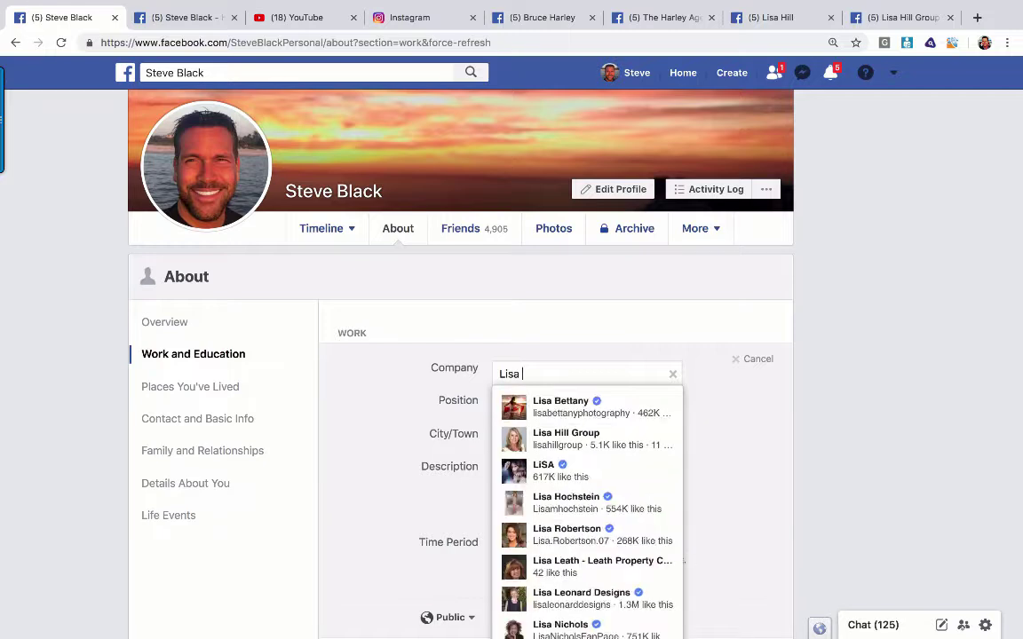
- Fill the work entry with the matching company page, position Business Success Training, audience Public
text(Hill)
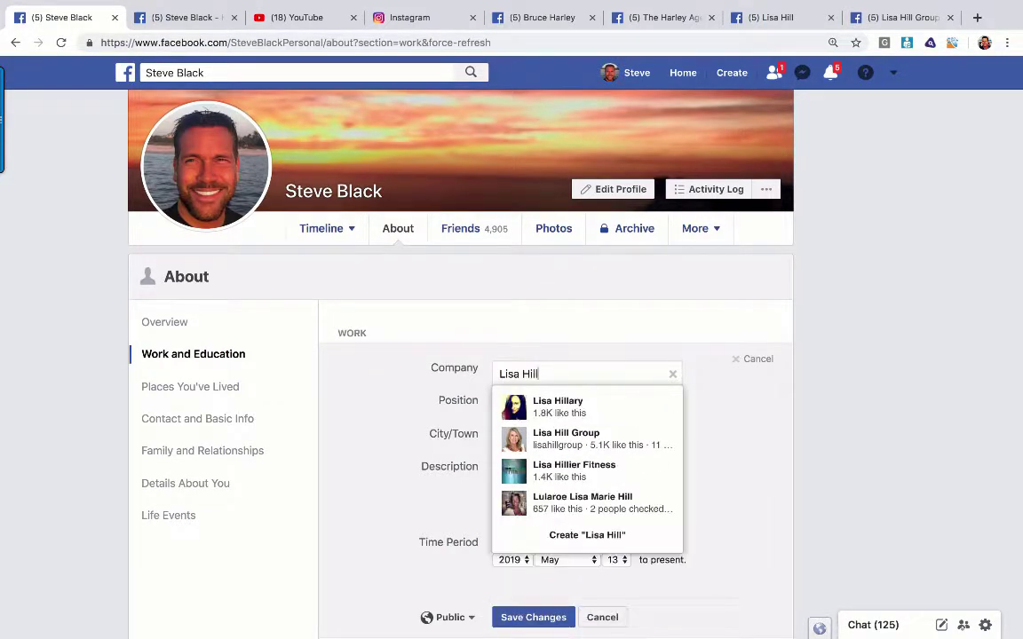
text( Gr)
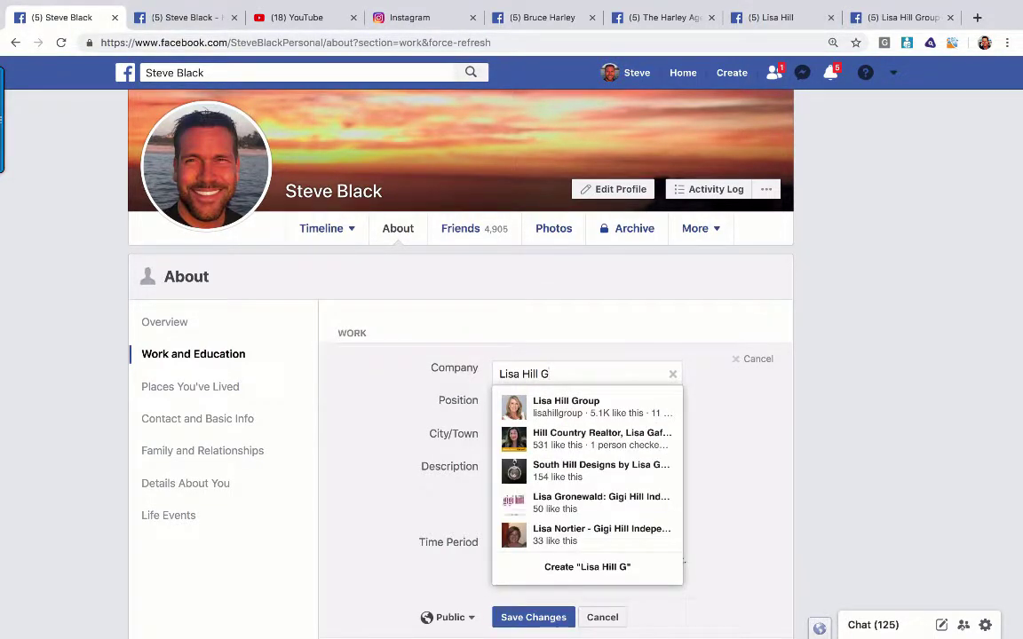
click(608, 406)
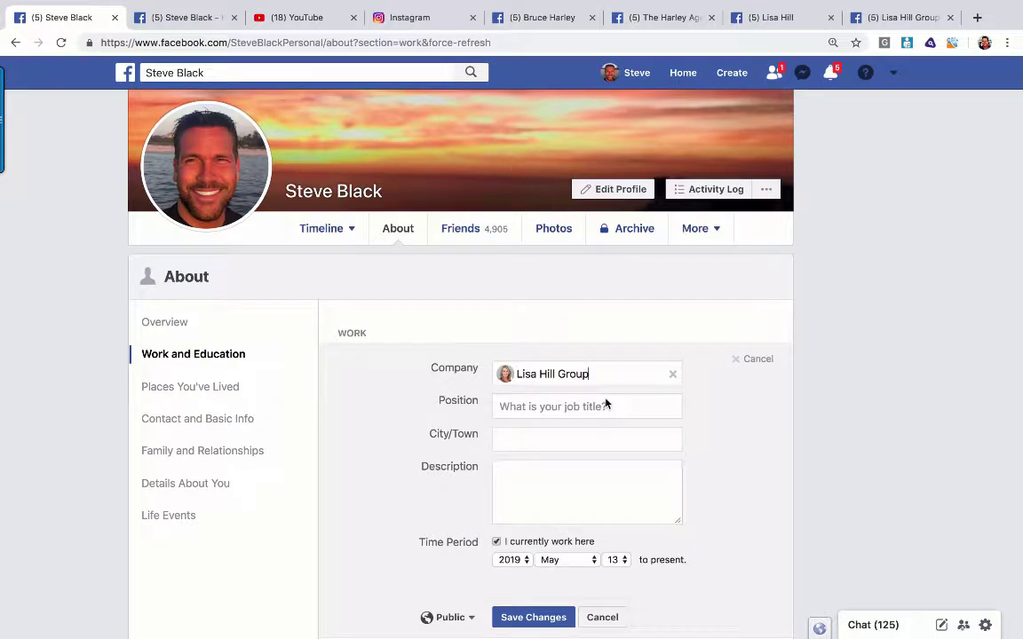
click(559, 406)
click(678, 435)
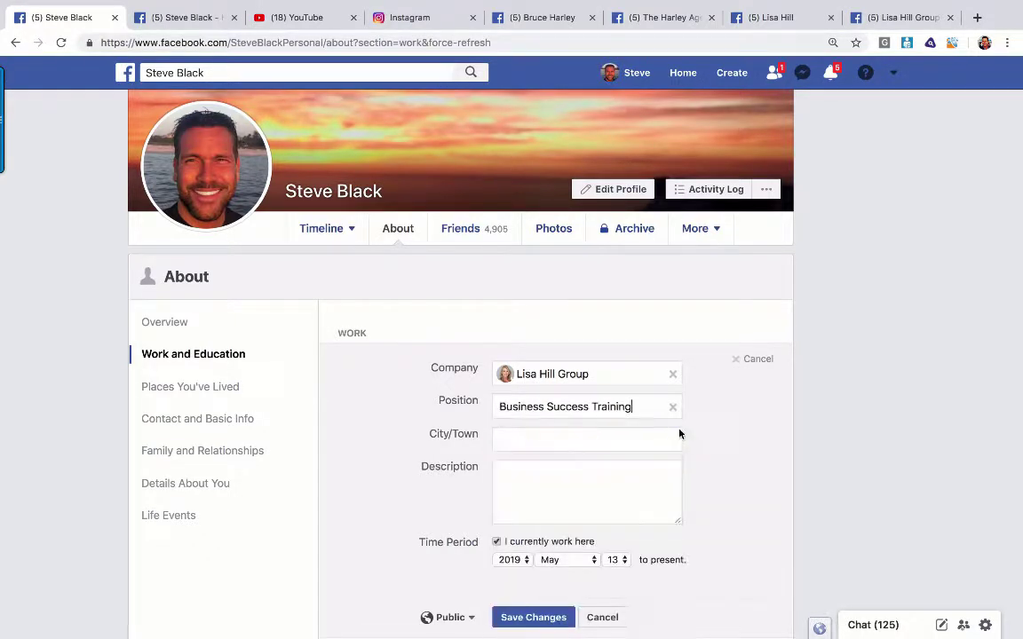
scroll(560, 533, down, 1)
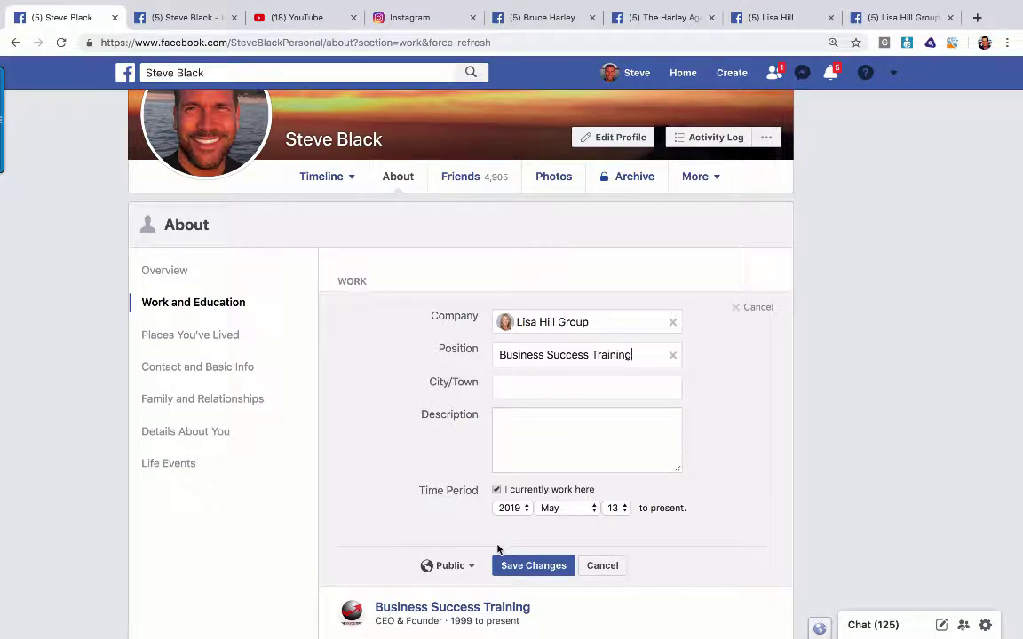
click(468, 565)
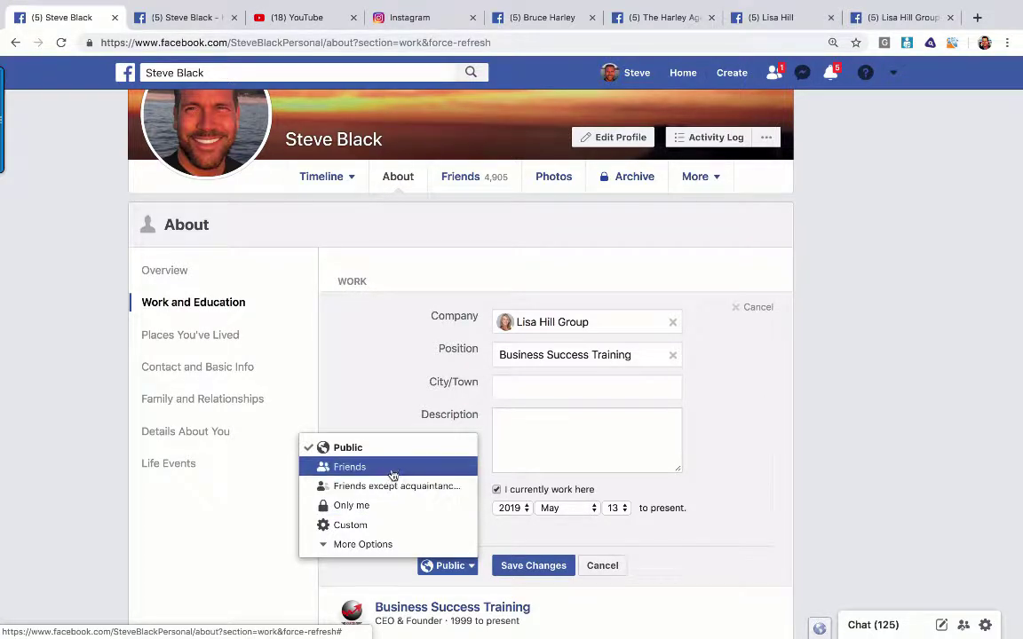
click(386, 412)
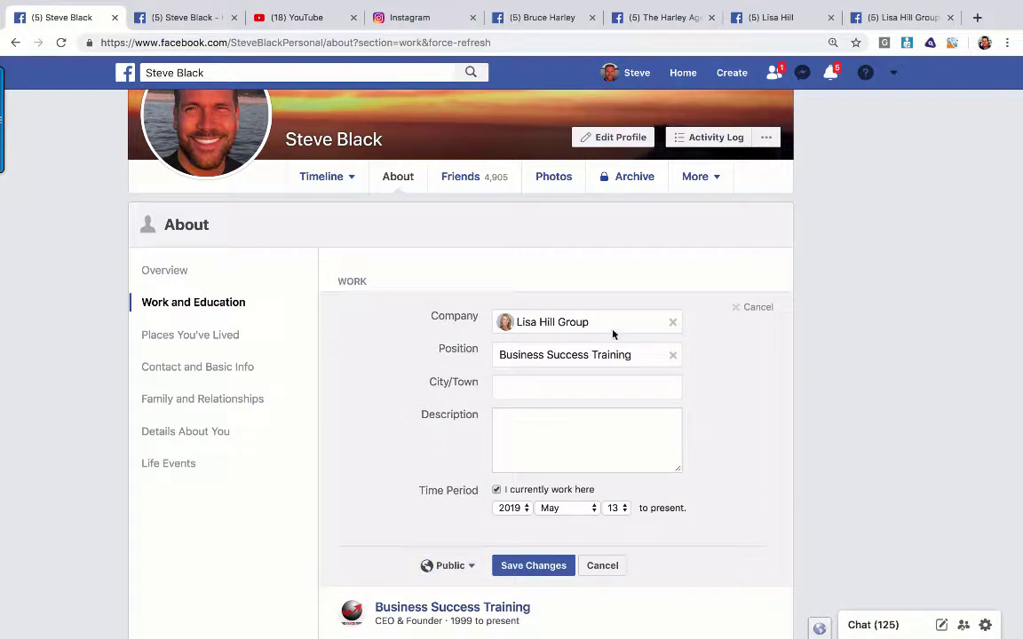
- Clear the company and leave the About editor without saving the entry
click(672, 322)
click(15, 41)
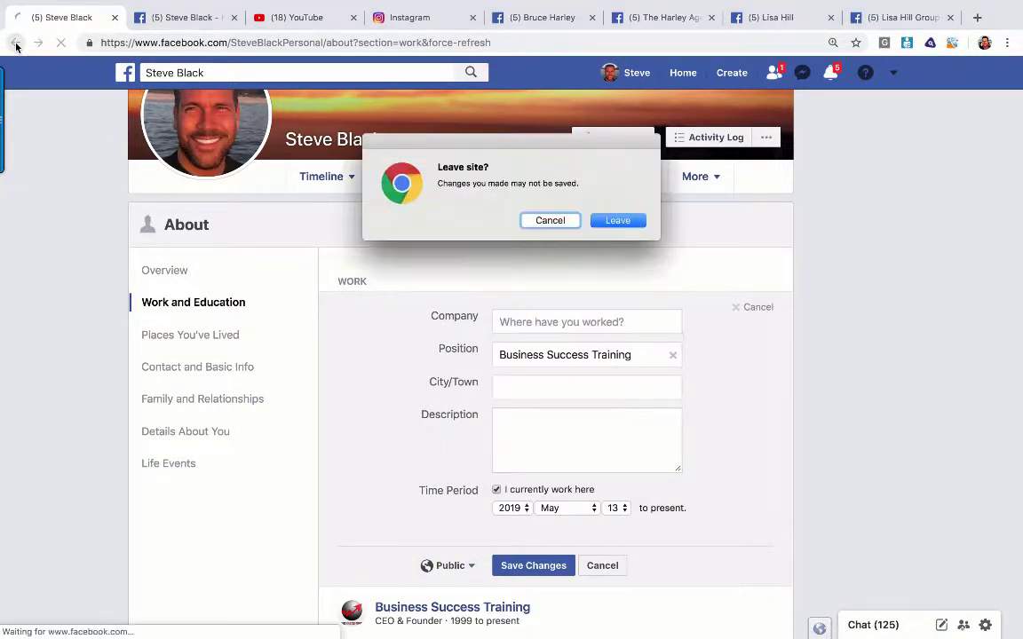
click(616, 222)
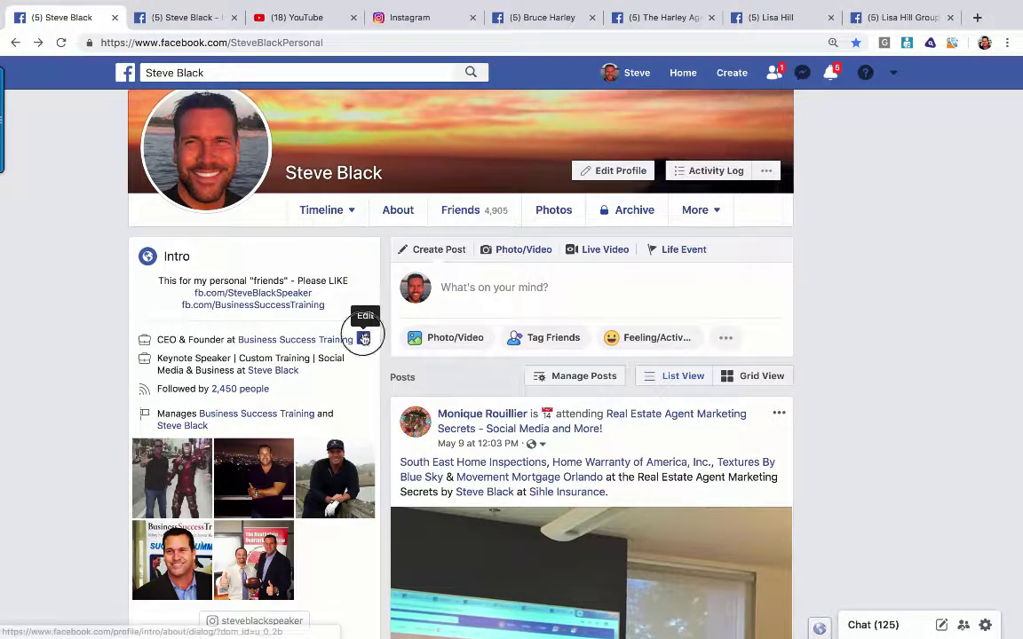
click(363, 338)
scroll(490, 387, down, 2)
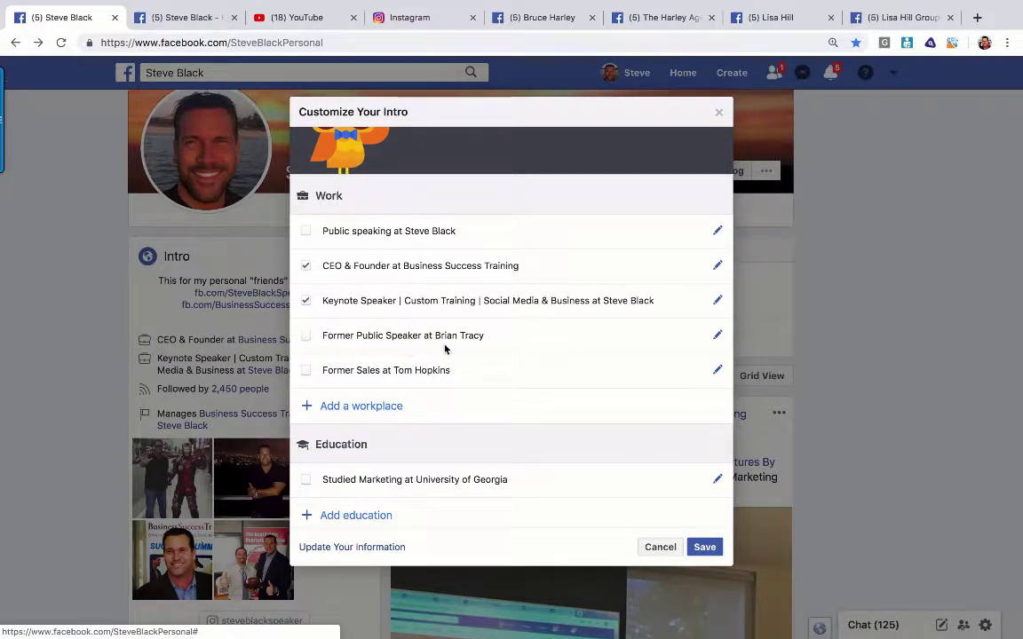
click(306, 336)
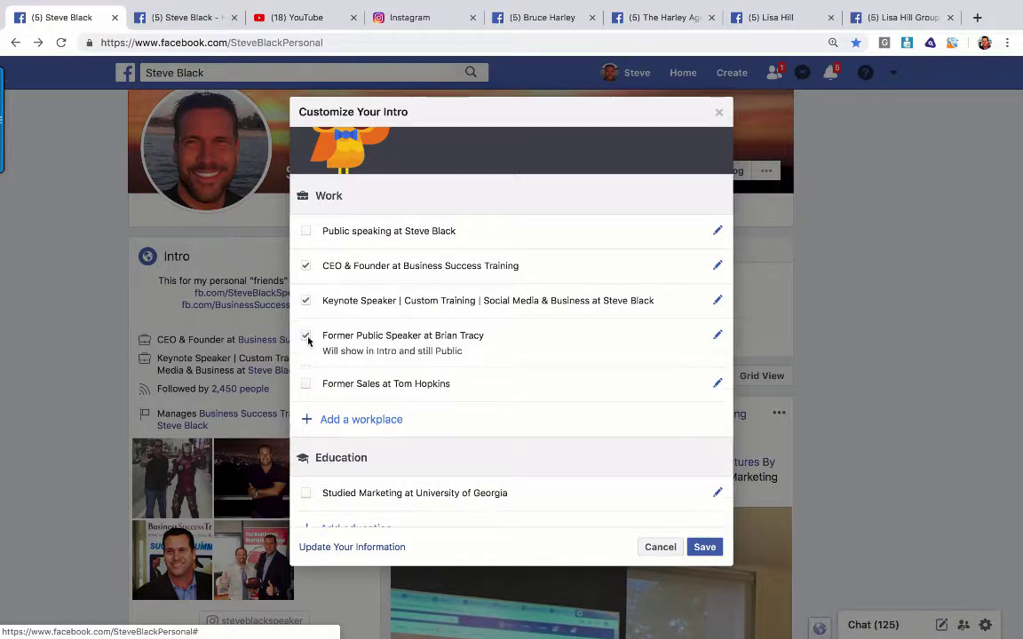
click(305, 384)
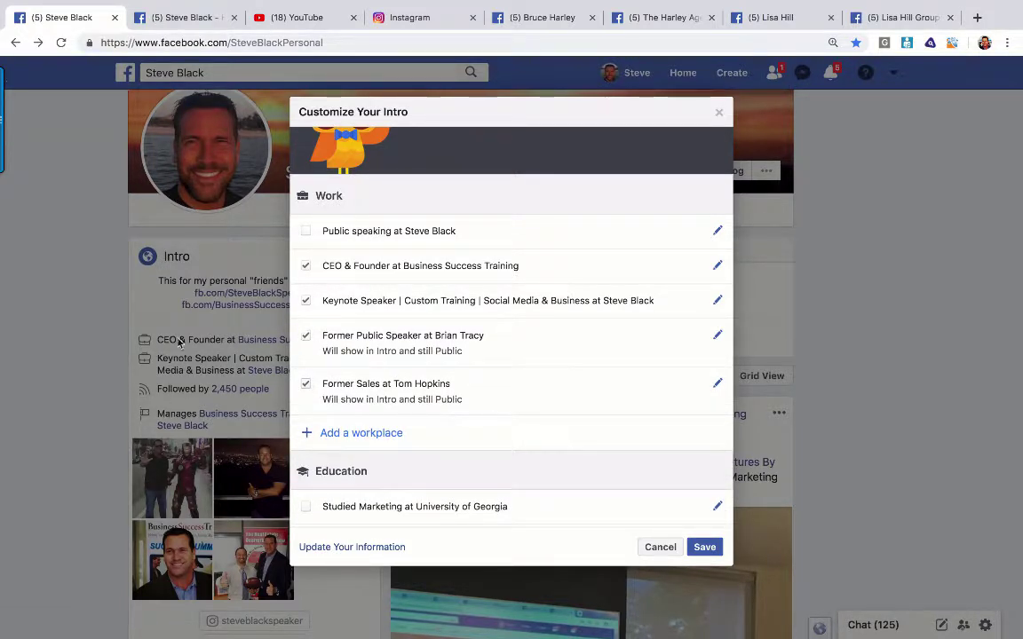
click(306, 386)
click(306, 336)
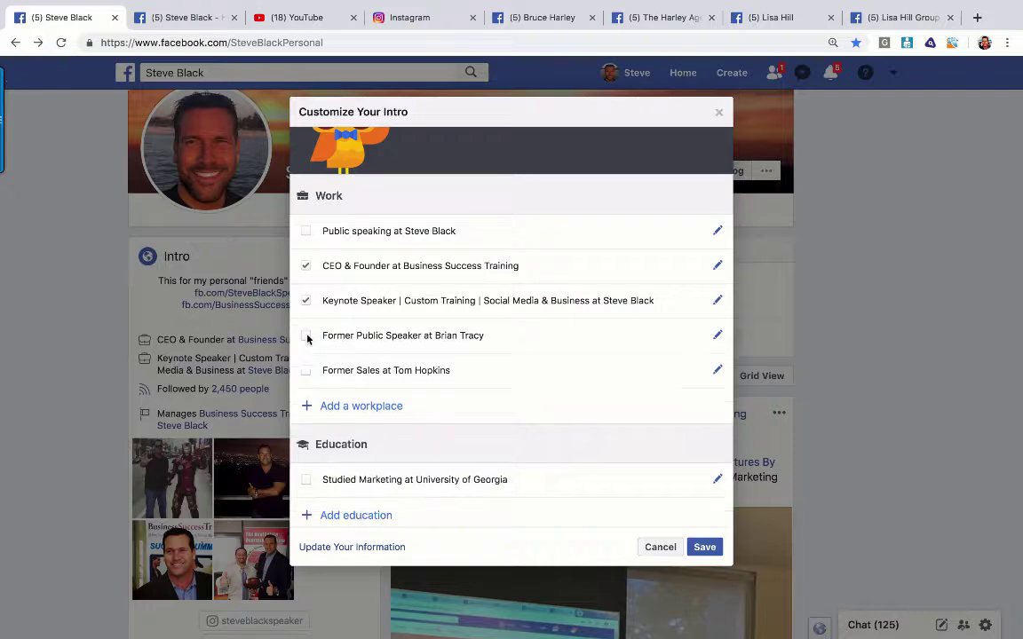
click(719, 114)
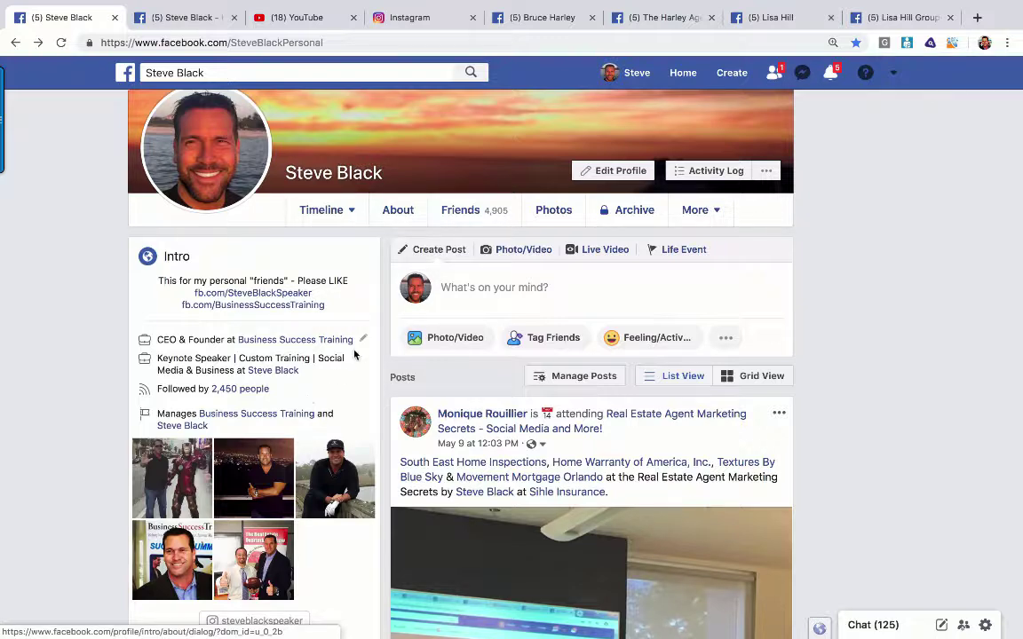
click(363, 340)
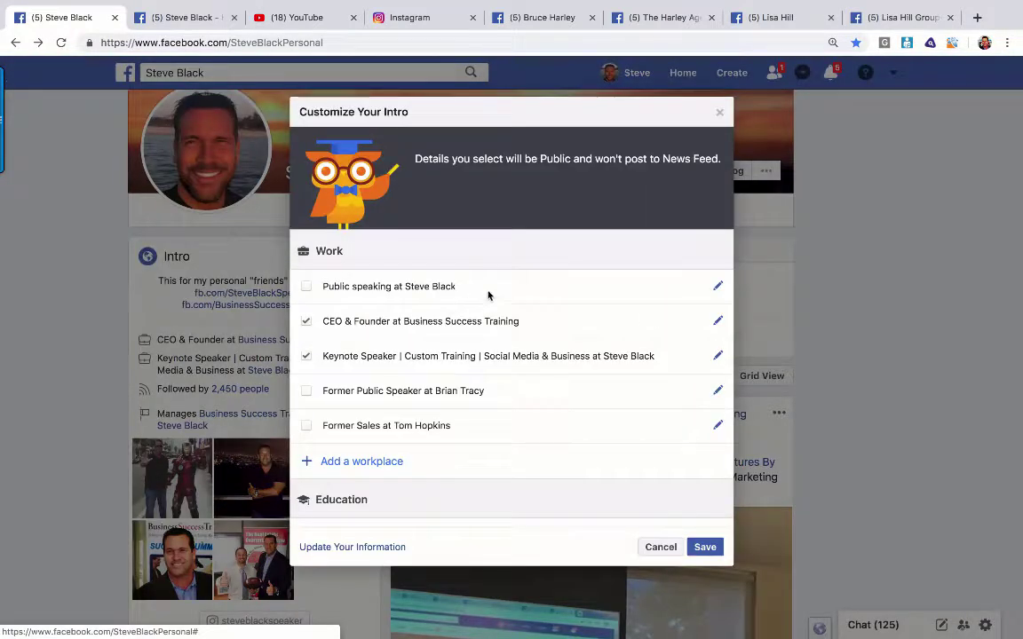
click(306, 321)
click(318, 326)
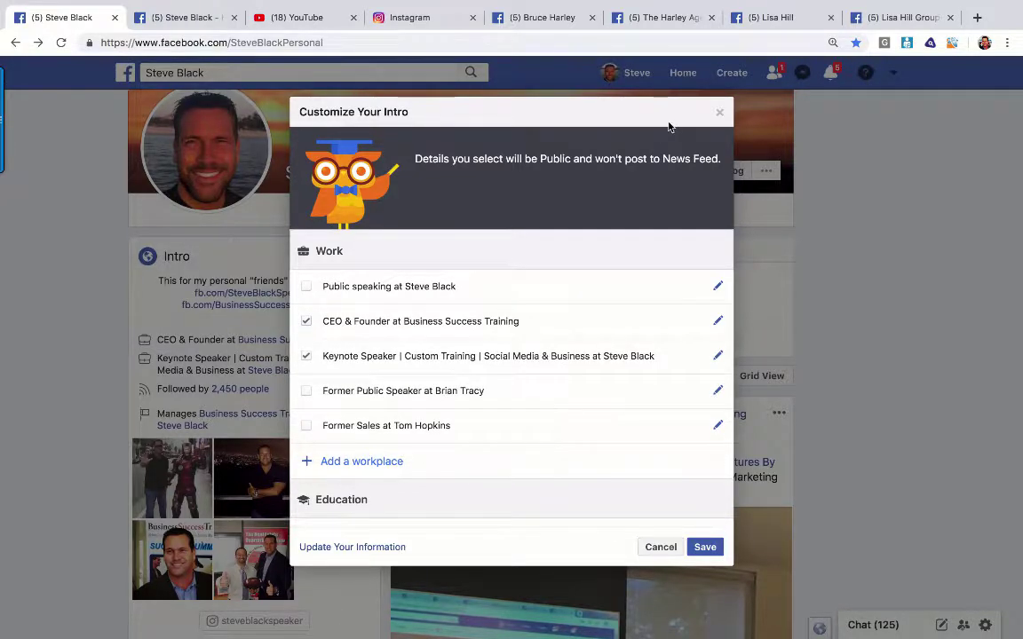
click(720, 114)
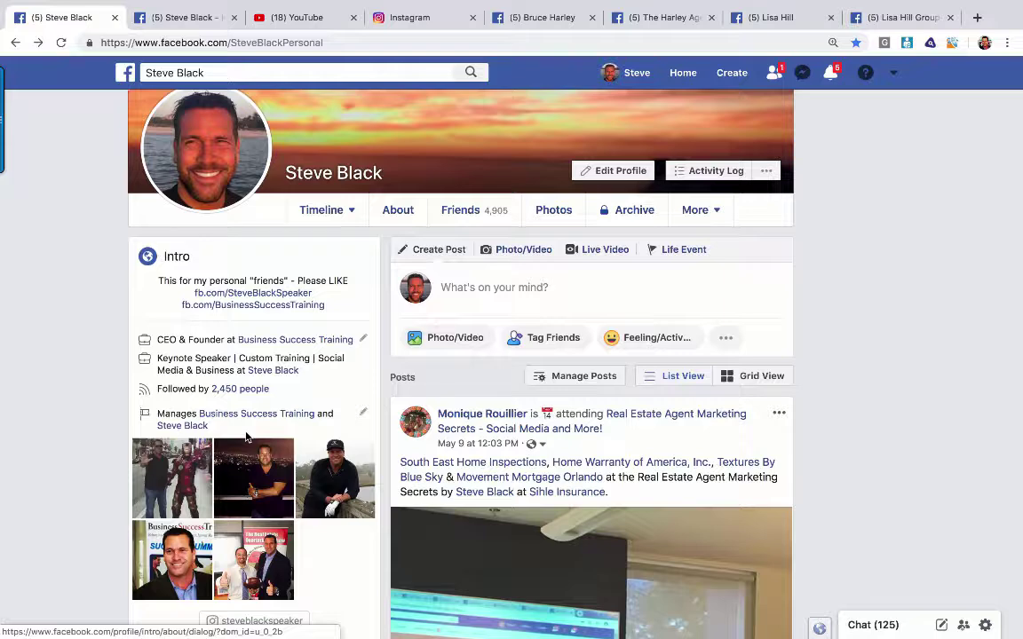
- On the business Page tab, dismiss the Eventbrite promotion and open Page Roles settings
click(183, 17)
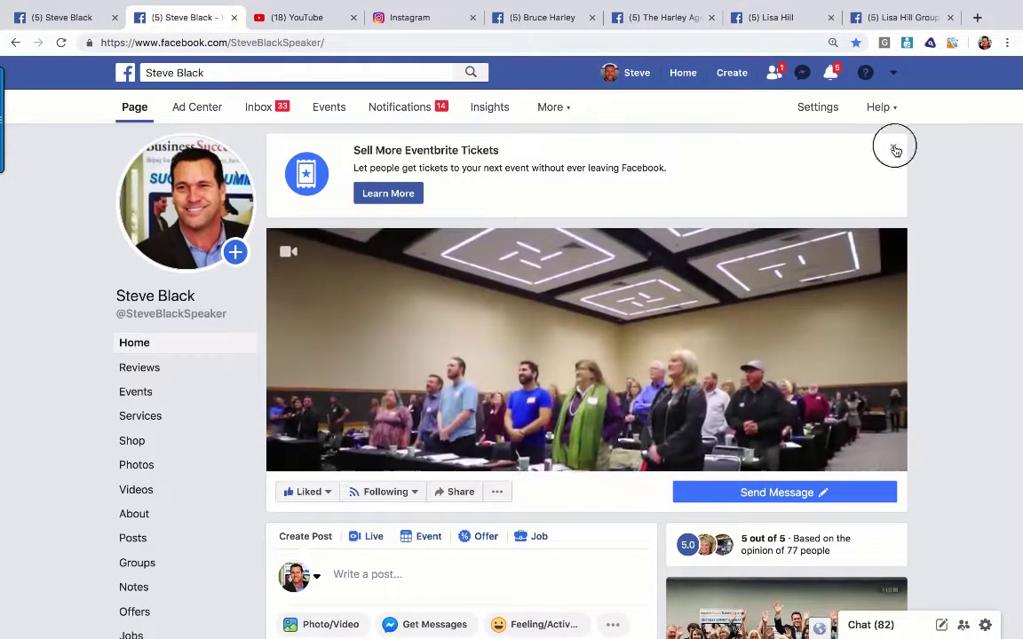
click(895, 150)
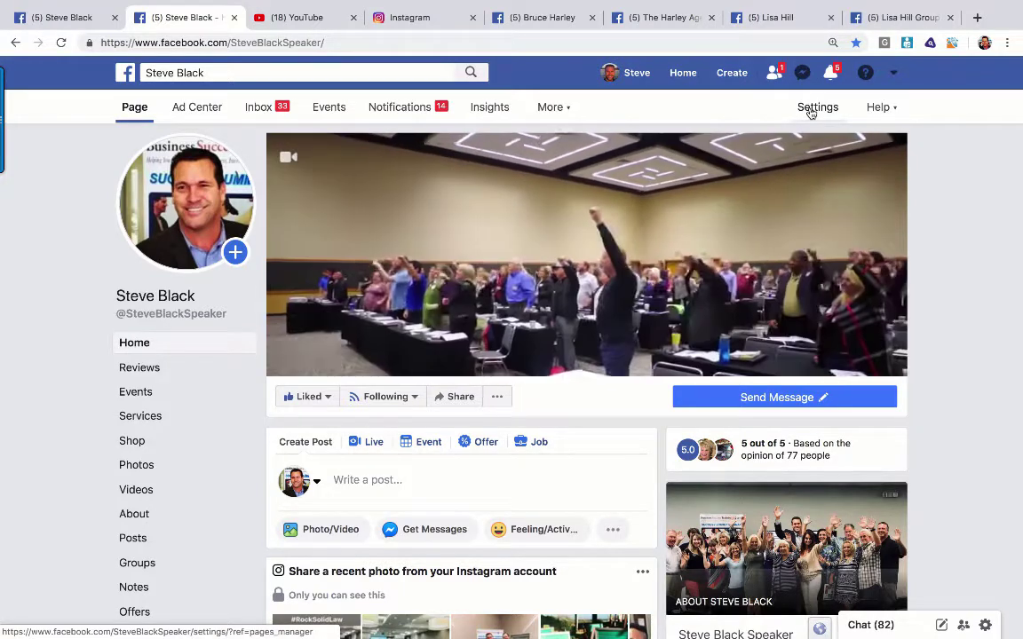
click(812, 113)
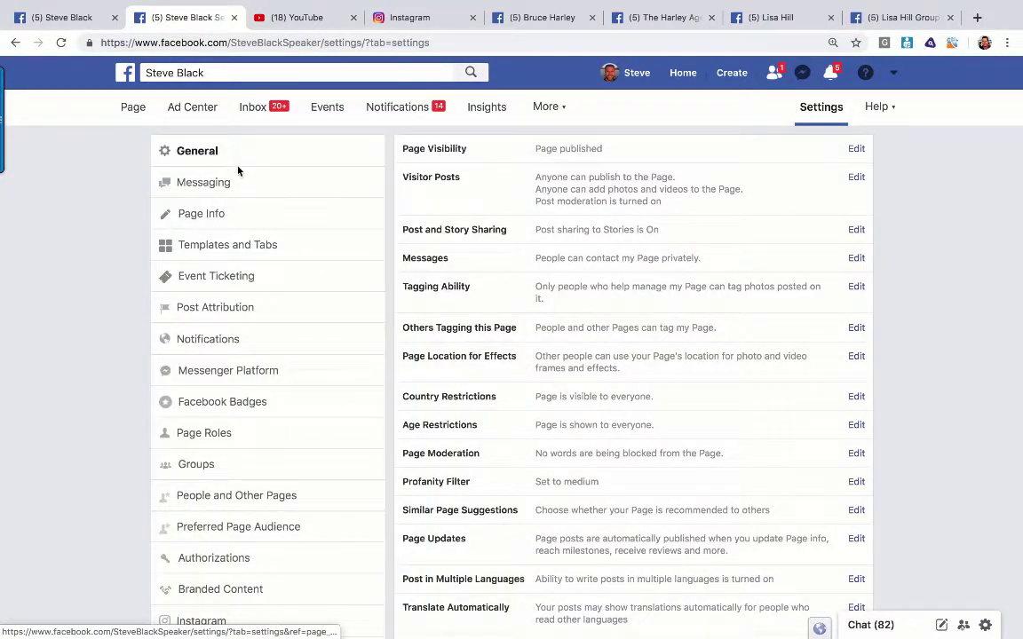
click(221, 434)
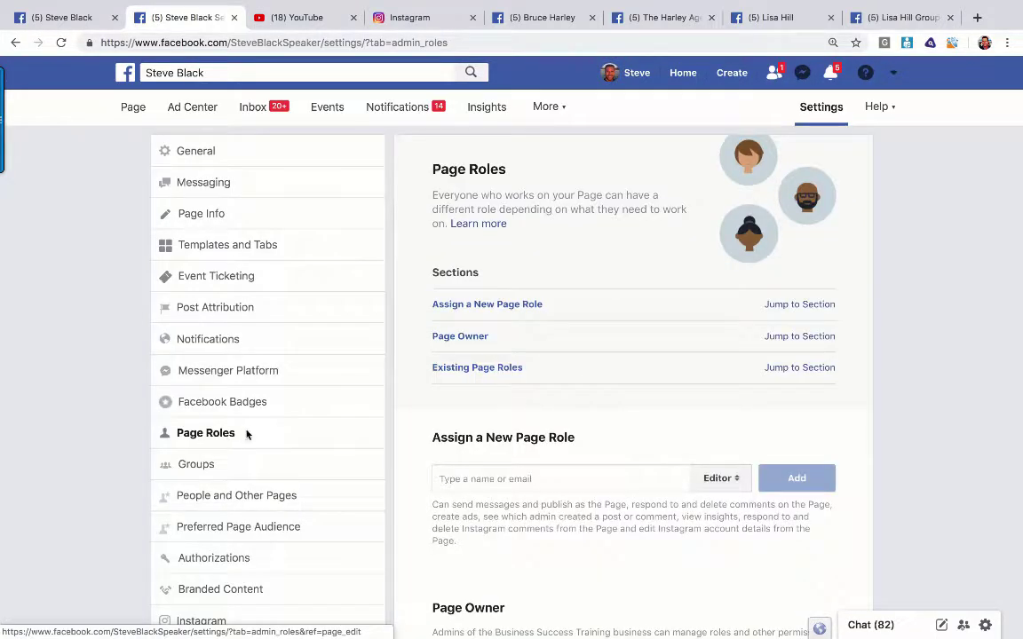
scroll(818, 382, down, 3)
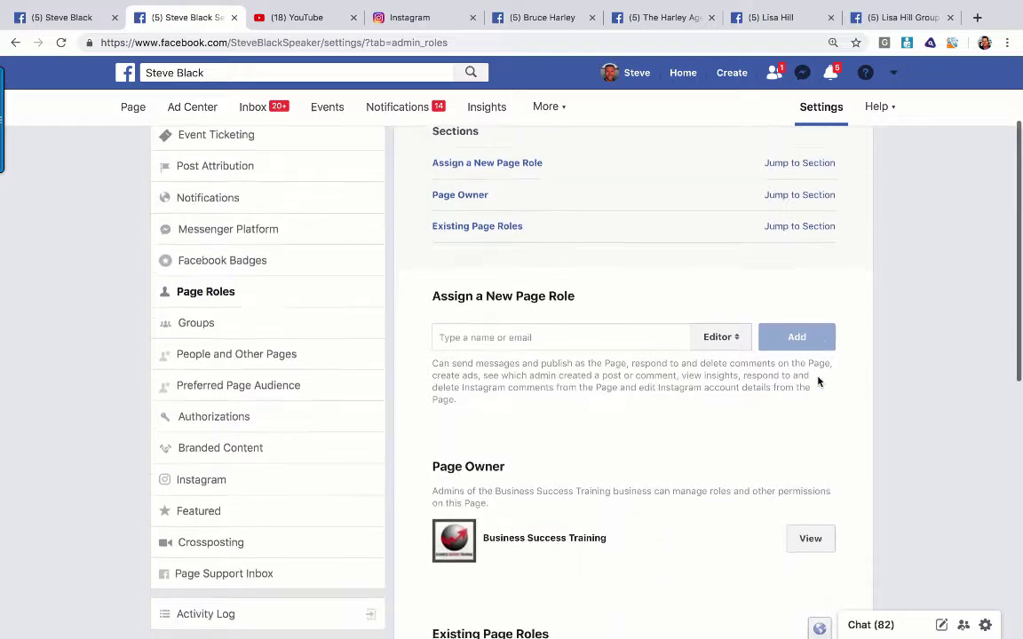
scroll(512, 213, up, 3)
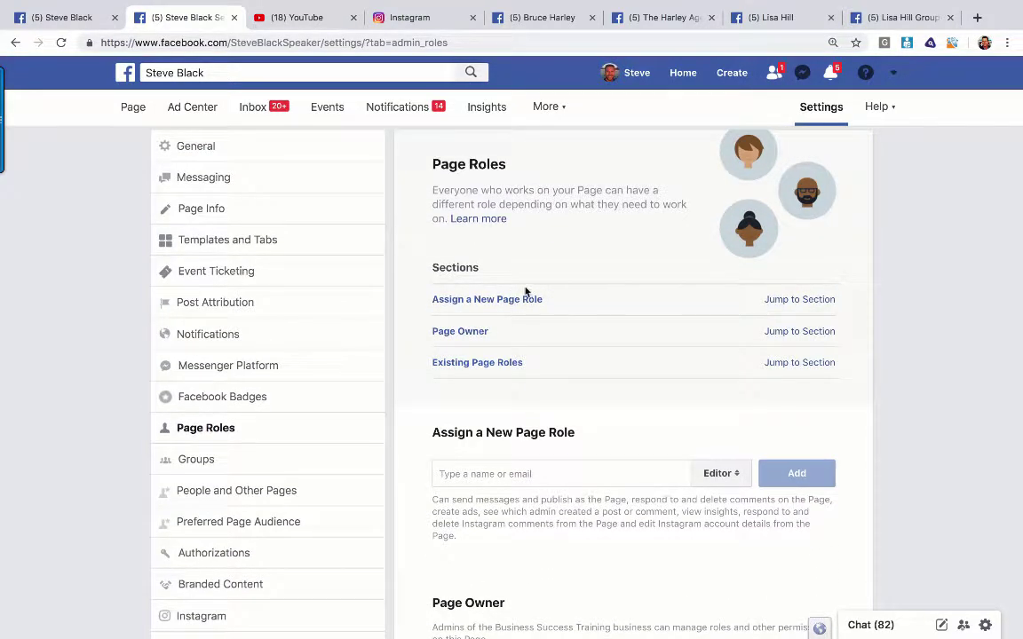
- Enter the new team member's name under Assign a New Page Role, picking the matching friend
click(522, 472)
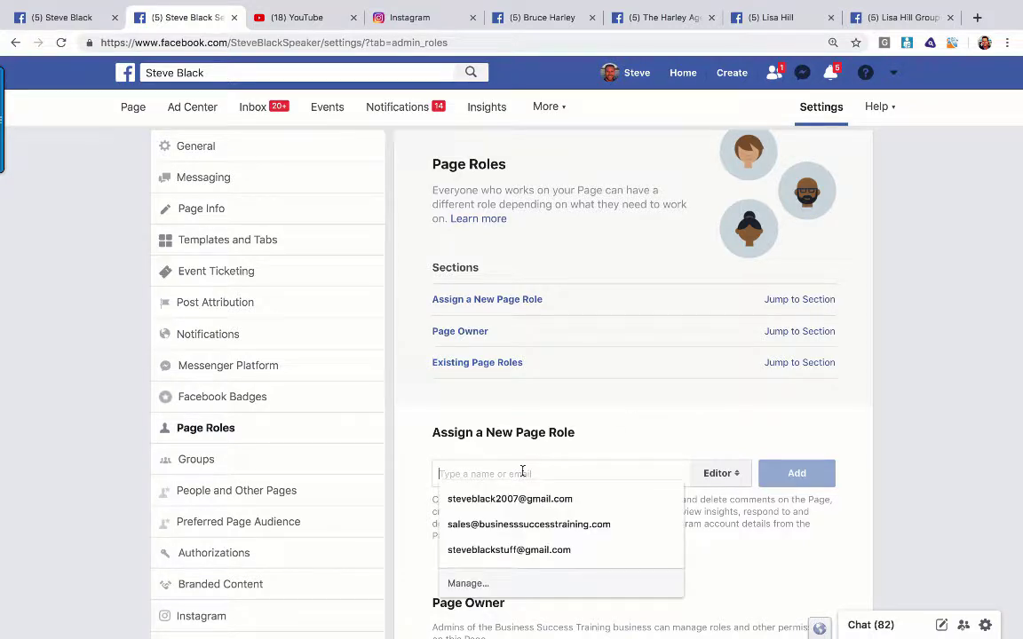
text(Steve Black)
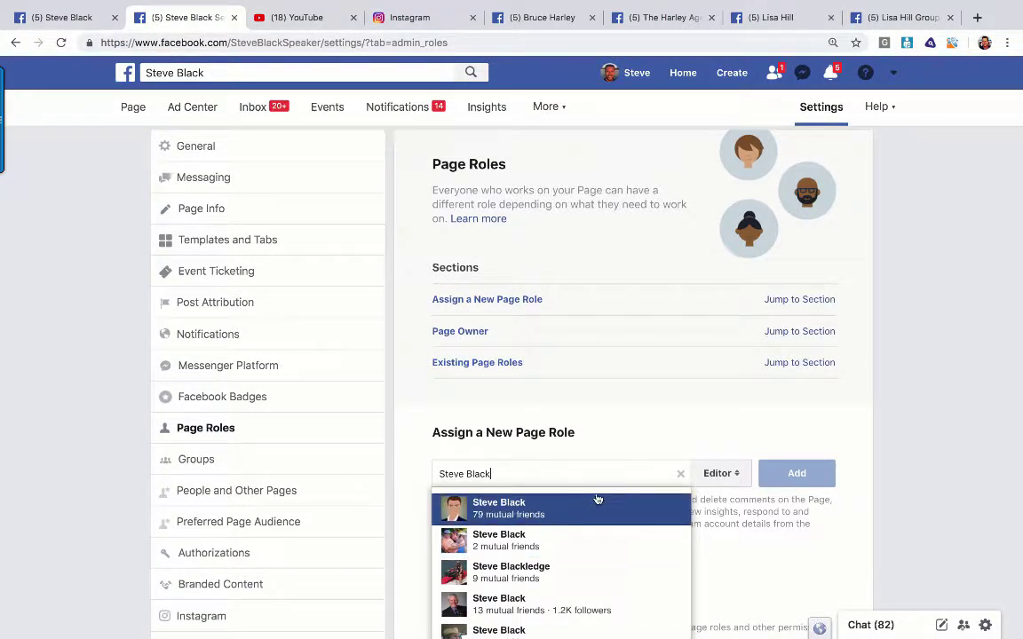
click(598, 502)
drag(503, 475, 429, 473)
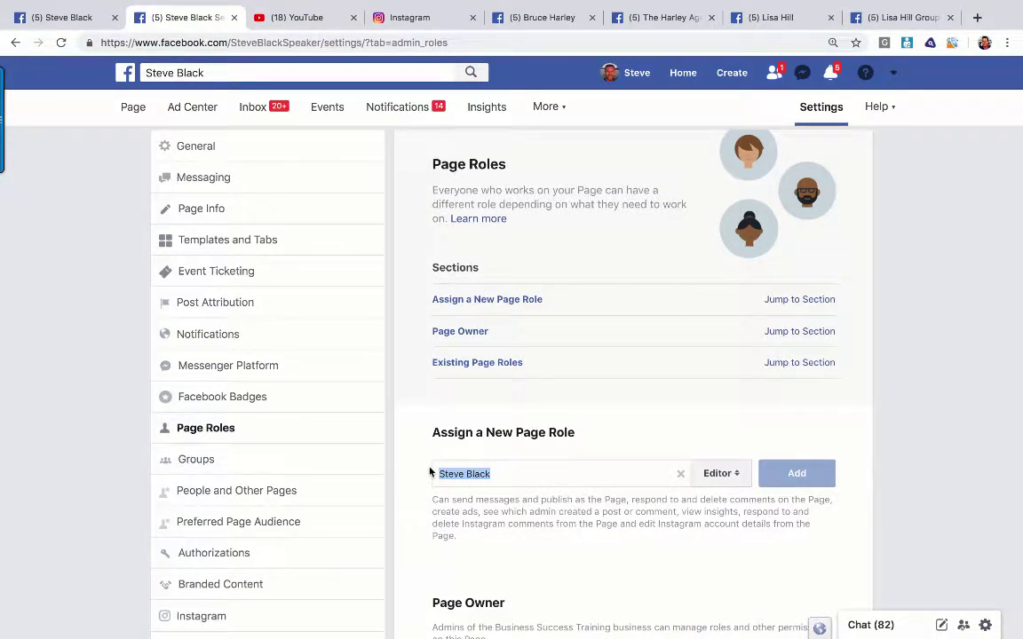
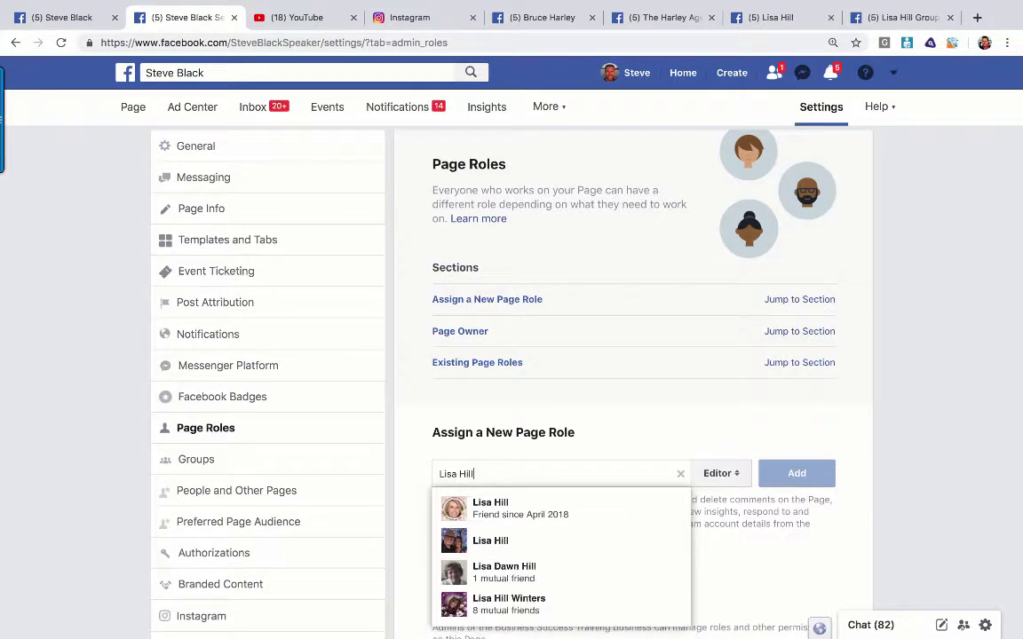
click(593, 503)
- Set the new person's Page role to Editor
click(717, 473)
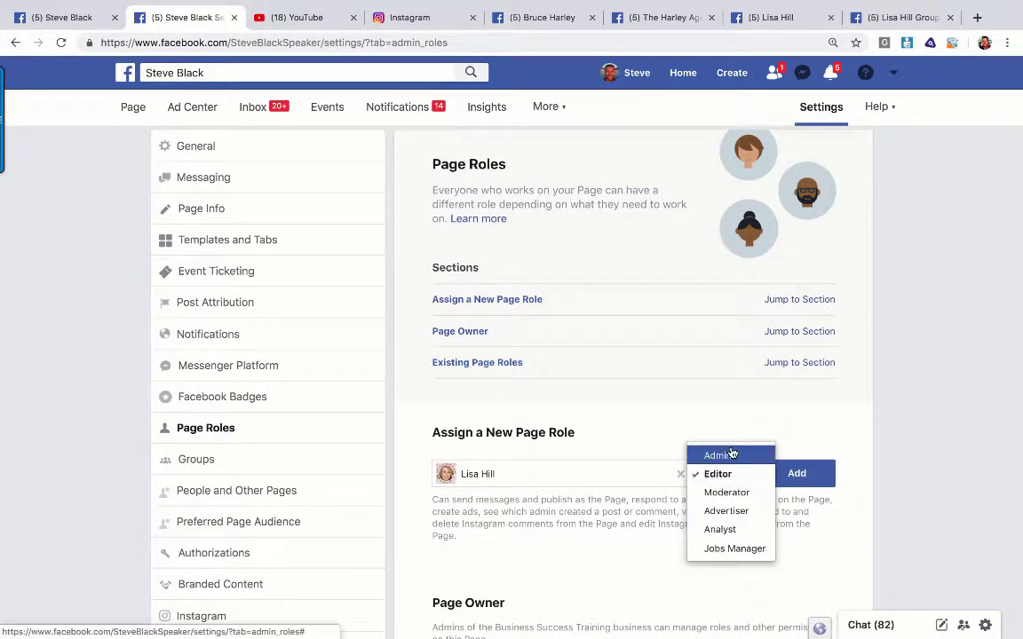
click(724, 455)
click(731, 522)
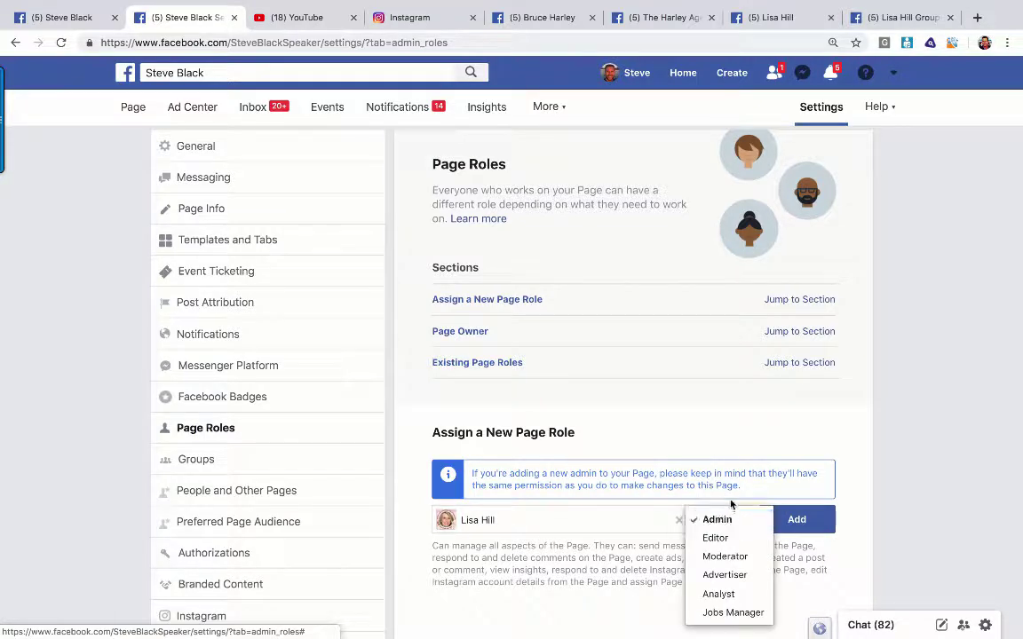
click(733, 541)
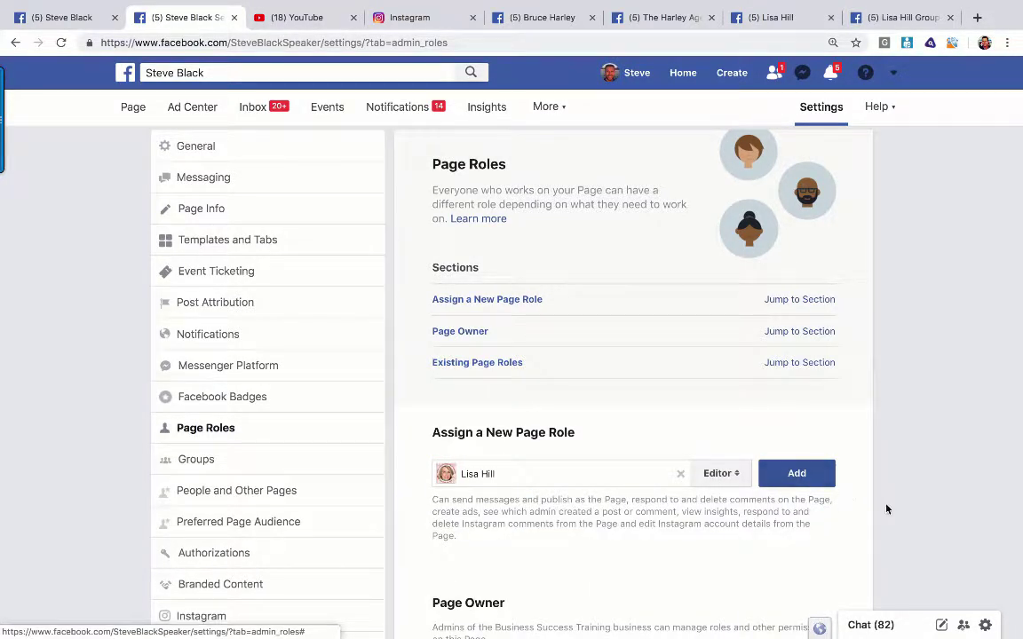
scroll(886, 508, down, 5)
scroll(886, 509, up, 1)
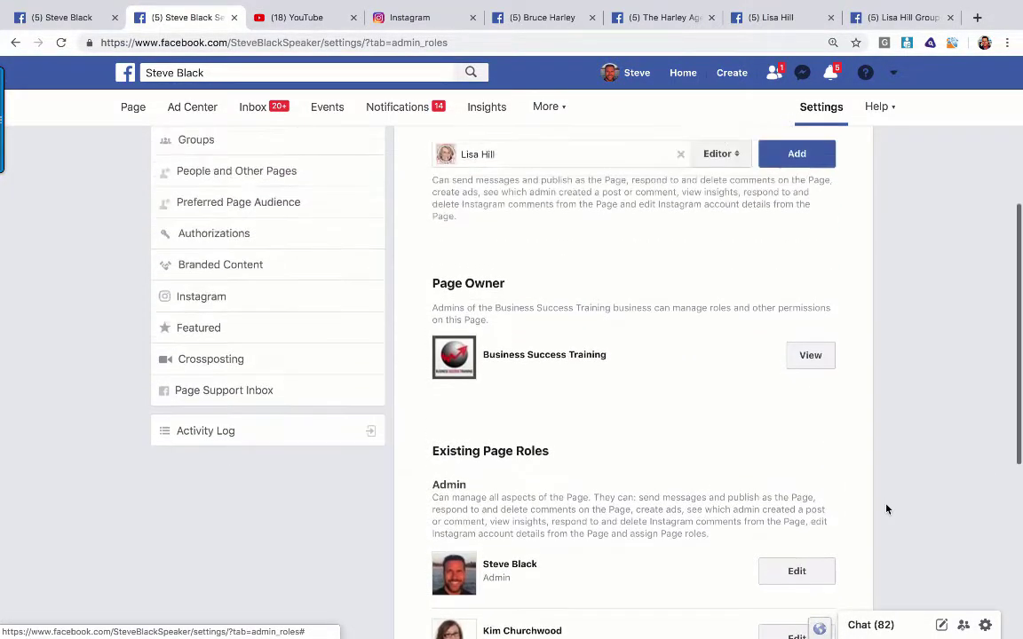
scroll(886, 509, up, 2)
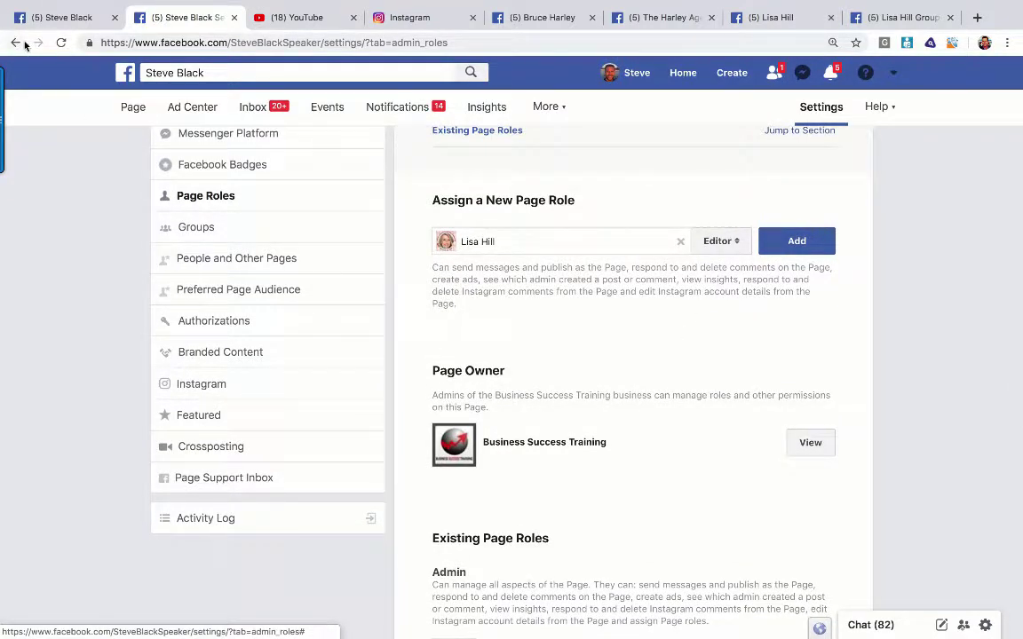
drag(505, 242, 461, 238)
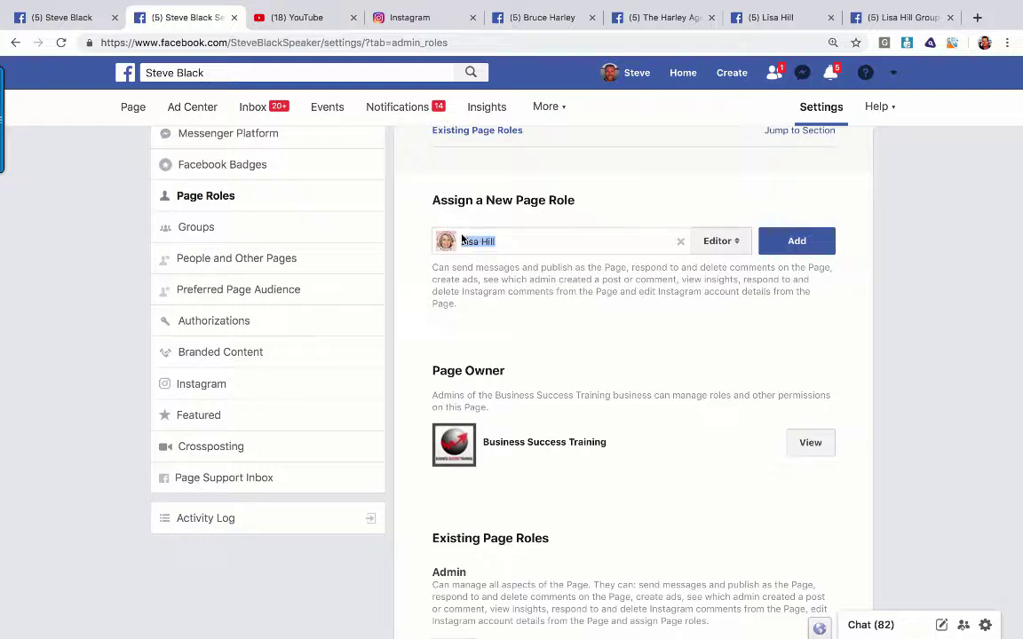
scroll(582, 480, down, 3)
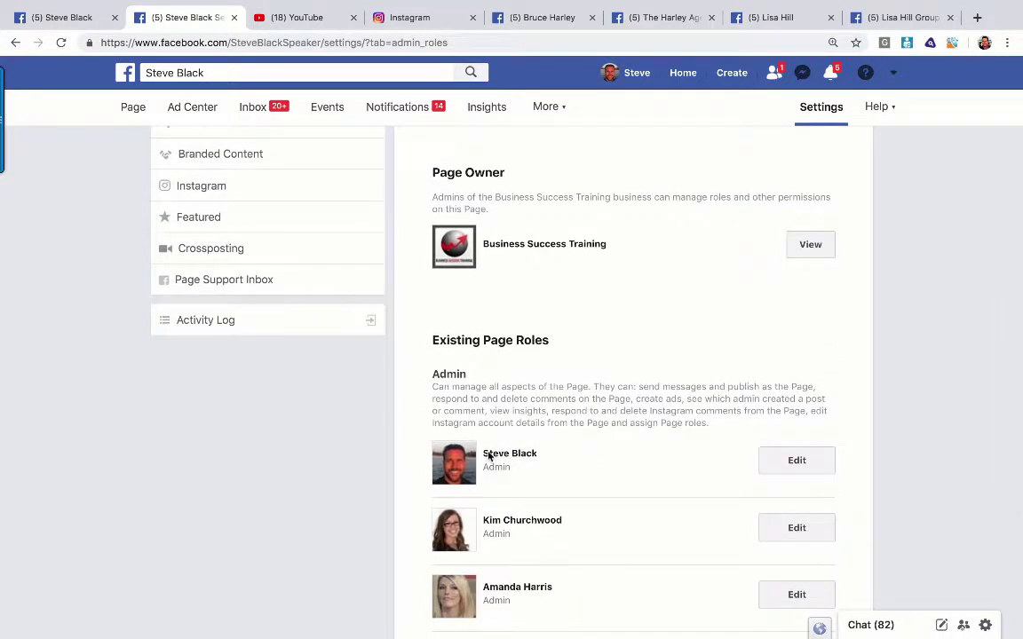
scroll(589, 462, up, 4)
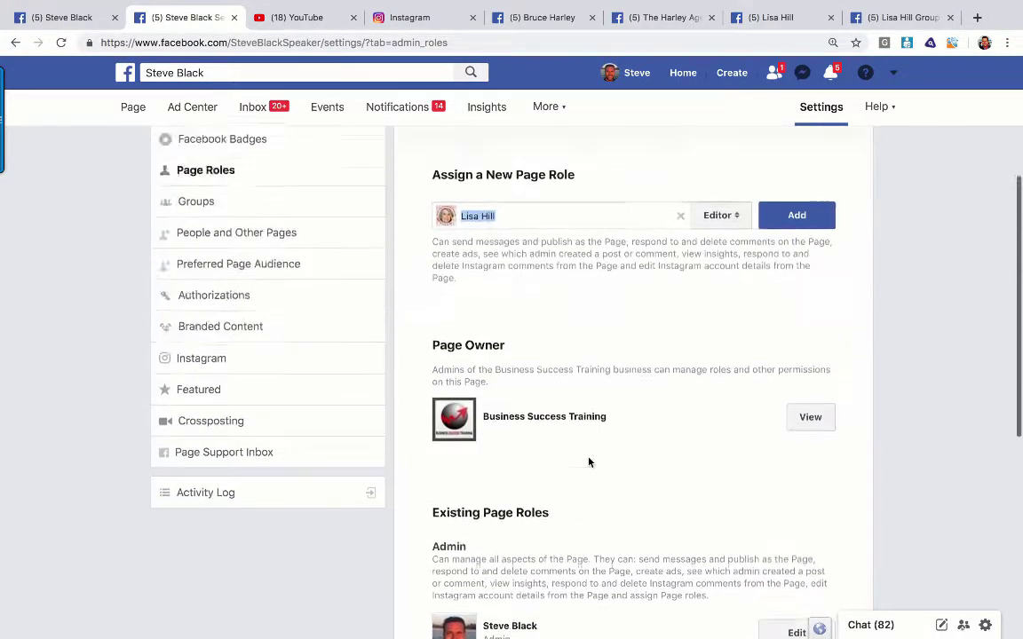
scroll(589, 462, up, 2)
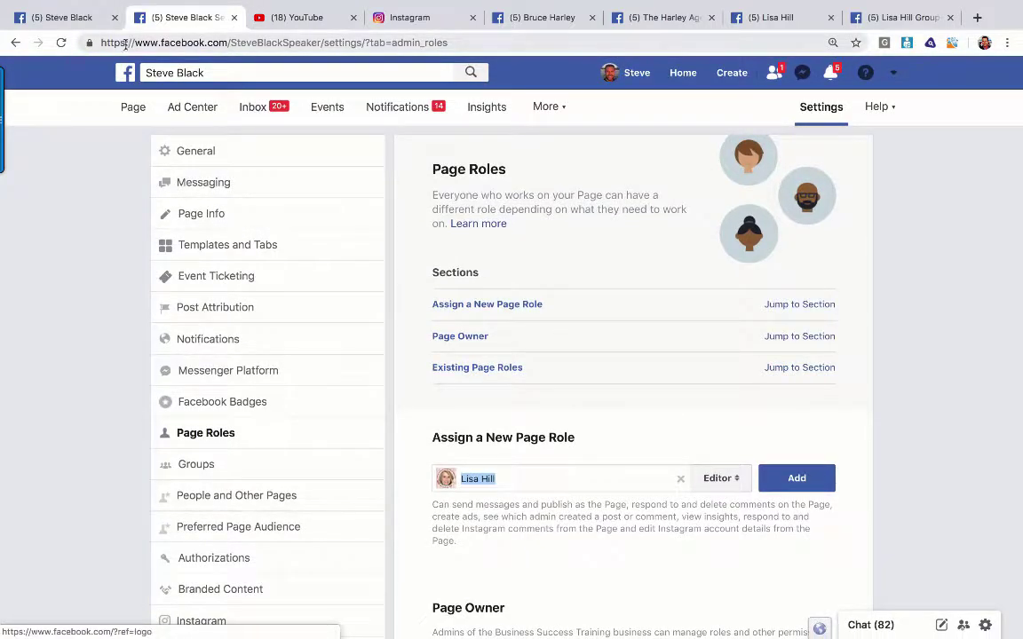
- On the personal profile, save the Intro's Manages list with both Pages ticked
click(92, 21)
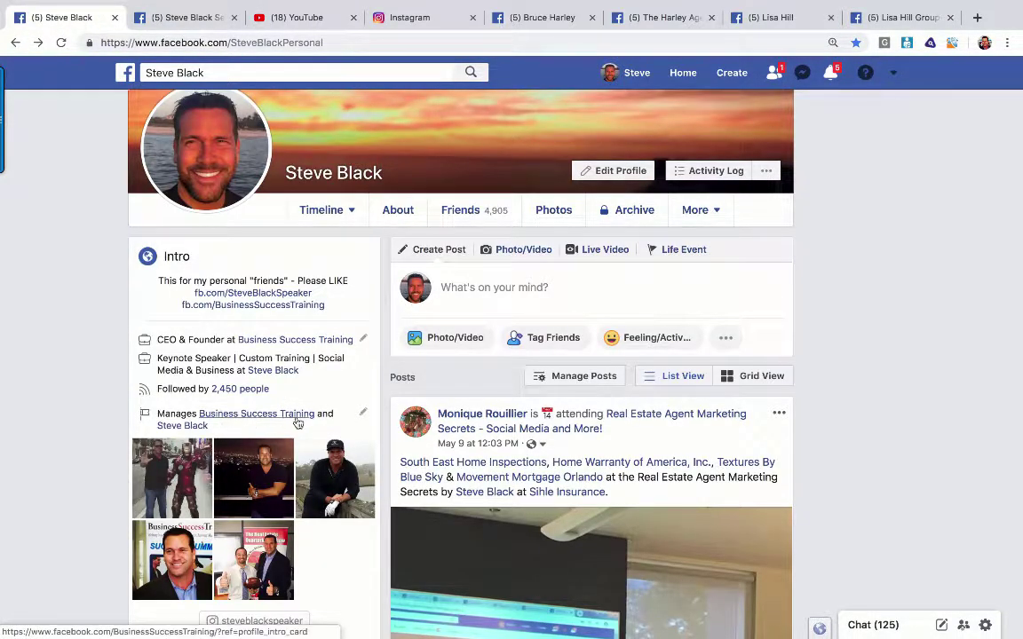
click(363, 415)
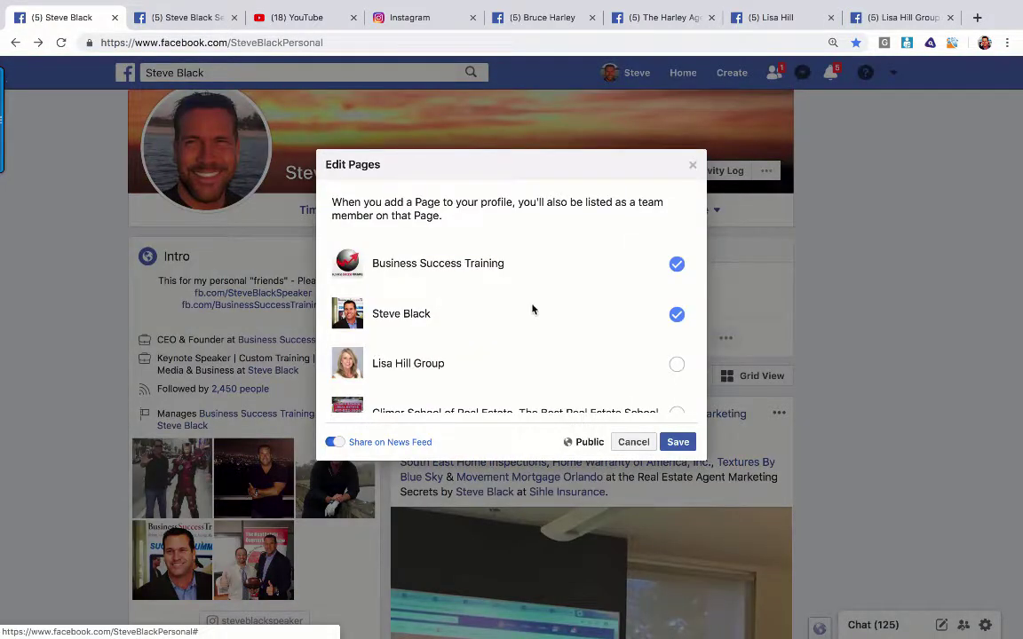
scroll(533, 307, down, 2)
scroll(533, 307, up, 2)
click(674, 316)
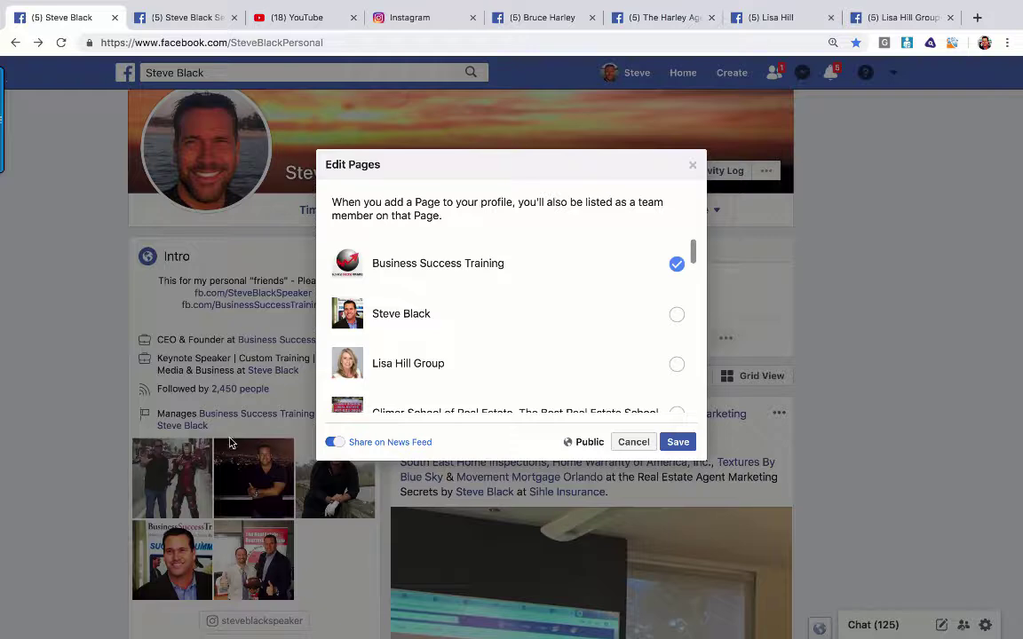
click(633, 440)
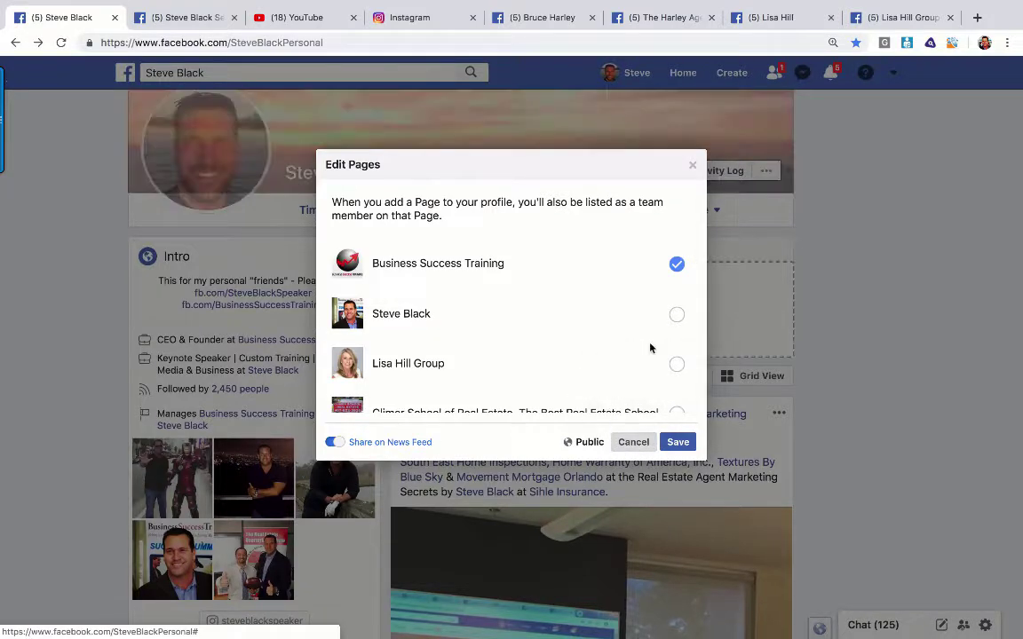
click(675, 316)
click(678, 442)
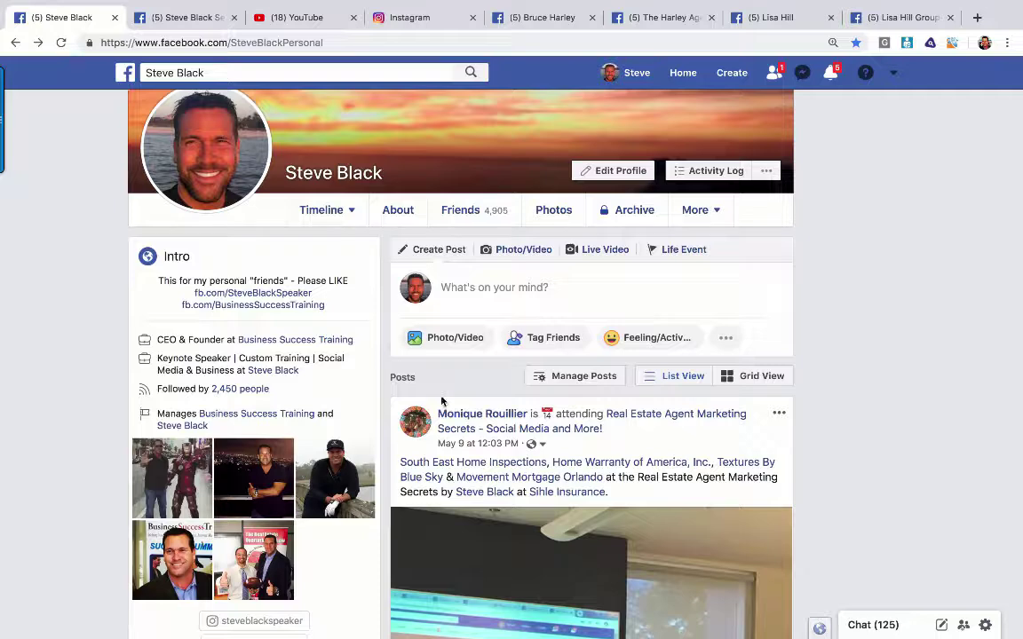
- Hide the tagged Real Estate Agent Marketing Secrets event post from the timeline, confirming Hide
scroll(369, 303, up, 3)
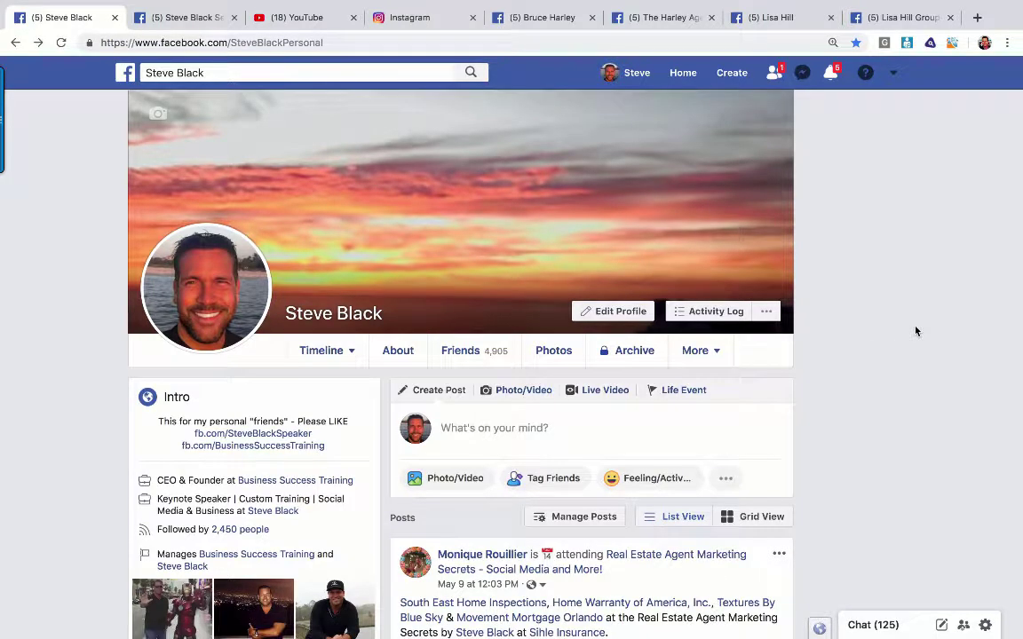
scroll(896, 330, down, 1)
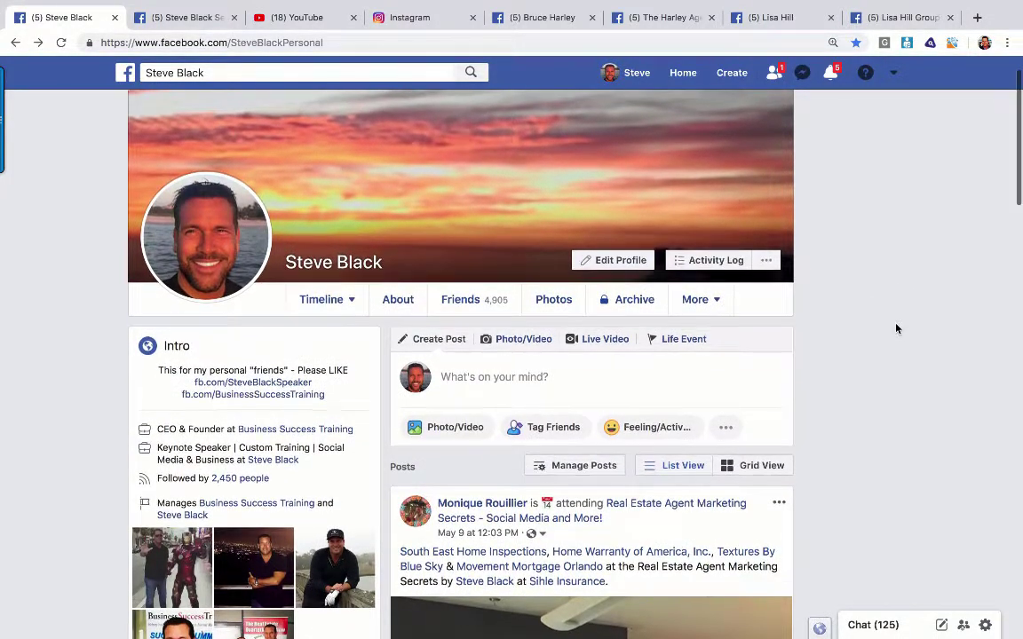
scroll(896, 329, down, 5)
scroll(897, 330, down, 15)
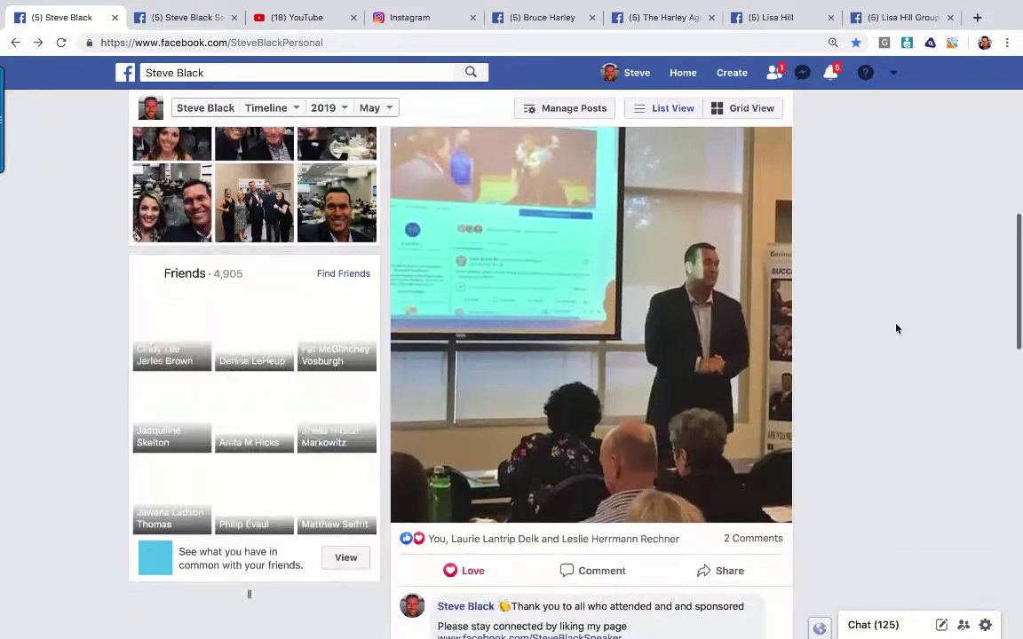
scroll(896, 330, down, 10)
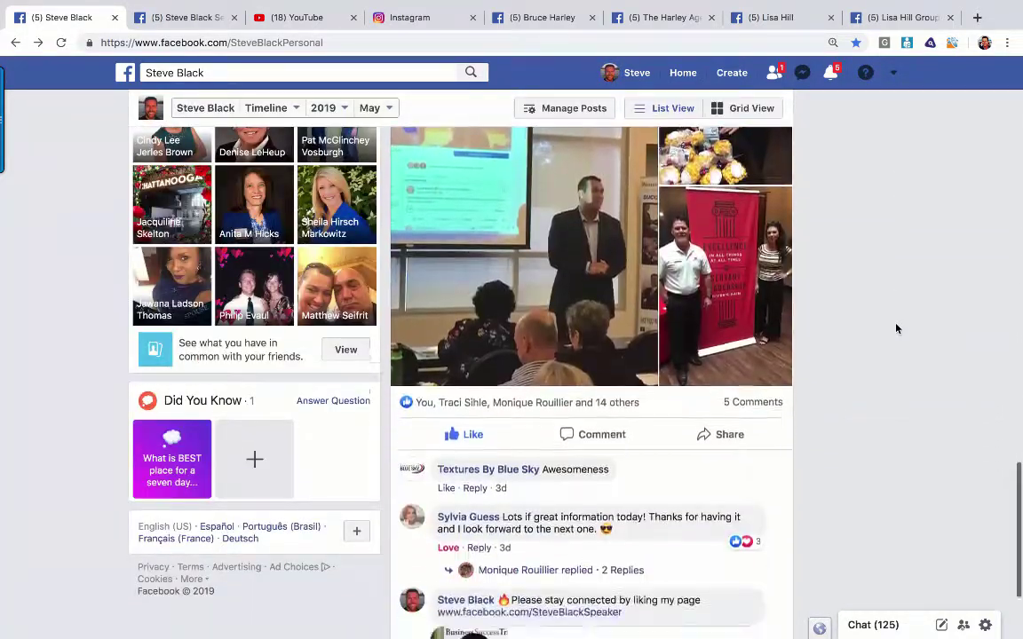
scroll(896, 330, up, 5)
scroll(896, 329, down, 2)
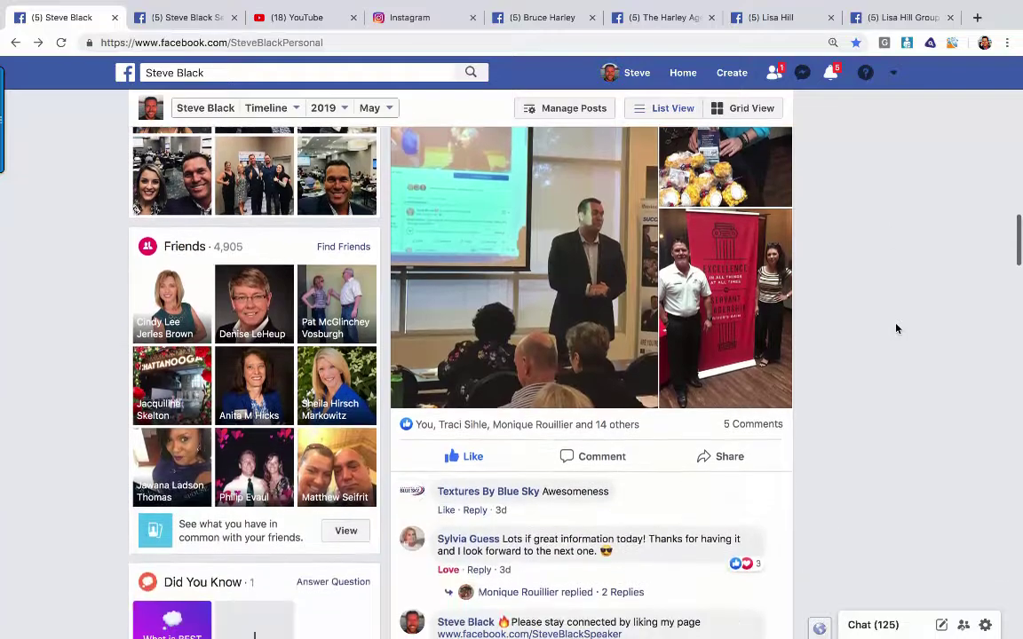
scroll(896, 330, up, 8)
scroll(897, 329, up, 2)
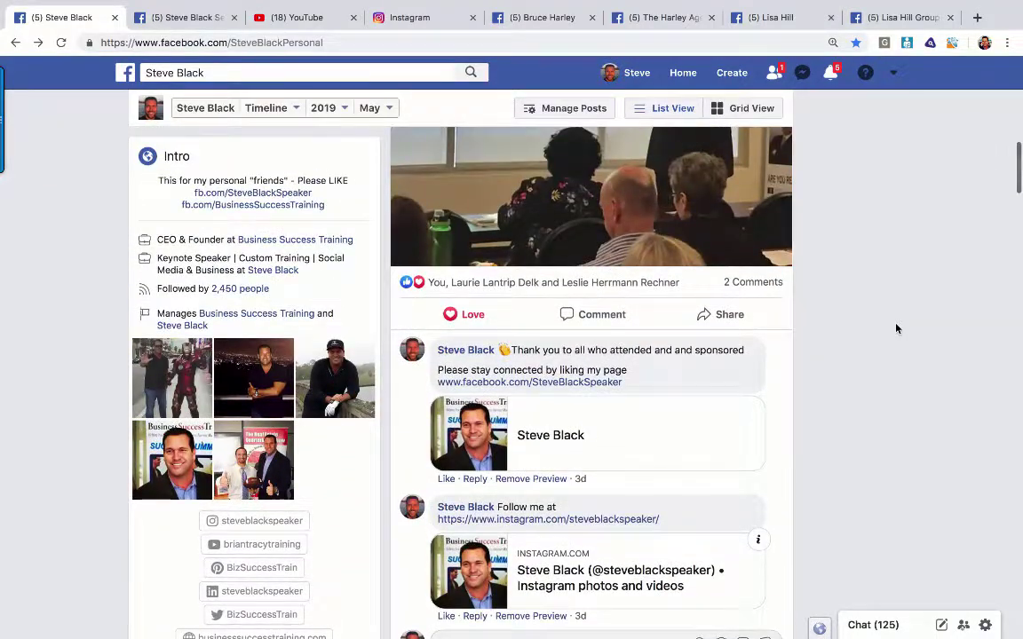
scroll(897, 330, up, 8)
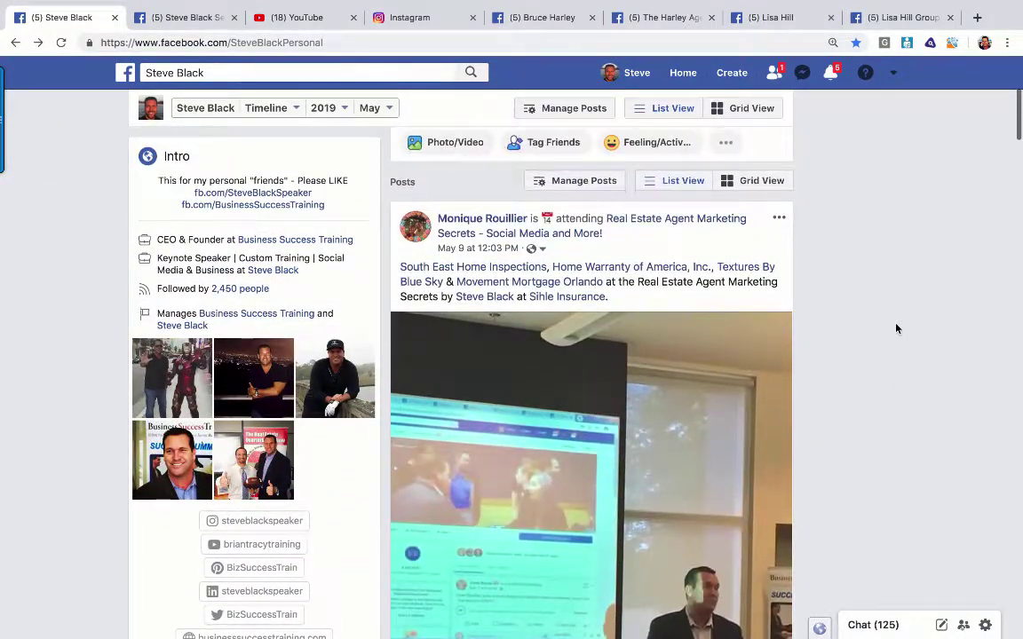
click(779, 221)
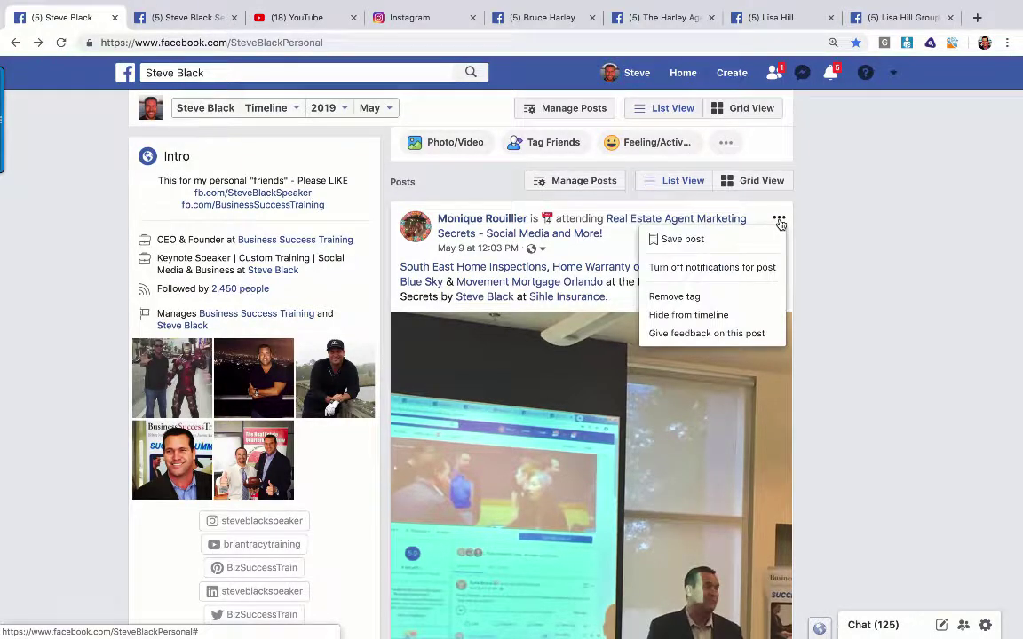
click(711, 316)
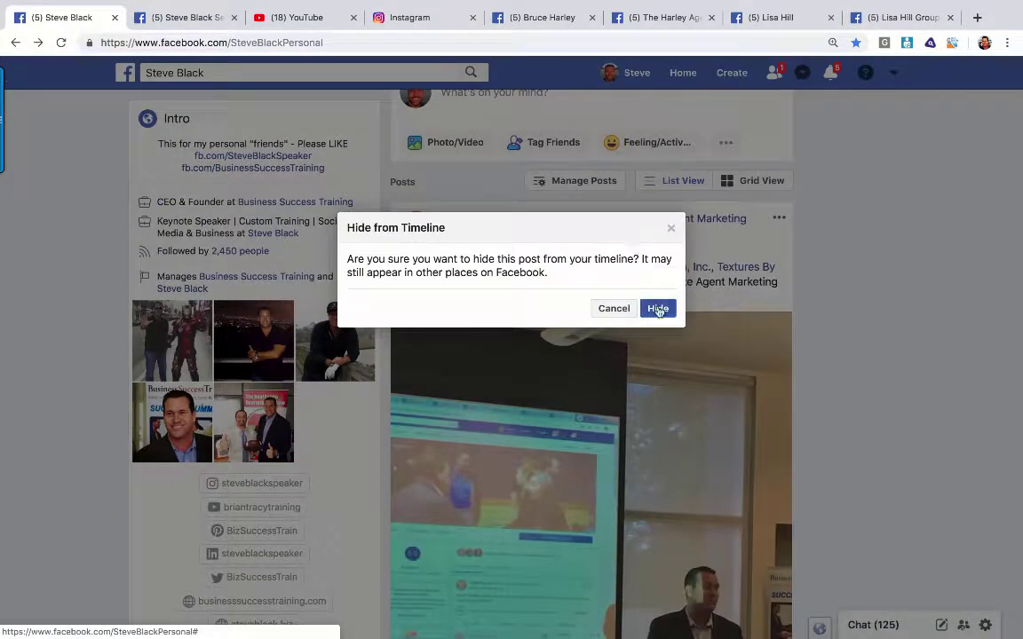
click(659, 310)
scroll(866, 355, down, 1)
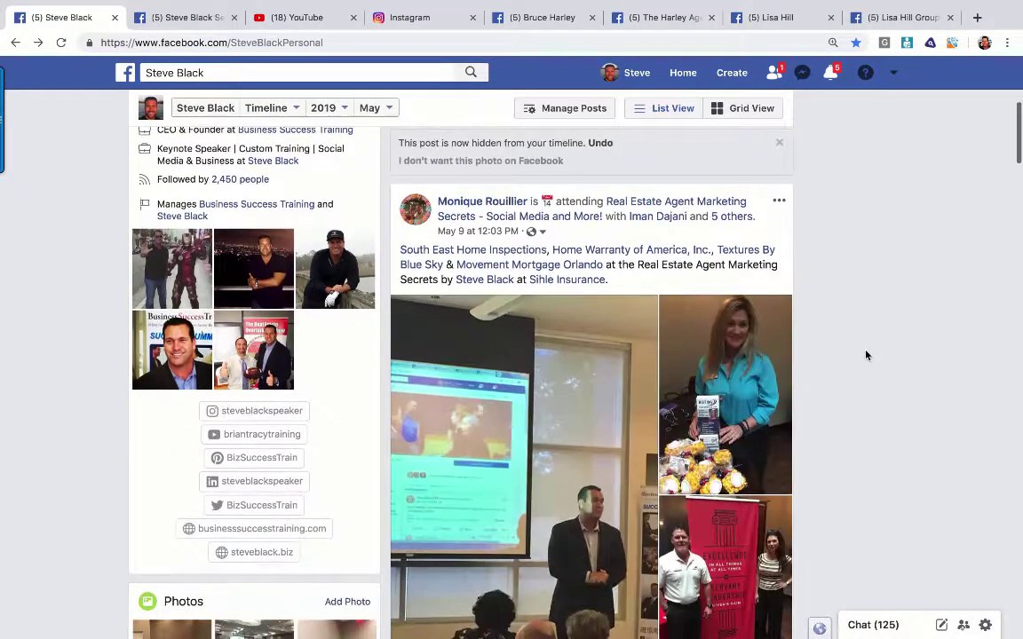
- Scroll down the April 2019 timeline to the April 13 'He wants my Bloody Mary!' post
scroll(866, 356, up, 5)
scroll(866, 355, down, 10)
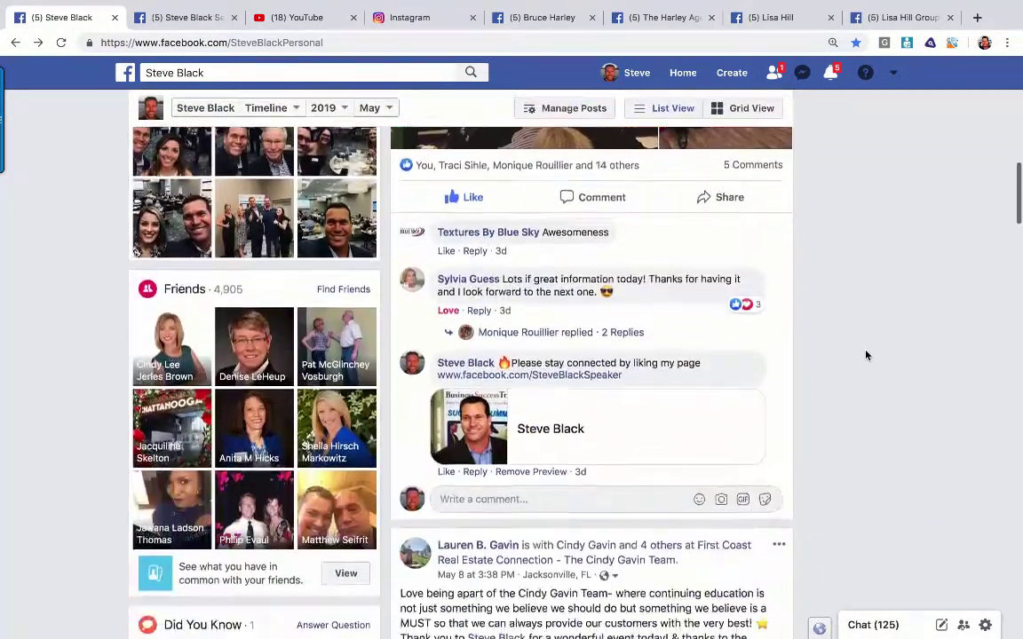
scroll(866, 356, down, 8)
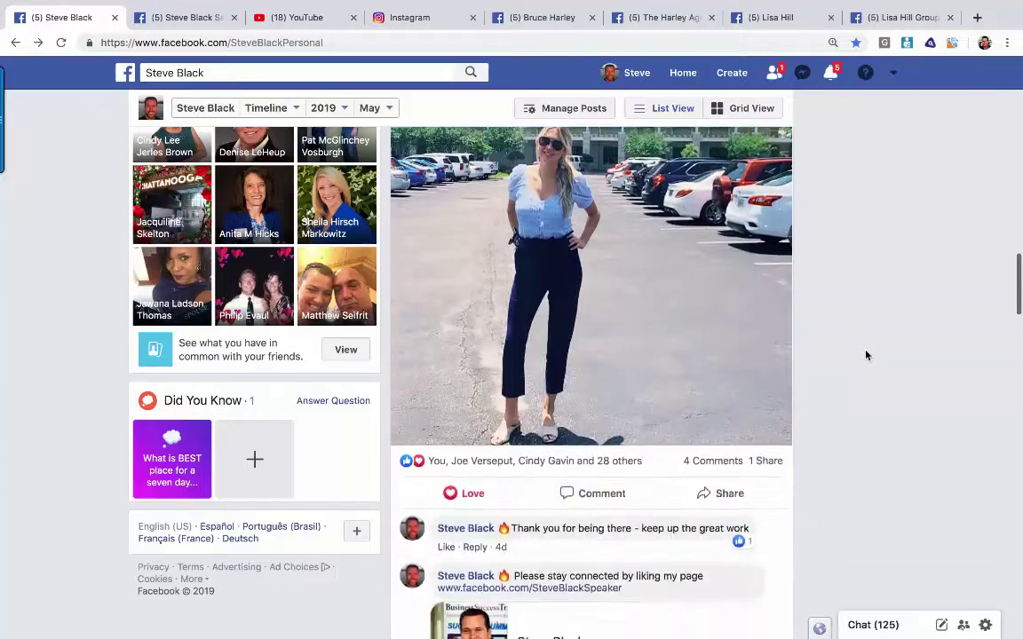
scroll(866, 355, down, 14)
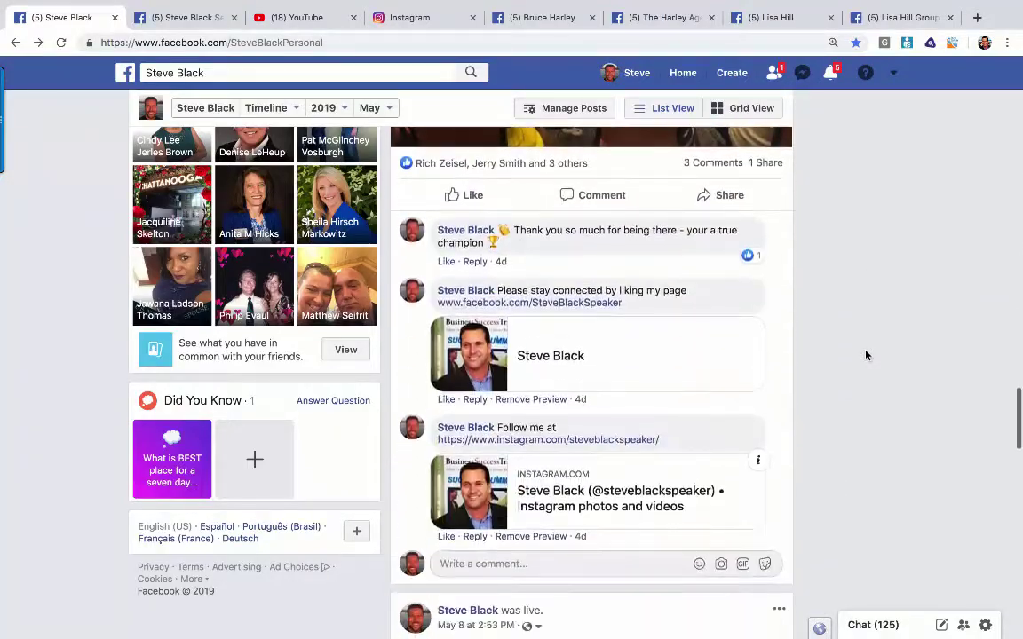
scroll(866, 355, down, 15)
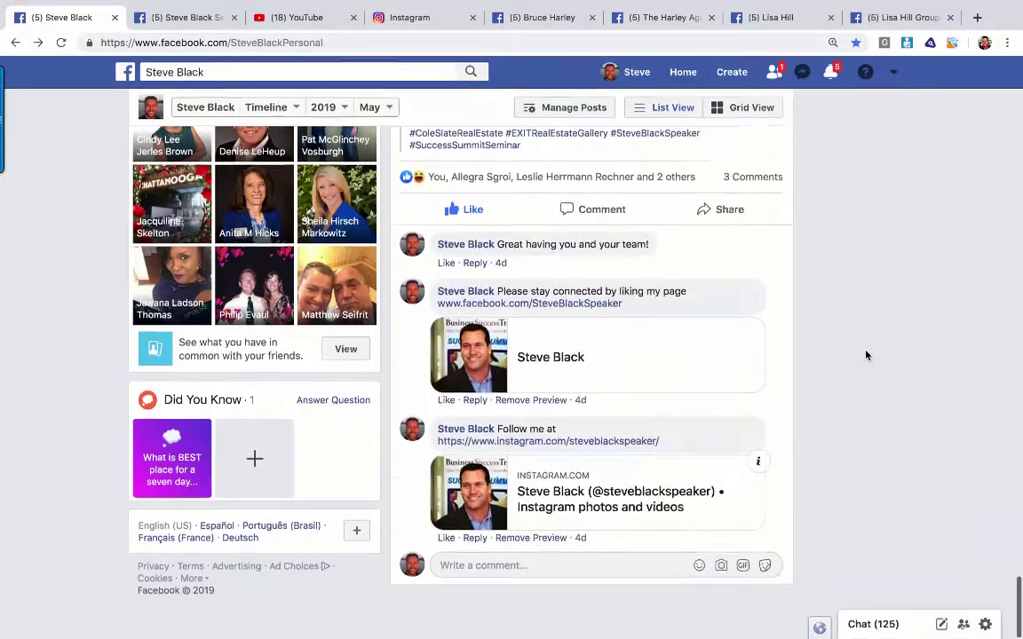
scroll(866, 355, down, 12)
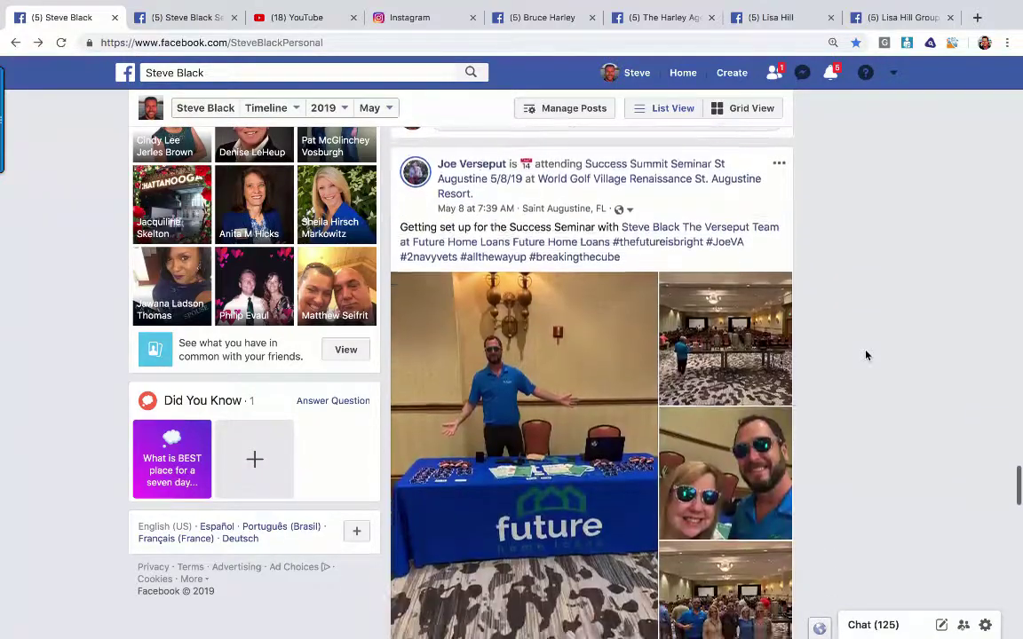
scroll(866, 356, down, 8)
scroll(867, 355, down, 8)
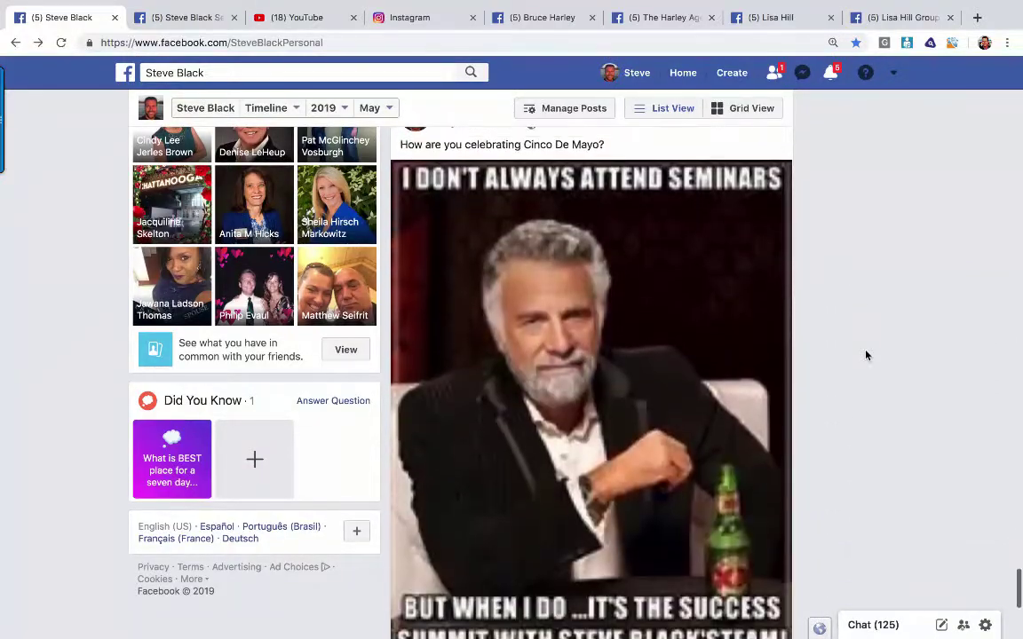
scroll(867, 355, down, 12)
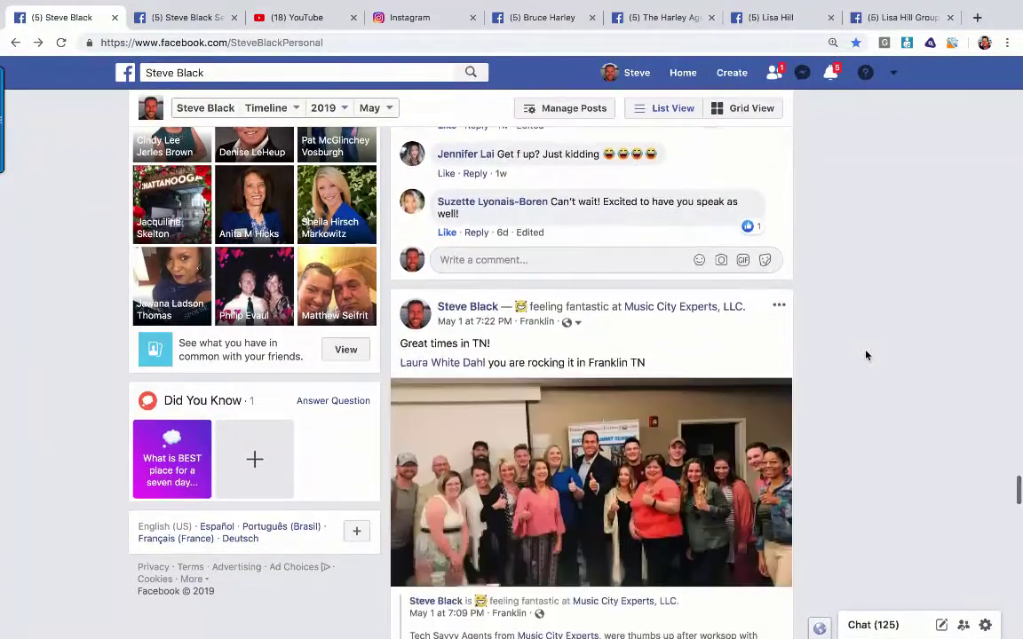
scroll(867, 355, down, 15)
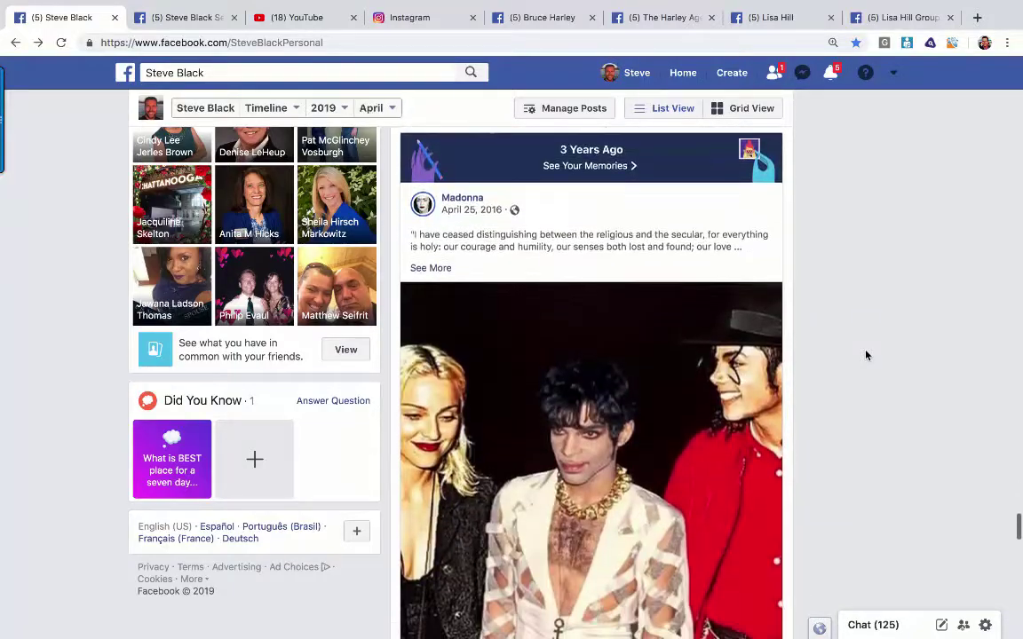
scroll(867, 356, down, 12)
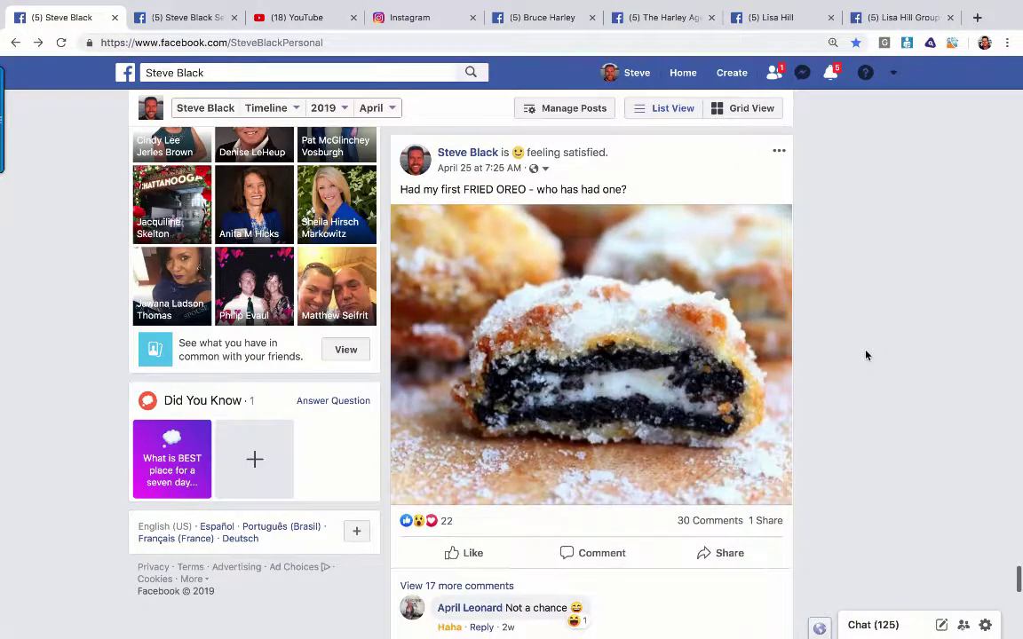
scroll(867, 355, down, 12)
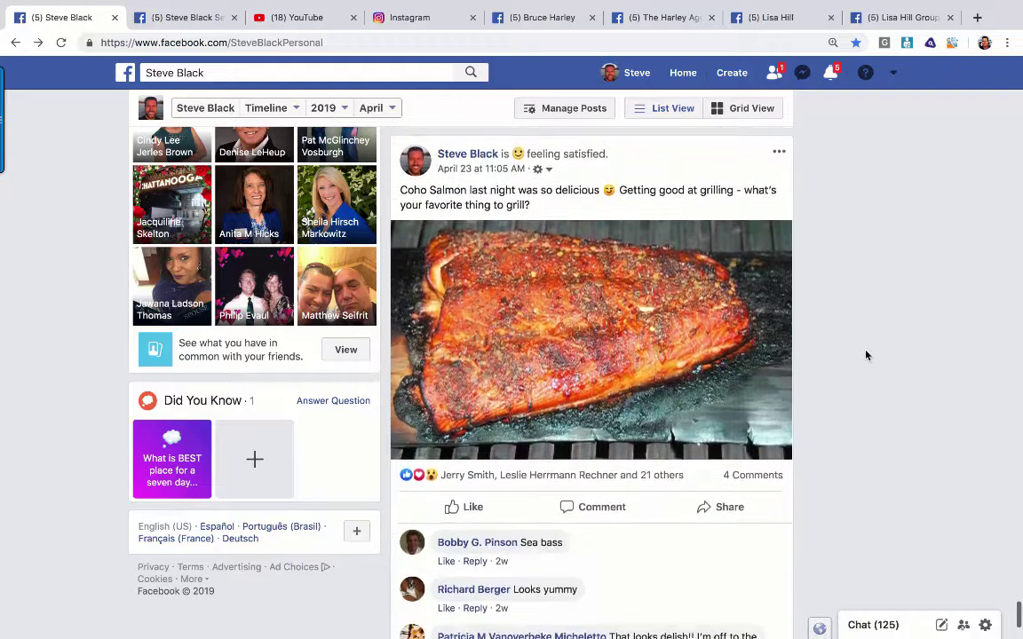
scroll(866, 355, down, 8)
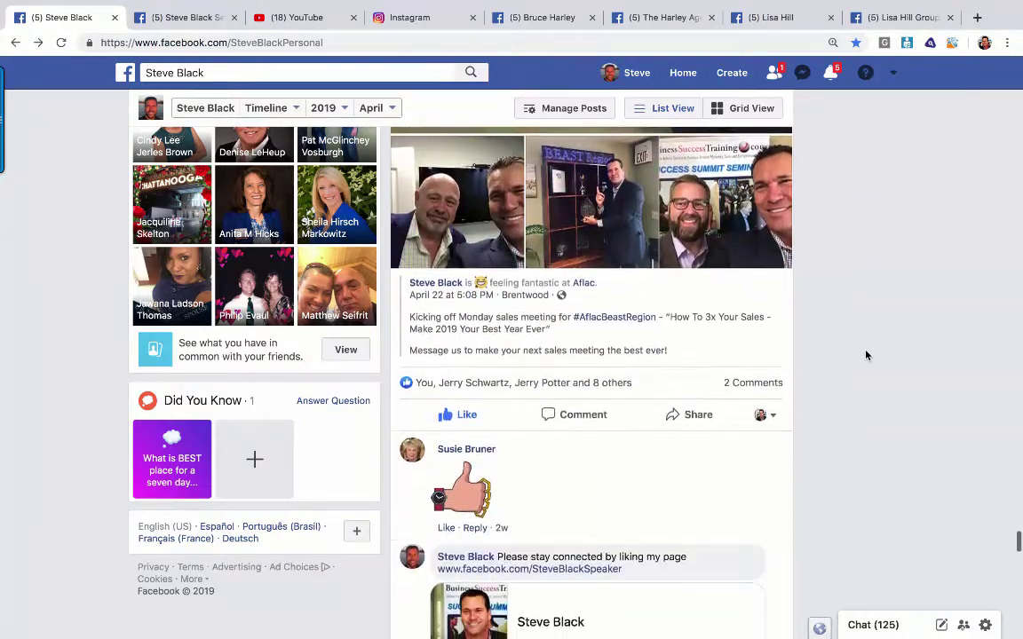
scroll(867, 356, down, 5)
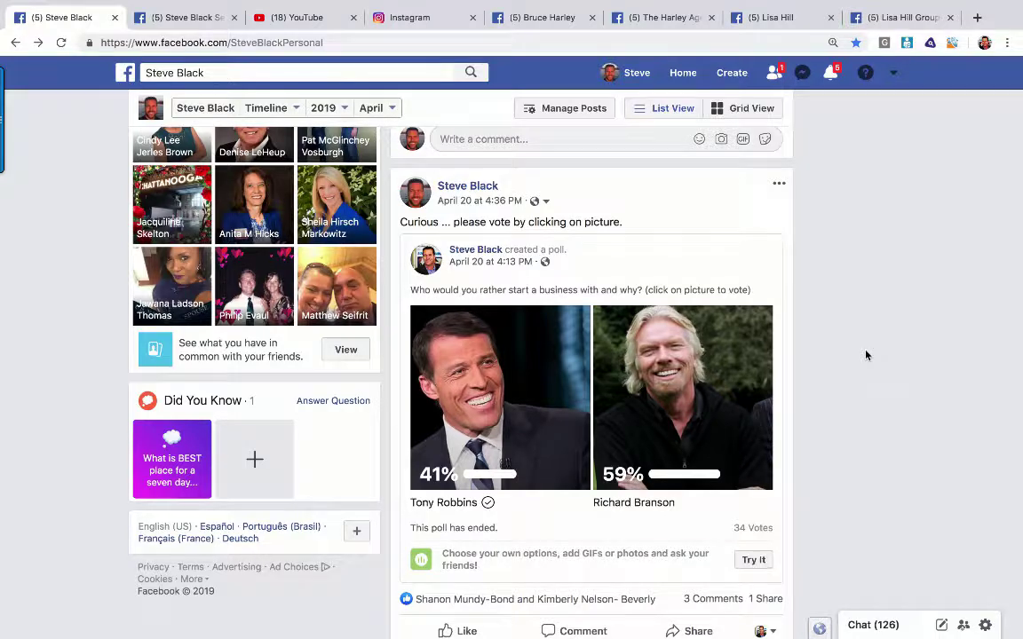
scroll(807, 275, down, 5)
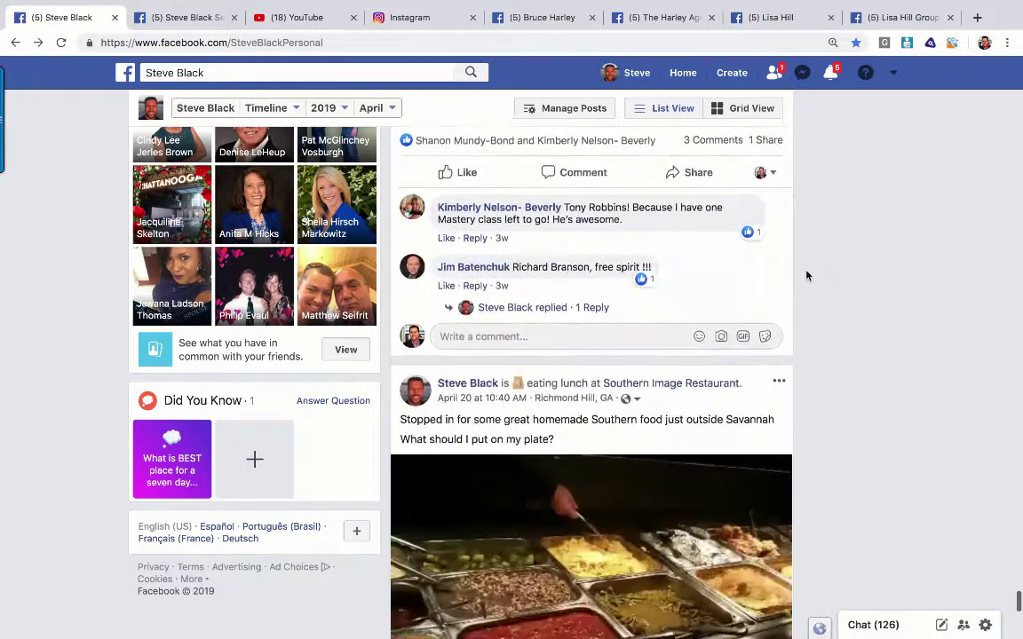
scroll(807, 275, down, 4)
scroll(806, 276, up, 1)
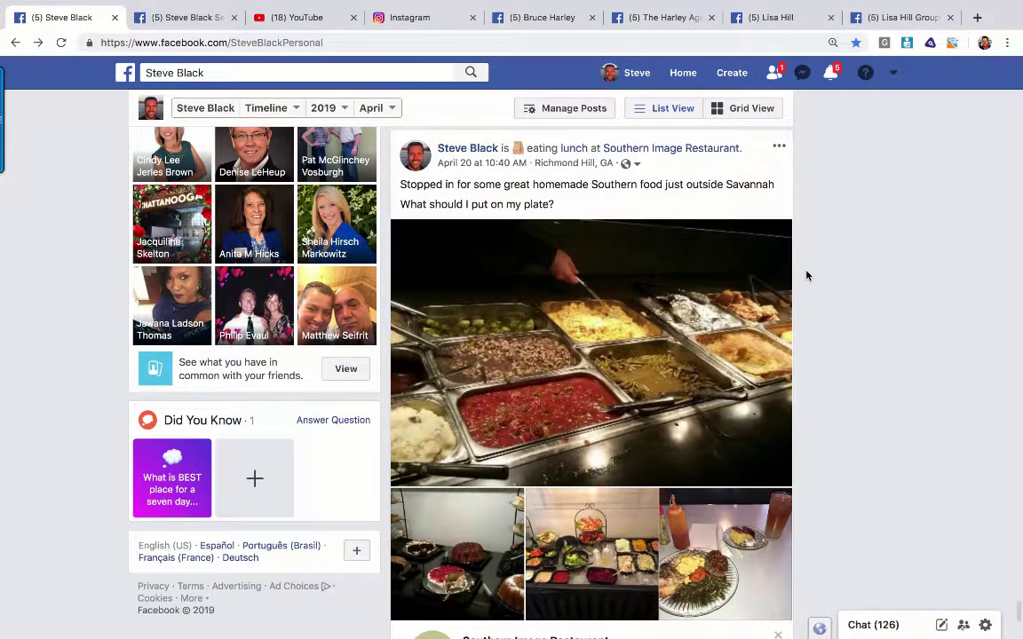
scroll(855, 327, down, 3)
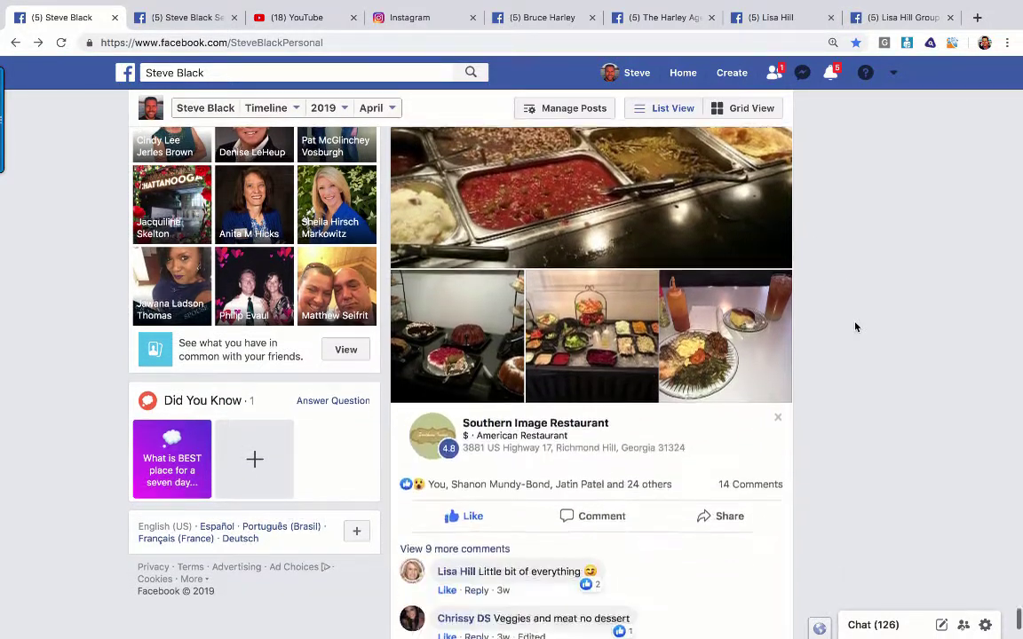
scroll(855, 326, down, 8)
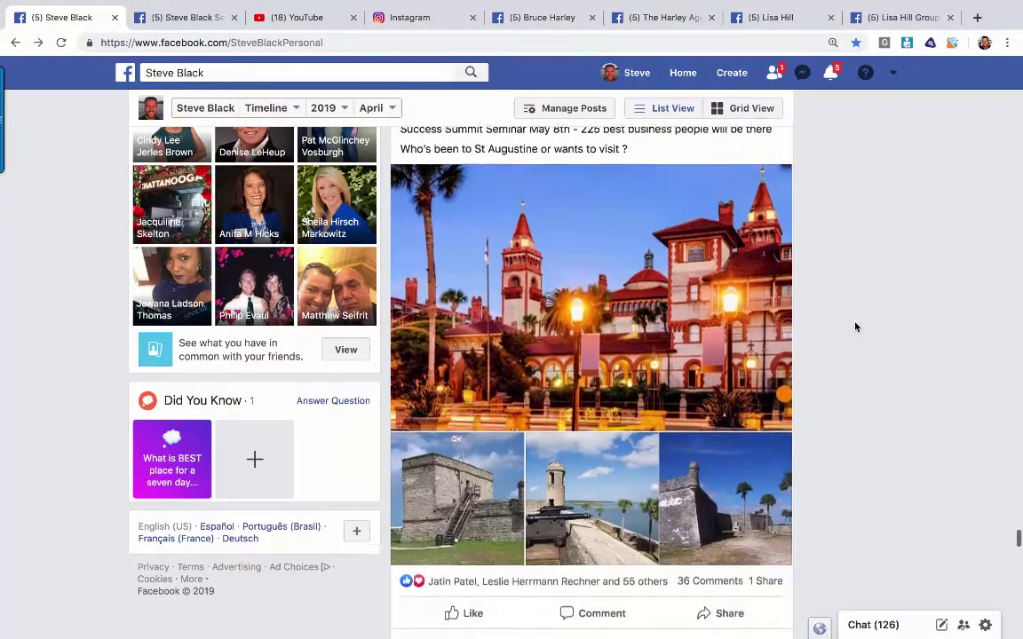
scroll(855, 326, down, 8)
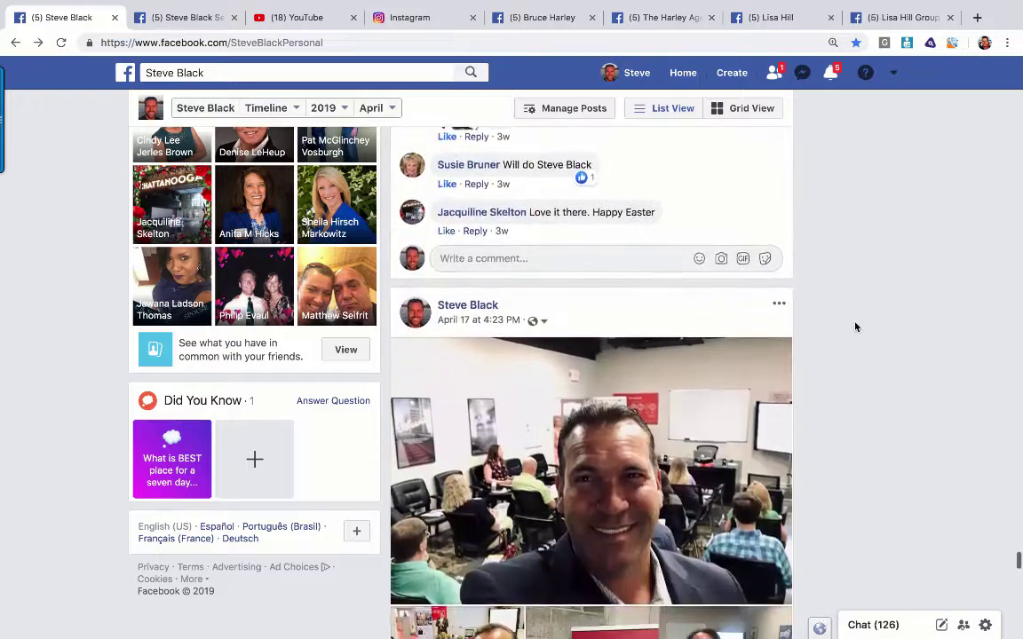
scroll(856, 327, down, 10)
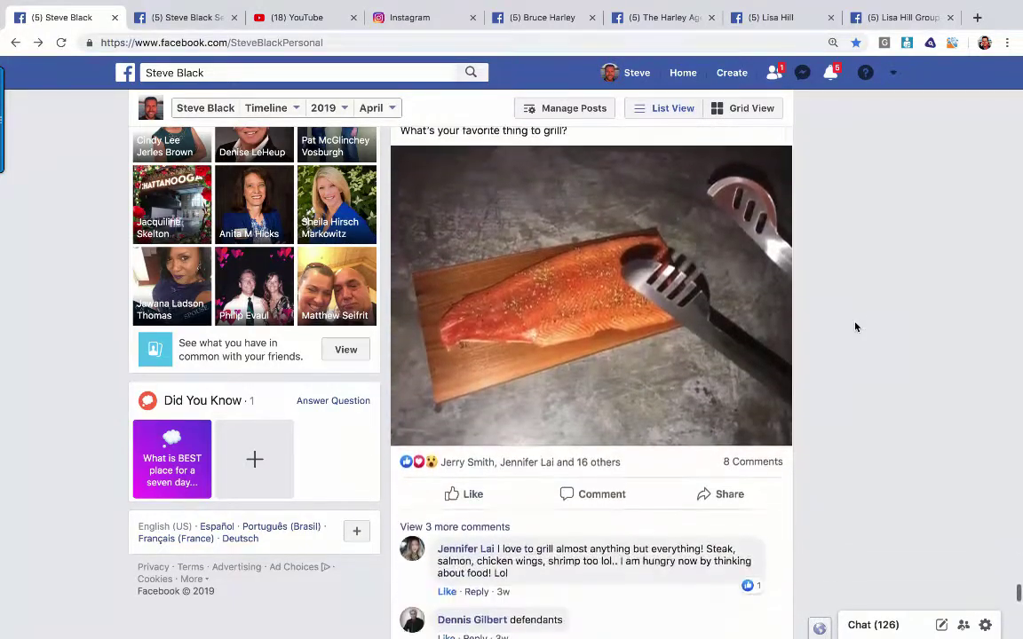
scroll(855, 327, down, 10)
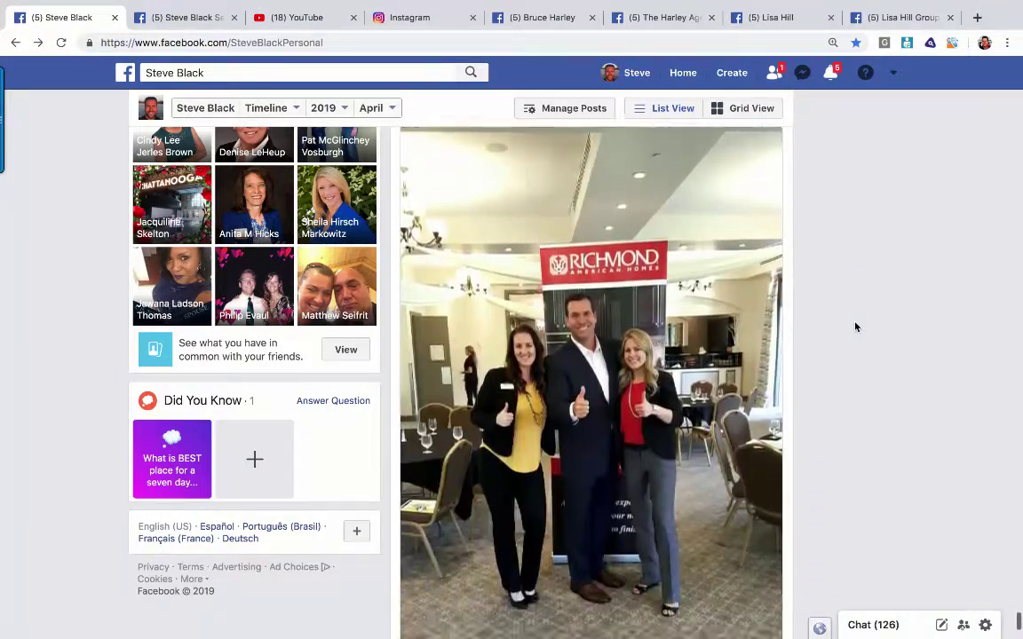
scroll(855, 327, down, 9)
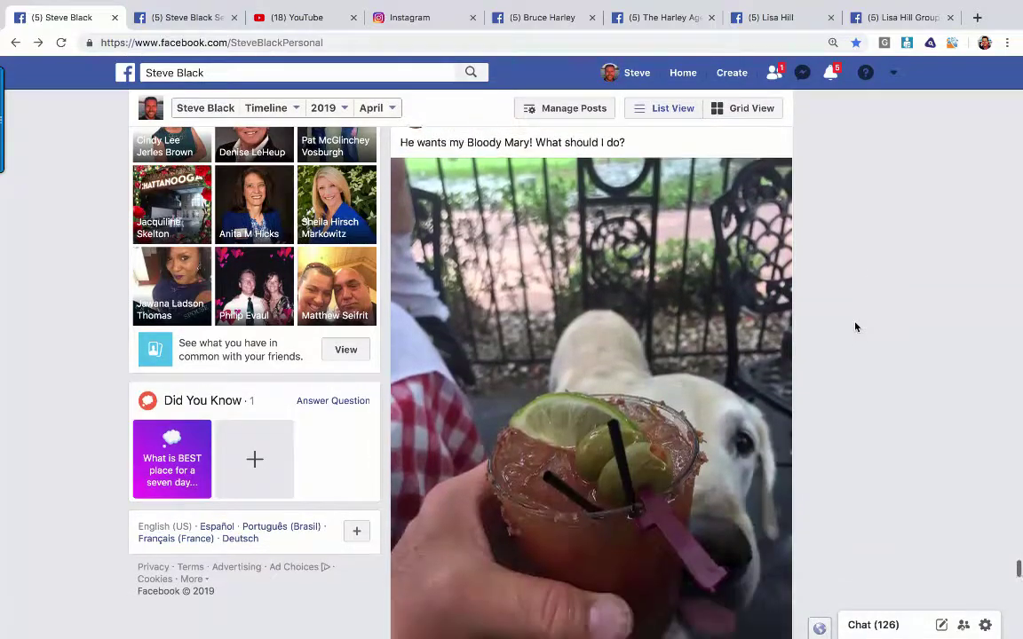
scroll(855, 327, down, 1)
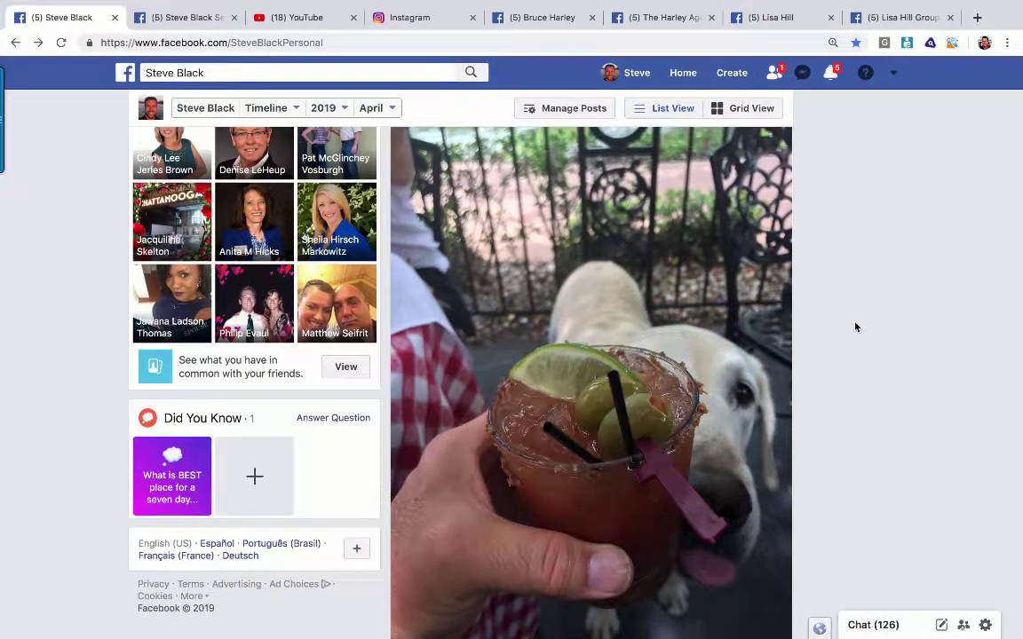
- Reset the browser zoom to 100% with the Public Bloody Mary photo post in view
key(super+equal)
key(super+equal)
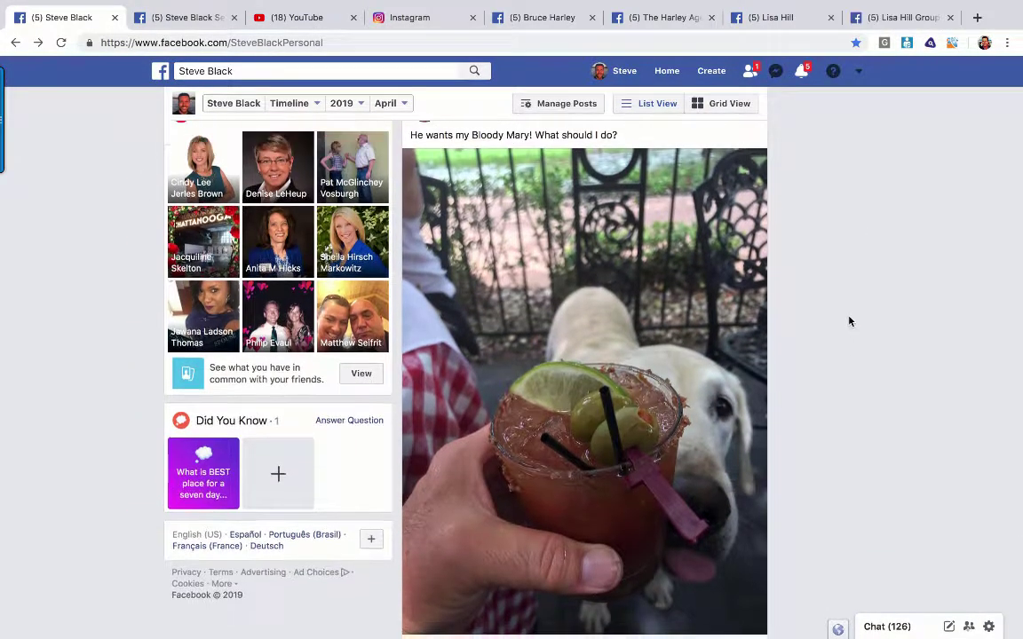
scroll(849, 320, down, 2)
mouse_move(609, 565)
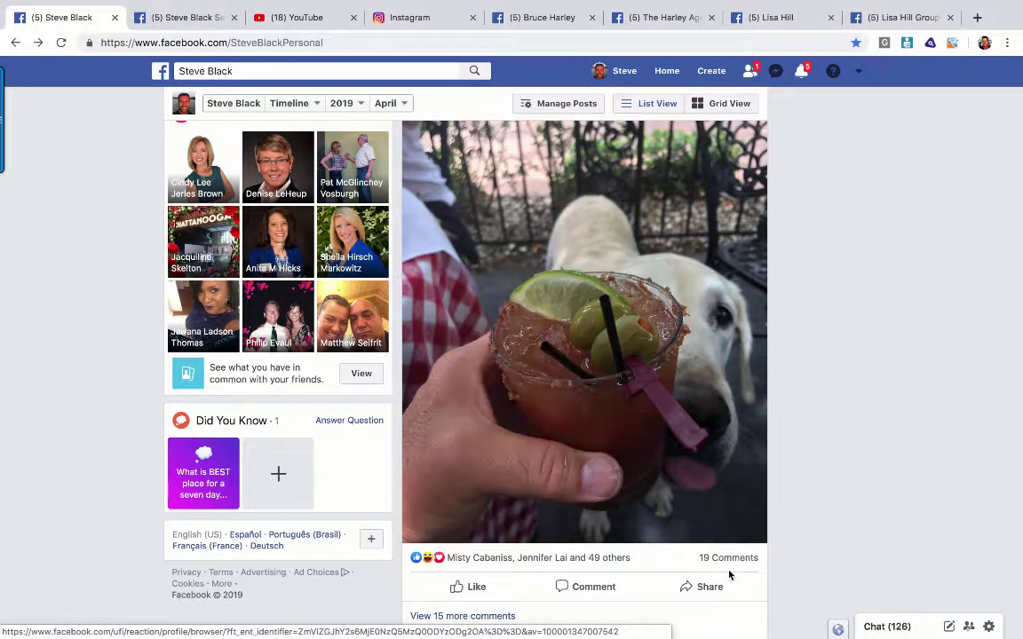
mouse_move(730, 570)
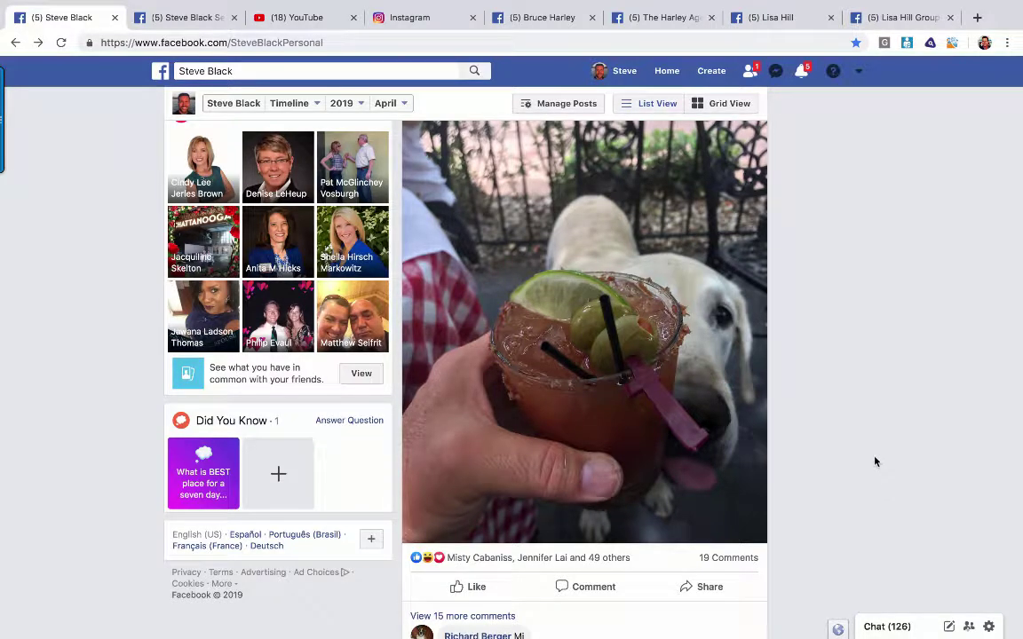
scroll(870, 451, down, 1)
scroll(870, 450, up, 3)
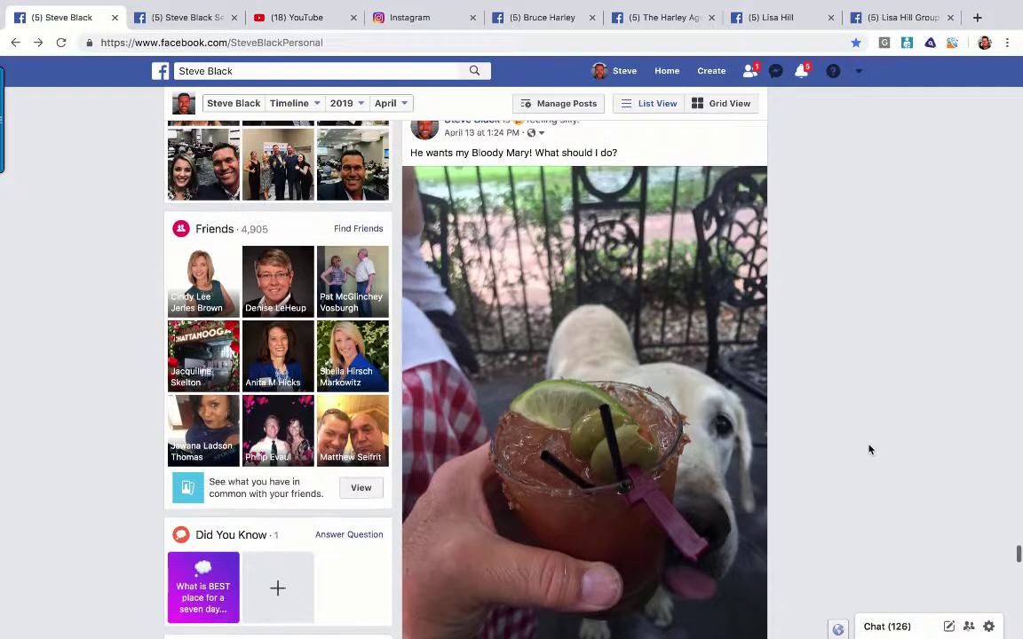
scroll(829, 256, down, 1)
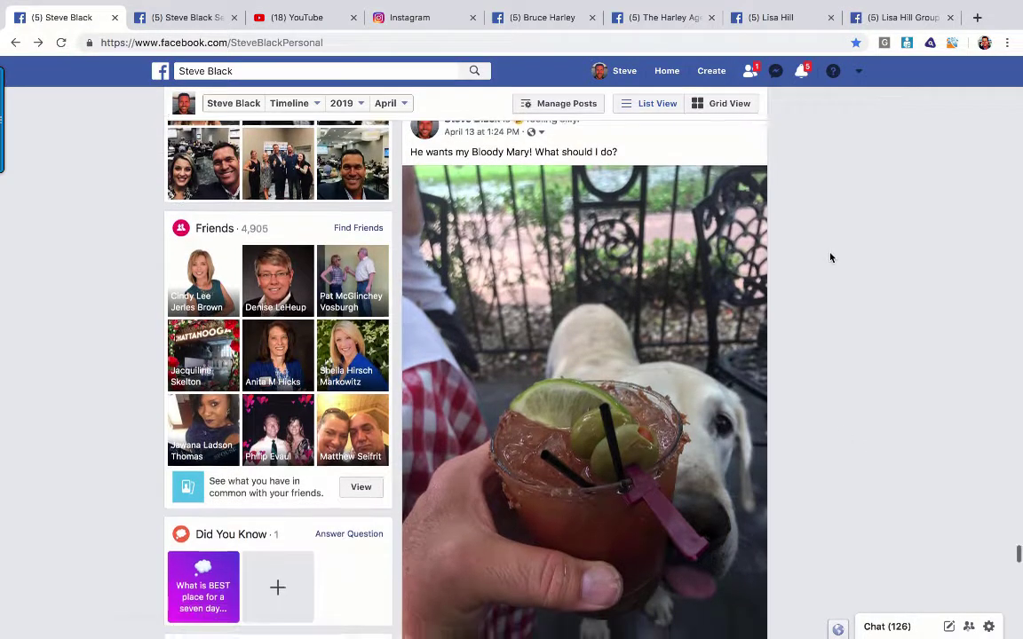
click(532, 142)
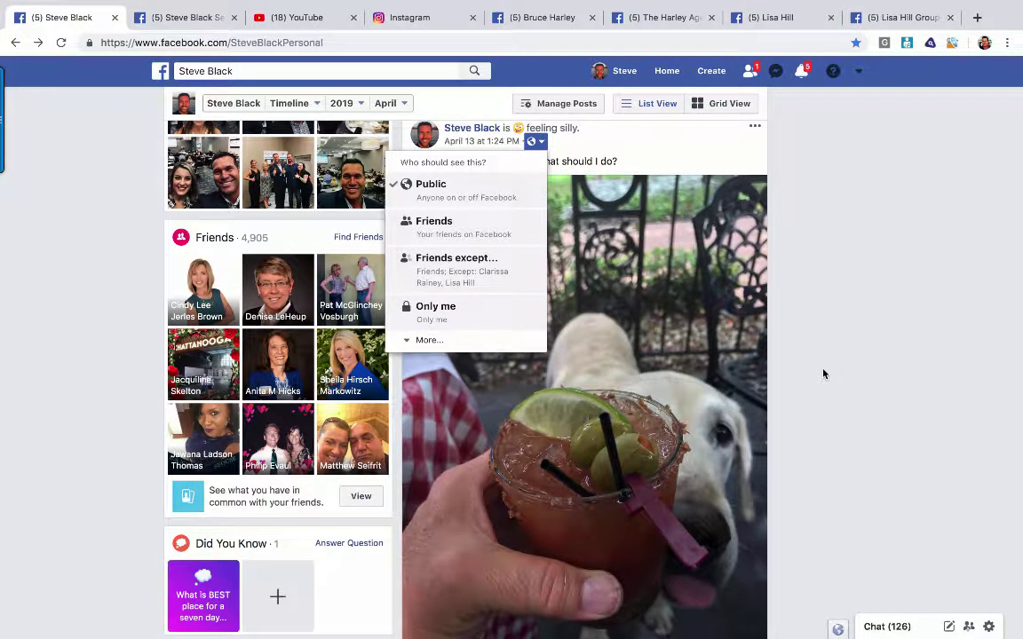
scroll(805, 359, down, 2)
scroll(805, 360, up, 3)
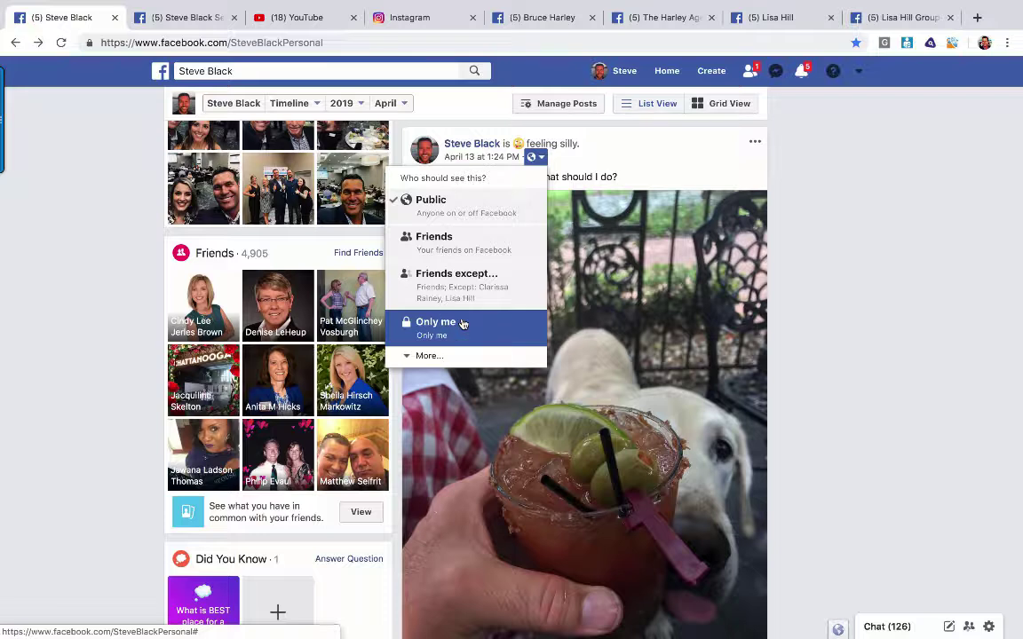
click(462, 324)
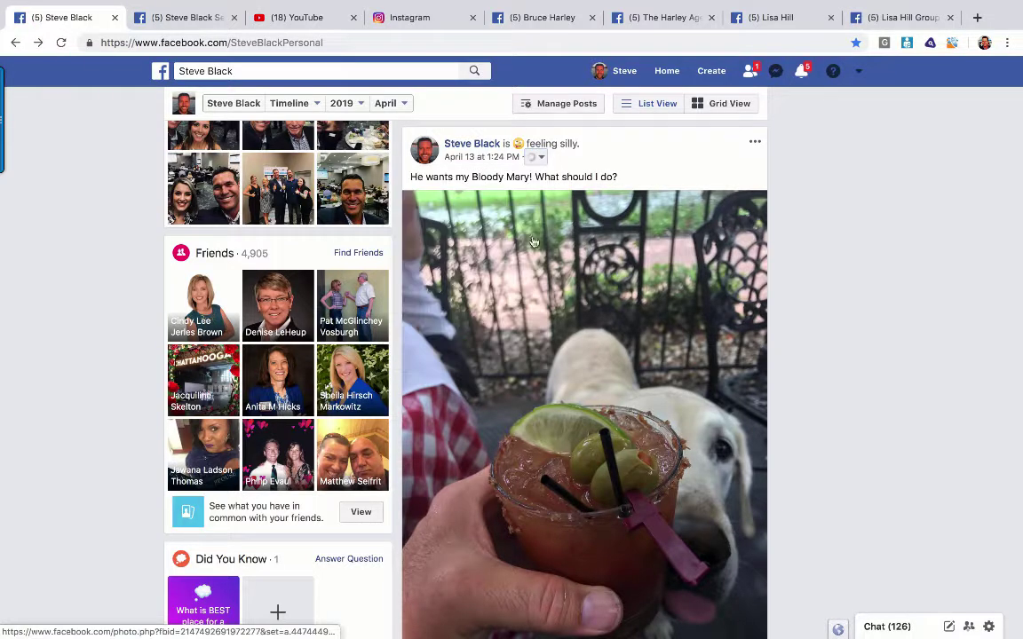
click(533, 157)
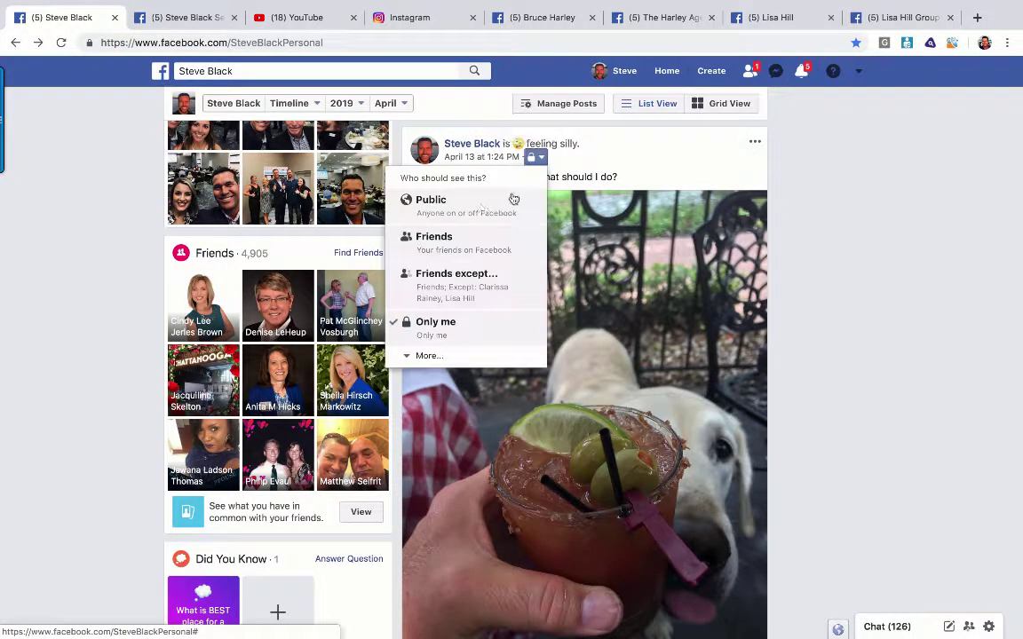
click(469, 207)
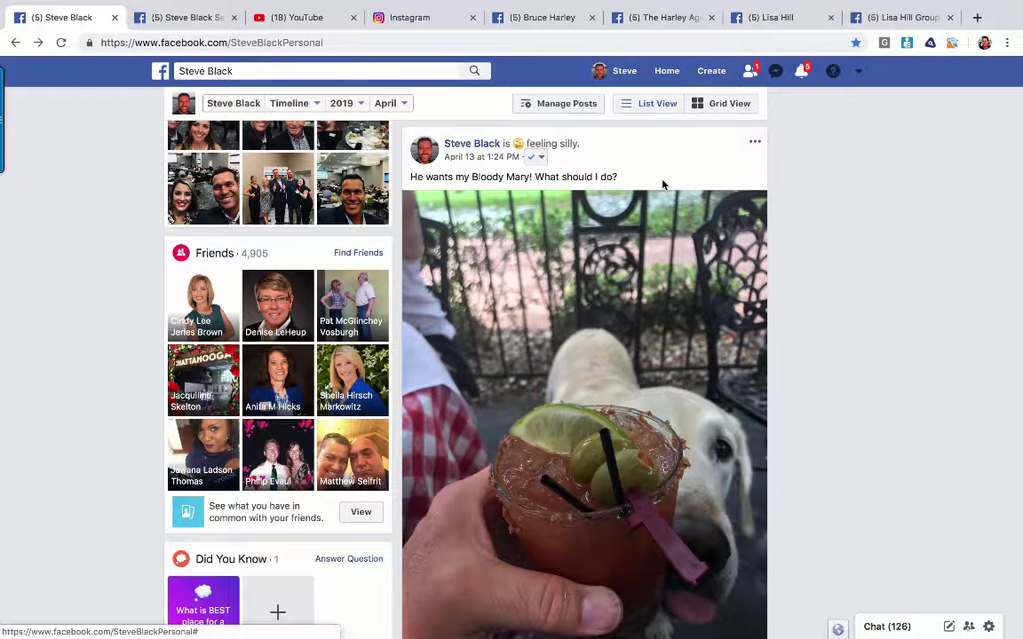
click(534, 159)
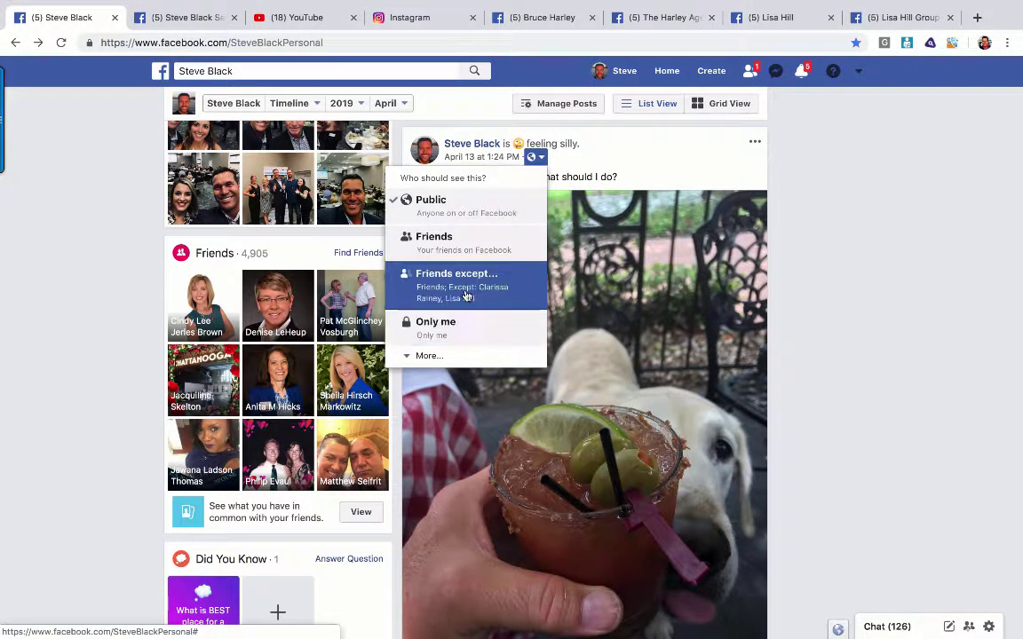
click(451, 356)
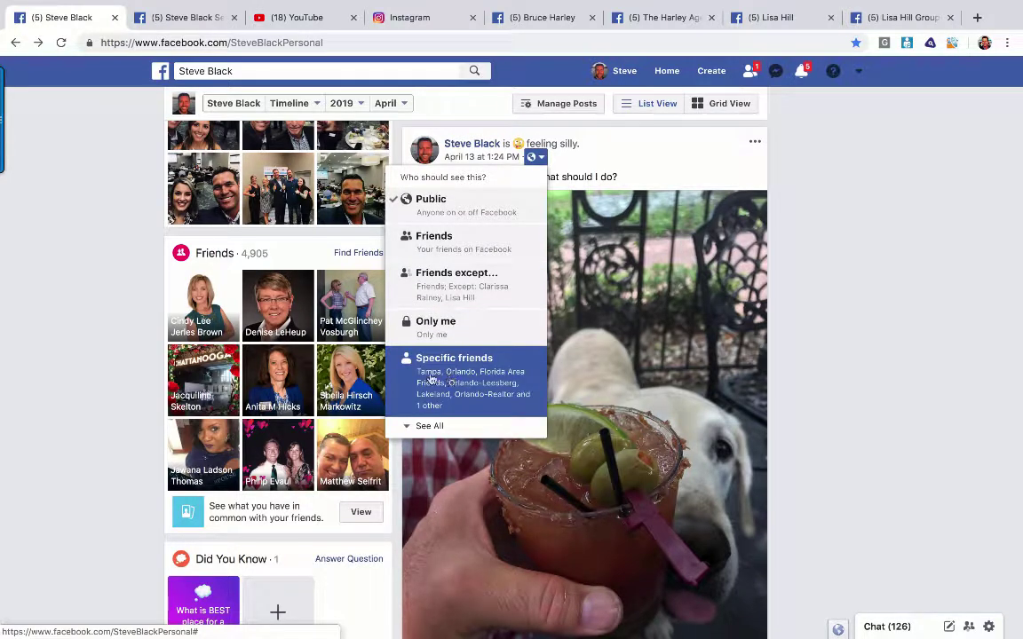
click(792, 248)
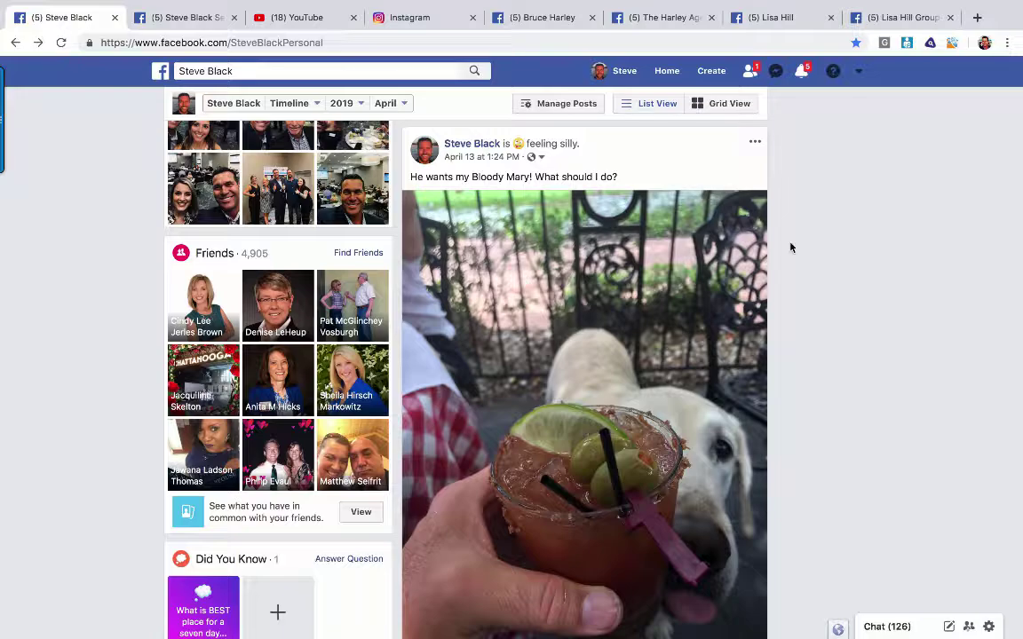
- Scroll the timeline all the way up to the profile's cover photo and name
scroll(792, 248, up, 3)
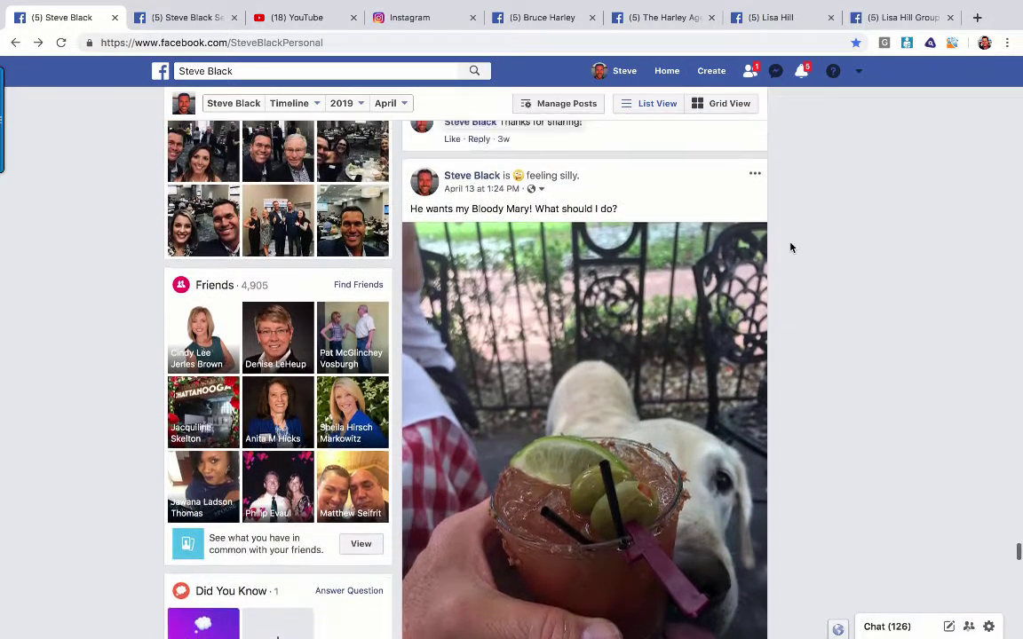
scroll(792, 248, up, 15)
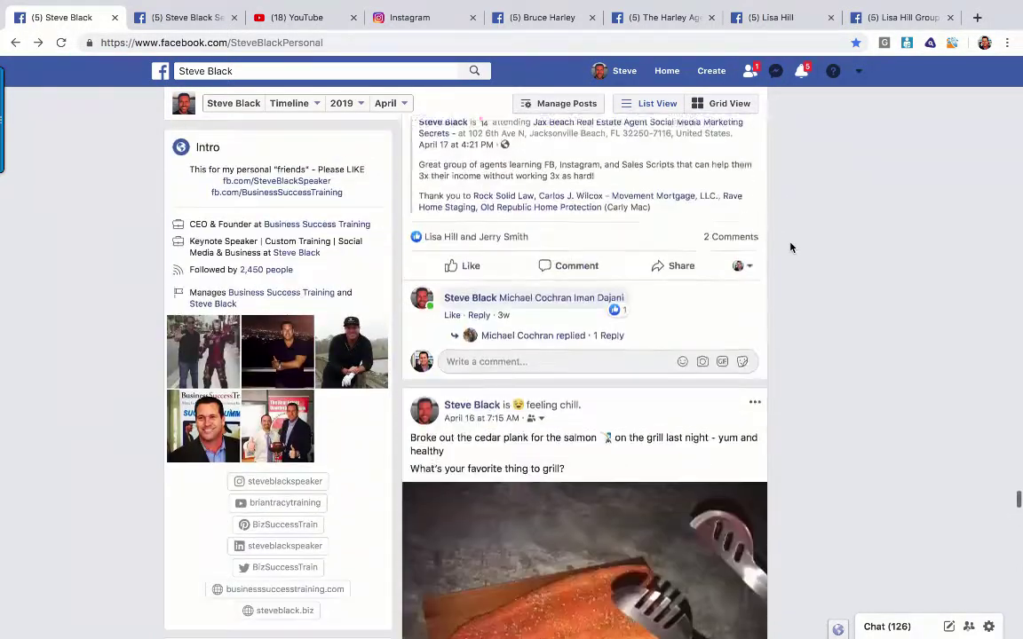
scroll(791, 248, up, 20)
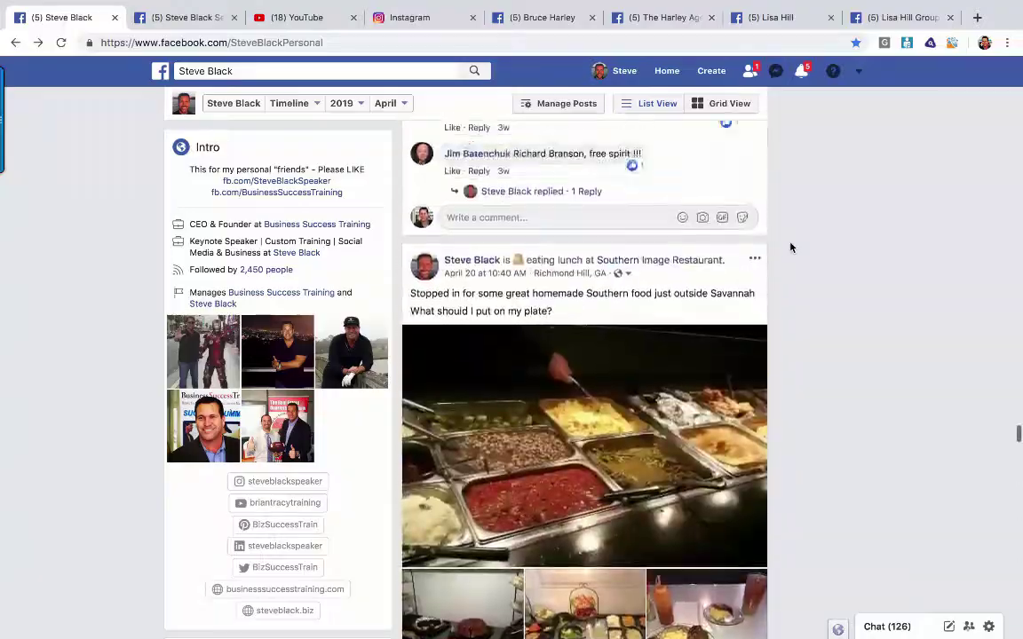
scroll(791, 247, up, 20)
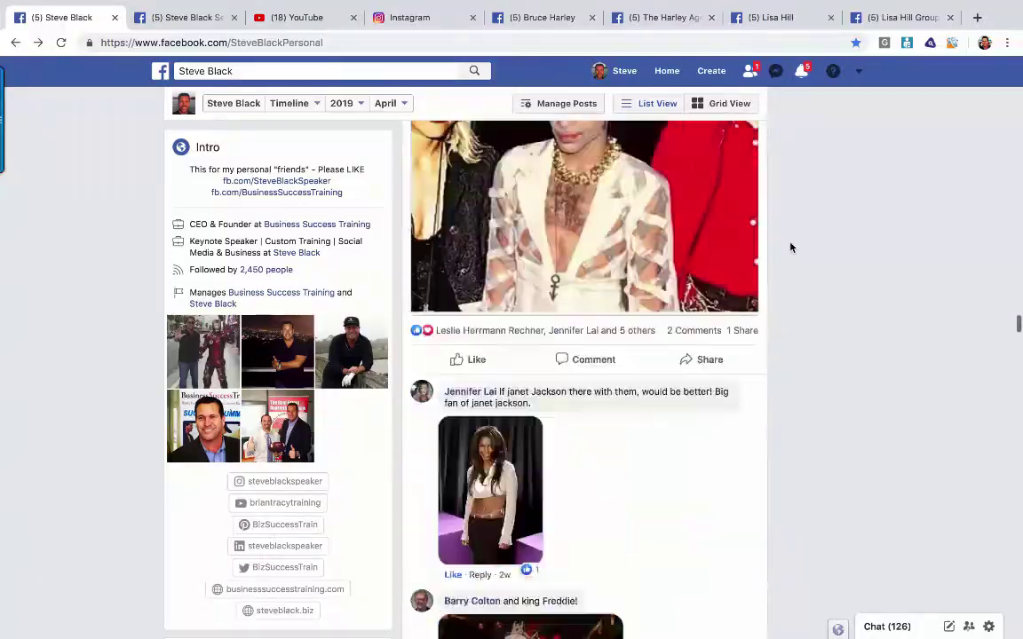
scroll(791, 248, up, 20)
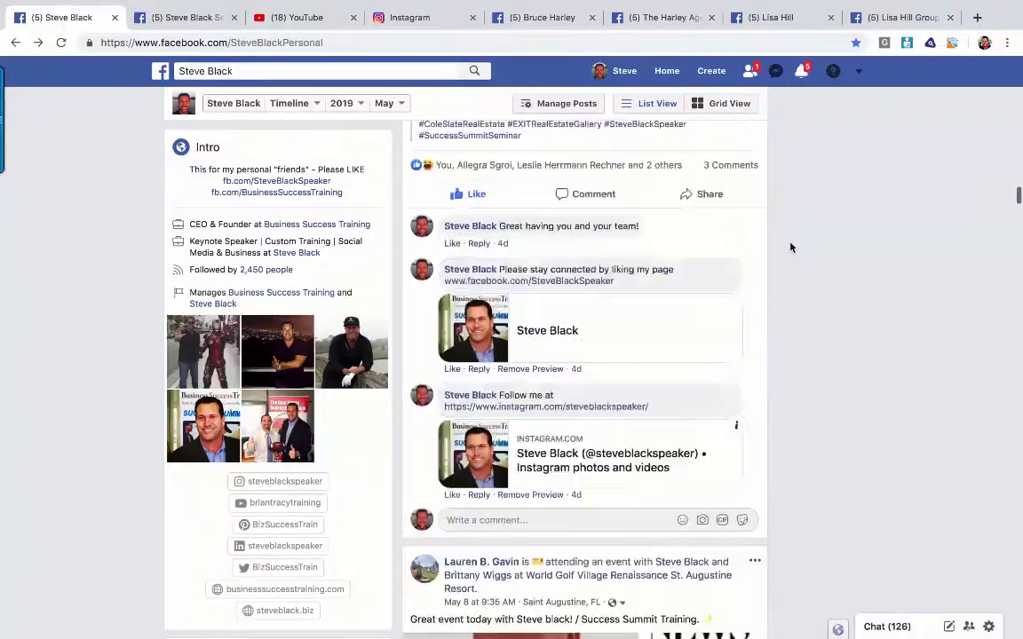
scroll(791, 248, up, 20)
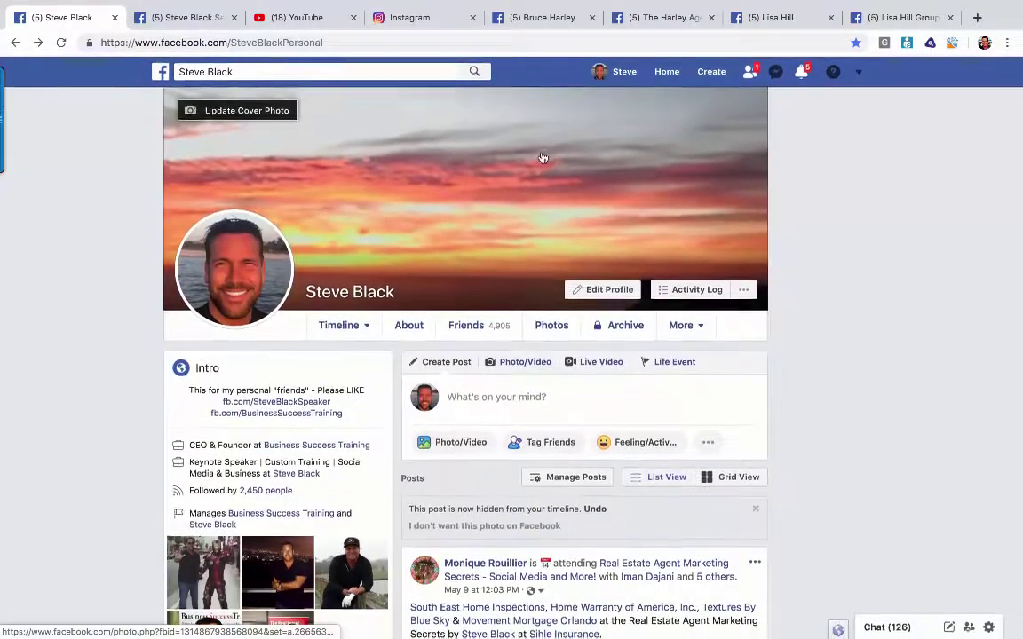
- Select the entire profile web address in Chrome's address bar for copying
drag(342, 42, 89, 38)
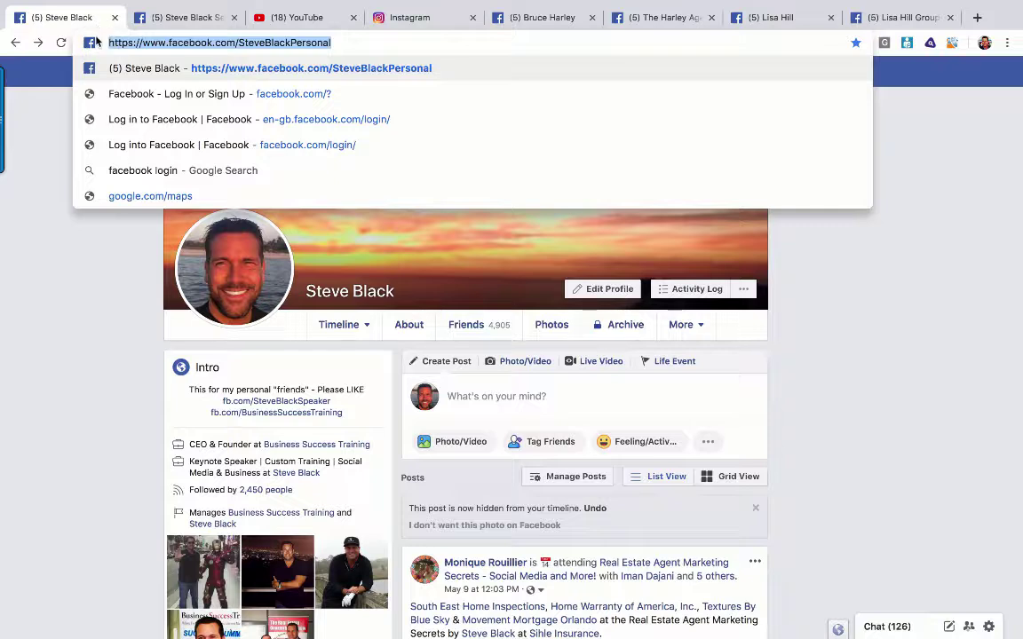
click(334, 43)
drag(334, 42, 103, 42)
drag(355, 46, 112, 50)
key(super+c)
- Paste the profile URL into a new Notes note, then switch back to Chrome
mouse_move(315, 626)
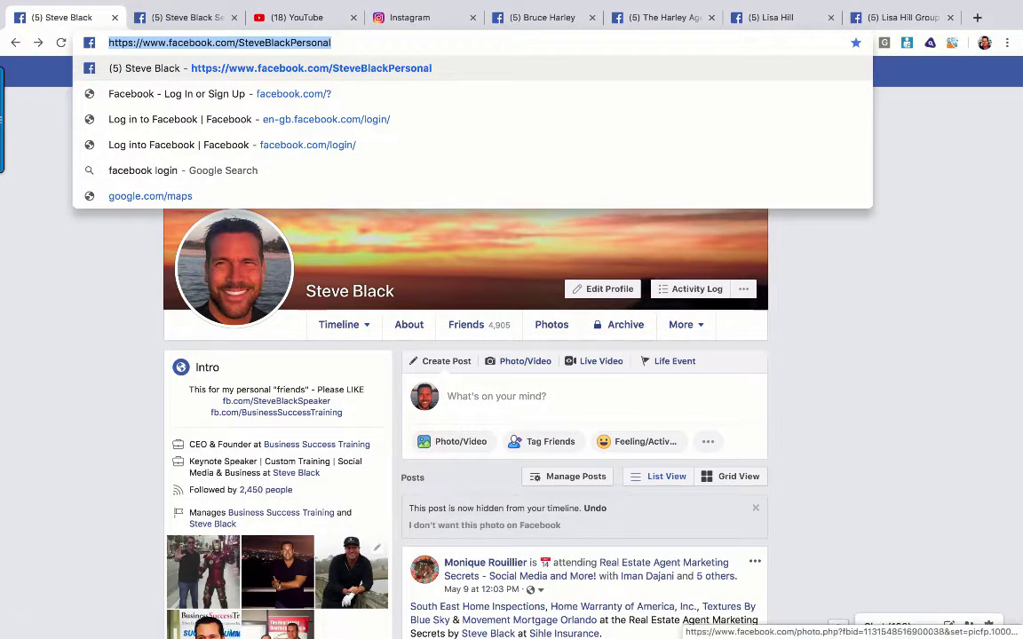
click(315, 622)
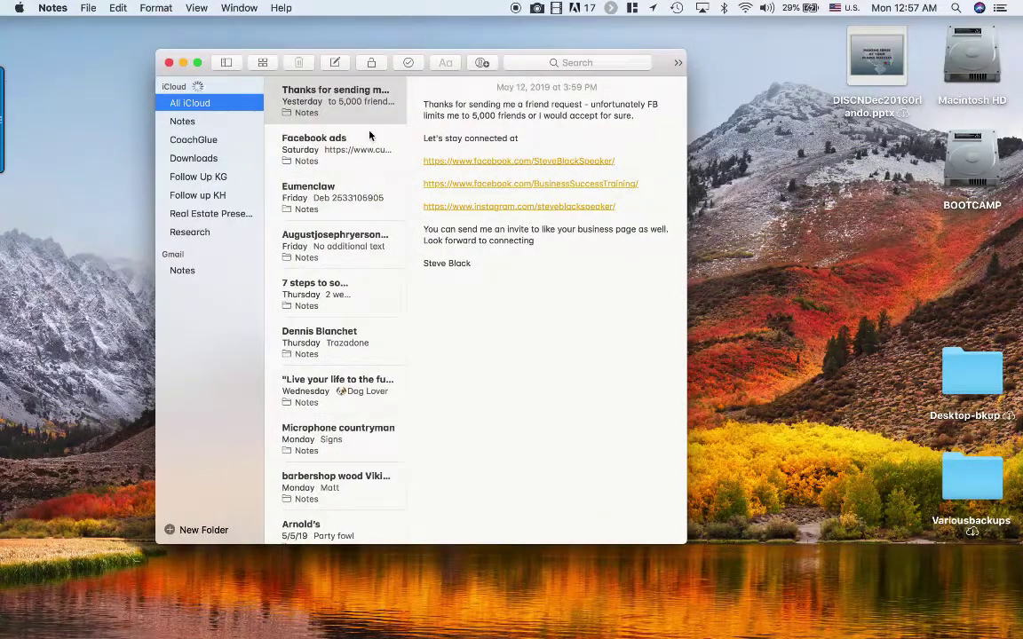
click(334, 63)
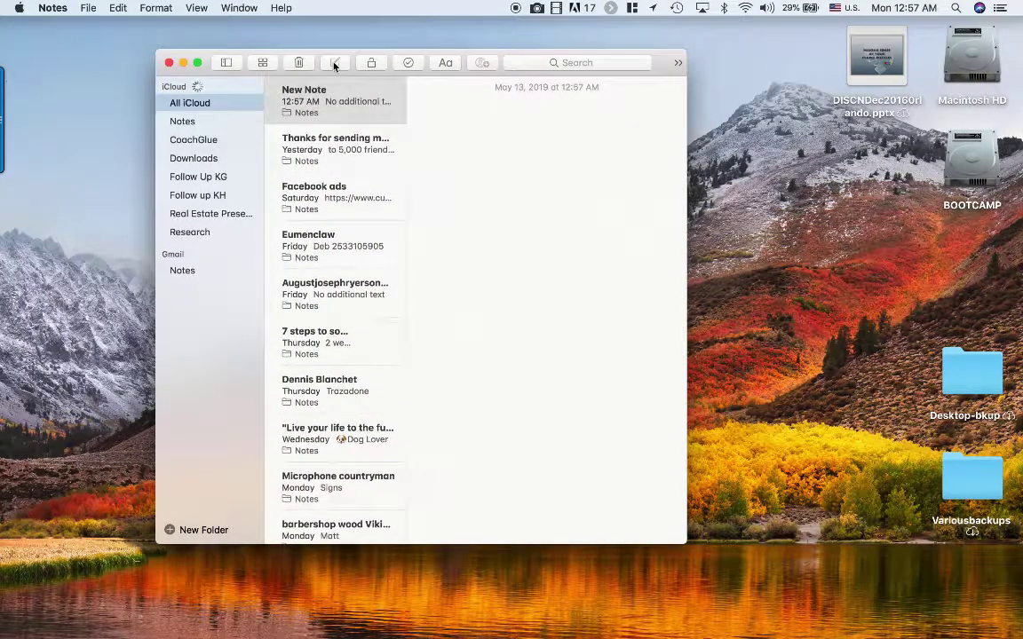
key(super+v)
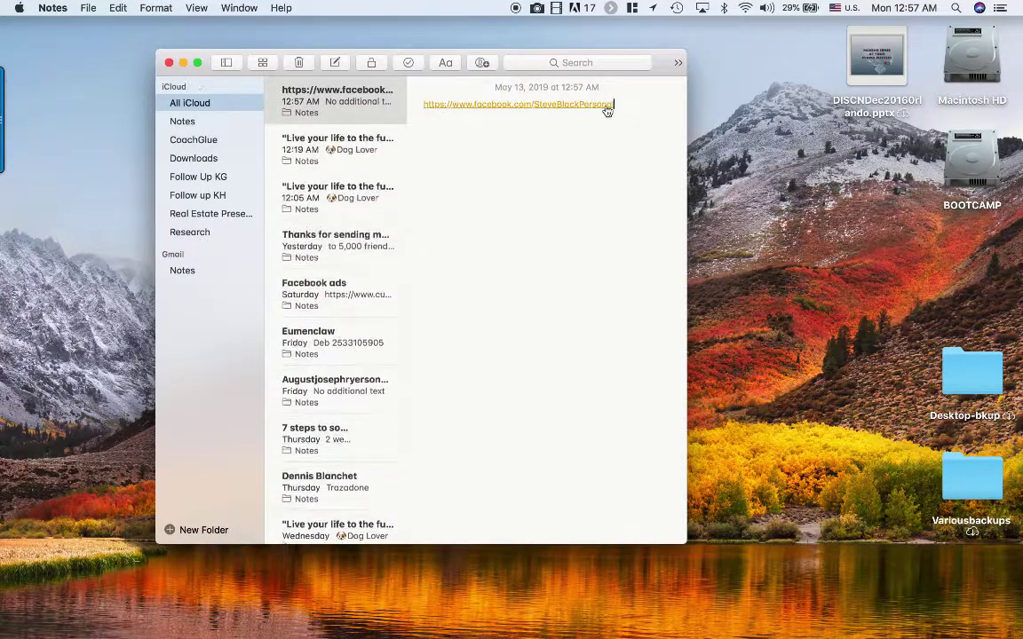
right_click(451, 93)
click(534, 144)
drag(621, 107, 407, 108)
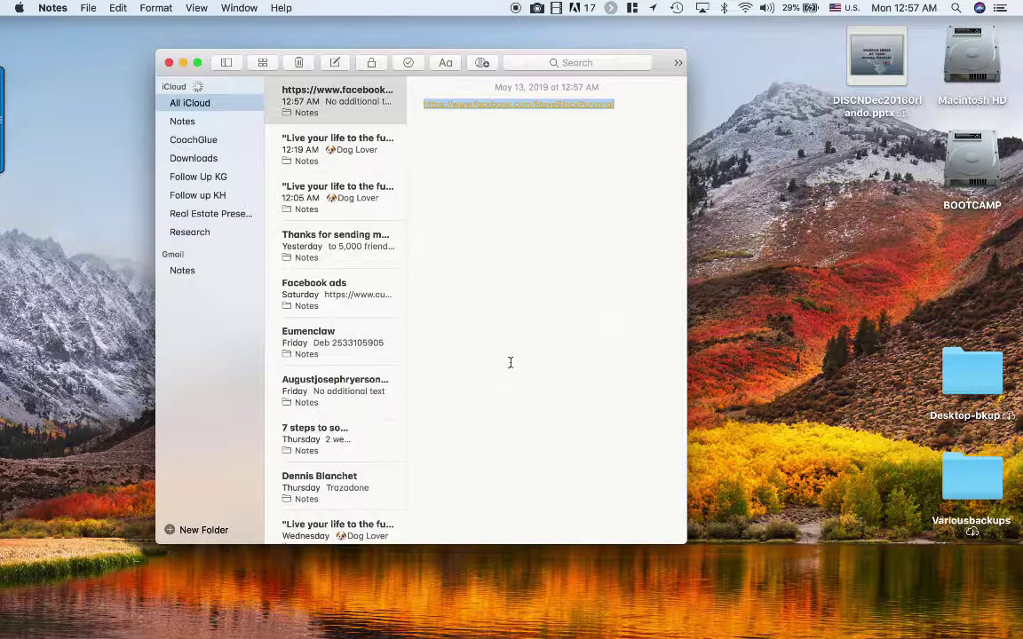
mouse_move(457, 627)
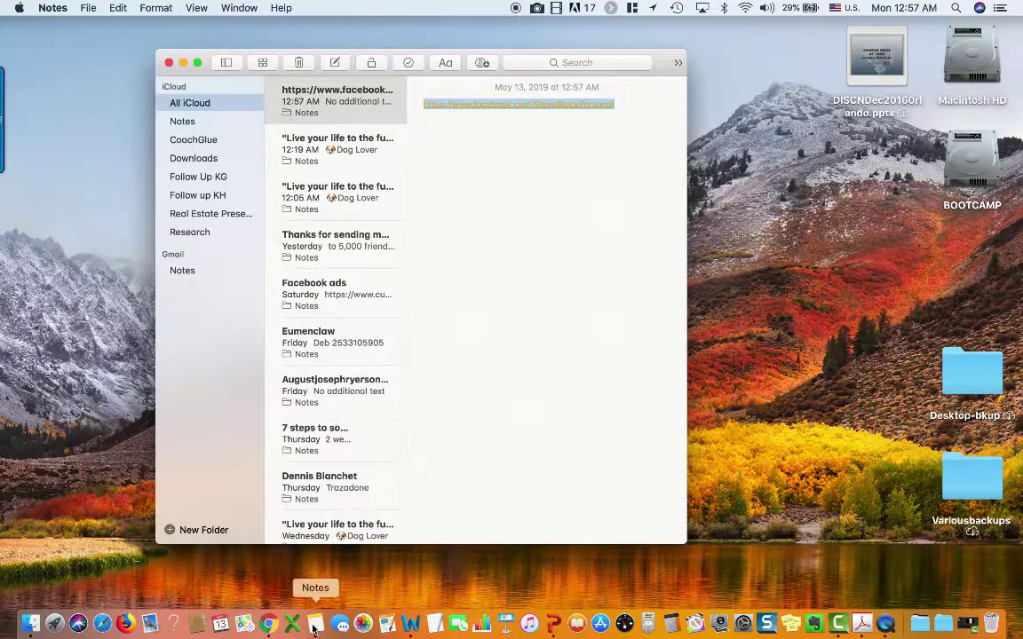
click(268, 625)
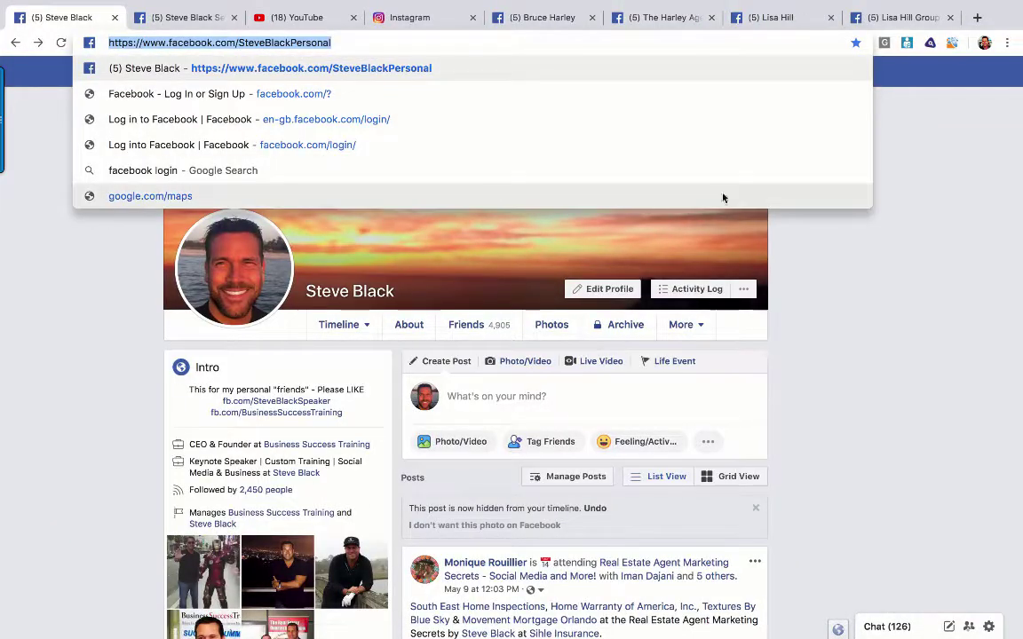
click(893, 347)
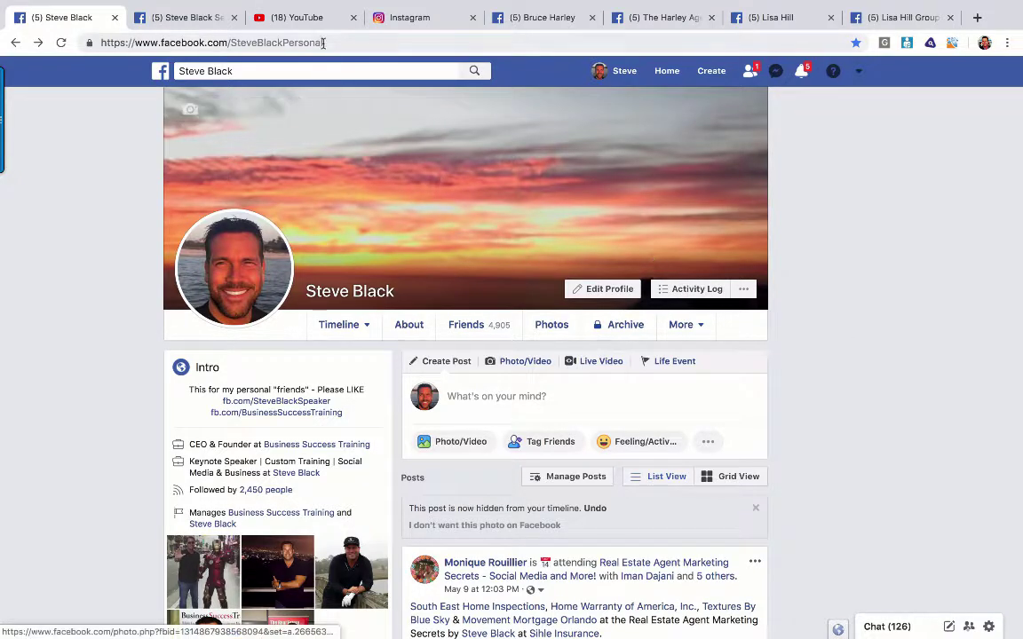
drag(326, 42, 88, 44)
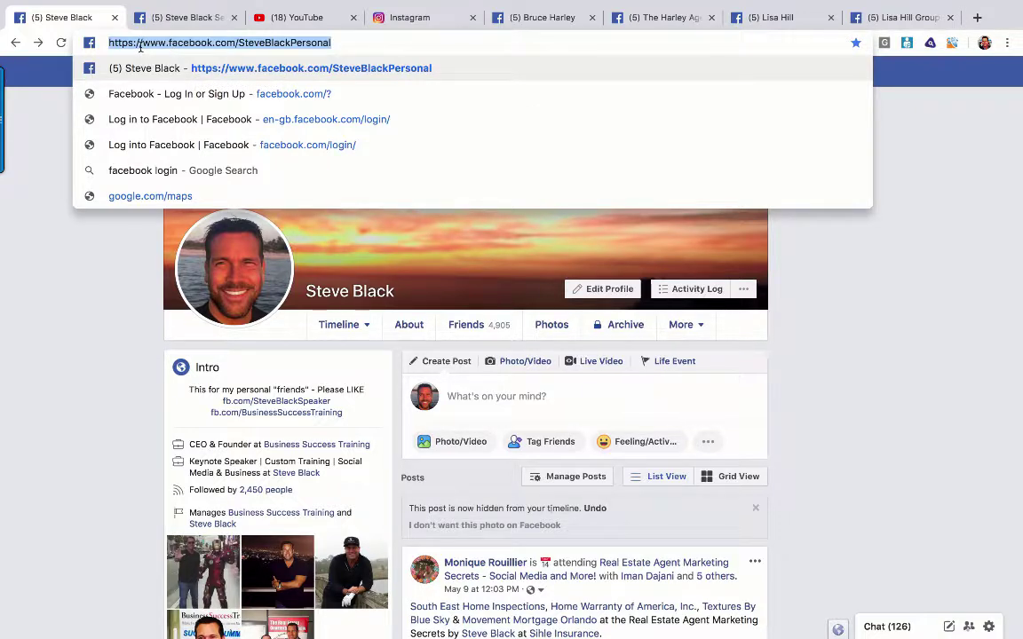
click(55, 109)
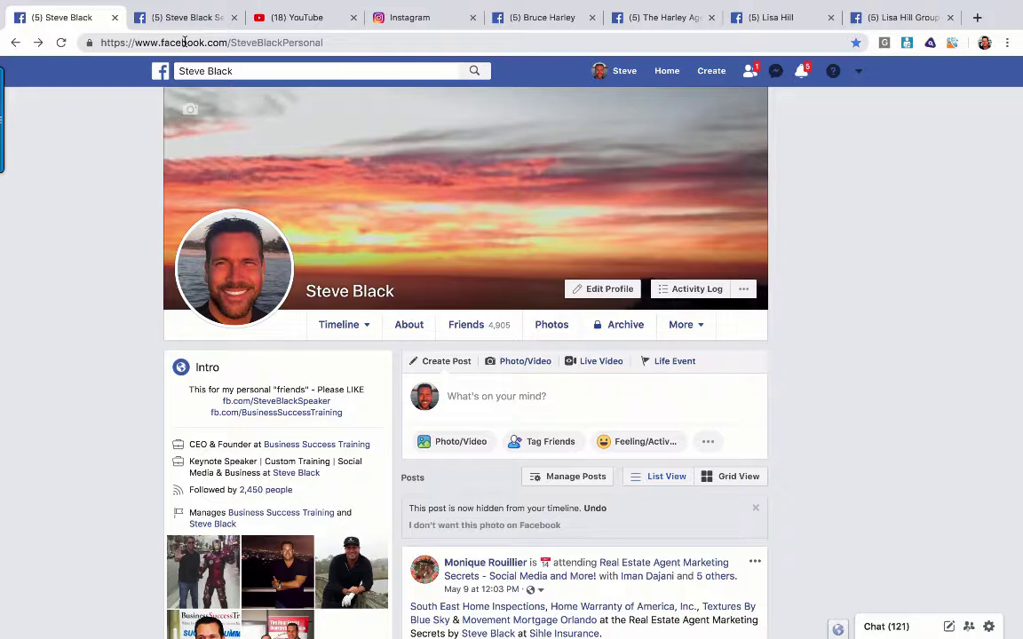
click(184, 42)
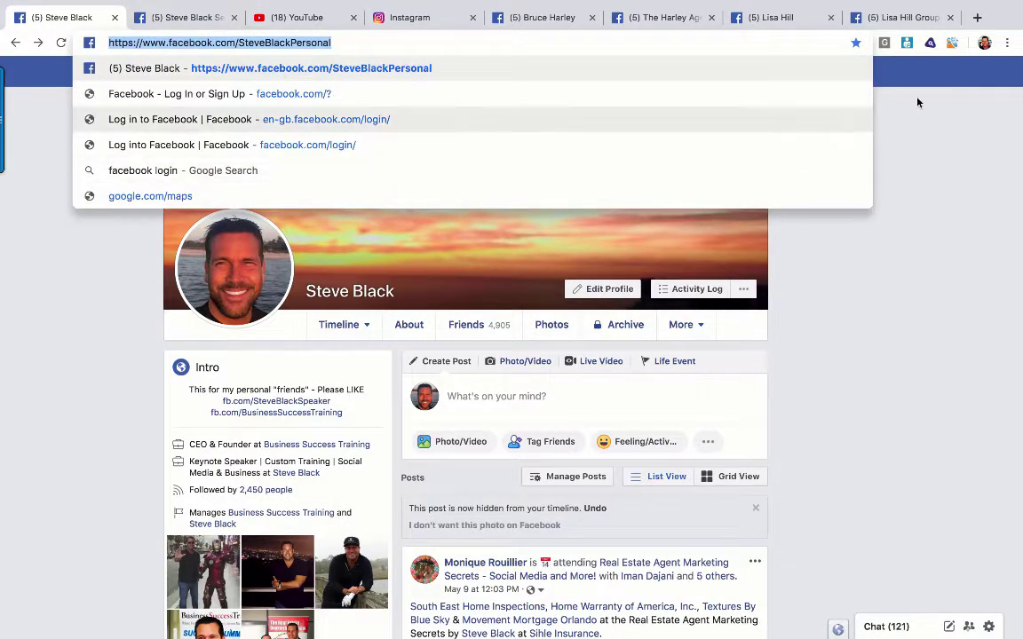
click(966, 180)
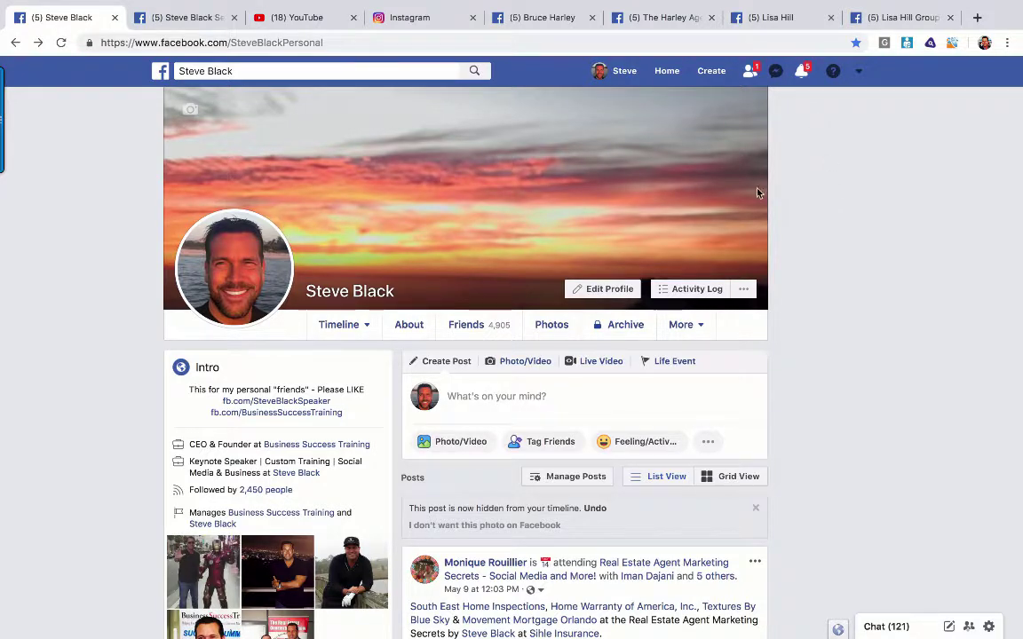
click(311, 43)
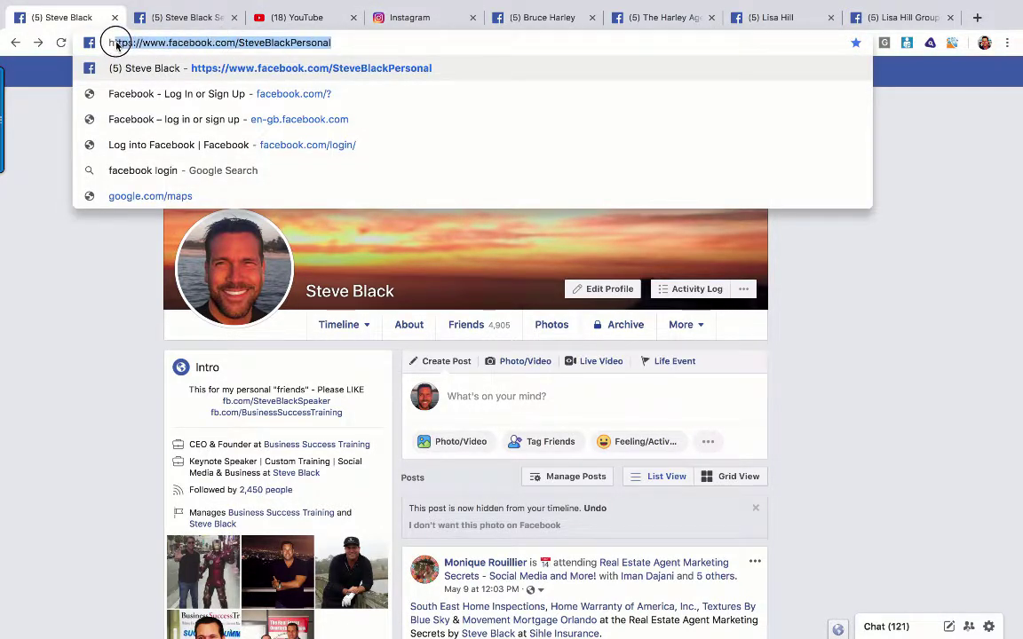
- Close the address-bar dropdown and scroll down to the Intro's featured photos and social links
click(121, 267)
scroll(321, 418, down, 1)
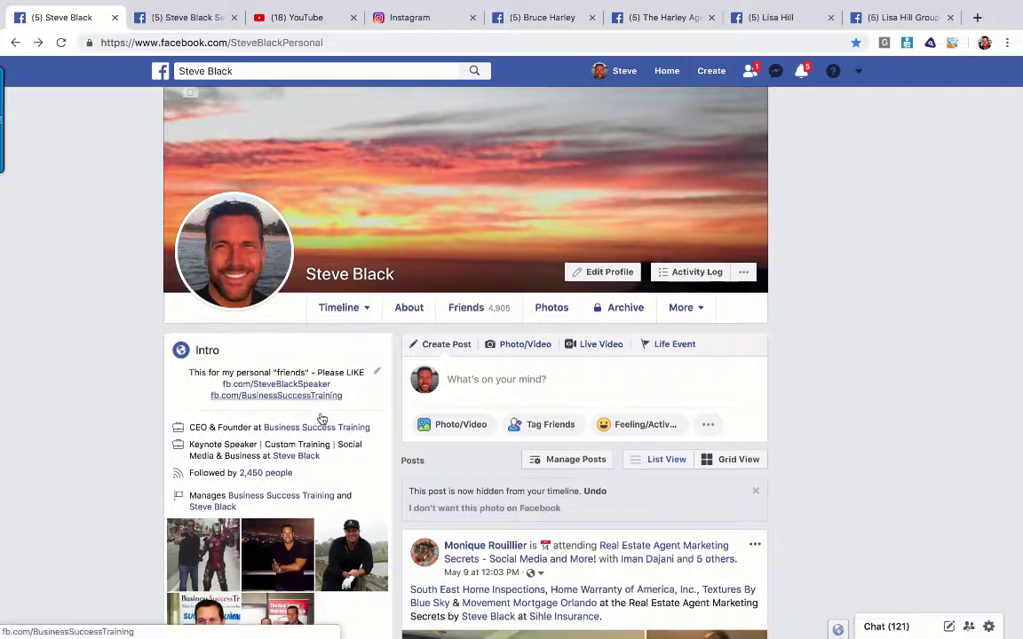
scroll(321, 419, down, 1)
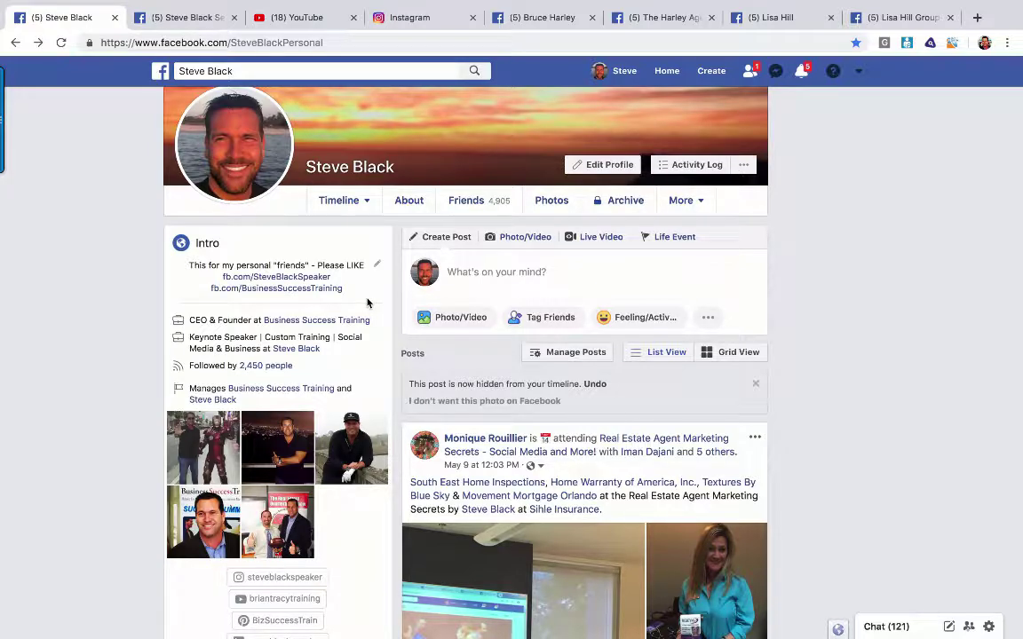
scroll(368, 303, down, 3)
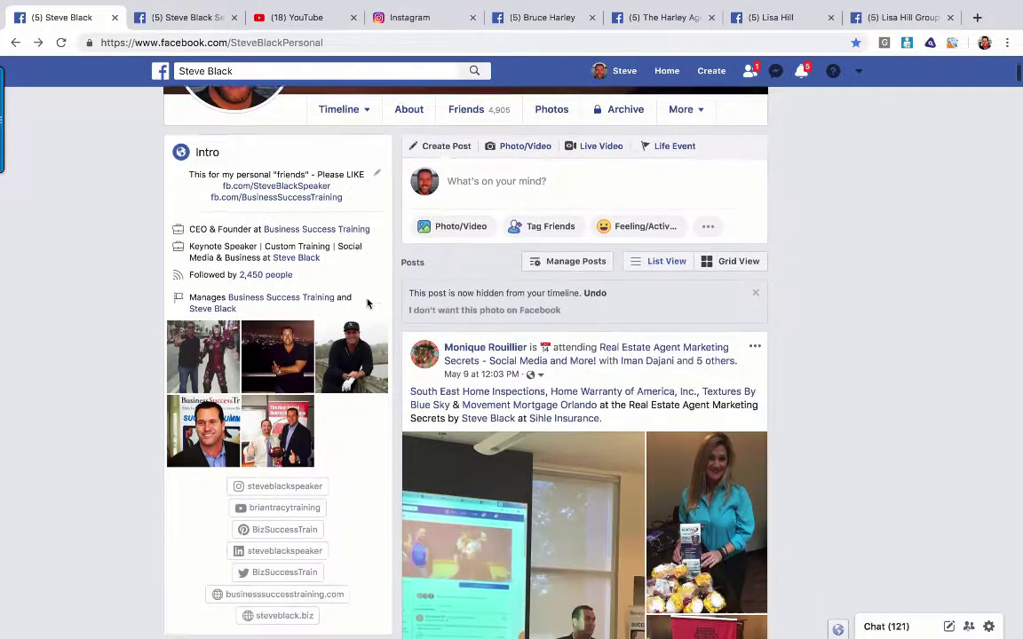
scroll(348, 297, down, 2)
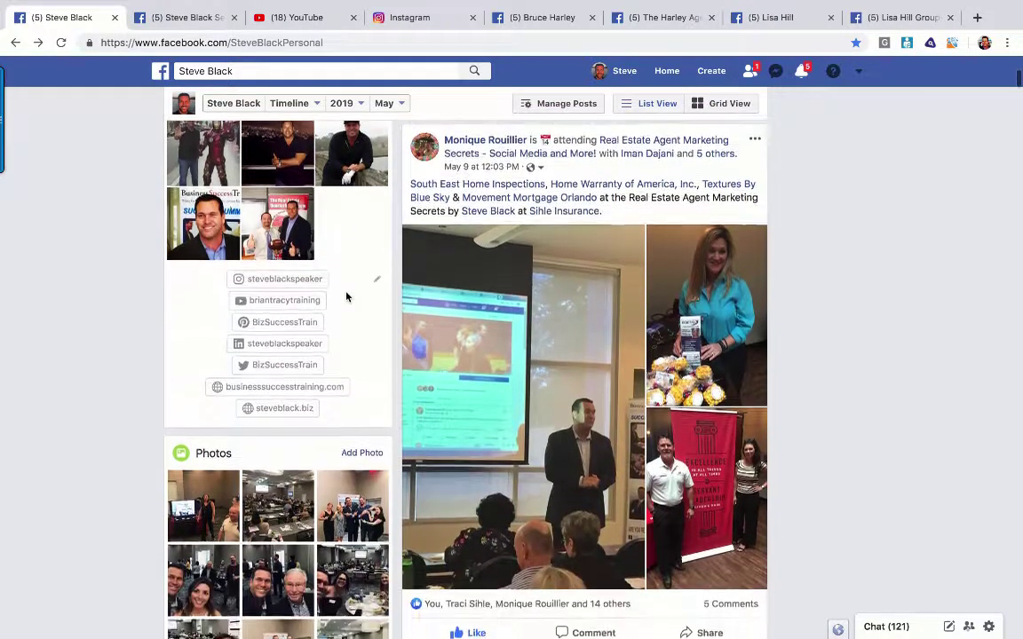
scroll(348, 296, up, 2)
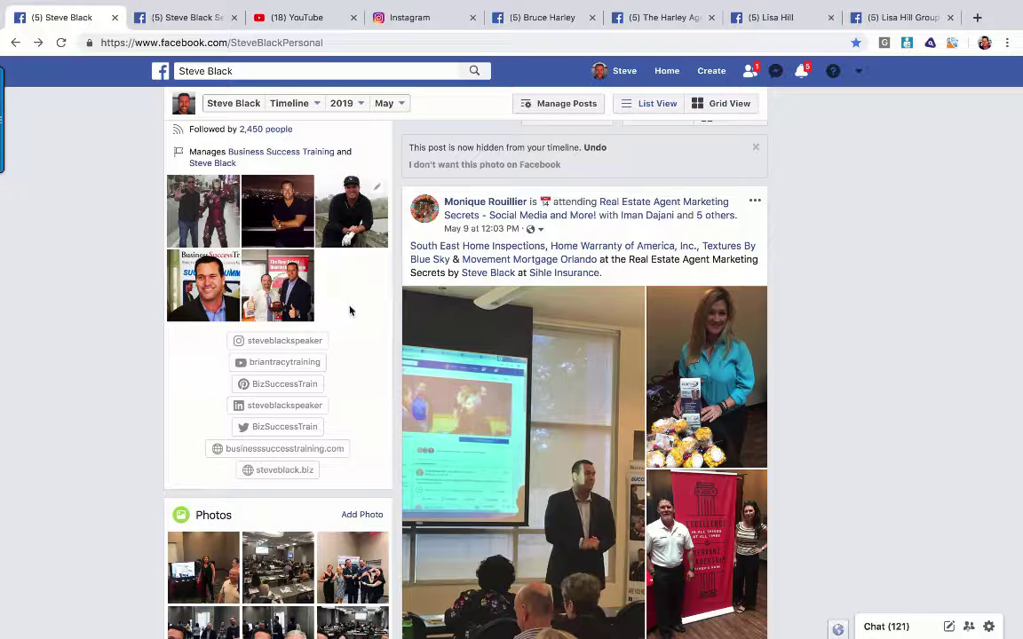
- Add the ocean selfie from Suggested Photos to the featured photos and save
click(379, 187)
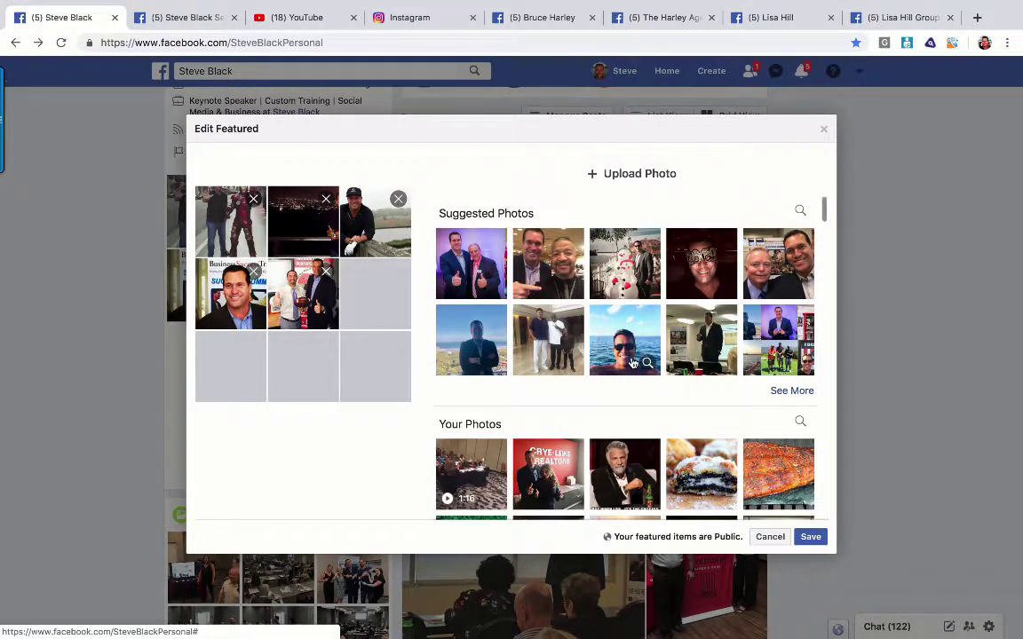
click(633, 363)
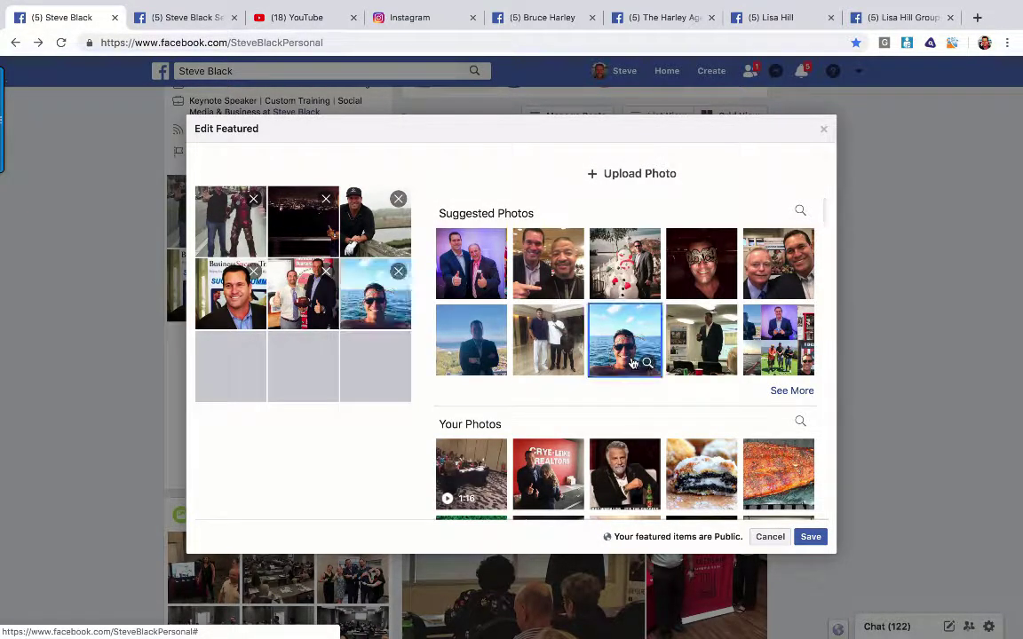
click(811, 538)
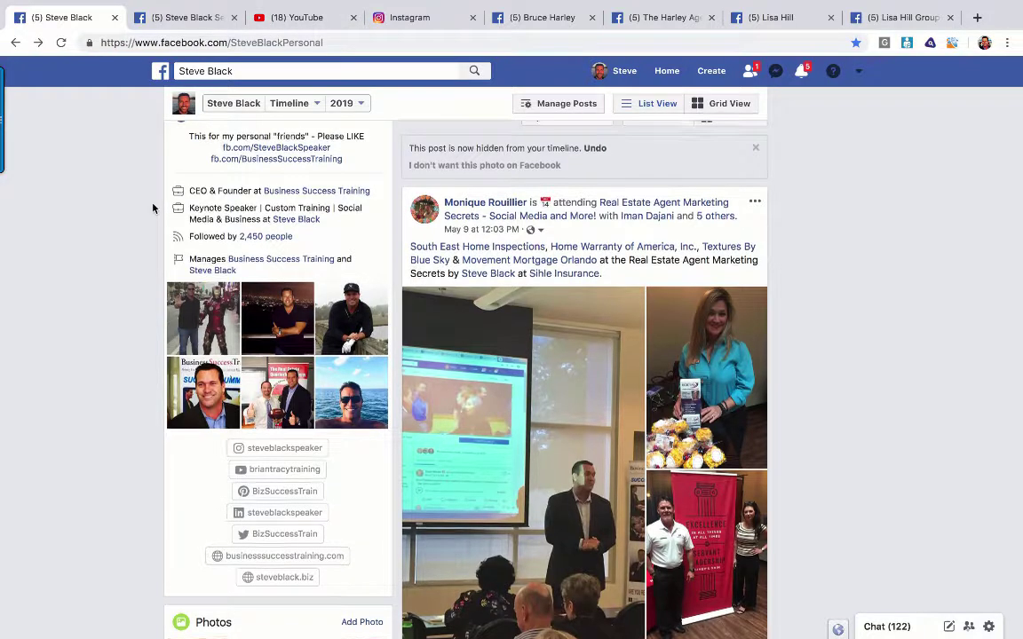
scroll(153, 208, up, 3)
scroll(153, 208, up, 5)
- View the business Page's Page Roles settings, then return to the Notes window with the saved profile address
click(178, 18)
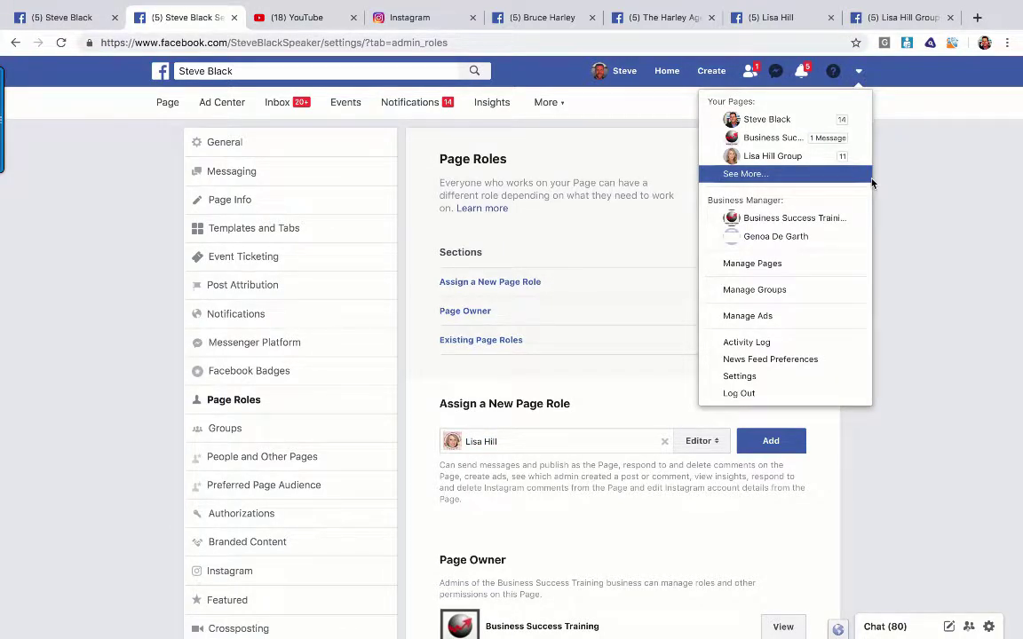
key(ctrl+Left)
key(super+Tab)
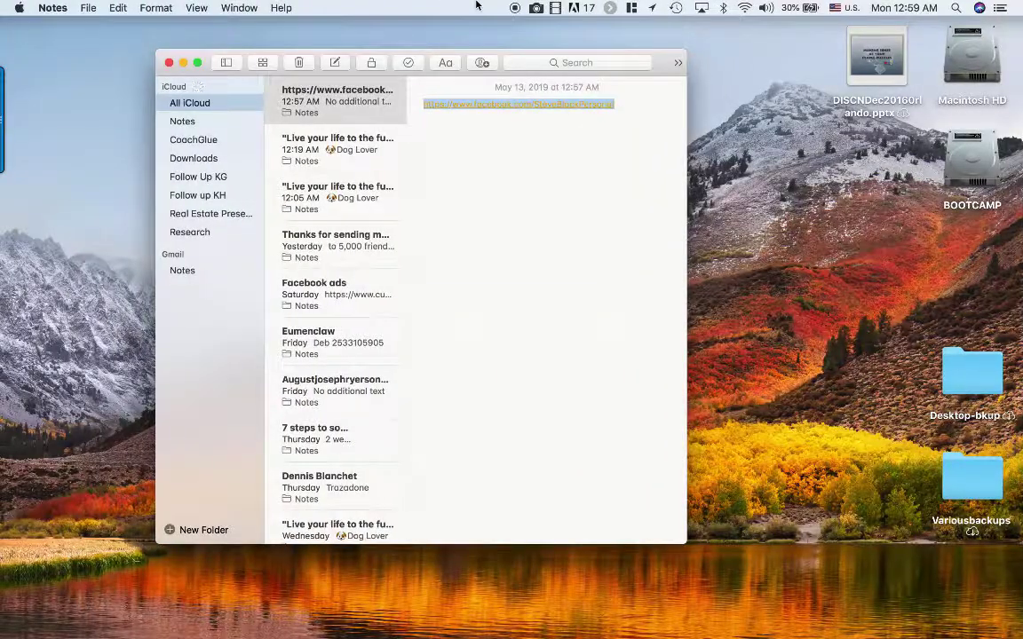
- Use Mission Control to bring the full-screen PowerPoint presentation to the front
key(ctrl+Up)
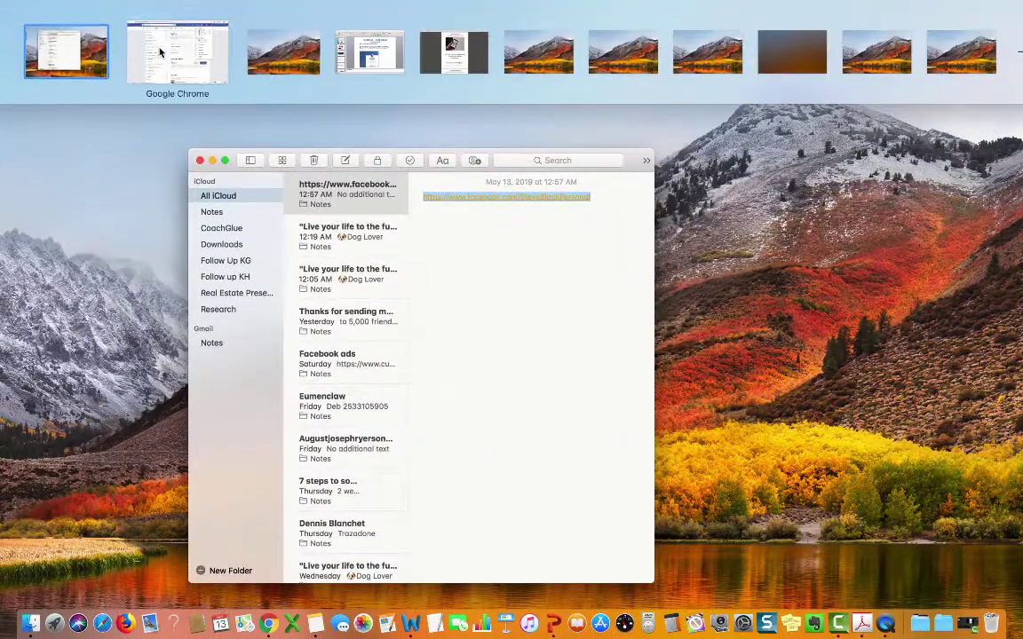
click(160, 52)
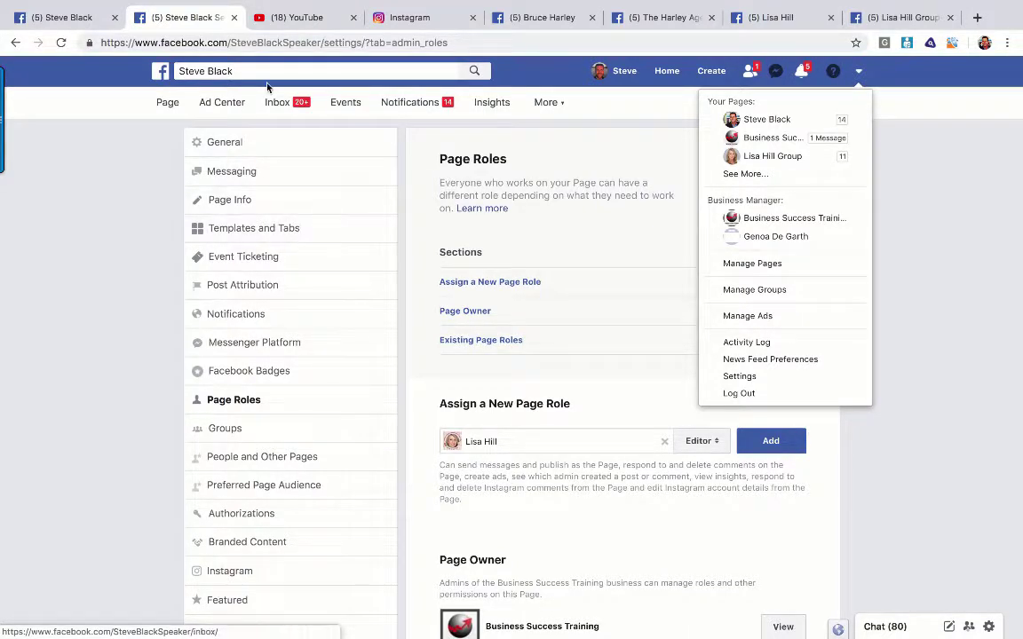
key(ctrl+Up)
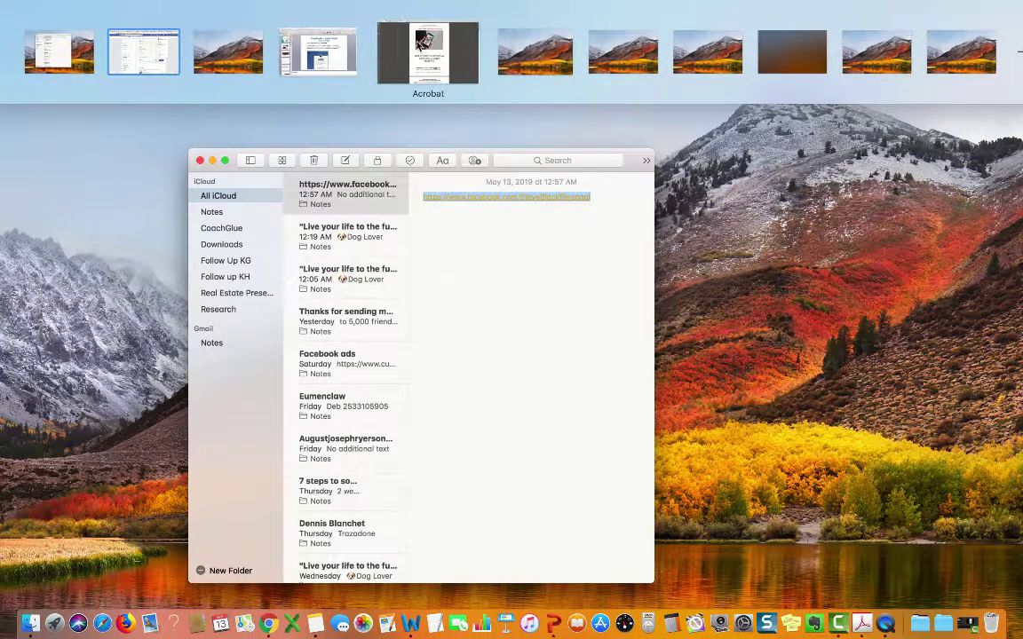
click(342, 55)
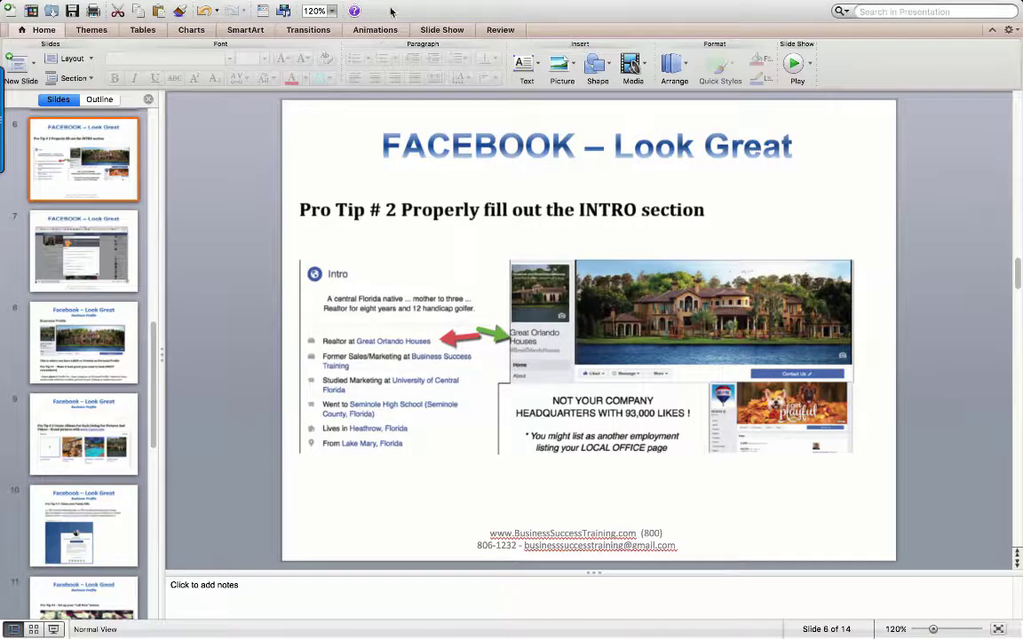
- Play the slide show from the current slide, slide 6 'Pro Tip # 2'
mouse_move(330, 5)
click(393, 11)
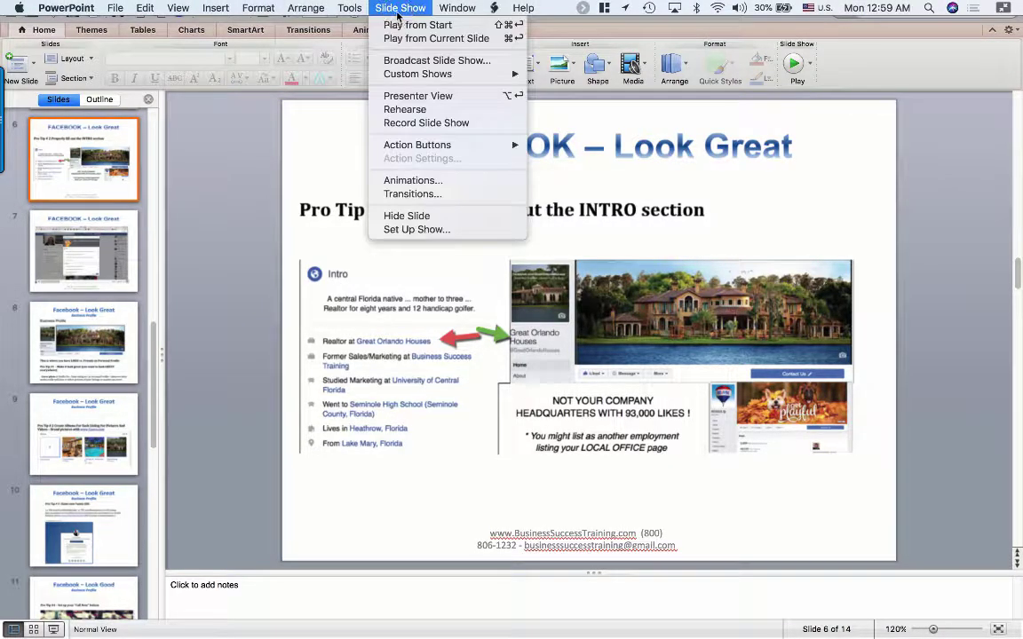
click(398, 37)
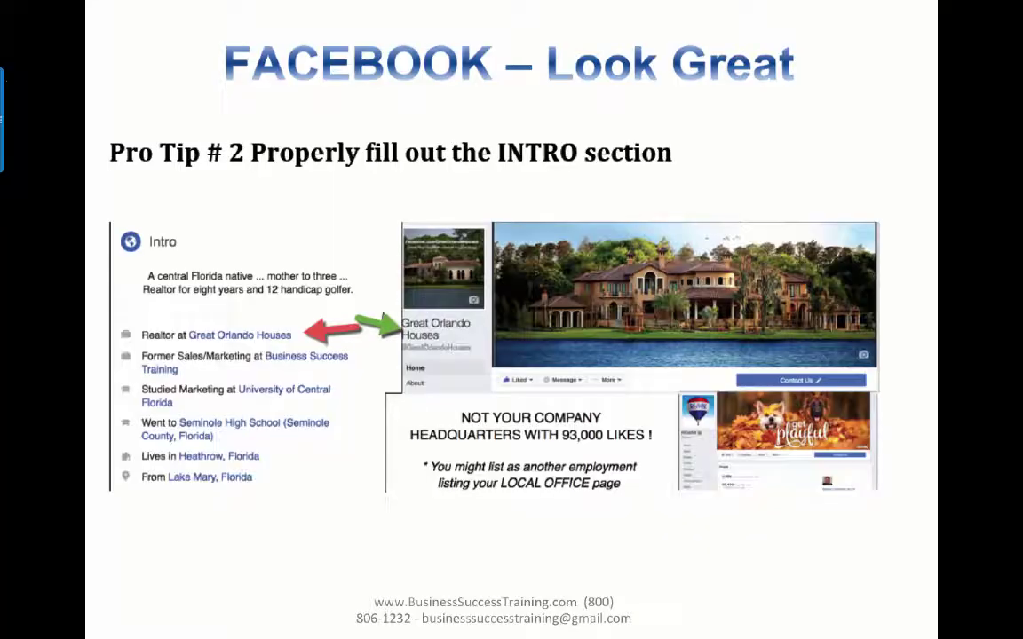
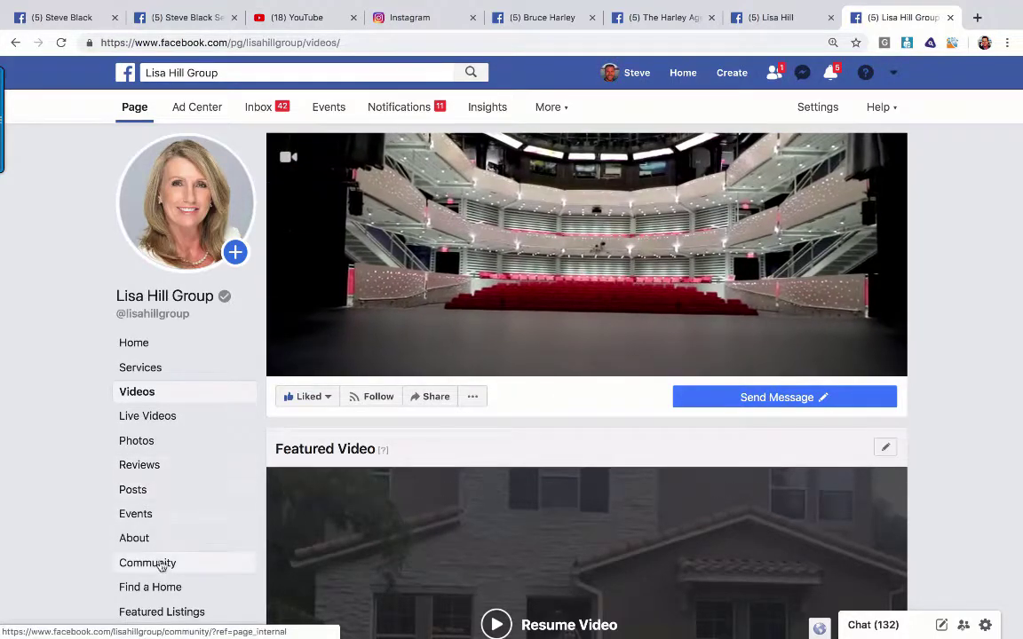
click(160, 565)
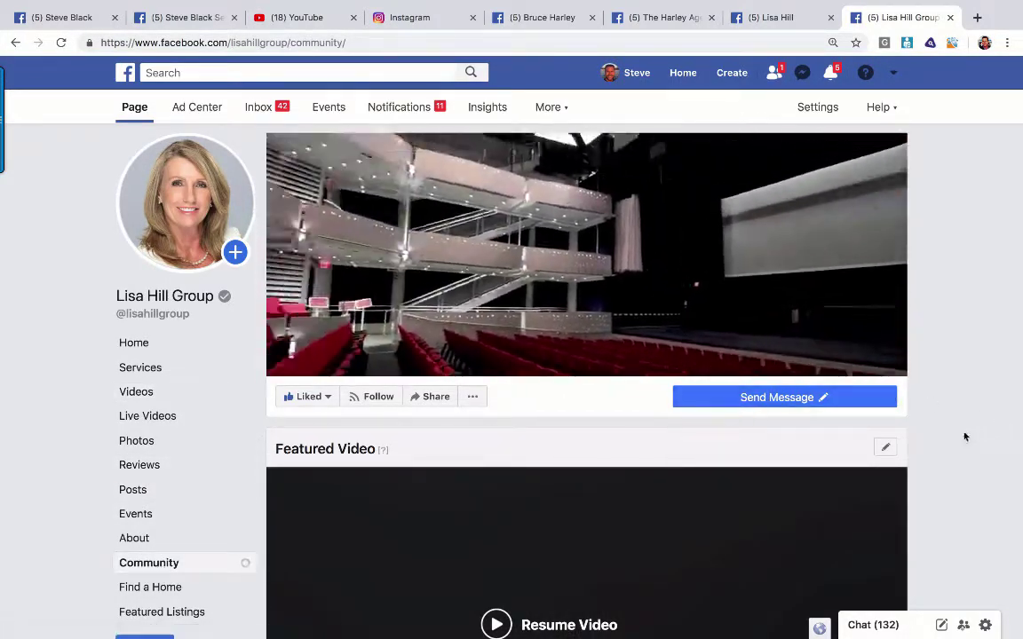
scroll(918, 500, down, 1)
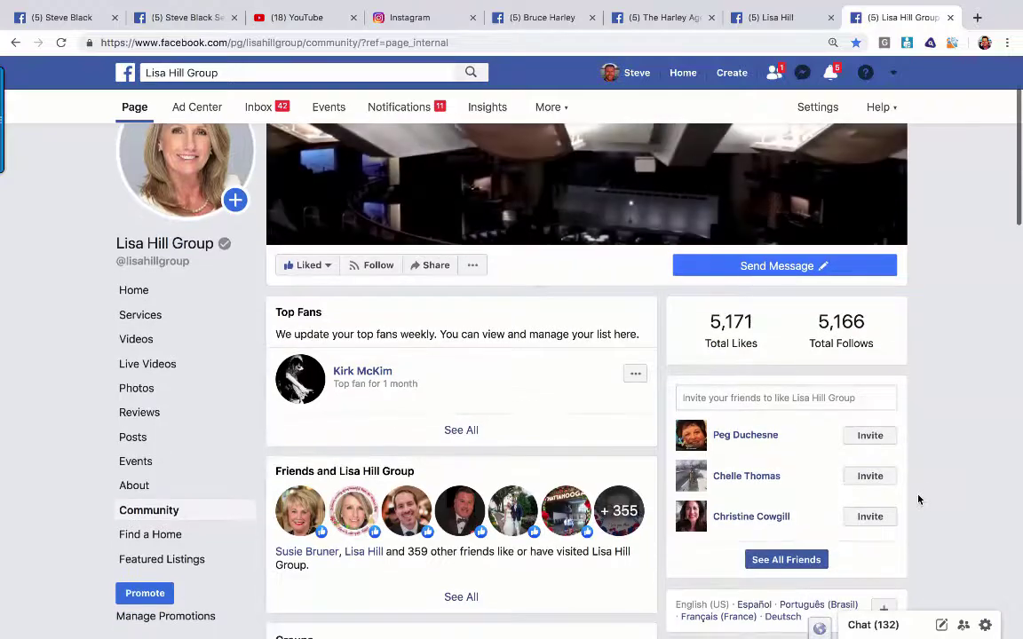
scroll(762, 380, up, 3)
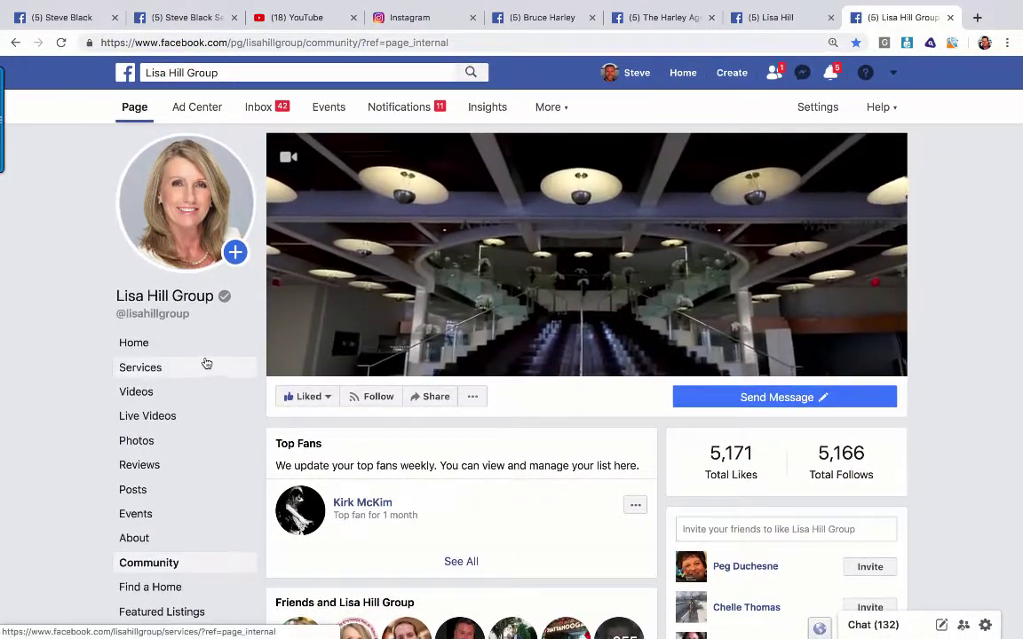
click(157, 346)
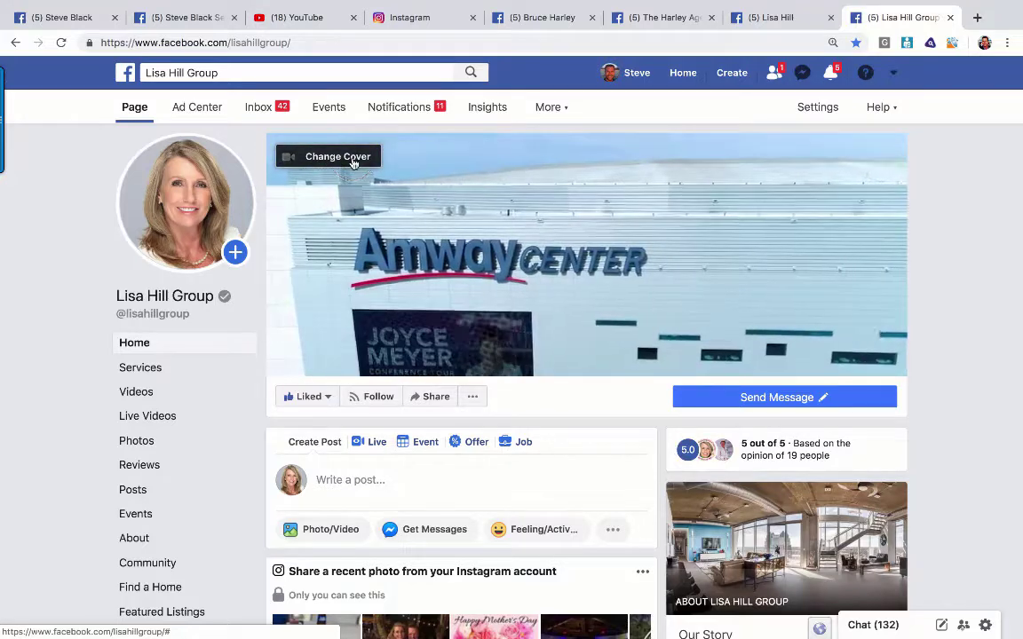
- Glance at the cover change options, then go to the page's Templates and Tabs settings
click(352, 160)
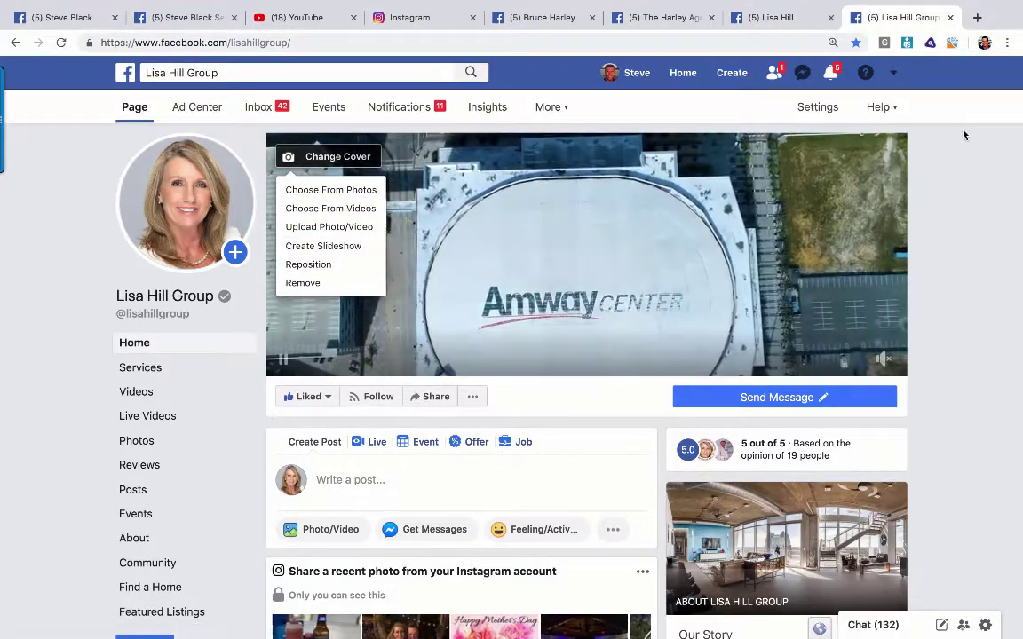
click(894, 132)
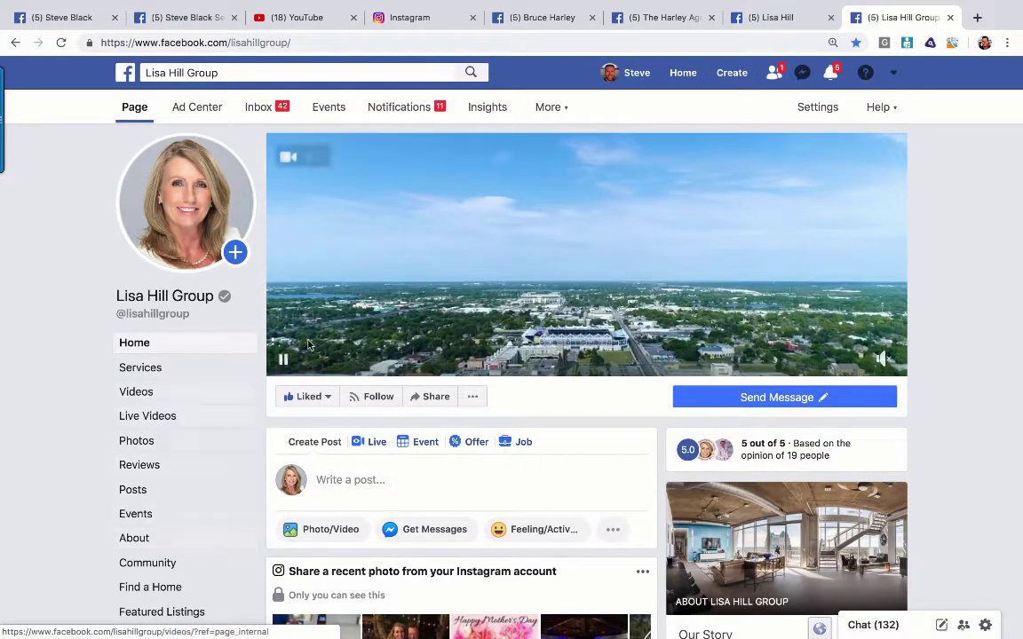
click(817, 107)
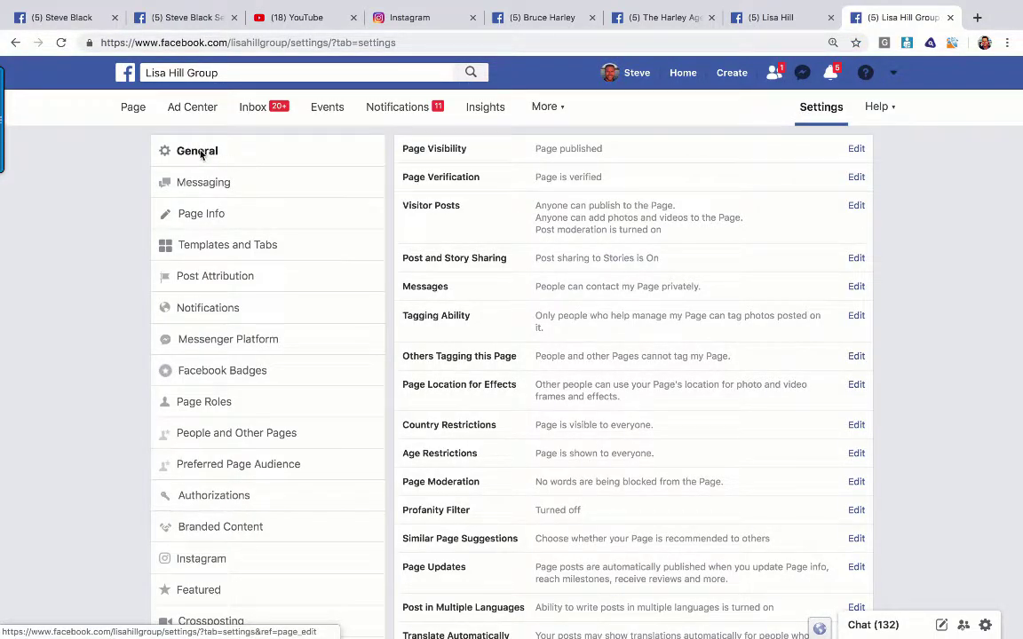
click(219, 255)
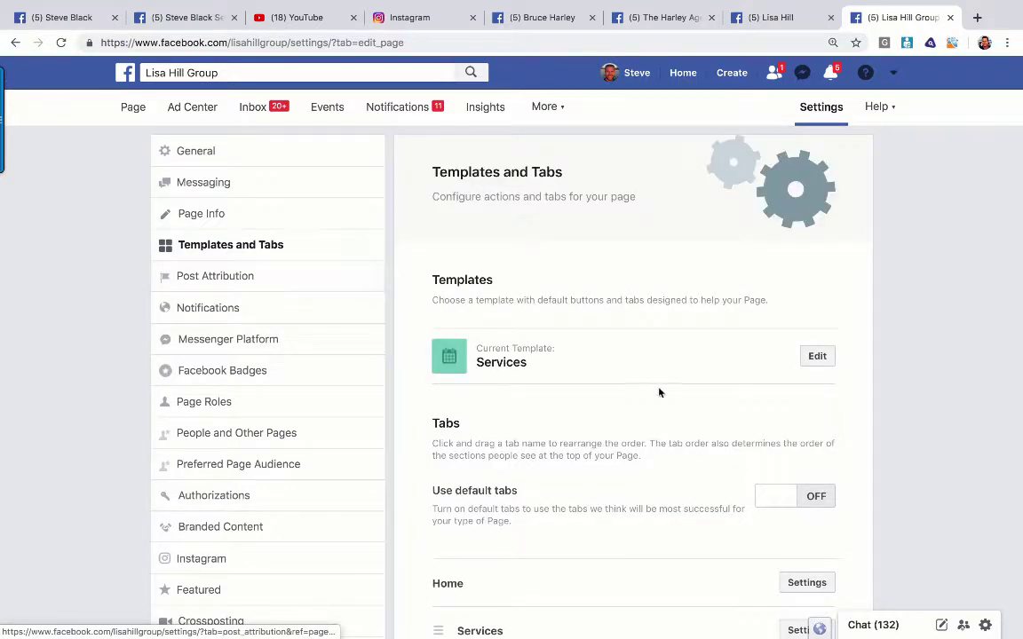
scroll(881, 407, down, 2)
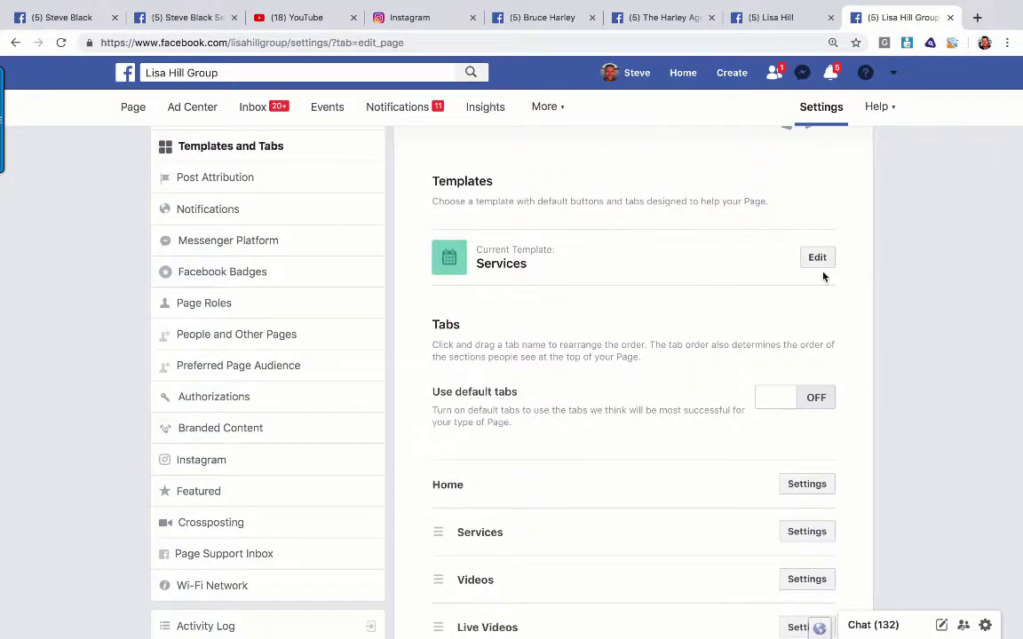
- Open the Templates dialog and browse templates from Nonprofit down to Politicians and Restaurants & Cafes
click(816, 257)
scroll(552, 276, down, 5)
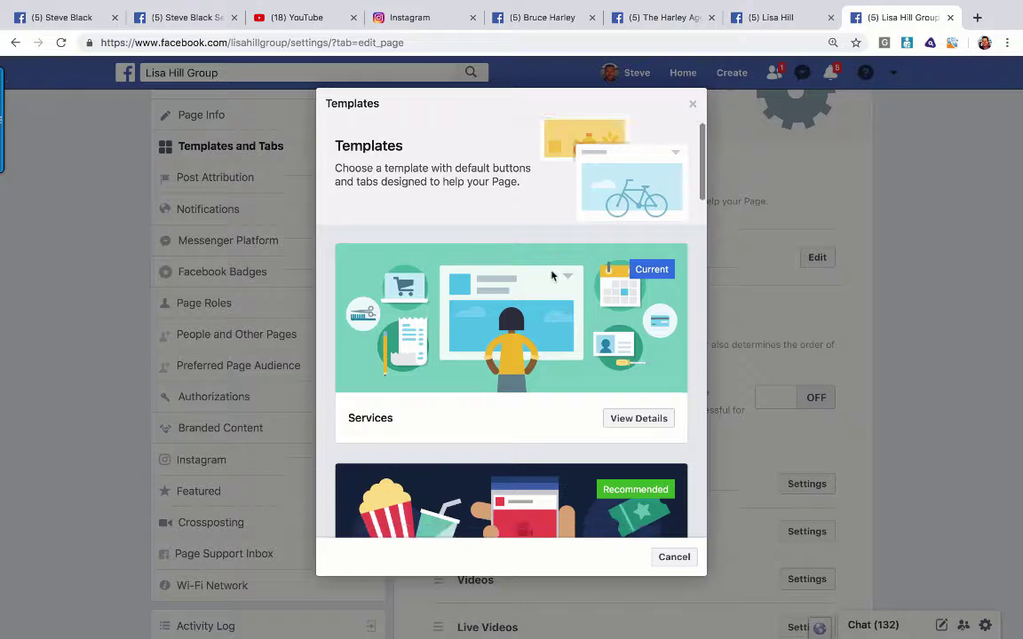
scroll(552, 276, down, 5)
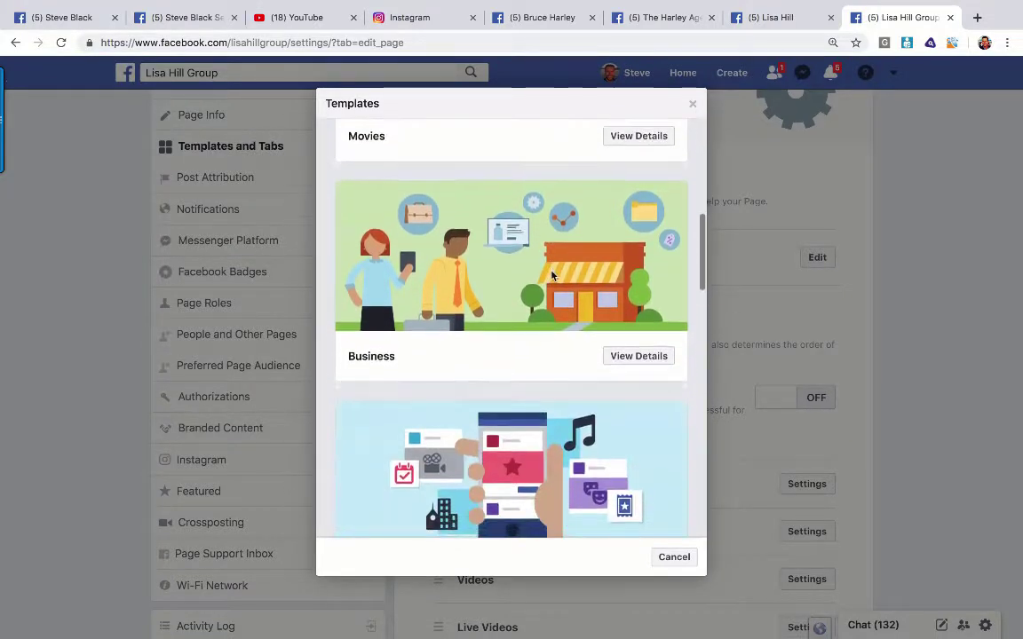
scroll(468, 268, down, 5)
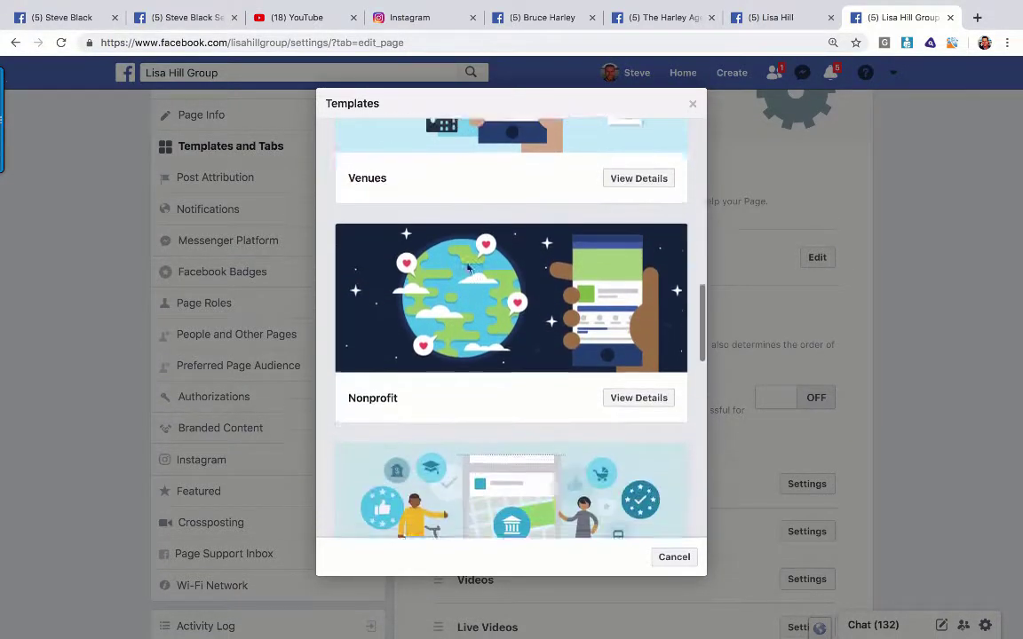
scroll(466, 267, up, 2)
scroll(424, 278, down, 1)
right_click(460, 263)
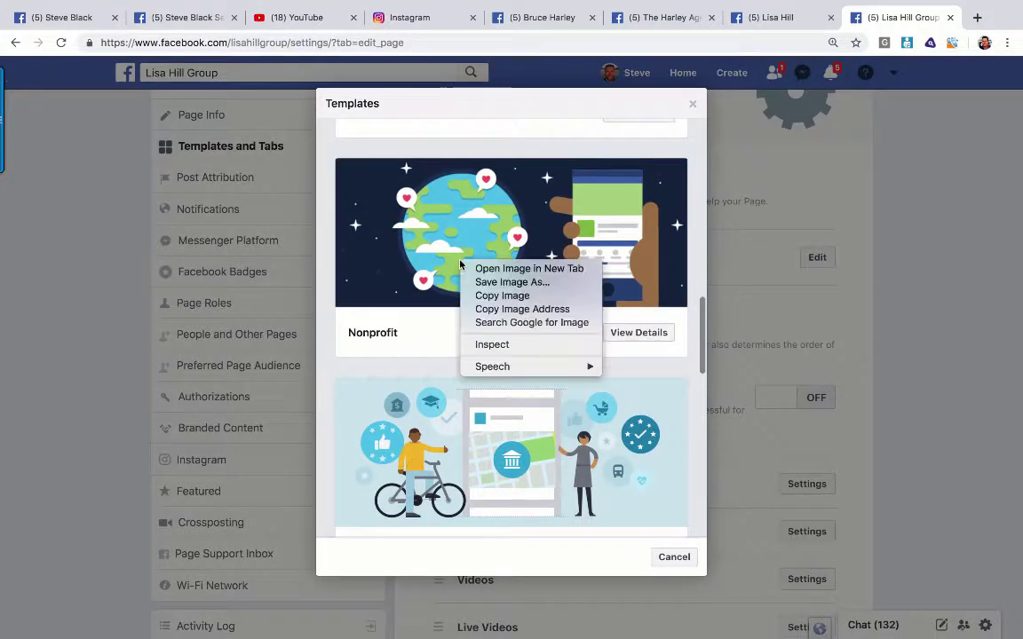
key(Escape)
scroll(403, 226, down, 4)
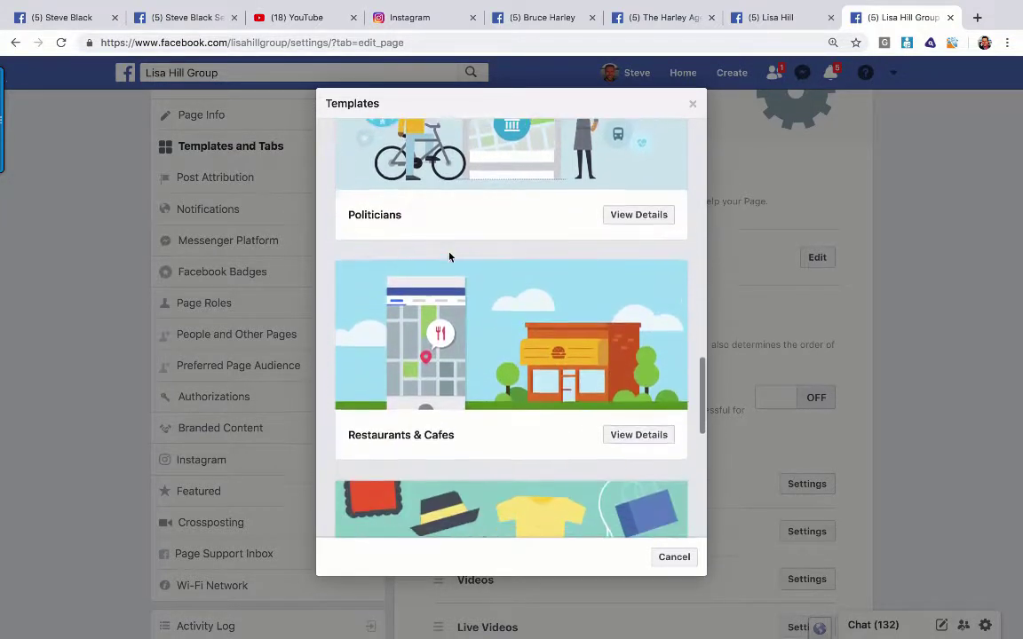
scroll(450, 256, up, 1)
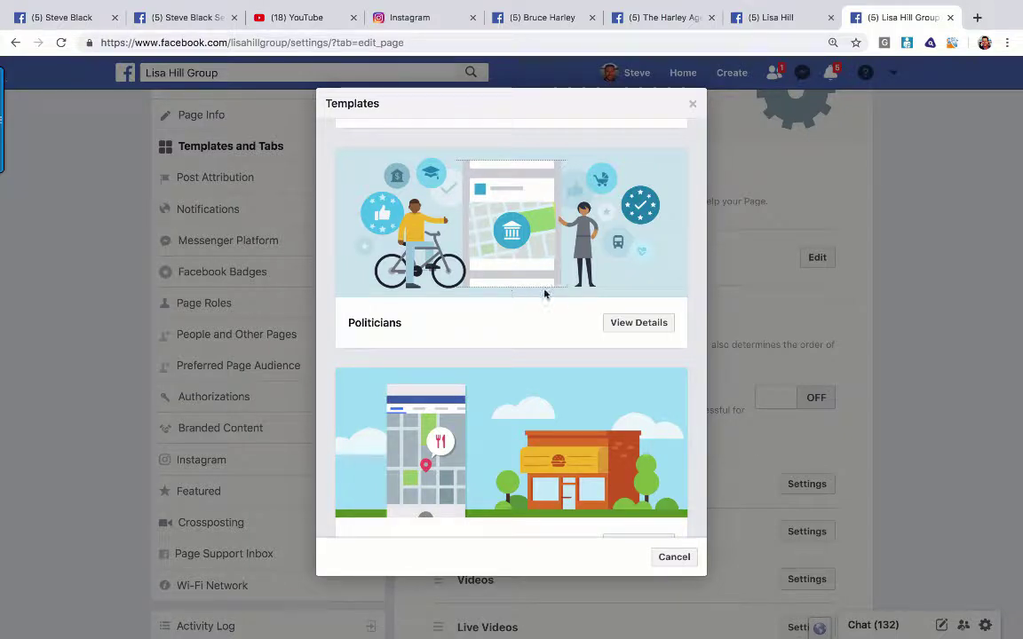
scroll(548, 322, down, 3)
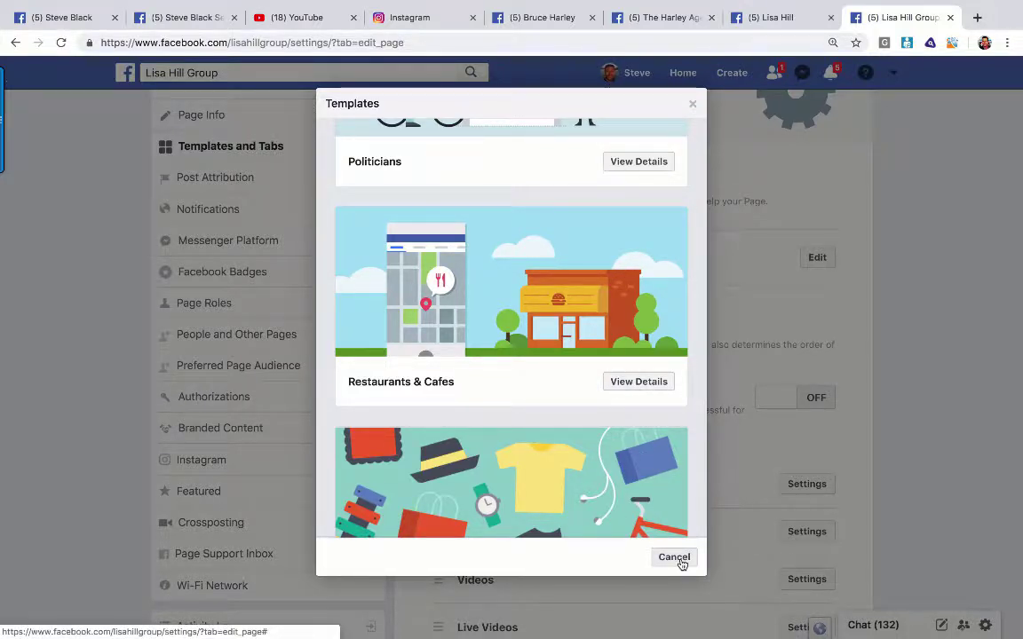
- Close the Templates dialog without changing the current Services template
click(676, 558)
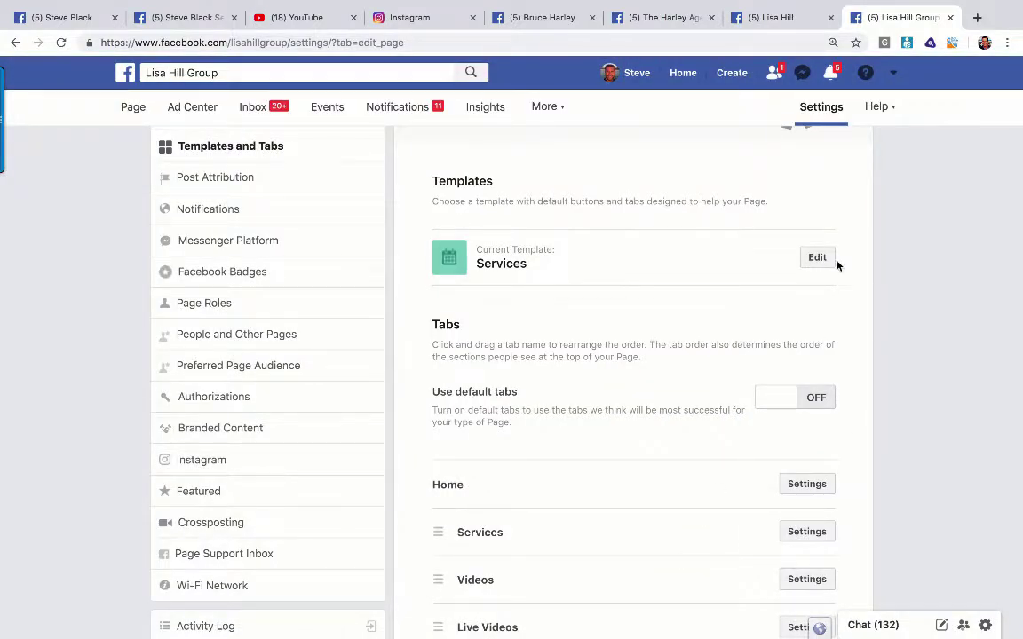
scroll(838, 265, down, 3)
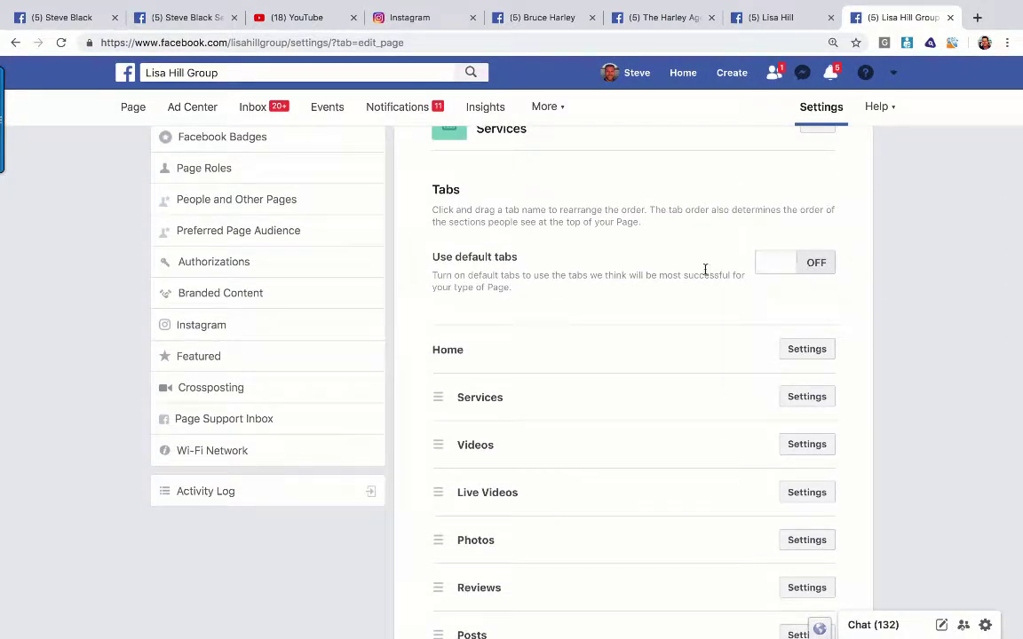
scroll(852, 334, down, 9)
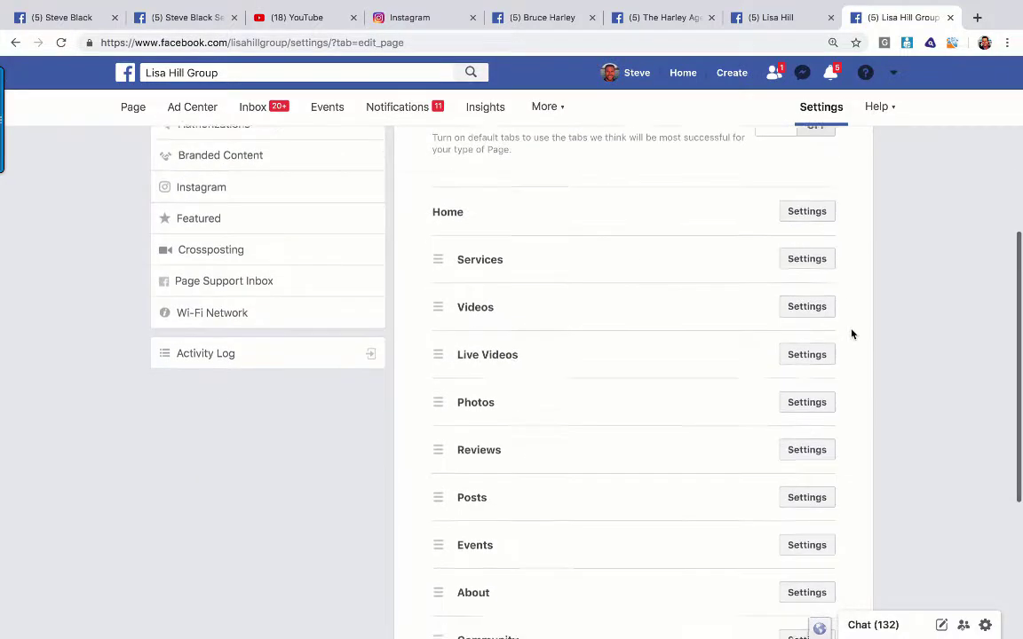
scroll(703, 327, up, 2)
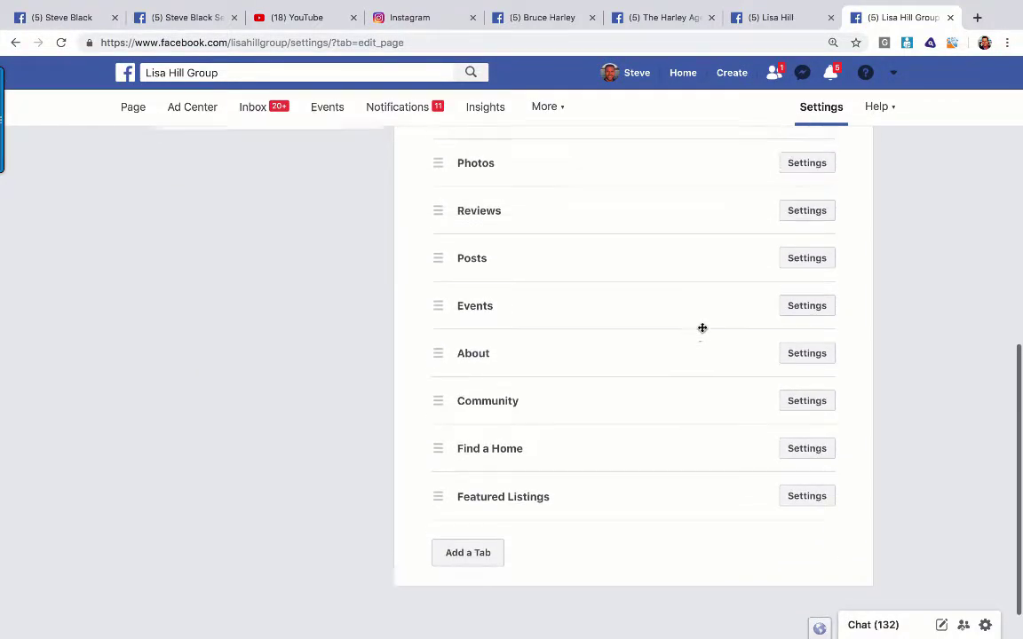
scroll(703, 328, up, 1)
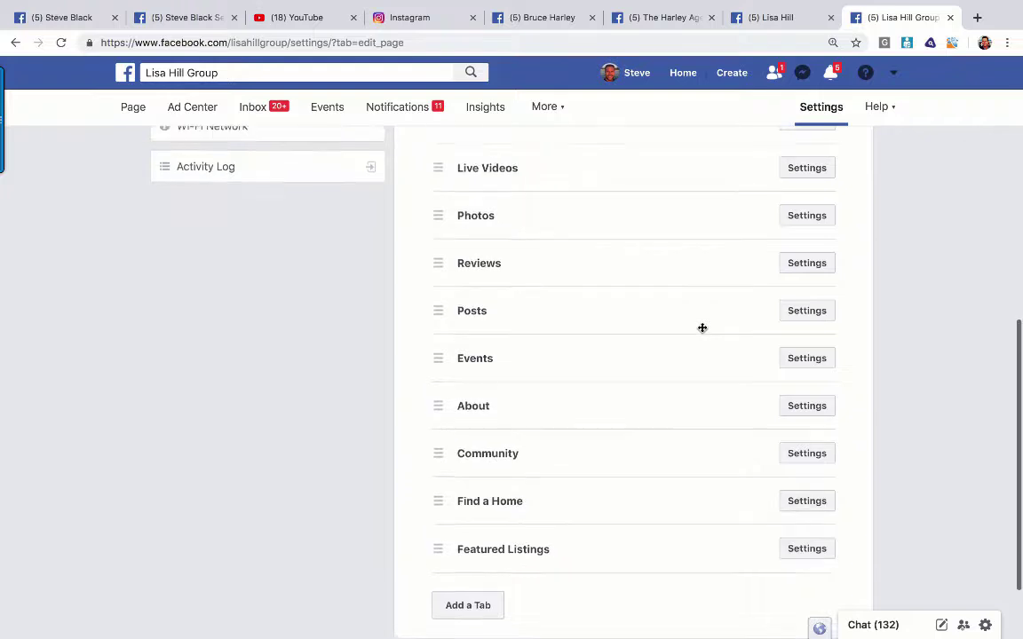
- Turn on Show Featured Listings tab and keep it ordered below Find a Home
click(799, 551)
scroll(799, 553, down, 3)
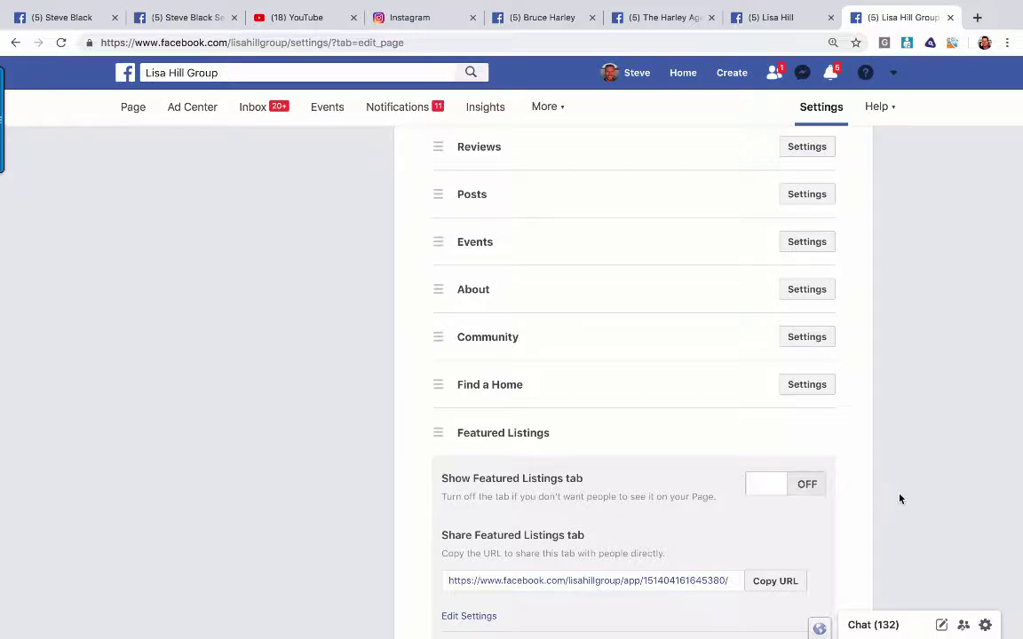
click(768, 481)
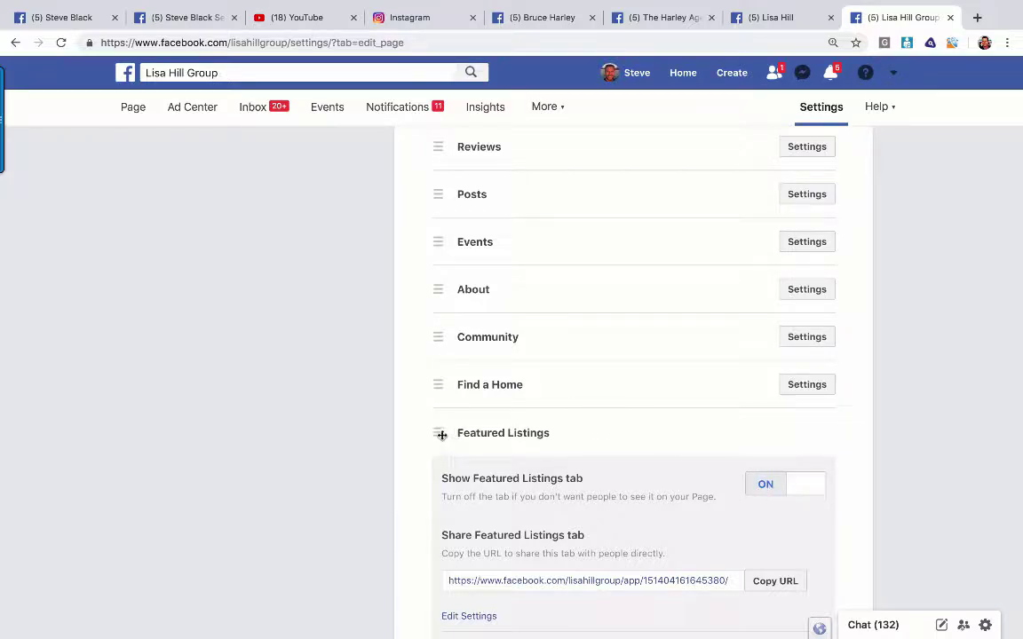
drag(441, 435, 436, 393)
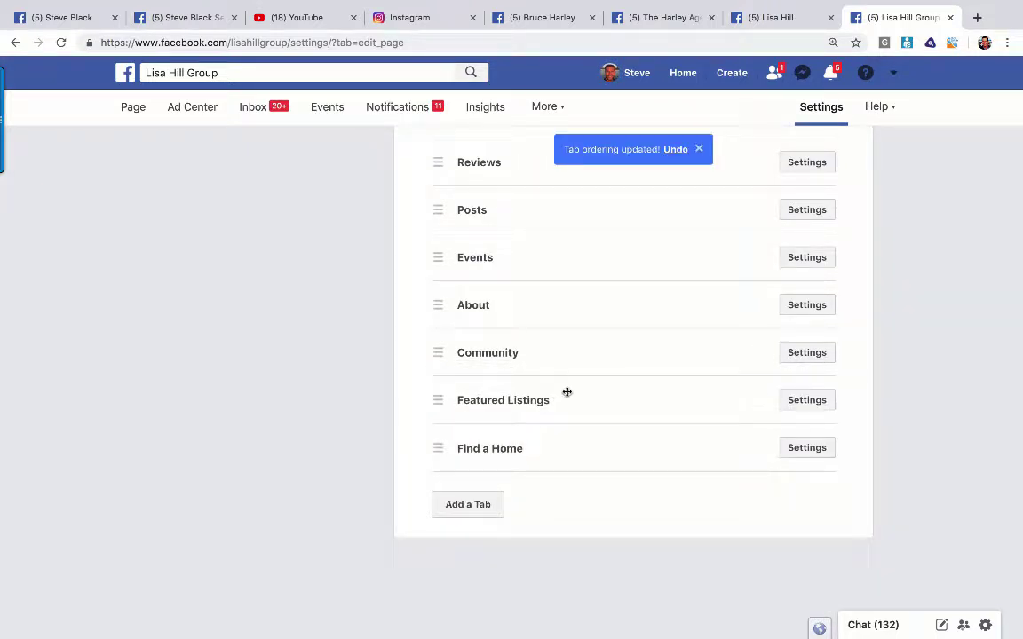
drag(435, 399, 435, 466)
scroll(413, 415, up, 3)
scroll(414, 415, up, 5)
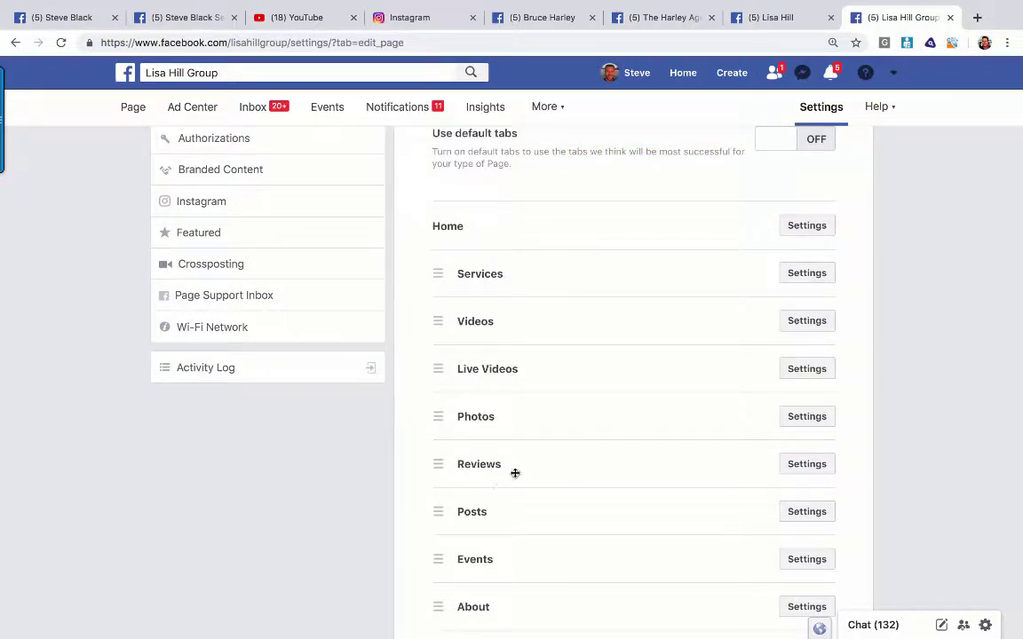
scroll(515, 473, down, 5)
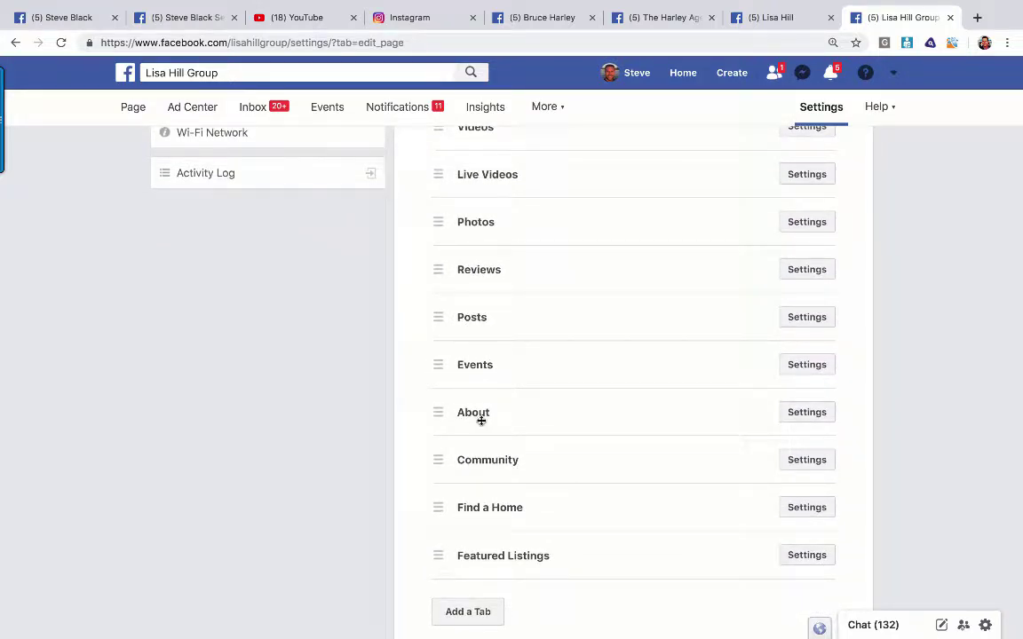
scroll(480, 463, down, 3)
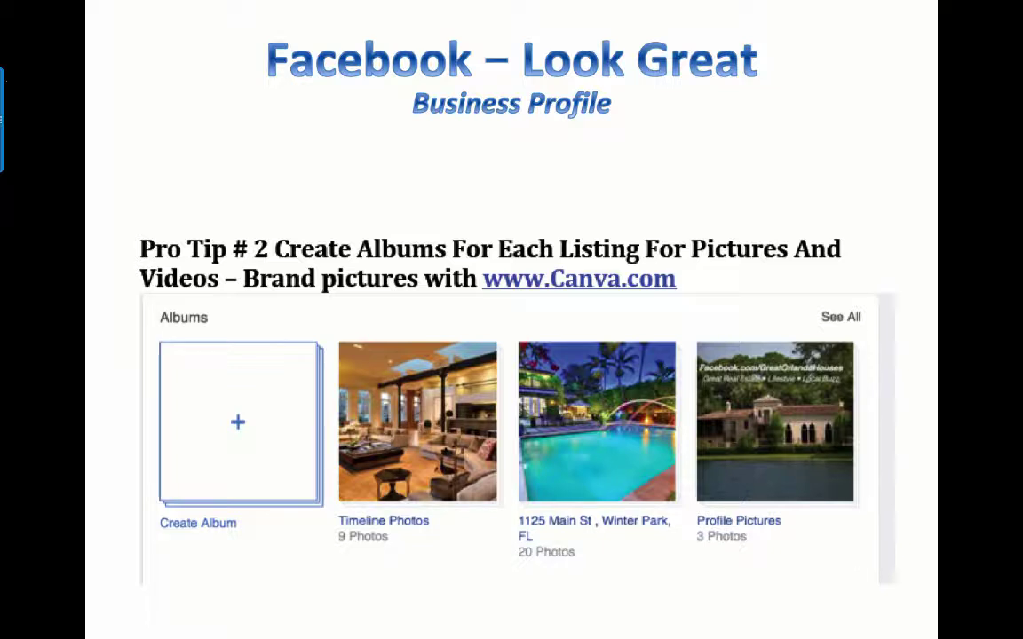
- Advance to the Pro Tip #3 'Claim your Vanity URL' slide, then return to the browser
key(Right)
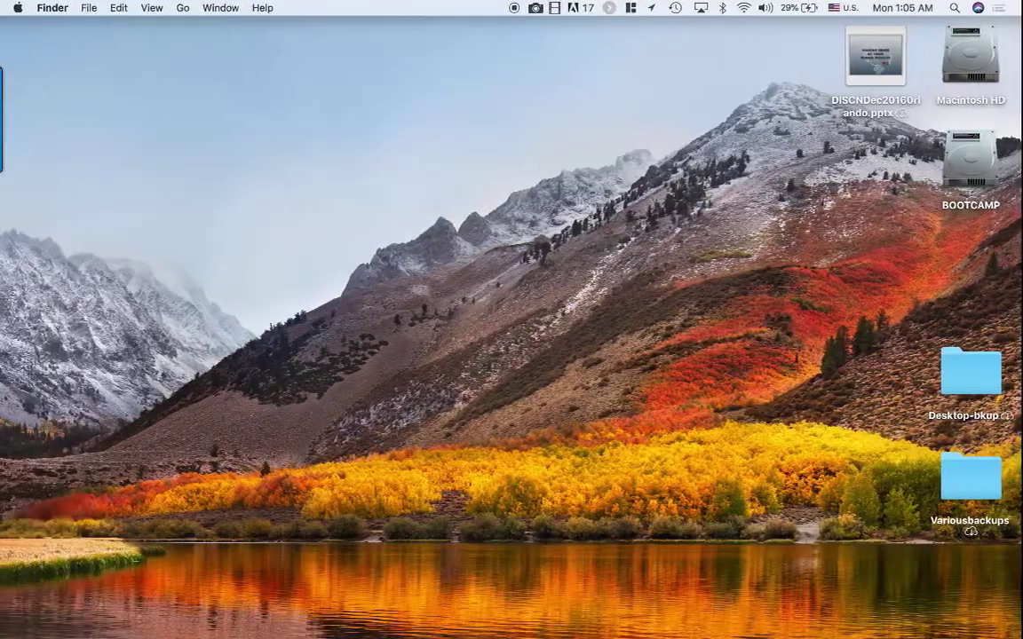
key(ctrl+Left)
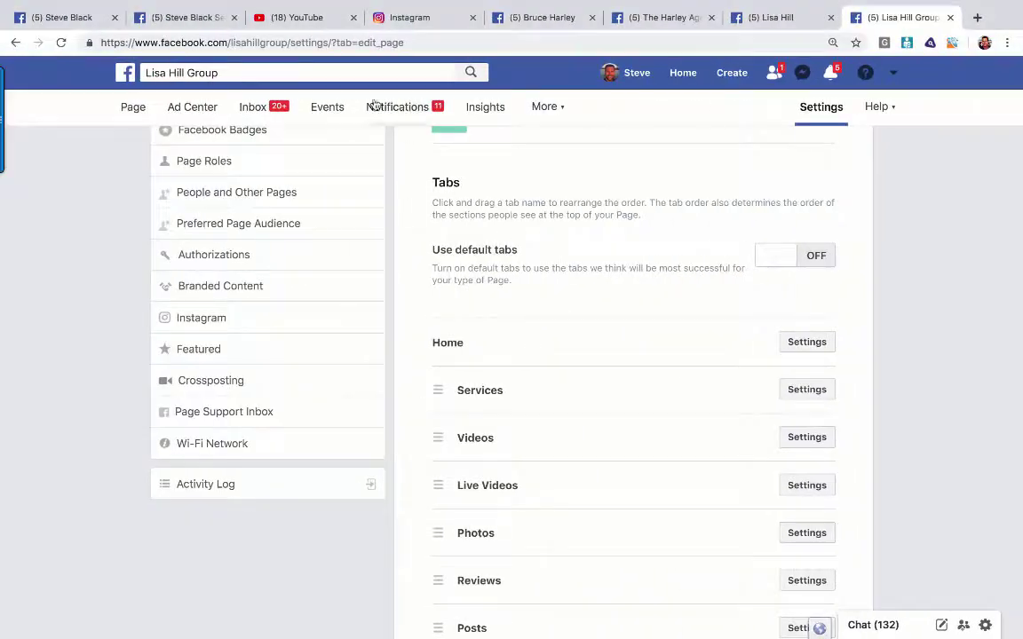
click(125, 73)
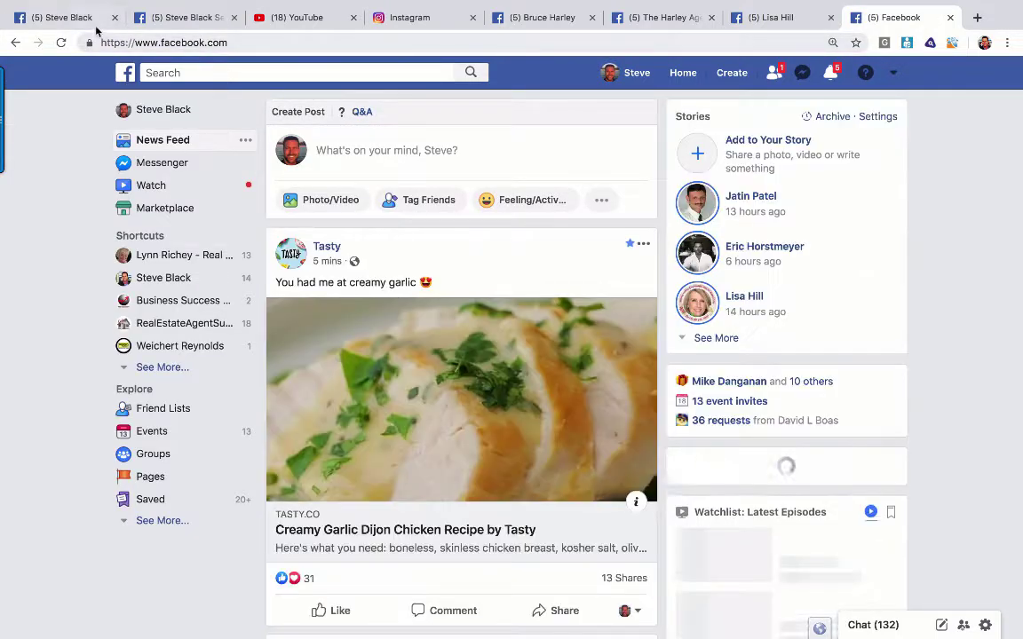
click(85, 19)
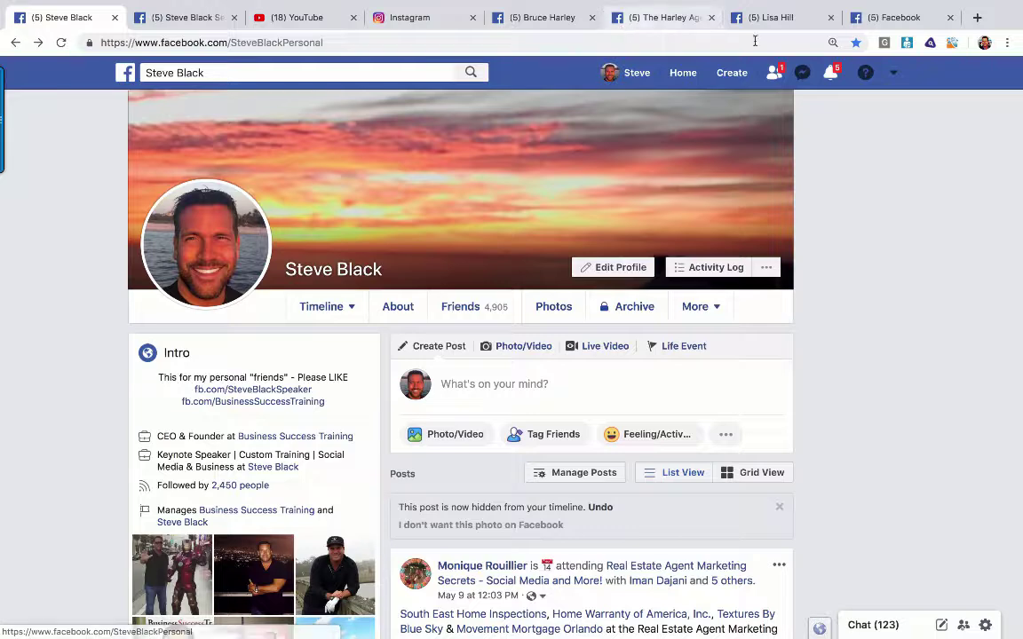
click(784, 23)
click(869, 25)
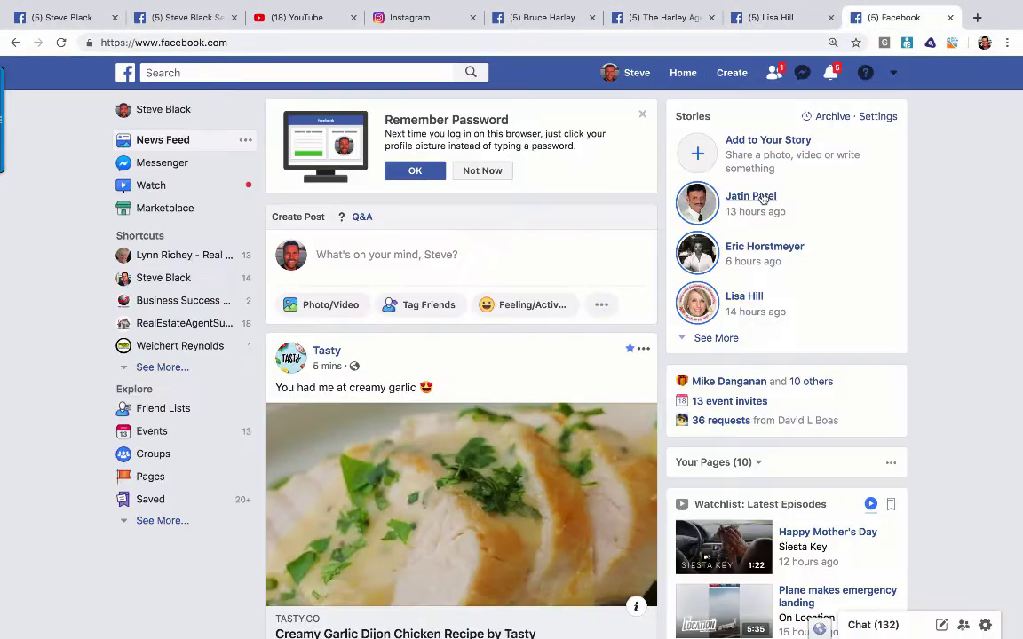
click(640, 115)
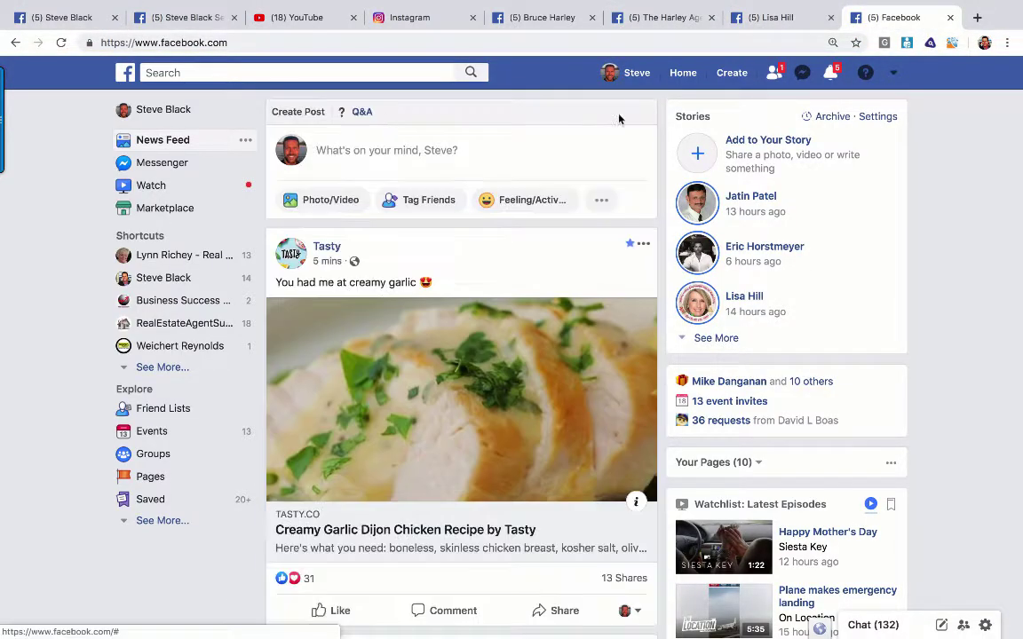
click(274, 68)
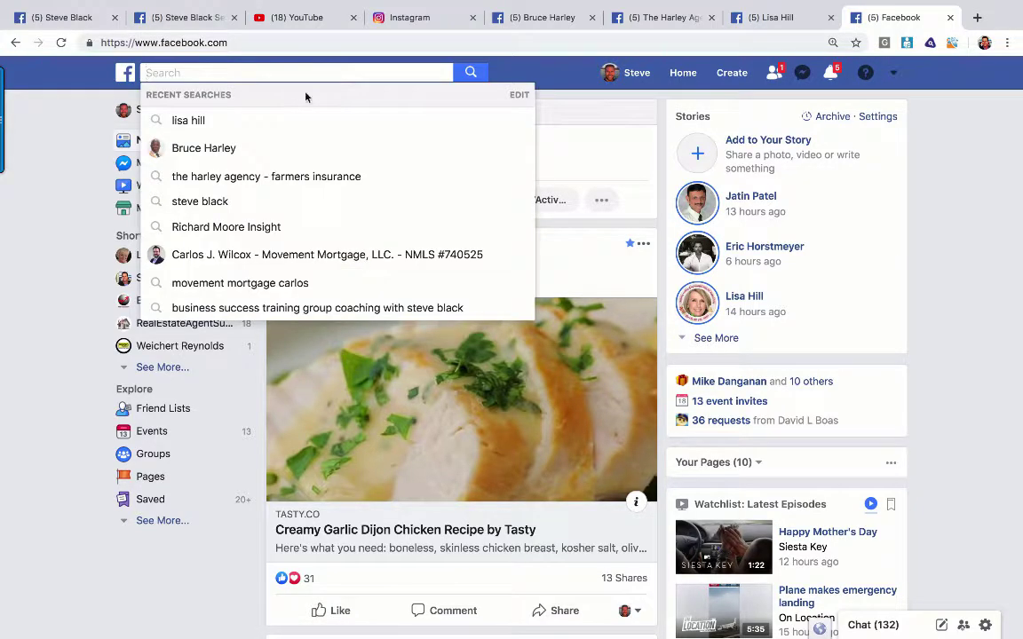
click(269, 123)
click(368, 154)
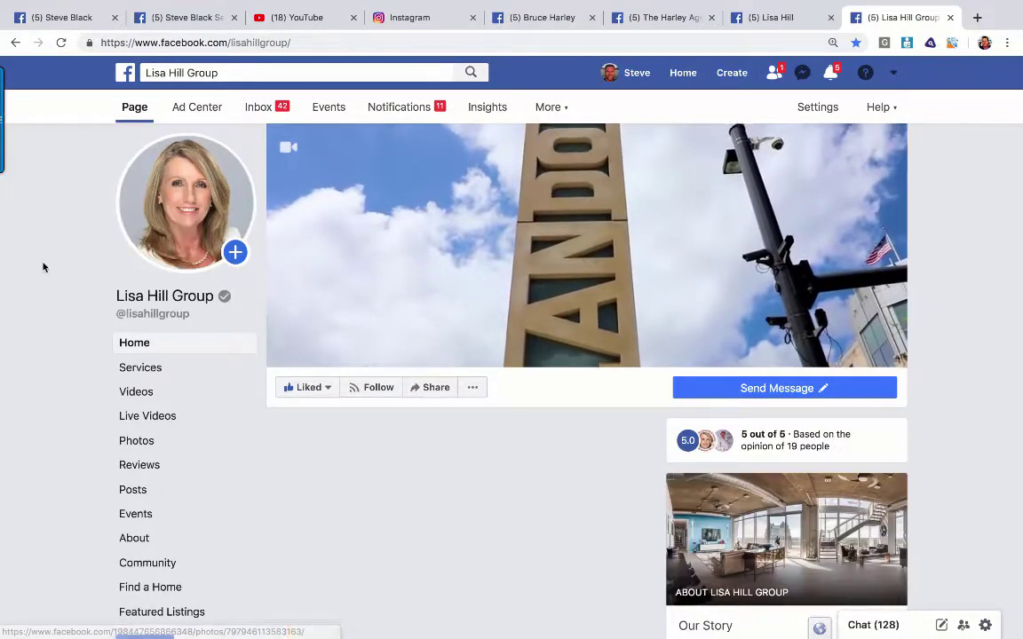
- Open the Page's About section and review its General, Hours and Business Info details
scroll(40, 284, down, 2)
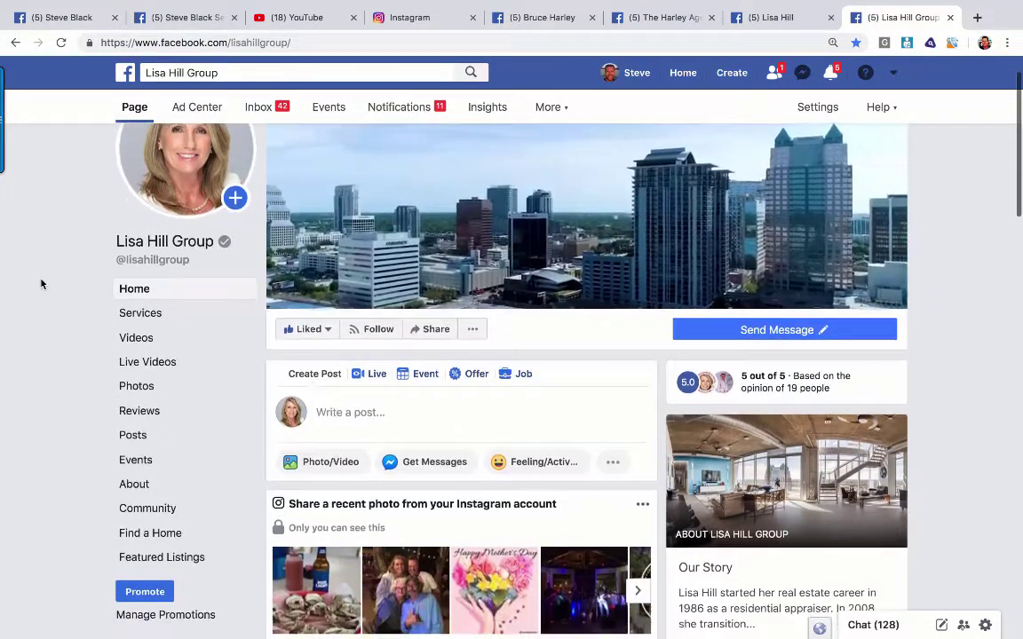
click(127, 486)
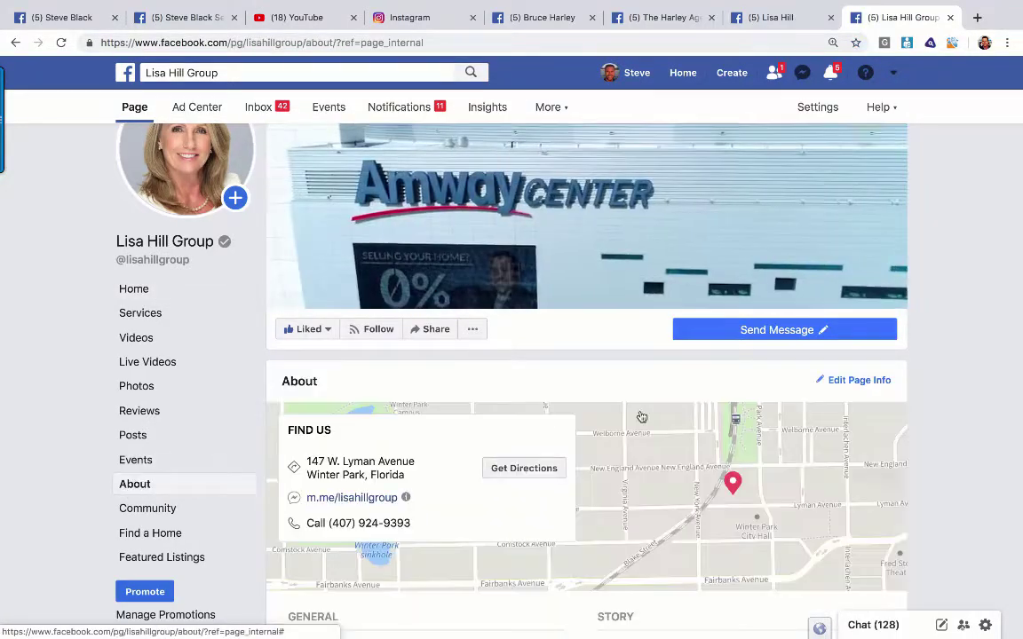
scroll(641, 418, down, 3)
scroll(642, 418, down, 3)
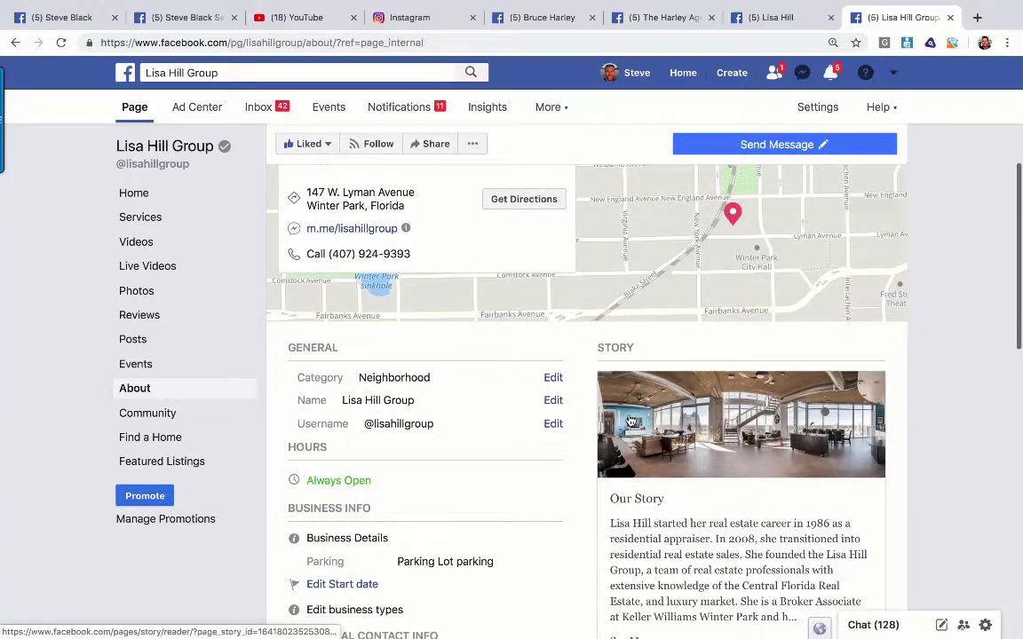
scroll(569, 314, up, 1)
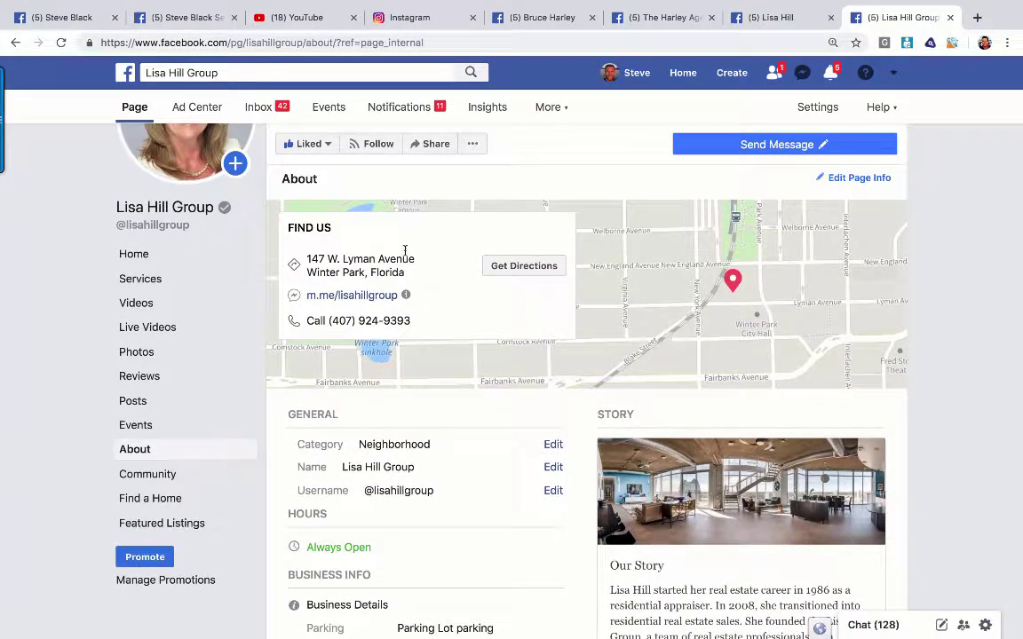
scroll(406, 323, down, 3)
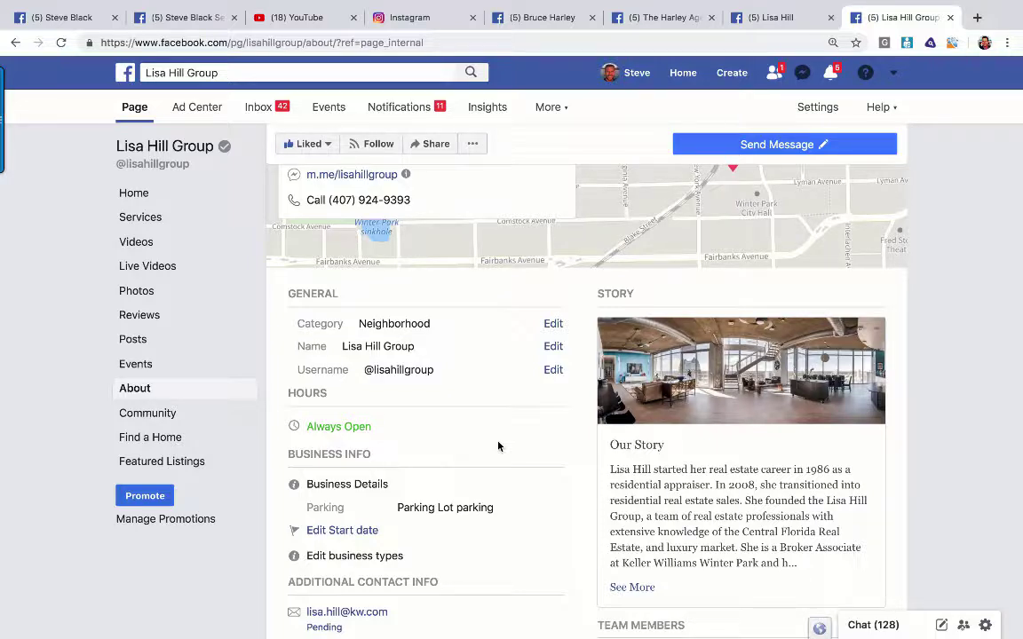
scroll(498, 447, down, 2)
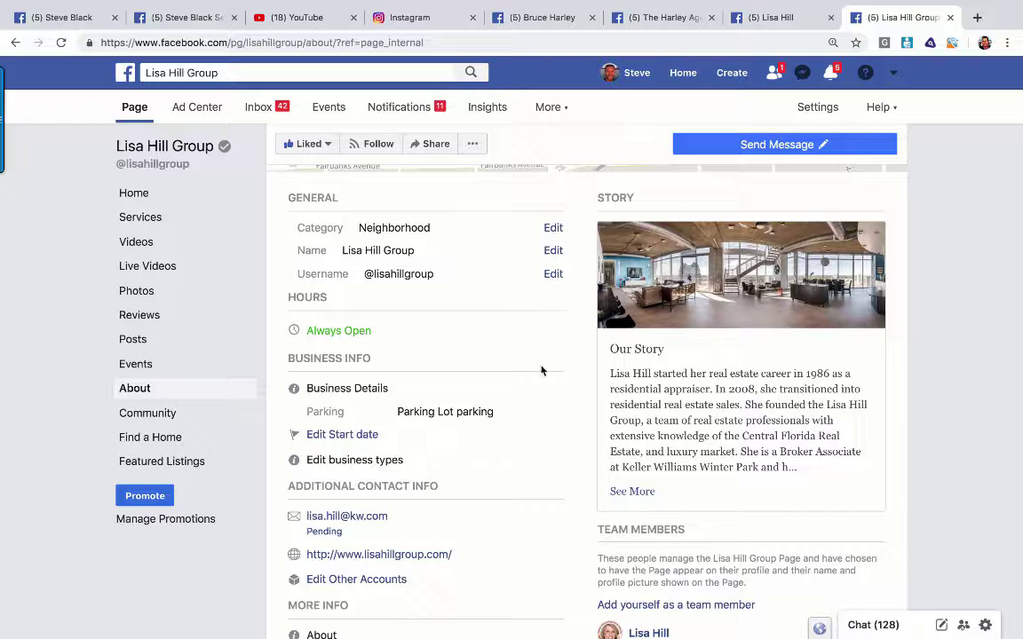
scroll(542, 371, down, 3)
scroll(524, 293, up, 3)
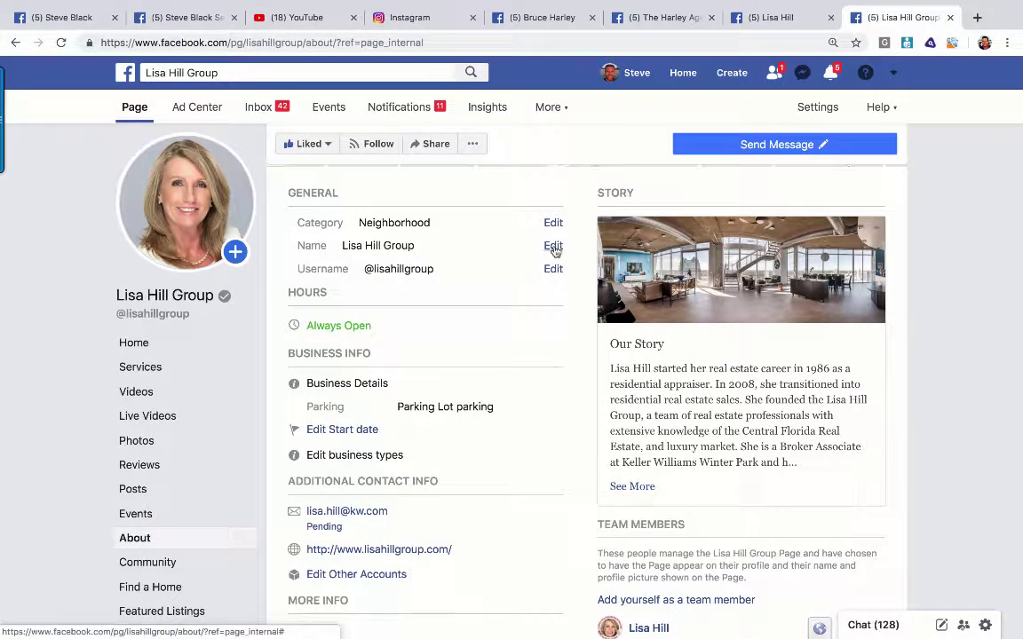
click(553, 246)
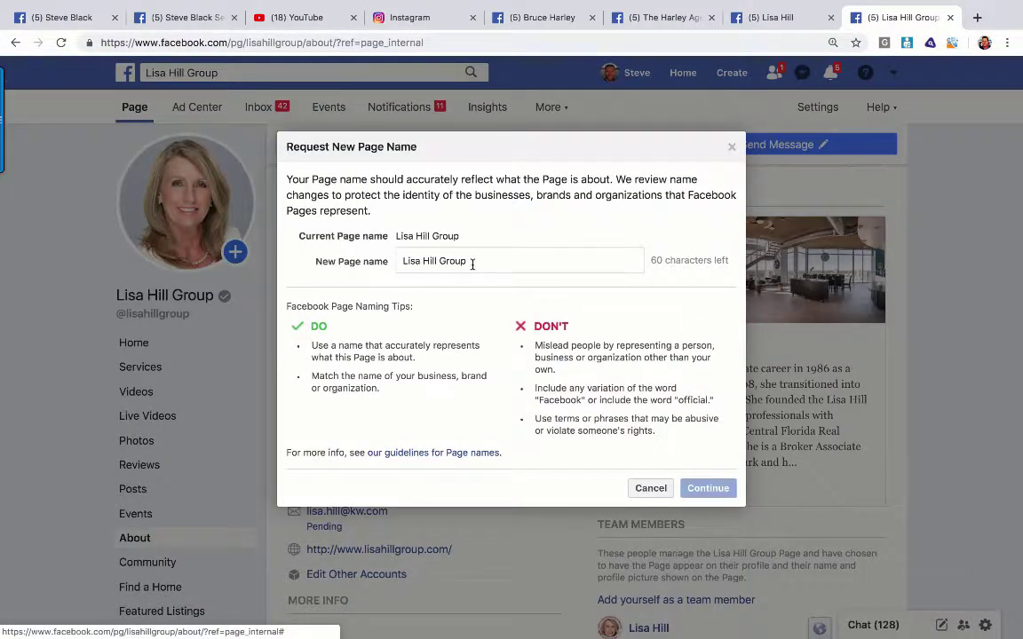
drag(472, 264, 388, 264)
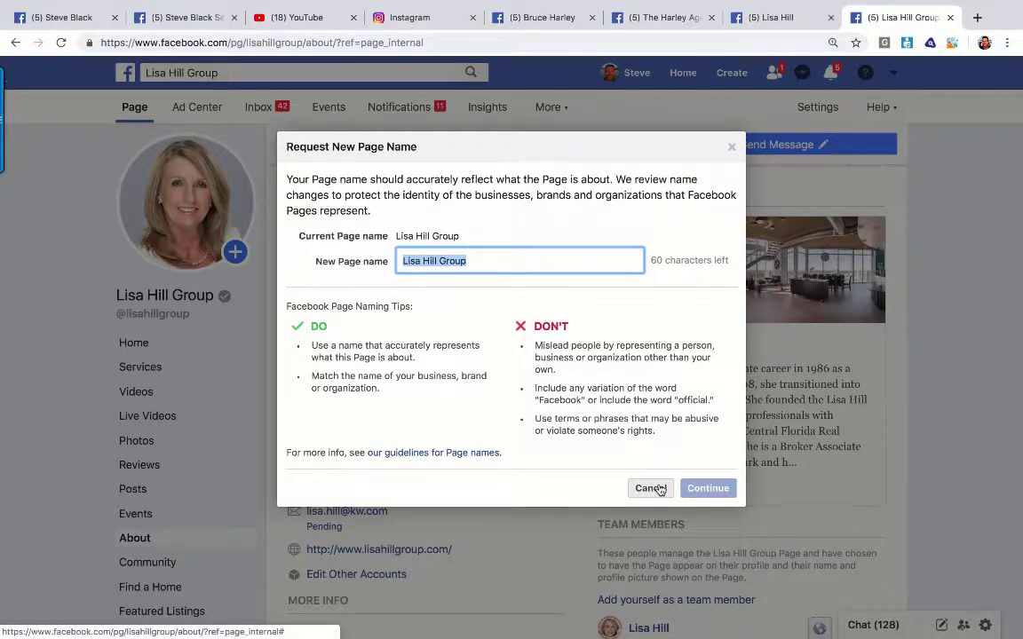
- Cancel the Page rename request and scroll through the About details
click(652, 488)
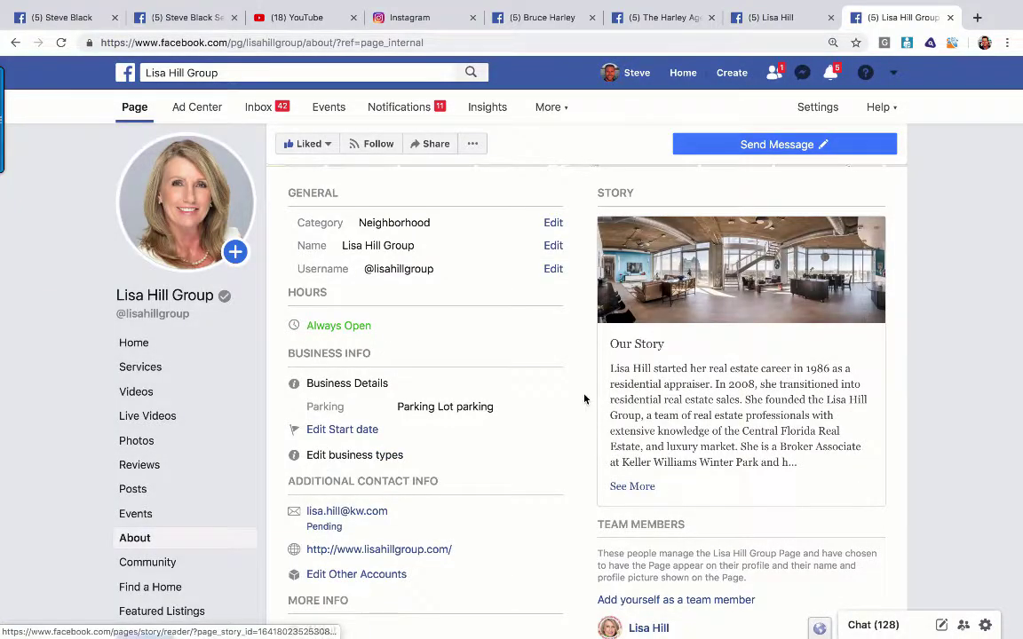
scroll(584, 398, down, 4)
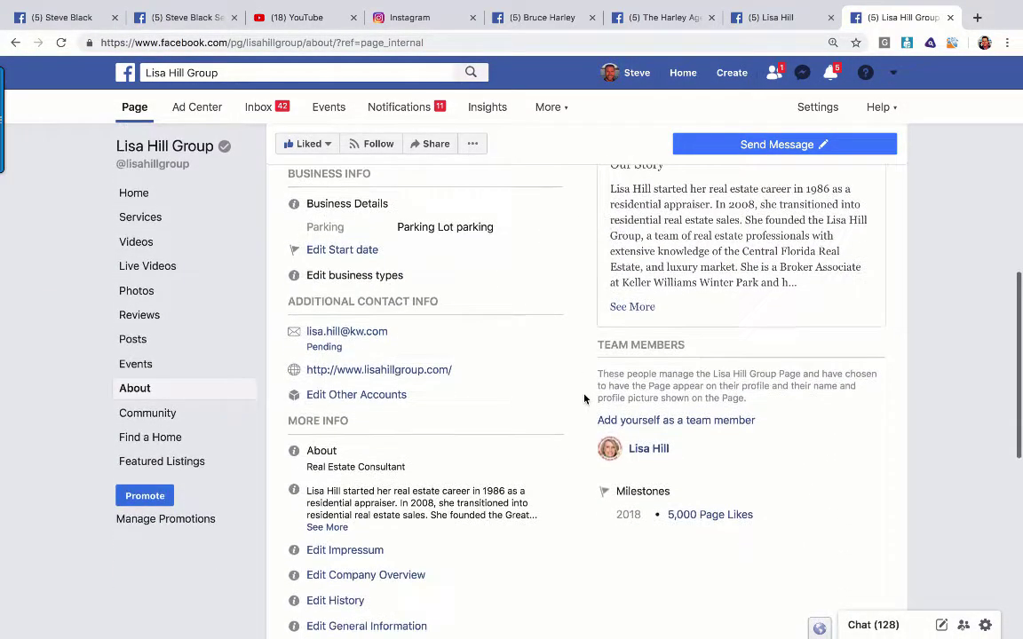
scroll(585, 399, down, 5)
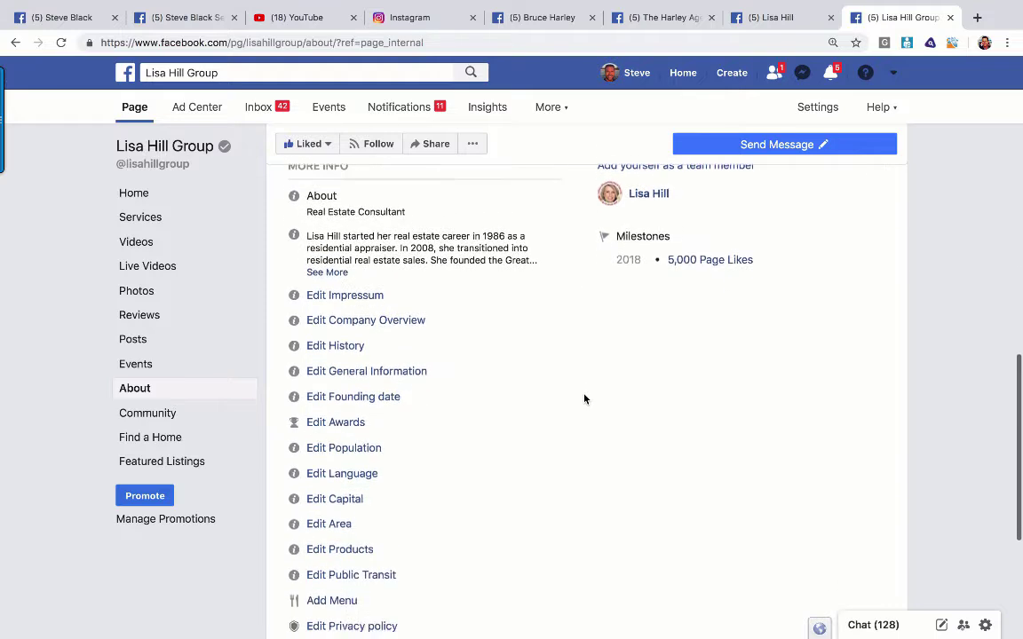
scroll(388, 459, down, 4)
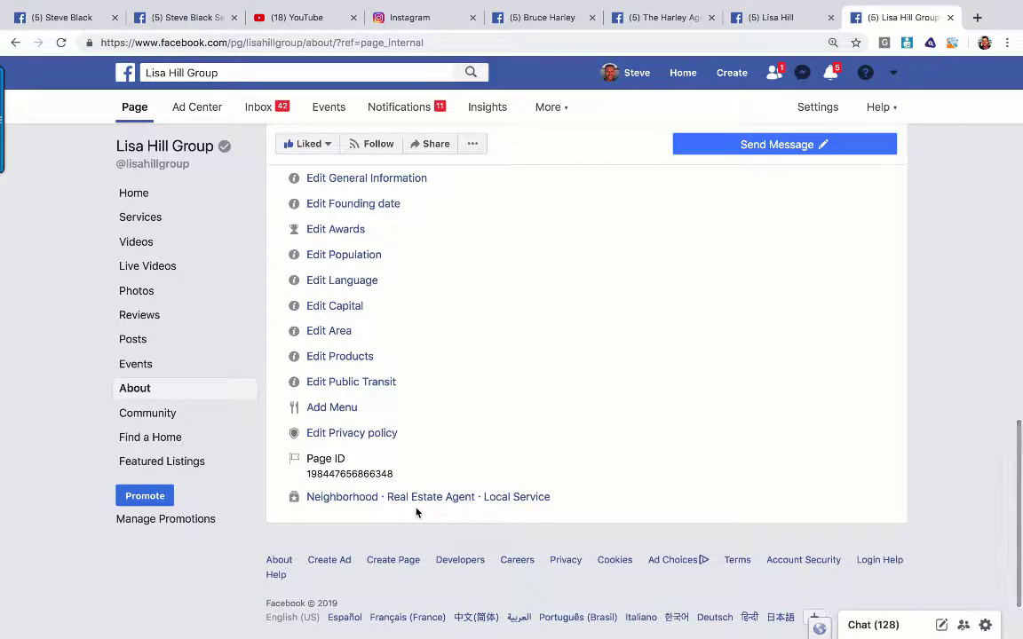
scroll(417, 513, up, 1)
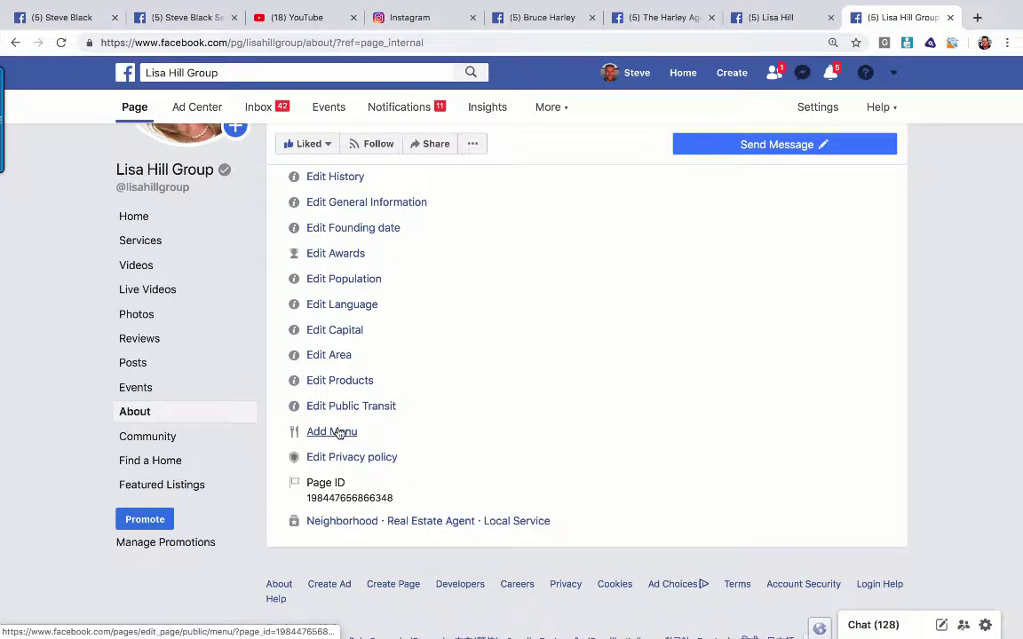
scroll(426, 427, up, 1)
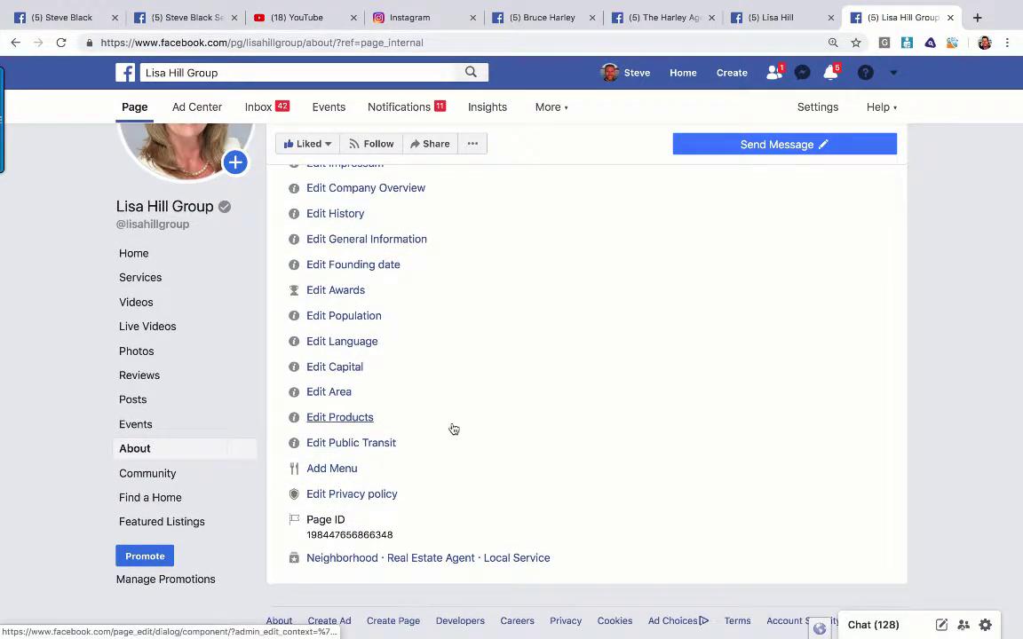
scroll(451, 430, up, 5)
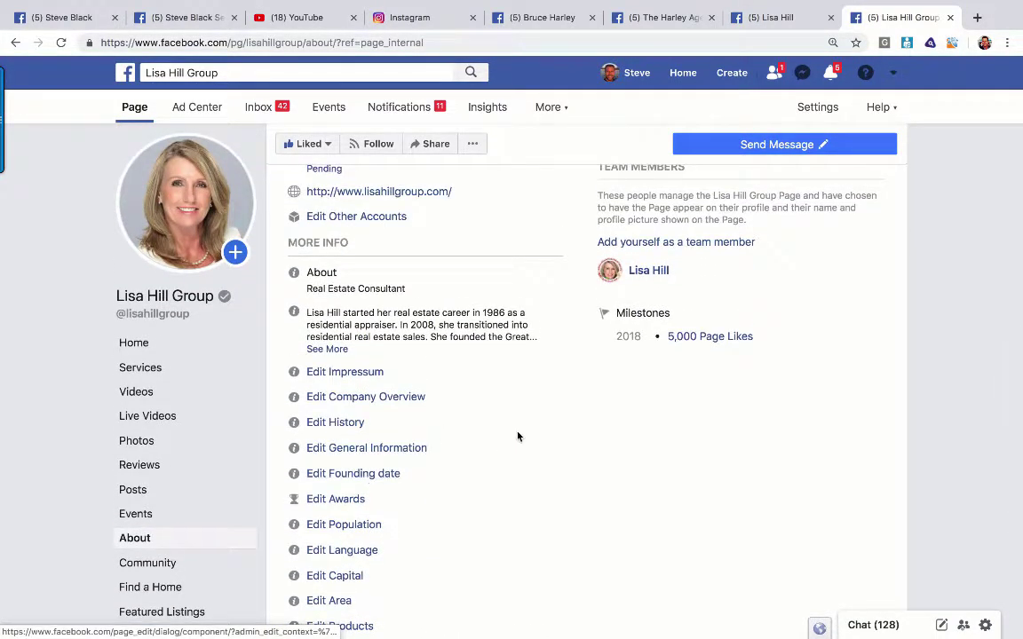
scroll(519, 437, up, 2)
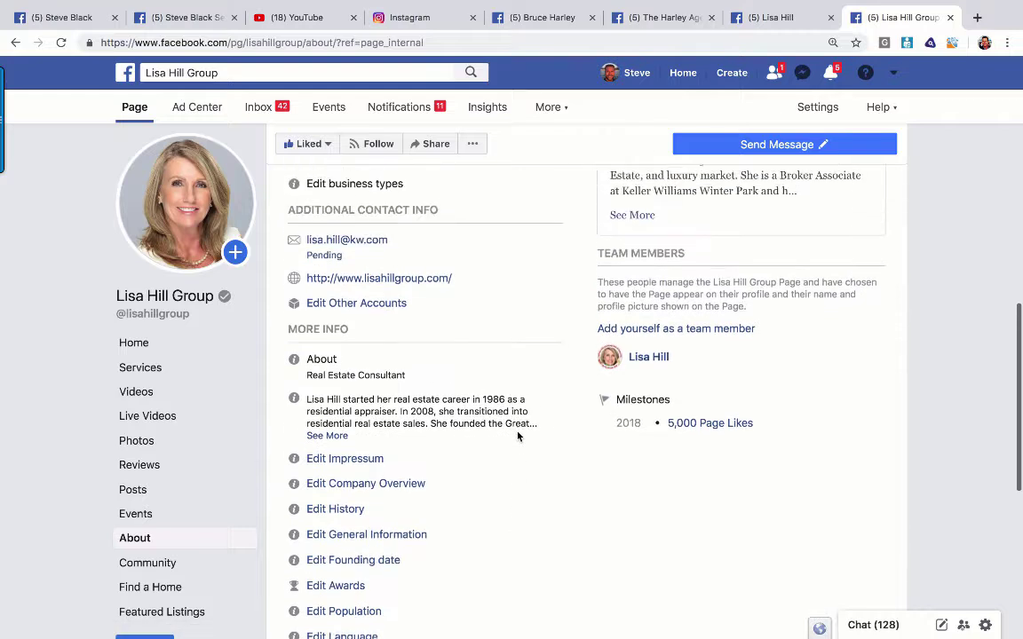
- Start adding yourself as a team member, then back out of it
click(690, 334)
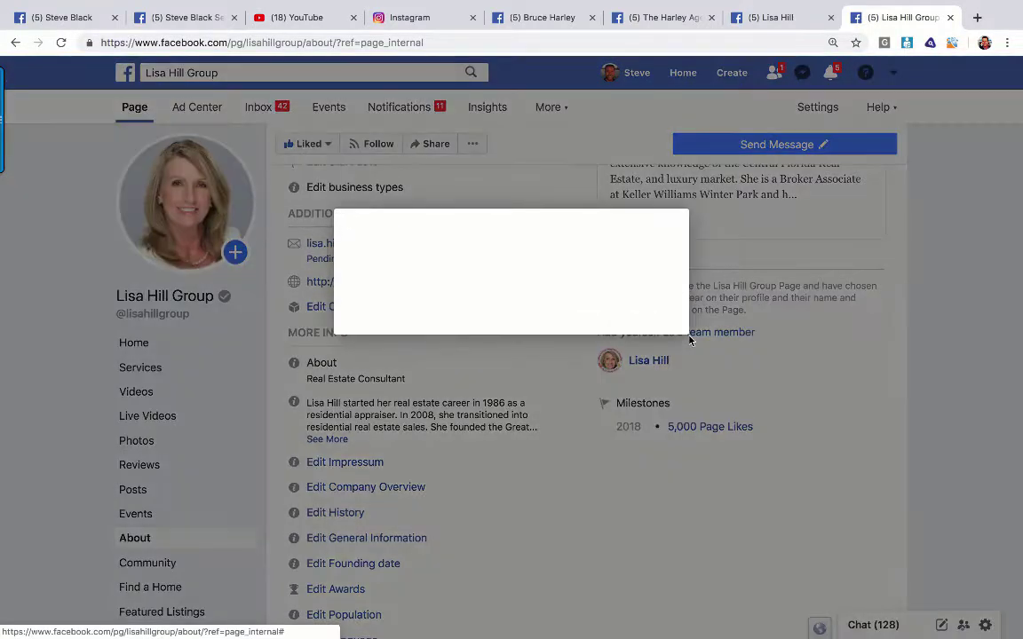
click(637, 331)
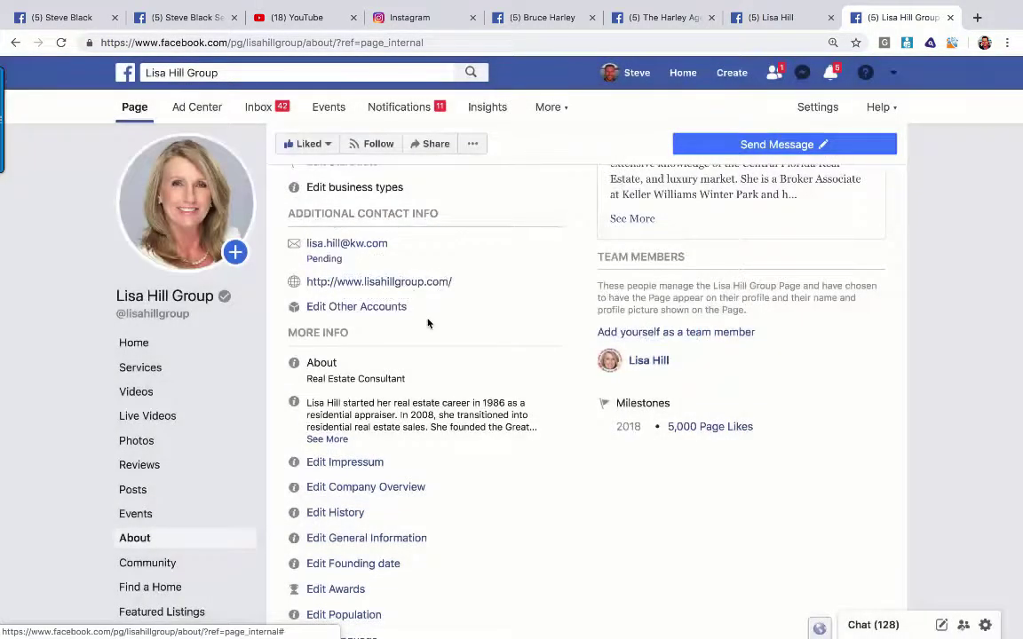
scroll(515, 369, up, 1)
scroll(507, 374, up, 5)
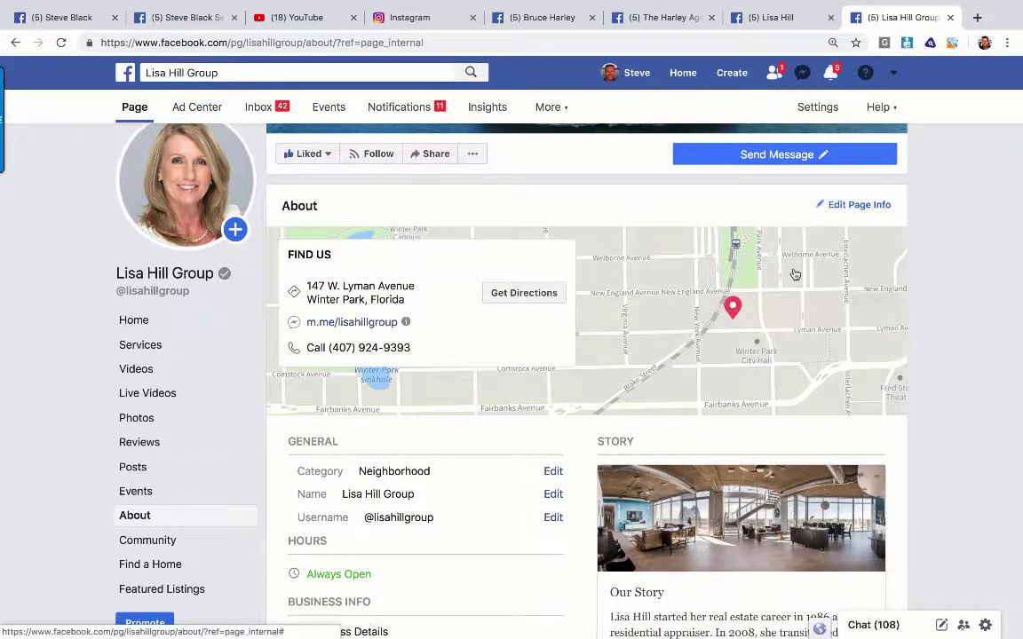
- In Edit your details, set Hours to Always open, then close the details editor
click(860, 206)
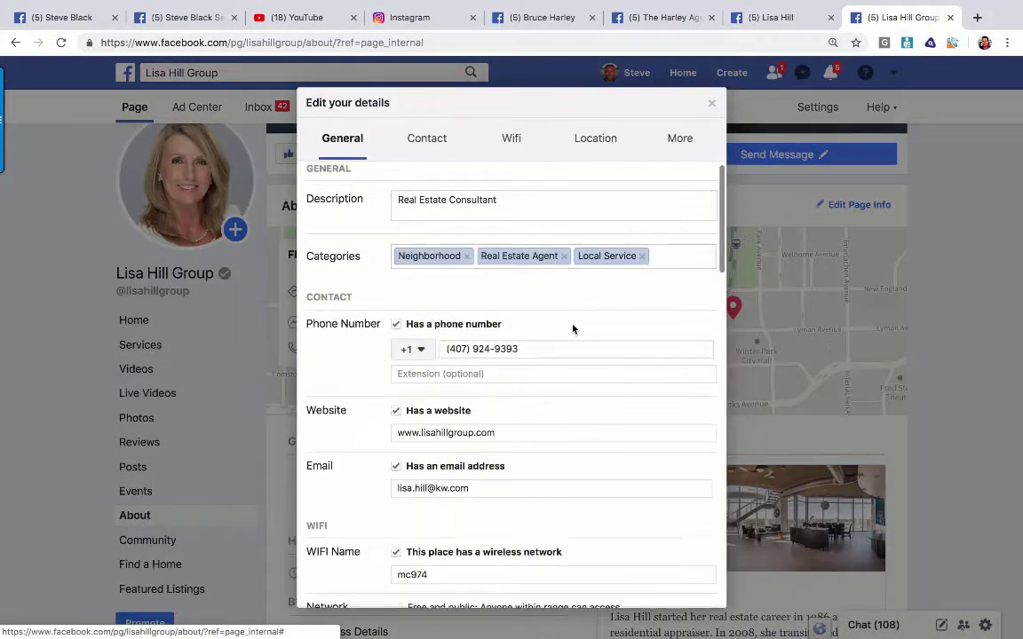
scroll(572, 326, down, 2)
scroll(572, 325, down, 10)
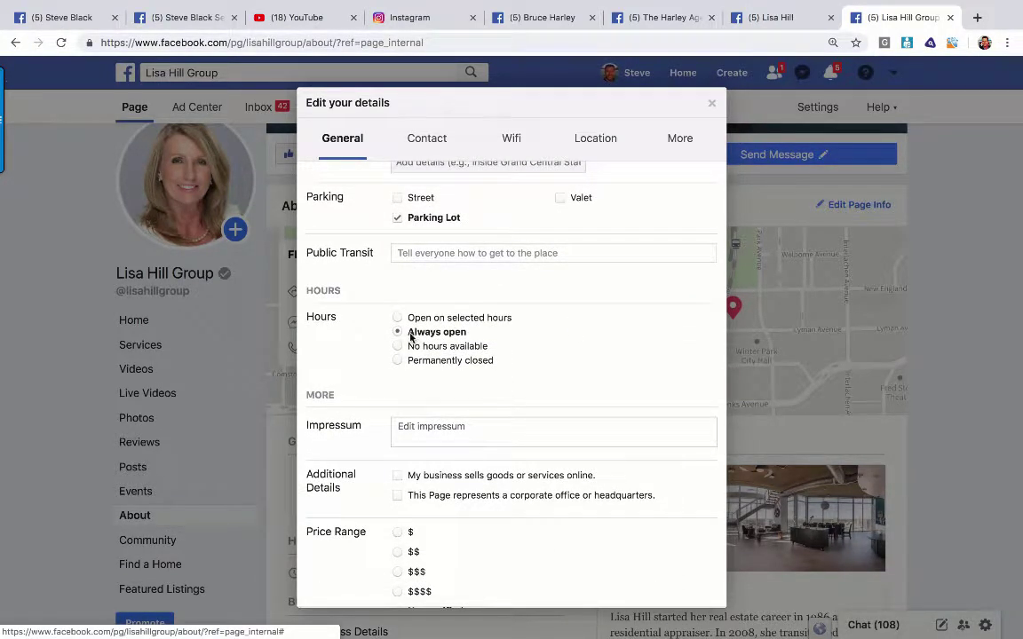
click(397, 318)
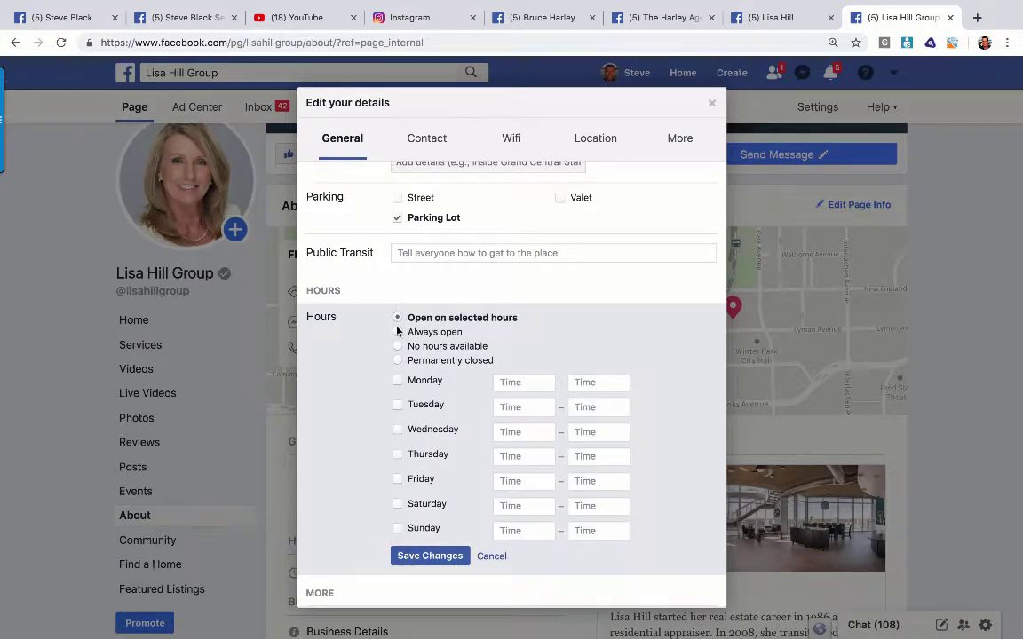
click(398, 332)
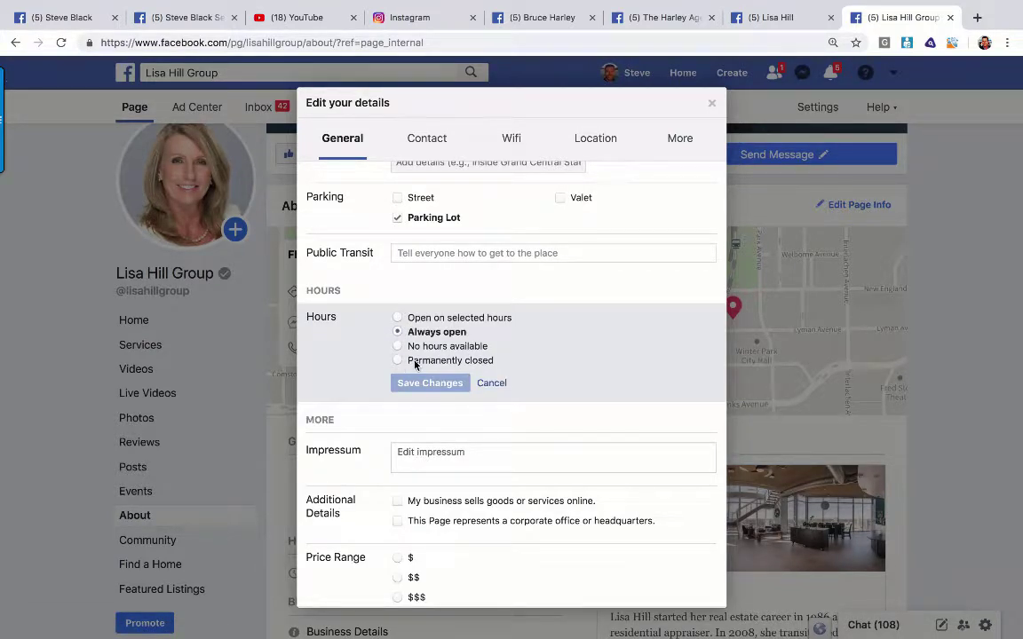
click(711, 106)
scroll(743, 231, up, 3)
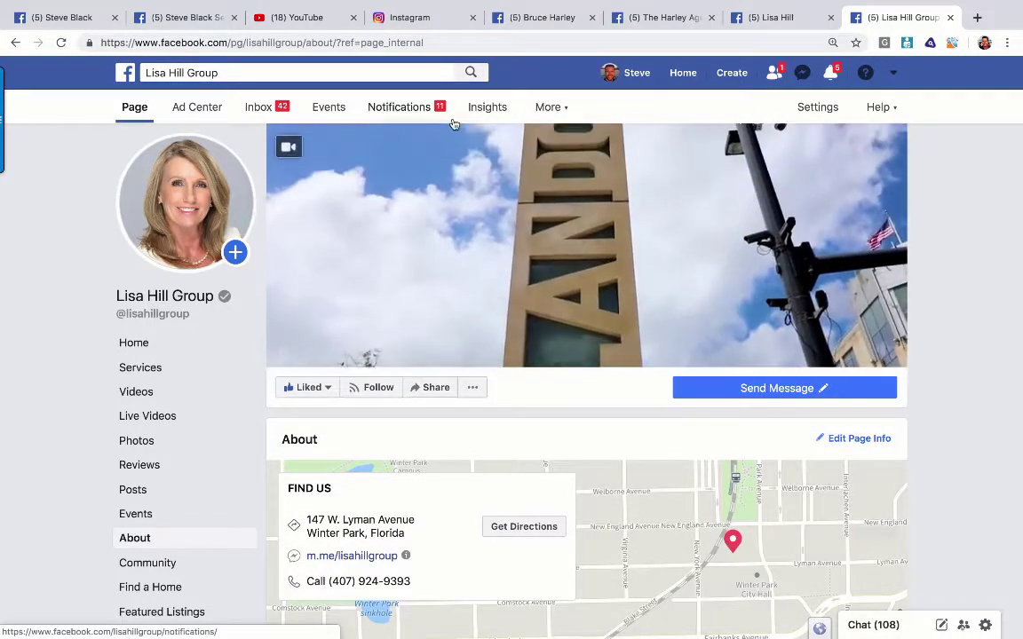
scroll(541, 473, down, 7)
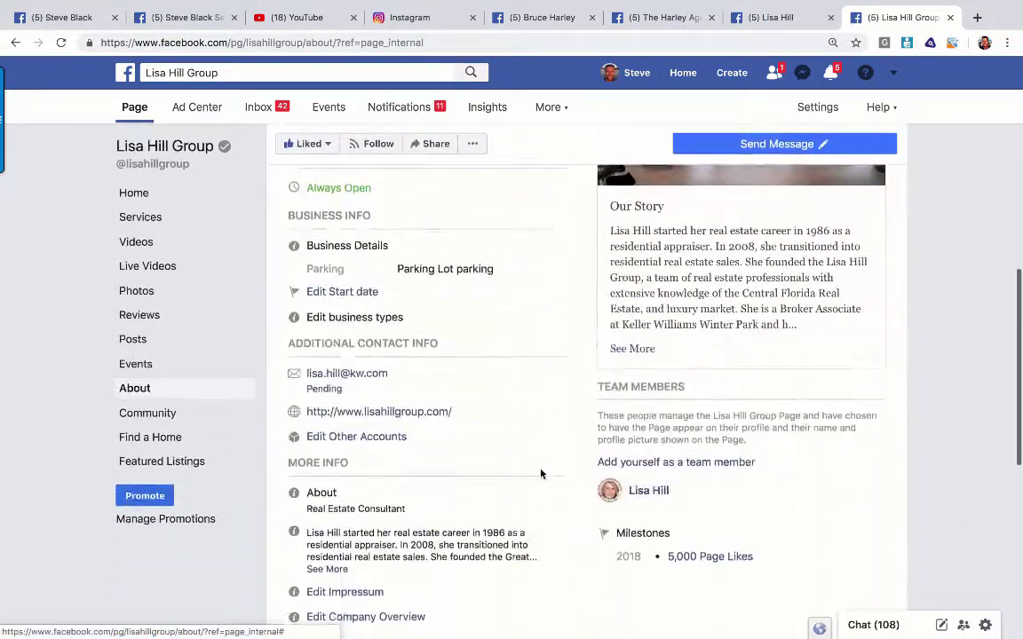
scroll(541, 473, down, 5)
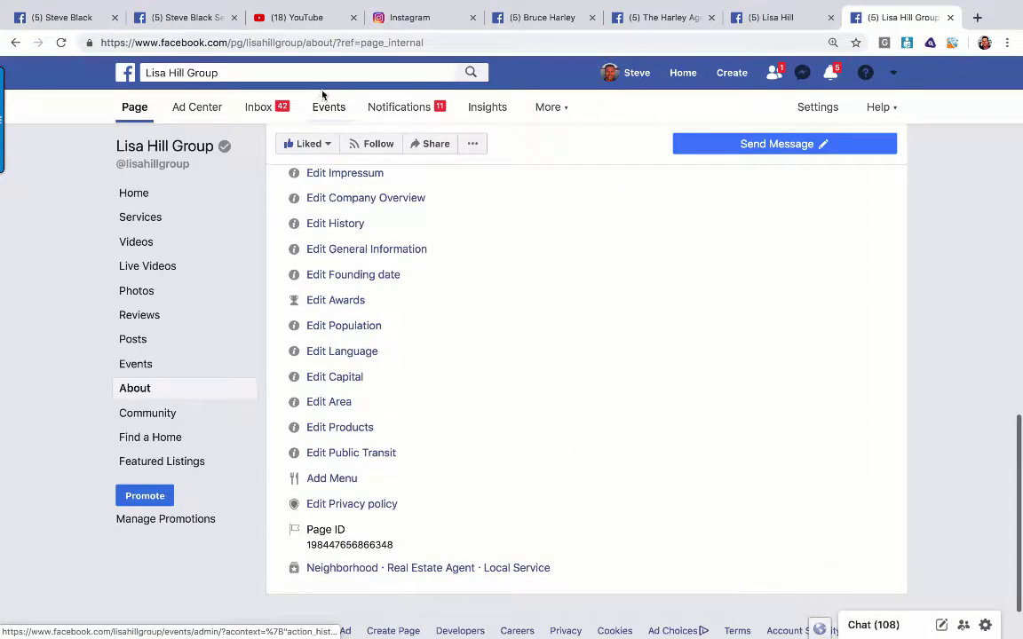
click(248, 42)
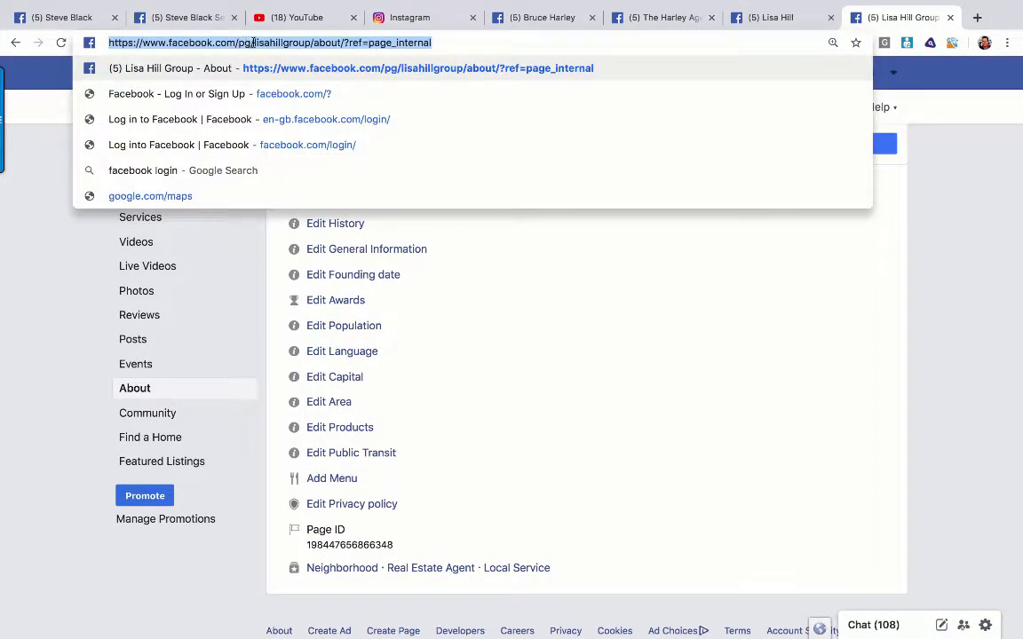
click(254, 43)
key(BackSpace)
key(BackSpace)
key(BackSpace)
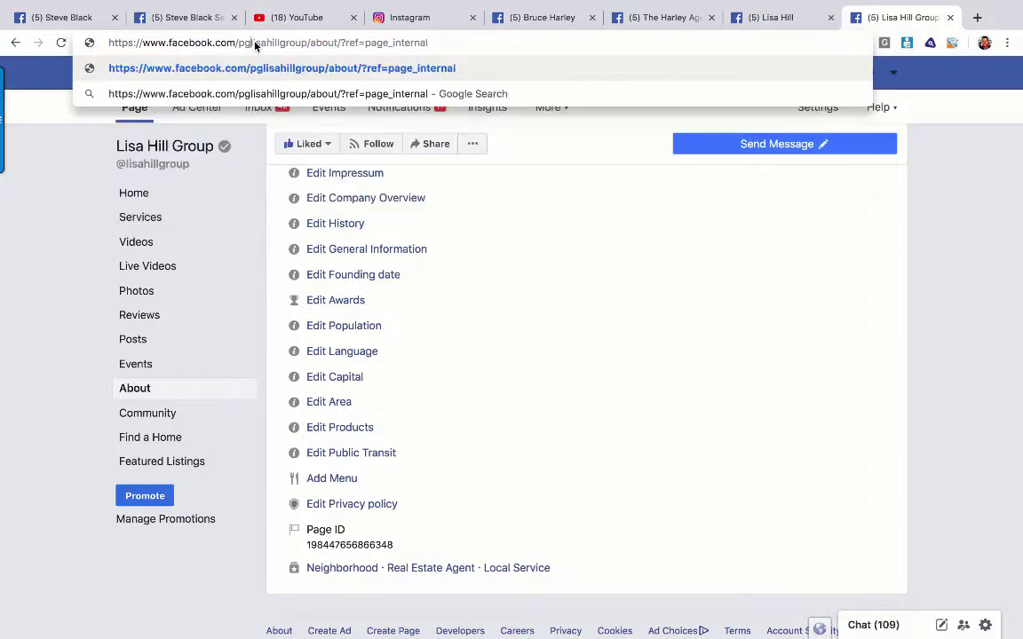
click(422, 43)
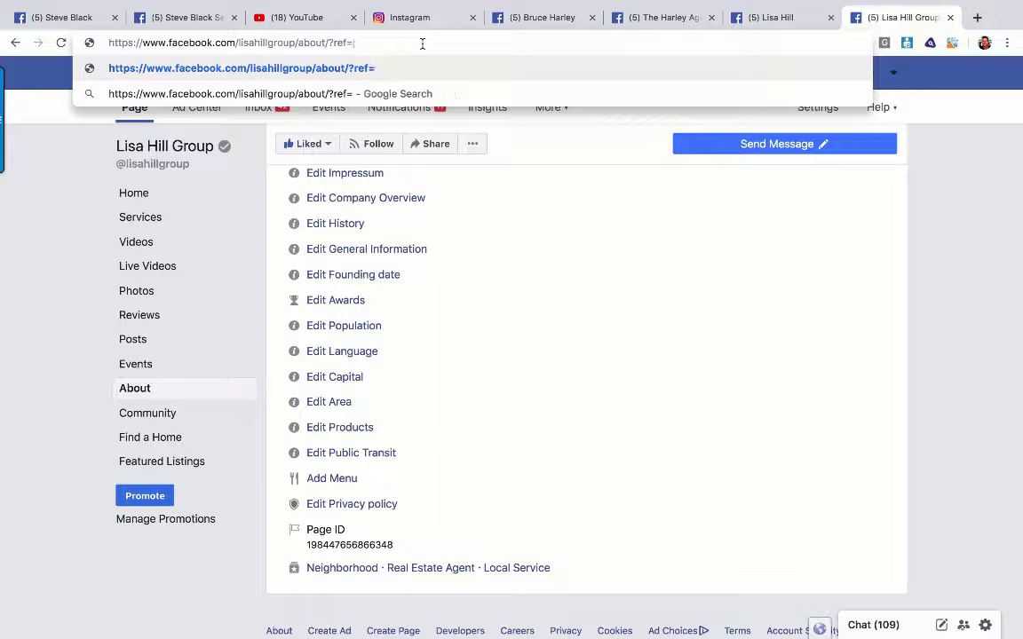
key(BackSpace)
key(BackSpace)
key(BackSpace)
key(BackSpace)
key(BackSpace)
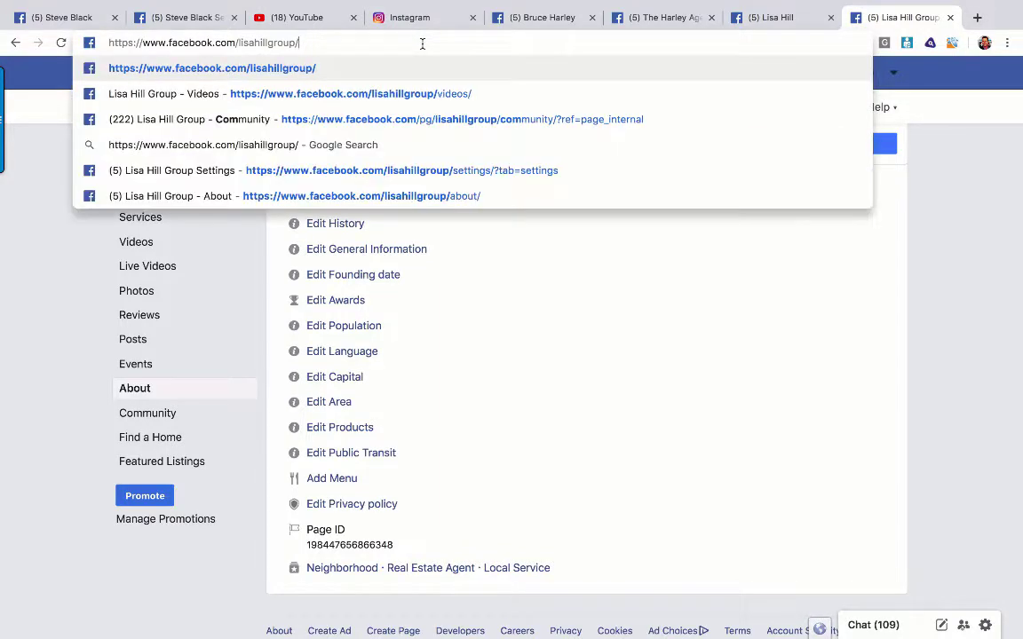
key(Return)
click(325, 42)
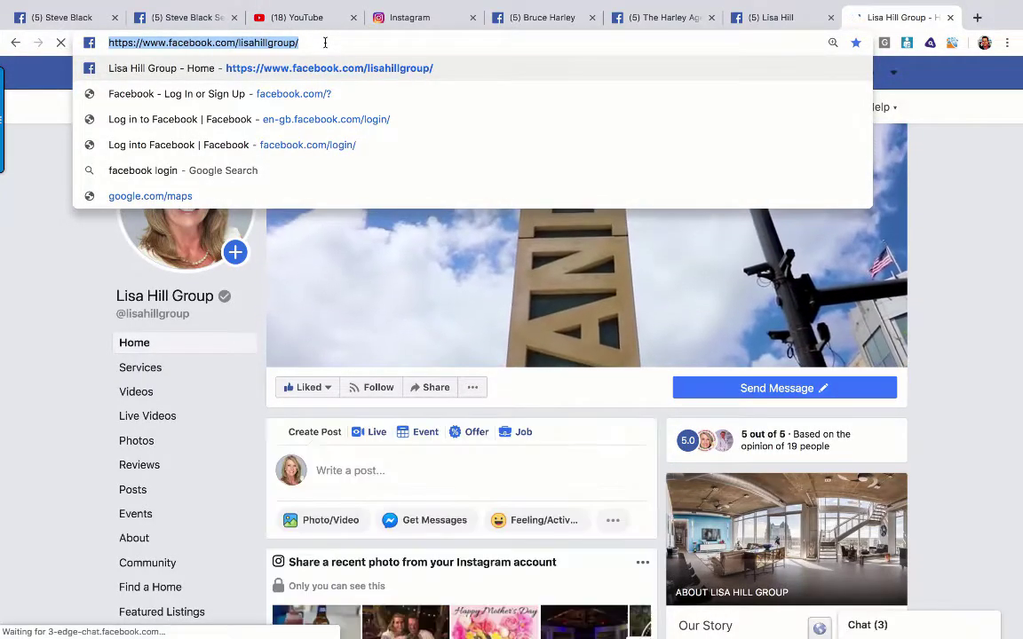
click(928, 260)
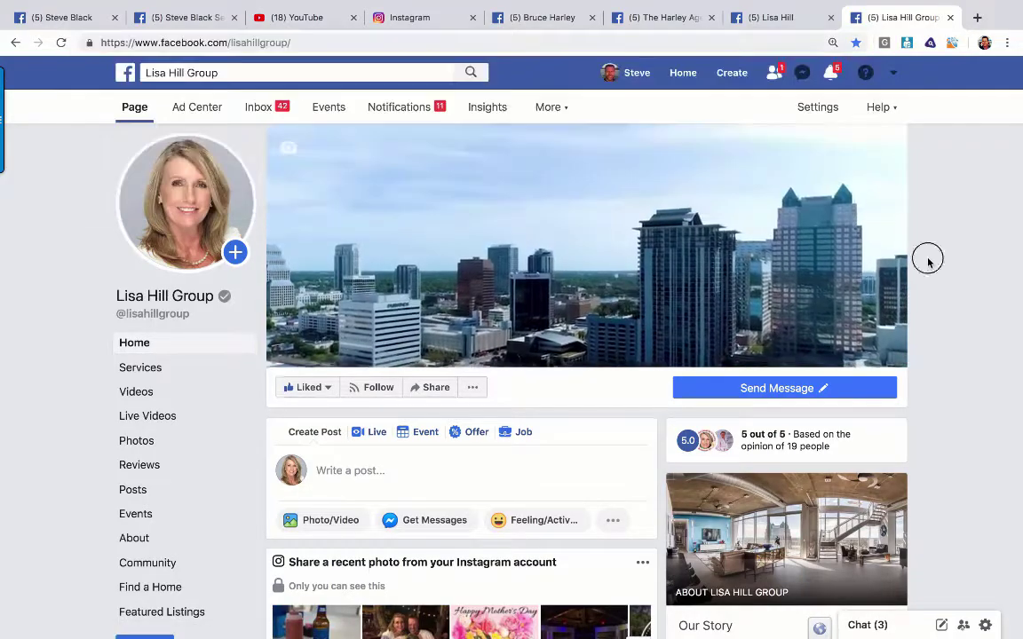
scroll(249, 444, down, 2)
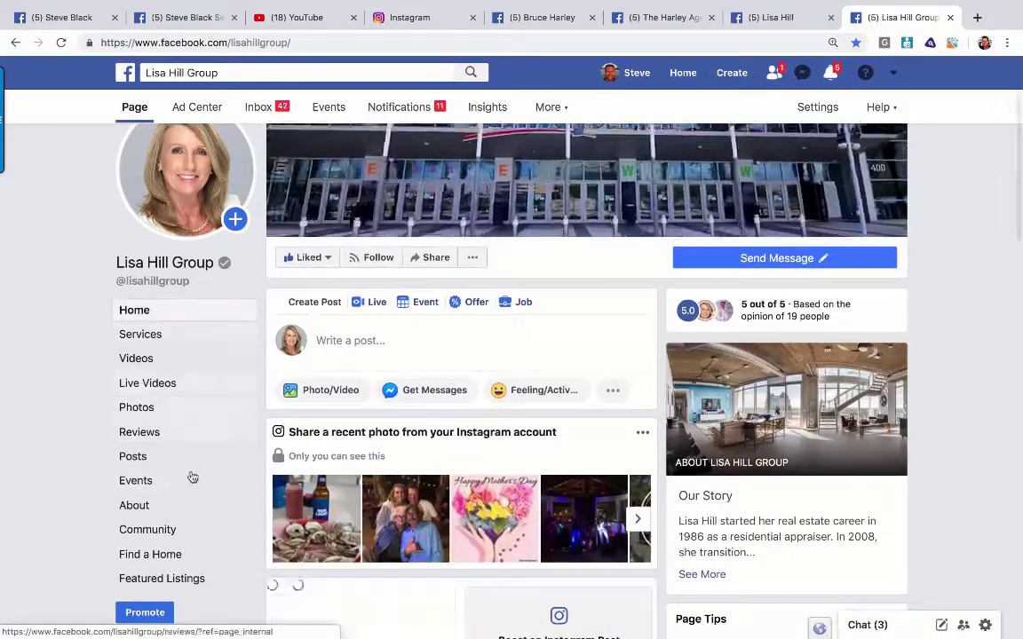
scroll(261, 496, up, 2)
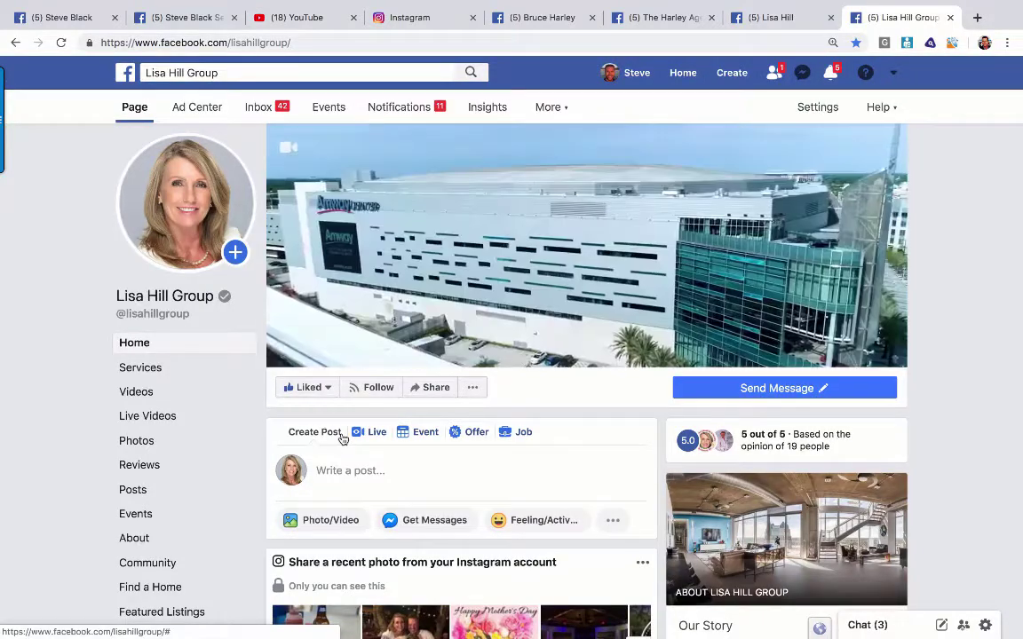
scroll(891, 411, down, 2)
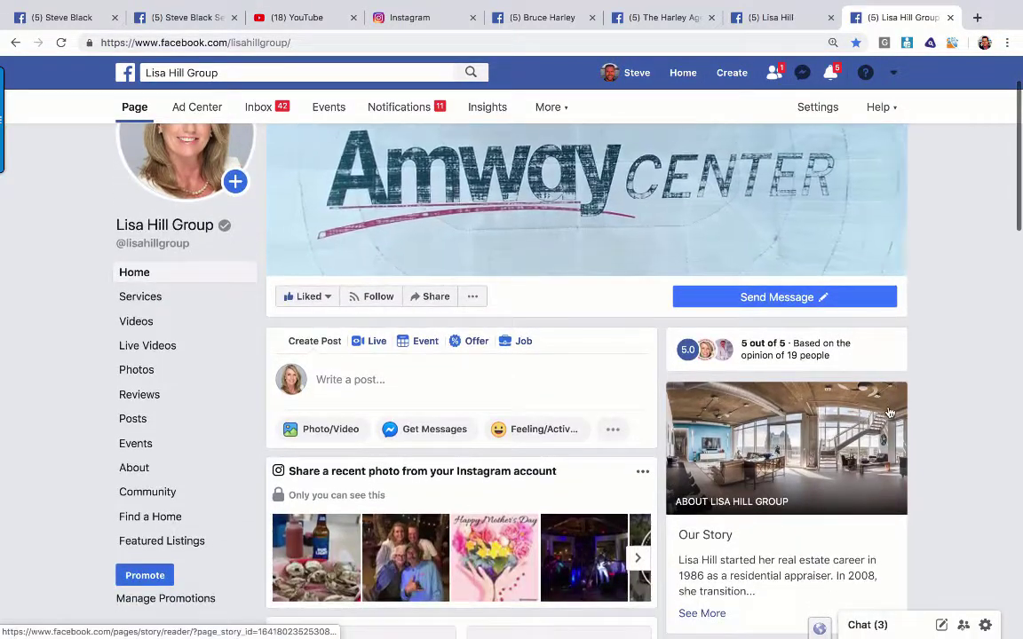
scroll(890, 411, down, 2)
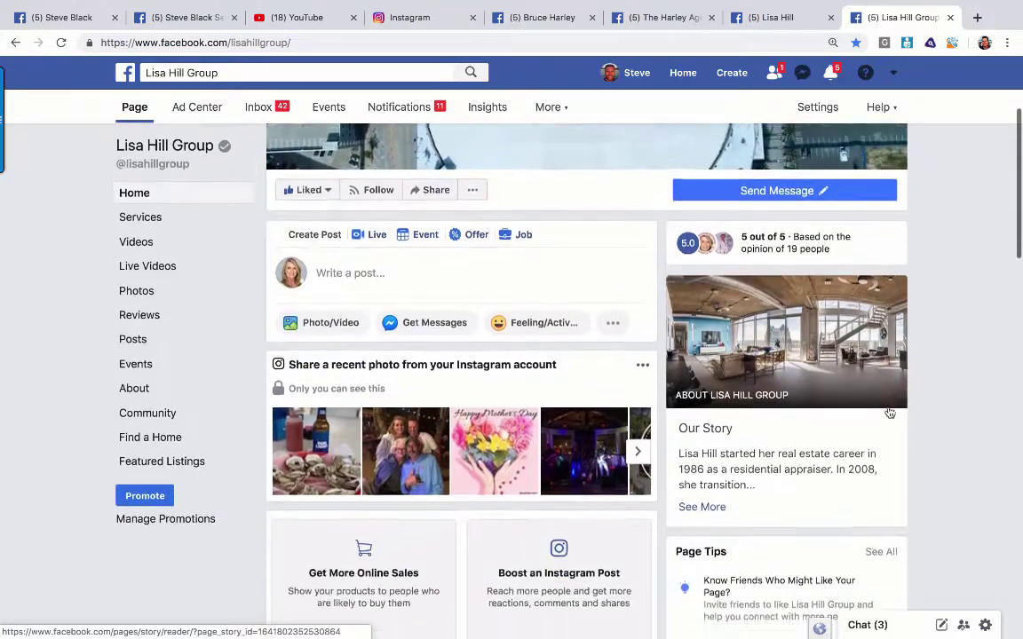
scroll(889, 411, down, 1)
scroll(802, 344, down, 2)
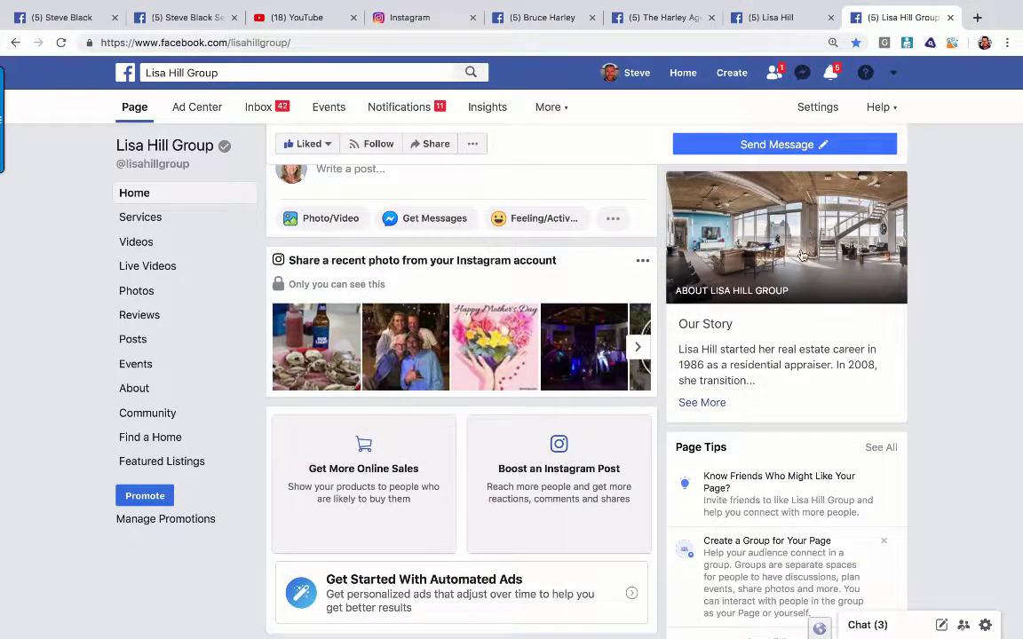
scroll(830, 366, down, 1)
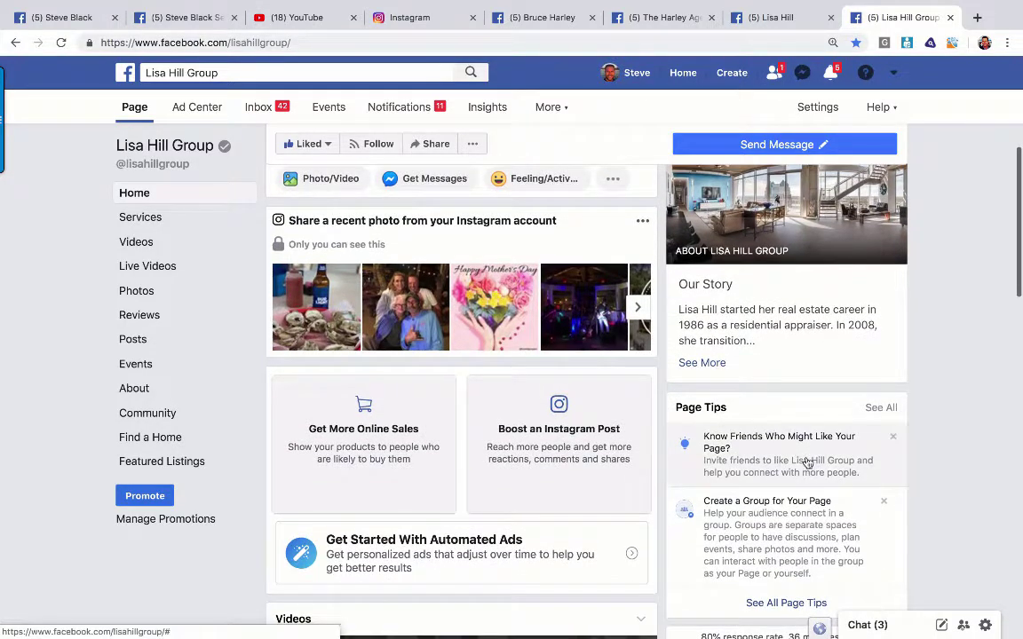
scroll(807, 463, down, 2)
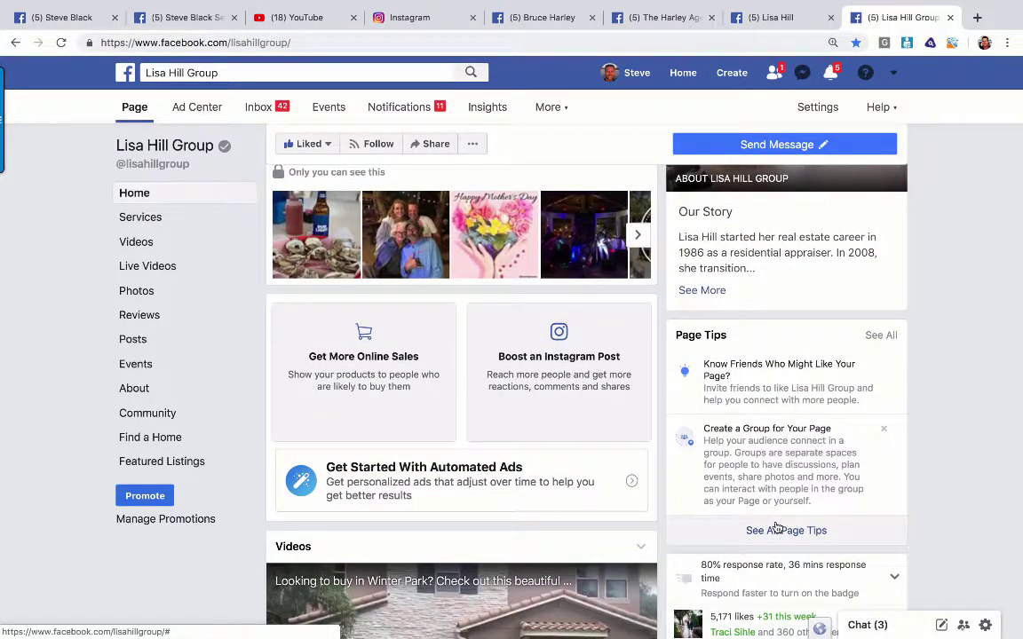
scroll(776, 527, down, 3)
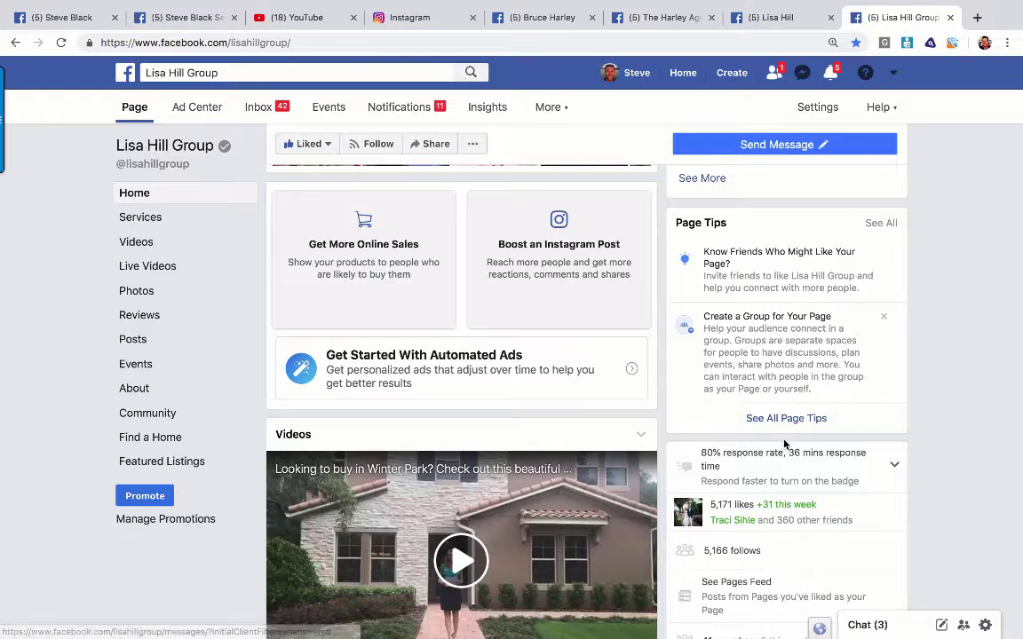
scroll(761, 597, up, 6)
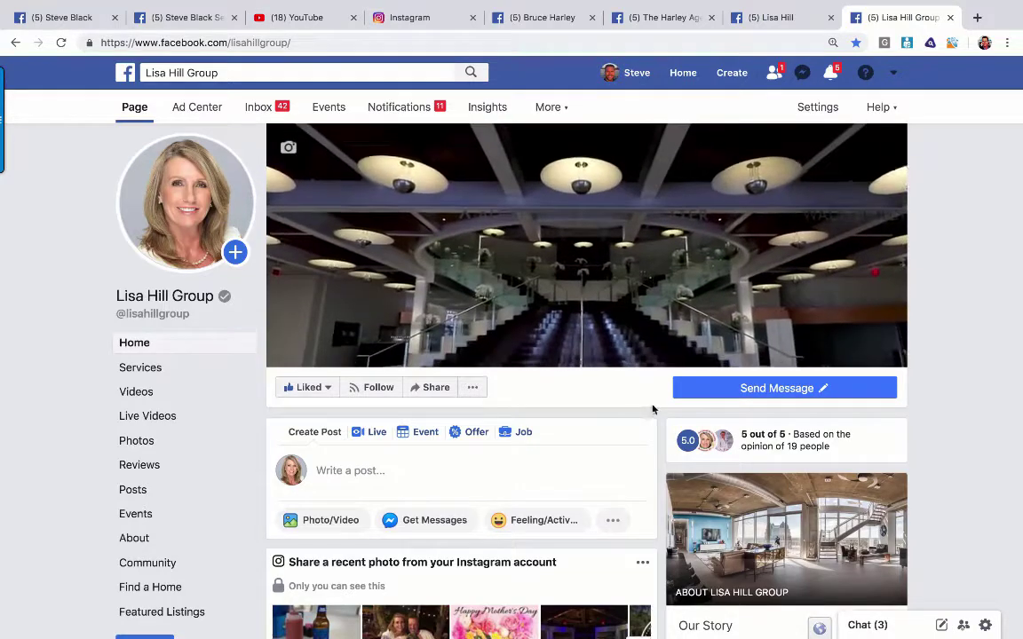
mouse_move(763, 396)
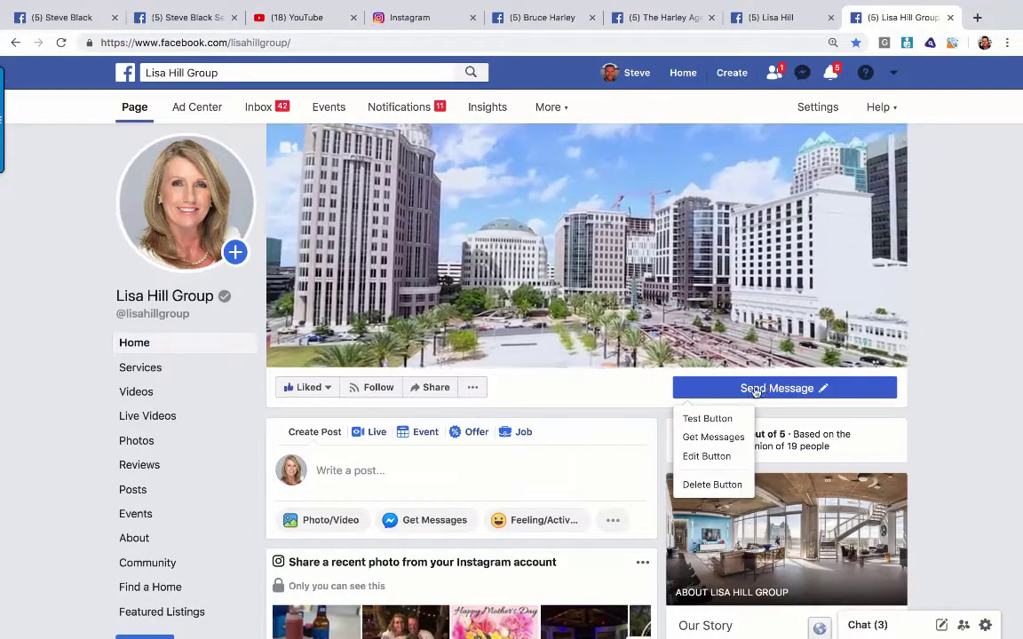
click(708, 456)
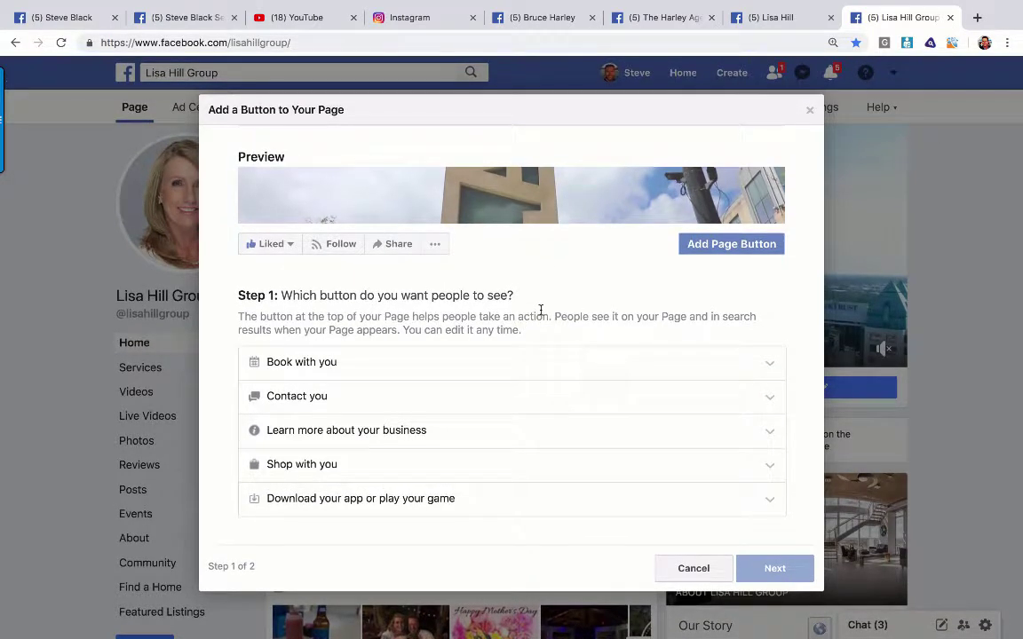
click(428, 438)
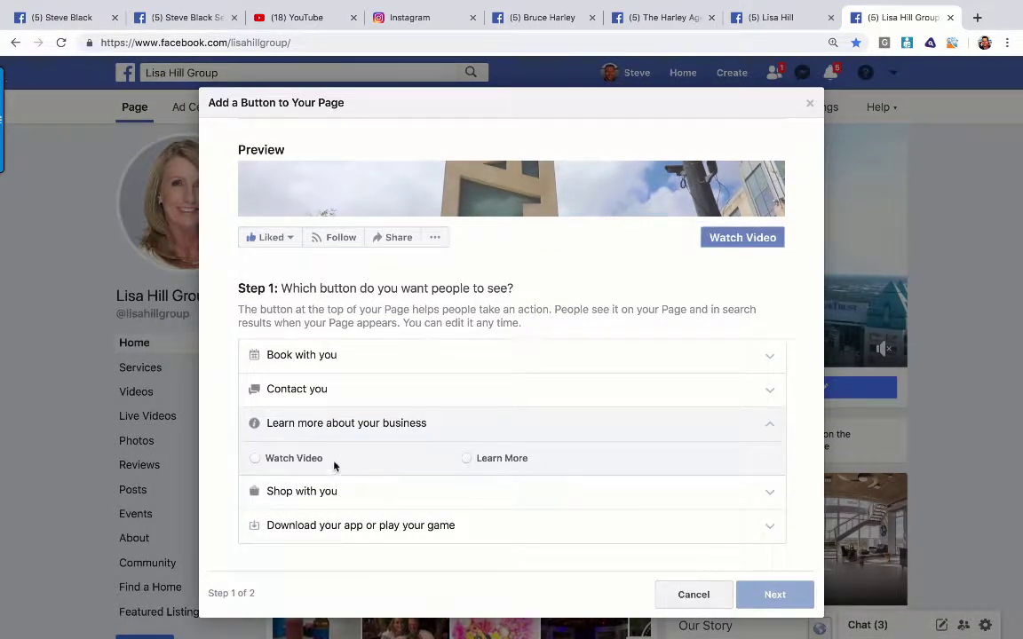
click(481, 457)
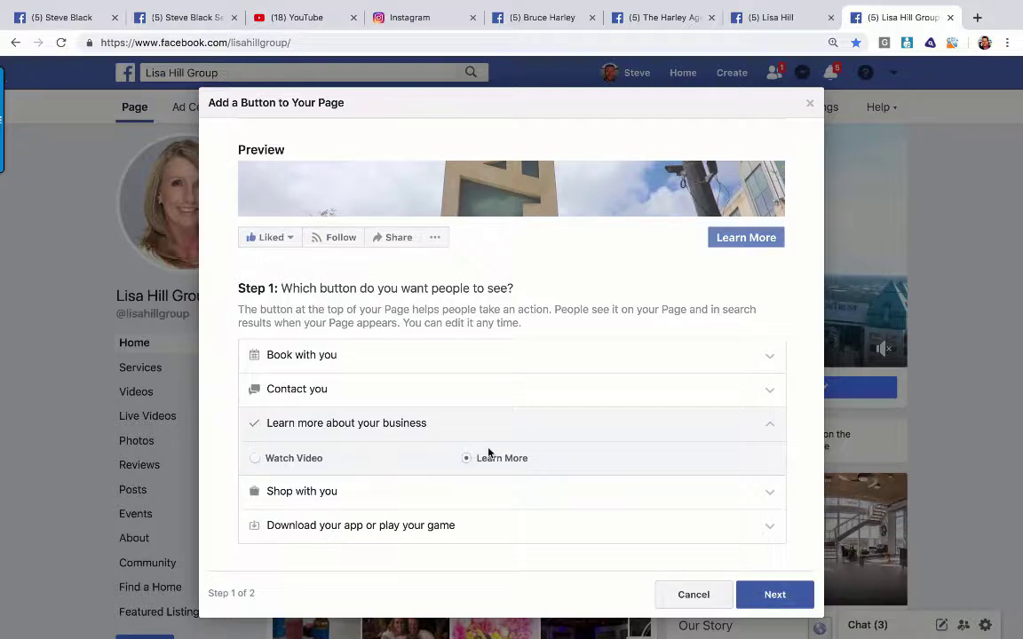
click(343, 462)
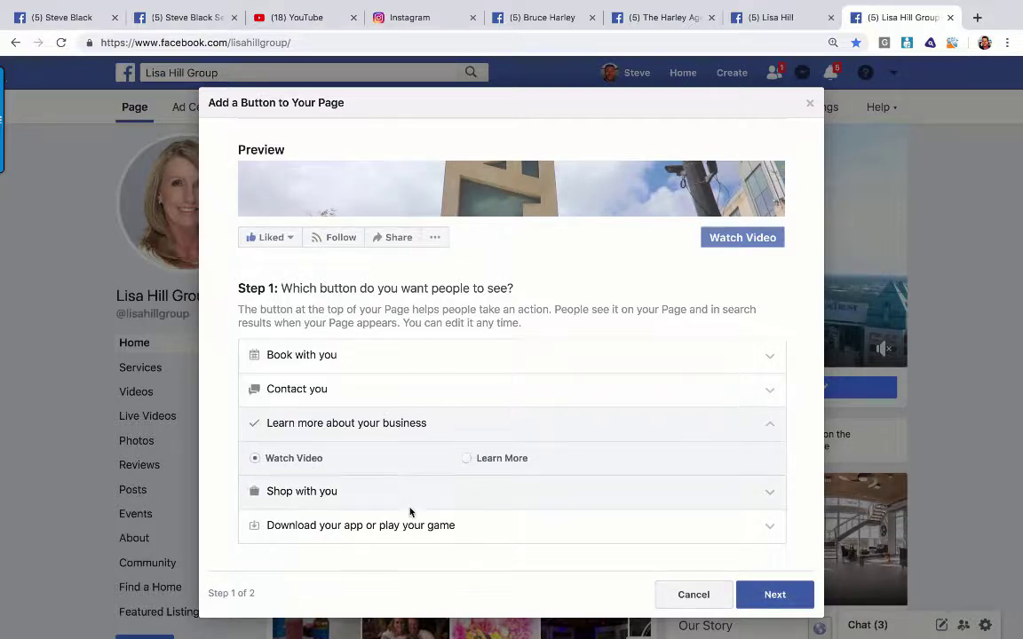
click(486, 358)
click(285, 393)
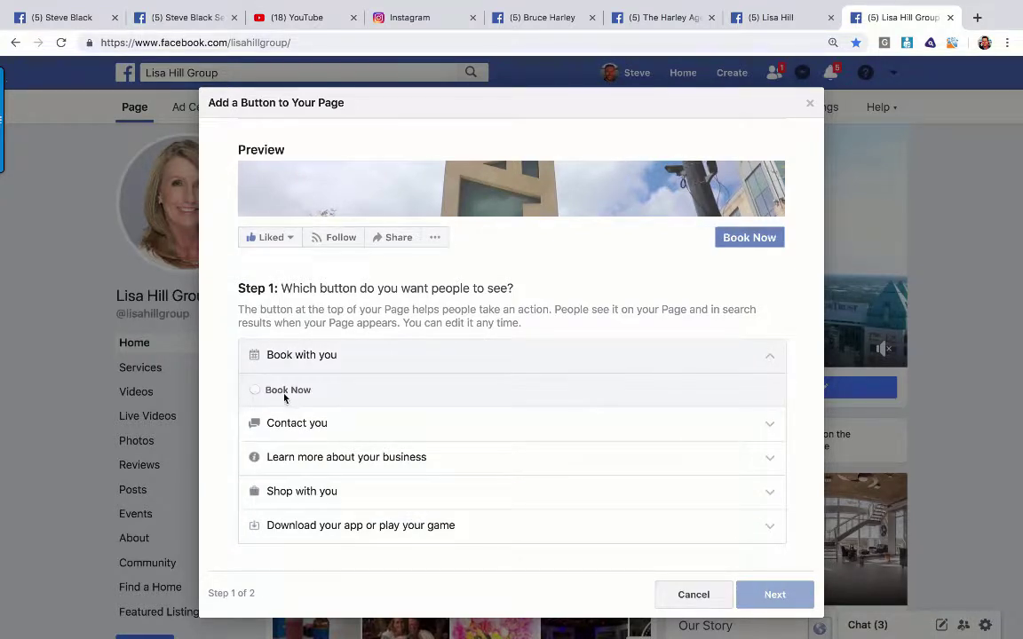
click(383, 435)
click(273, 467)
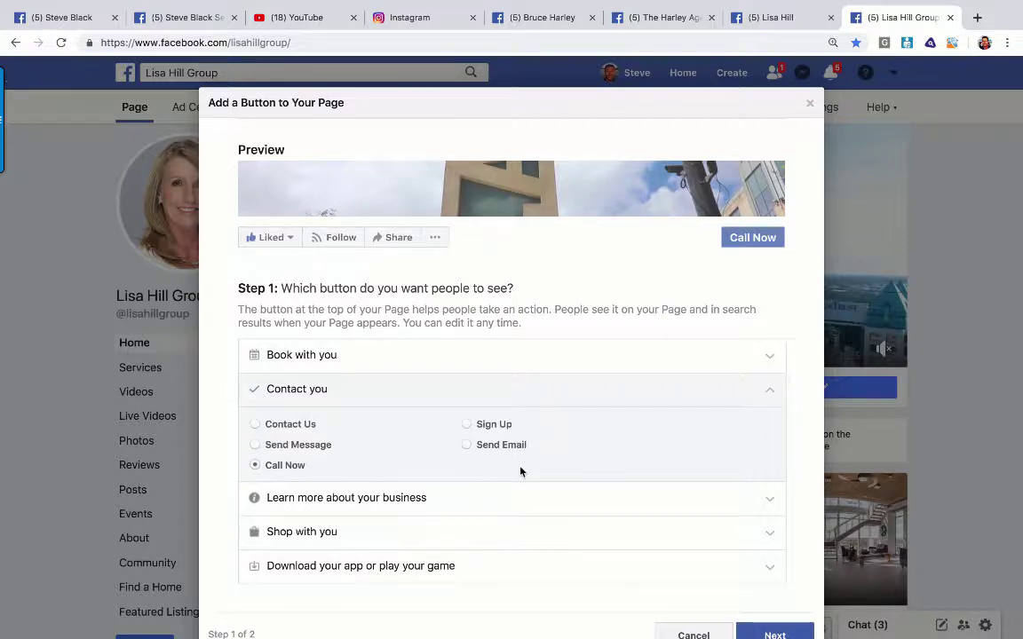
click(487, 445)
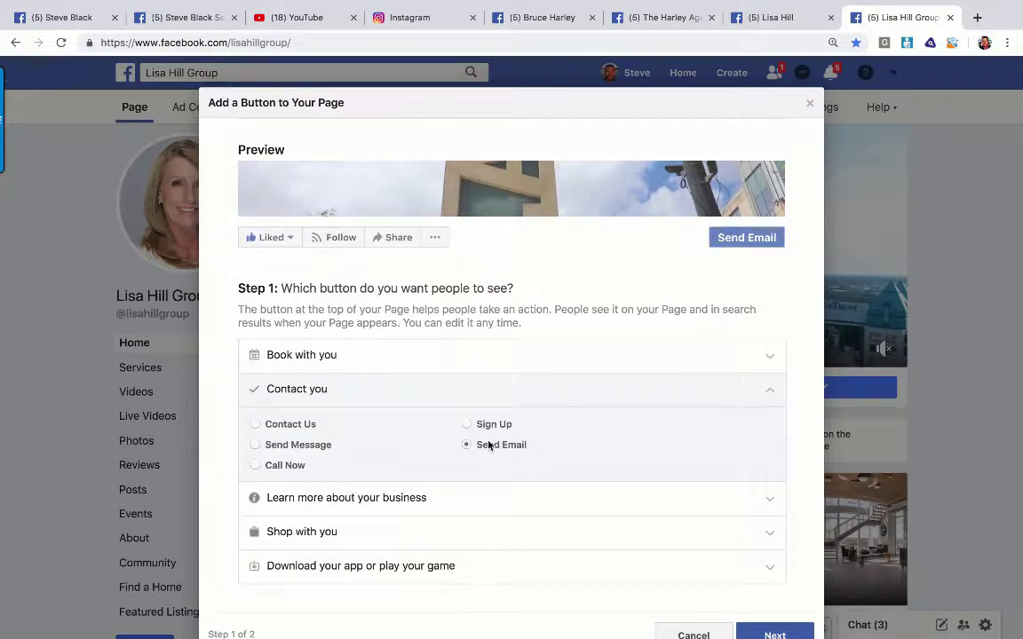
click(810, 104)
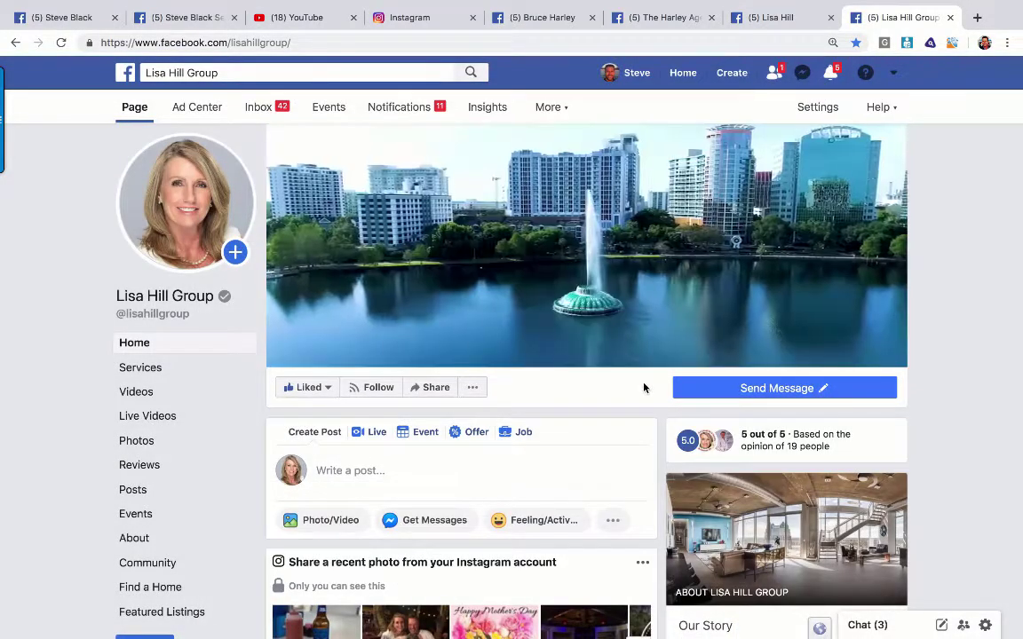
right_click(644, 388)
click(923, 401)
mouse_move(881, 403)
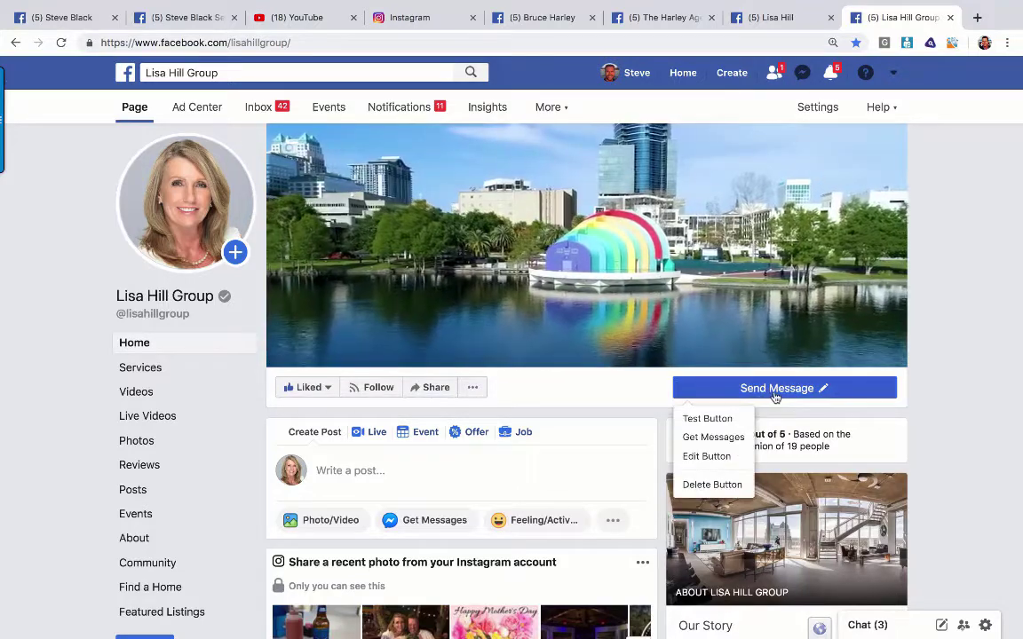
click(719, 437)
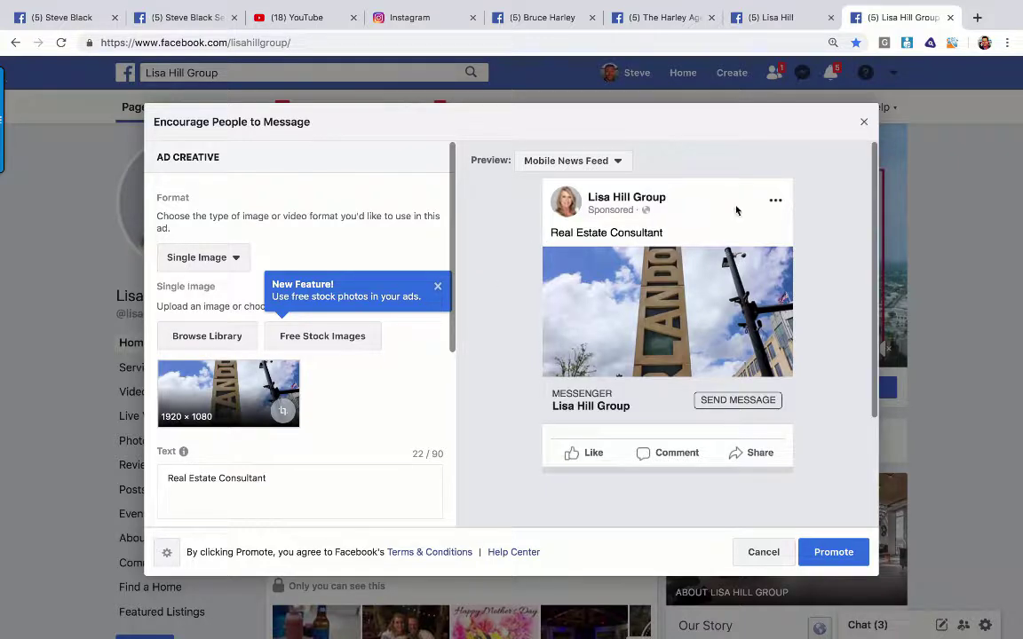
click(864, 122)
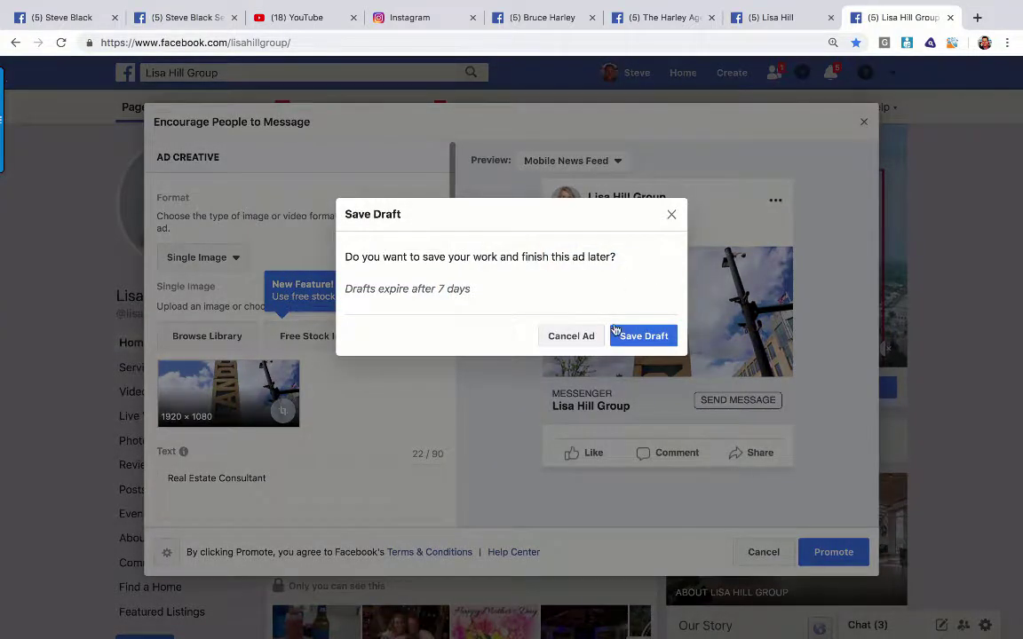
click(671, 215)
click(763, 552)
click(570, 336)
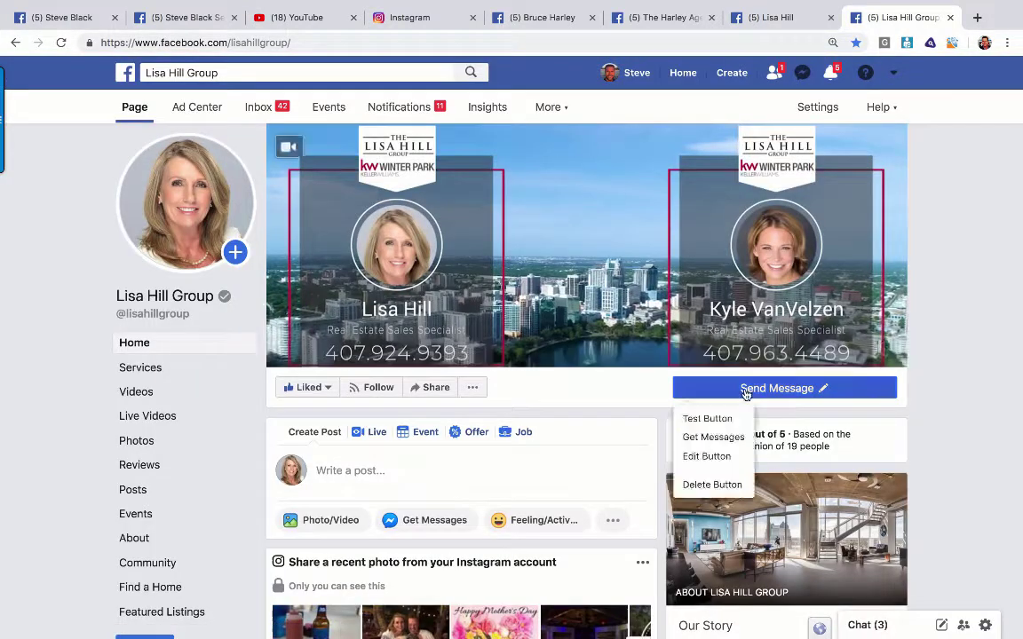
- Check the page's extra options, web address and Write a post area before leaving Facebook
click(475, 390)
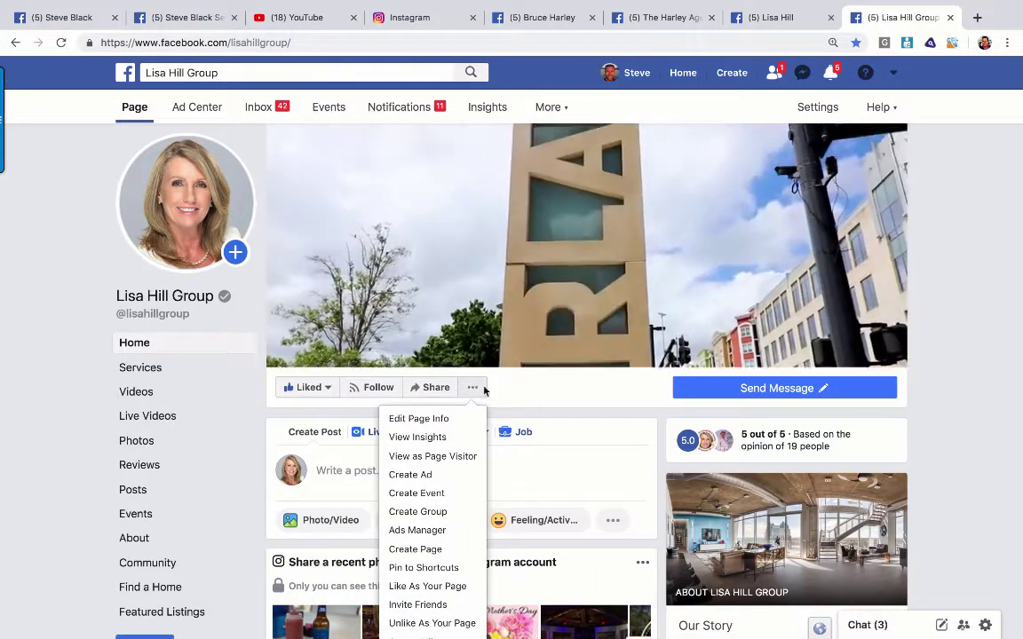
click(542, 409)
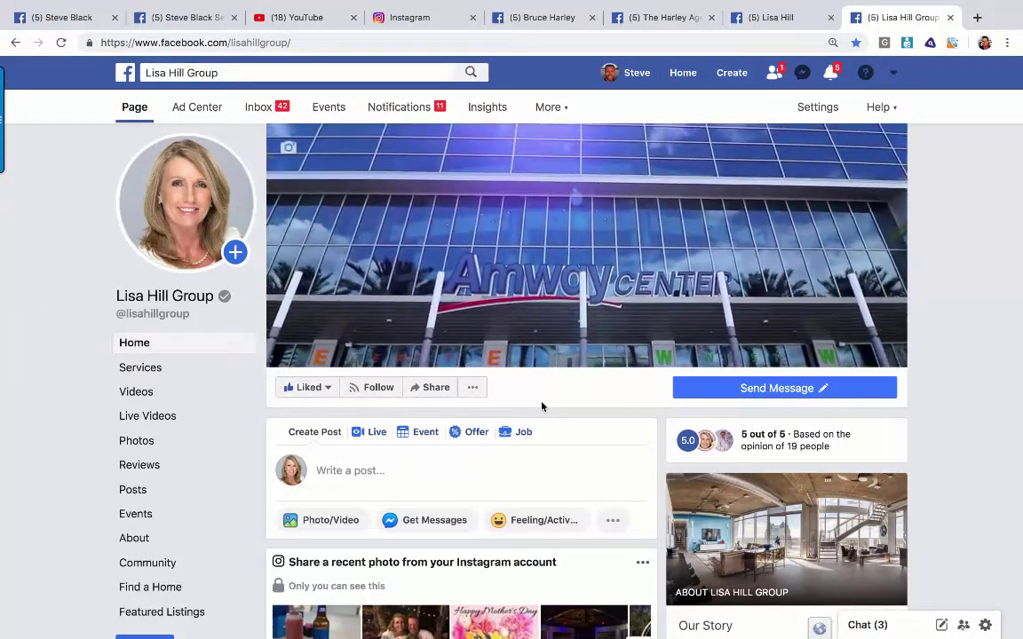
click(314, 42)
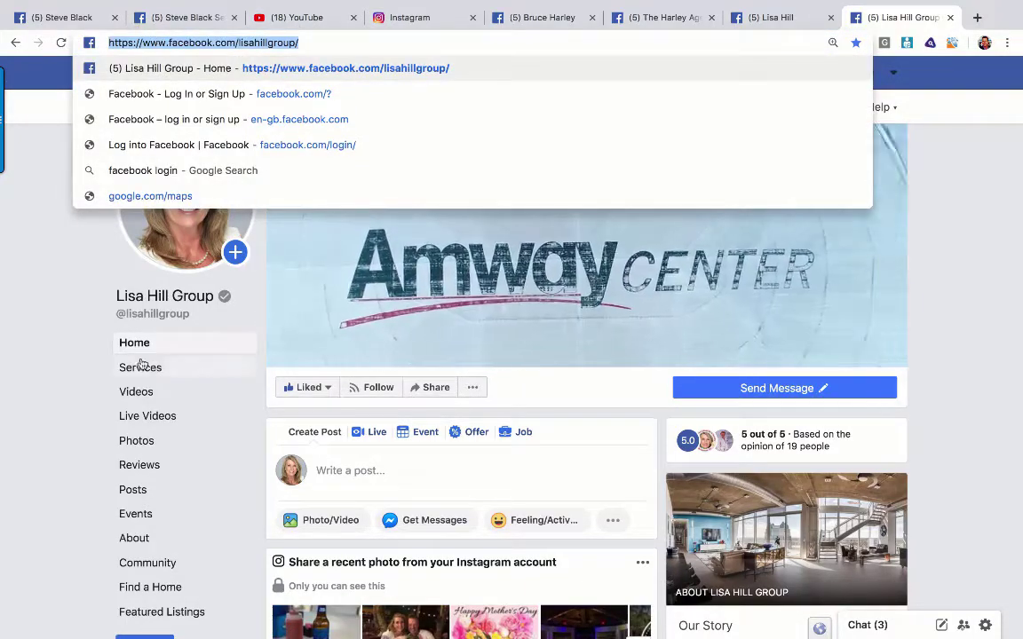
click(531, 487)
click(531, 487)
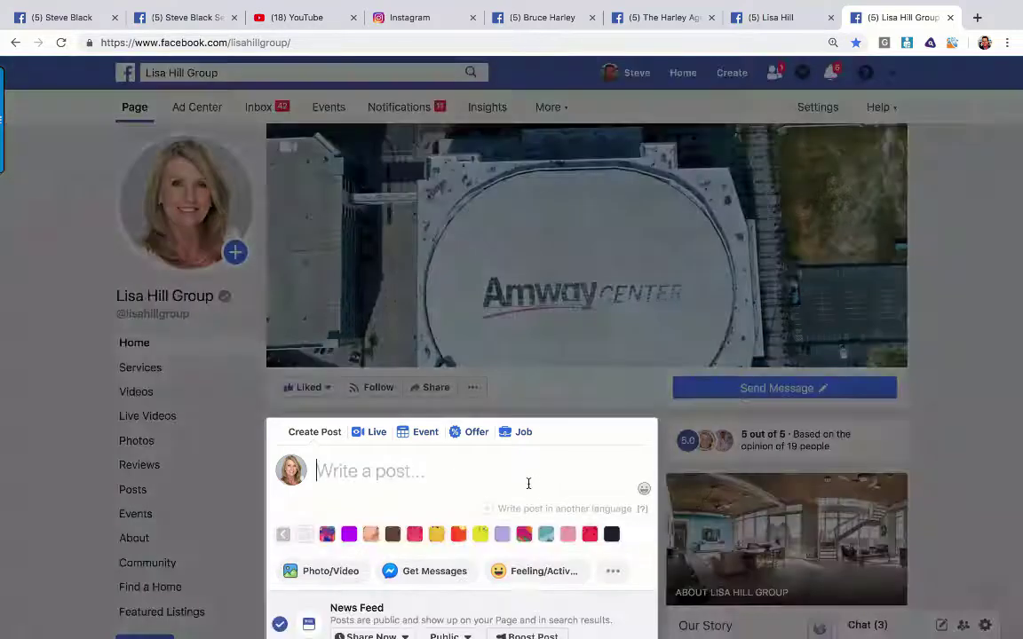
scroll(624, 444, down, 5)
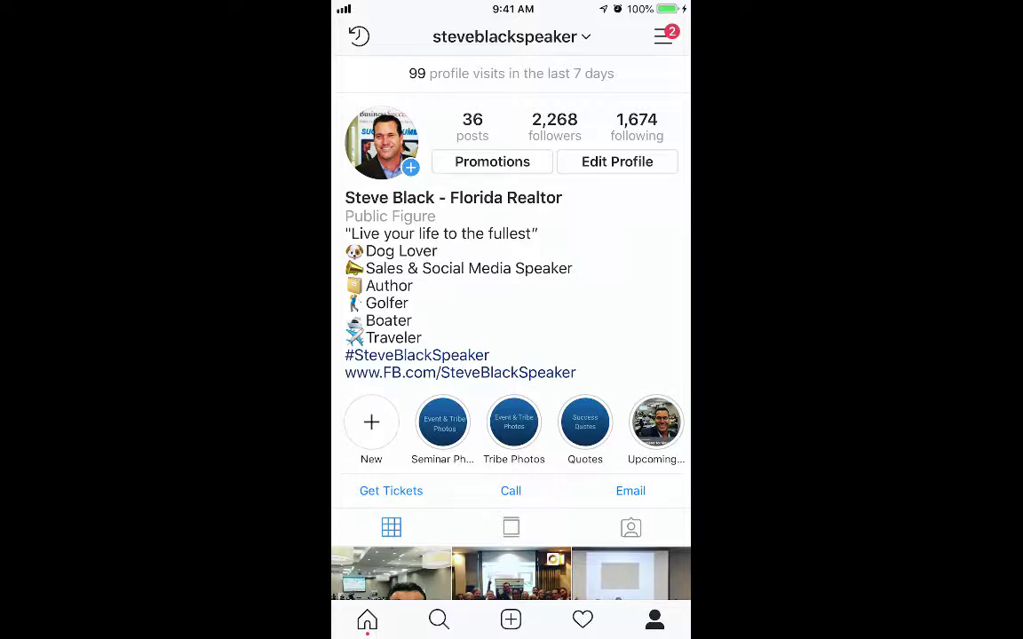
- From the side menu's Settings options, choose Sign up for a Business Profile for the linked Page
click(663, 36)
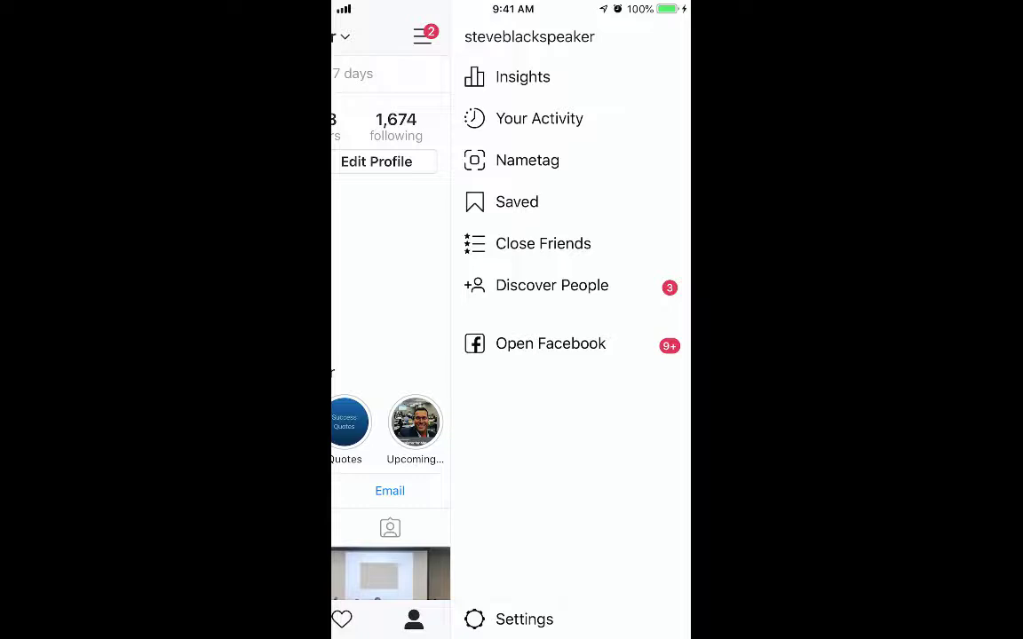
click(524, 619)
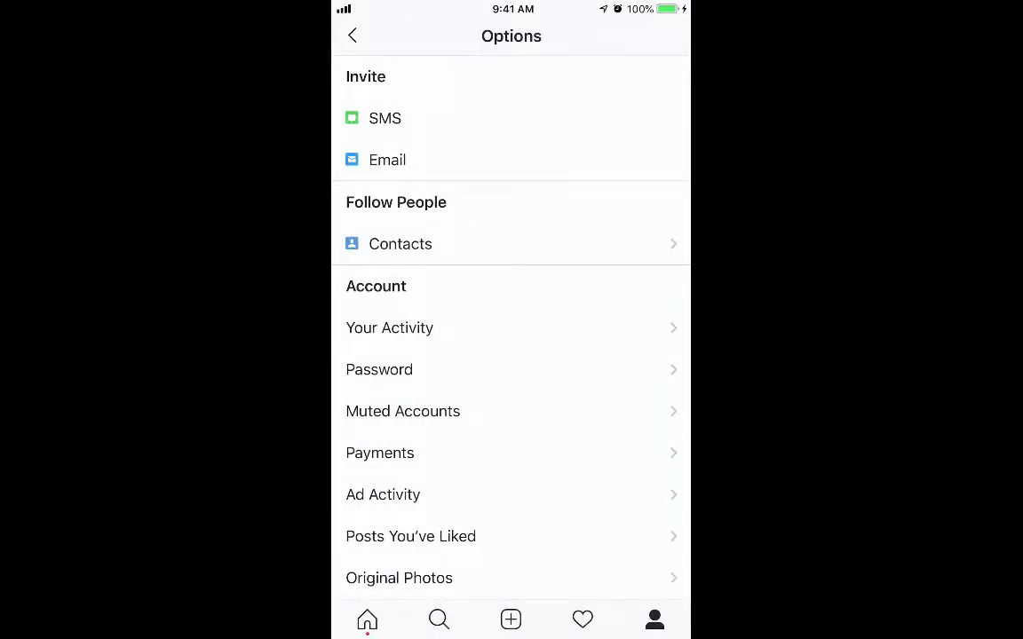
scroll(511, 337, down, 5)
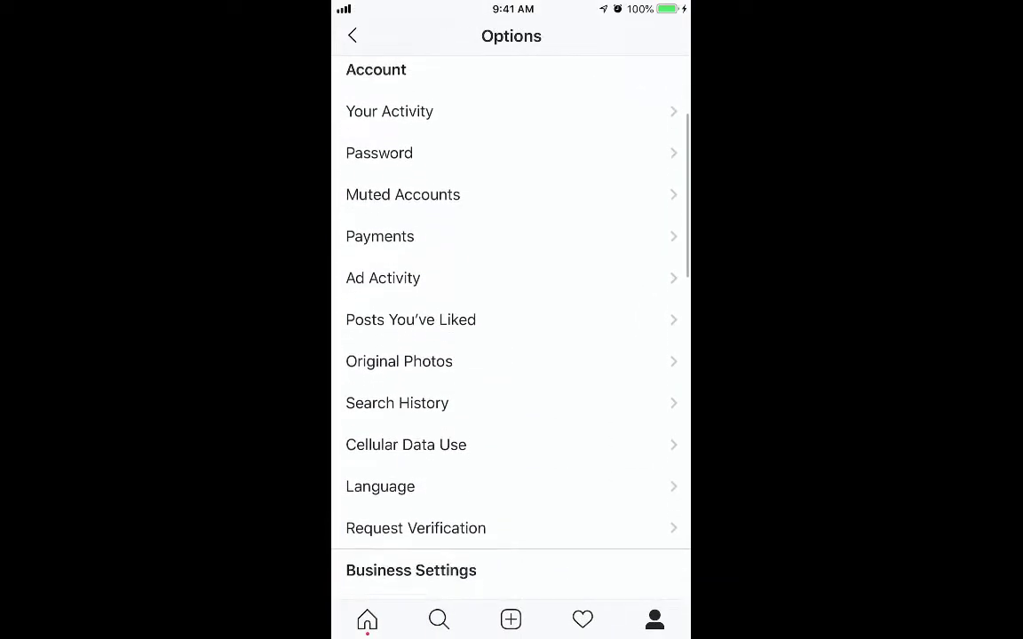
scroll(511, 338, down, 7)
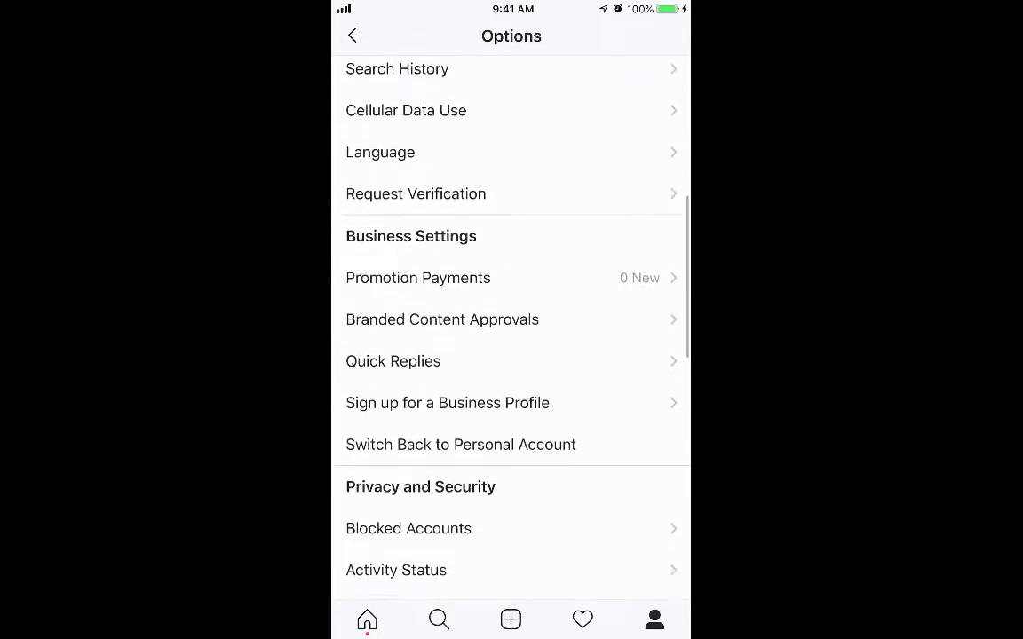
scroll(511, 337, down, 2)
scroll(511, 338, down, 3)
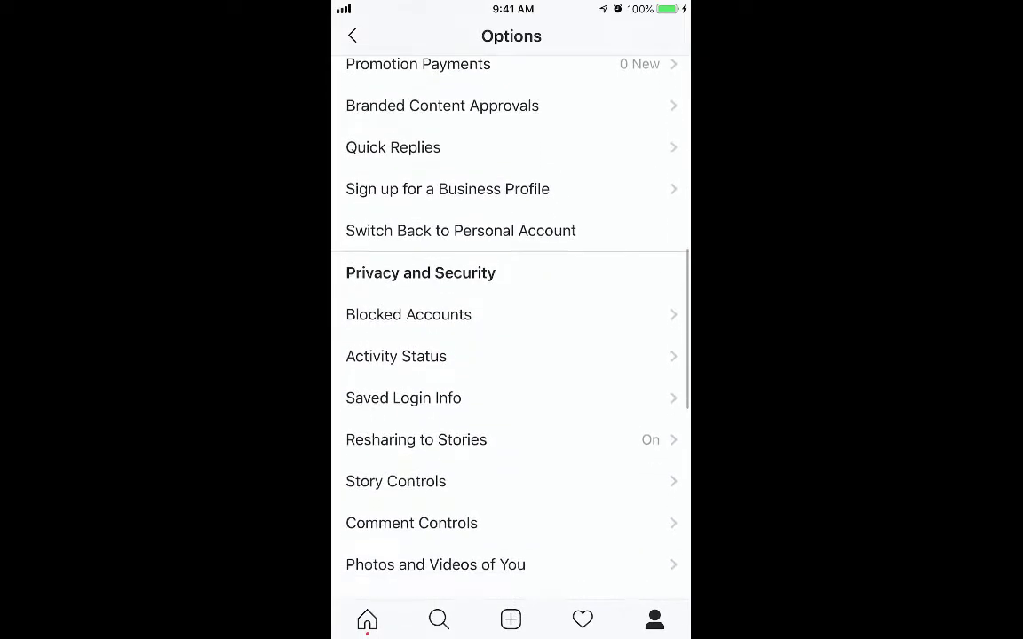
scroll(510, 338, down, 3)
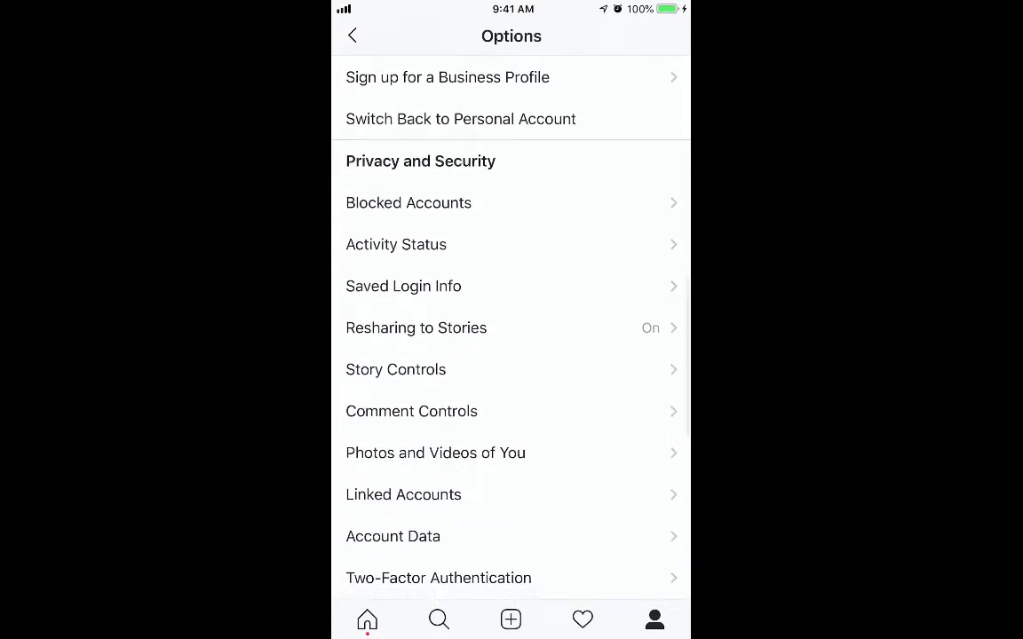
scroll(511, 337, down, 10)
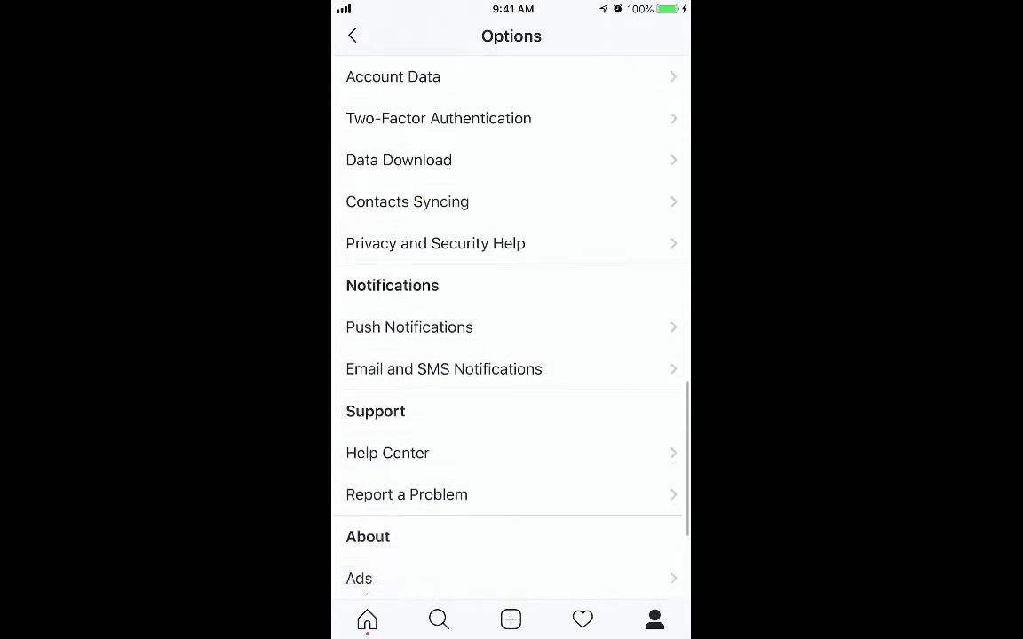
scroll(511, 337, down, 6)
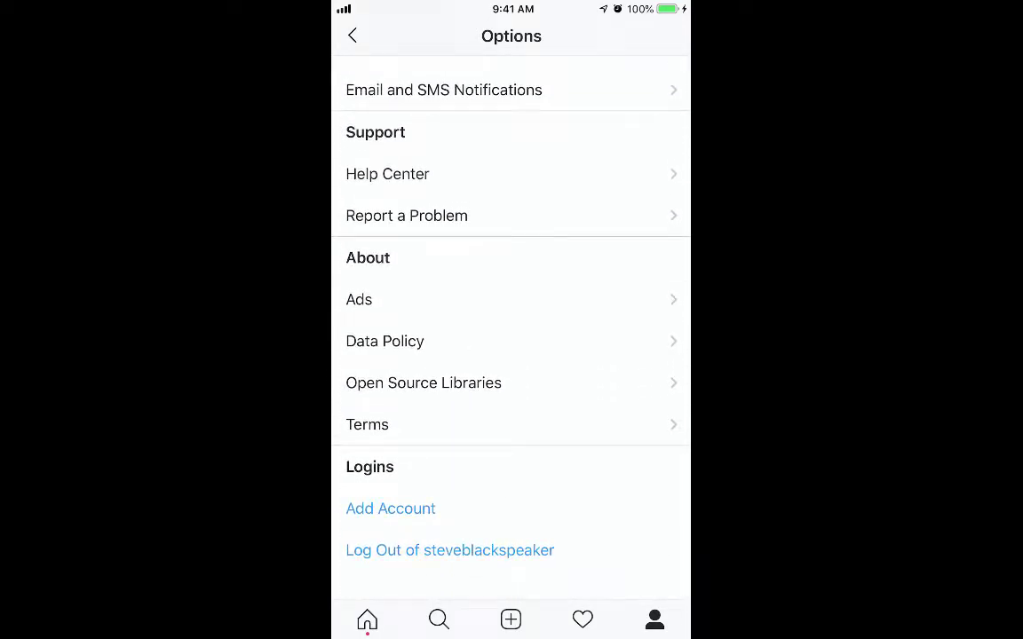
scroll(511, 337, up, 5)
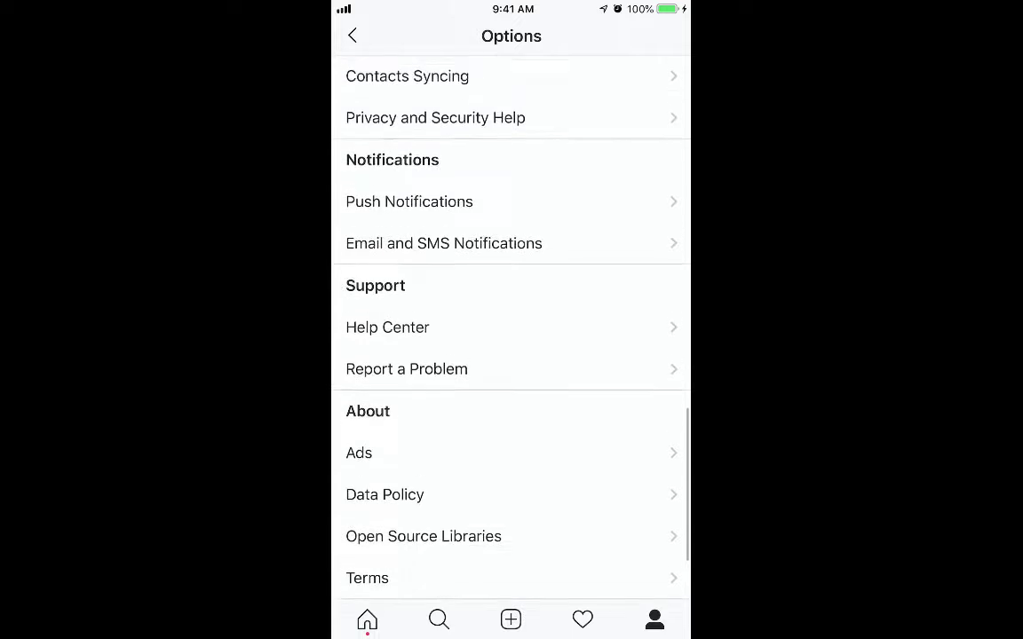
scroll(511, 338, up, 8)
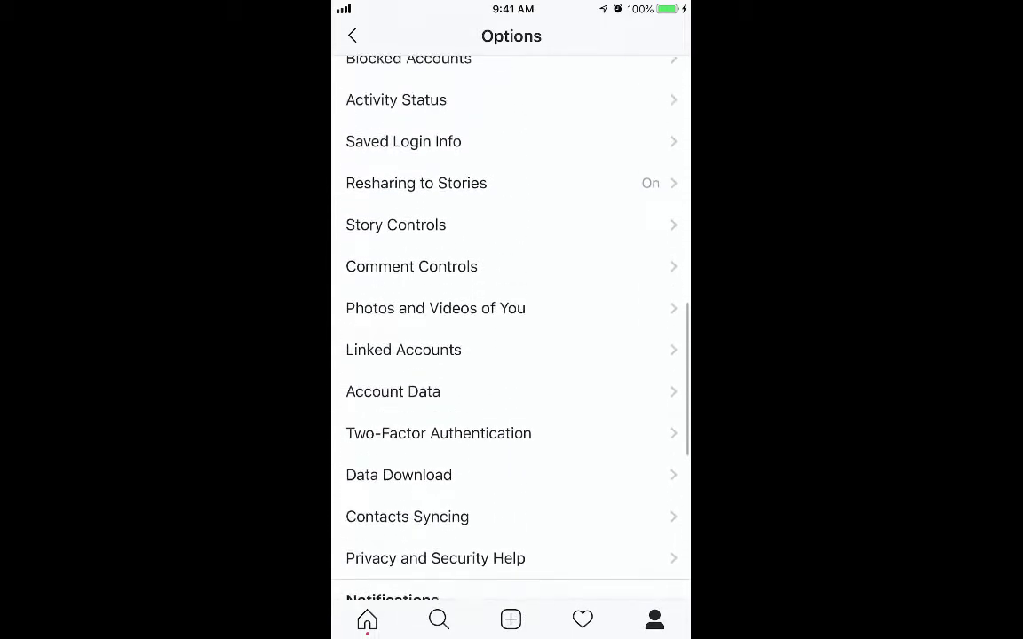
scroll(511, 337, up, 2)
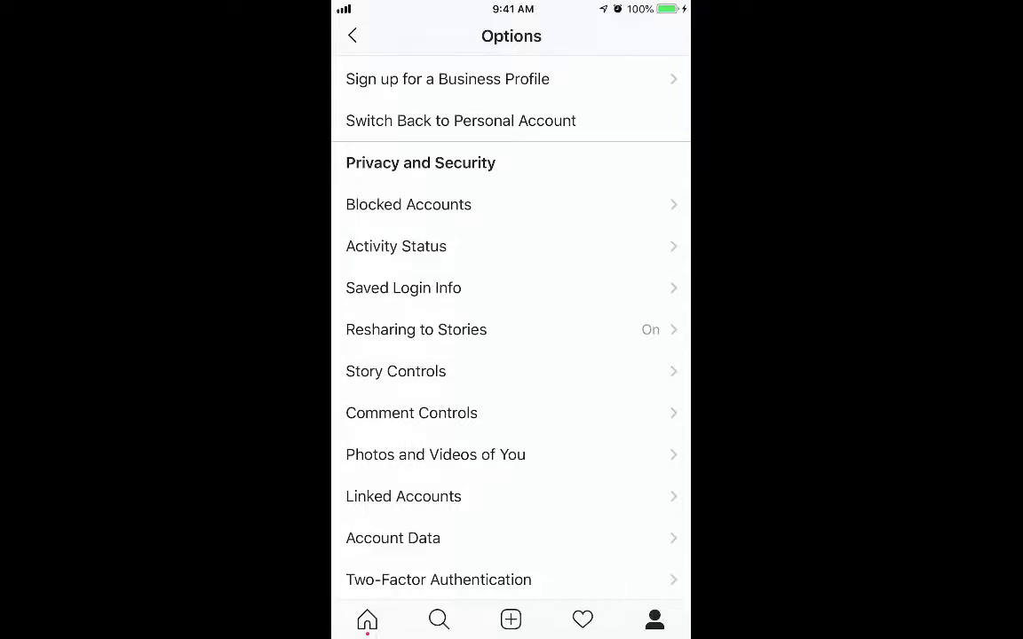
click(448, 79)
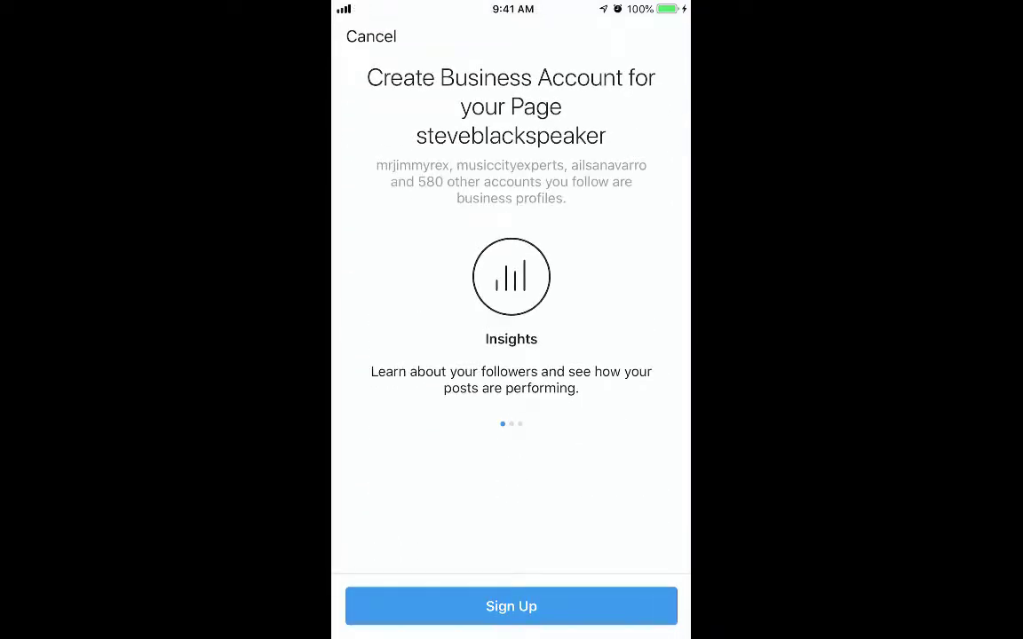
- Begin the business account sign-up, cancel it, and go back to the realtor's profile
click(510, 607)
click(372, 37)
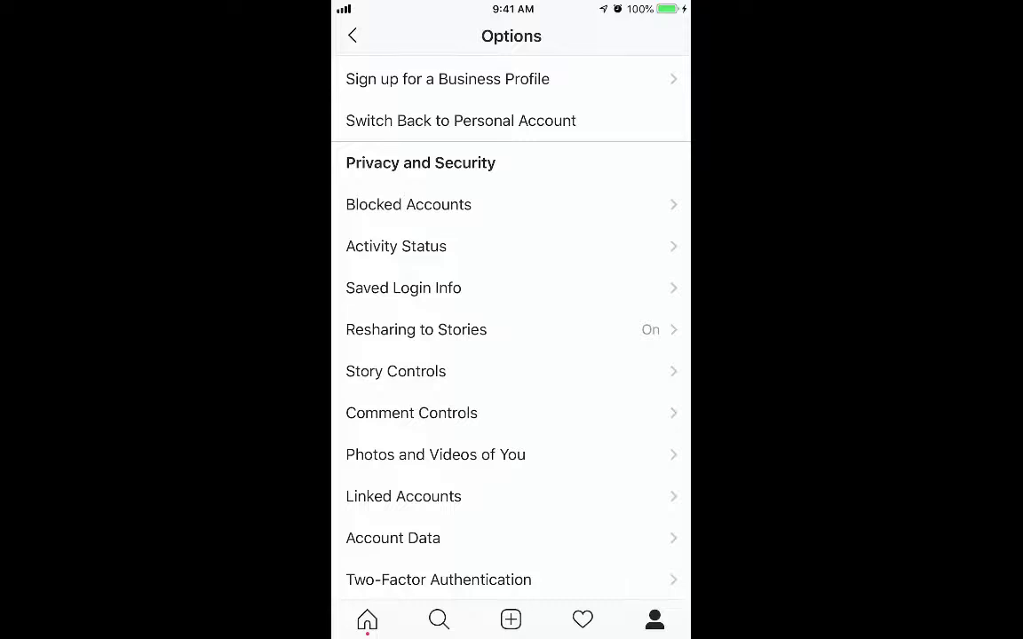
click(352, 35)
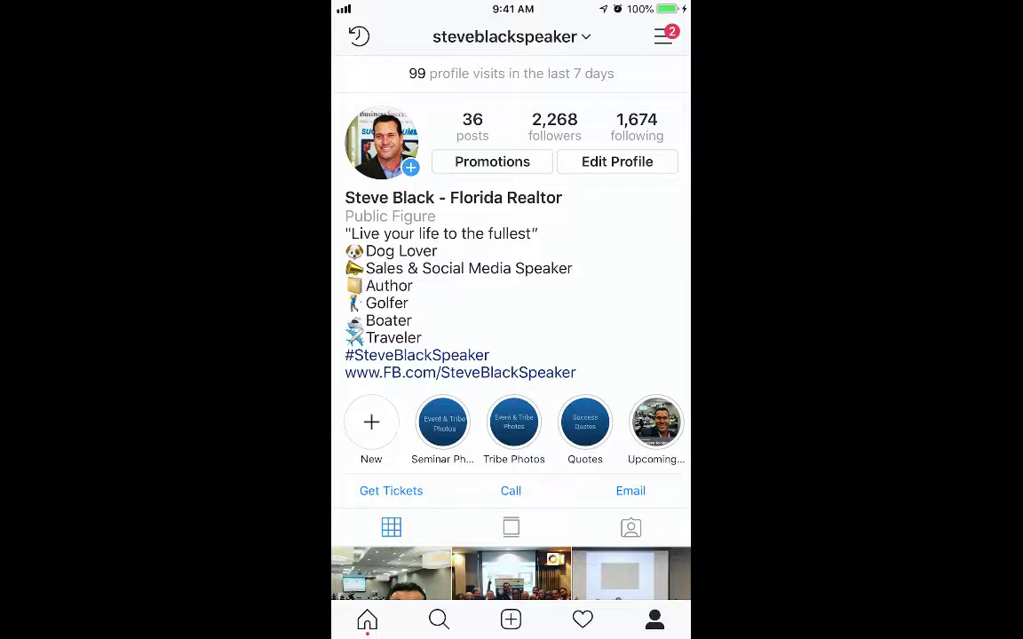
- Check the linked Facebook Page under Business Information in Edit Profile, then save with Done
click(617, 162)
scroll(511, 356, down, 5)
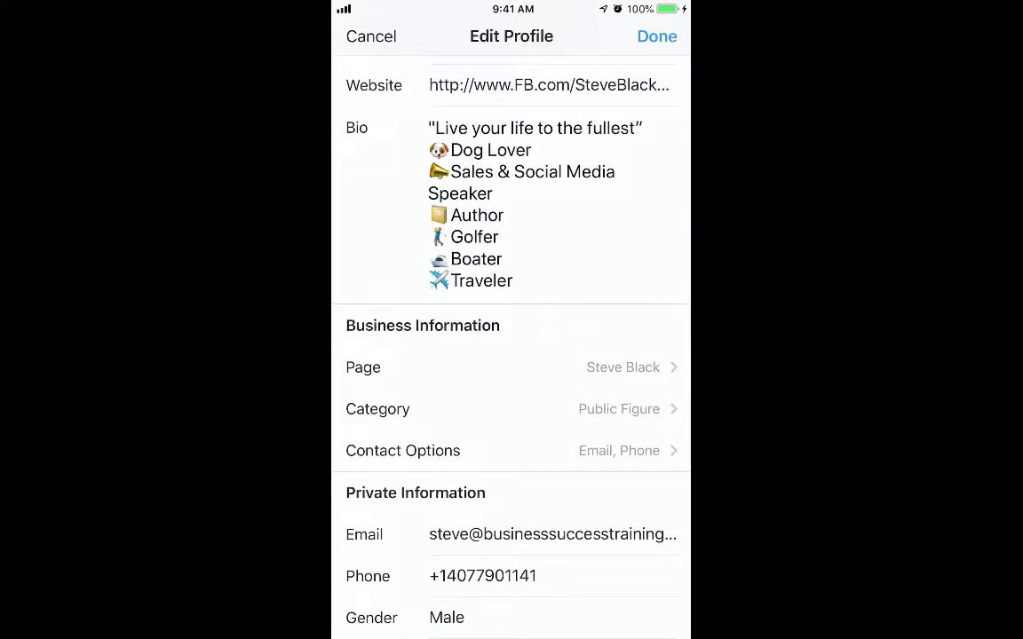
click(512, 367)
click(658, 36)
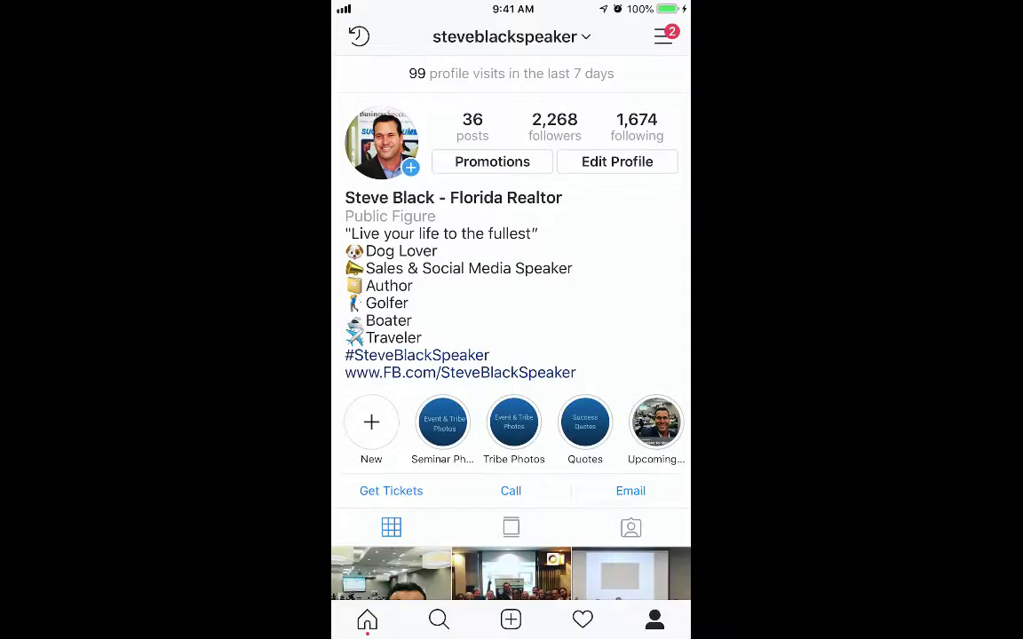
click(664, 36)
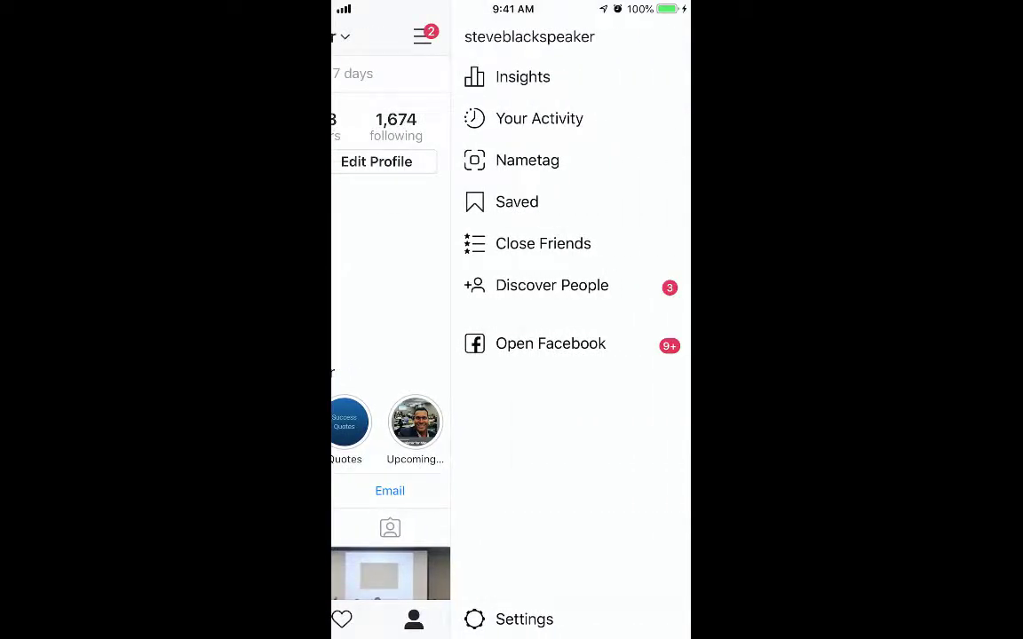
- View the Facebook settings under Linked Accounts, then back out to the business profile
click(524, 619)
scroll(511, 338, down, 5)
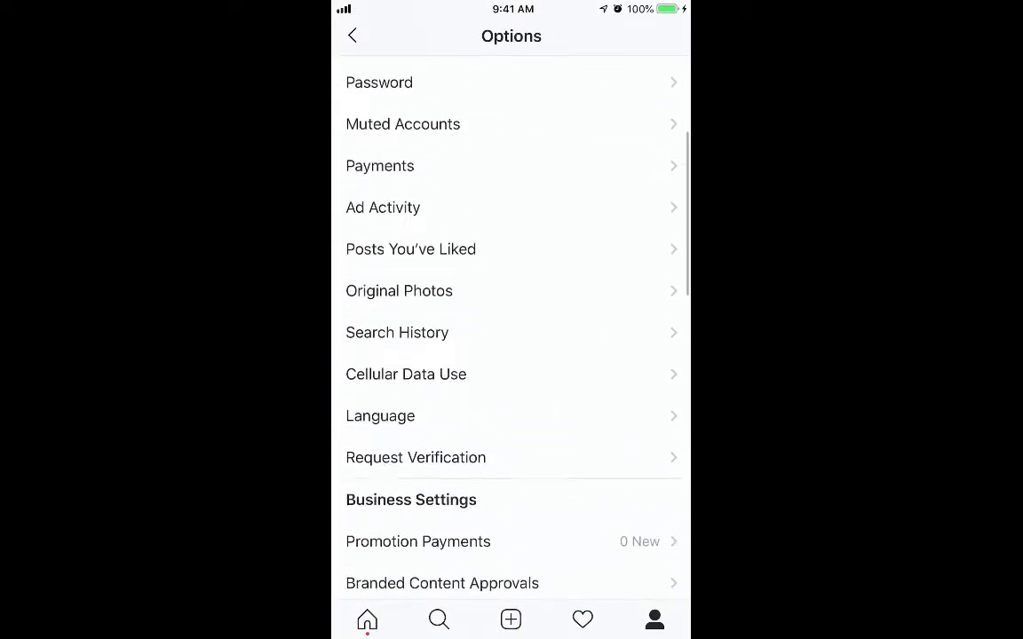
scroll(511, 338, down, 5)
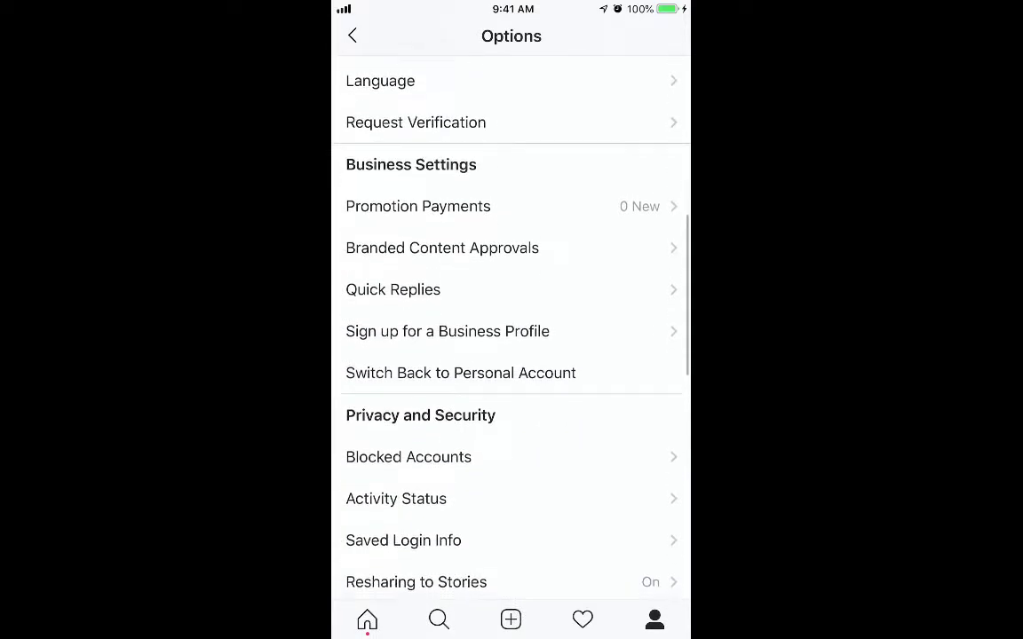
scroll(511, 337, down, 3)
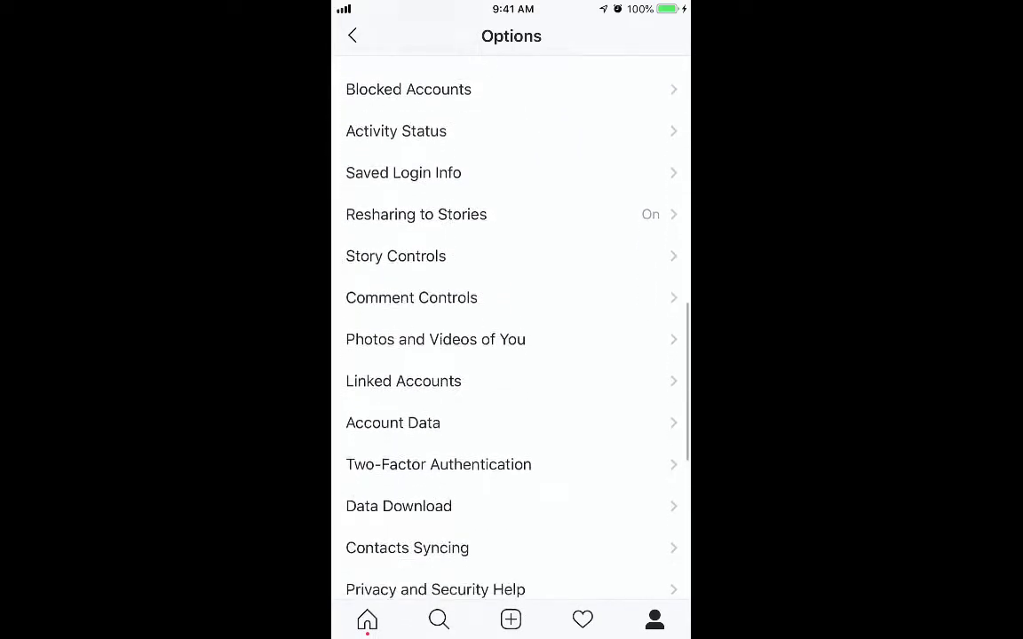
click(402, 381)
click(416, 82)
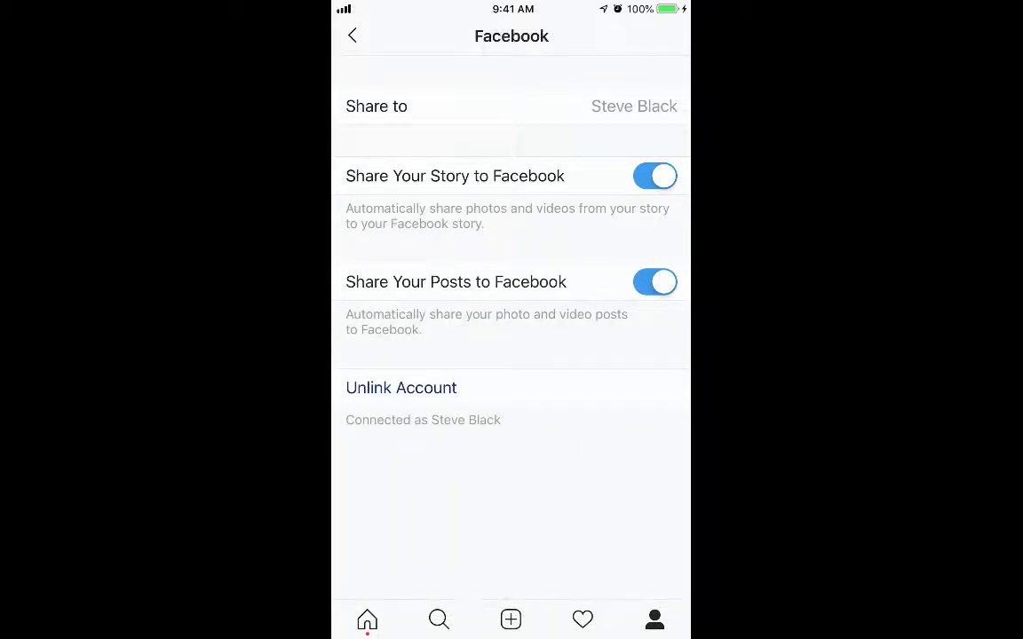
click(352, 35)
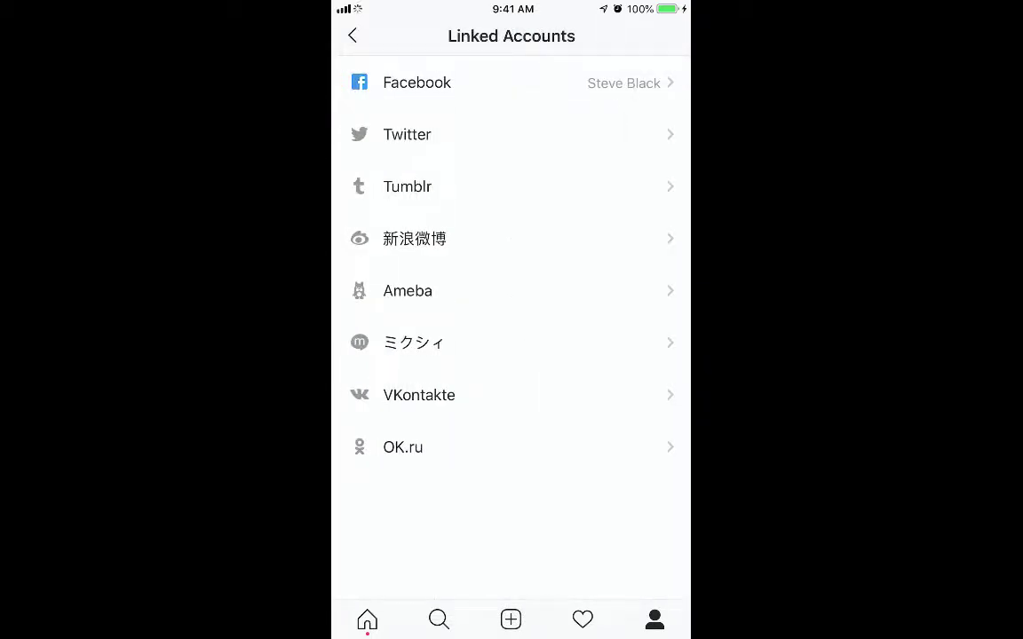
click(352, 35)
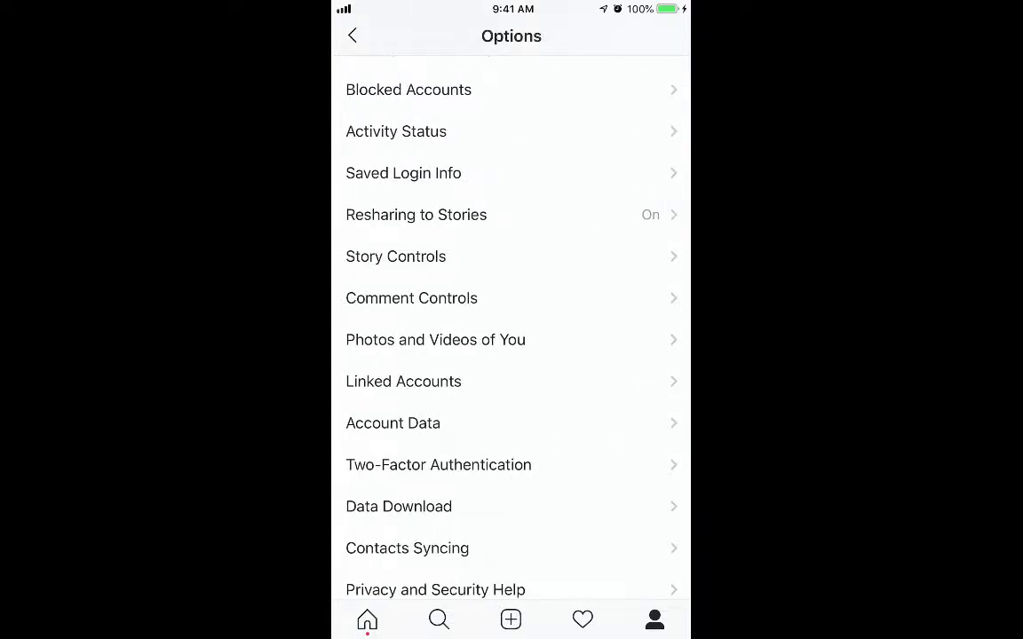
click(351, 35)
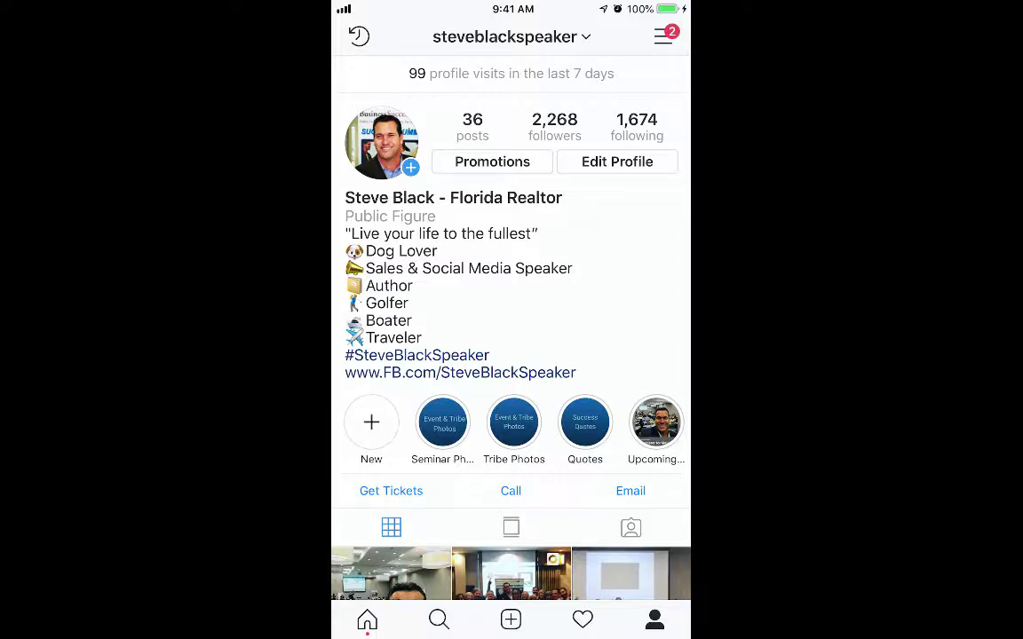
- Open Edit Profile from the realtor's business profile page
click(617, 162)
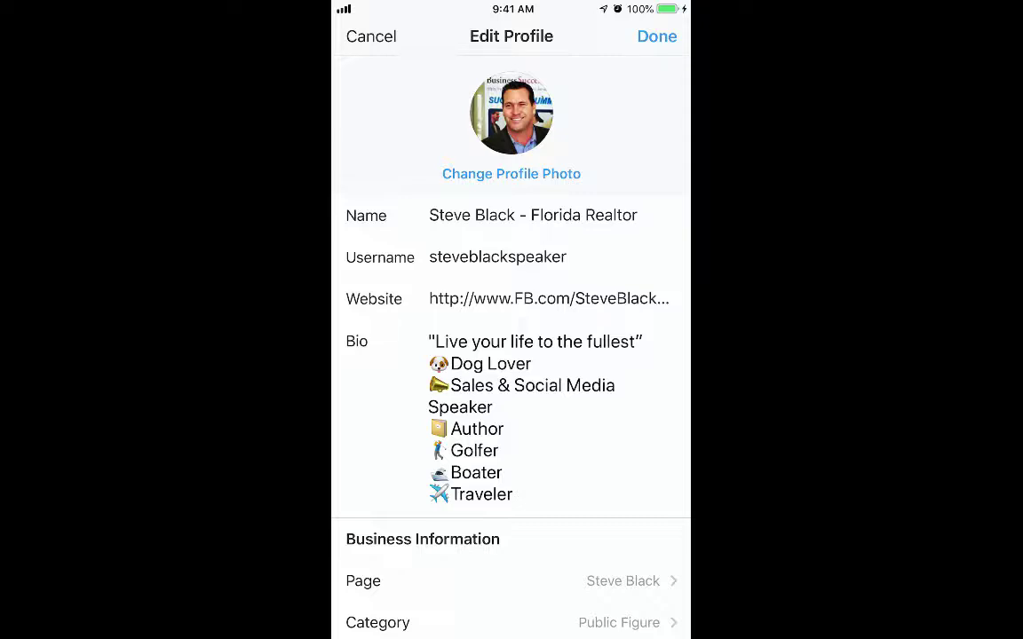
- Replace 'Florida' with 'Orlando' in the display name, then review the username and website fields
click(533, 215)
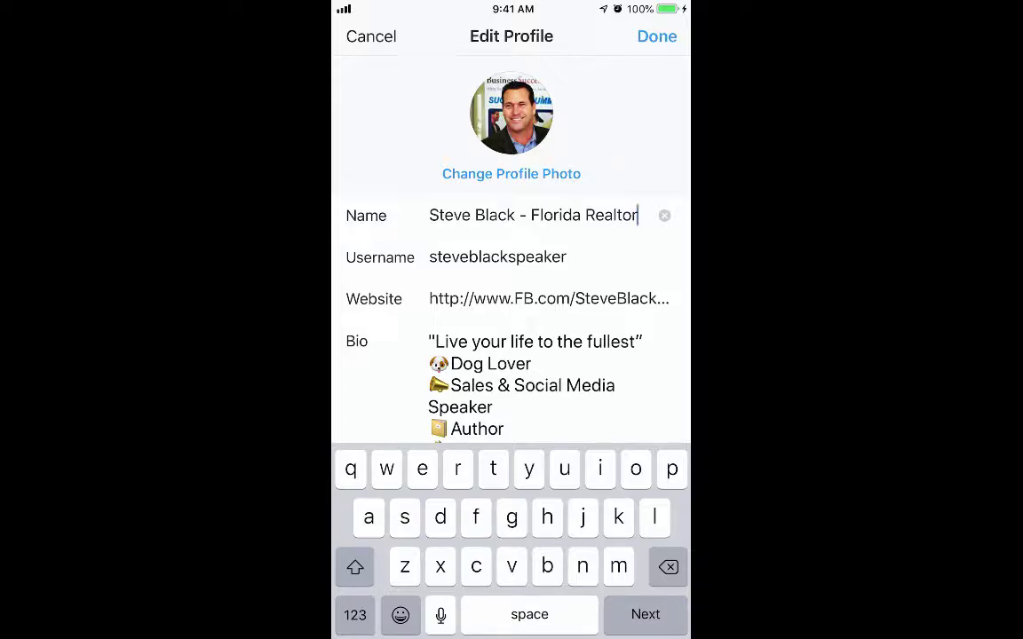
click(582, 215)
key(BackSpace)
key(BackSpace)
key(BackSpace)
key(BackSpace)
key(BackSpace)
key(BackSpace)
key(BackSpace)
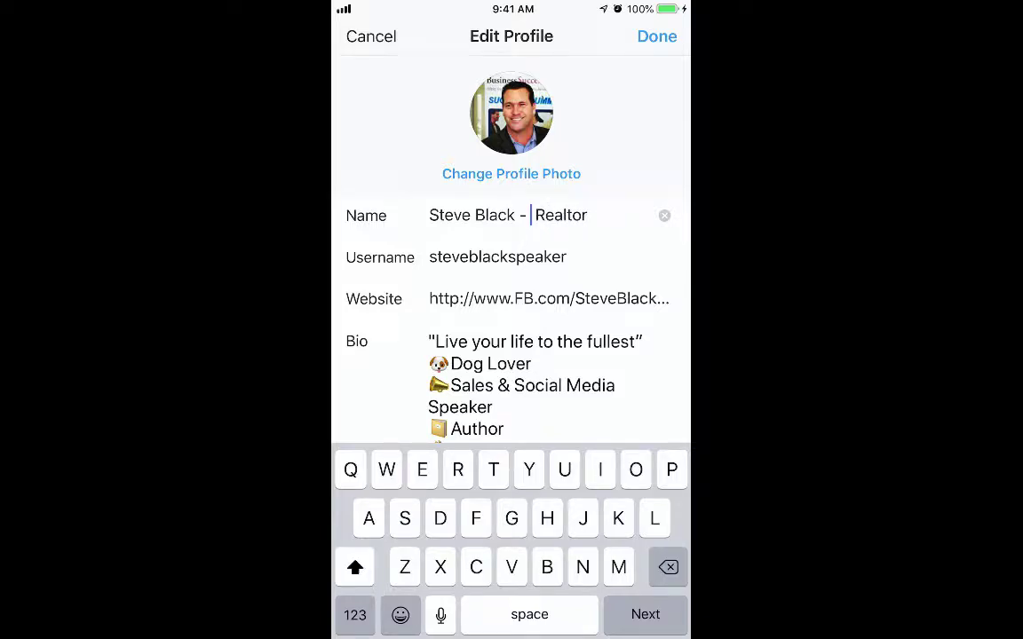
text(Orl )
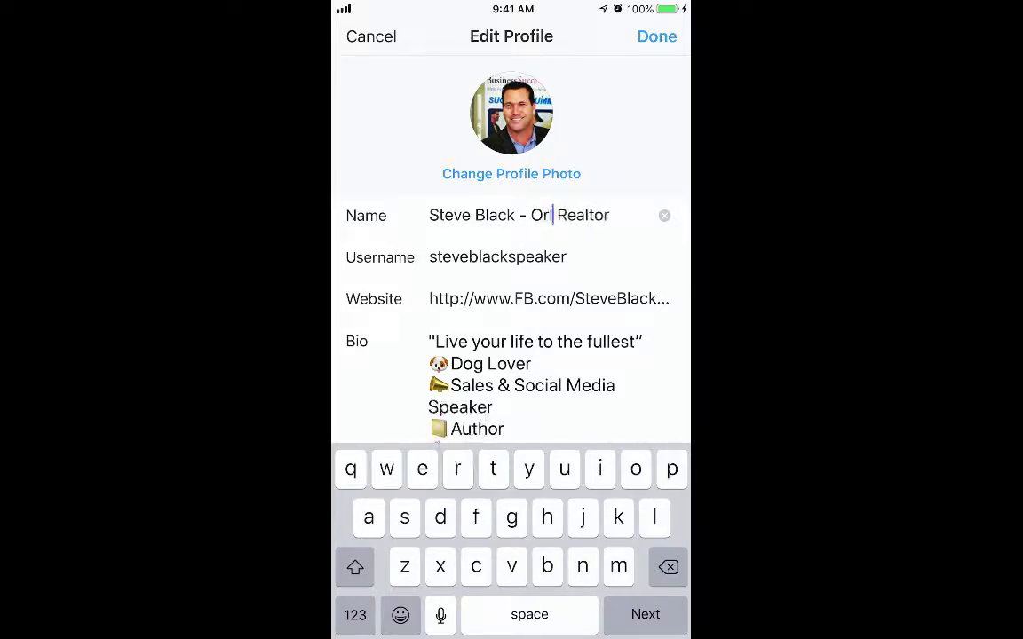
text(ando)
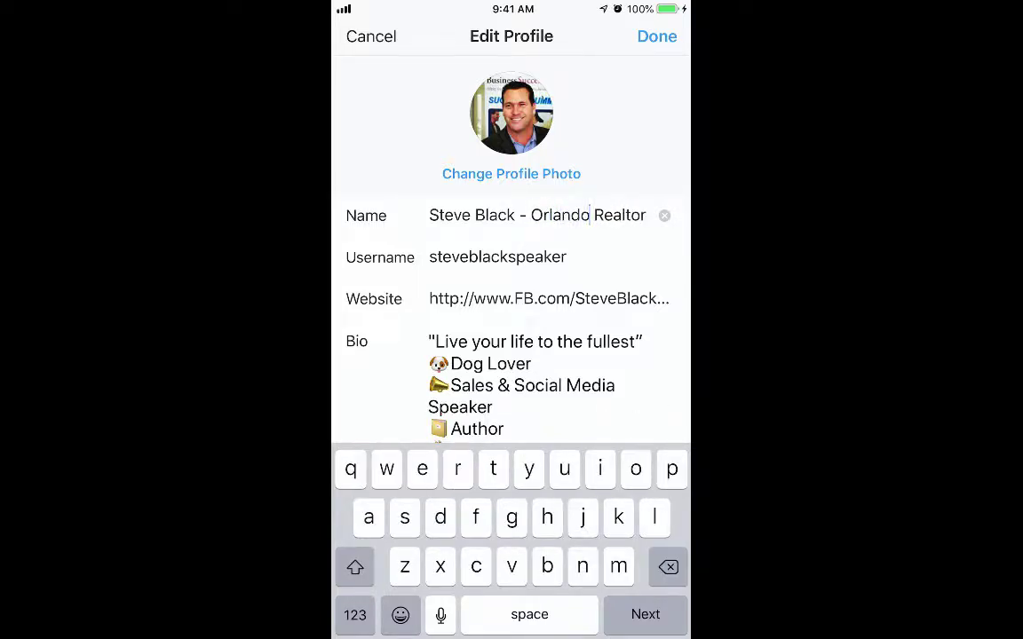
click(590, 215)
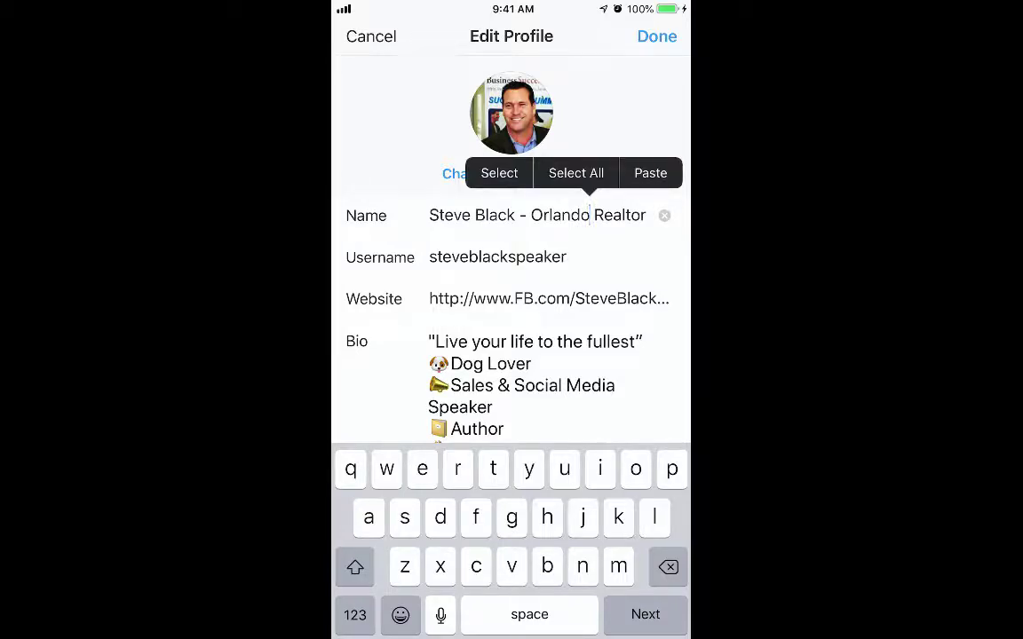
click(647, 214)
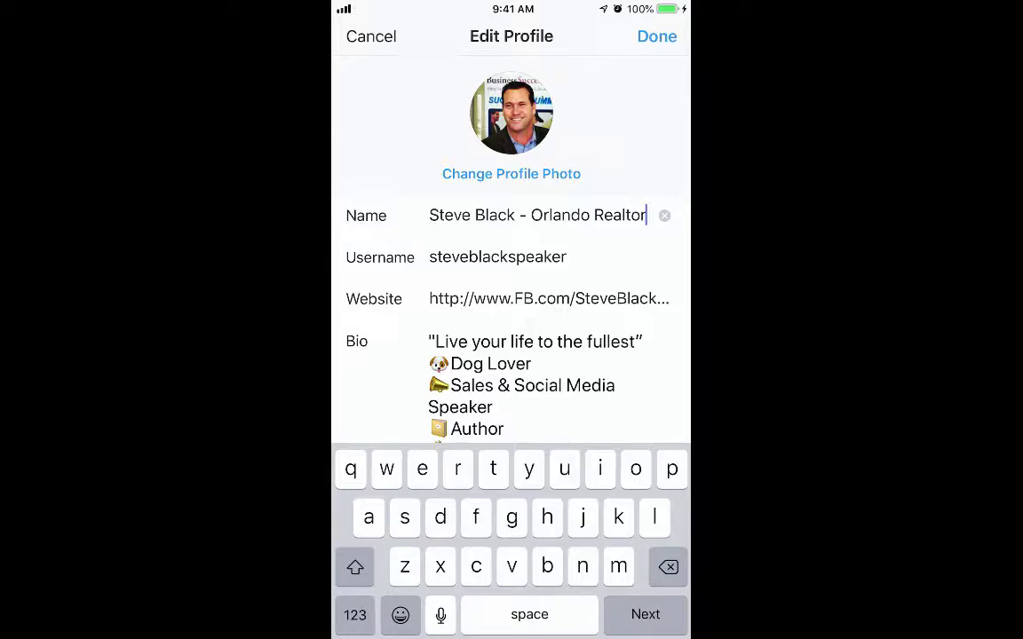
click(566, 257)
click(646, 298)
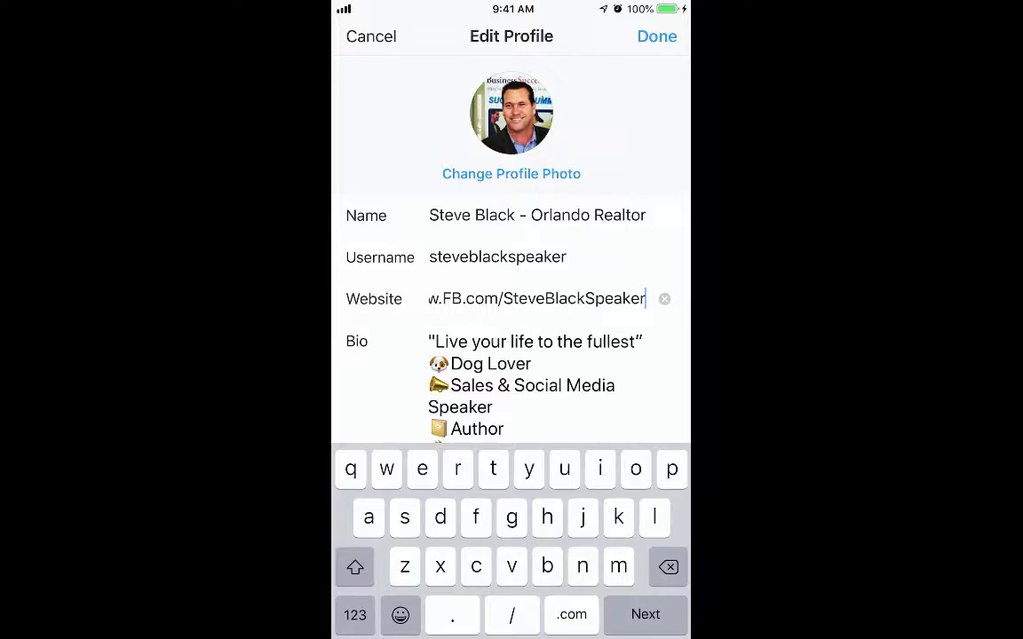
scroll(511, 355, down, 2)
- Select all of the emoji bio text in the Bio editor and copy it
click(512, 320)
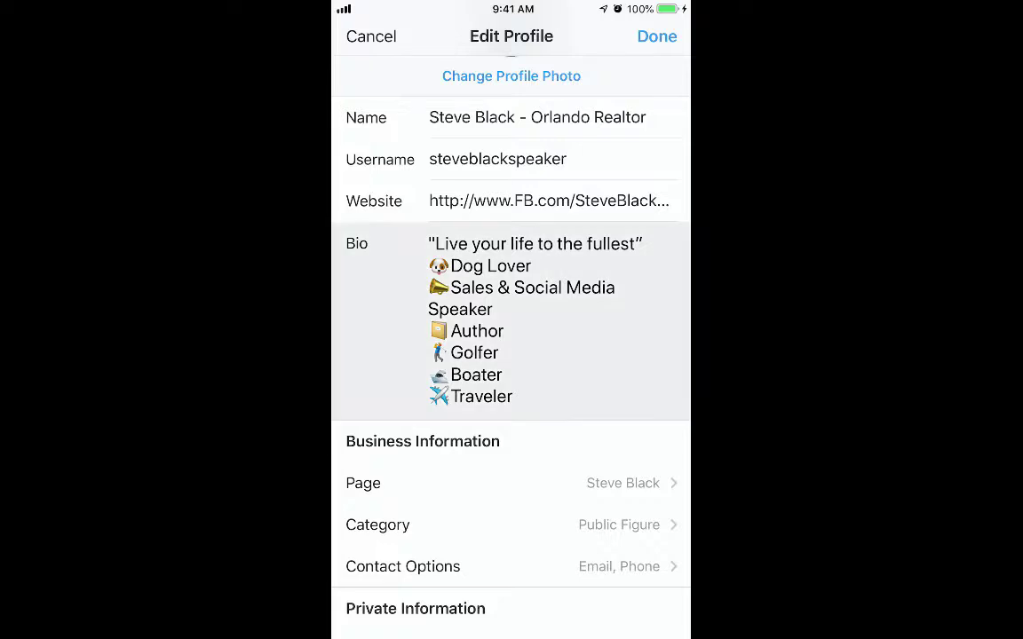
click(407, 114)
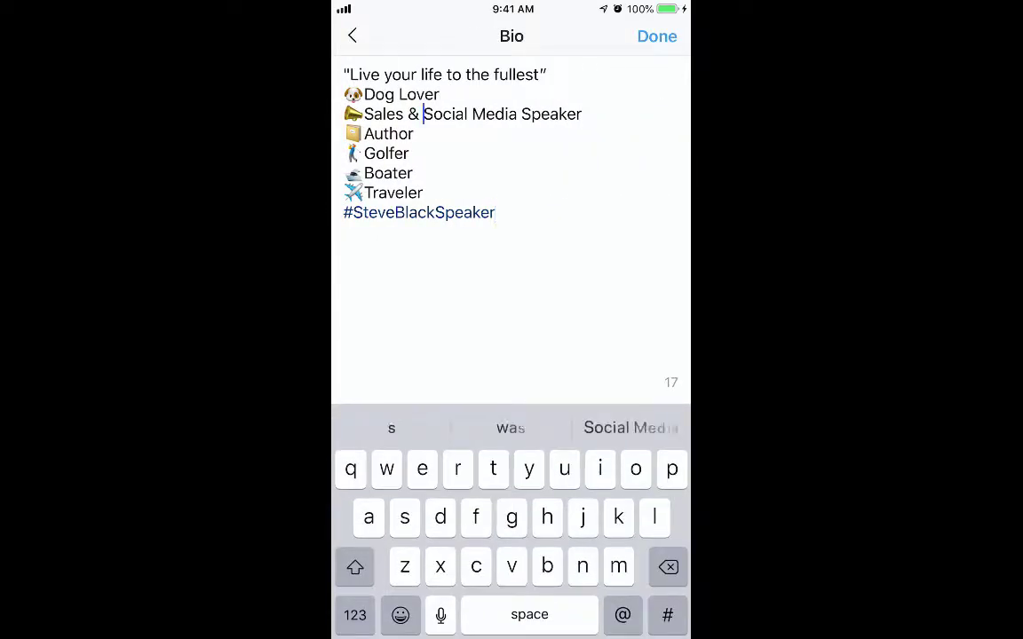
click(407, 114)
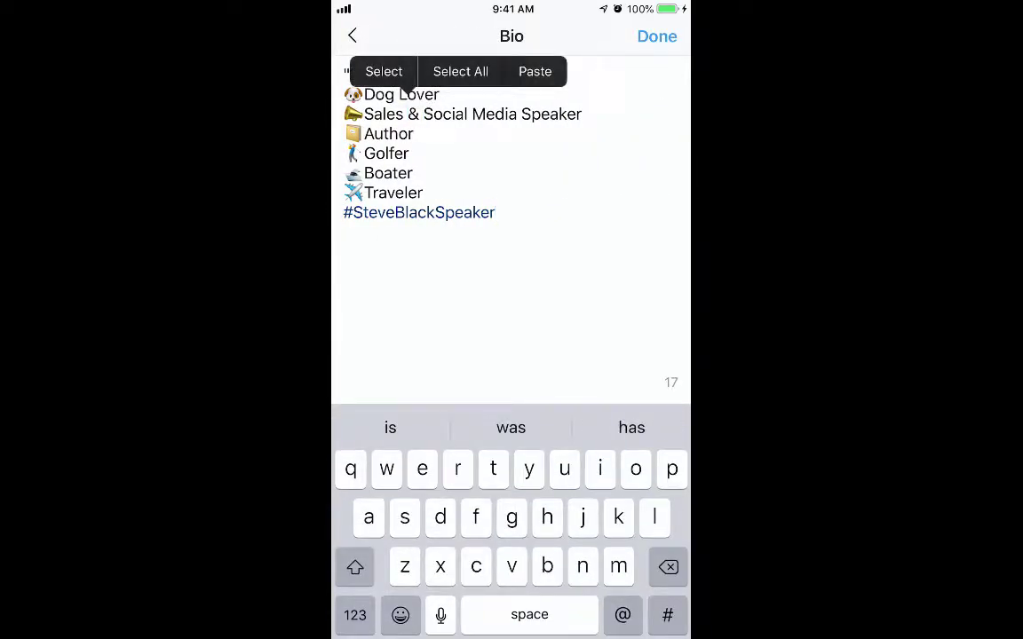
click(460, 71)
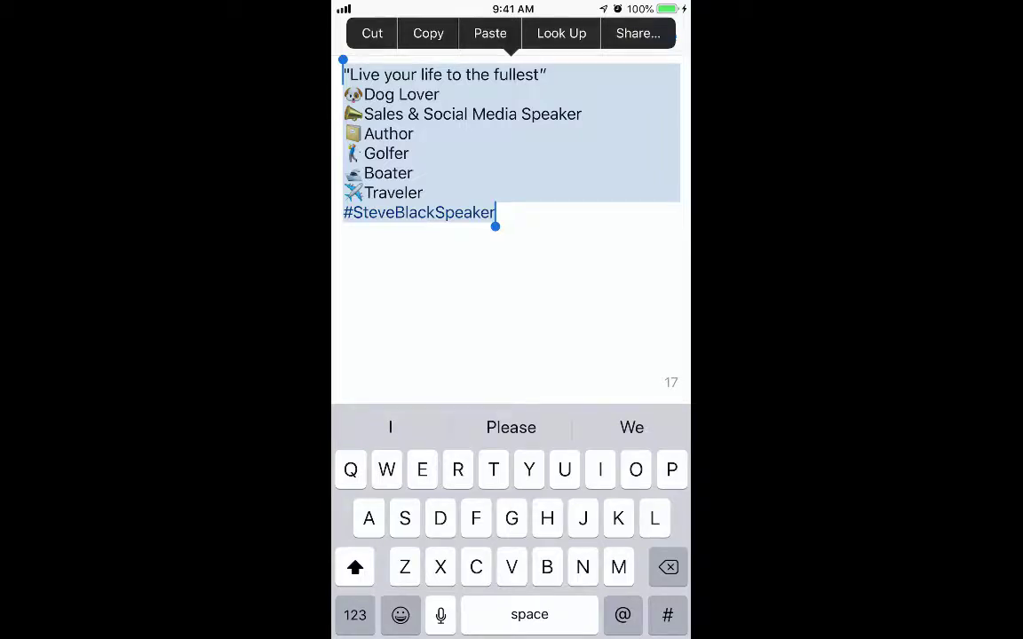
click(428, 33)
- Switch to Notes and open the 'Live your life to the fullest' bio note
key(super)
key(super)
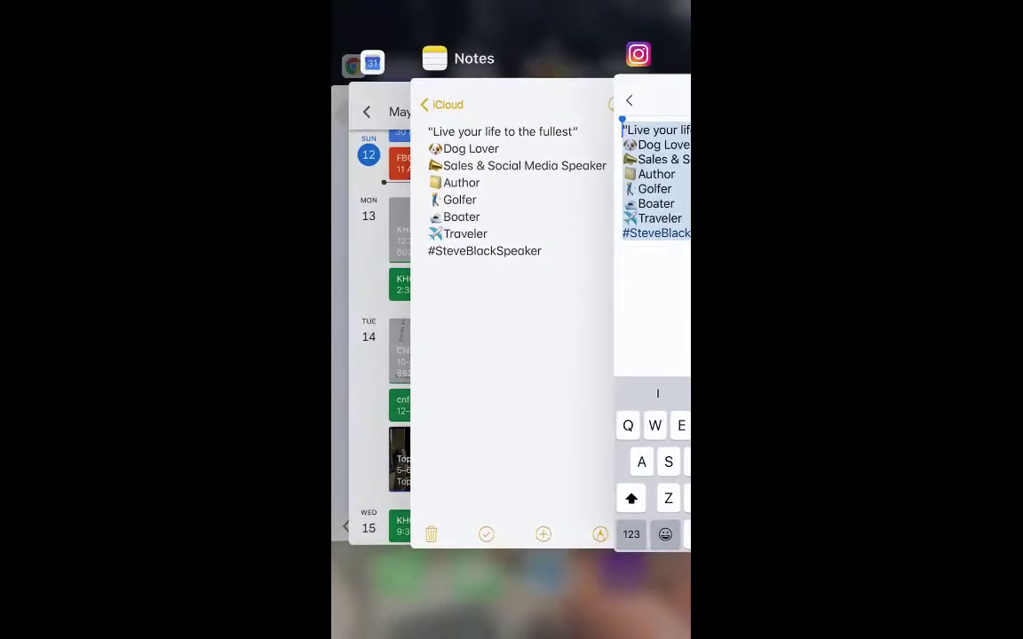
click(512, 302)
click(375, 37)
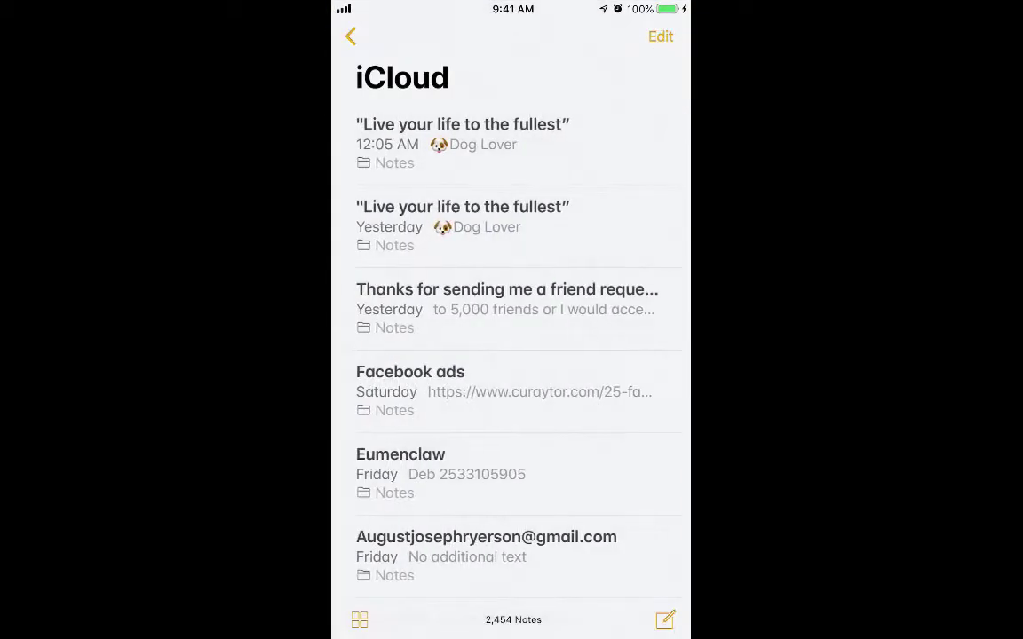
click(444, 218)
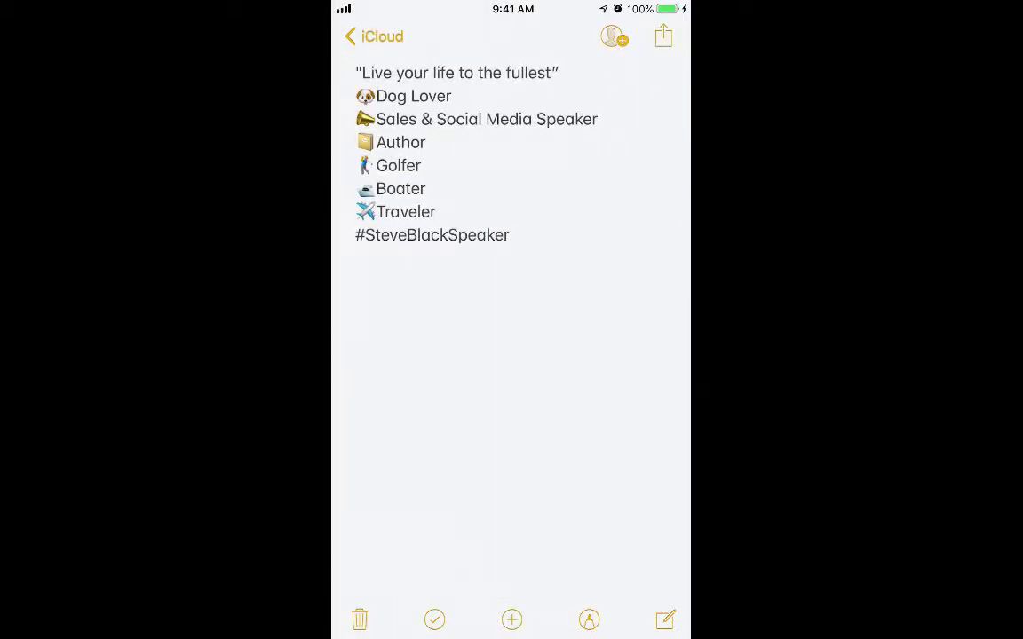
- Join the Sales, Author, Golfer, Boater and hashtag lines onto the preceding lines
click(359, 119)
key(BackSpace)
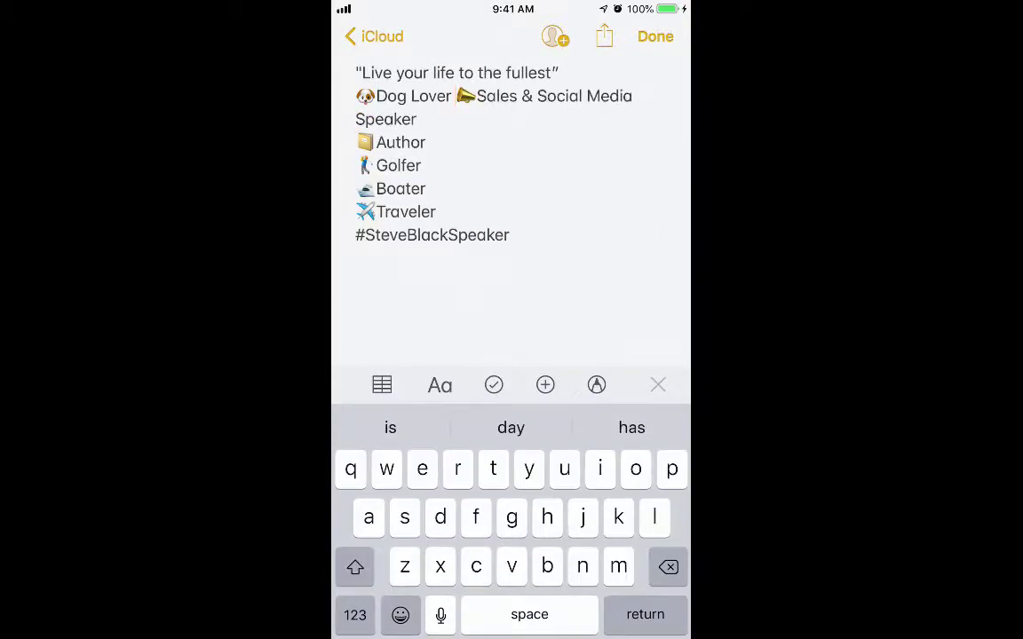
click(358, 142)
key(BackSpace)
click(358, 142)
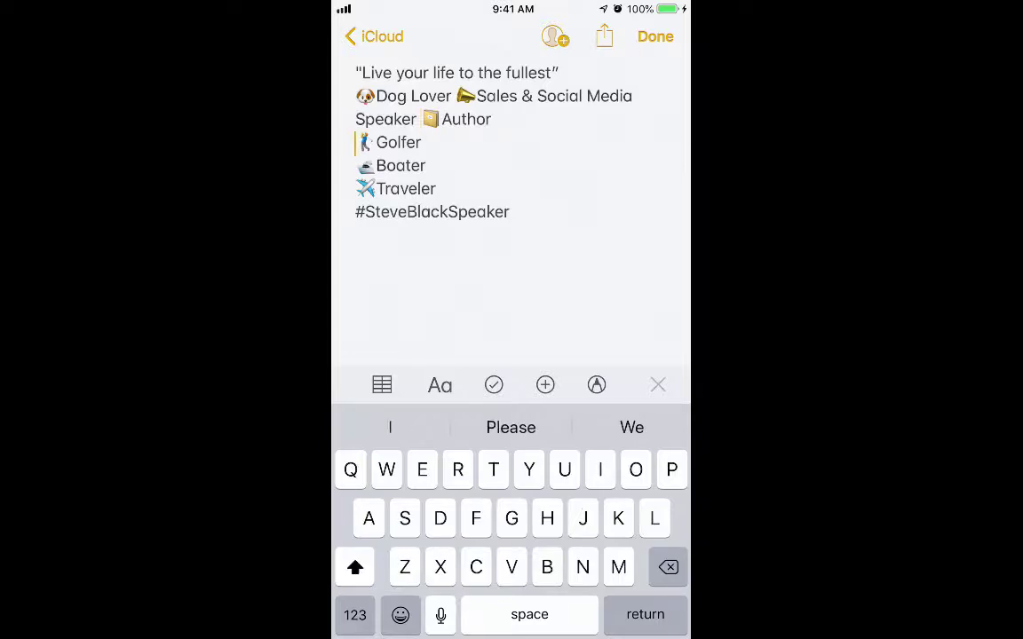
key(BackSpace)
click(358, 142)
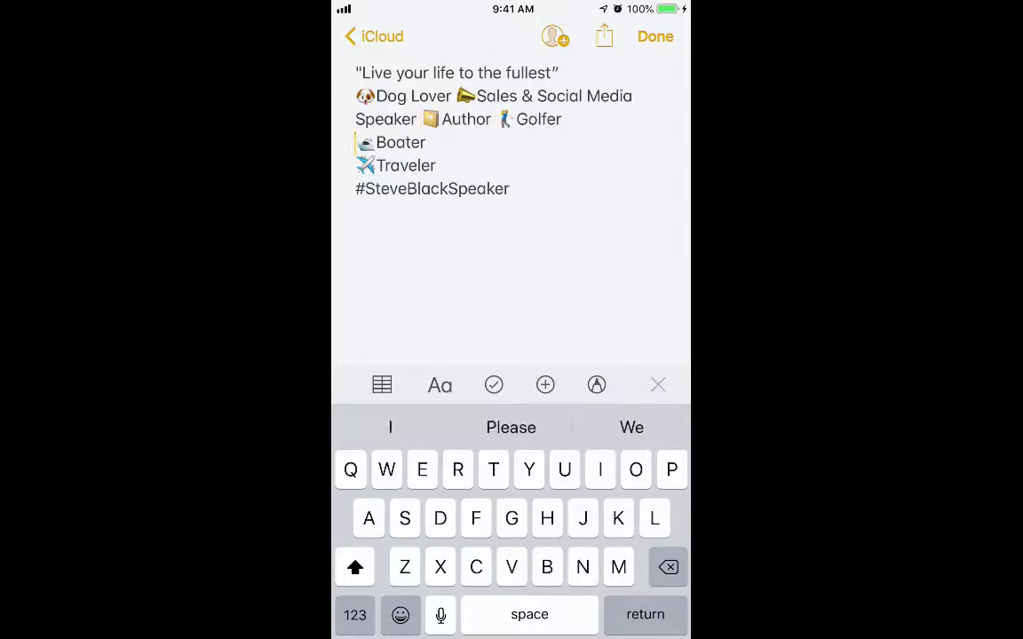
key(BackSpace)
click(358, 143)
click(358, 142)
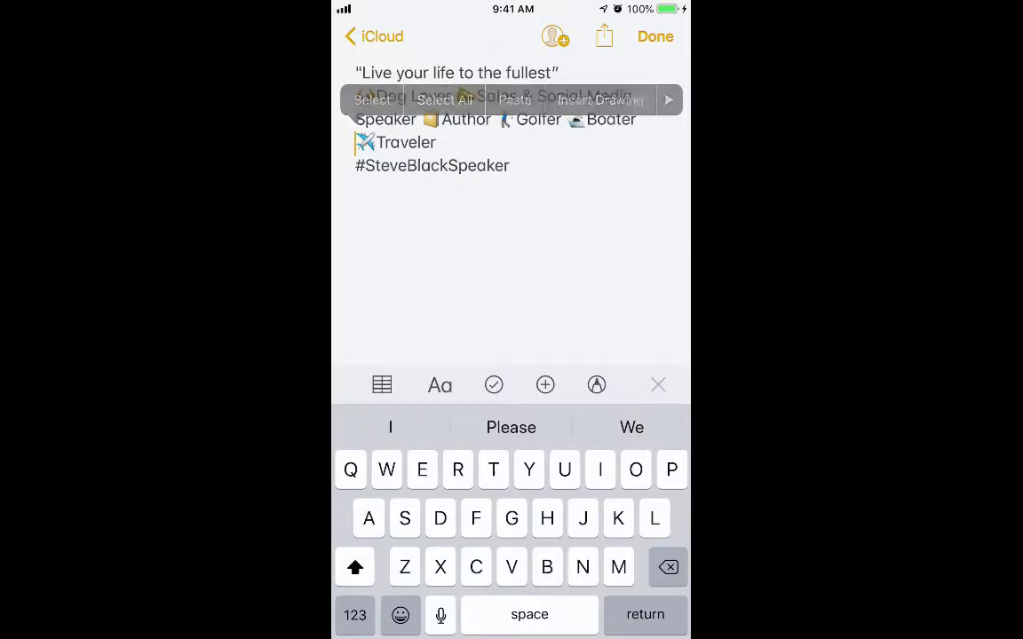
click(509, 166)
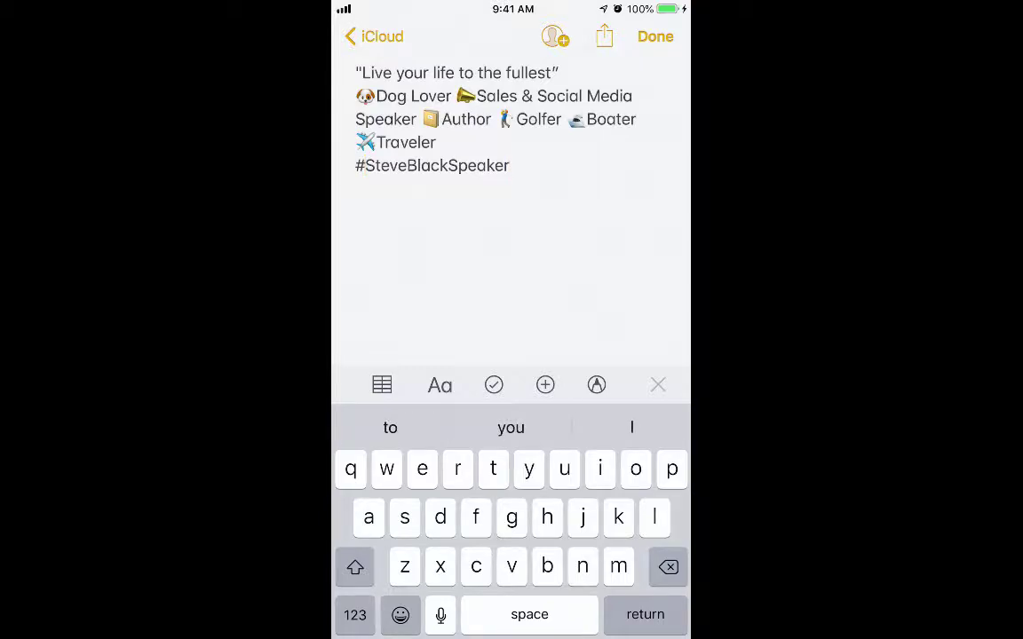
click(366, 165)
key(BackSpace)
key(BackSpace)
- Type a # symbol from the symbols keyboard in front of SteveBlackSpeaker
click(354, 615)
click(355, 567)
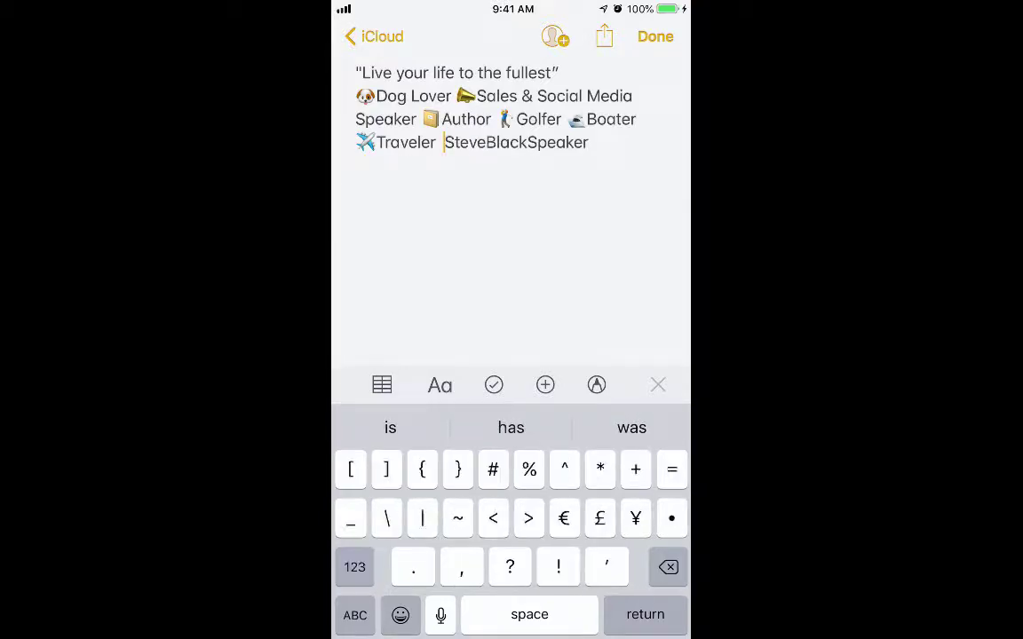
text(#)
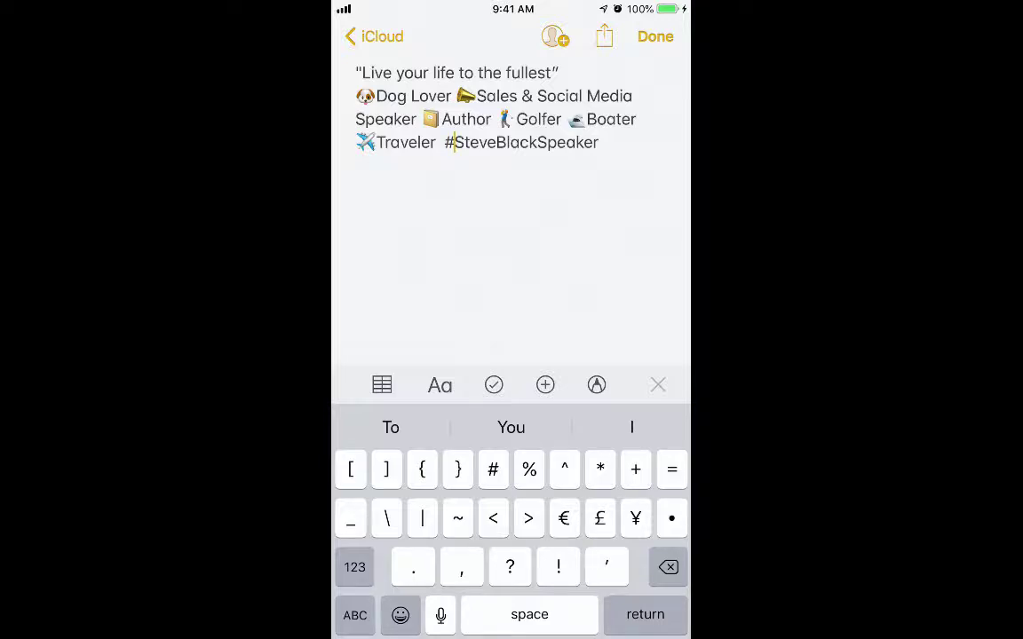
click(414, 71)
click(600, 142)
- Break Sales & Social Media Speaker, Author, Golfer, Boater and #SteveBlackSpeaker onto separate lines
click(454, 95)
key(Return)
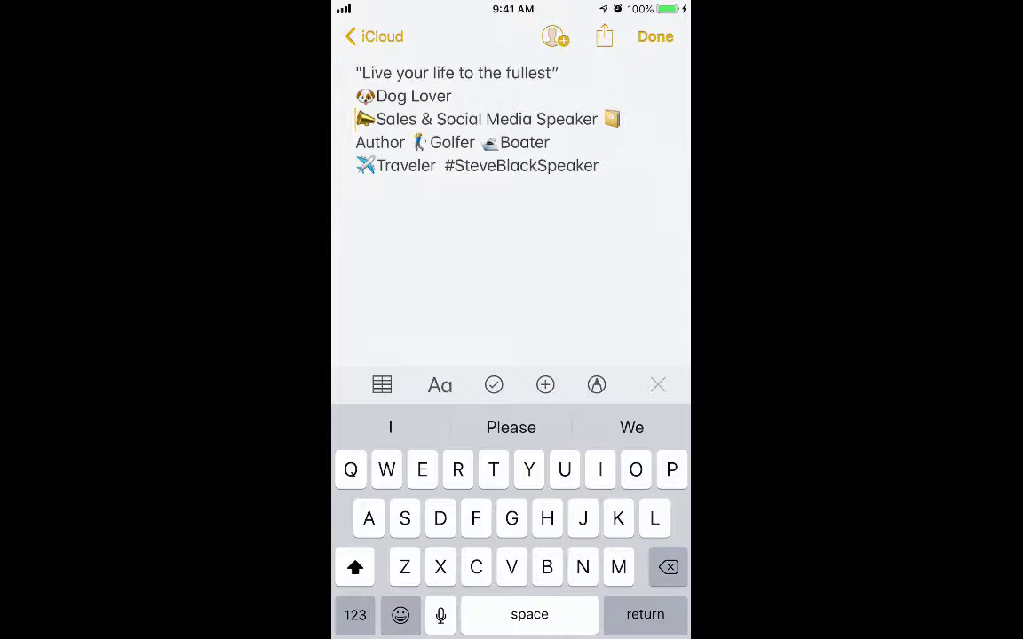
click(605, 119)
key(Return)
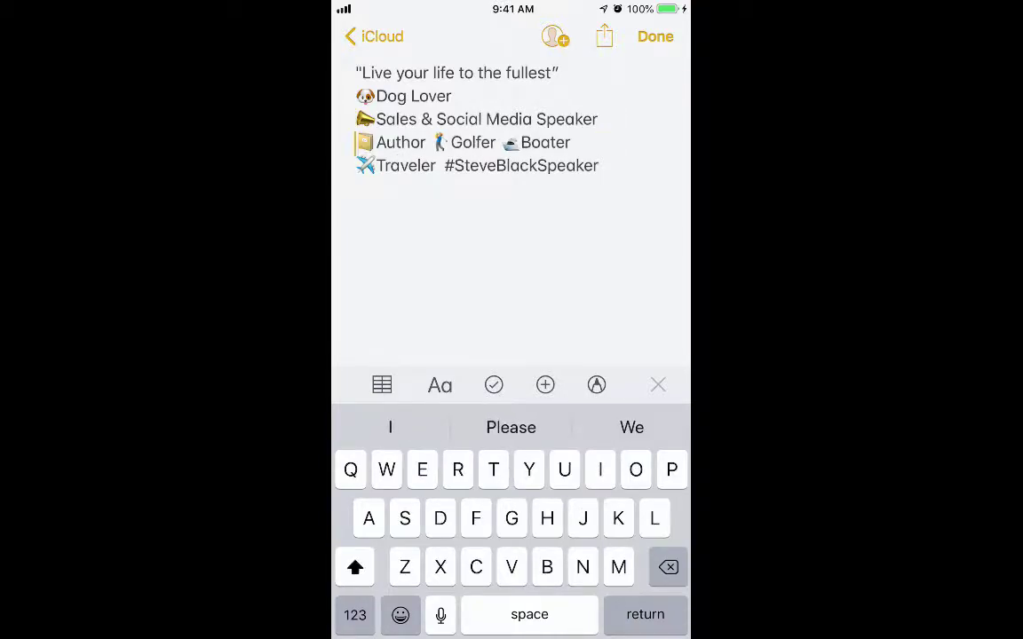
click(427, 142)
key(Return)
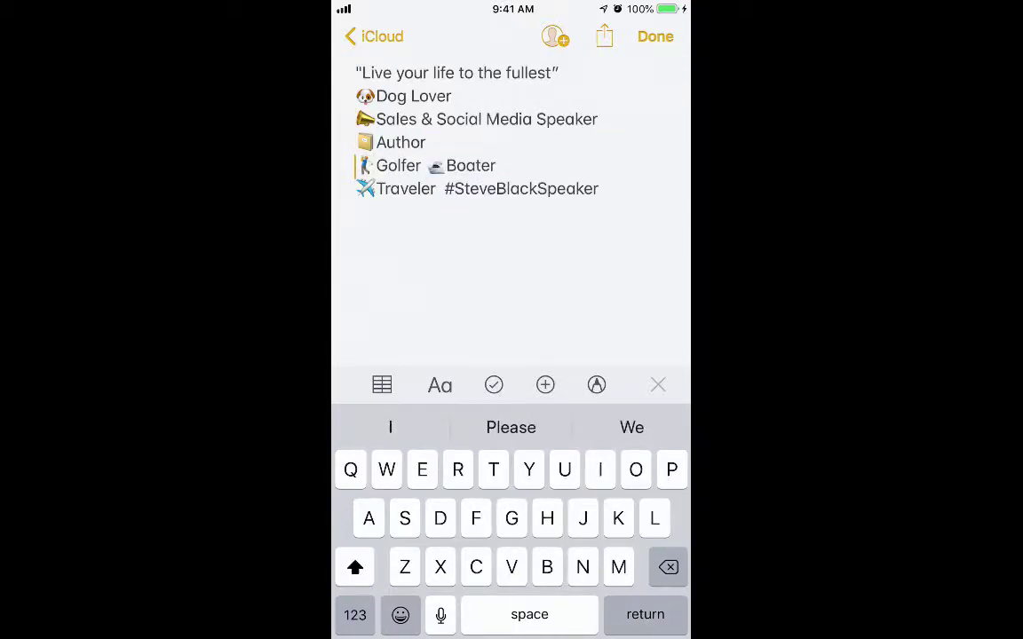
click(425, 165)
key(Return)
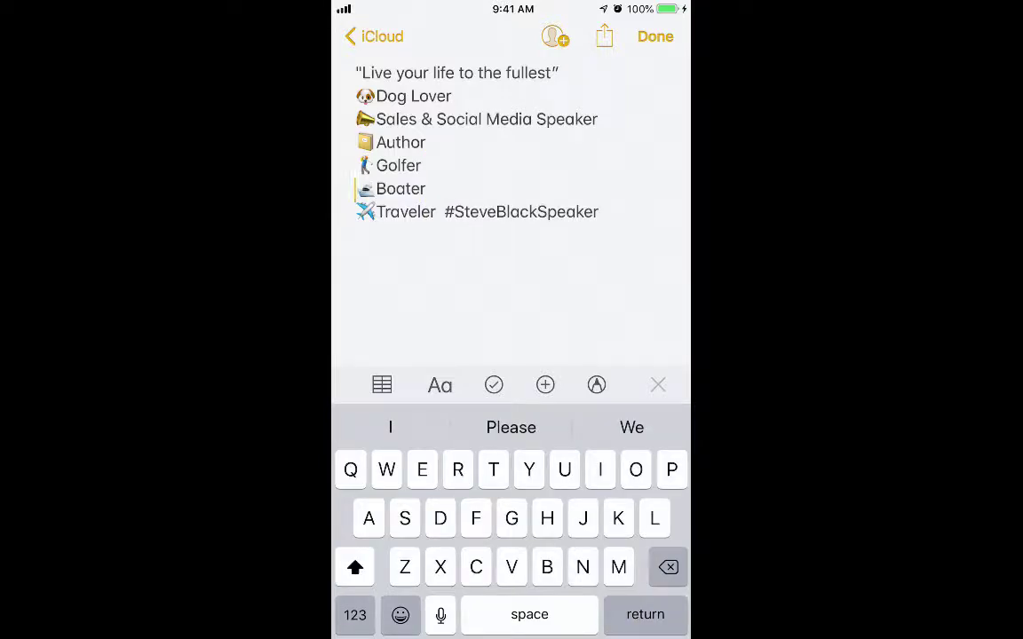
click(453, 212)
key(BackSpace)
key(Return)
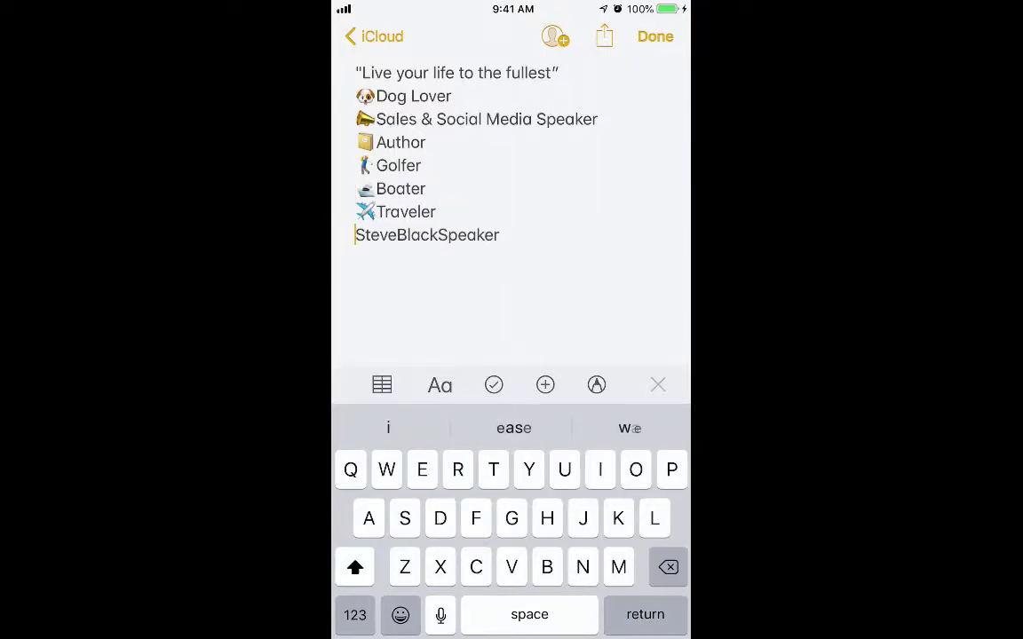
text(#)
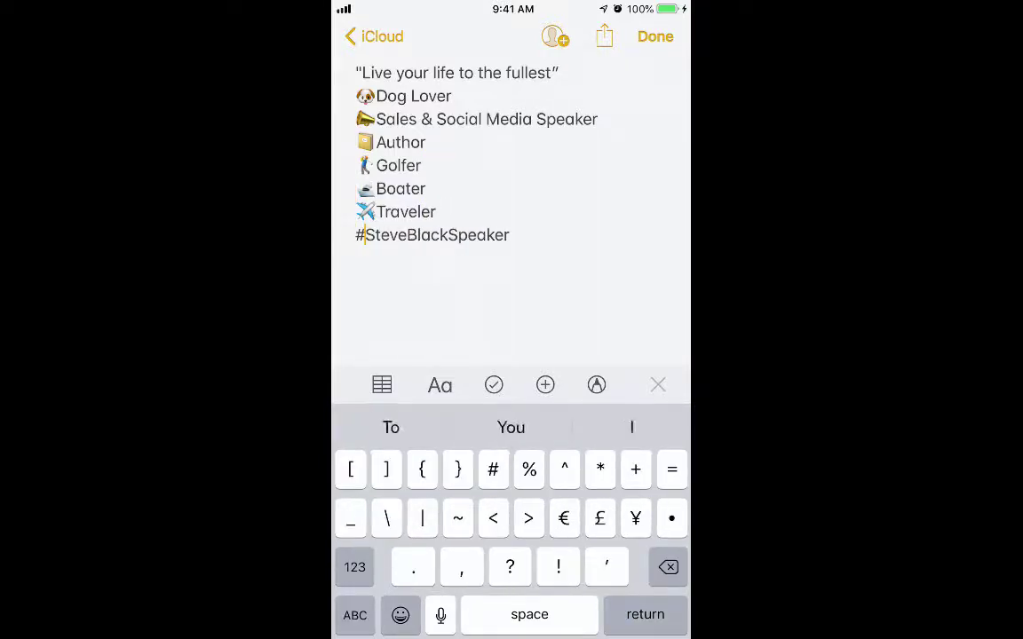
- Select all of the bio draft in the note and copy it
click(486, 119)
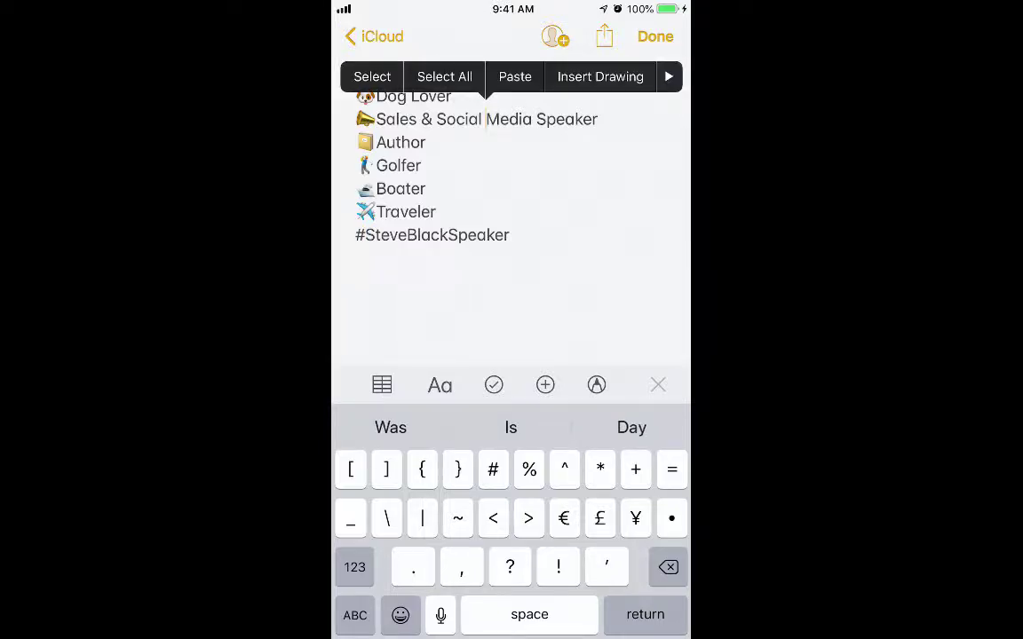
click(444, 76)
click(427, 276)
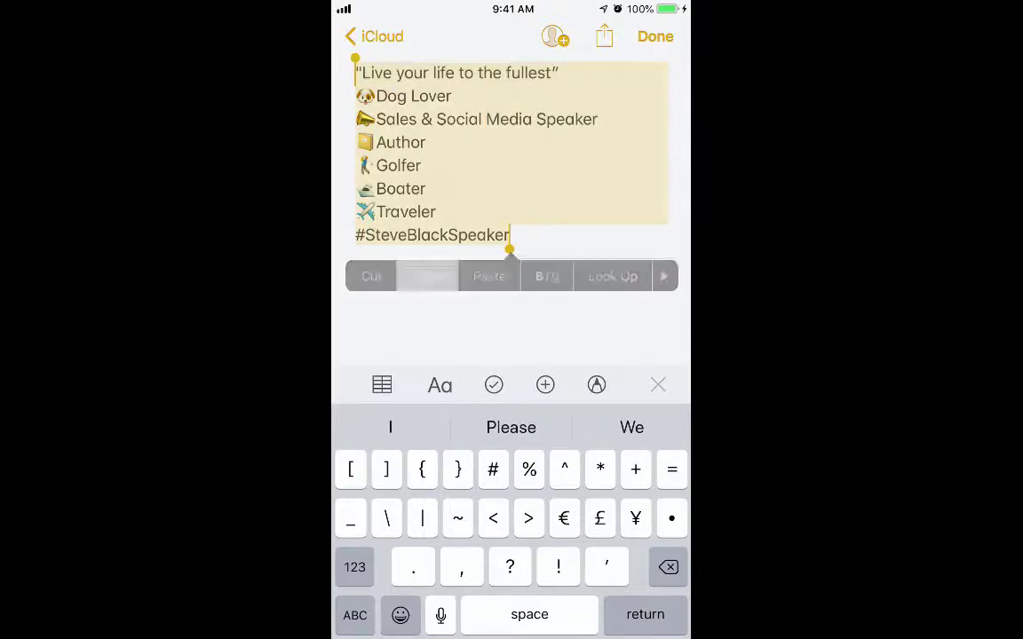
key(super)
key(super)
- Back in Instagram, confirm the bio with Done and open the linked Page under Business Information
click(512, 266)
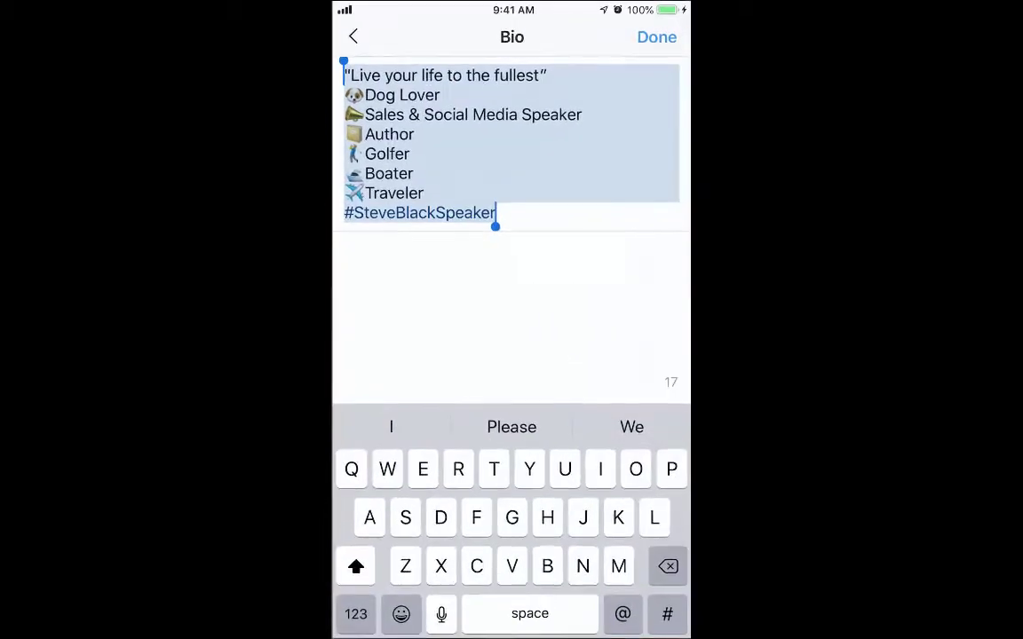
click(351, 35)
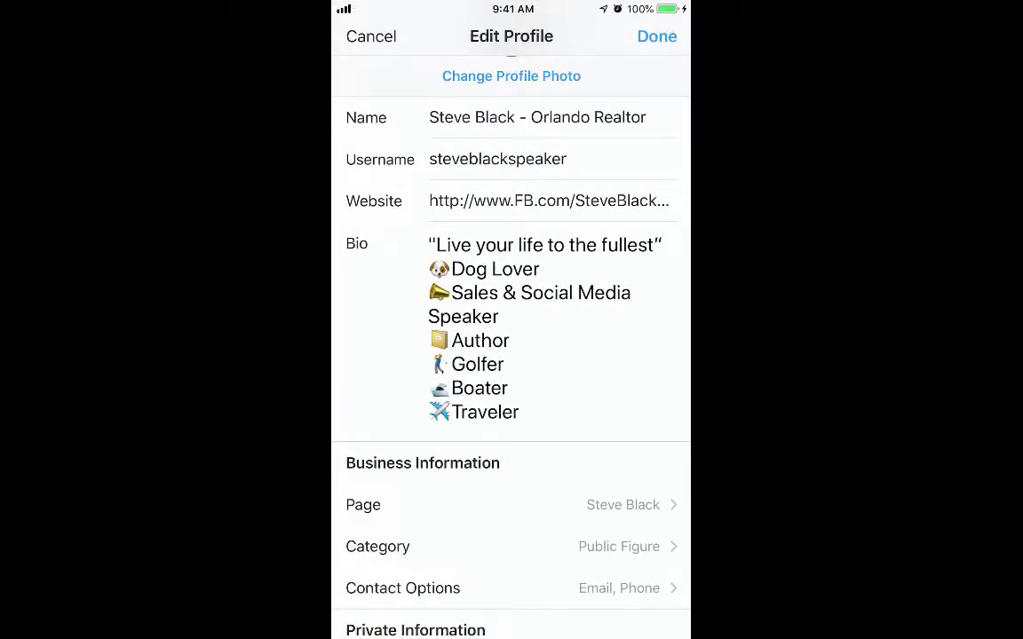
scroll(512, 337, down, 3)
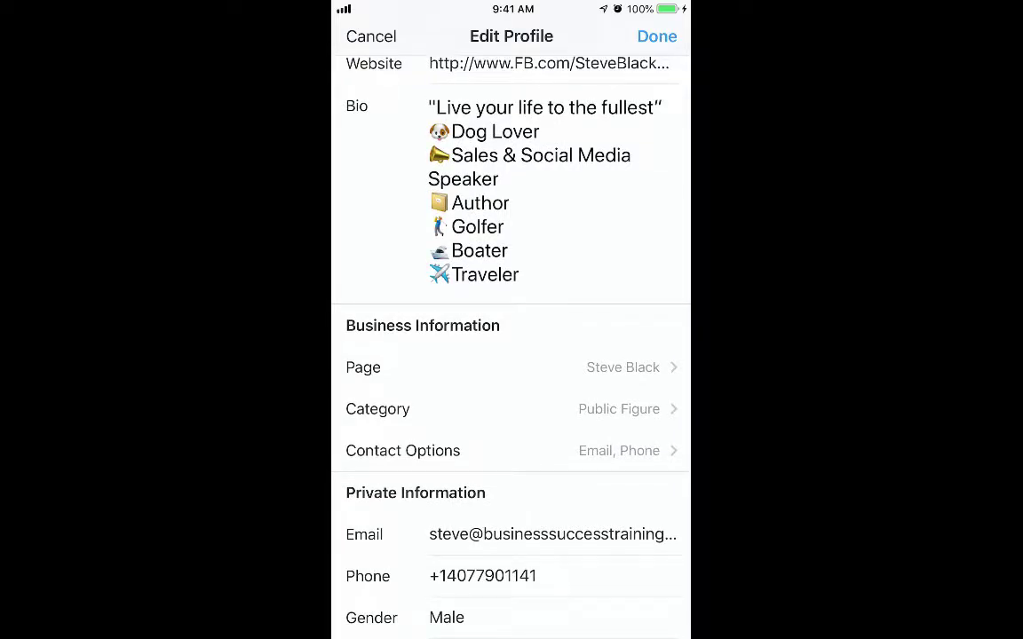
click(512, 367)
- Choose Local Business from the category suggestions and save it
click(512, 408)
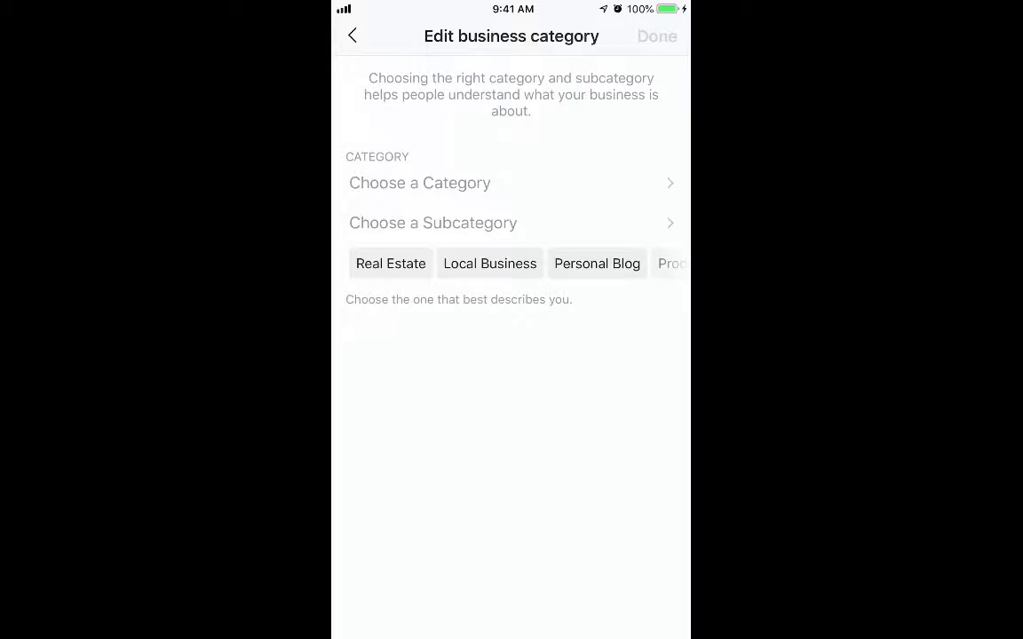
scroll(511, 264, right, 5)
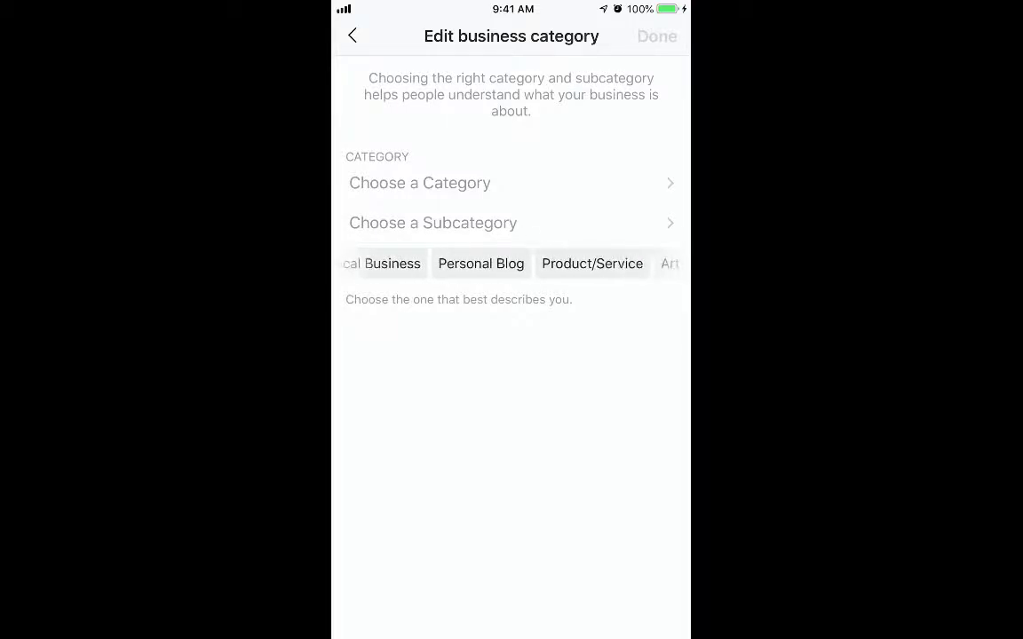
scroll(511, 264, left, 5)
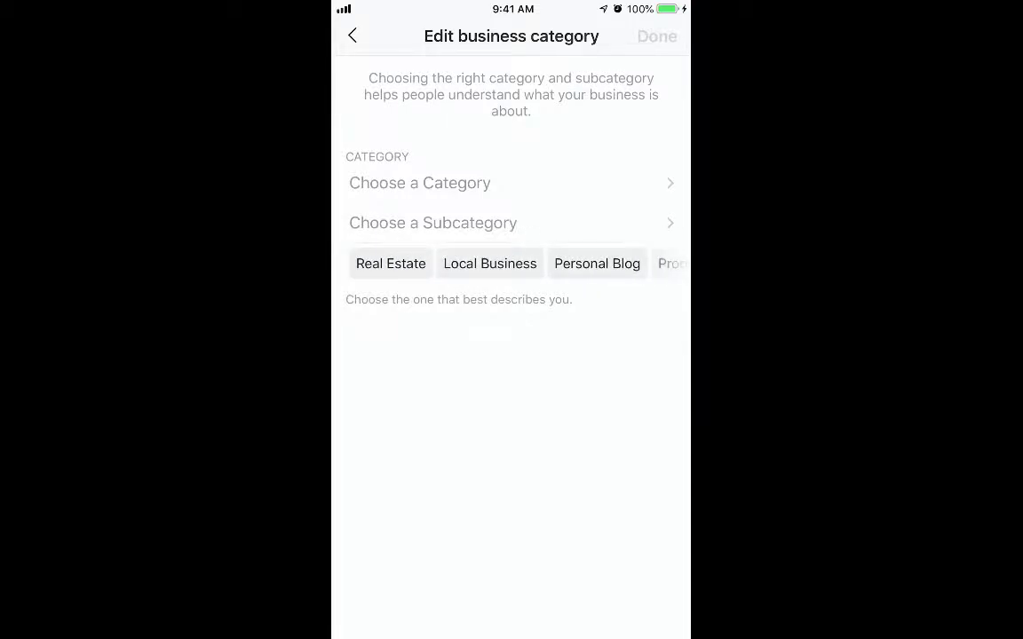
scroll(512, 264, right, 3)
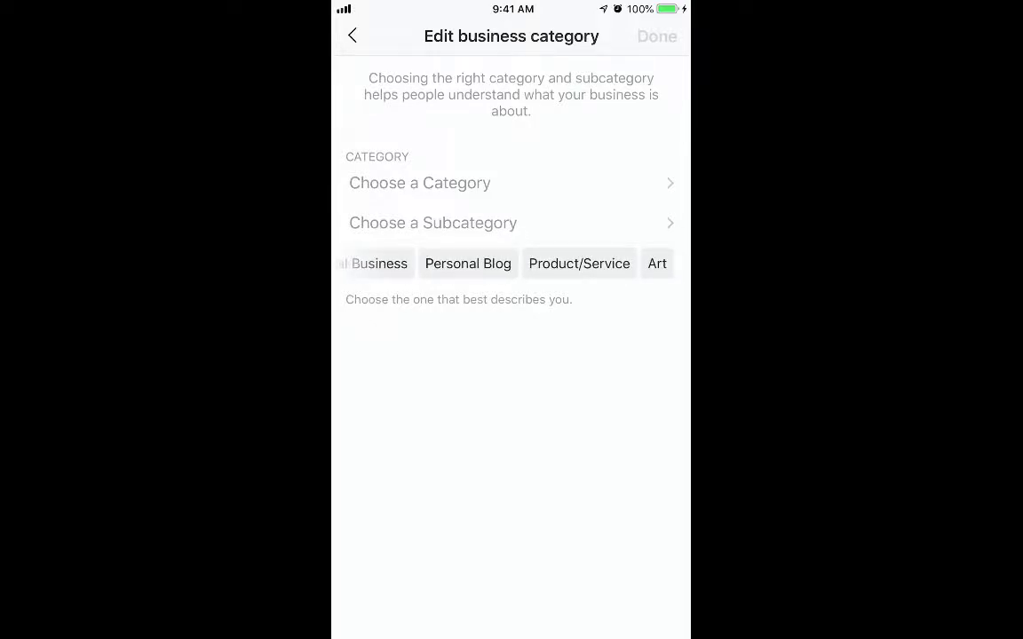
scroll(511, 264, left, 3)
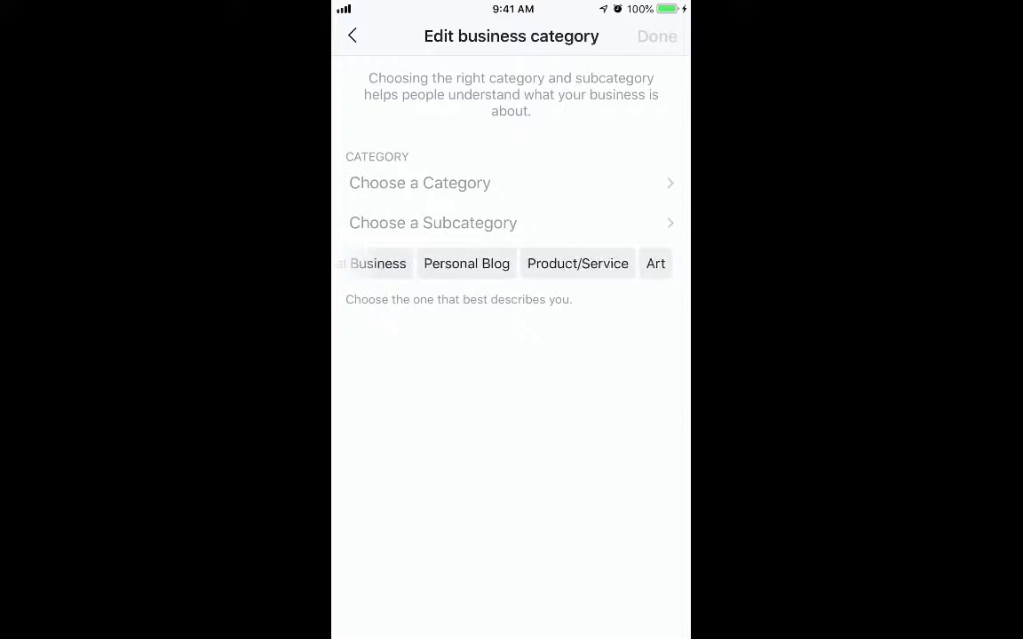
click(491, 264)
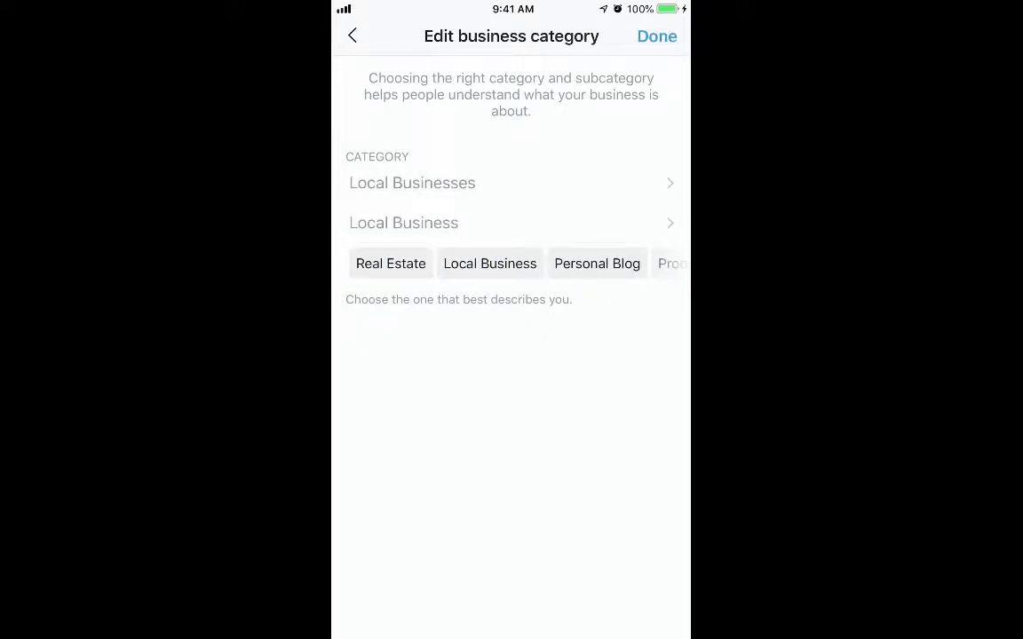
scroll(511, 264, right, 3)
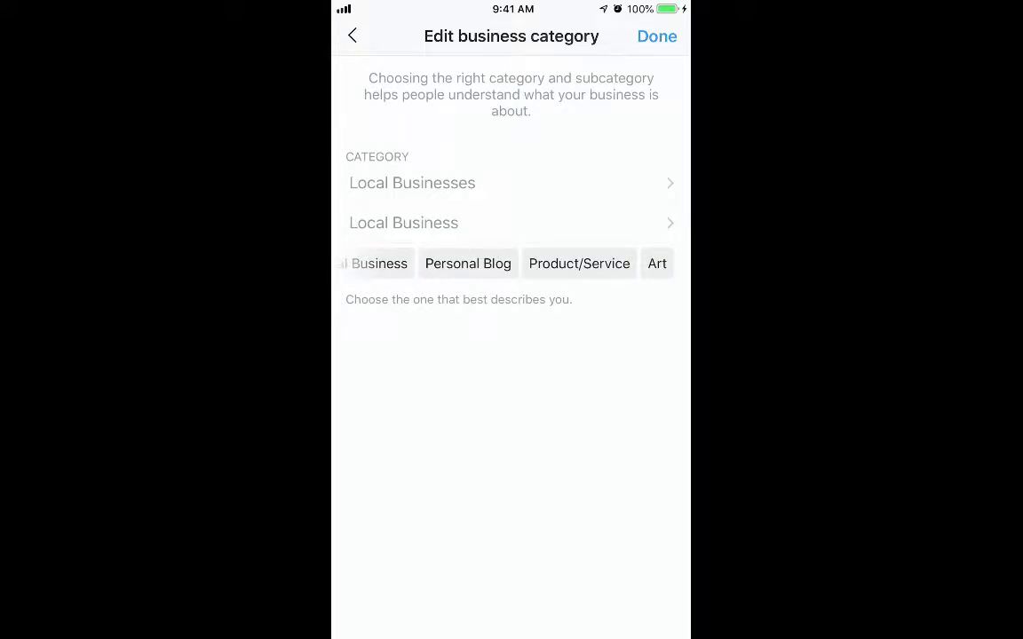
click(657, 37)
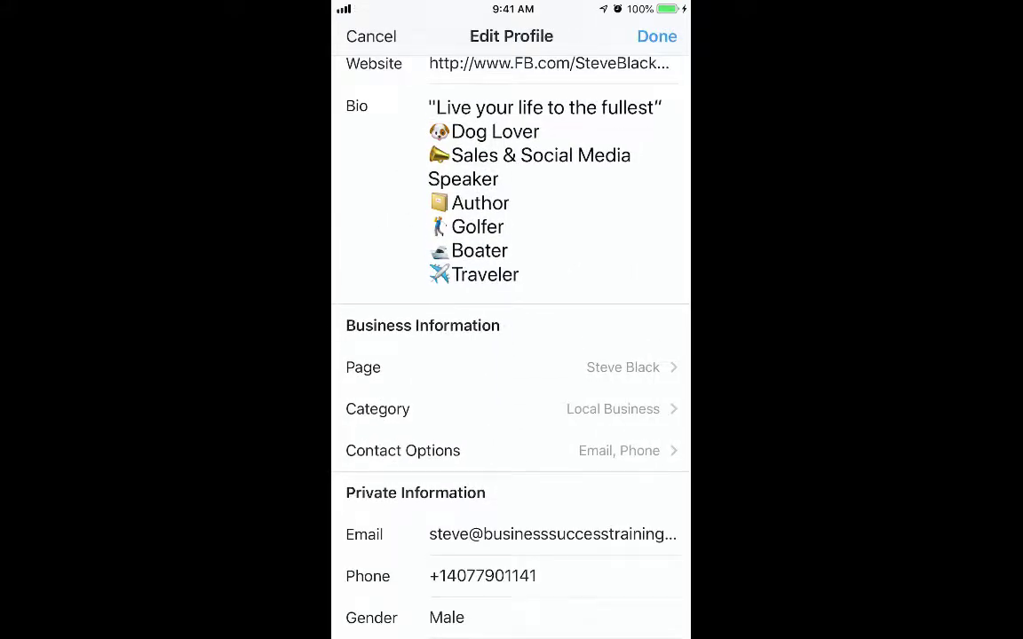
click(402, 450)
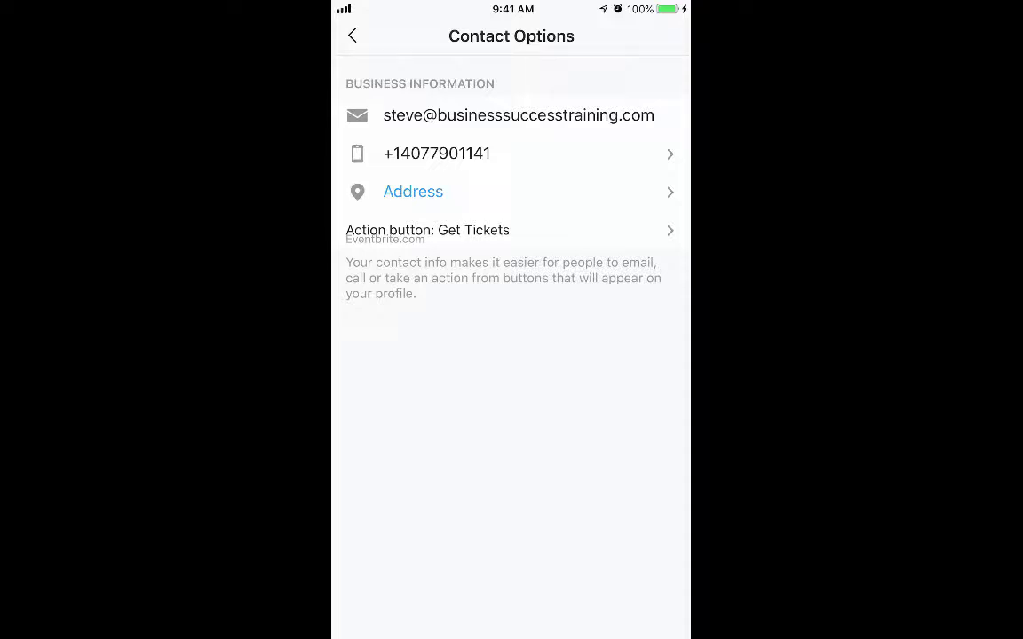
click(427, 230)
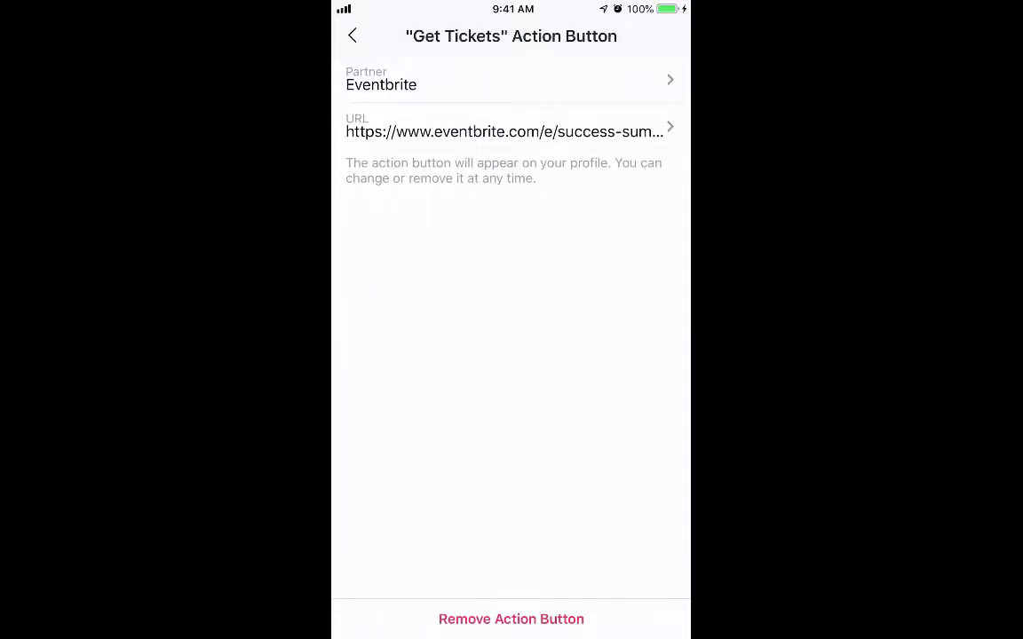
click(511, 80)
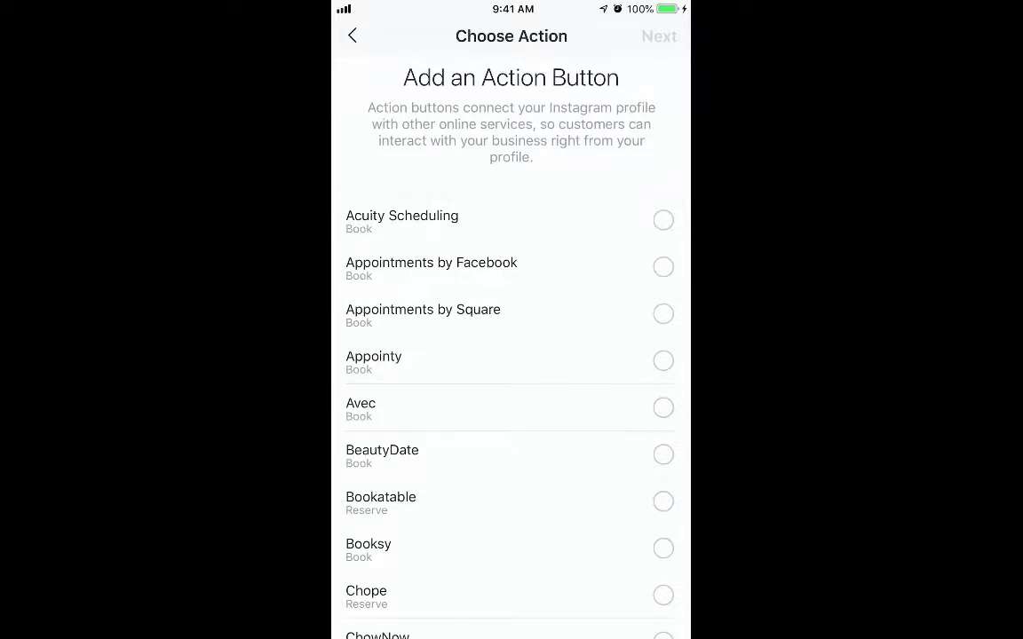
scroll(511, 418, down, 15)
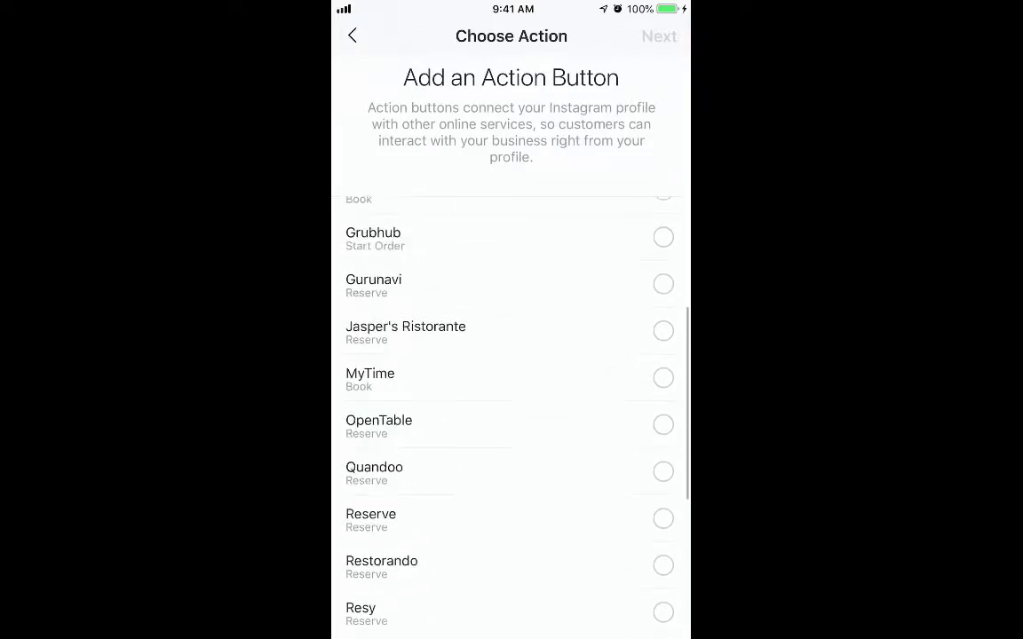
scroll(511, 418, down, 3)
scroll(511, 418, up, 10)
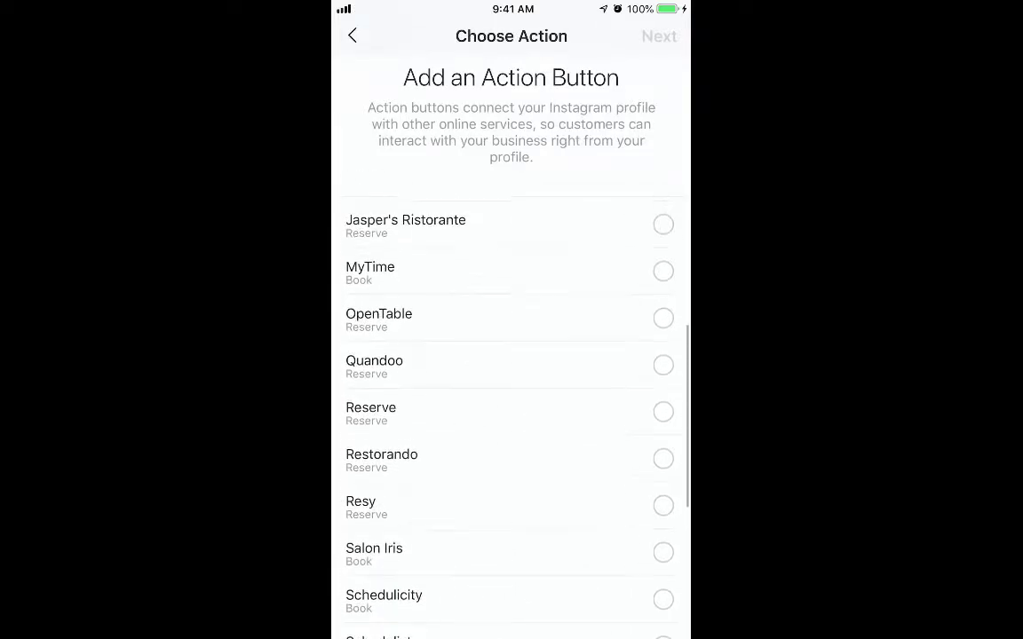
scroll(511, 417, up, 5)
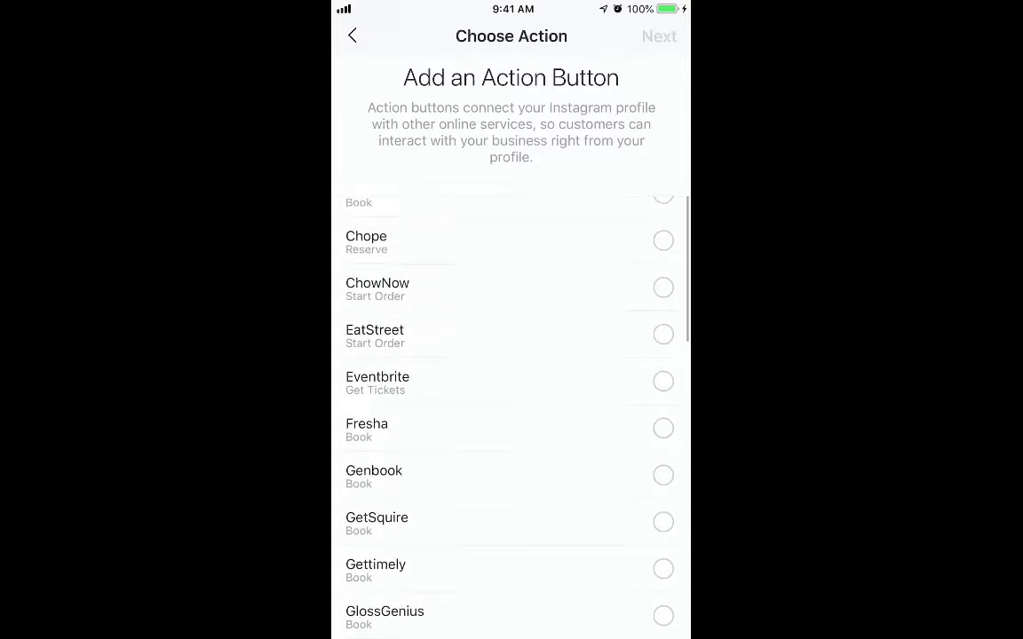
scroll(511, 417, up, 3)
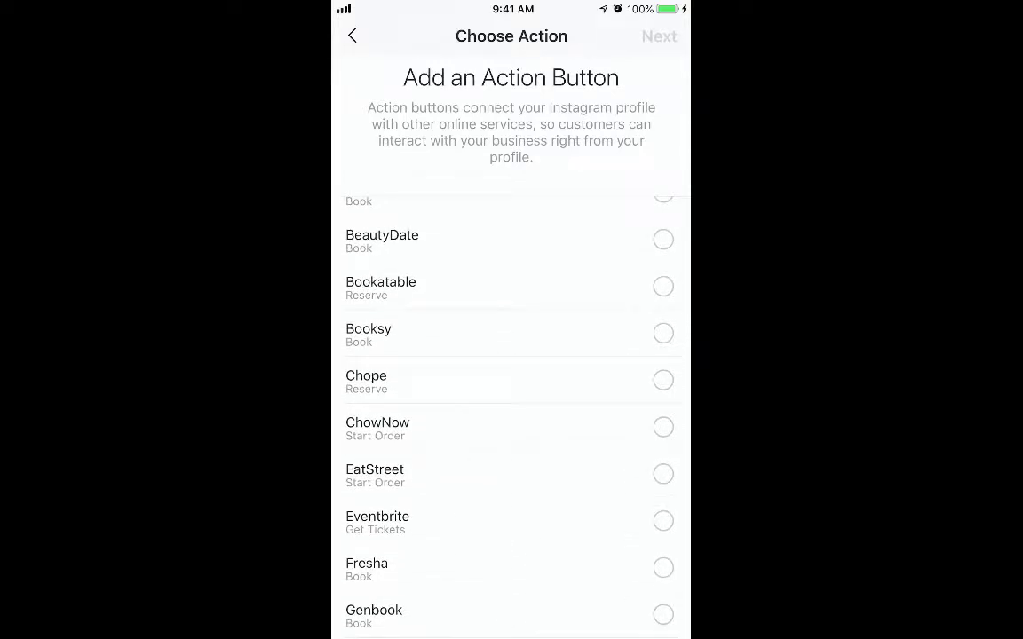
scroll(511, 418, up, 5)
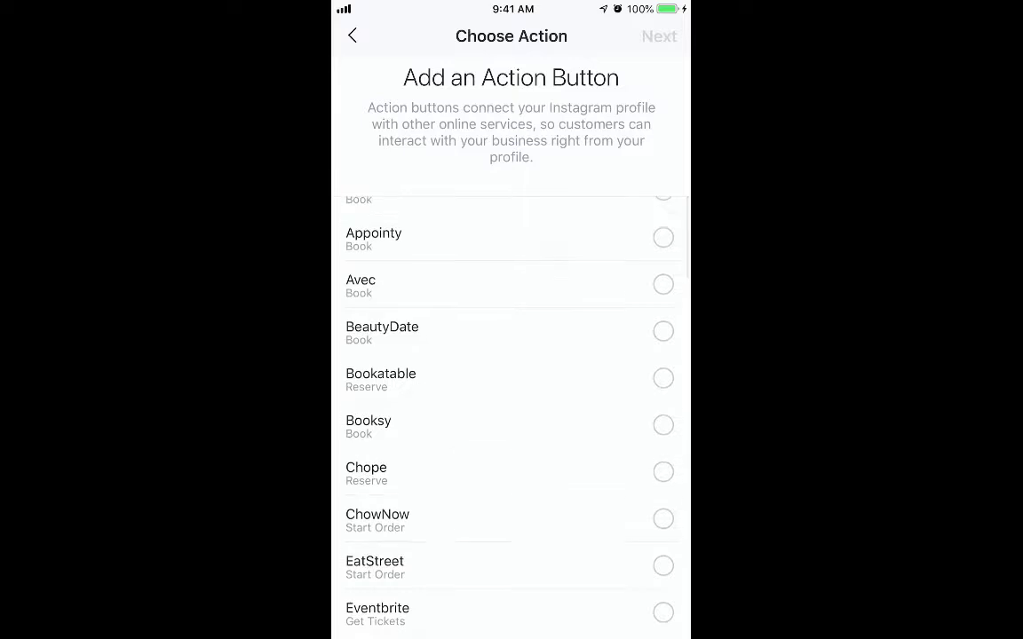
click(352, 36)
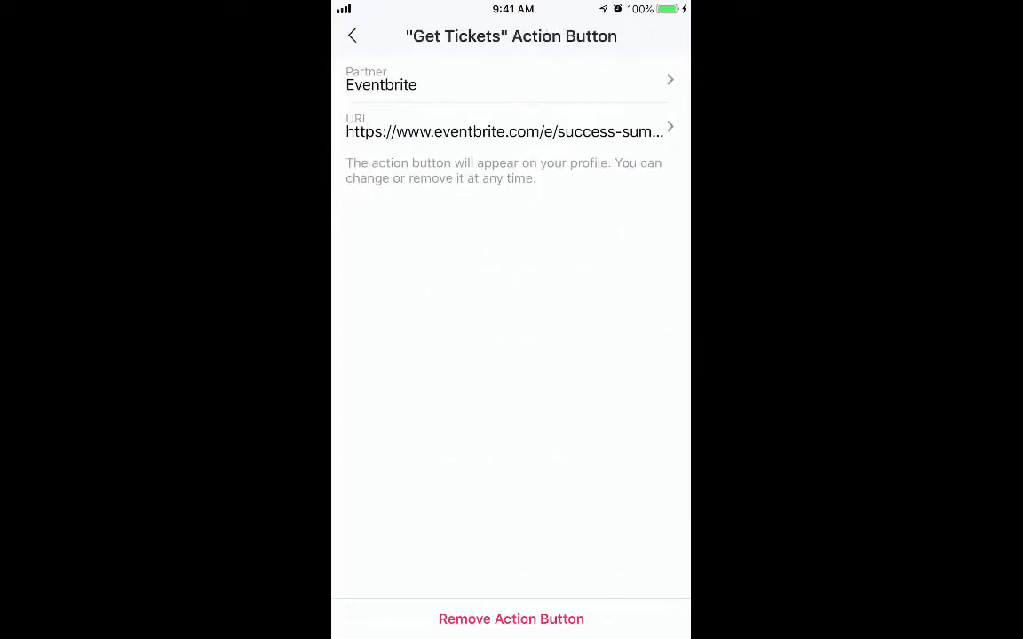
click(352, 36)
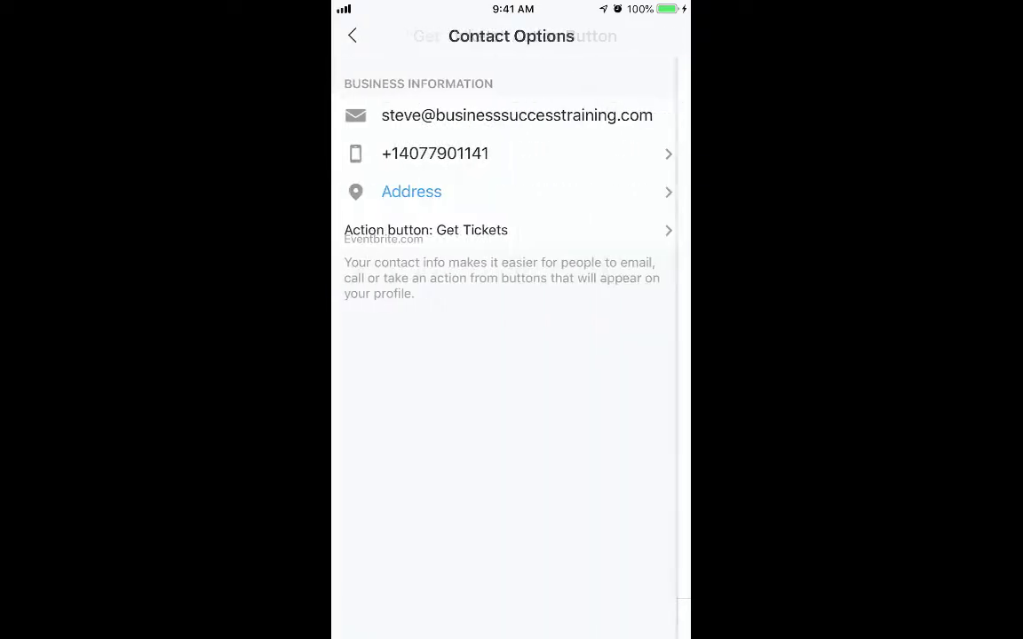
click(350, 36)
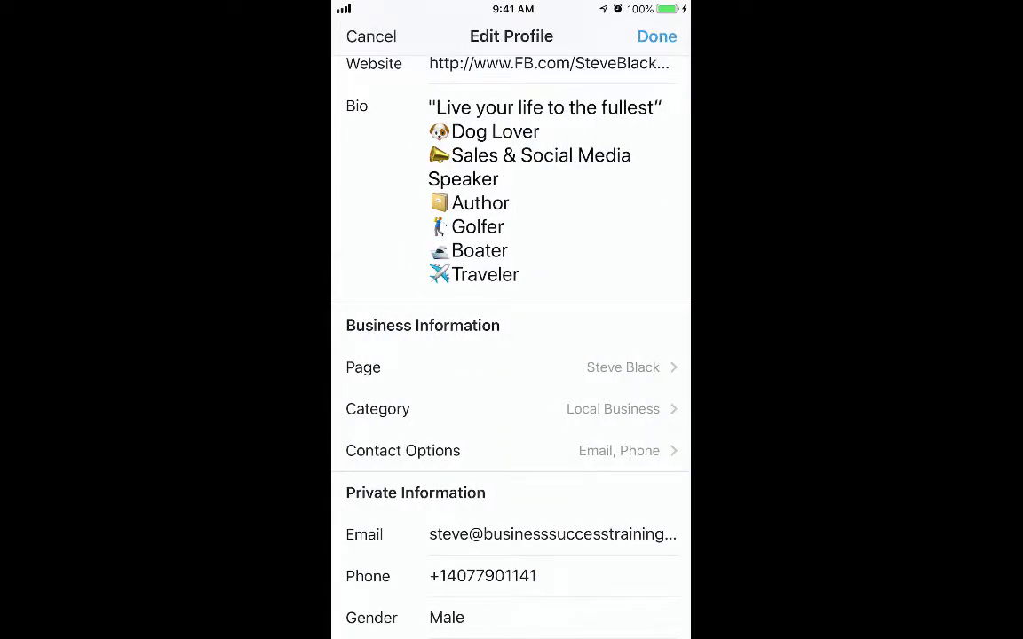
- Save the profile, then remove ' - Orlando Realtor' from the name and save again
scroll(511, 355, down, 2)
click(657, 37)
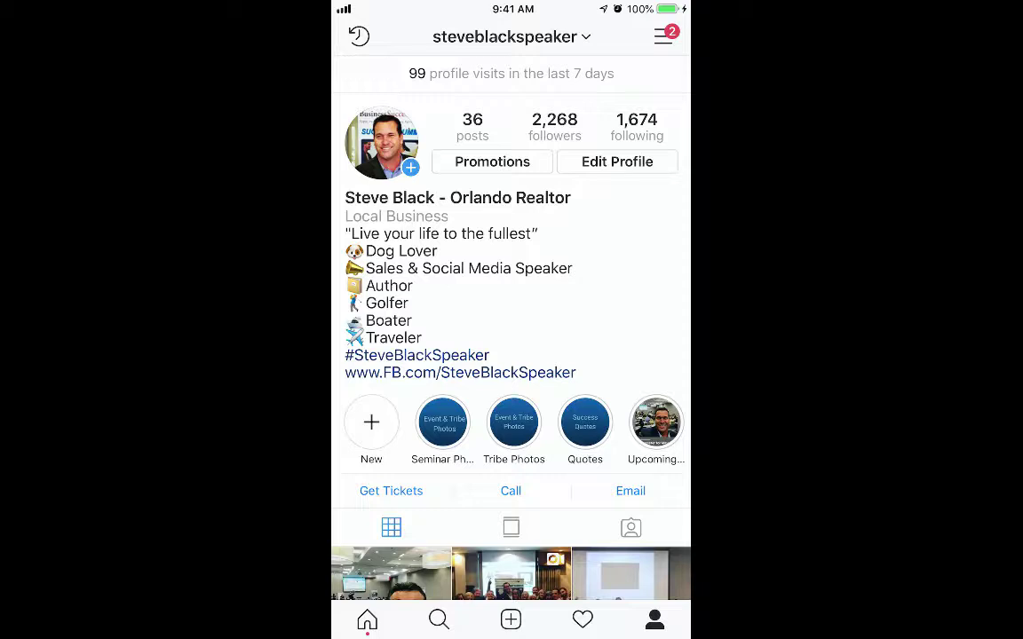
click(617, 161)
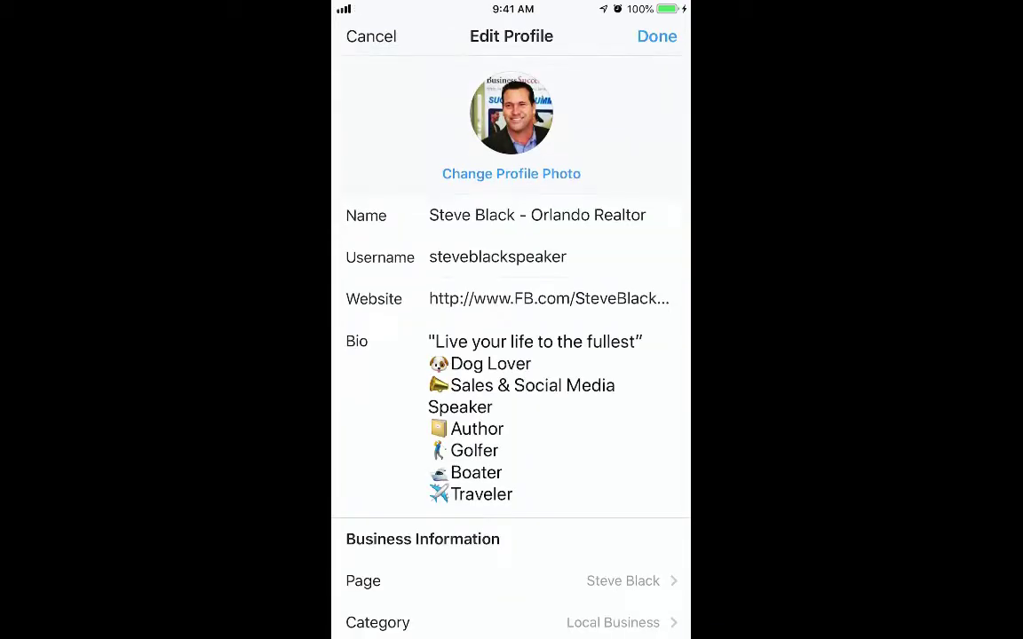
click(621, 215)
key(BackSpace)
key(BackSpace)
key(BackSpace)
key(BackSpace)
key(BackSpace)
key(BackSpace)
key(BackSpace)
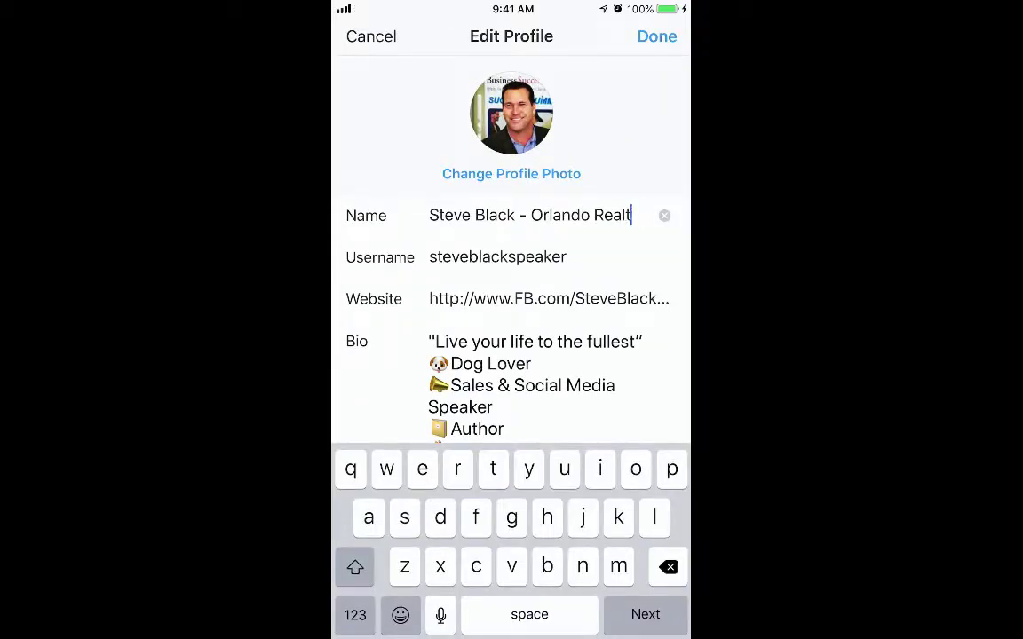
key(BackSpace)
key(BackSpace)
key(BackSpace)
key(BackSpace)
key(BackSpace)
key(BackSpace)
key(BackSpace)
key(BackSpace)
key(BackSpace)
key(BackSpace)
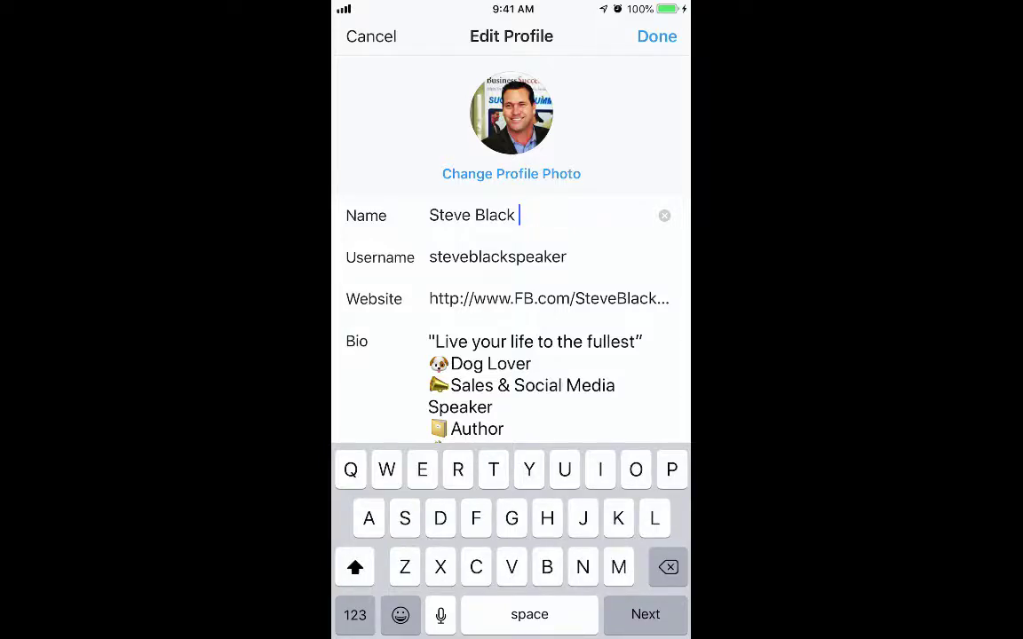
click(658, 36)
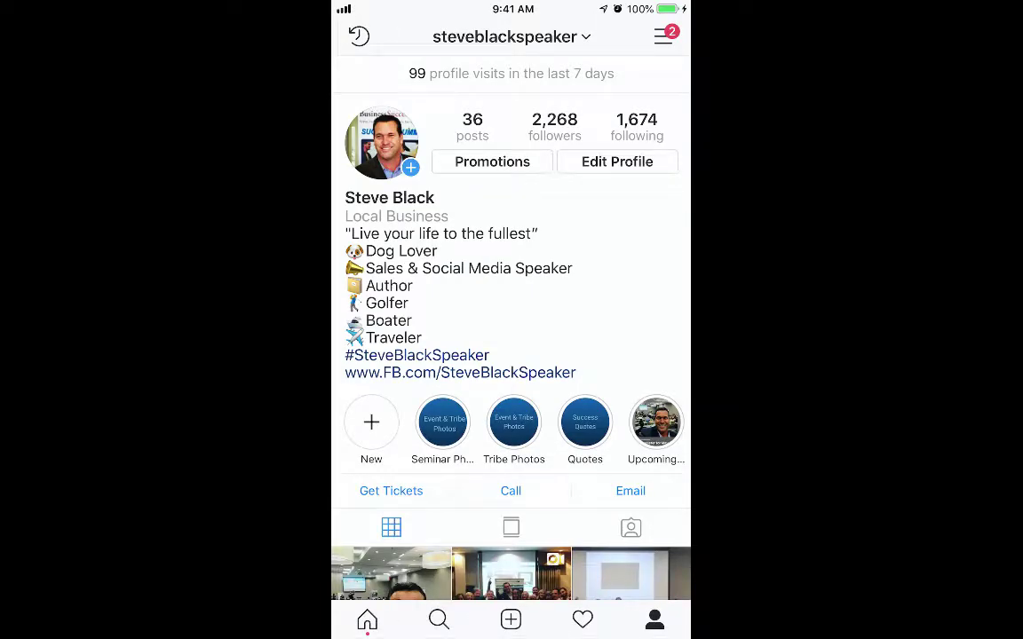
scroll(511, 338, down, 10)
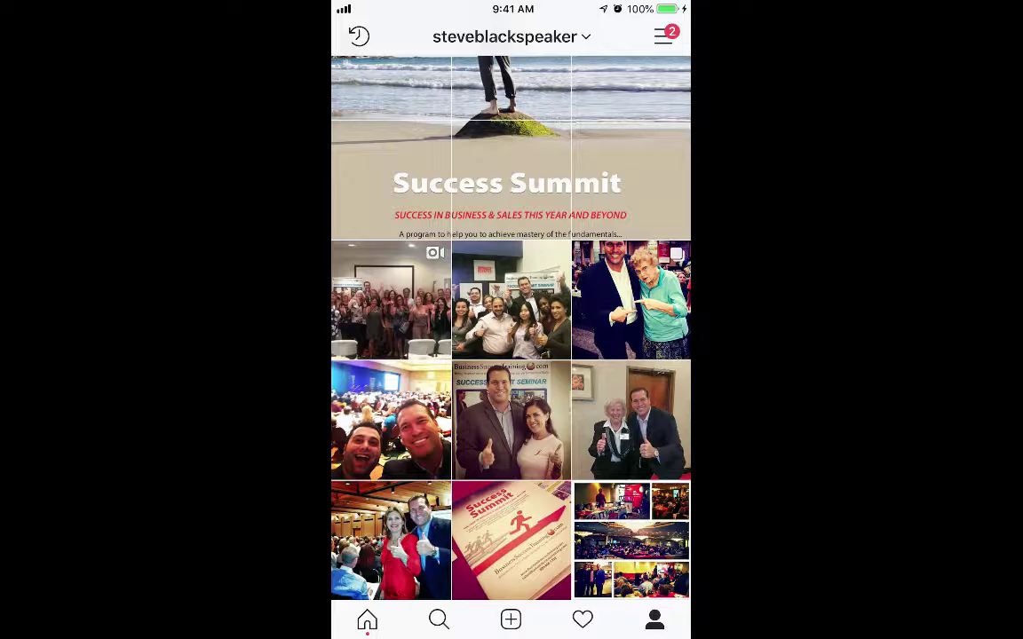
scroll(511, 328, up, 5)
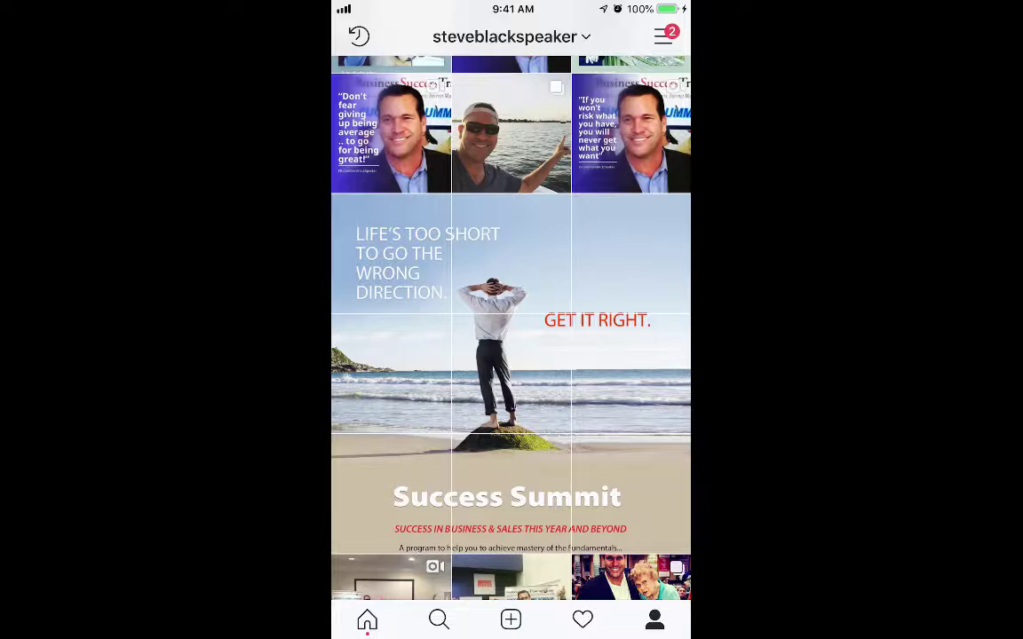
scroll(510, 329, up, 5)
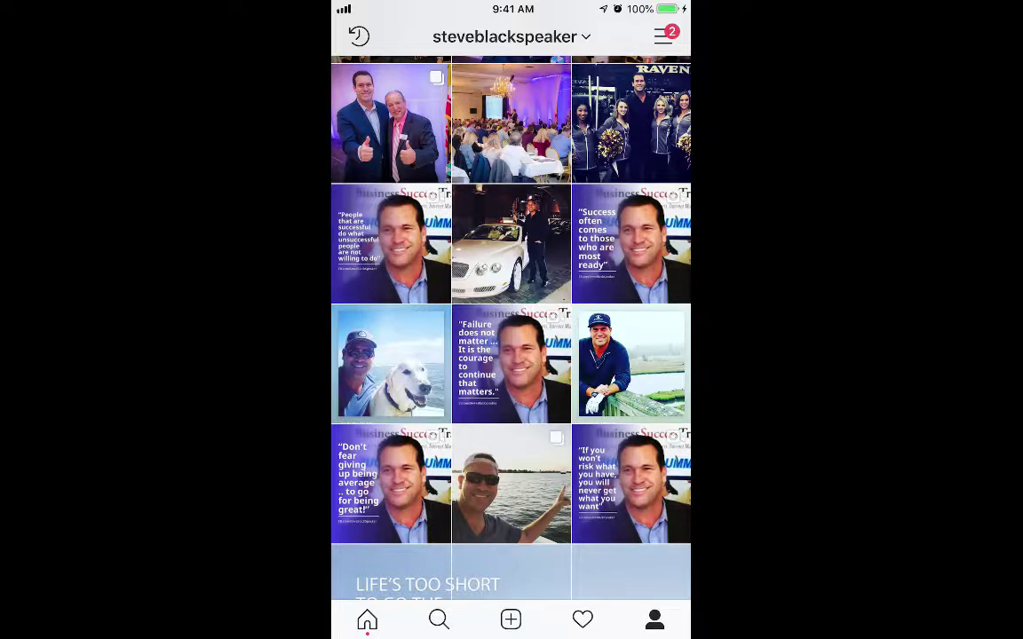
scroll(510, 329, down, 3)
scroll(511, 329, up, 5)
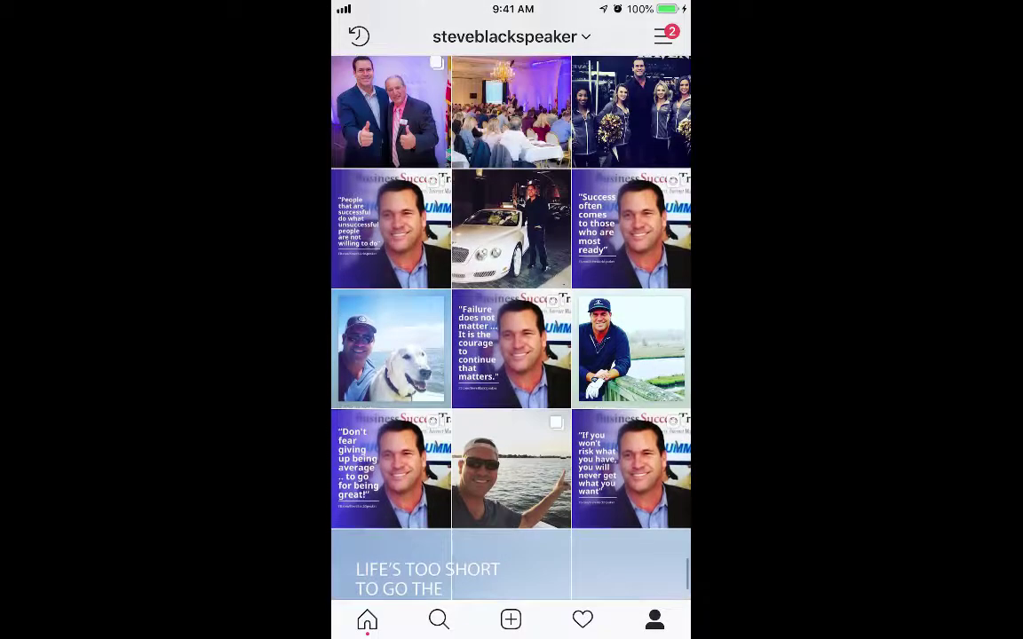
scroll(511, 328, up, 3)
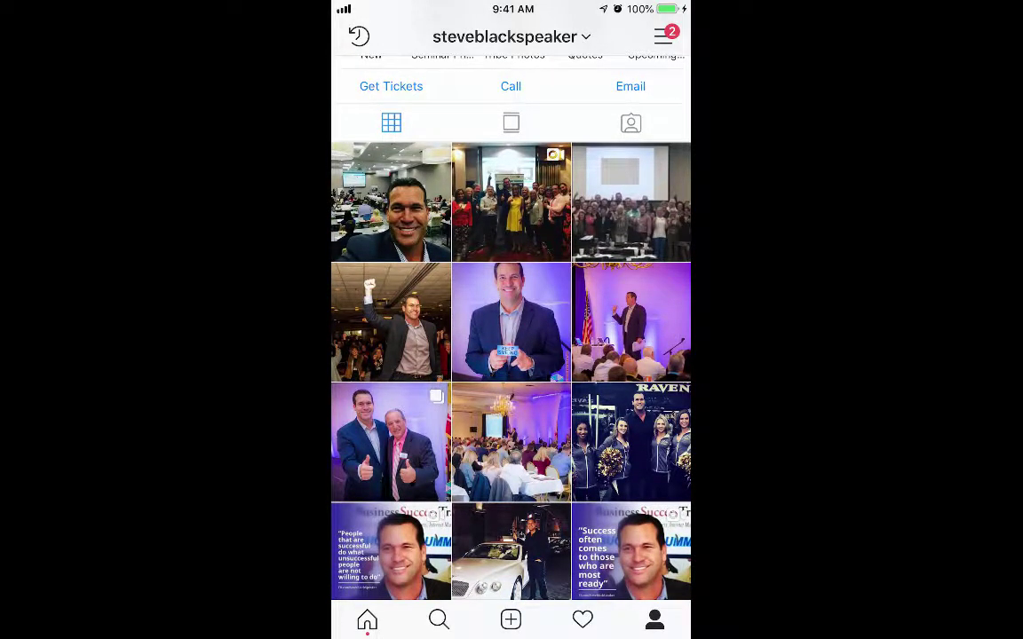
scroll(510, 328, down, 5)
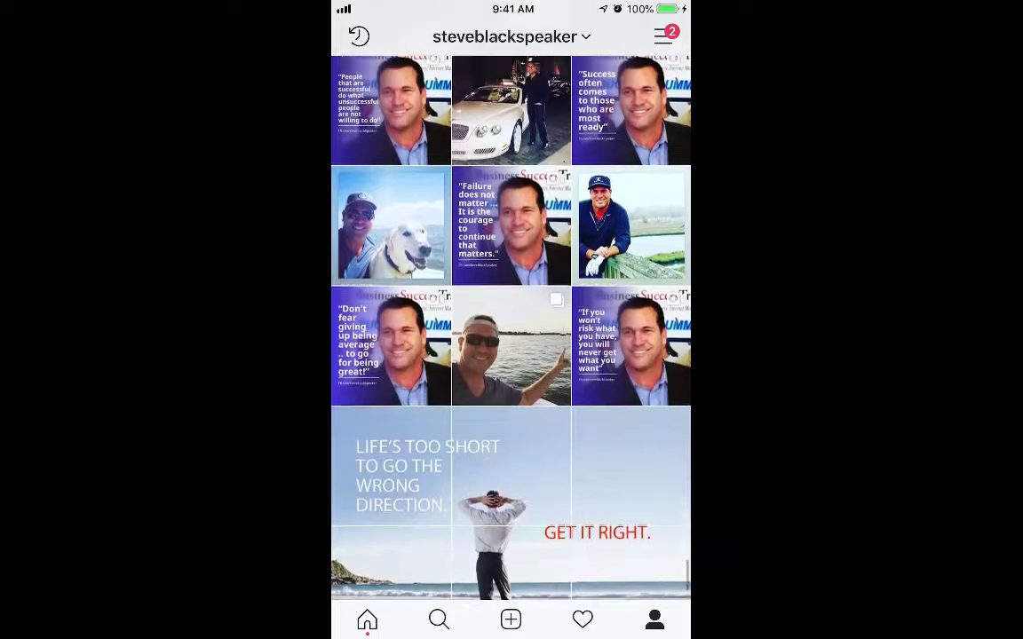
scroll(511, 329, up, 5)
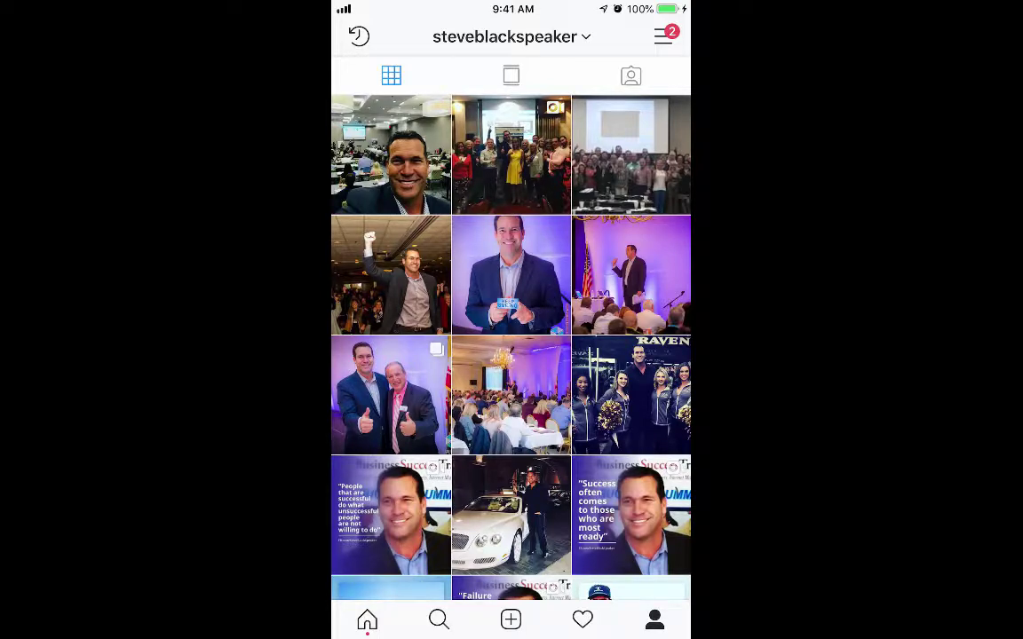
scroll(511, 328, down, 8)
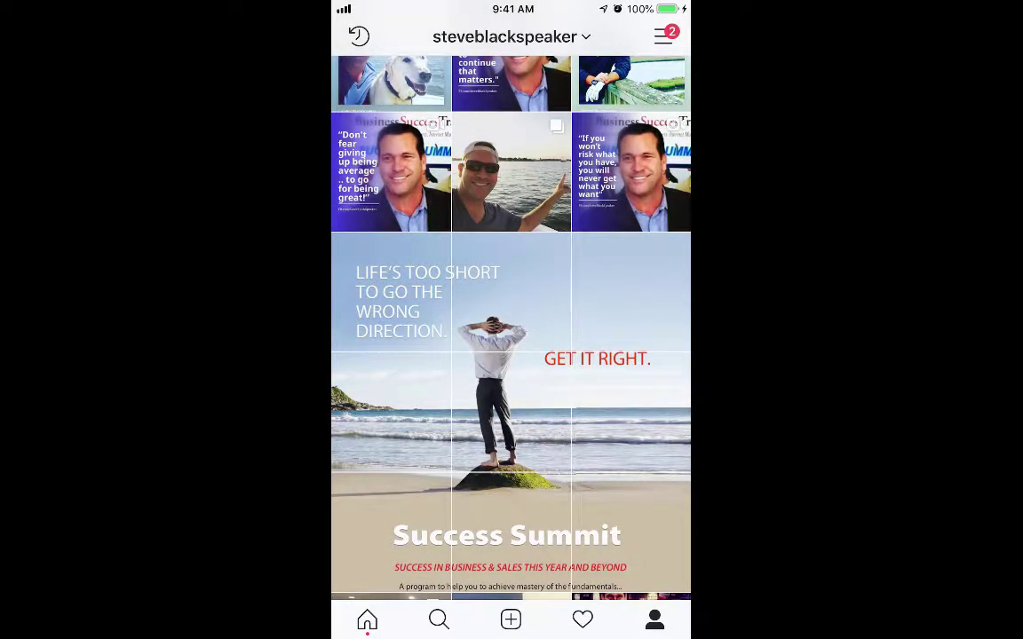
scroll(511, 329, up, 8)
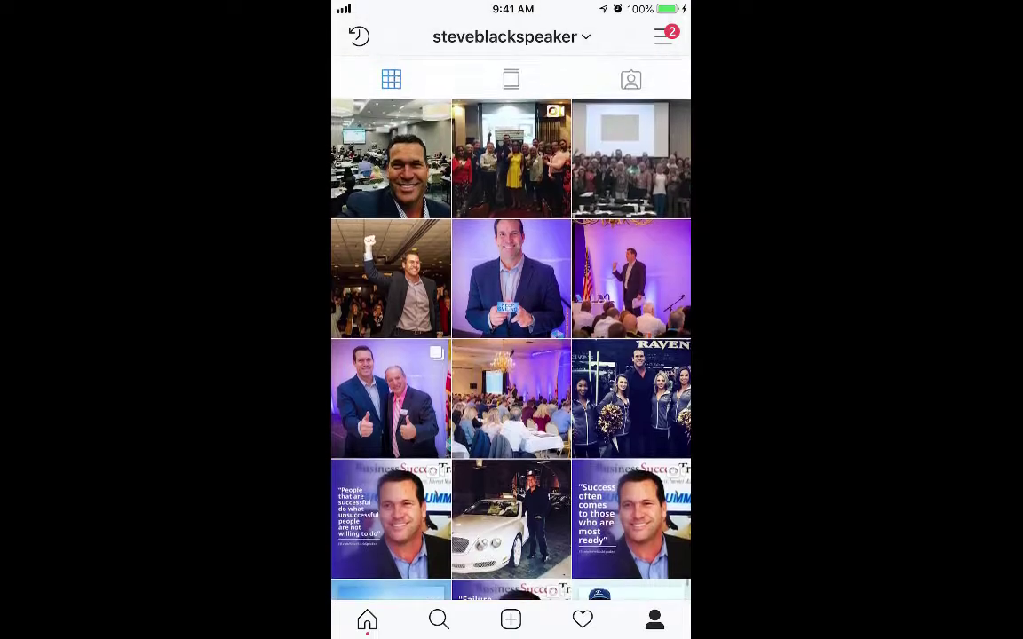
- Archive the first grid post, the event selfie, and scroll back to the profile top
click(391, 187)
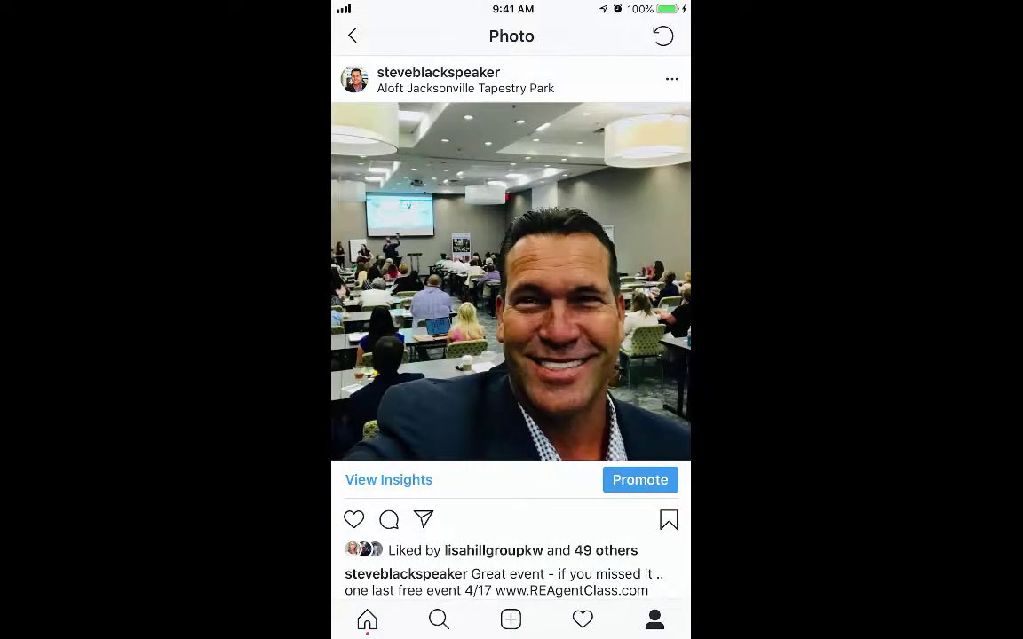
click(672, 79)
click(510, 608)
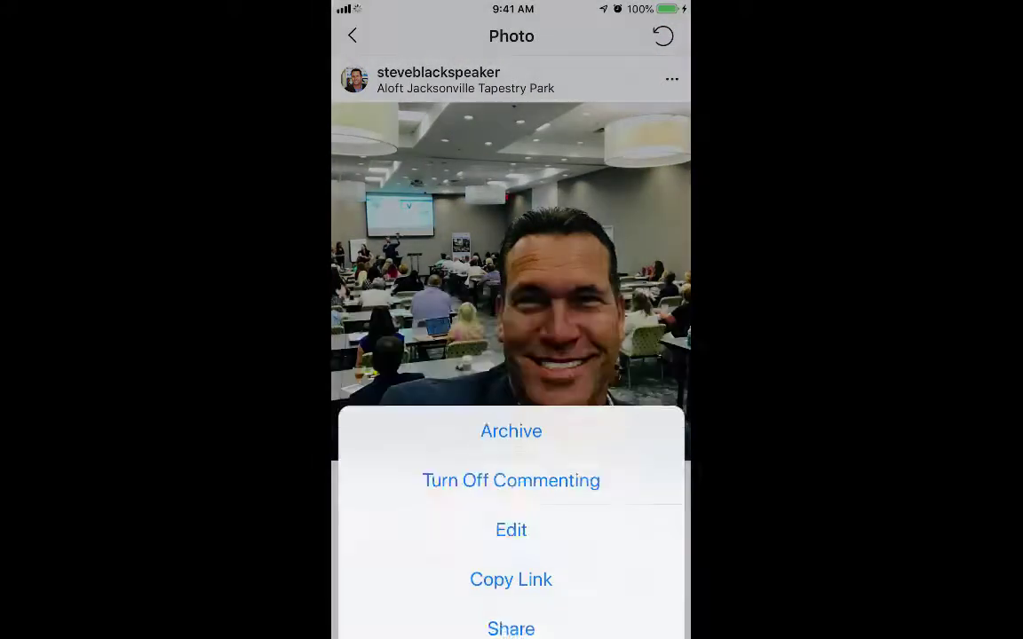
click(352, 35)
scroll(511, 356, down, 5)
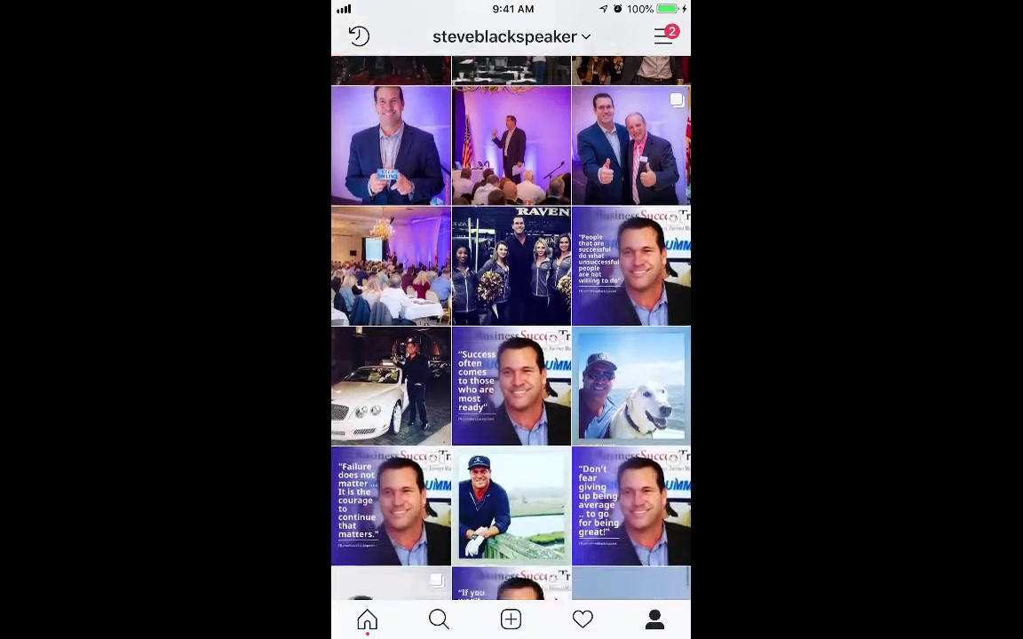
scroll(511, 355, up, 3)
scroll(510, 355, up, 5)
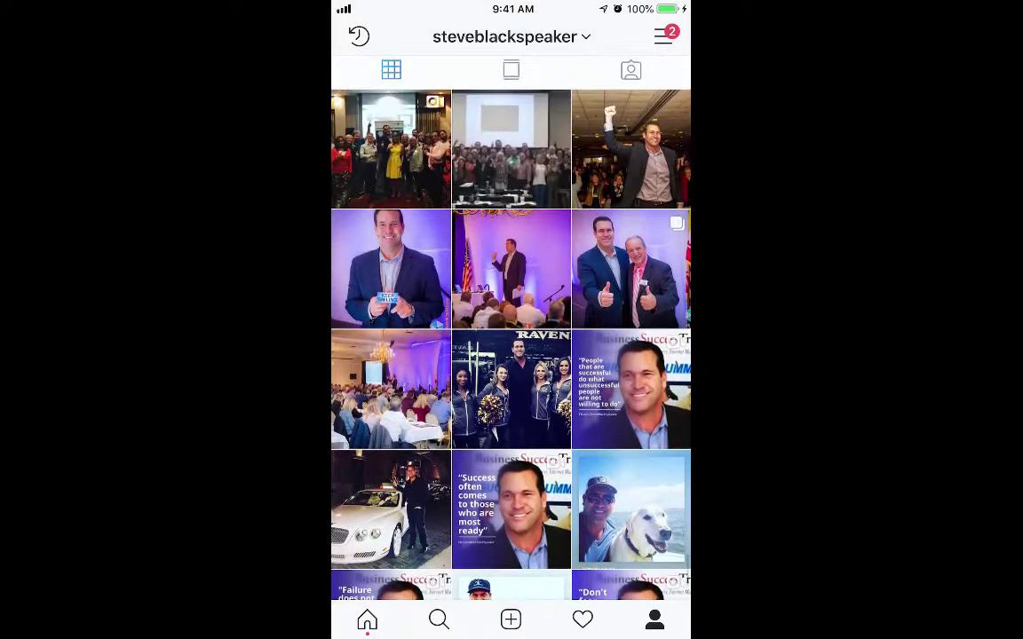
scroll(511, 356, up, 3)
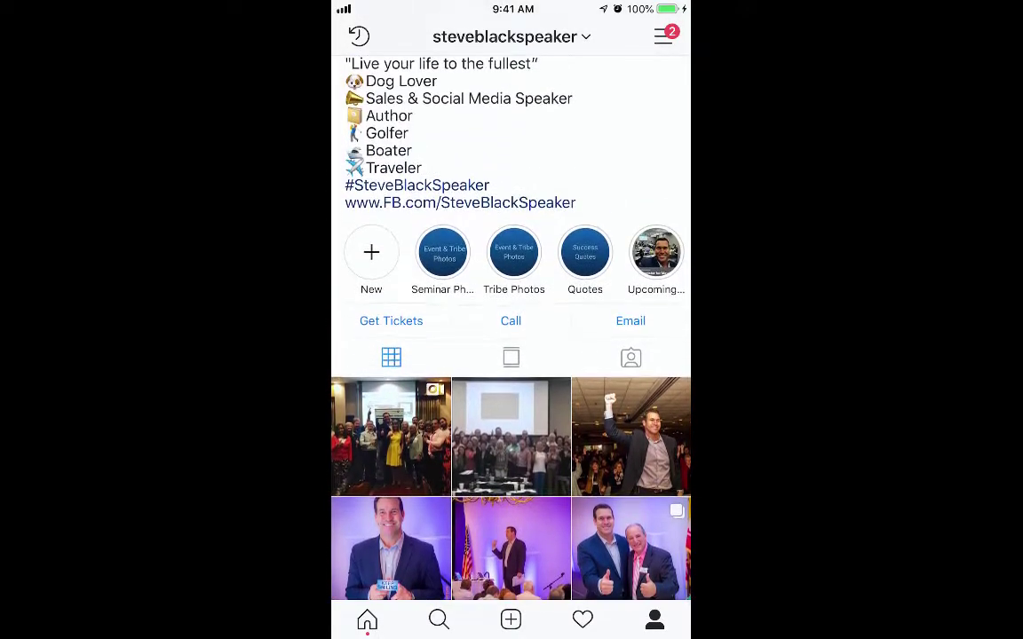
scroll(511, 355, up, 2)
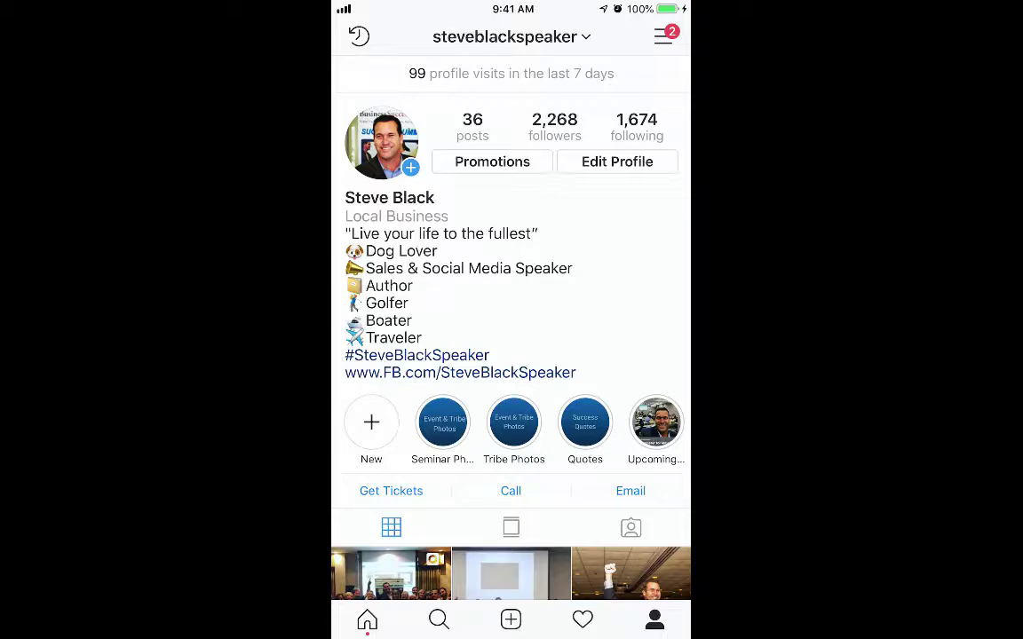
- Open the archive and restore the event selfie post to the profile
click(359, 36)
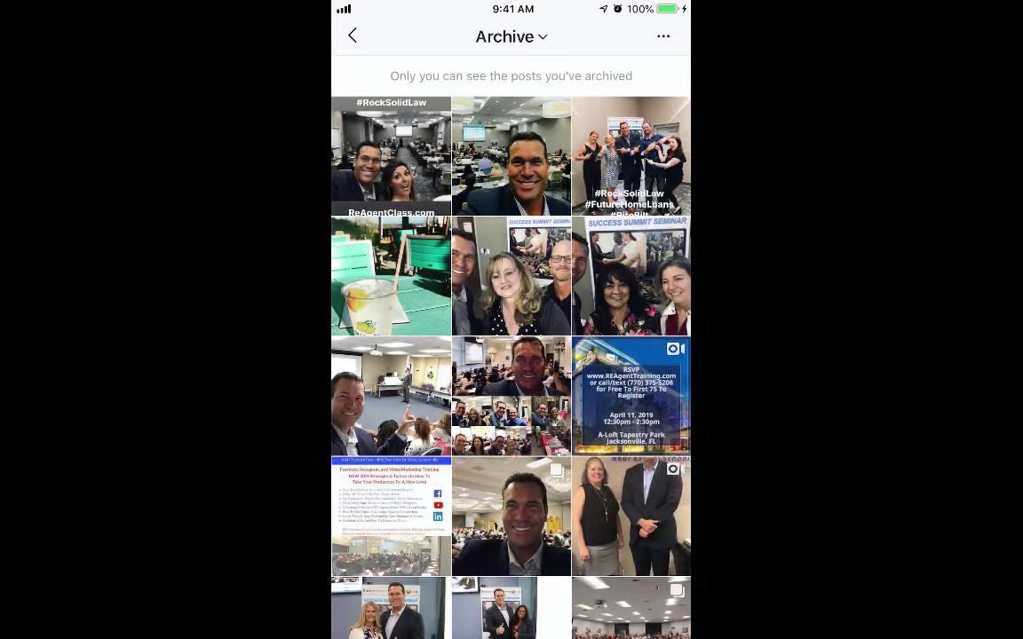
click(510, 156)
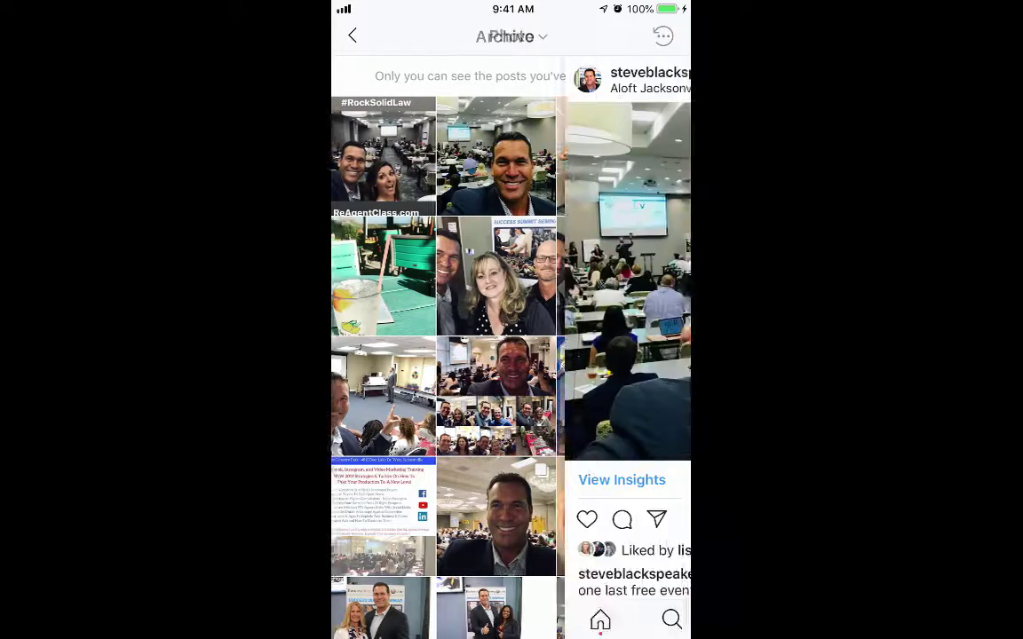
click(672, 78)
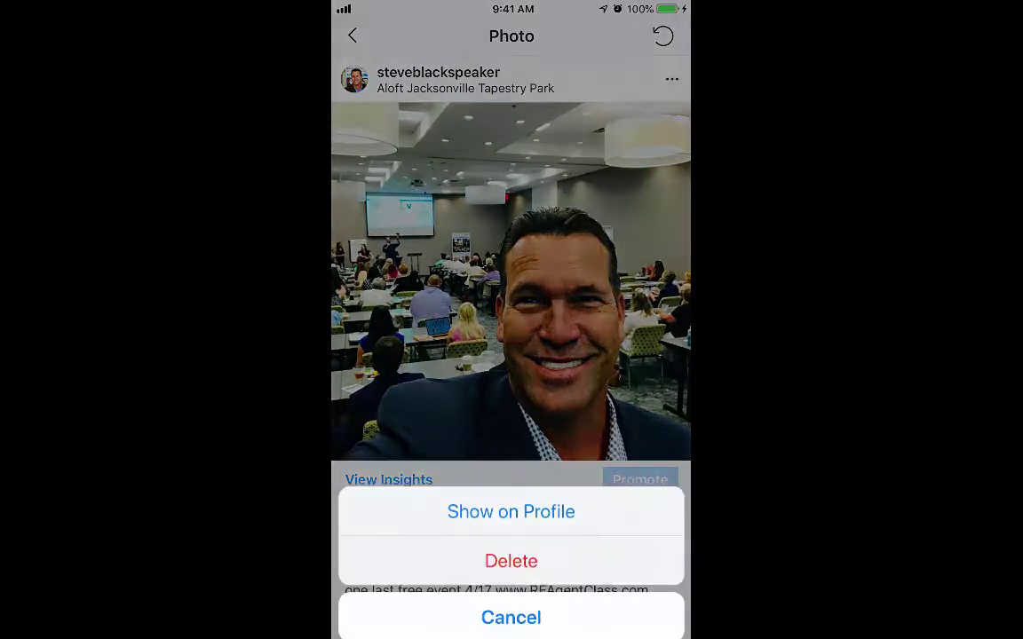
click(511, 502)
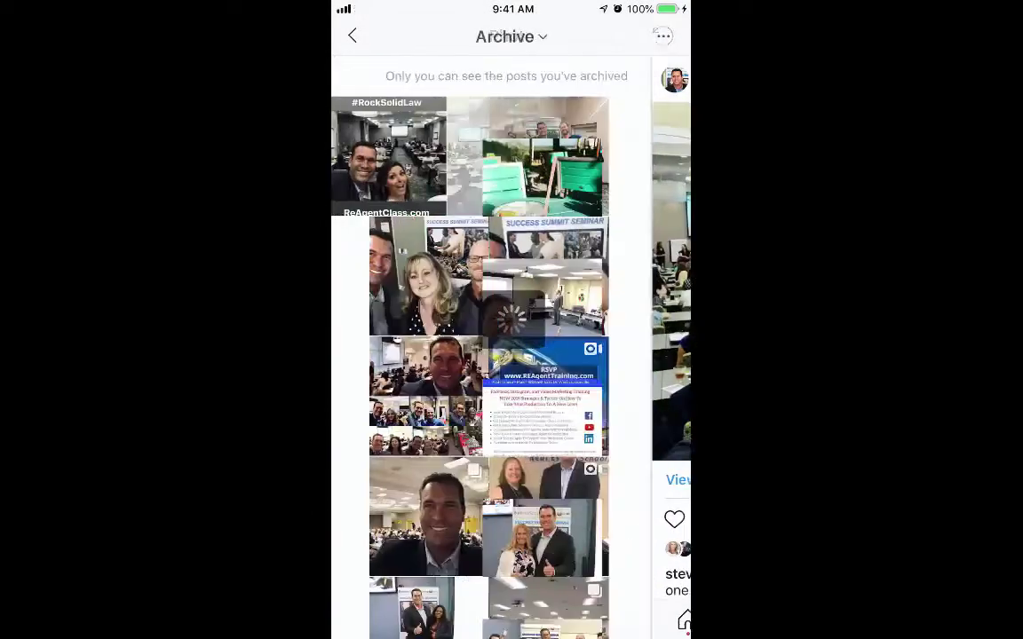
click(351, 35)
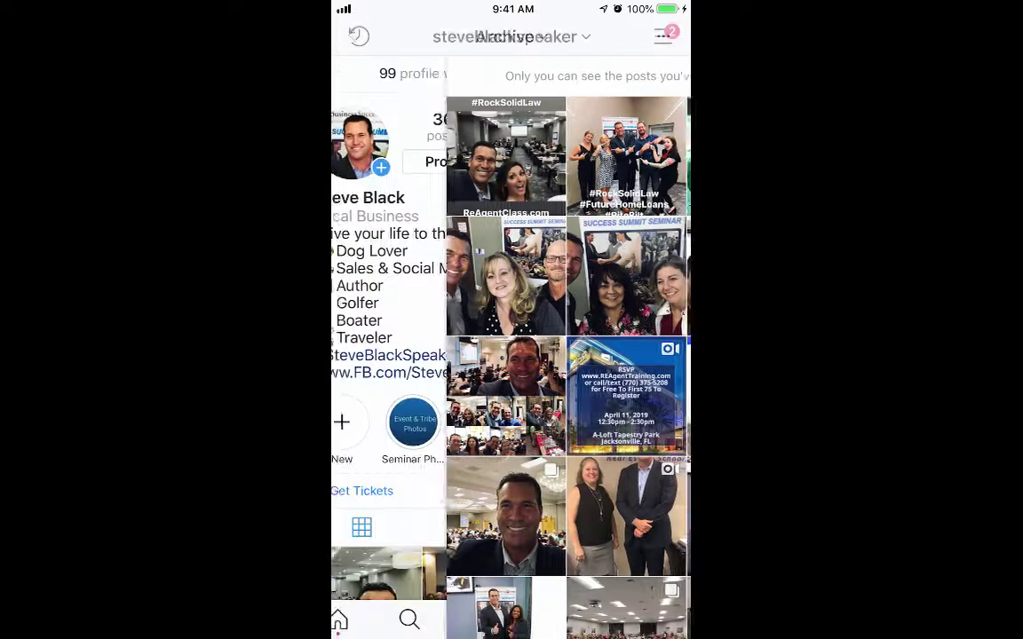
- Reopen the restored selfie's options, dismiss them, and return to the profile top
scroll(511, 355, down, 10)
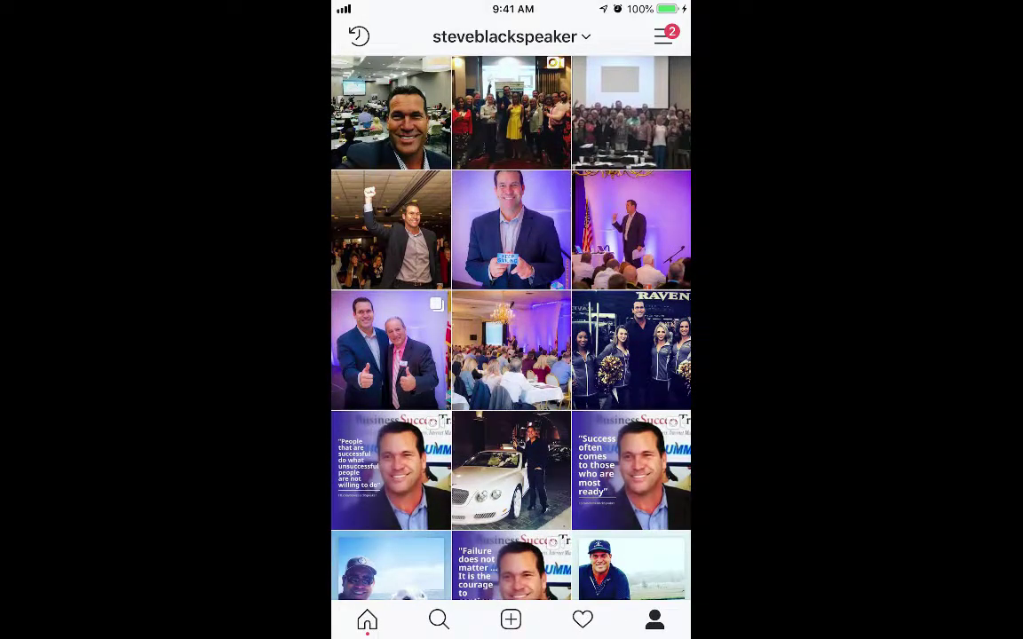
scroll(511, 329, down, 5)
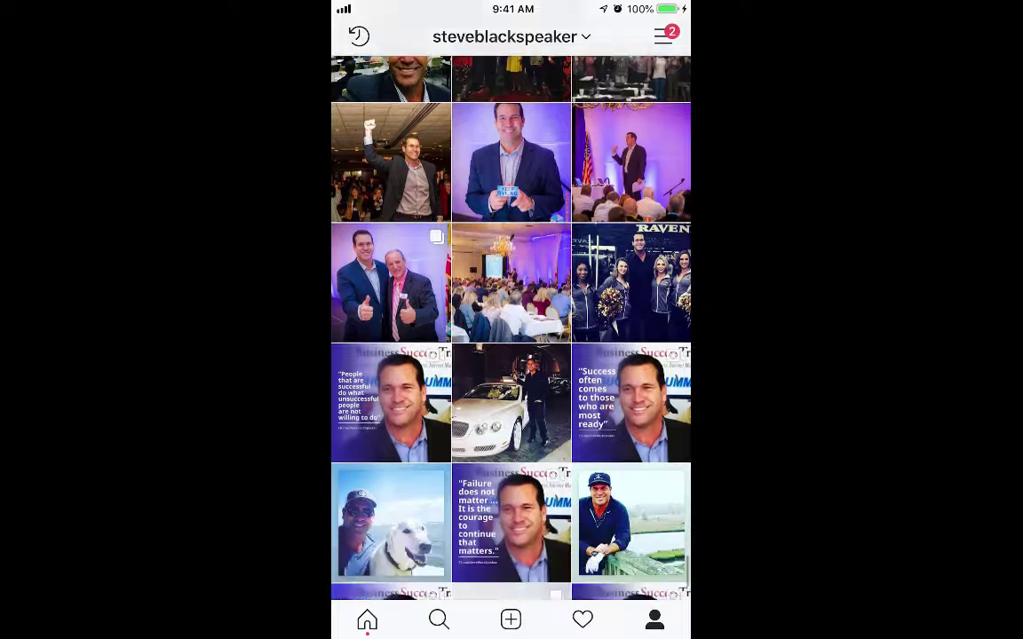
scroll(511, 329, up, 10)
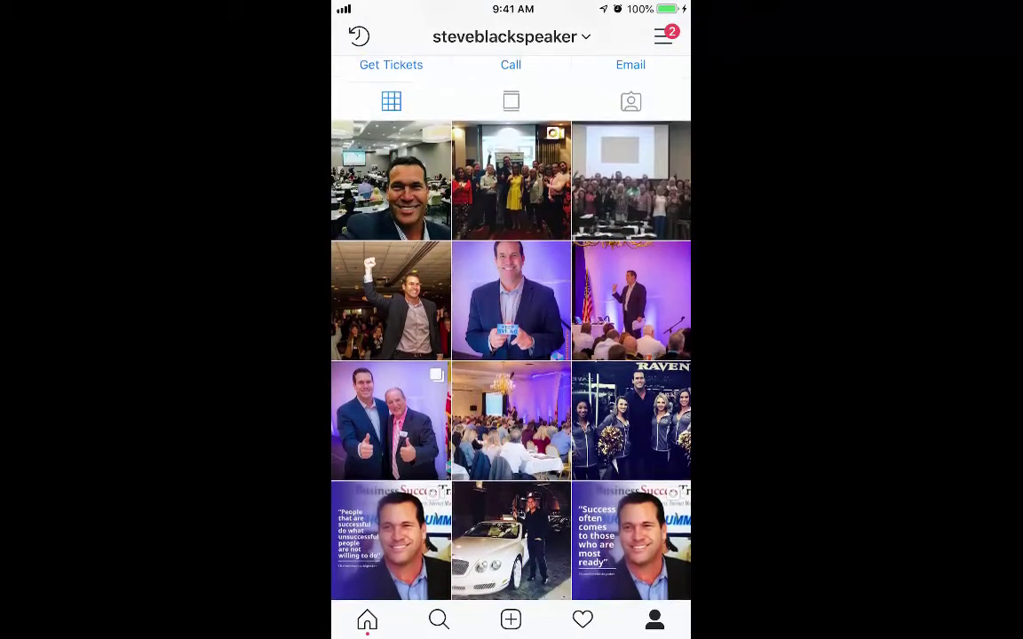
scroll(511, 329, up, 2)
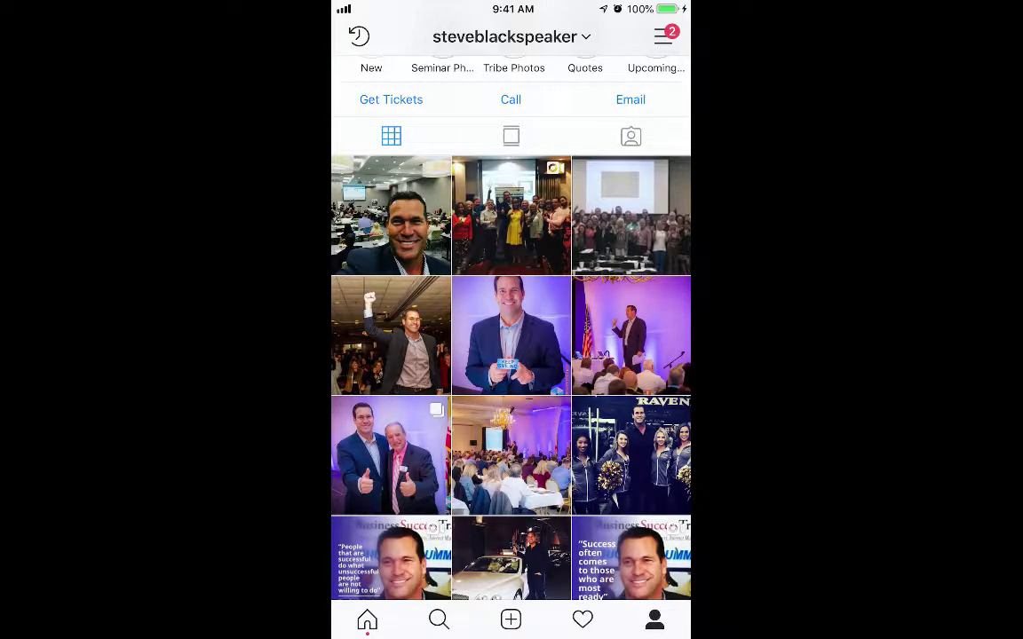
click(391, 215)
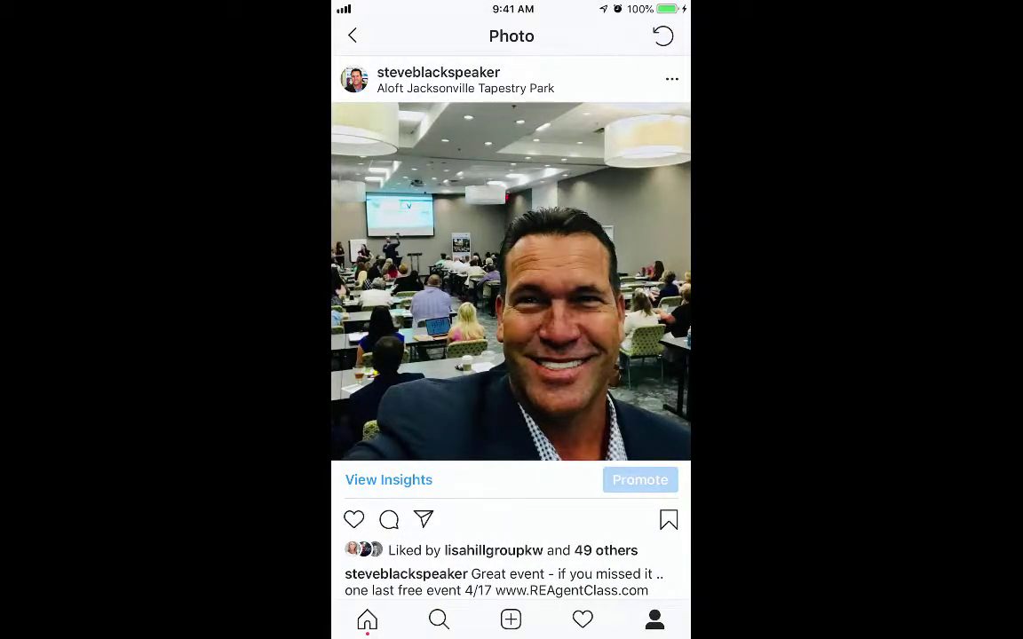
click(673, 79)
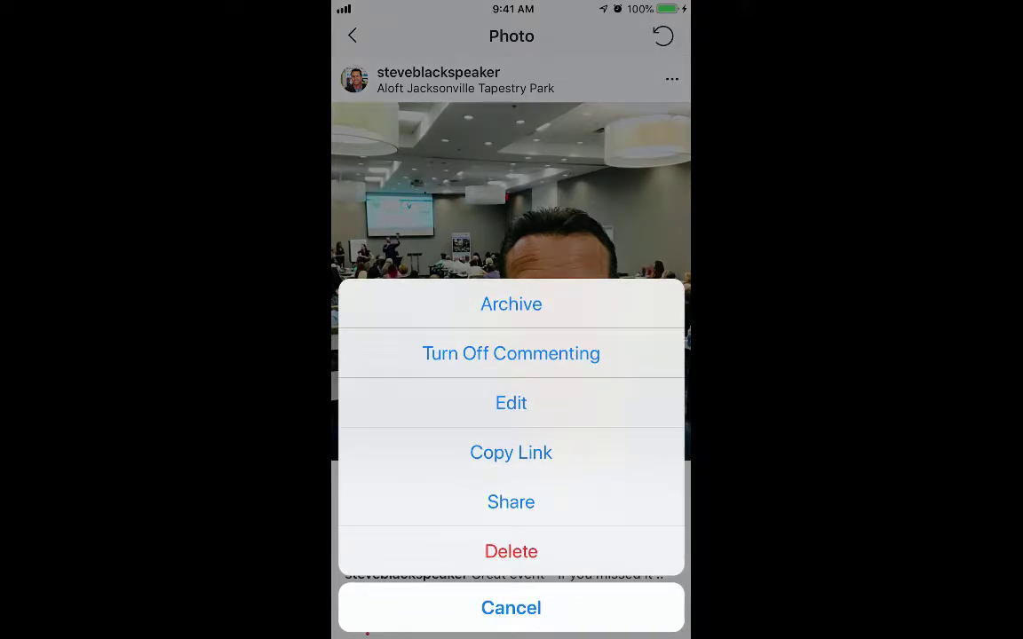
click(511, 608)
click(352, 36)
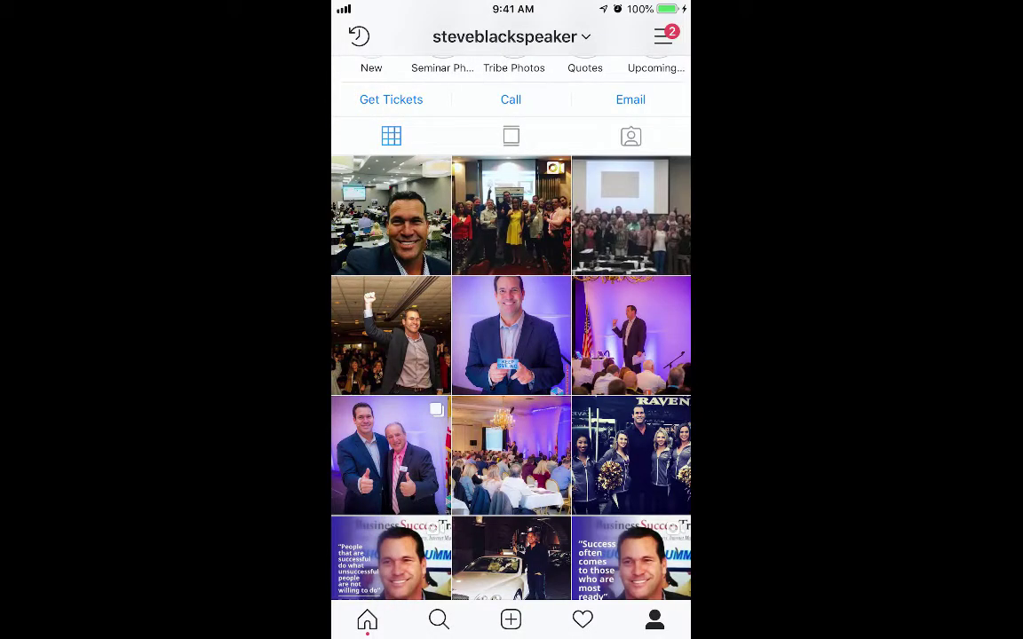
scroll(511, 328, up, 10)
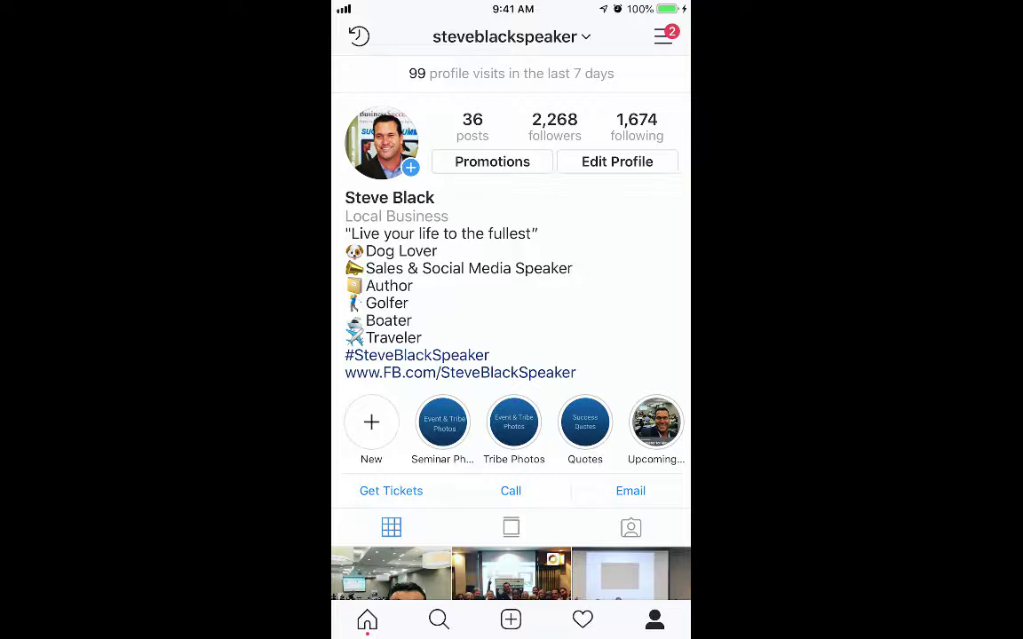
- Scroll through the profile grid and back up to the story highlights
scroll(510, 329, down, 10)
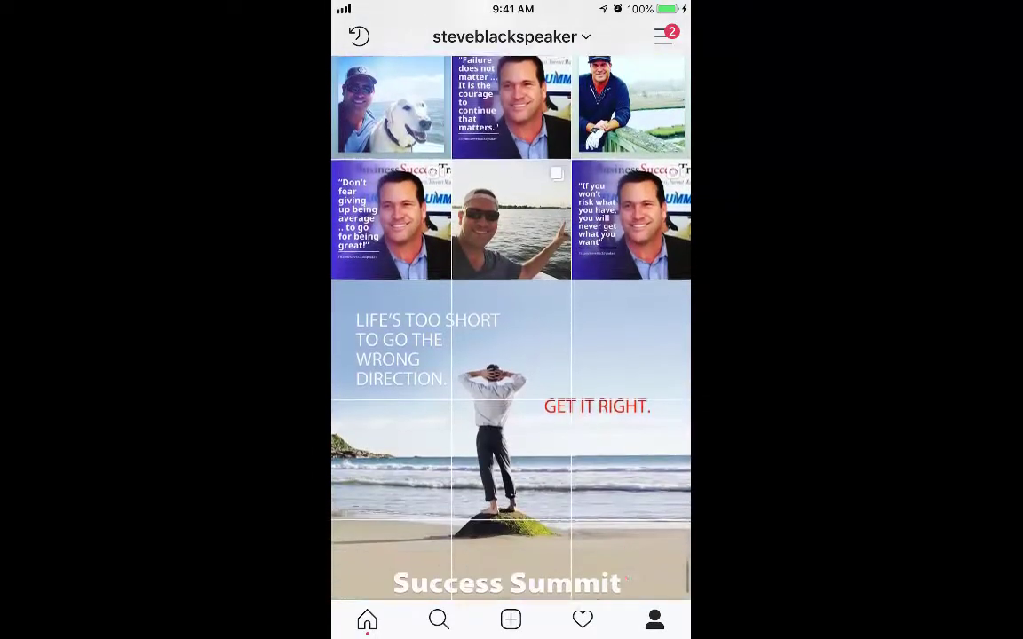
scroll(511, 329, up, 10)
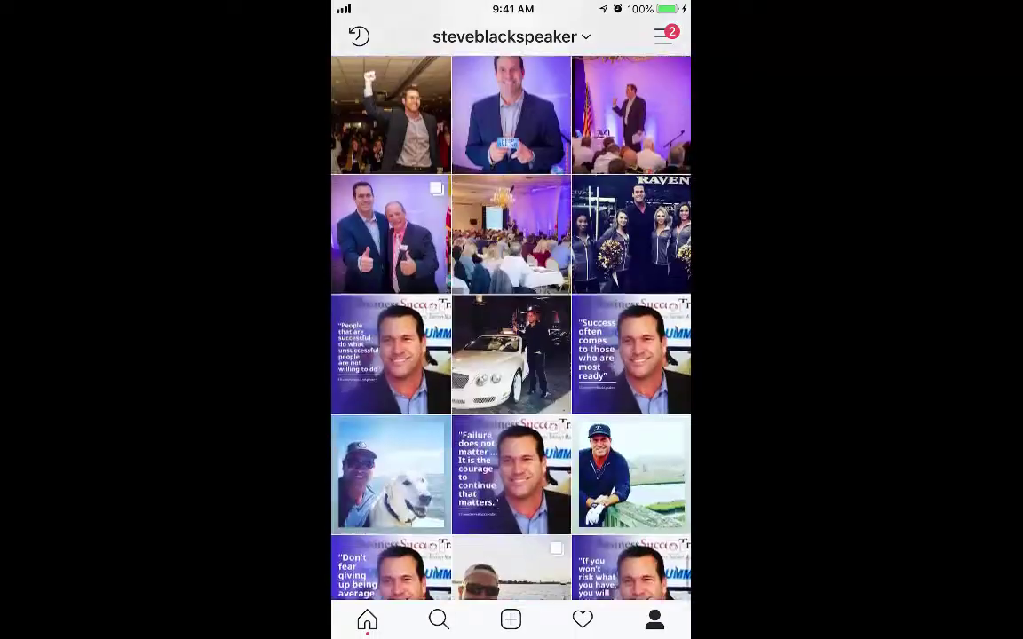
scroll(511, 328, up, 10)
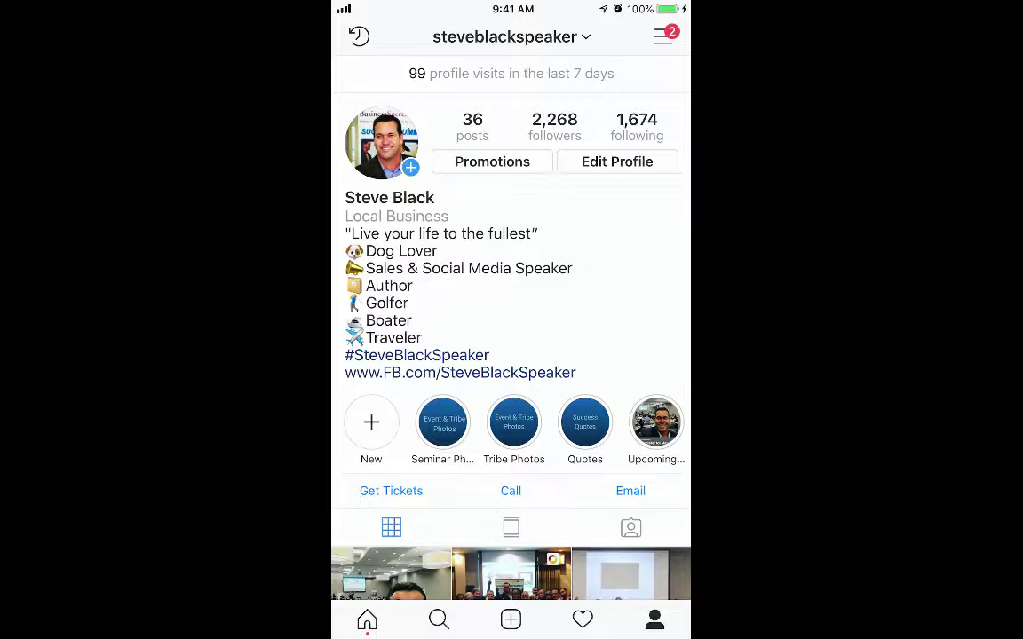
scroll(510, 329, down, 10)
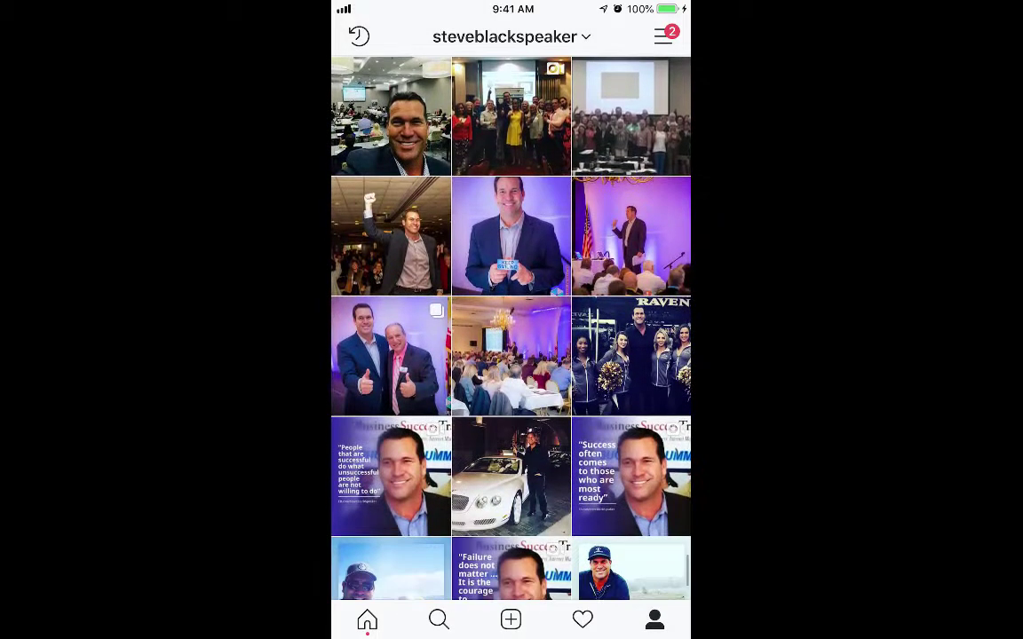
scroll(511, 328, up, 8)
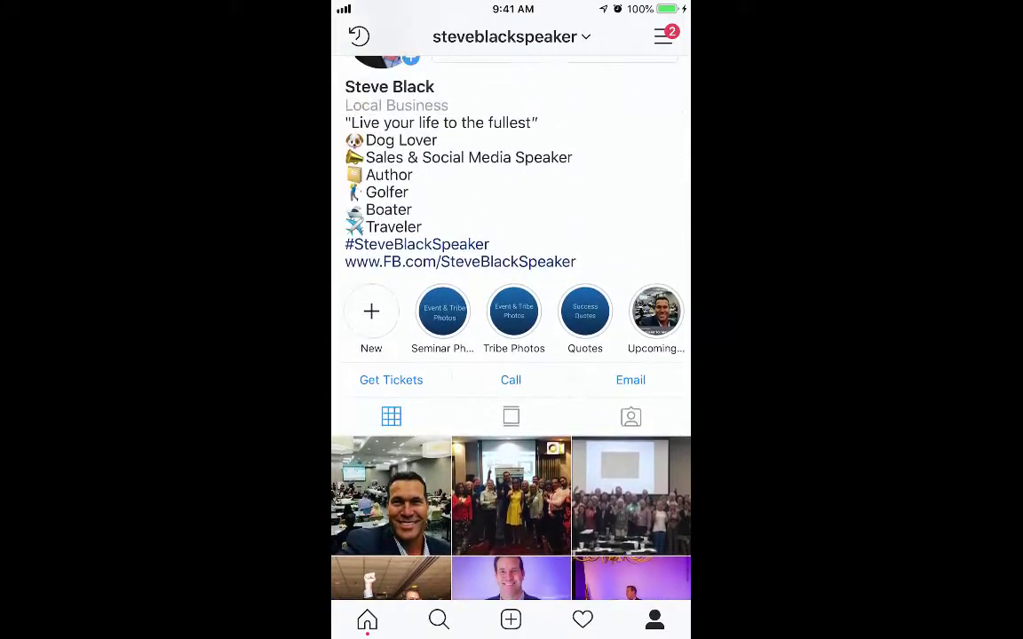
scroll(510, 329, up, 2)
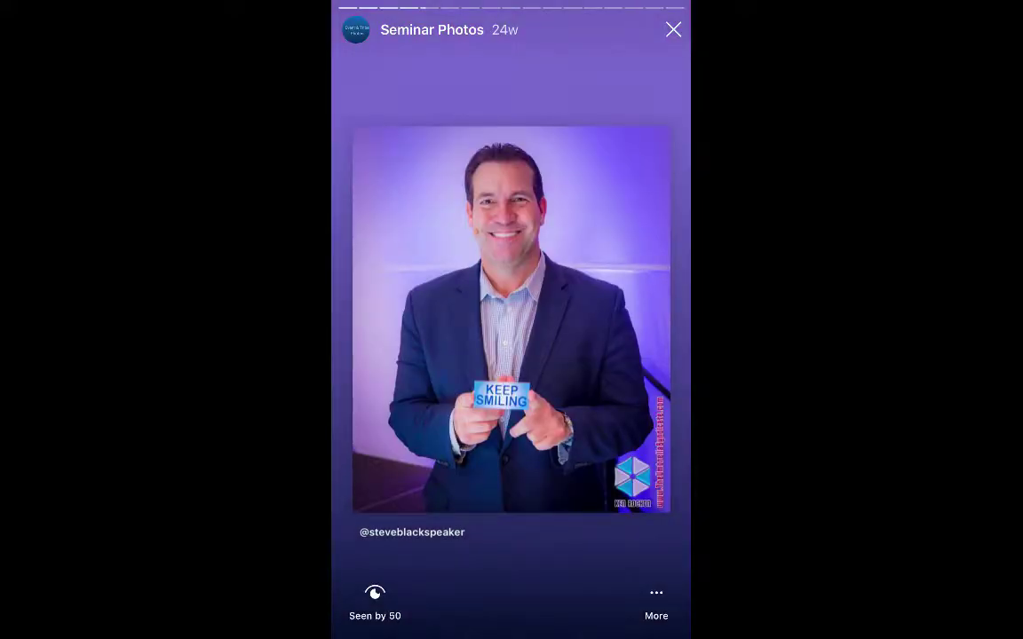
- Show the More options for the current Seminar Photos highlight story
click(656, 600)
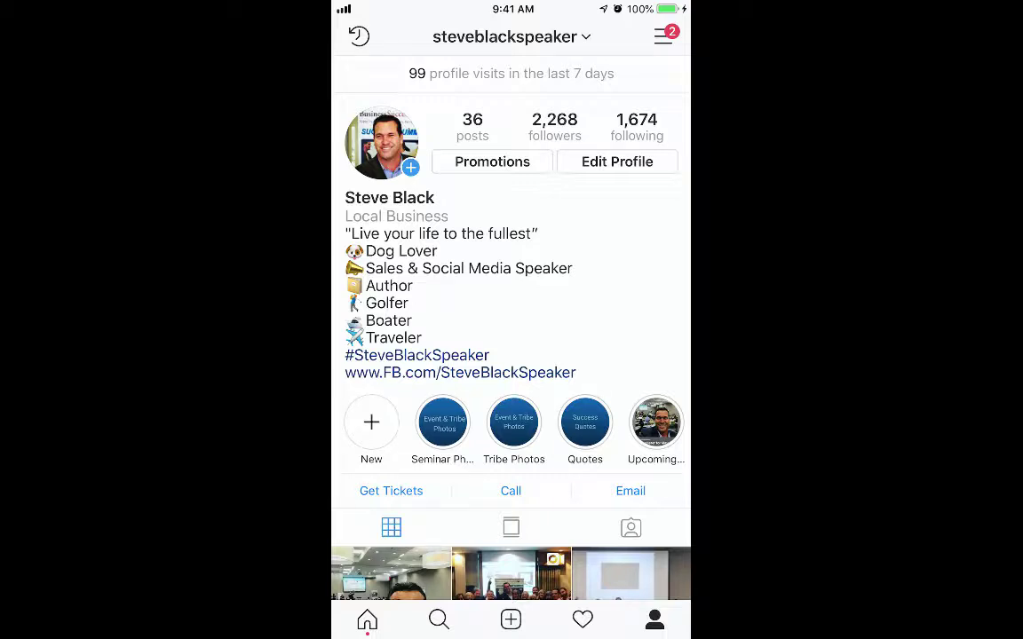
scroll(511, 338, down, 1)
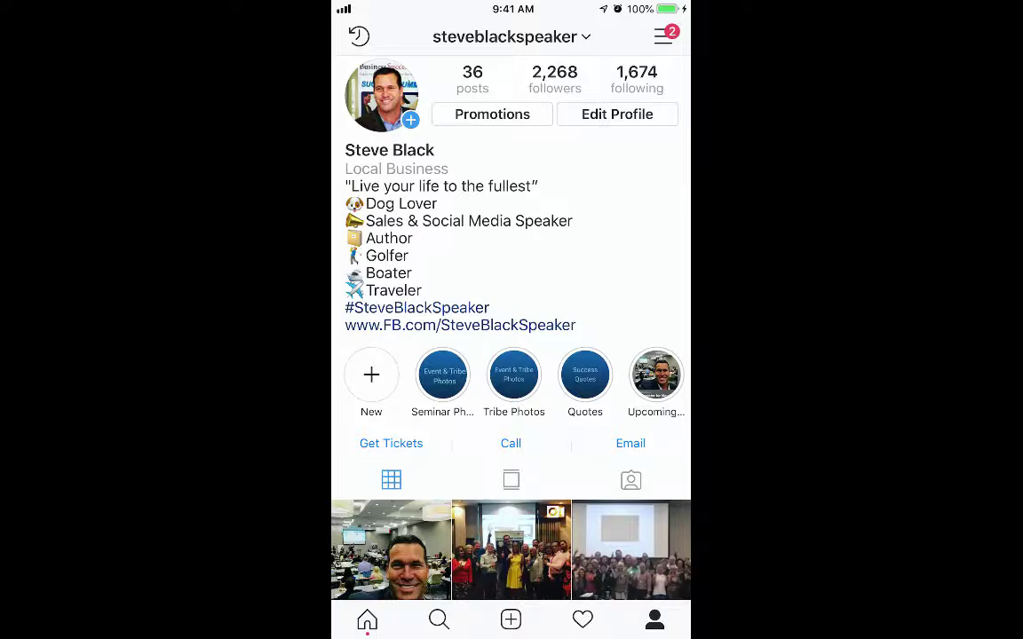
scroll(511, 338, down, 2)
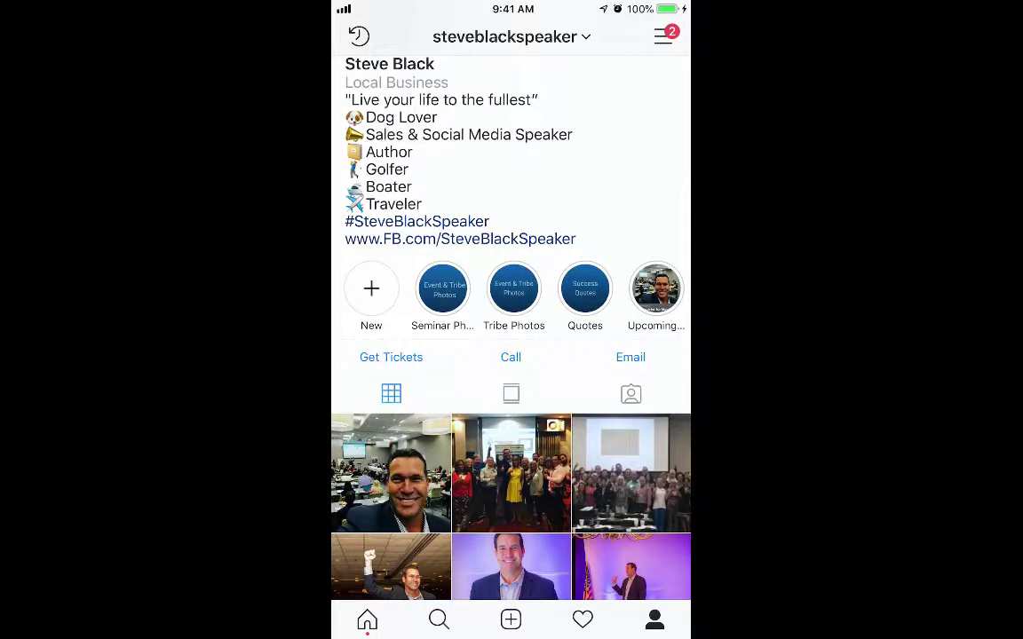
scroll(511, 337, down, 1)
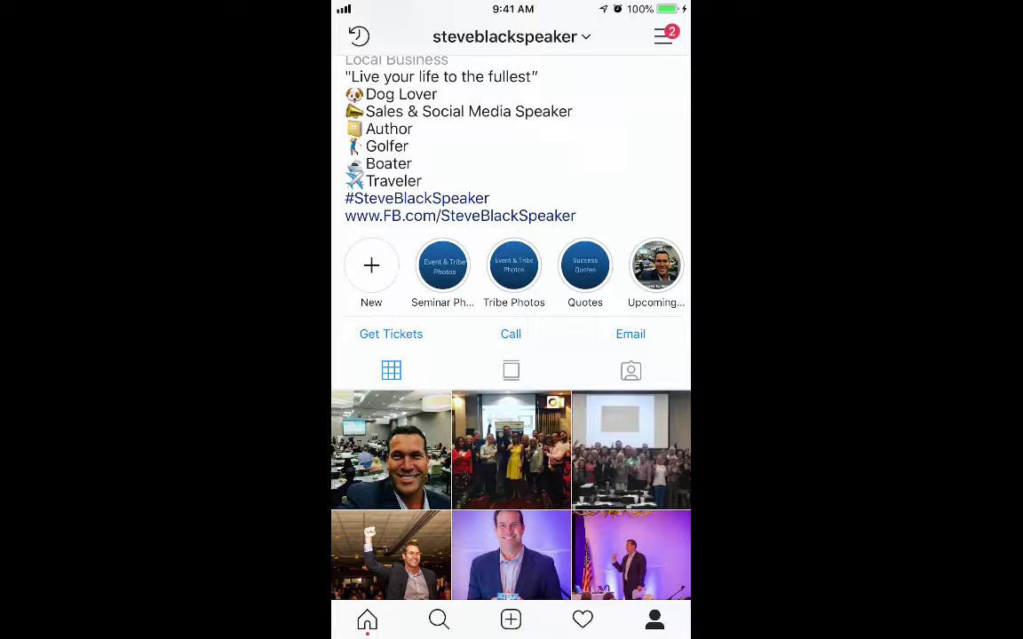
scroll(510, 338, down, 1)
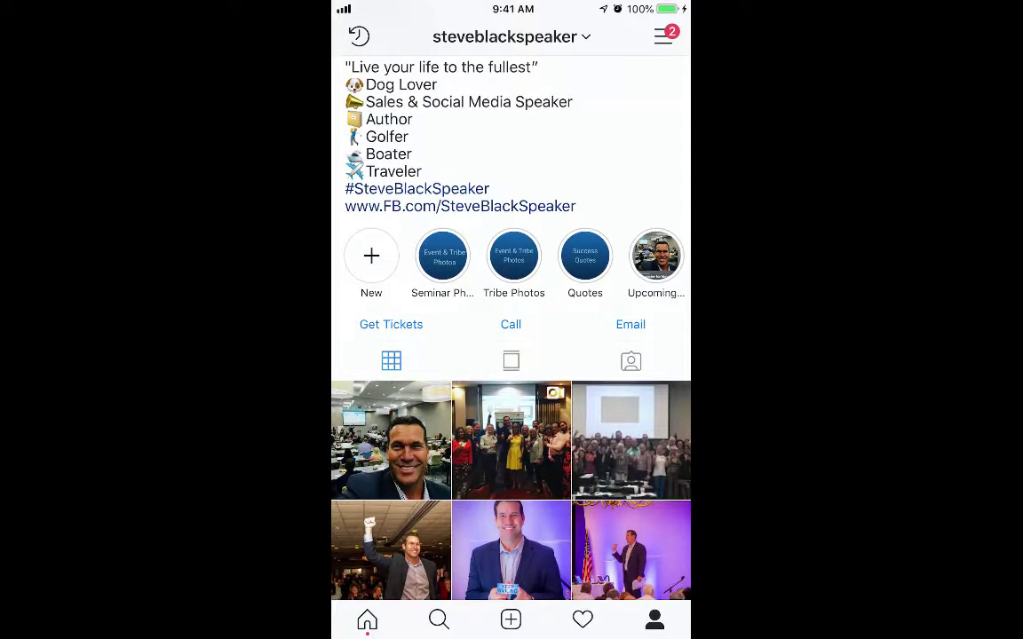
scroll(511, 337, up, 3)
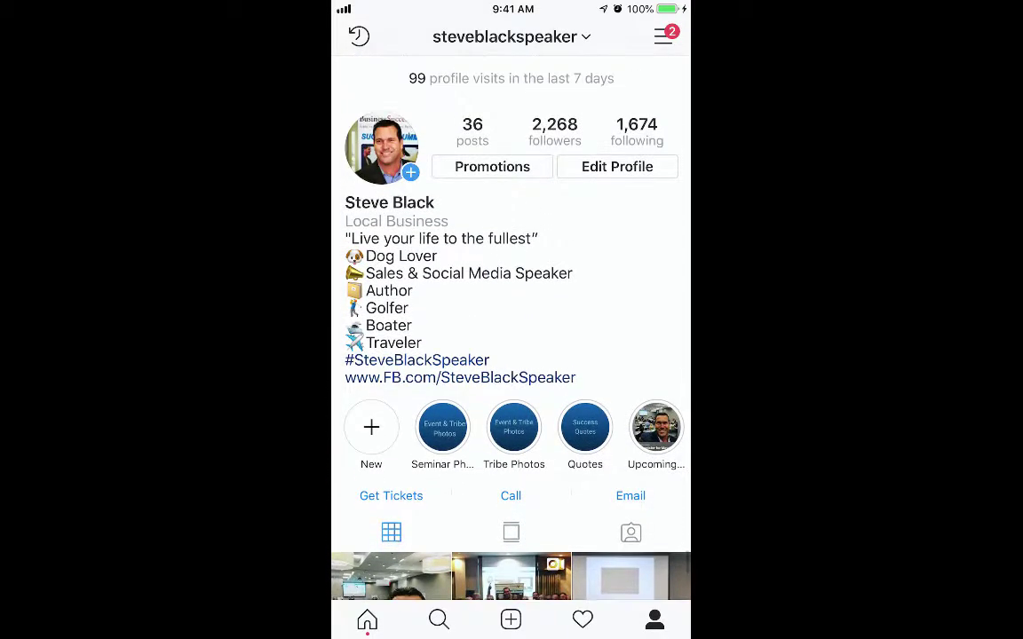
scroll(510, 338, down, 10)
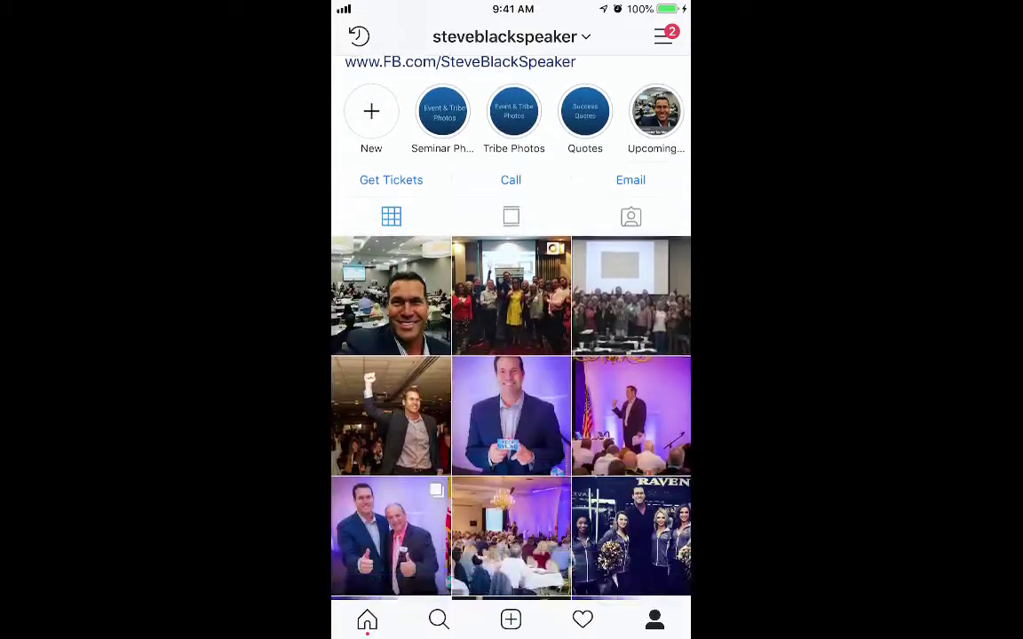
scroll(511, 338, up, 10)
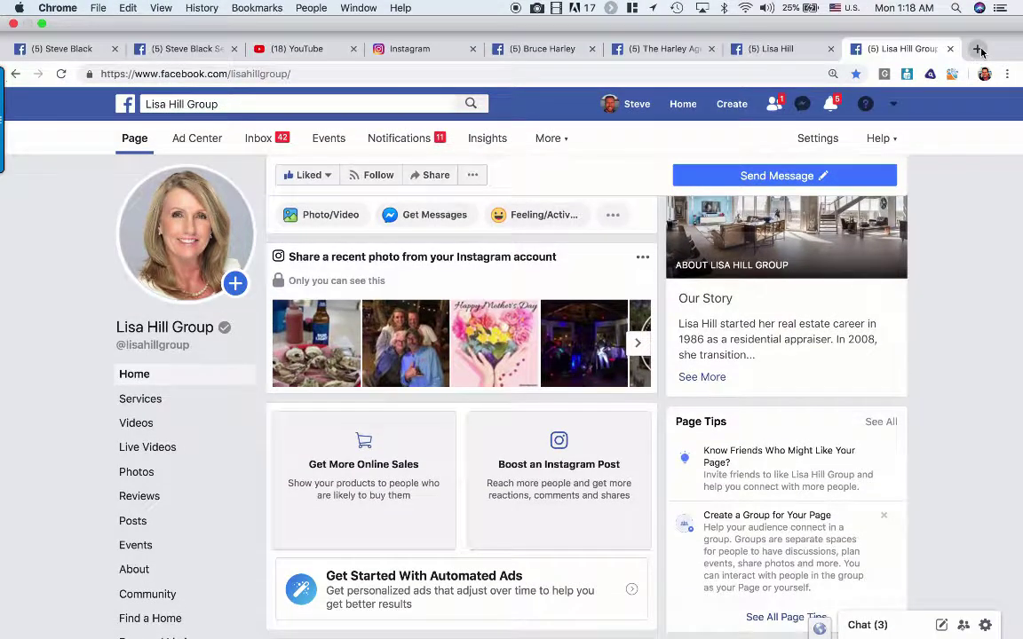
- In a new tab, go to the LinkedIn profile suggested for 'linke' and sign in
click(977, 18)
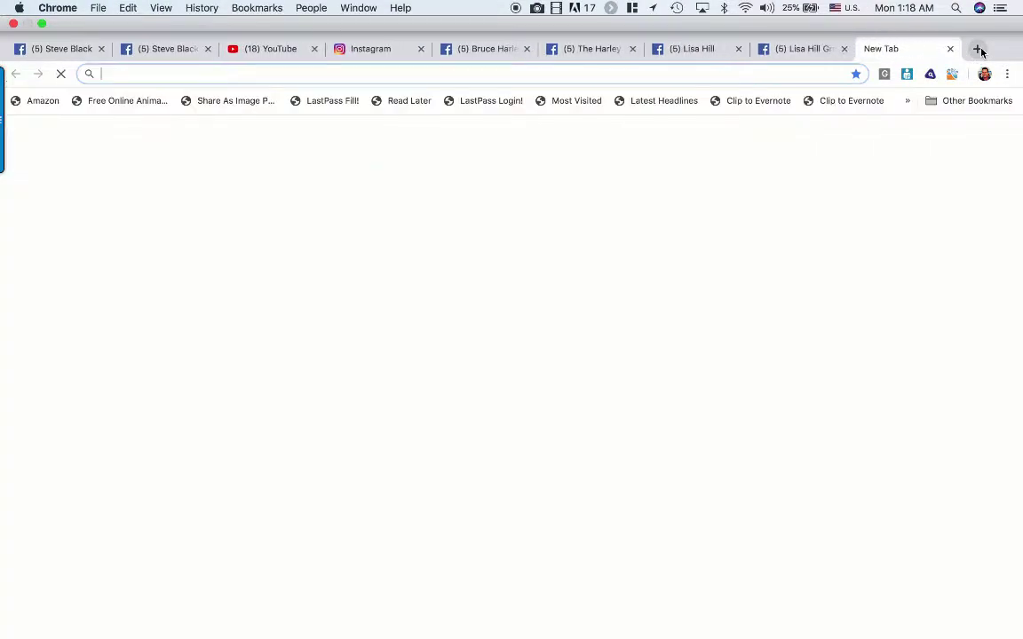
text(linke)
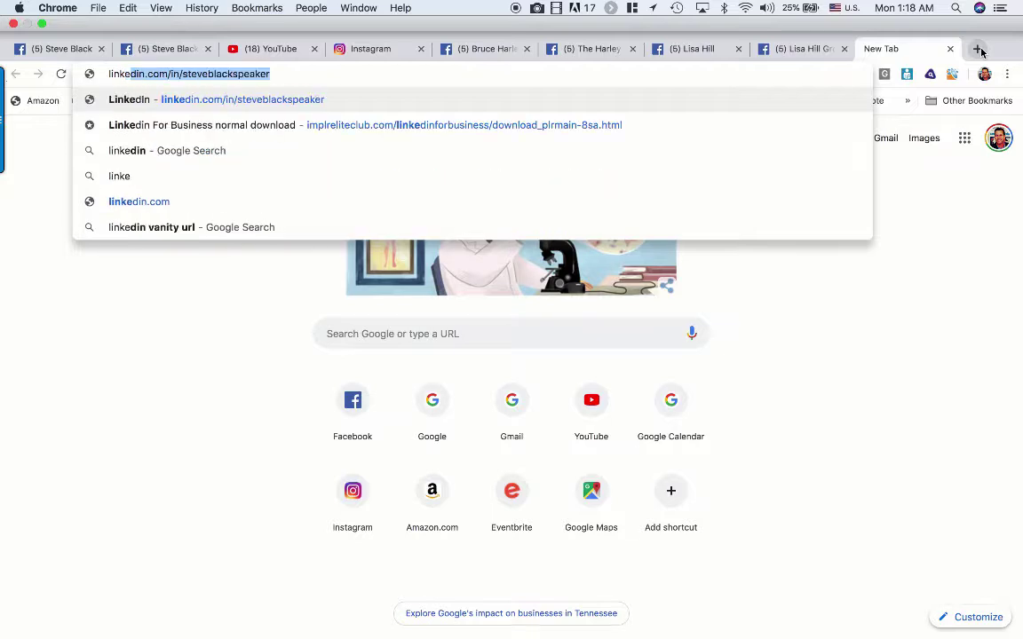
key(Return)
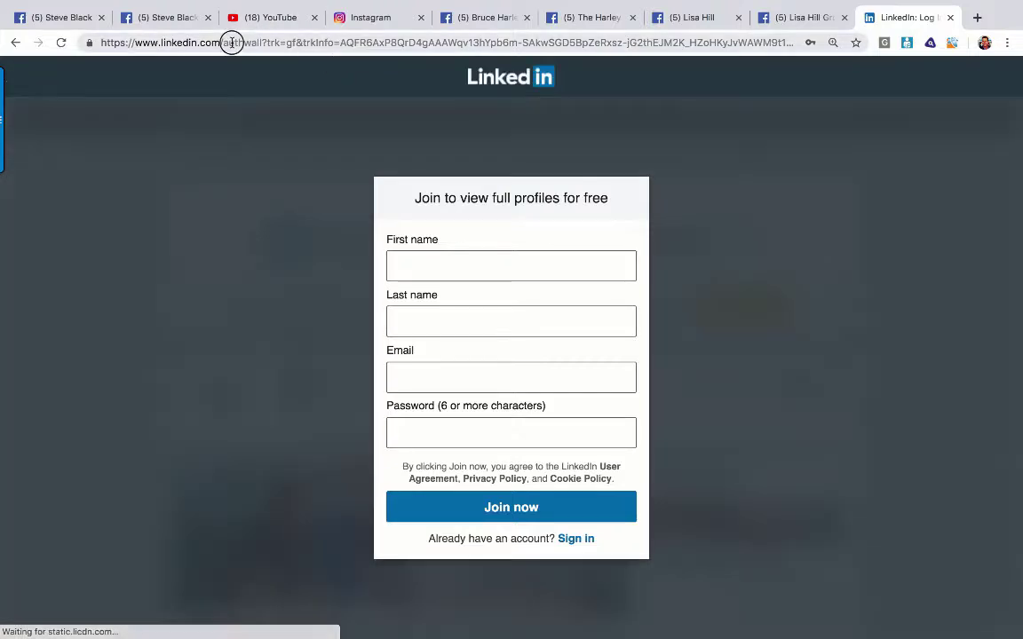
click(228, 41)
click(746, 322)
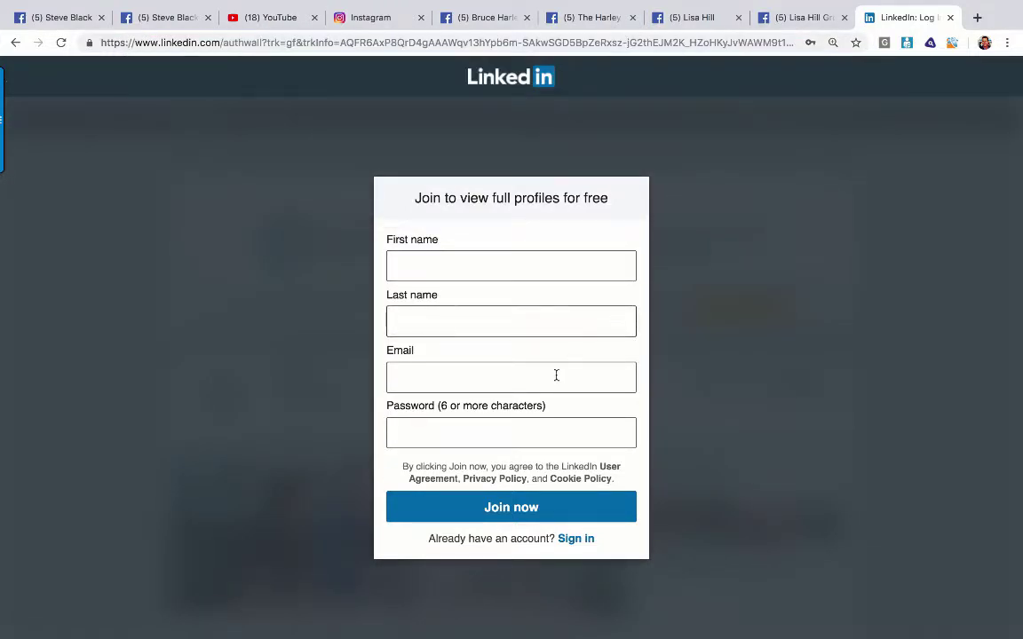
click(569, 541)
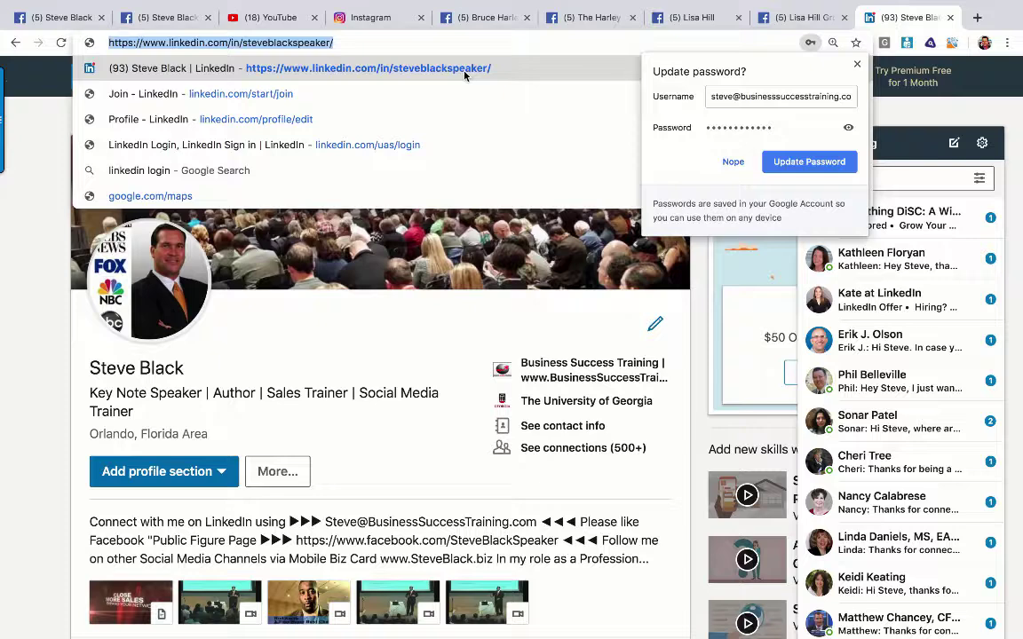
- Dismiss the Update password popup and the address bar suggestions
click(858, 66)
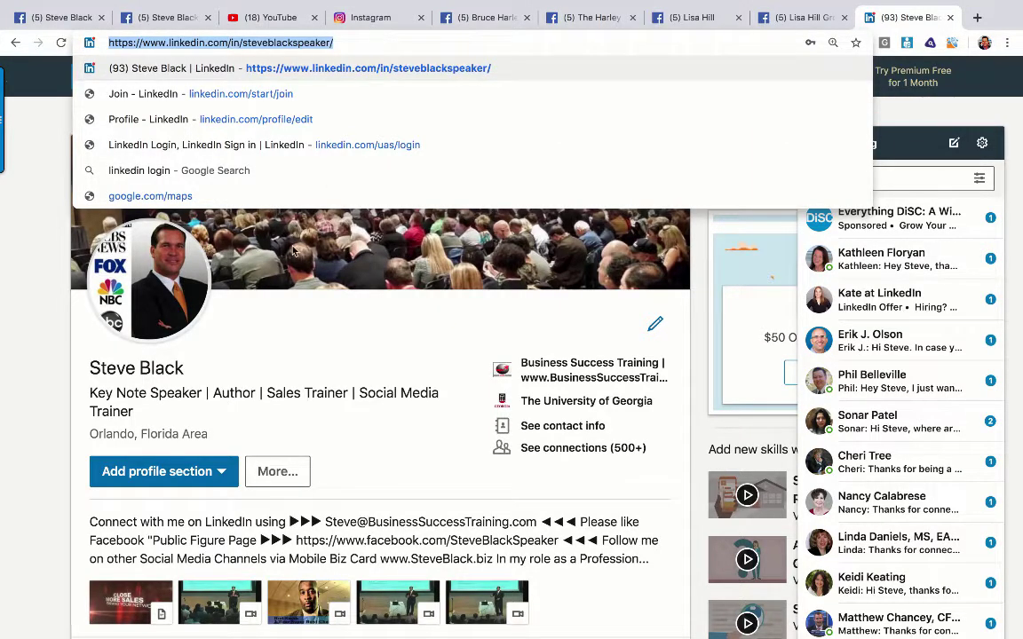
click(286, 280)
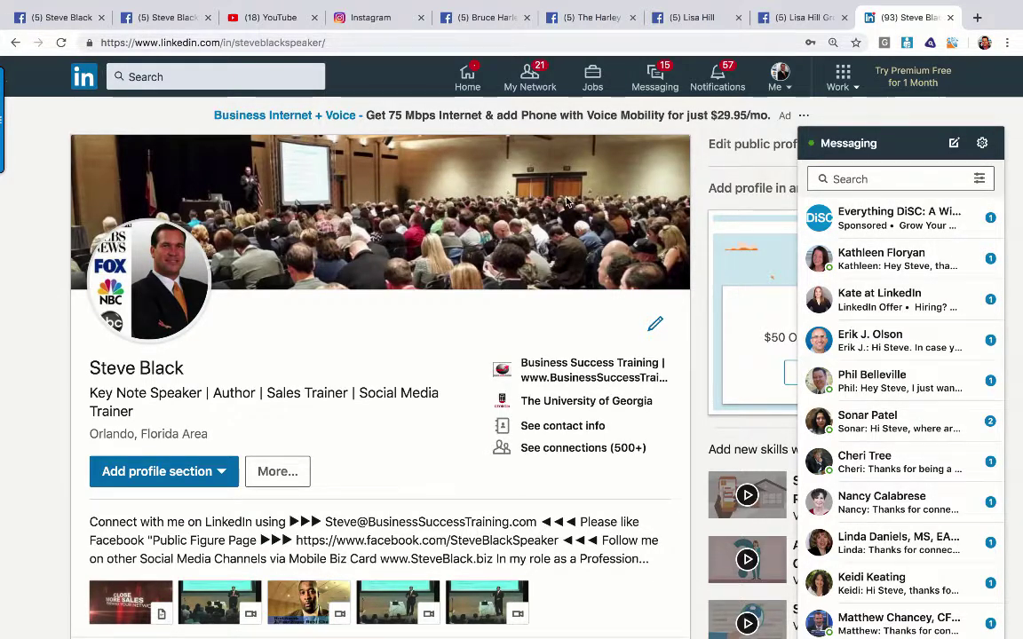
- Open the LinkedIn intro editor and select the contact e-mail portion of the summary
click(654, 328)
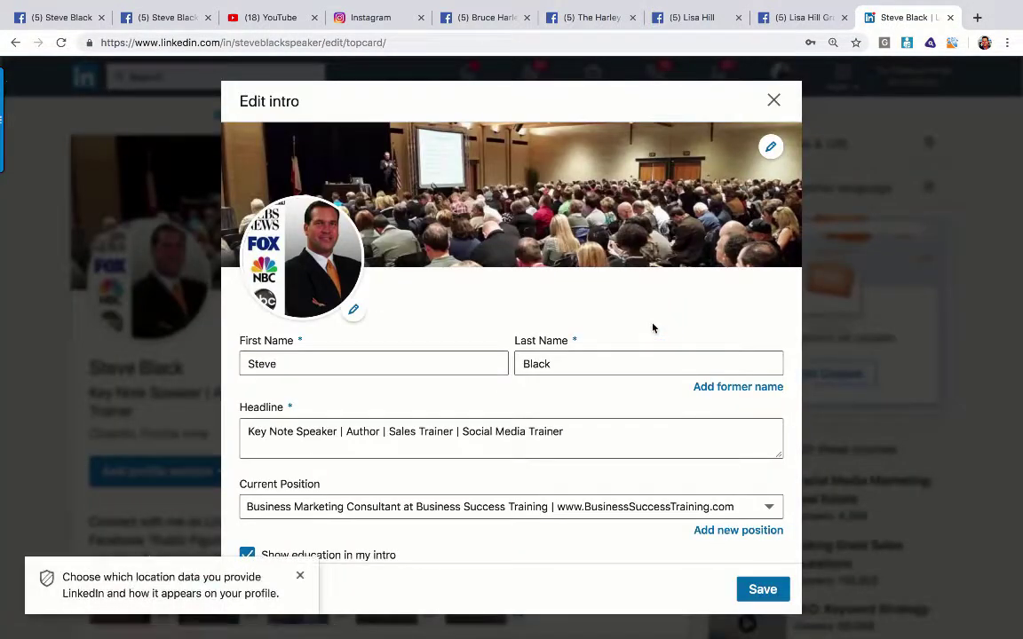
scroll(592, 354, down, 3)
scroll(592, 354, down, 5)
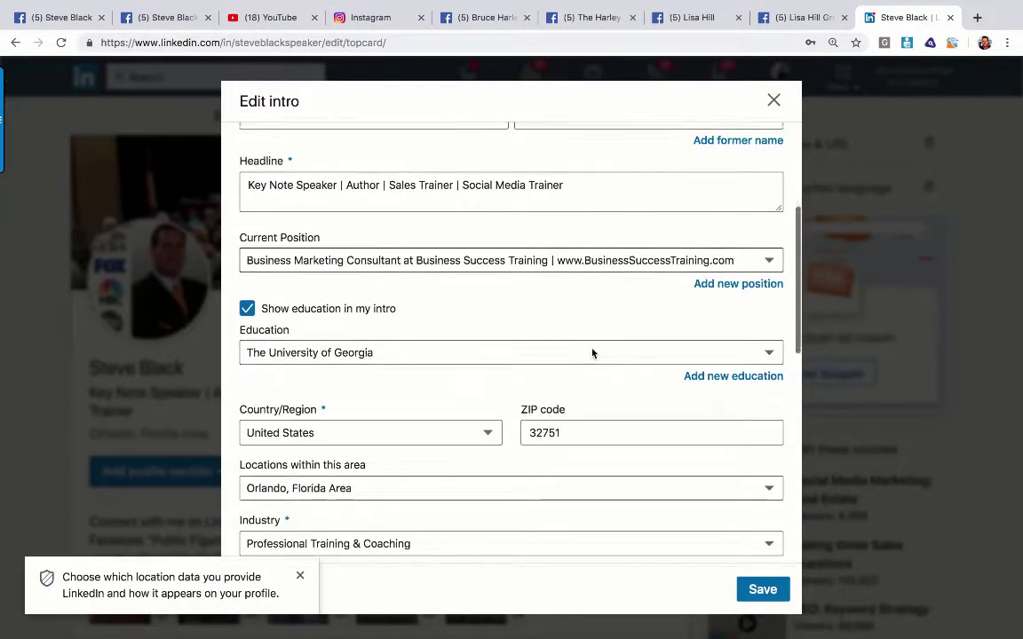
scroll(593, 354, down, 3)
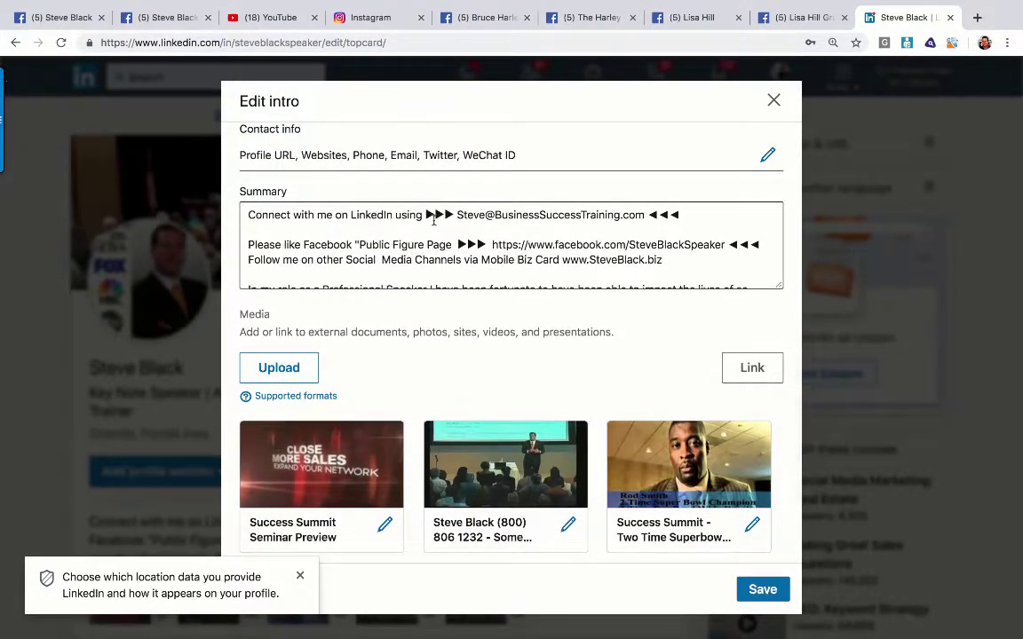
click(425, 215)
drag(425, 215, 683, 219)
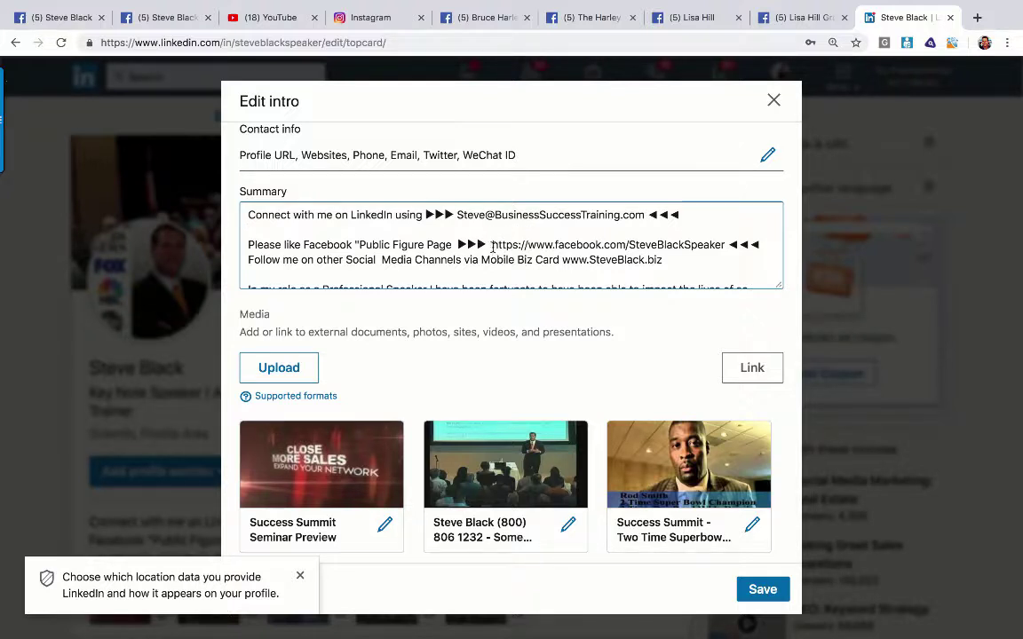
- Review the rest of the summary and the five media items, then save the intro
scroll(448, 247, down, 2)
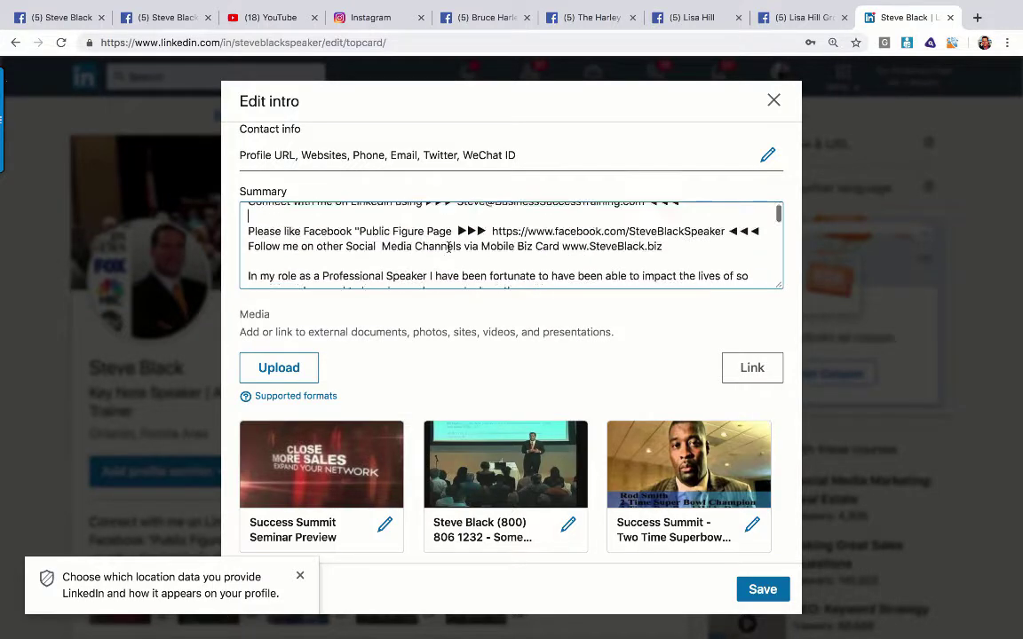
drag(448, 219, 762, 247)
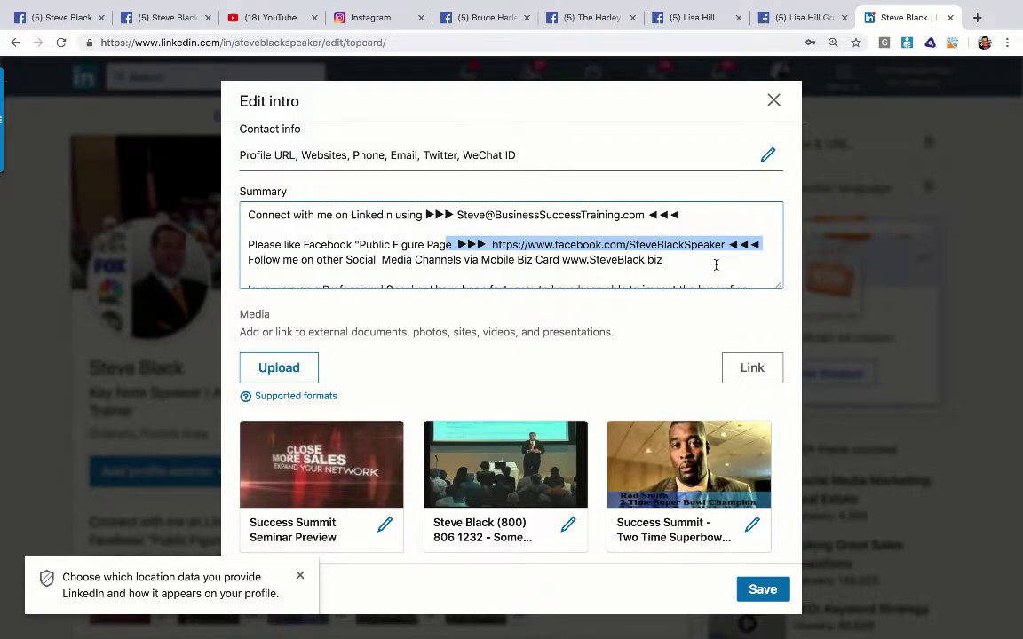
scroll(716, 265, down, 3)
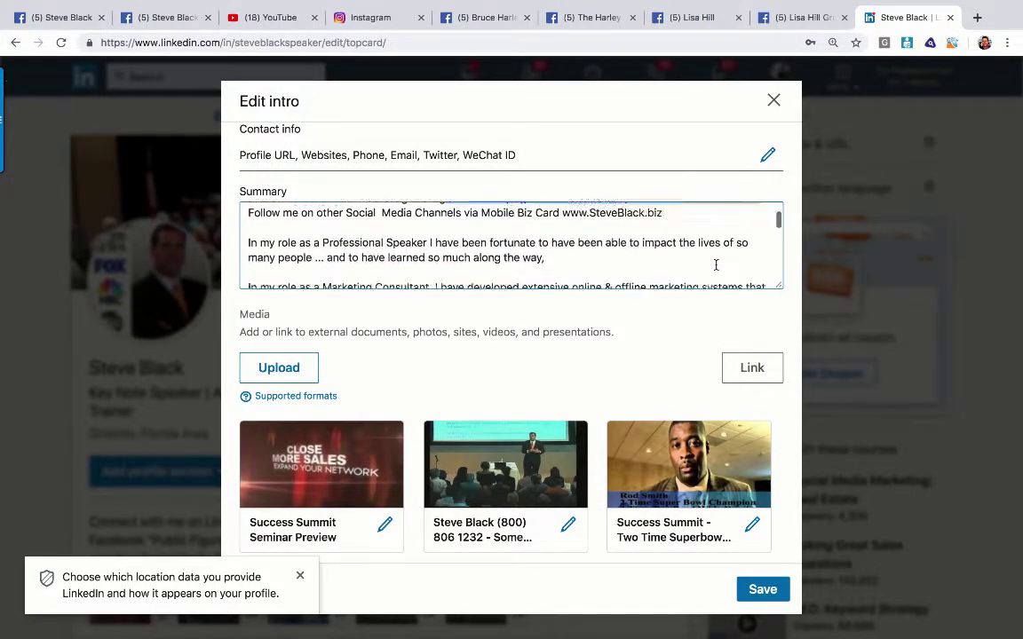
scroll(716, 264, down, 5)
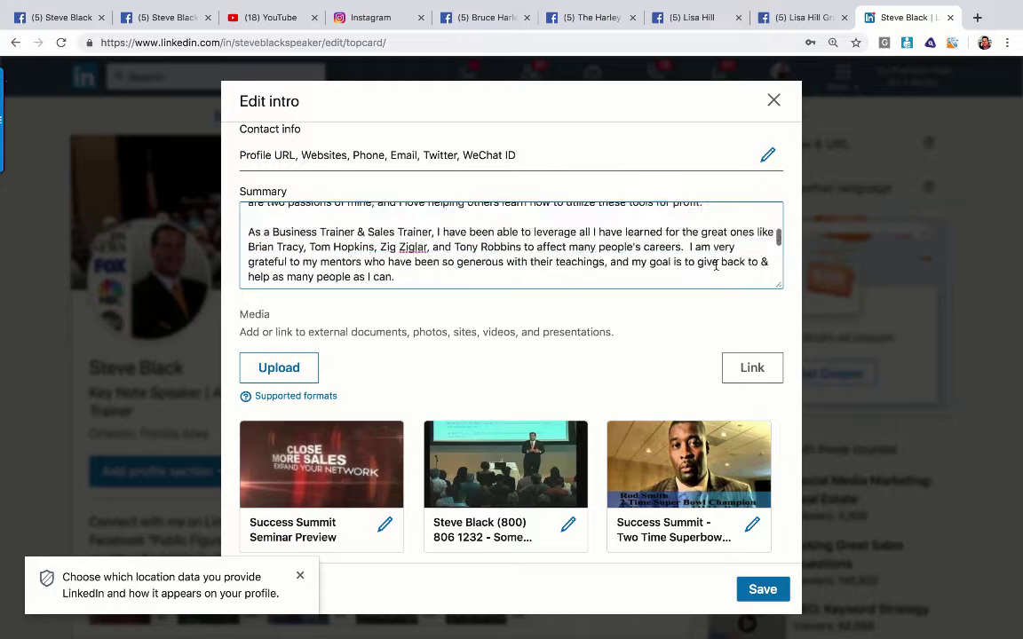
scroll(716, 264, down, 5)
scroll(671, 284, down, 3)
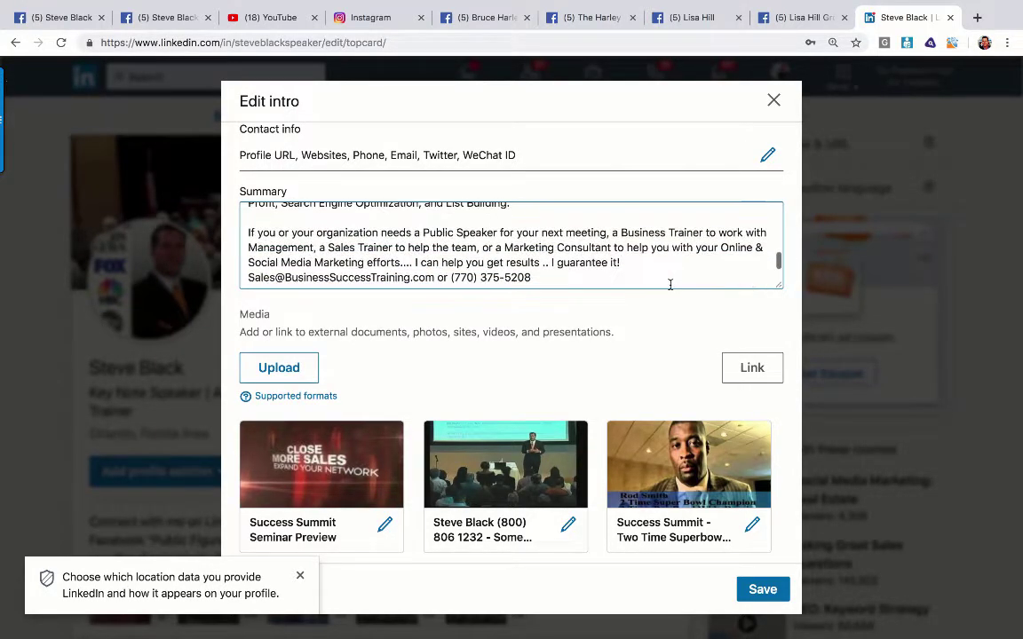
scroll(607, 349, down, 3)
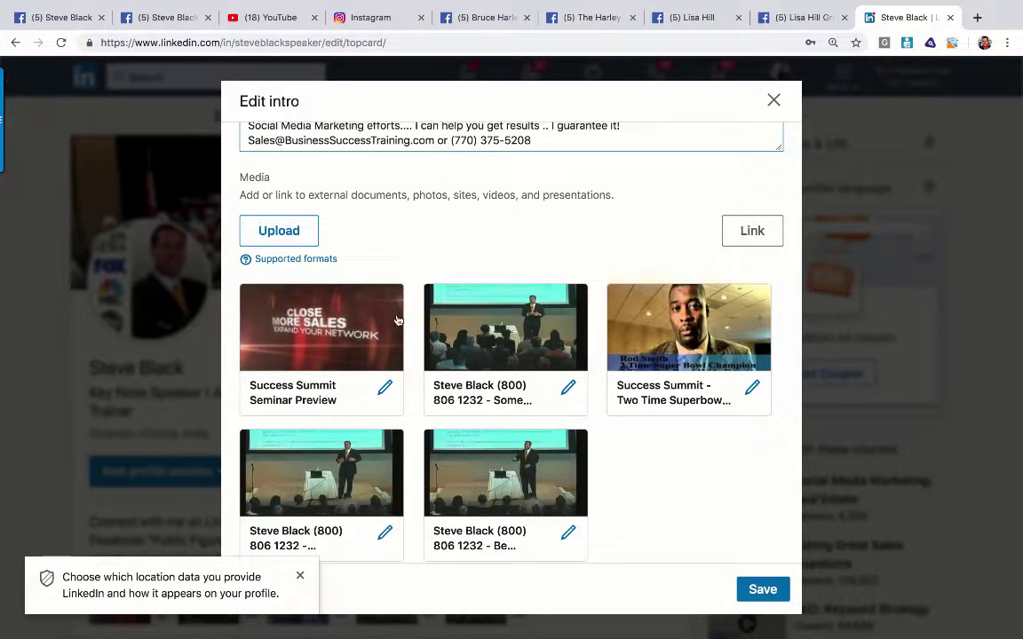
scroll(496, 240, down, 1)
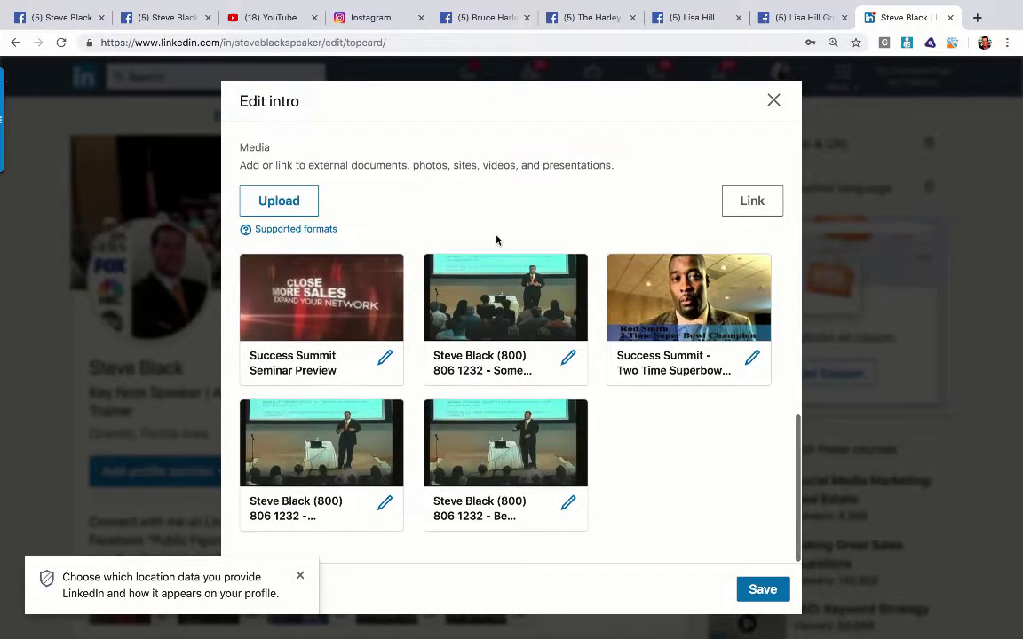
click(754, 593)
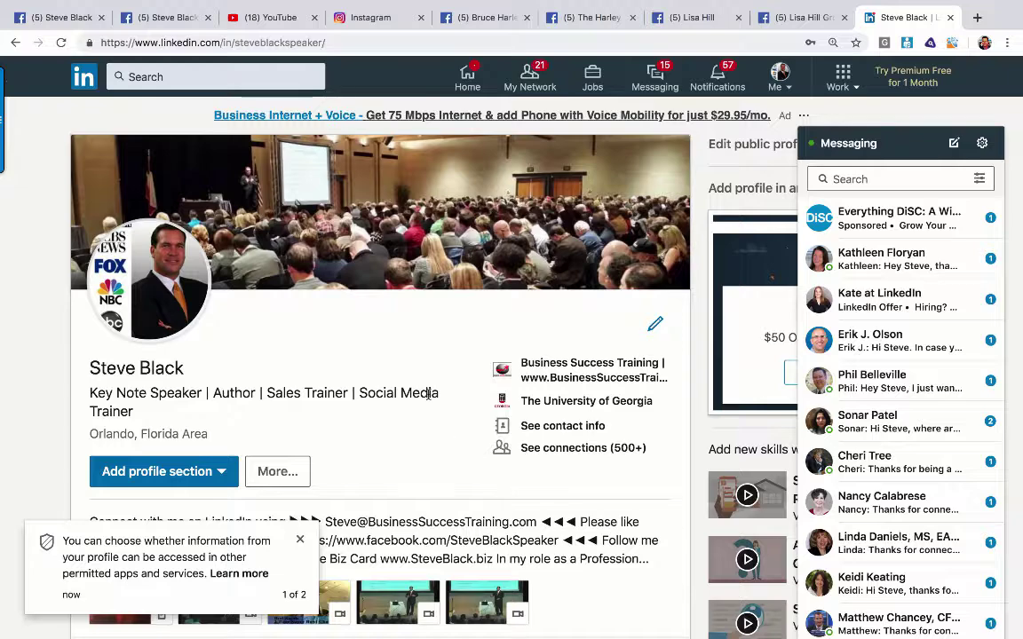
- Uncheck 'Show education in my intro' and save, hiding The University of Georgia
scroll(427, 393, down, 2)
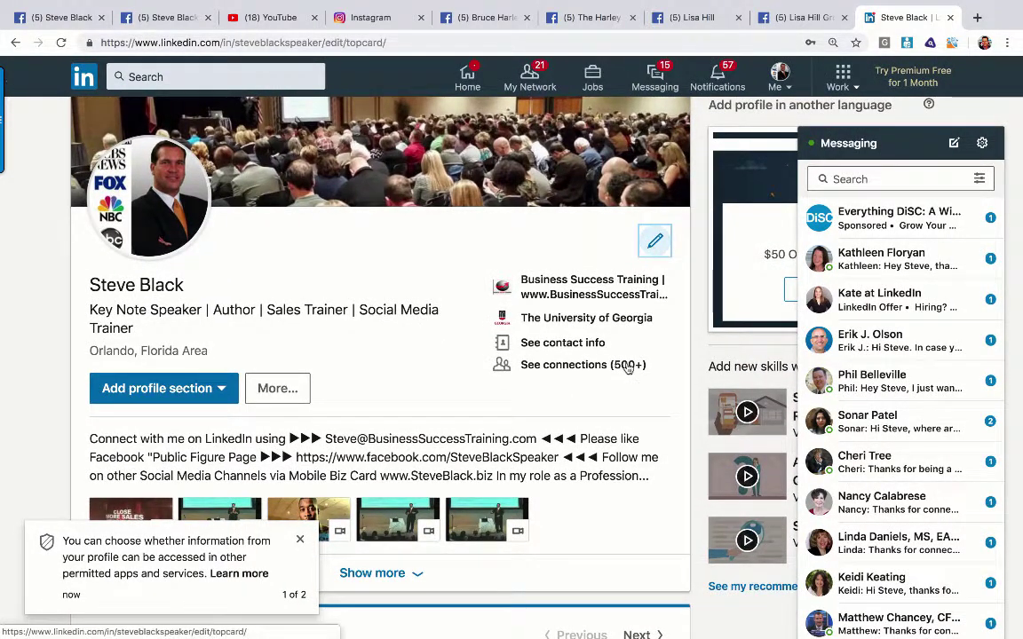
click(654, 241)
scroll(563, 435, down, 10)
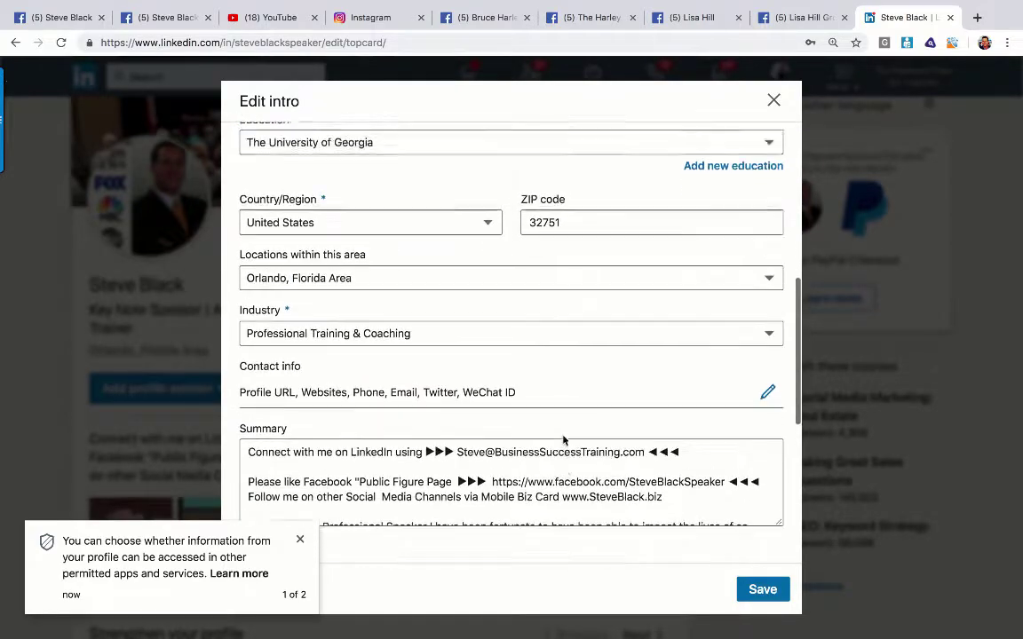
scroll(563, 435, down, 10)
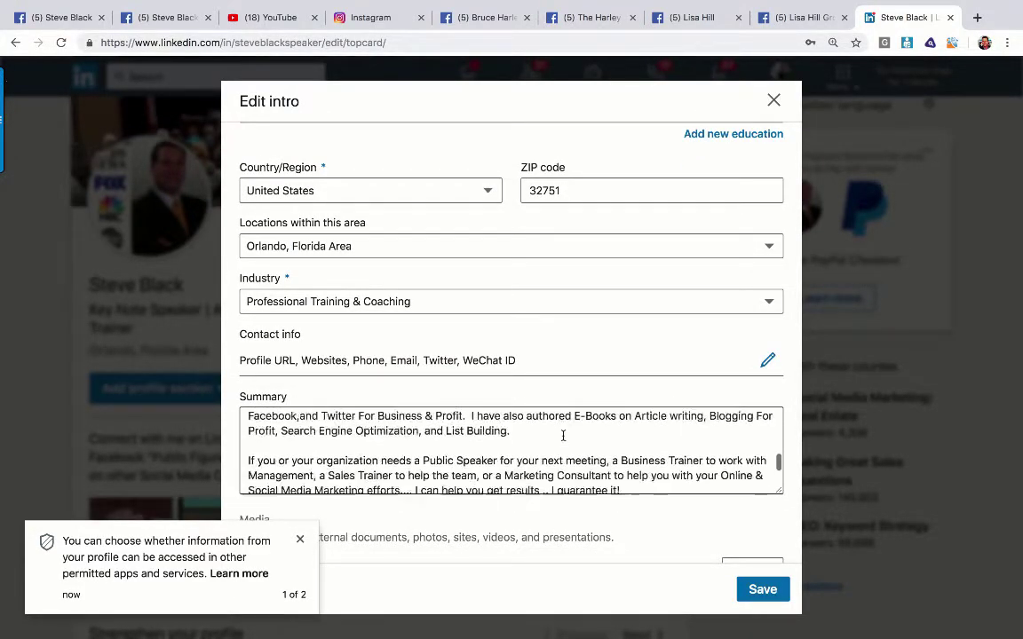
scroll(555, 304, down, 3)
scroll(555, 306, down, 2)
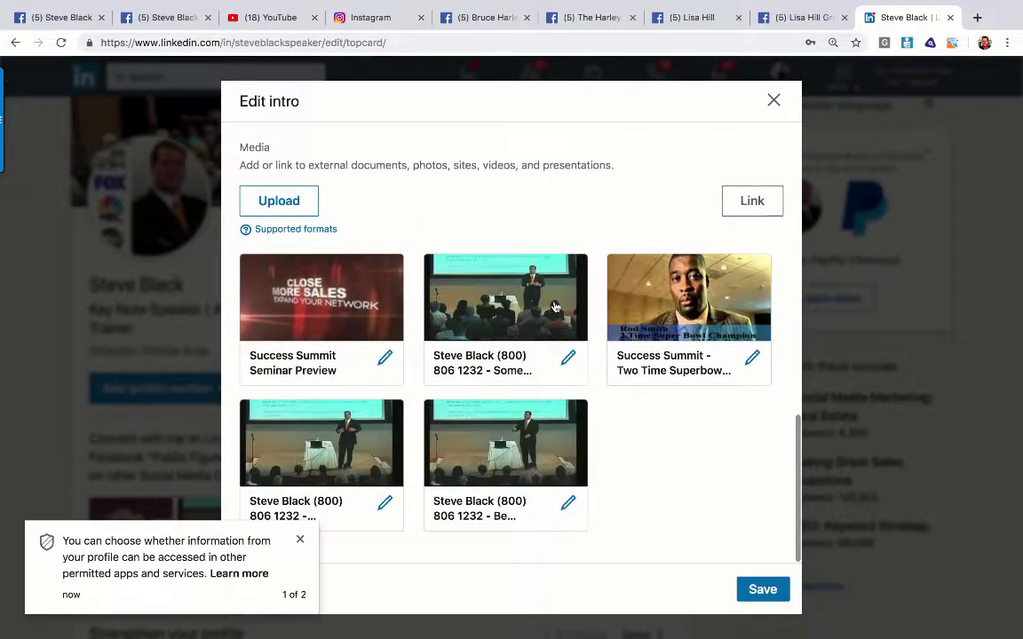
scroll(537, 194, up, 15)
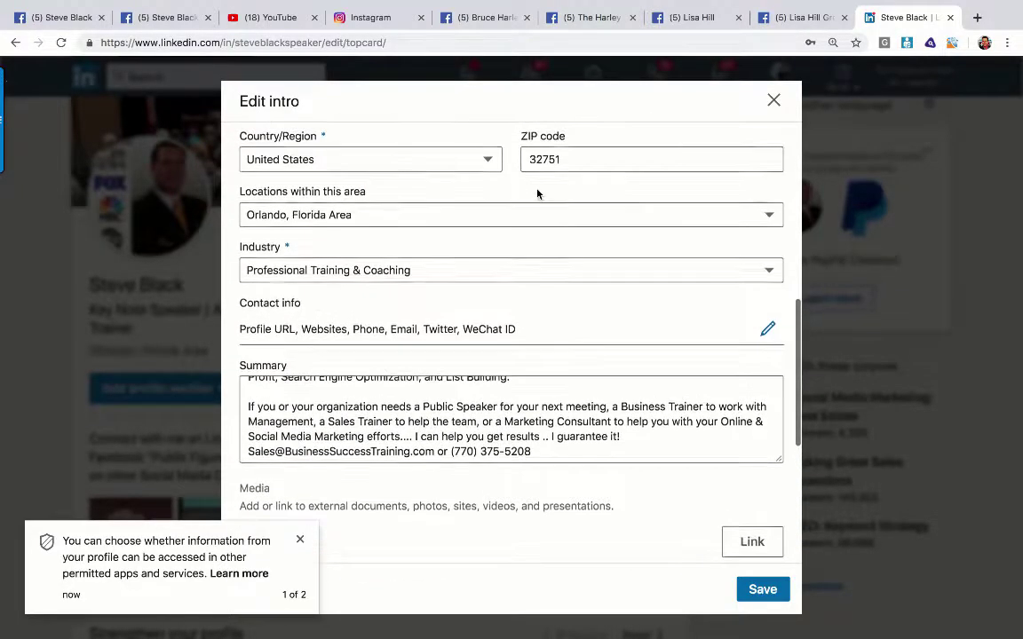
scroll(538, 194, up, 1)
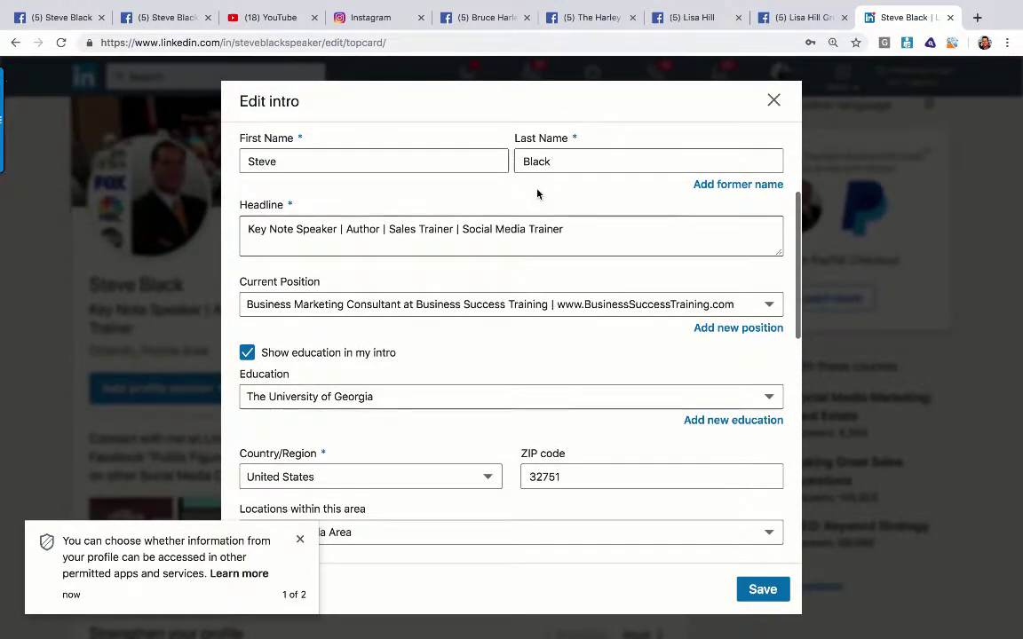
scroll(237, 380, up, 1)
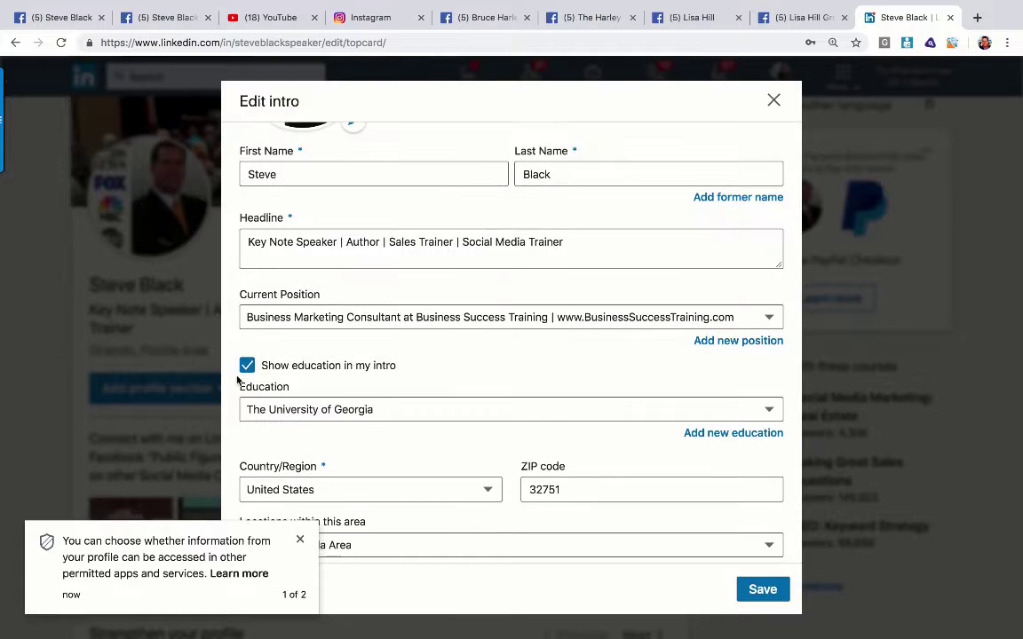
click(246, 366)
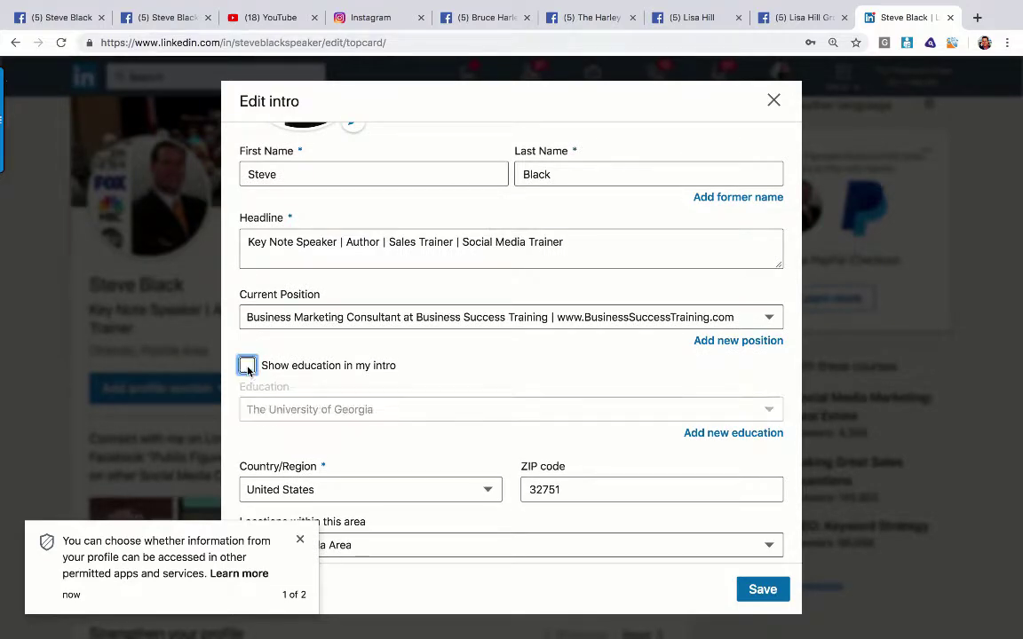
click(756, 591)
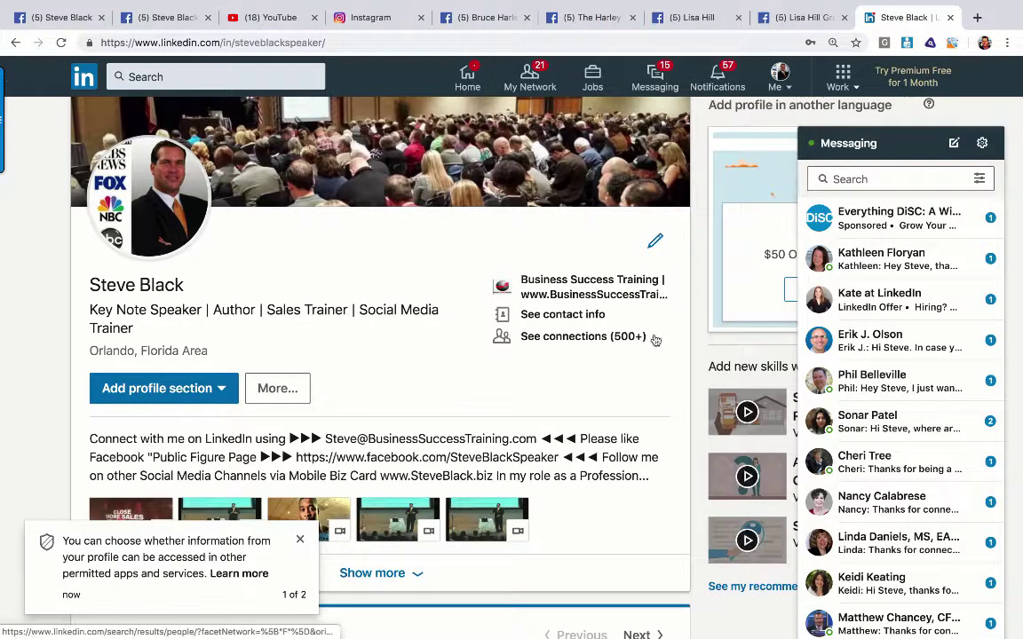
scroll(648, 388, down, 3)
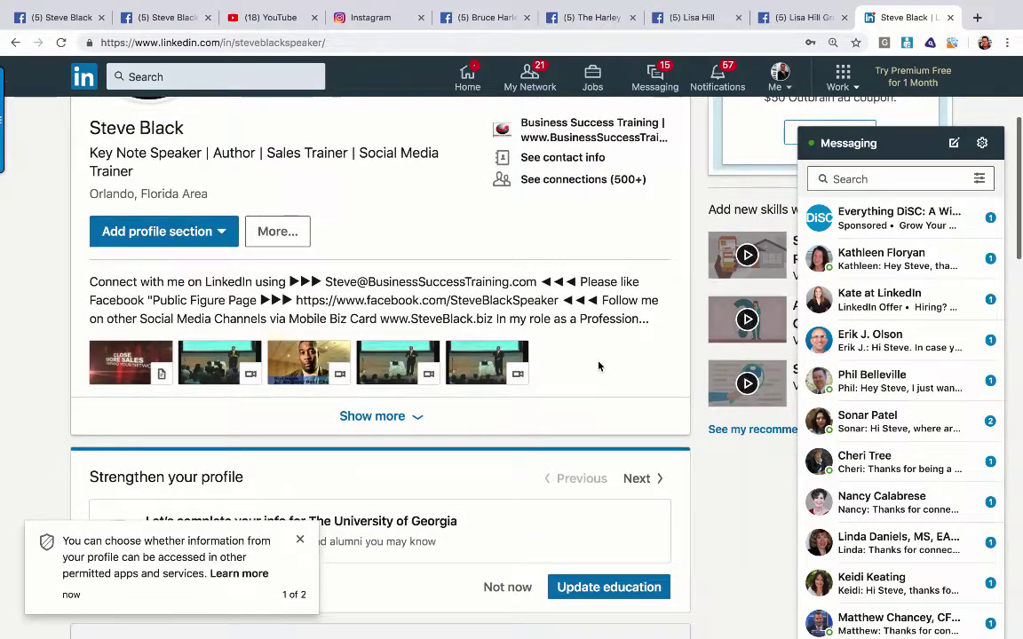
scroll(488, 436, down, 3)
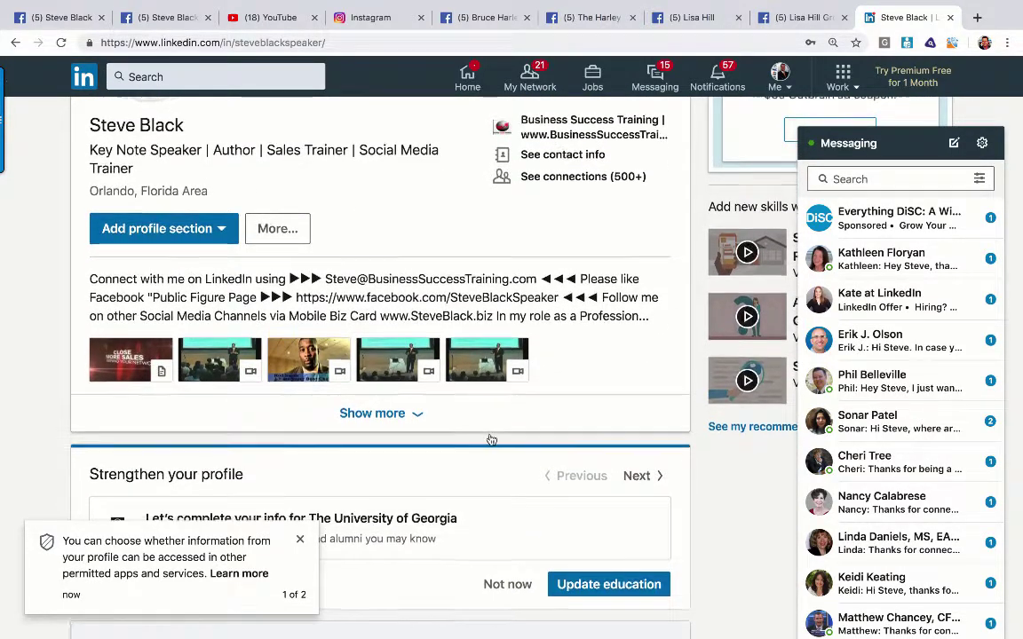
scroll(491, 439, down, 4)
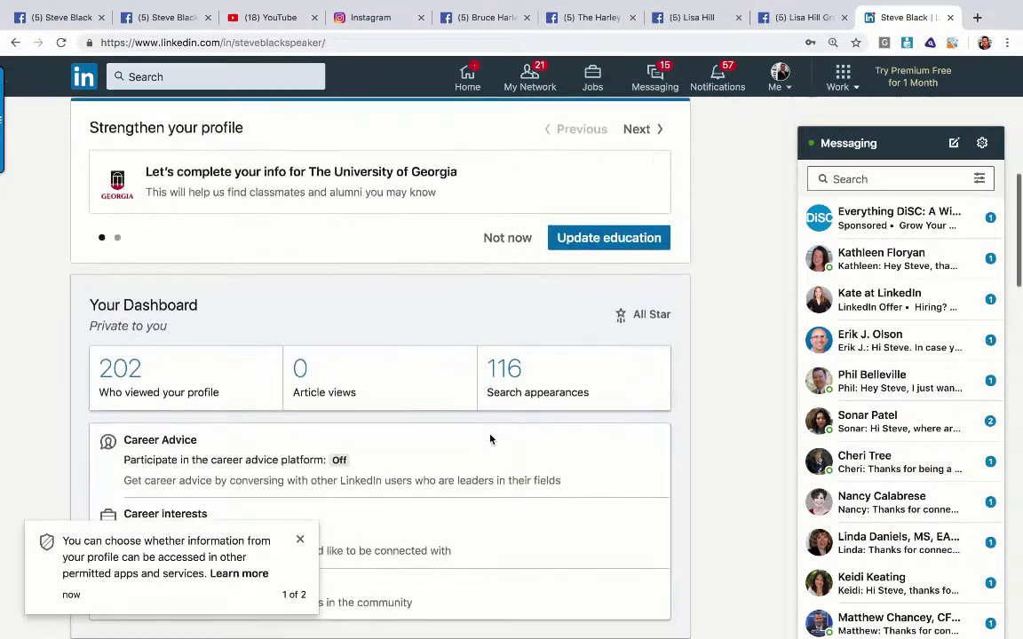
scroll(491, 440, down, 6)
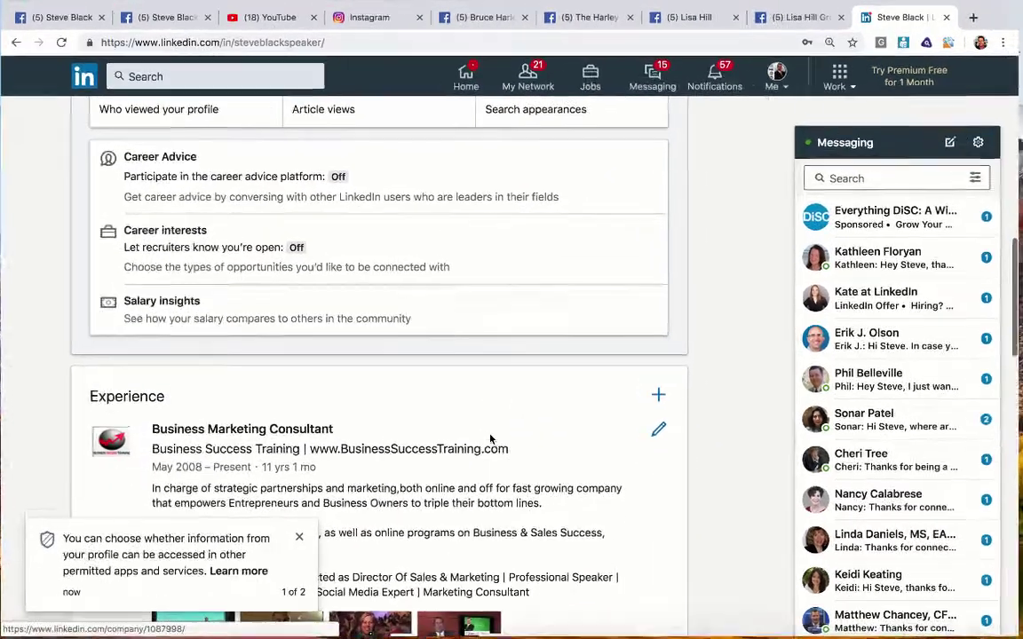
scroll(491, 440, down, 11)
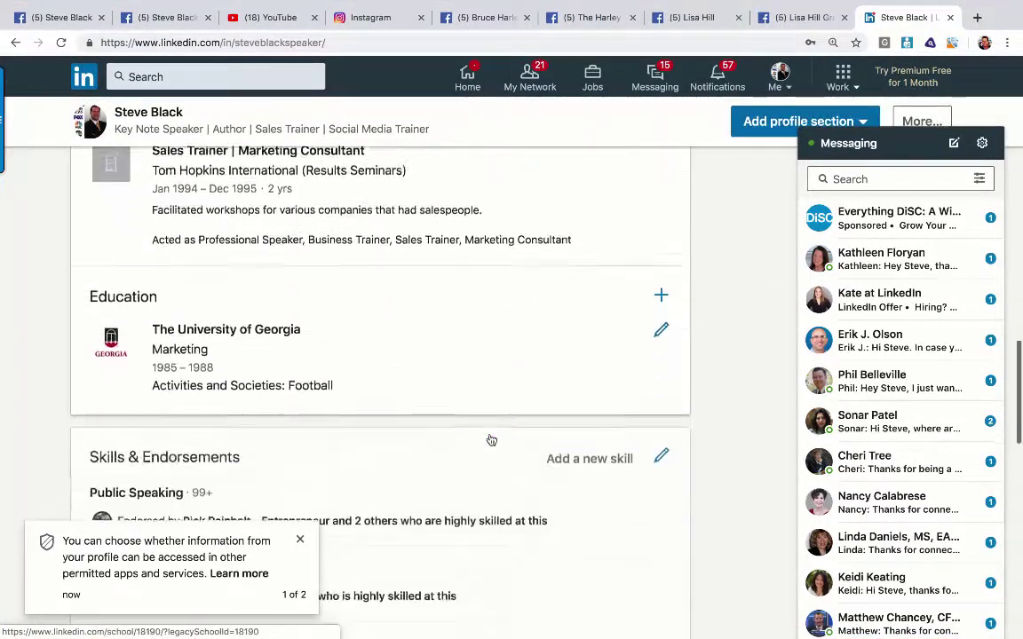
scroll(491, 439, up, 8)
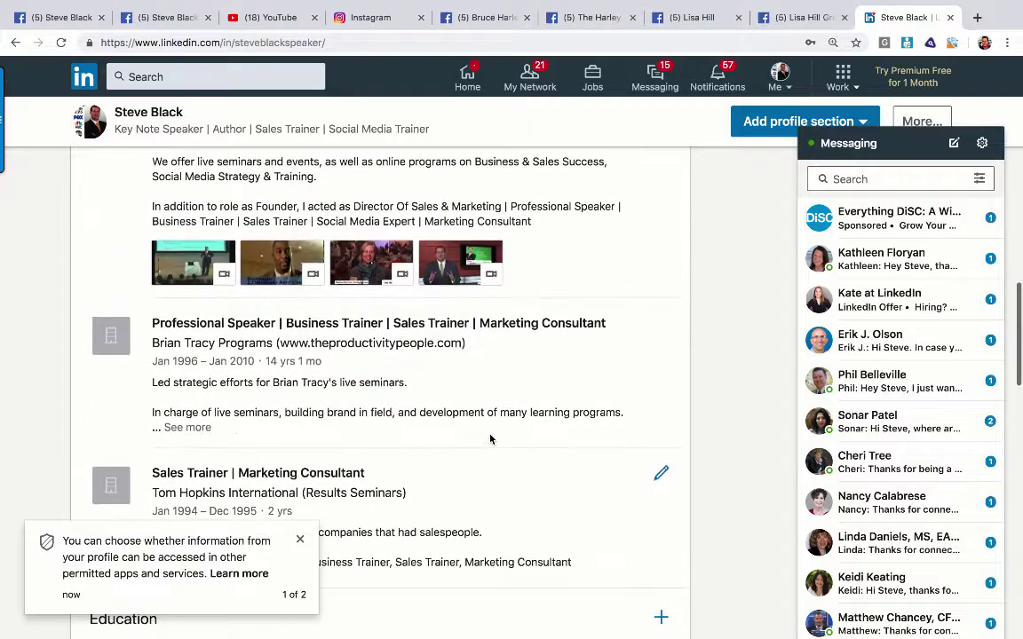
scroll(491, 437, up, 1)
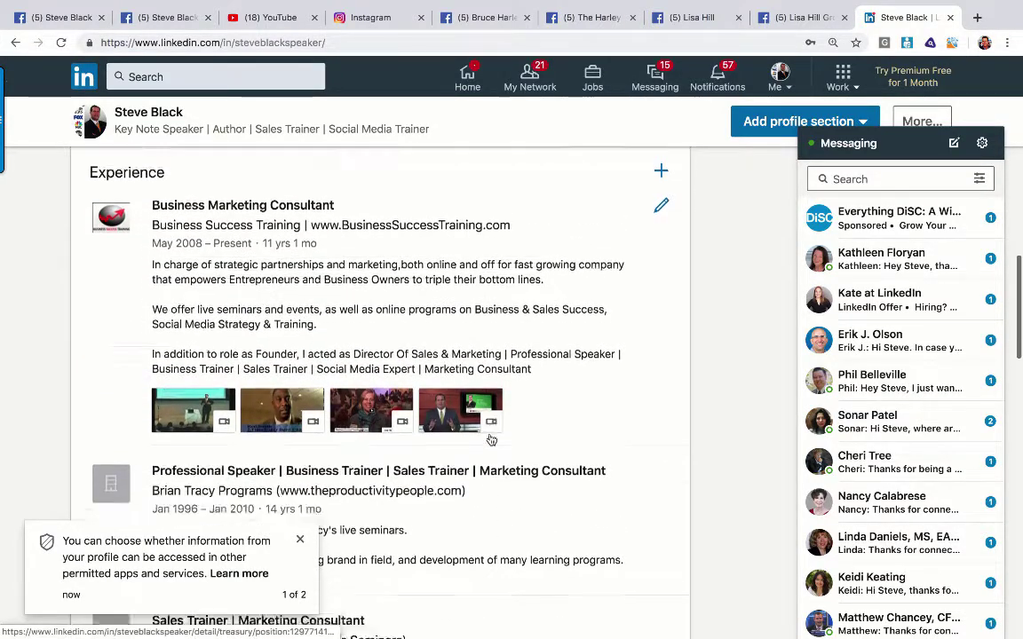
scroll(491, 435, down, 8)
scroll(637, 330, down, 5)
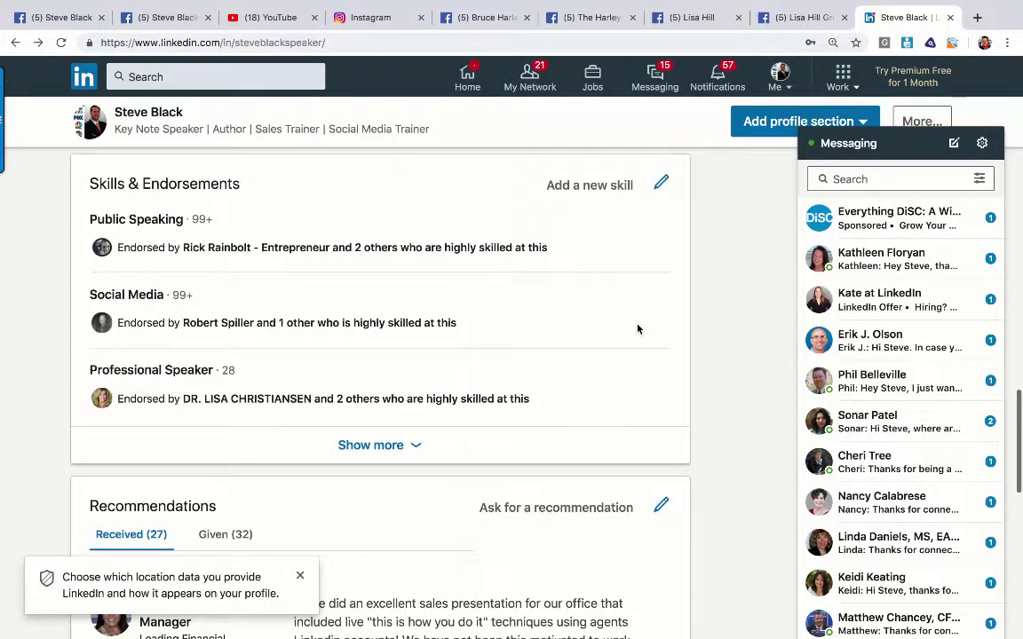
scroll(648, 288, down, 6)
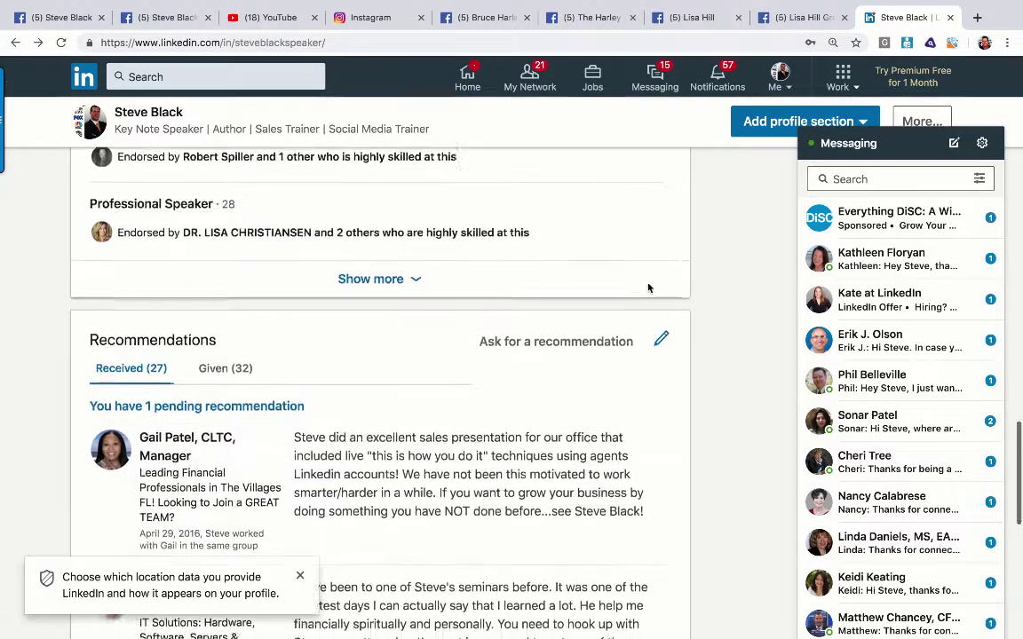
scroll(649, 289, down, 6)
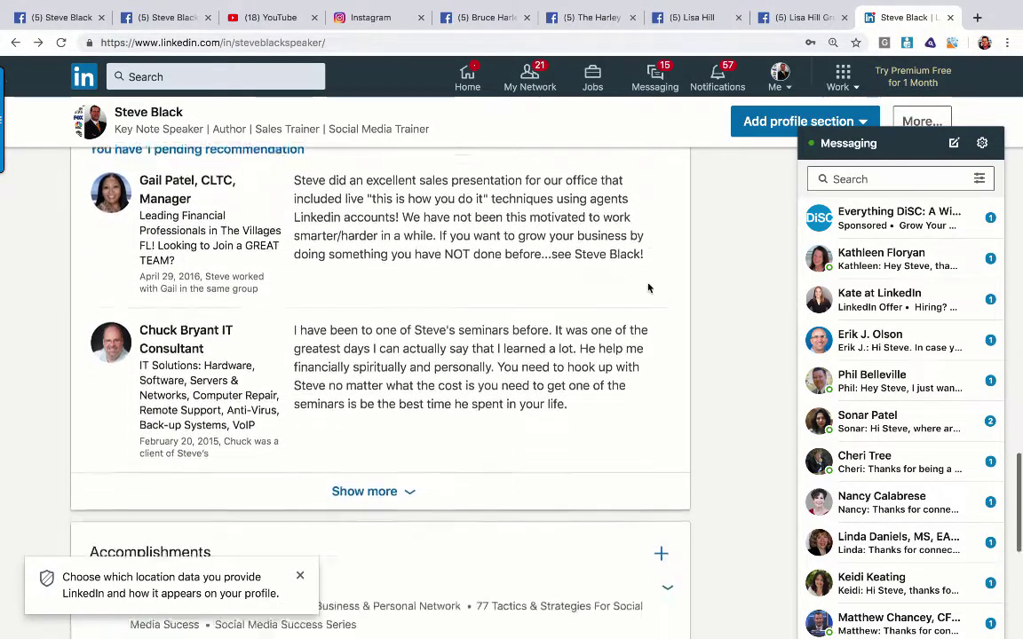
scroll(648, 288, down, 5)
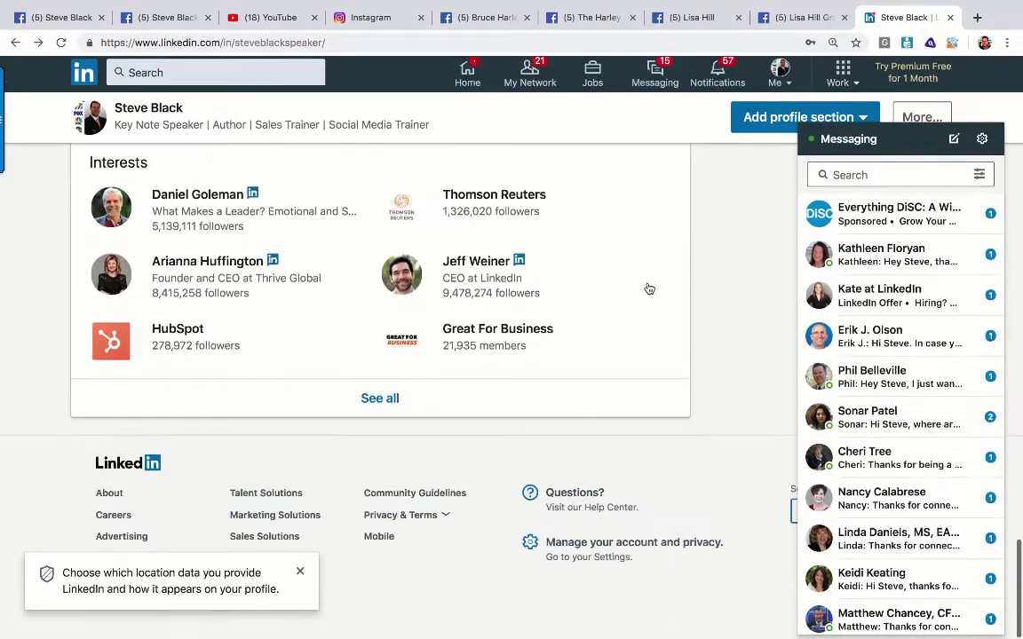
scroll(649, 289, up, 6)
scroll(649, 289, up, 20)
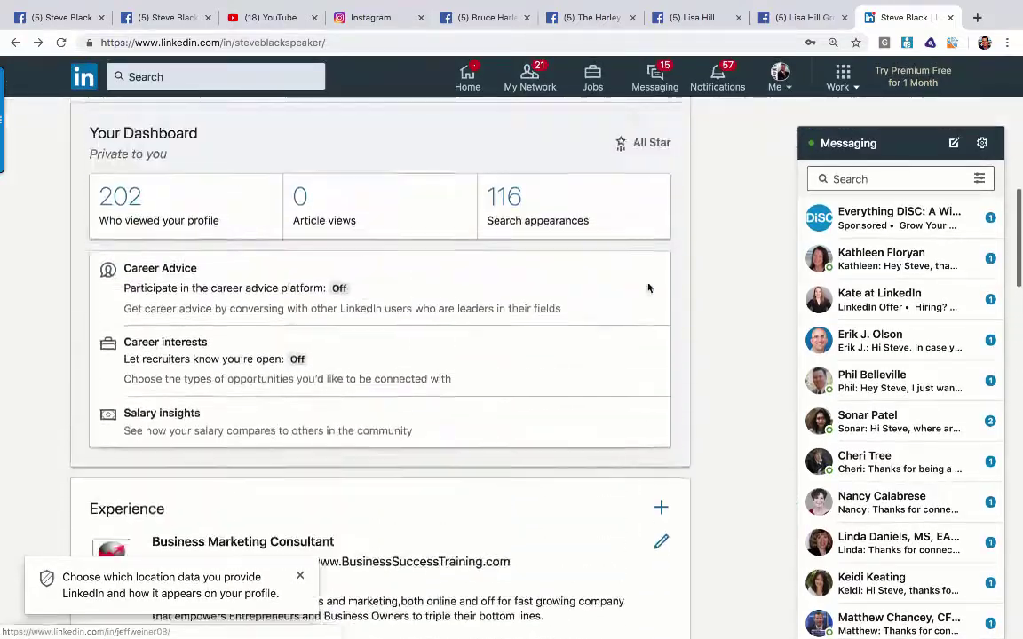
scroll(650, 289, up, 7)
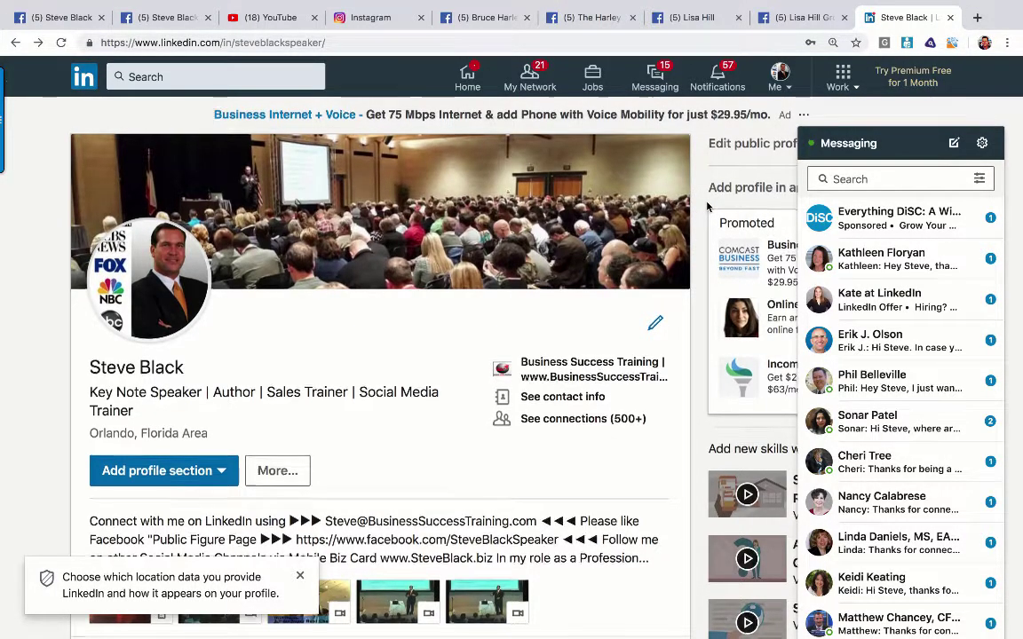
scroll(708, 206, down, 1)
scroll(708, 206, up, 1)
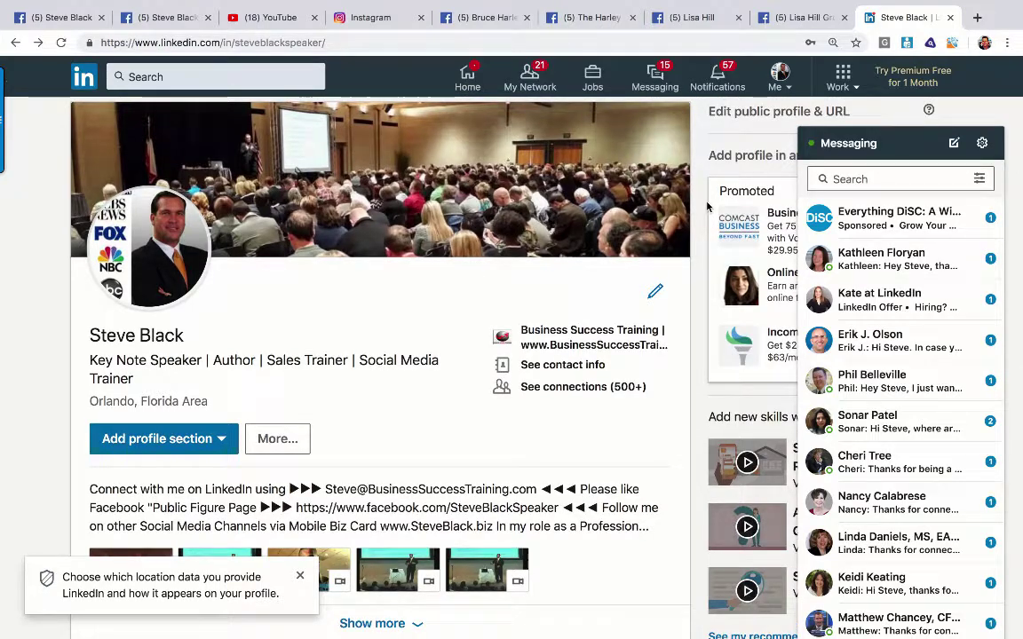
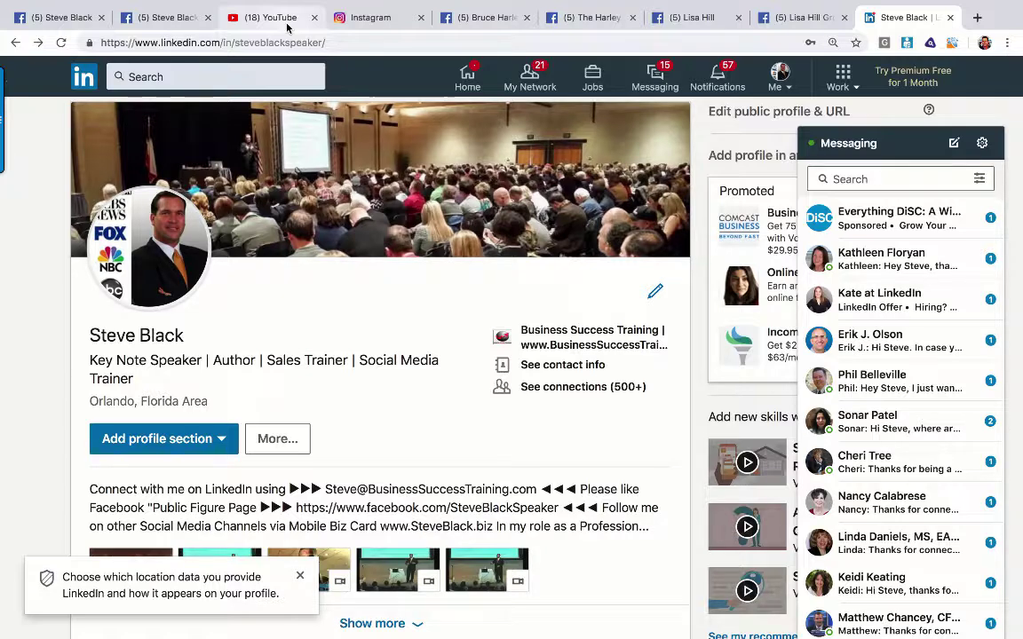
- Leave the LinkedIn profile and switch to the YouTube home page tab
click(281, 18)
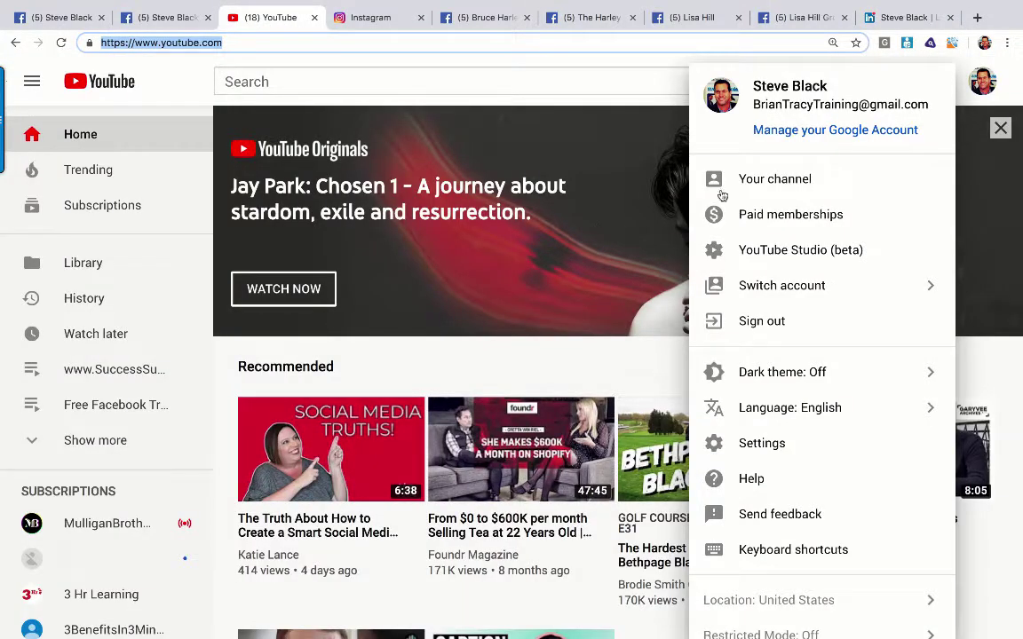
- Go to the signed-in account's own channel page through the avatar menu's Your channel option
click(170, 82)
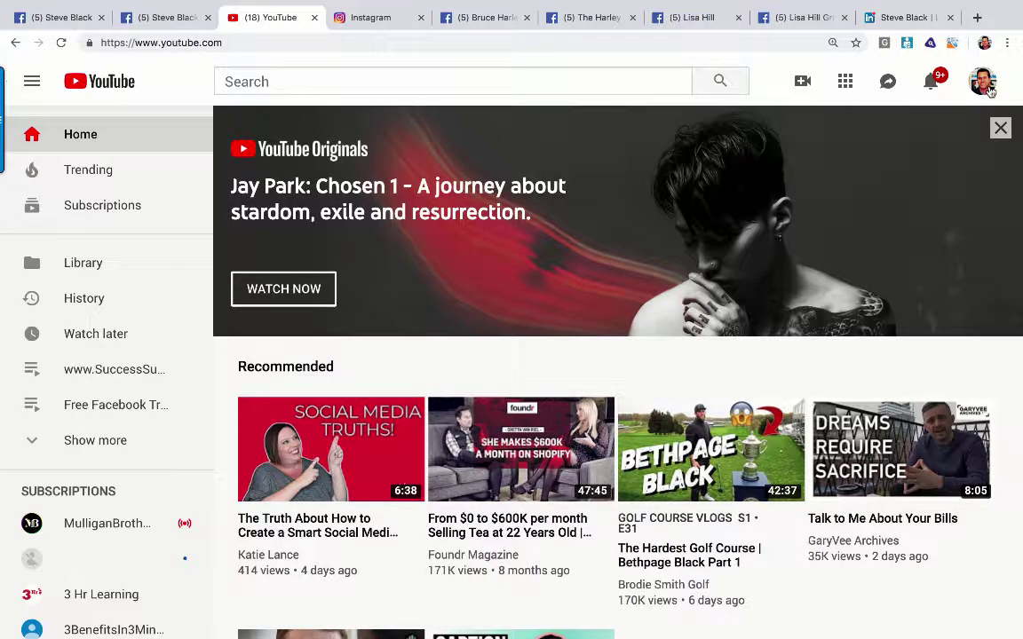
click(988, 87)
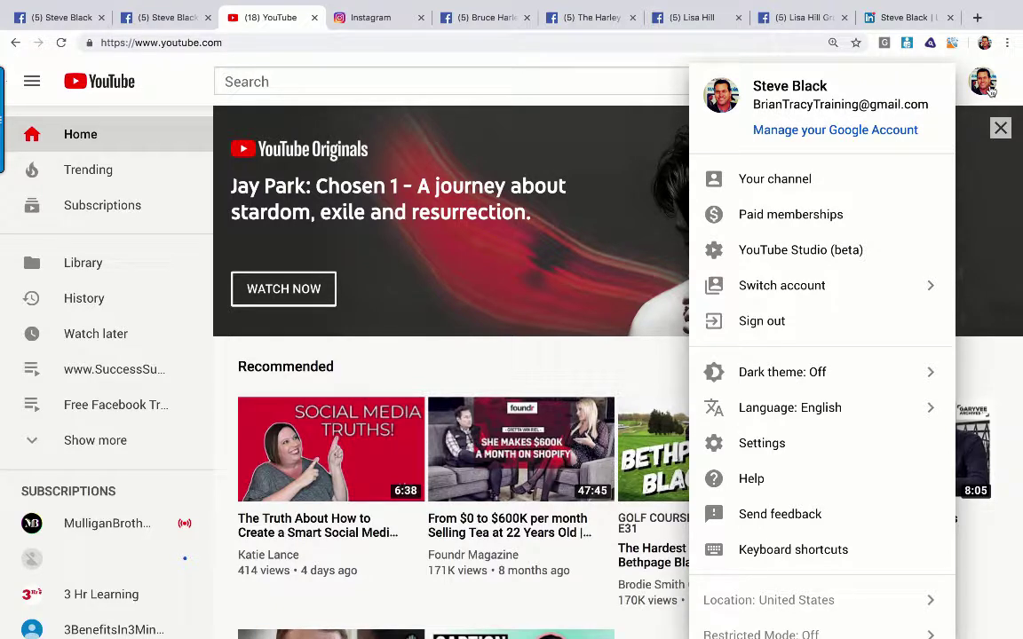
click(814, 179)
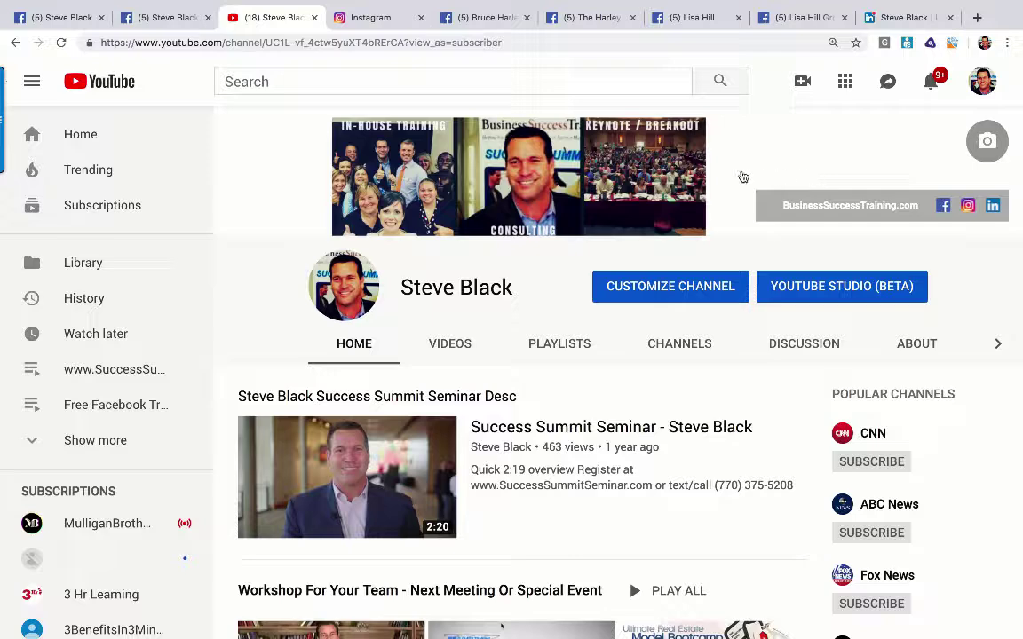
- Open Customize Channel, preview the channel as a returning subscriber, then return to customizing
click(694, 287)
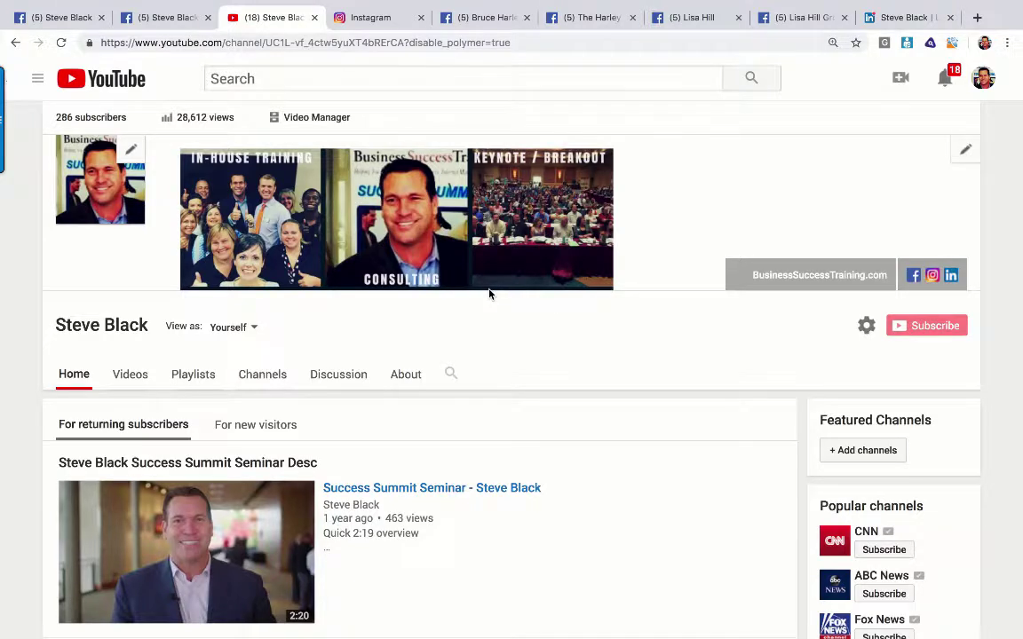
click(236, 328)
click(209, 392)
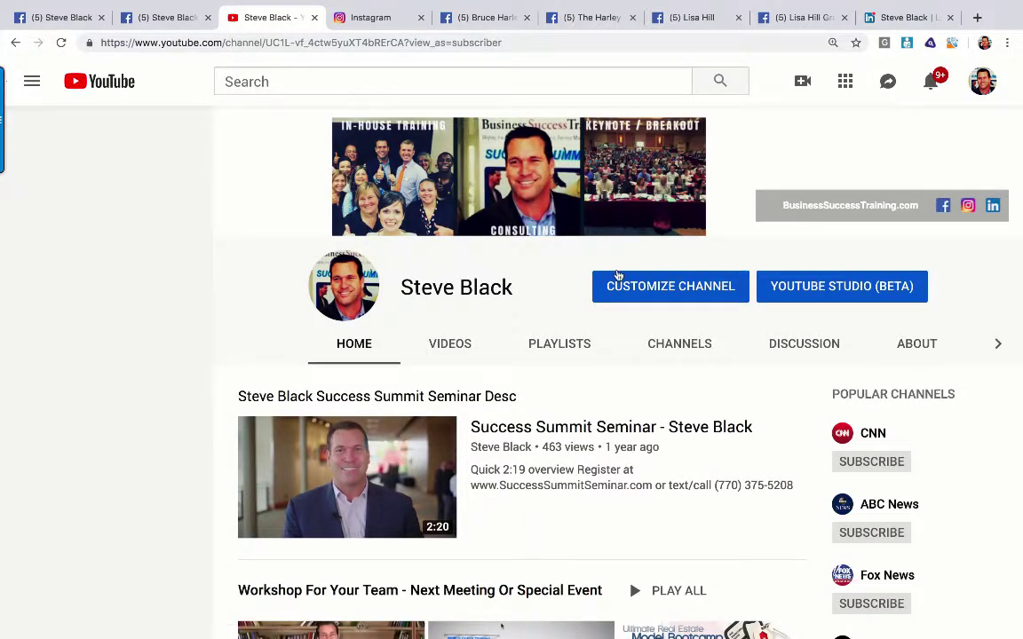
click(701, 291)
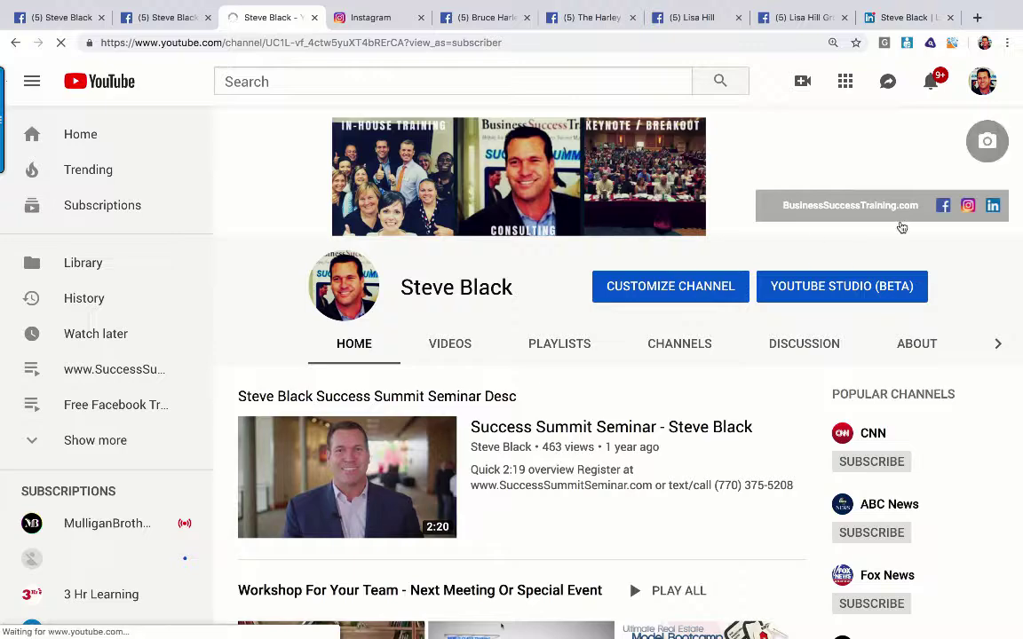
- Look over the Channel settings dialog and cancel it without saving changes
scroll(662, 418, down, 5)
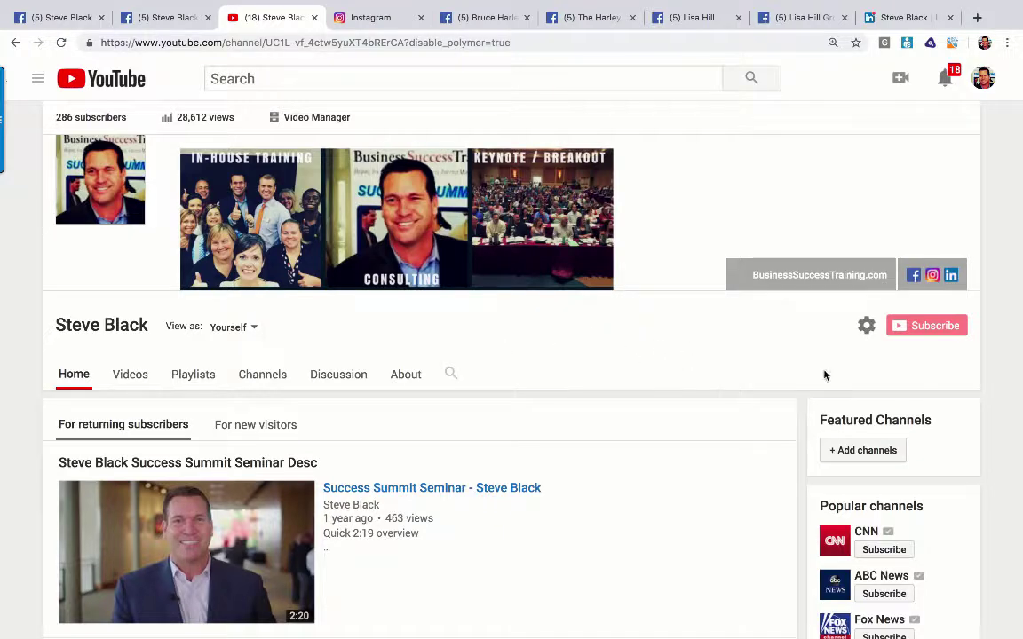
click(866, 327)
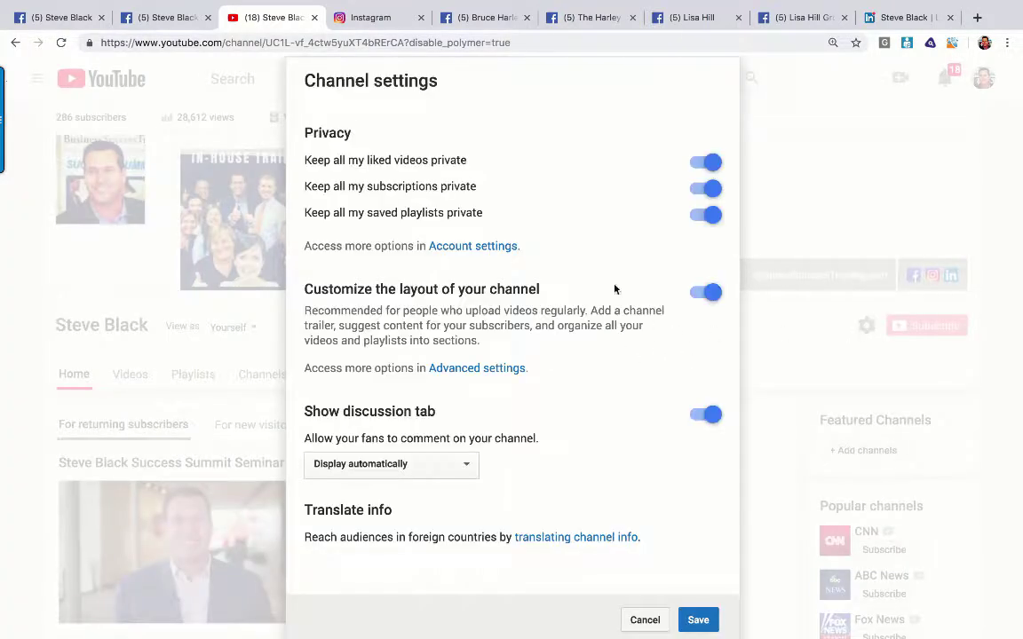
scroll(610, 284, down, 1)
scroll(606, 279, up, 1)
click(645, 620)
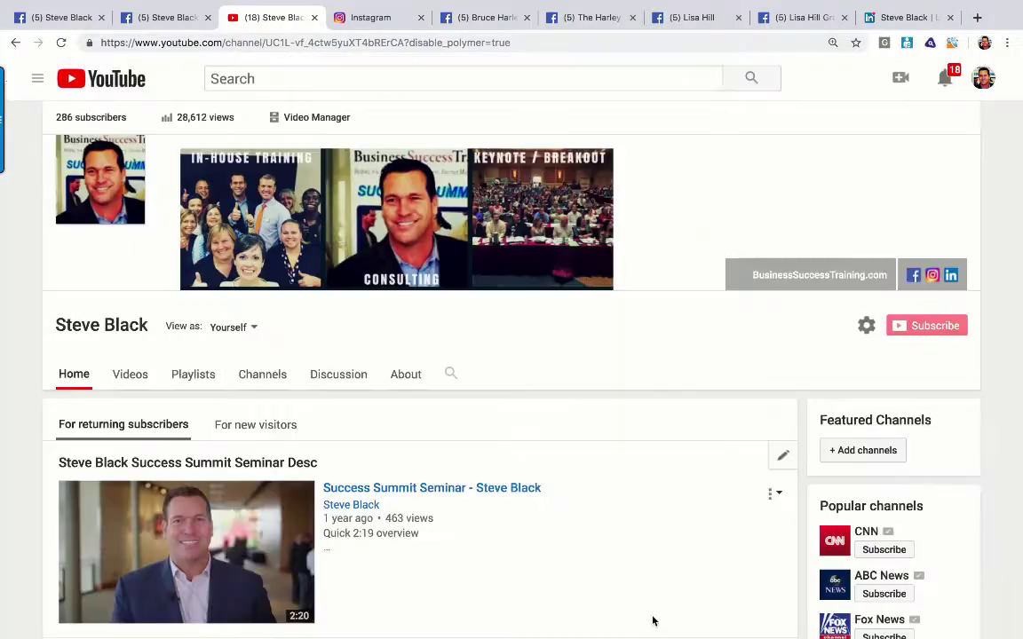
key(ctrl+Up)
click(171, 52)
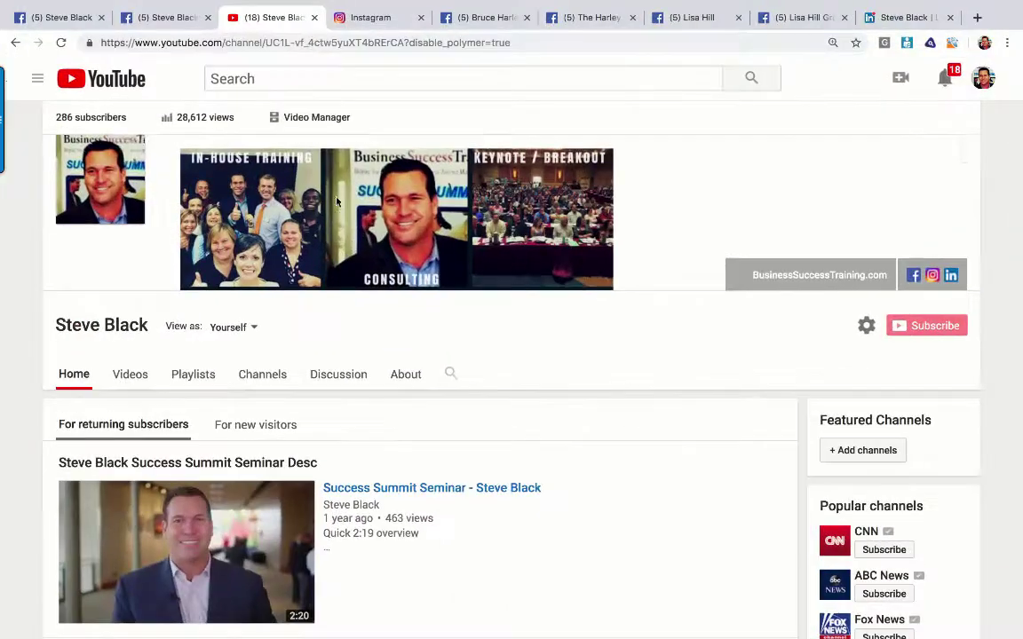
- On the About page, set the banner to overlay the first 5 custom links, adding Twitter
click(407, 376)
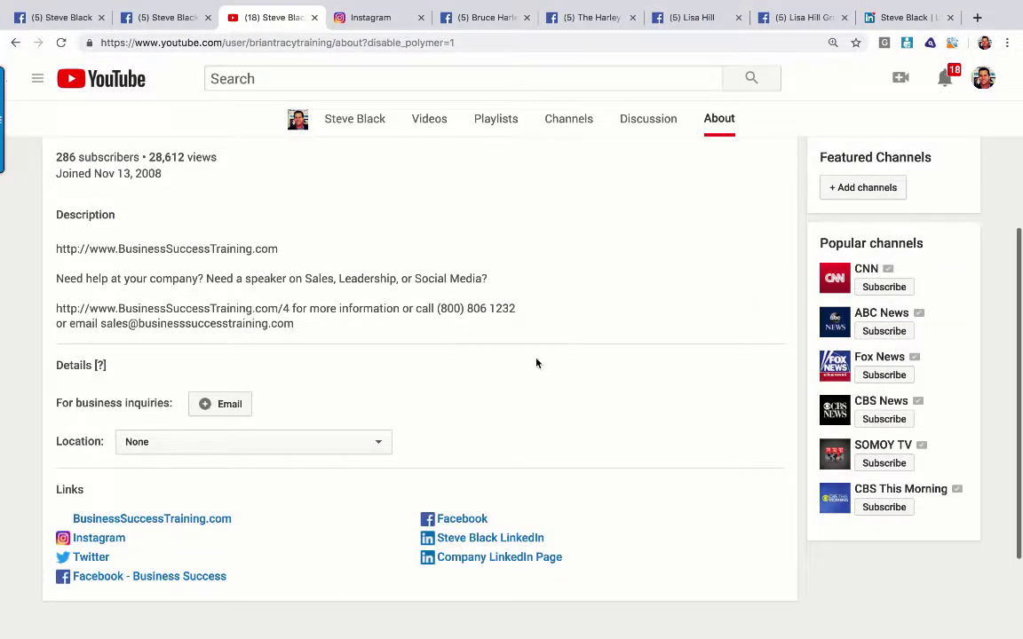
scroll(537, 364, down, 2)
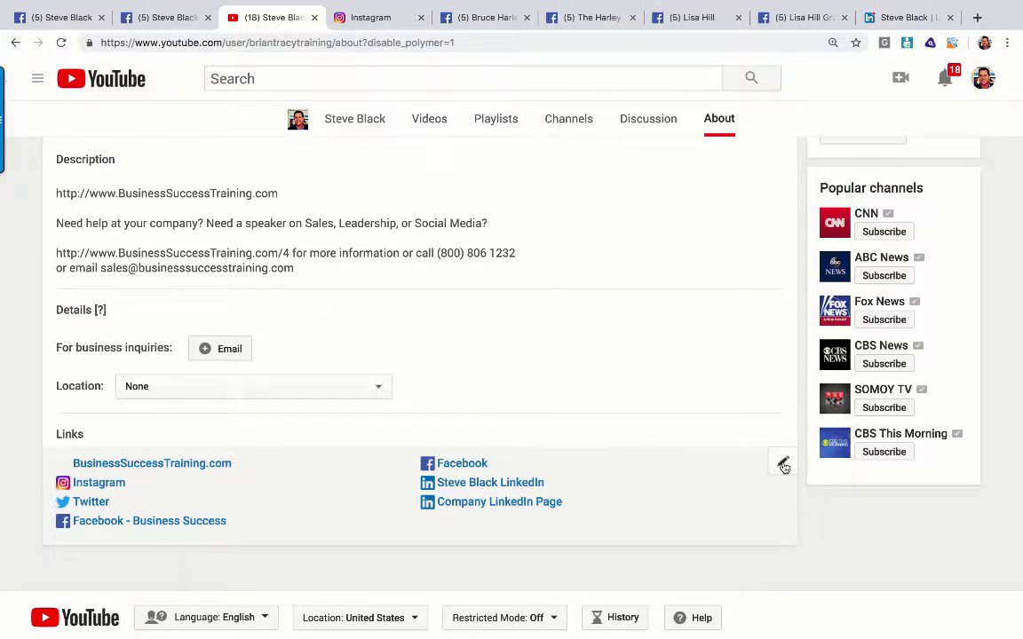
click(783, 466)
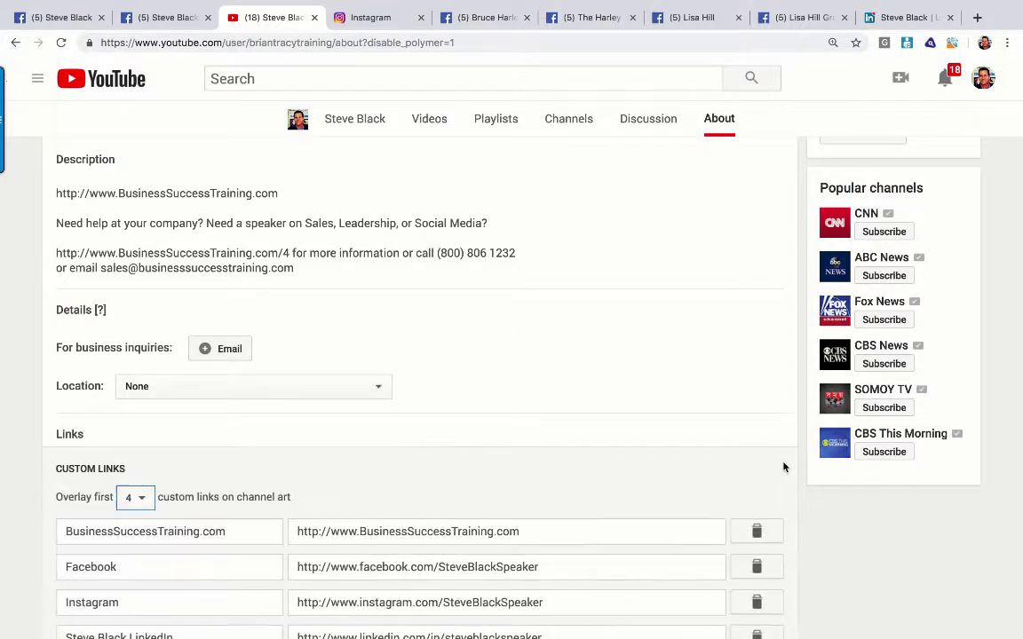
scroll(620, 429, down, 4)
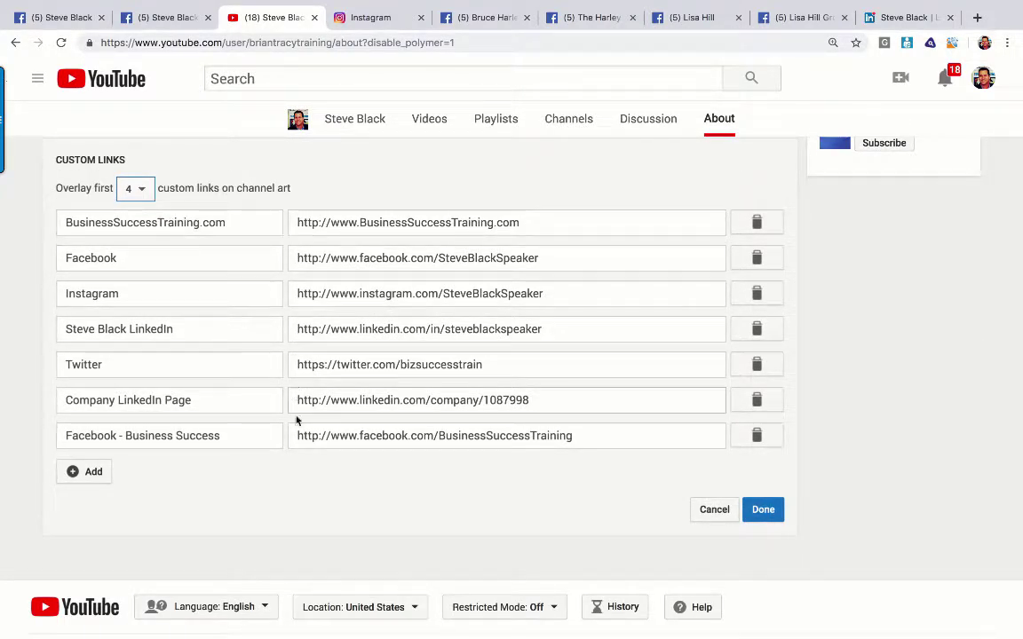
click(142, 192)
click(132, 204)
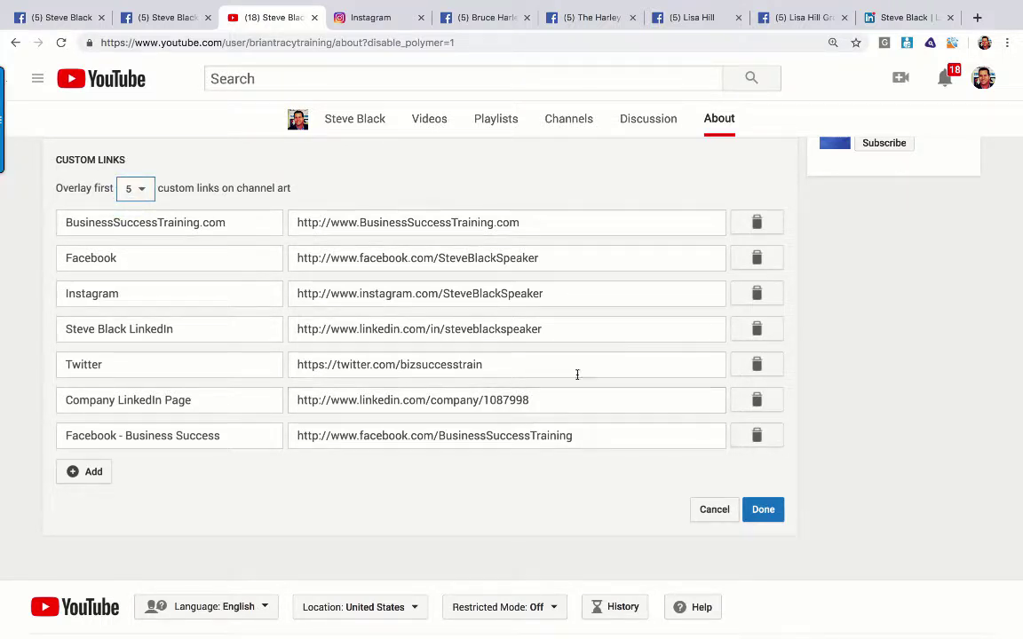
click(763, 511)
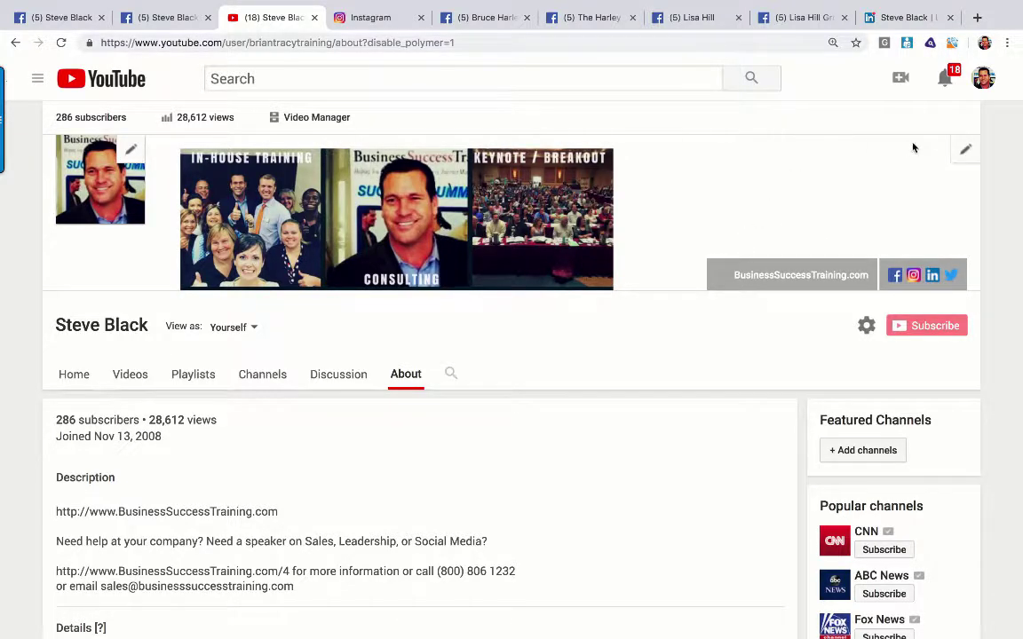
- Start editing the channel description, then return to the Home tab without saving it
scroll(741, 240, down, 3)
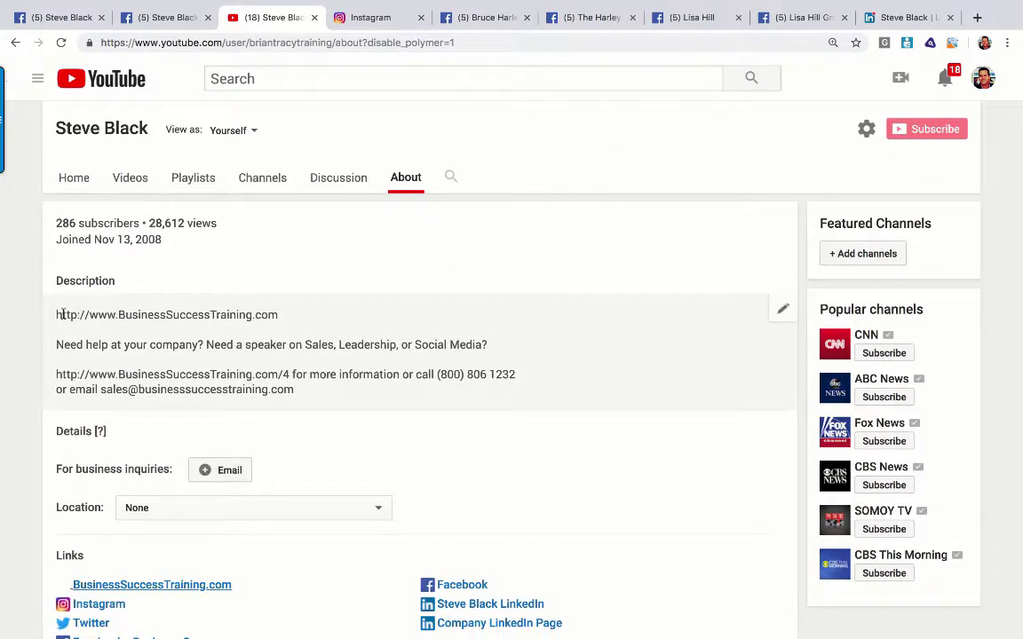
drag(56, 316, 312, 389)
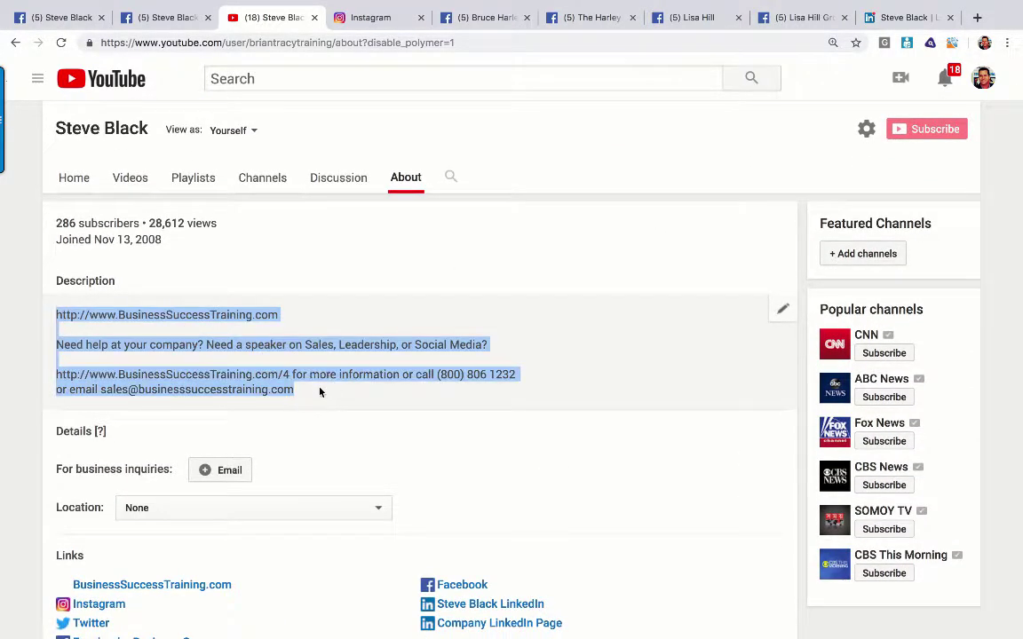
click(321, 391)
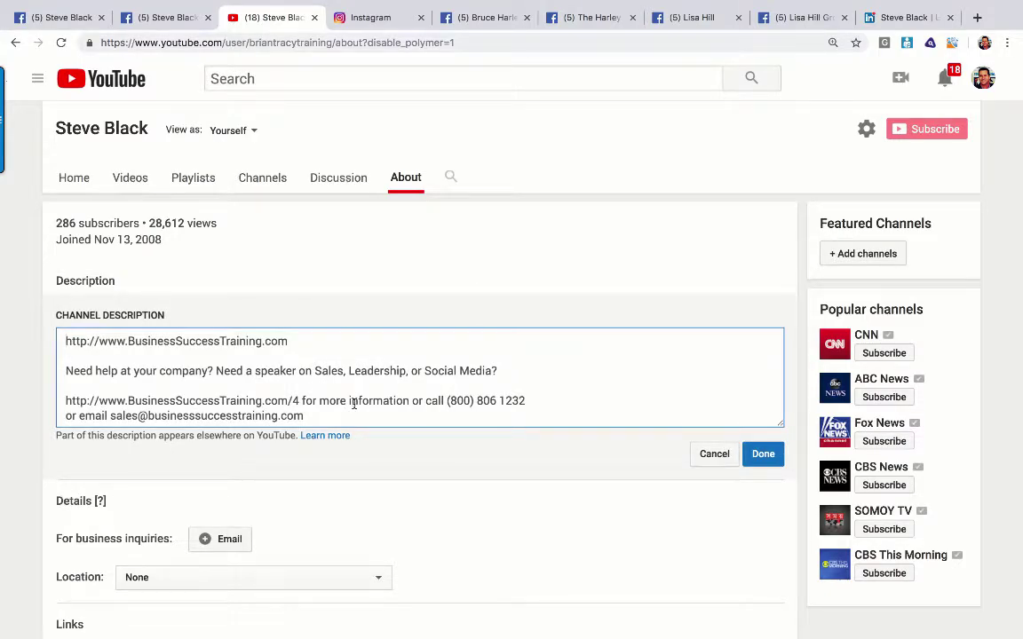
key(ctrl+Up)
click(156, 51)
click(80, 180)
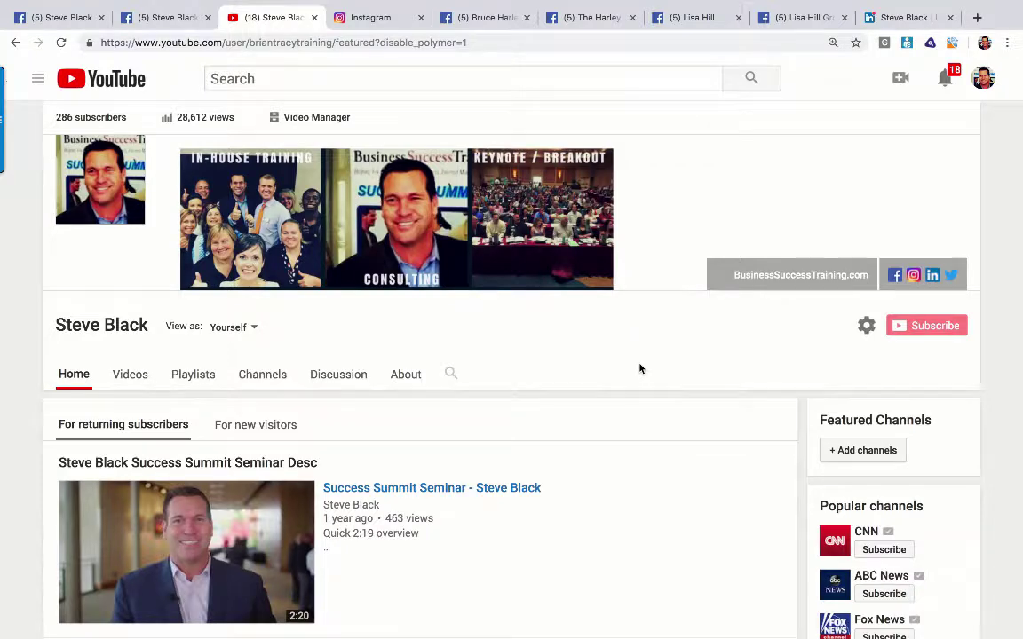
- Scroll the channel Home page and briefly open and close the account menu
scroll(640, 369, down, 1)
scroll(436, 334, down, 2)
scroll(417, 324, up, 3)
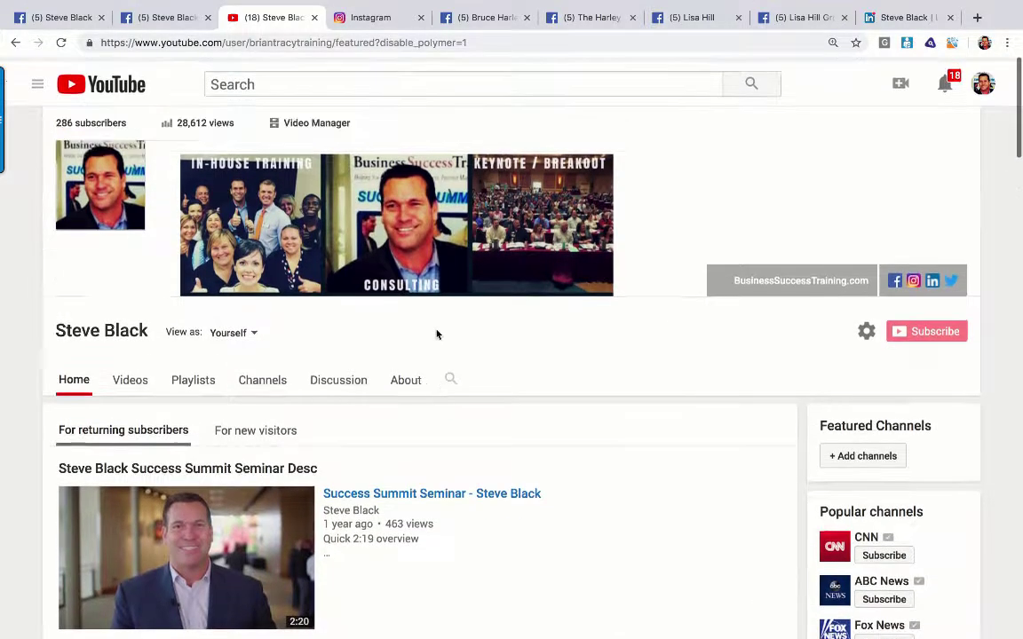
click(983, 78)
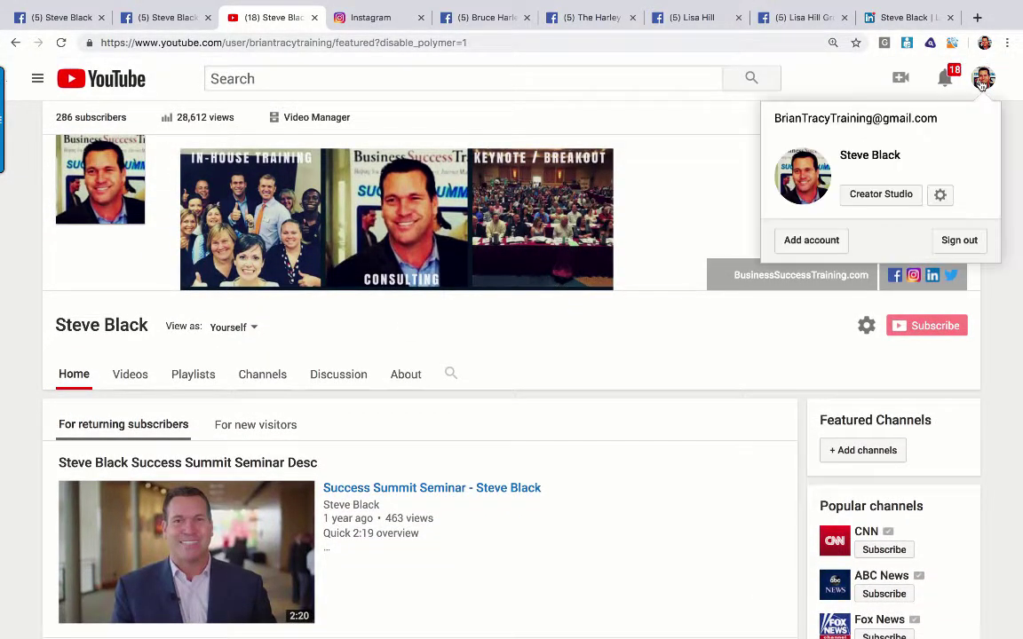
click(750, 131)
- Browse all created playlists on the Playlists tab, such as Free Facebook Training, then open the account menu
click(187, 373)
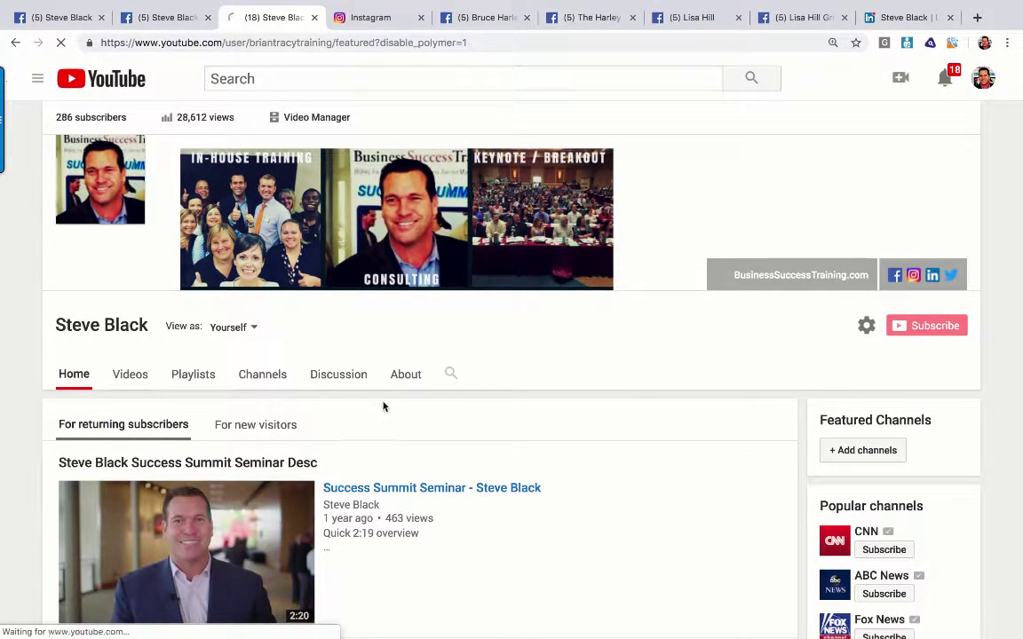
scroll(497, 409, down, 1)
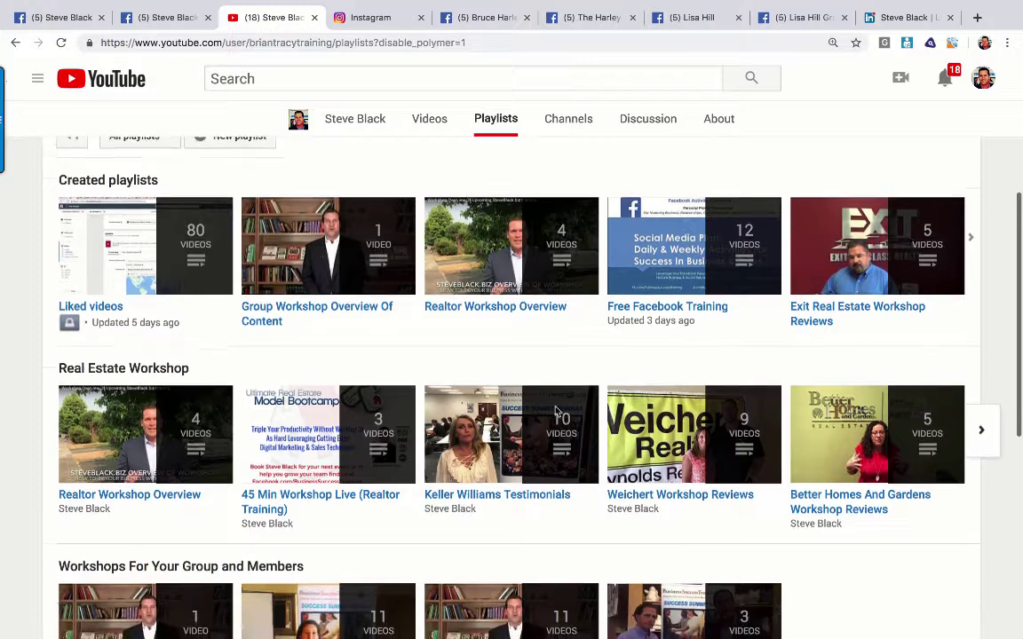
scroll(556, 412, up, 2)
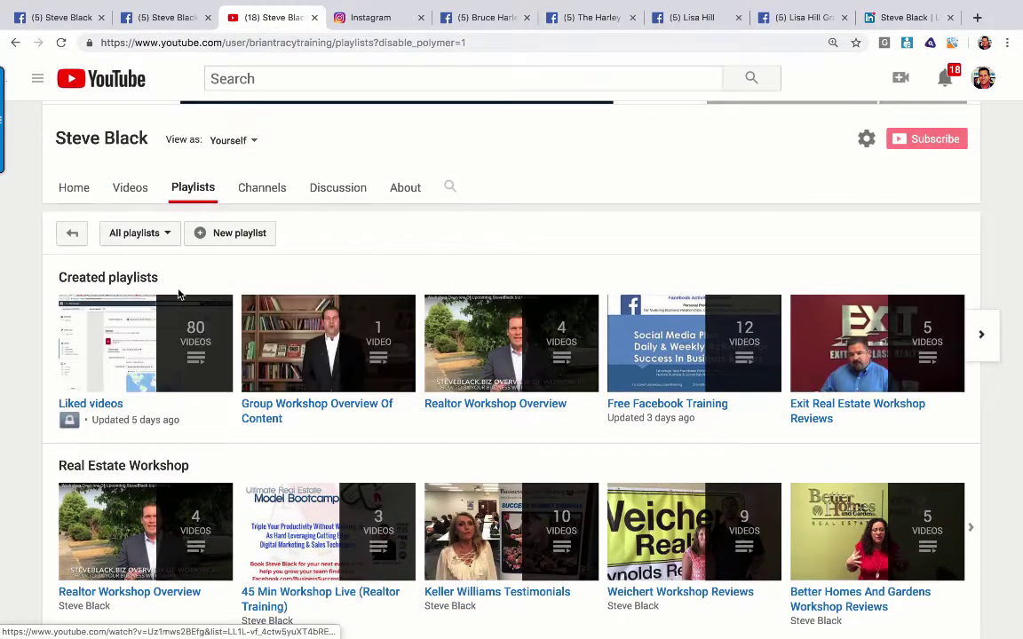
click(139, 279)
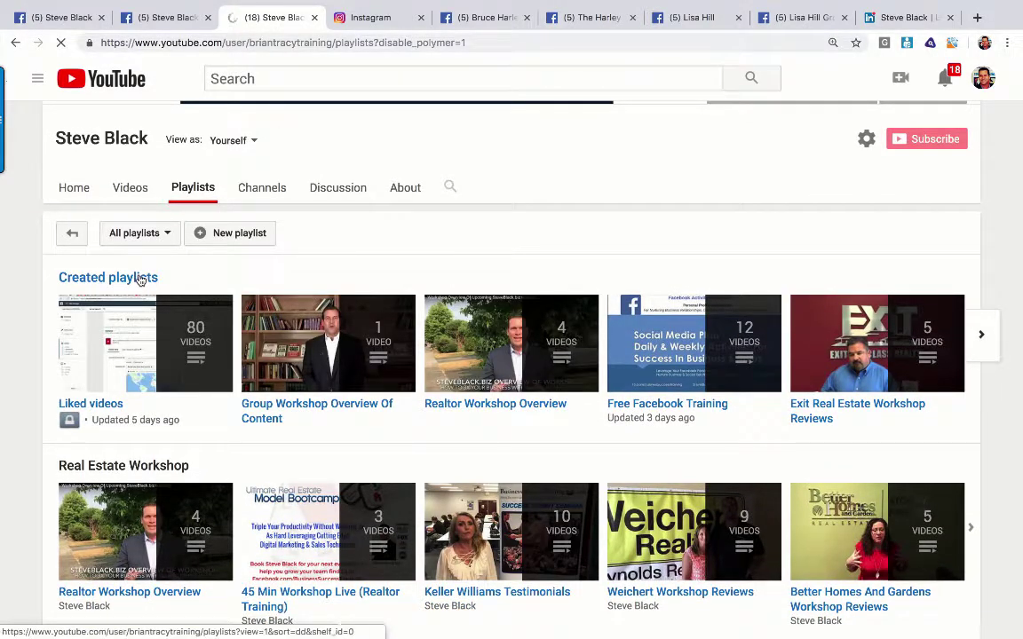
scroll(765, 393, down, 3)
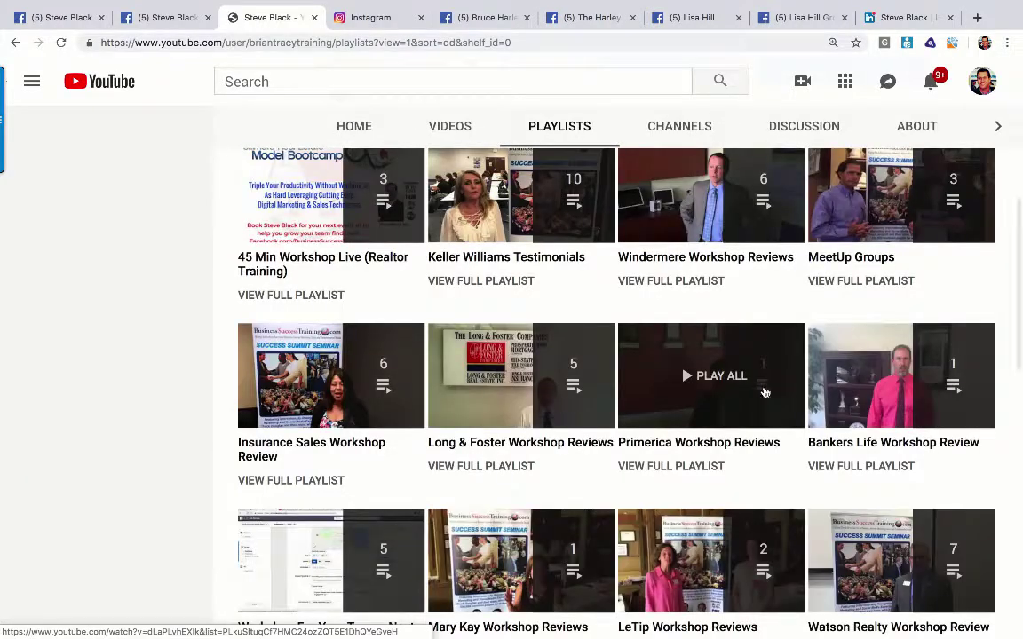
scroll(772, 400, up, 2)
scroll(773, 400, up, 2)
scroll(773, 399, down, 6)
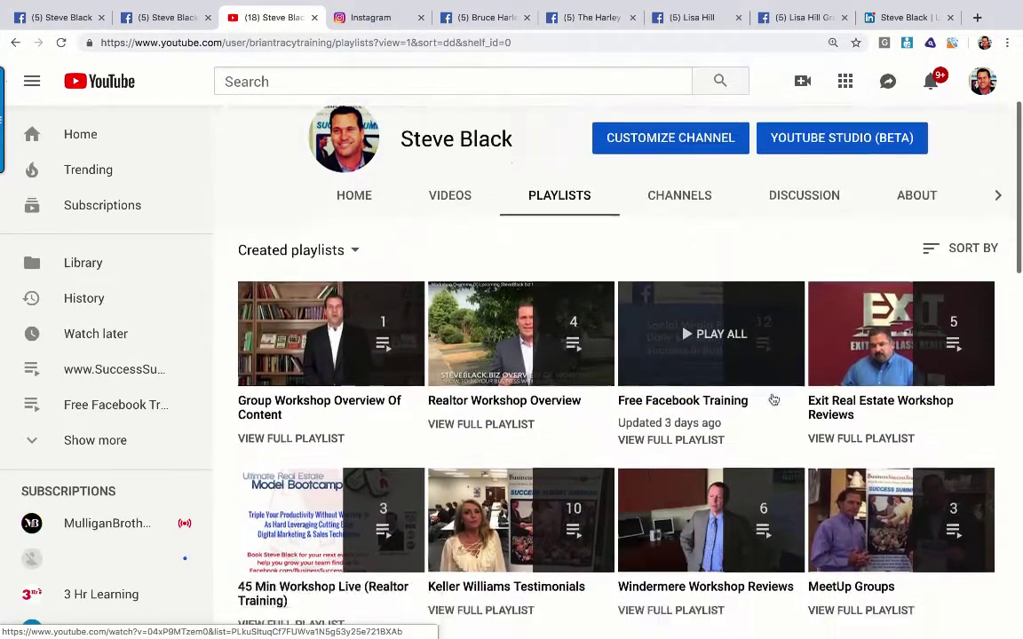
scroll(773, 400, down, 1)
scroll(774, 400, up, 6)
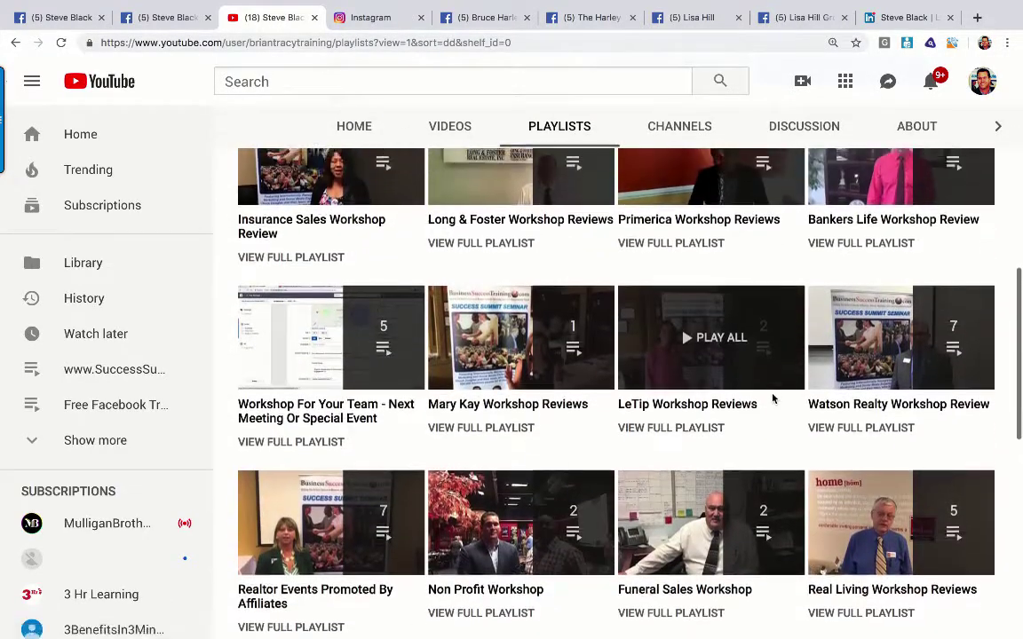
scroll(774, 399, down, 1)
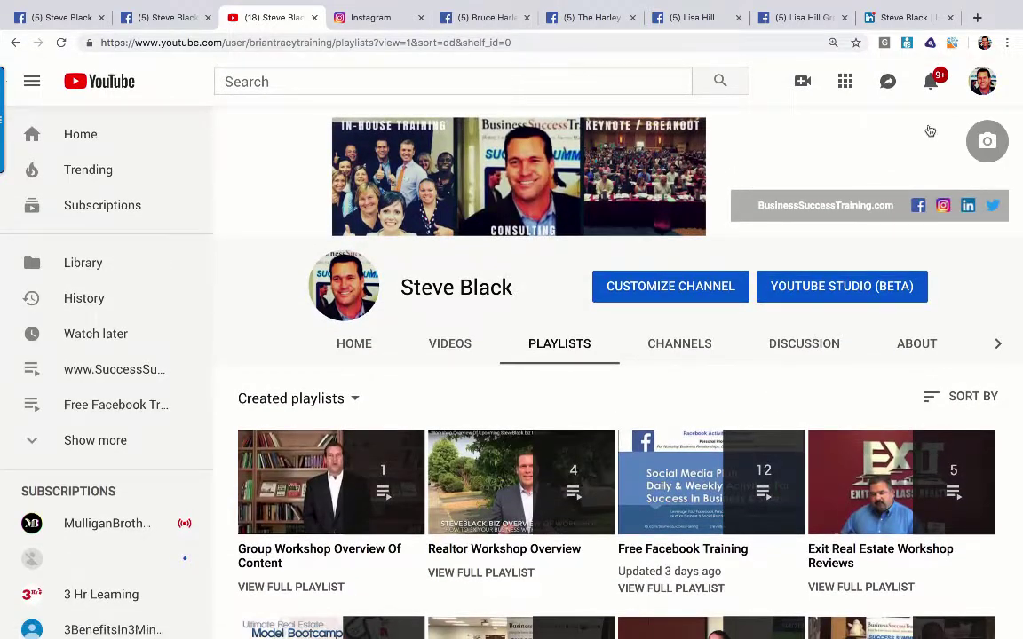
click(984, 83)
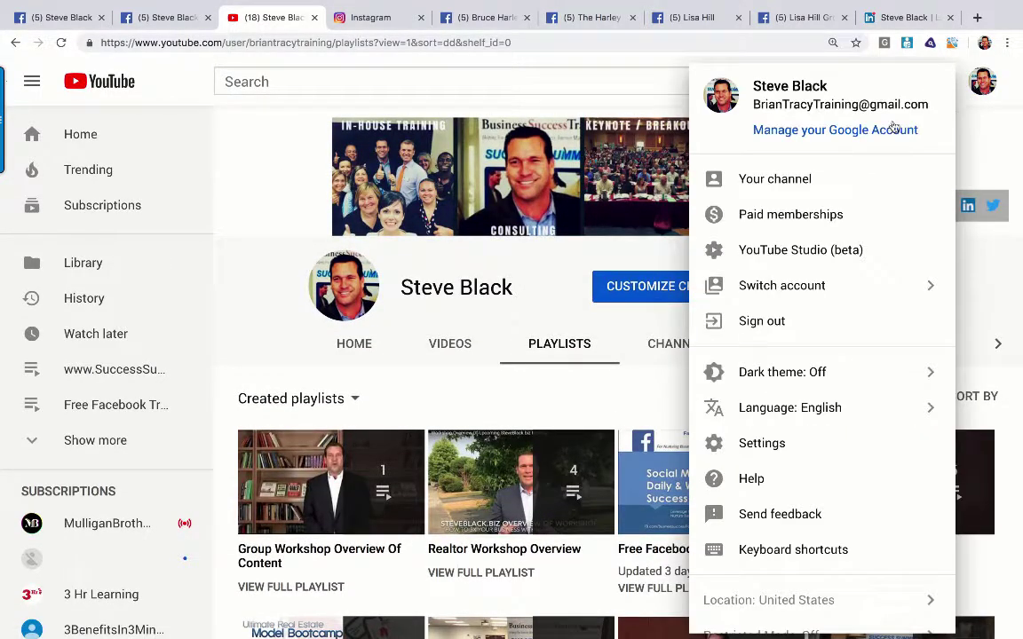
- Return to Your channel and view the banner's Channel art upload, closing it unchanged
click(785, 174)
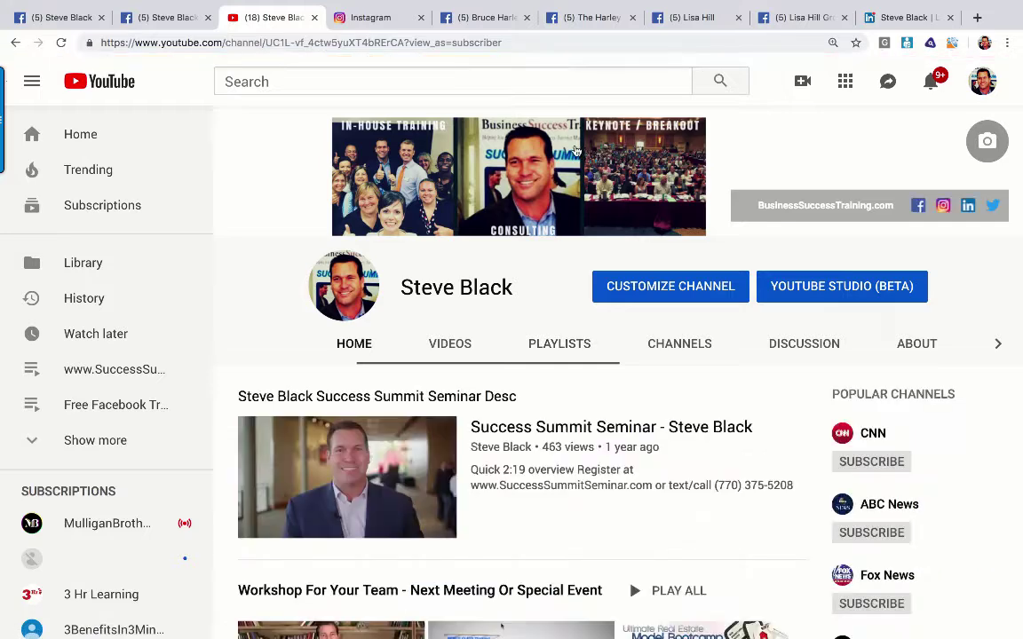
click(987, 142)
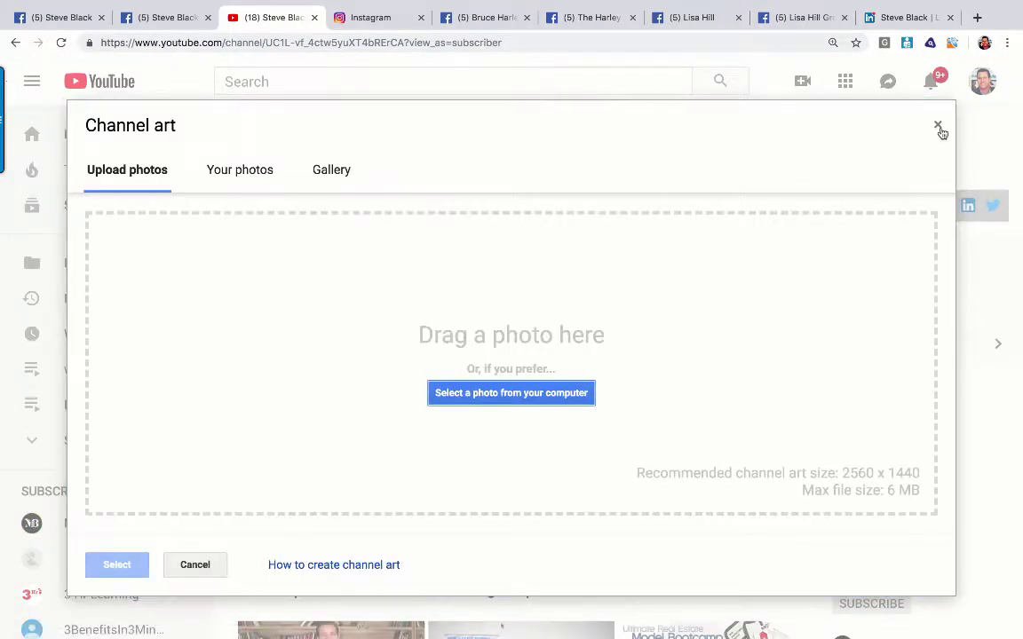
right_click(942, 131)
key(Escape)
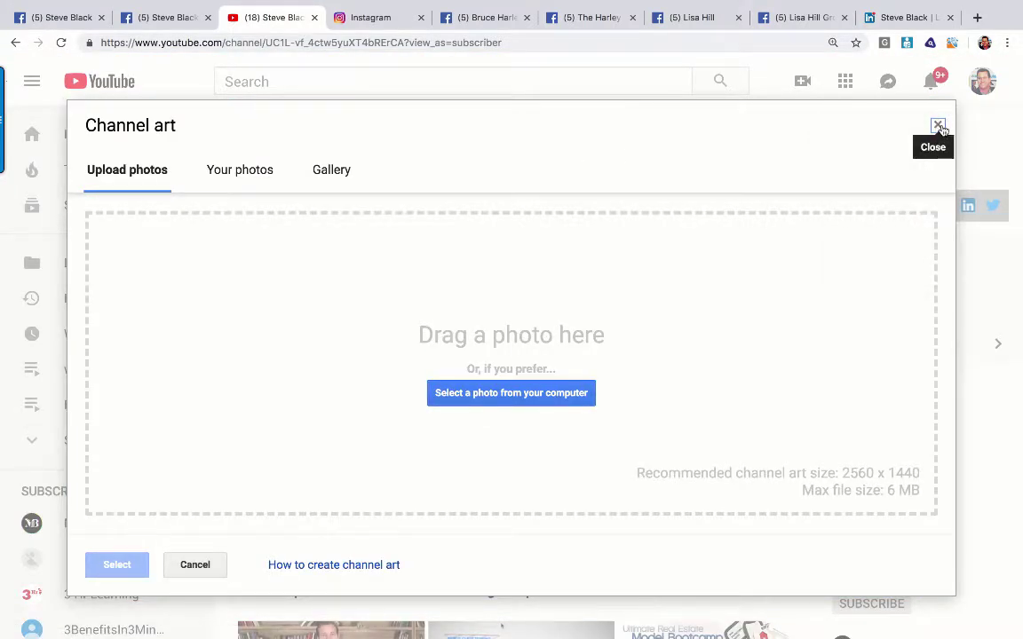
click(940, 127)
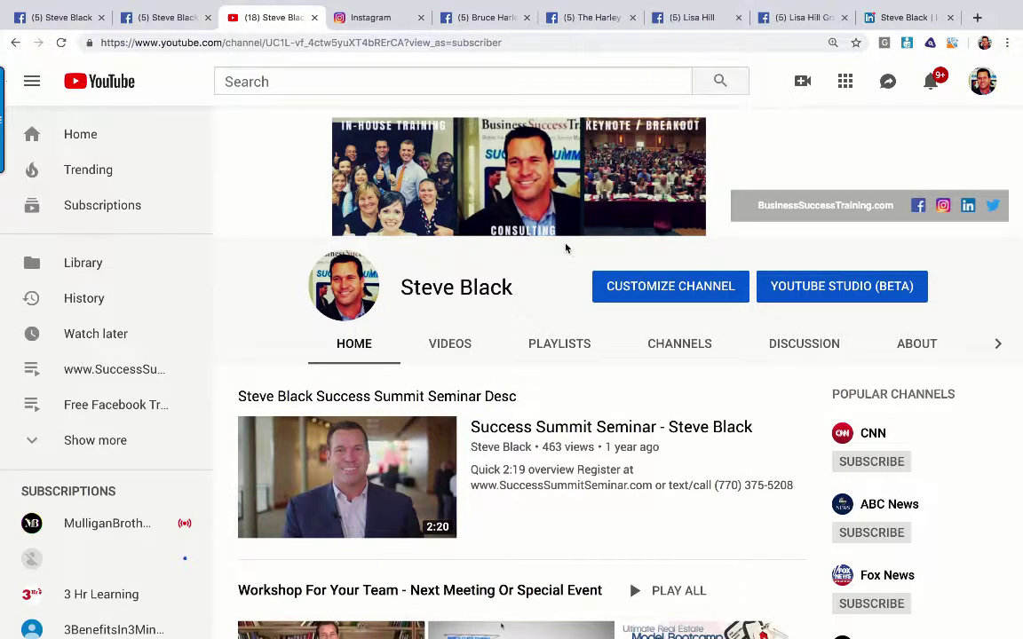
scroll(708, 381, down, 3)
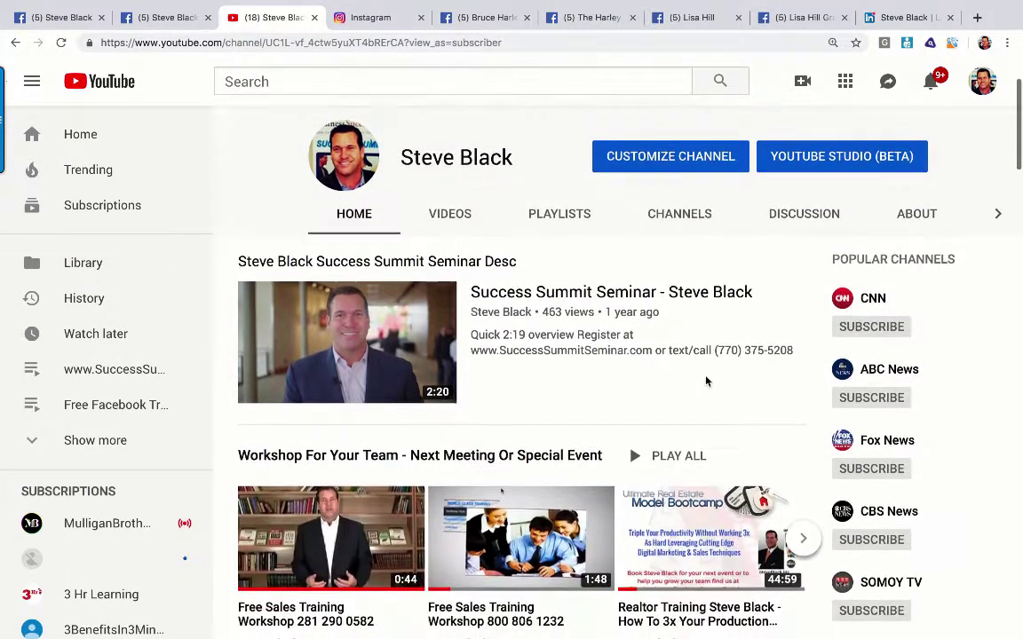
scroll(493, 276, down, 3)
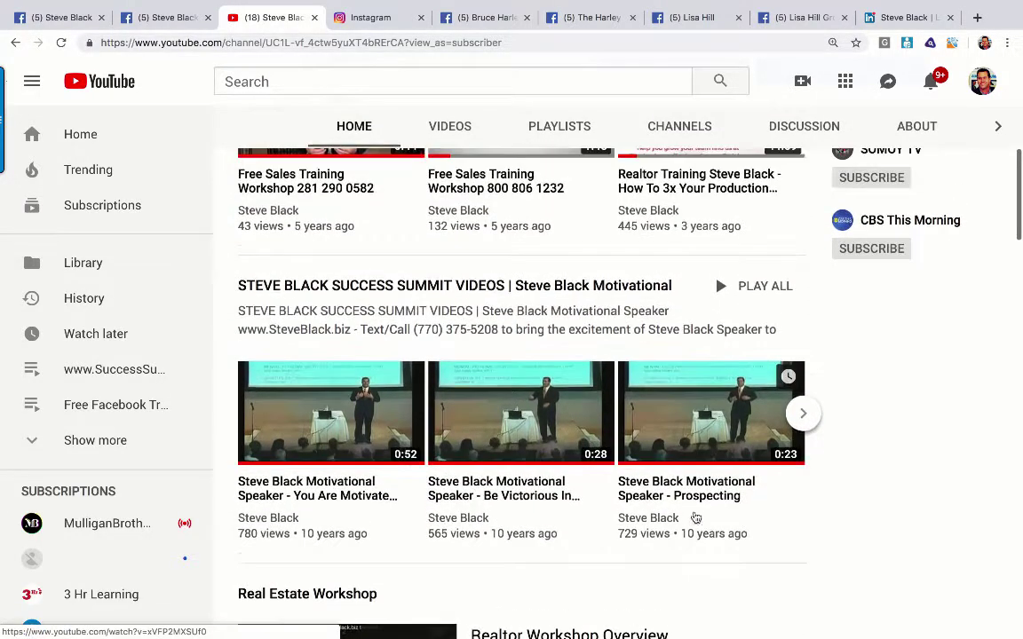
scroll(353, 285, down, 1)
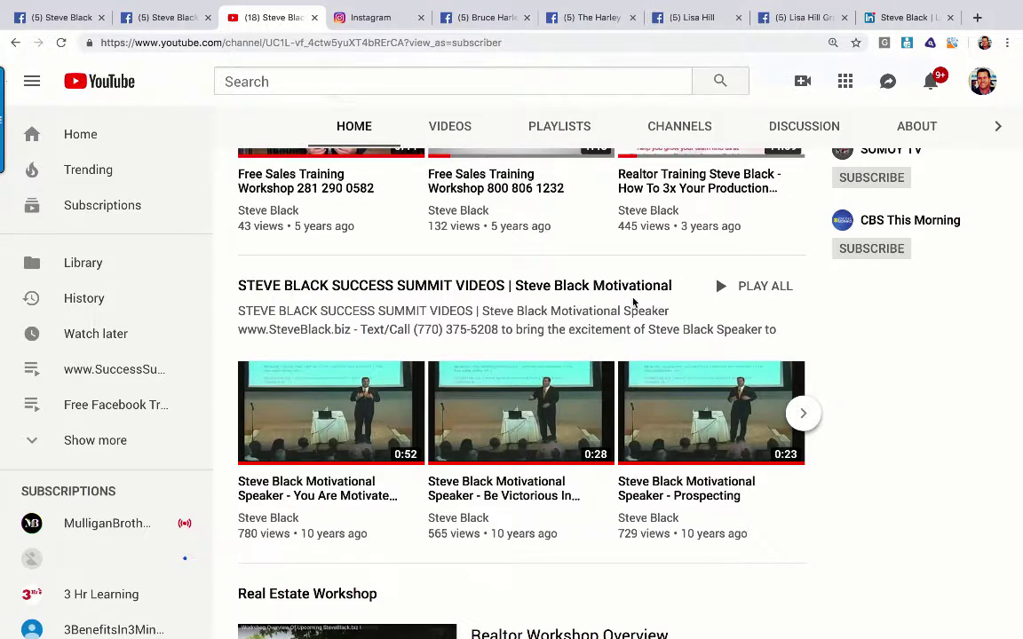
scroll(683, 330, down, 4)
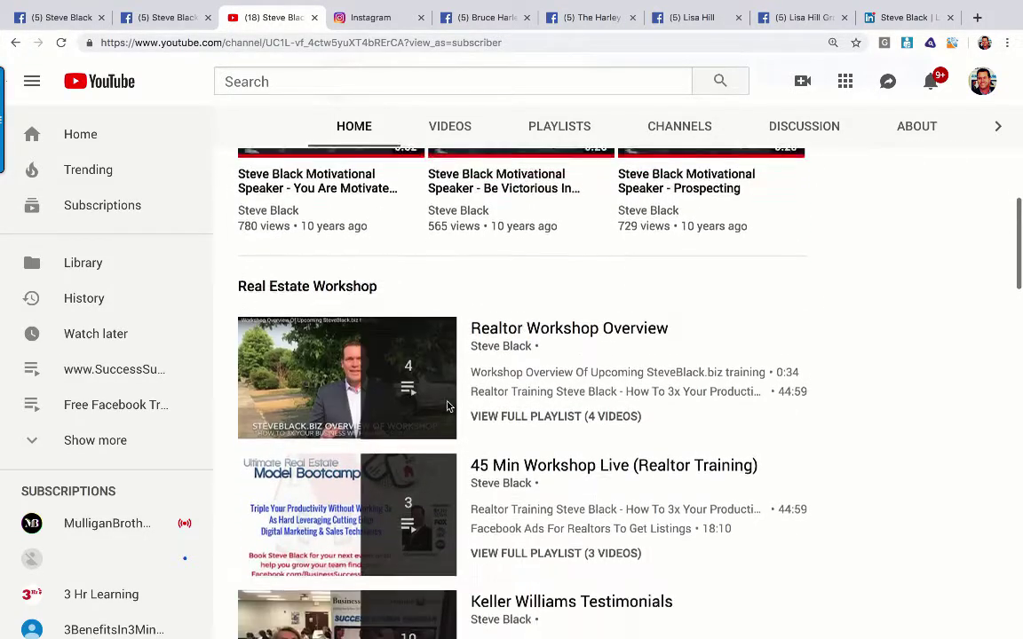
scroll(434, 298, down, 5)
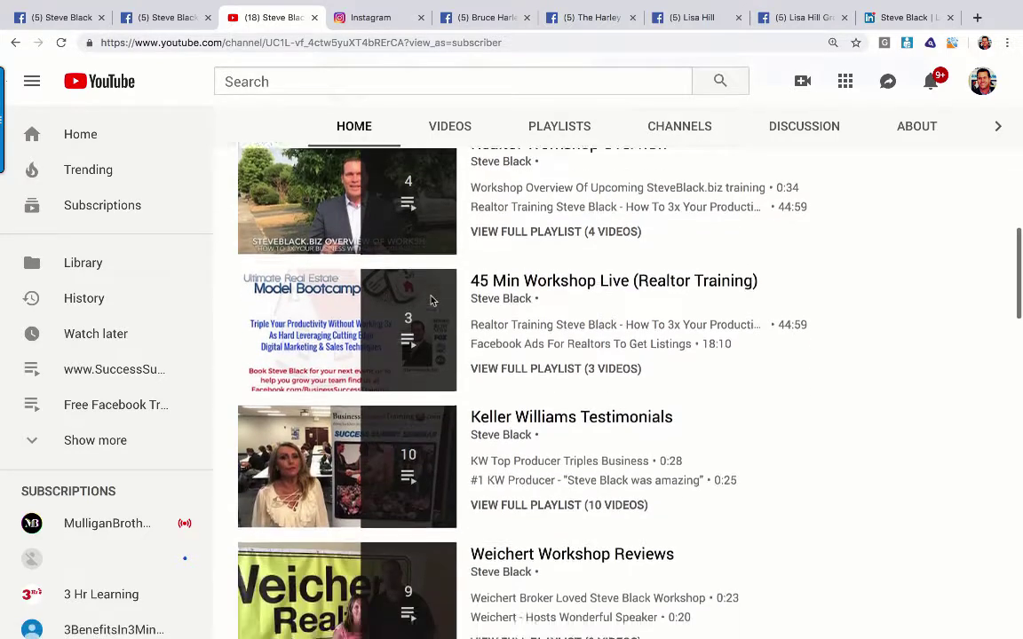
scroll(432, 302, down, 8)
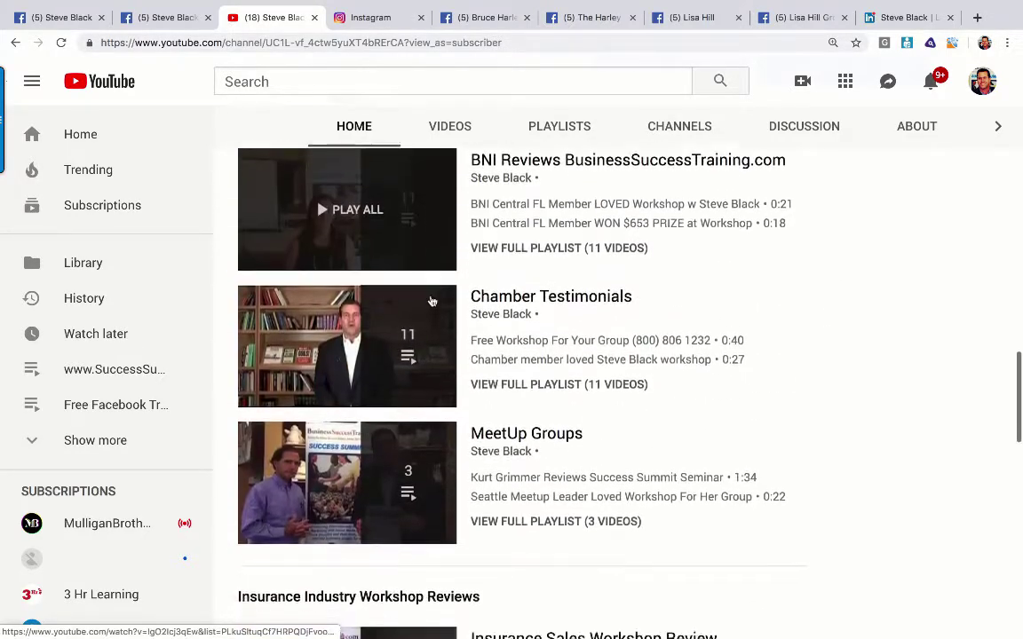
scroll(432, 302, down, 9)
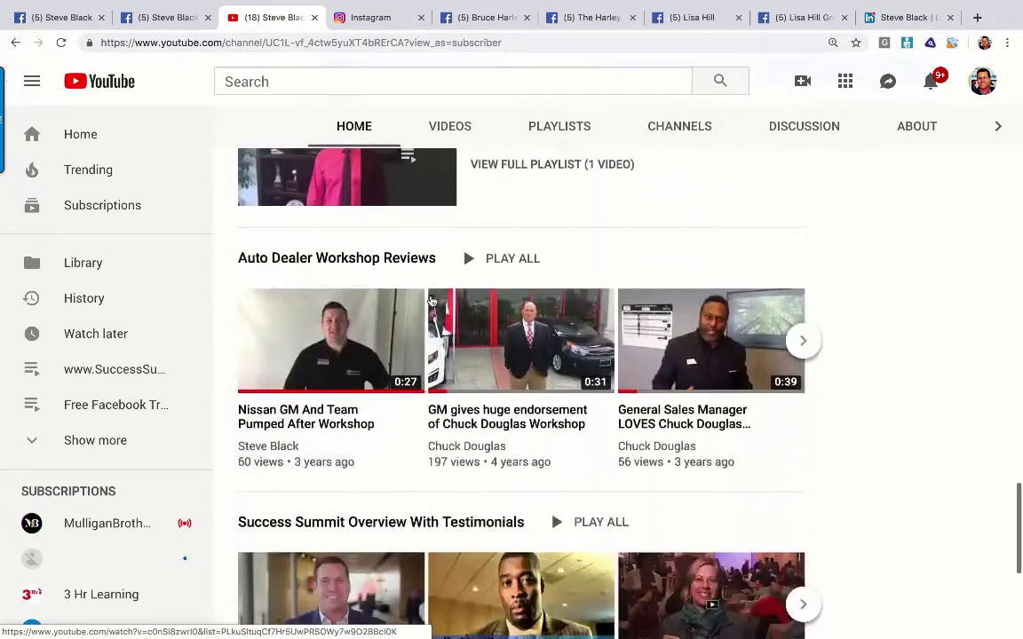
scroll(432, 302, down, 4)
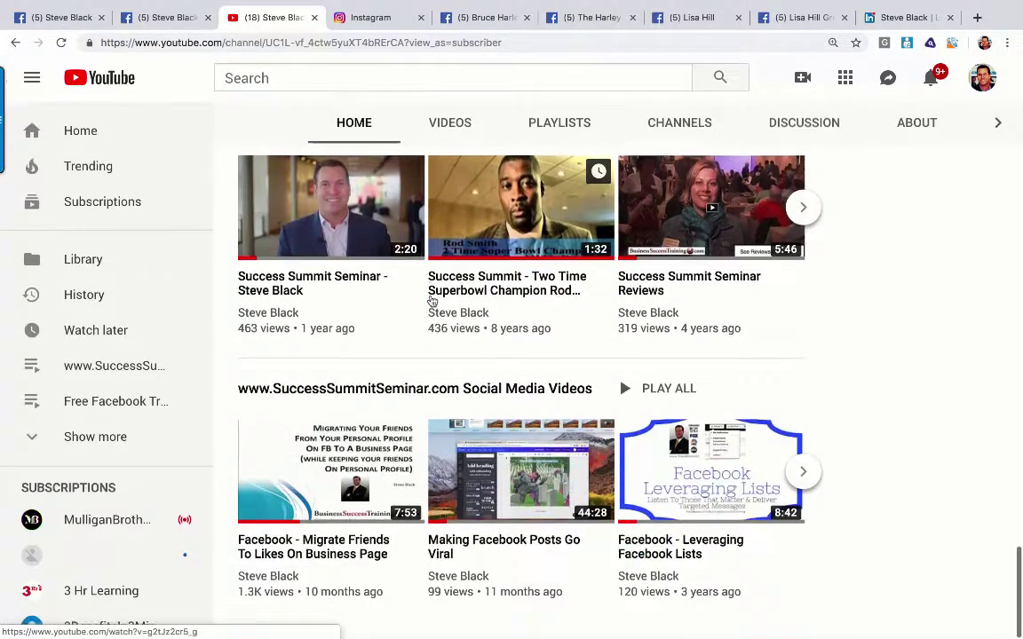
scroll(470, 380, up, 3)
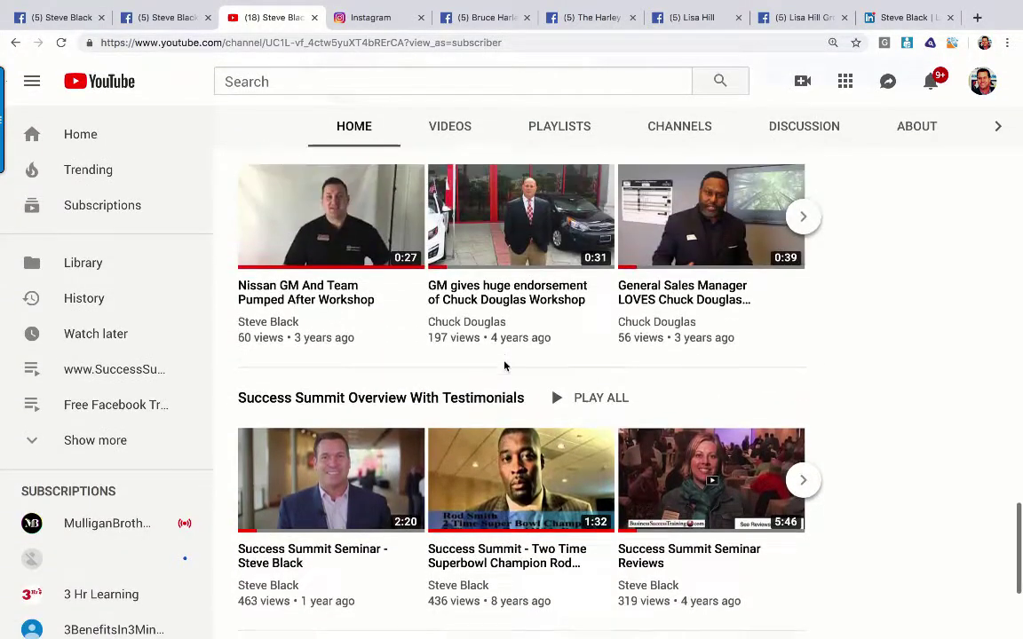
click(484, 406)
scroll(896, 434, down, 3)
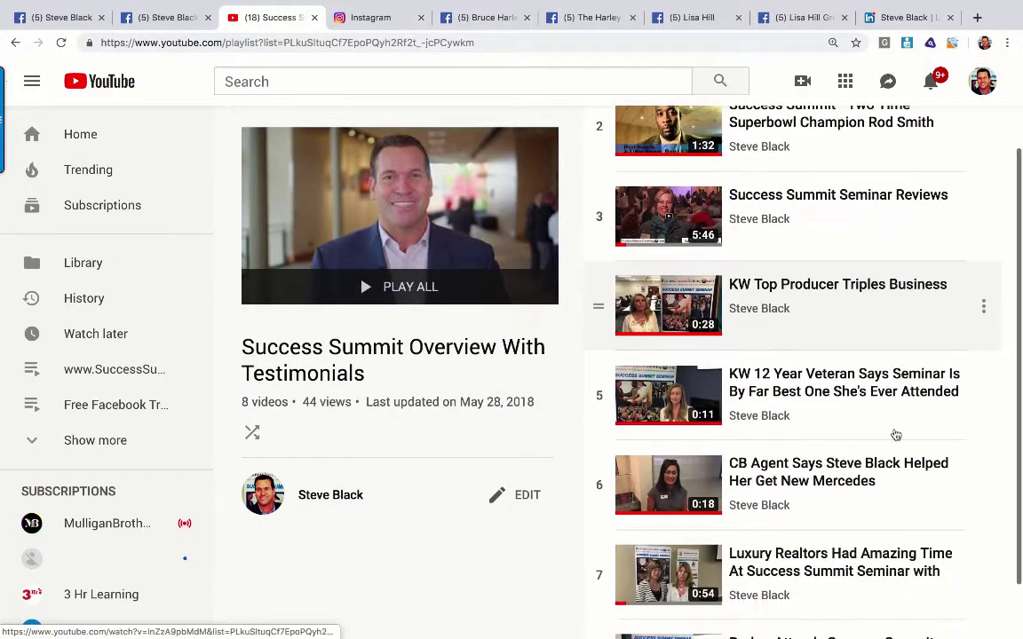
scroll(895, 434, up, 3)
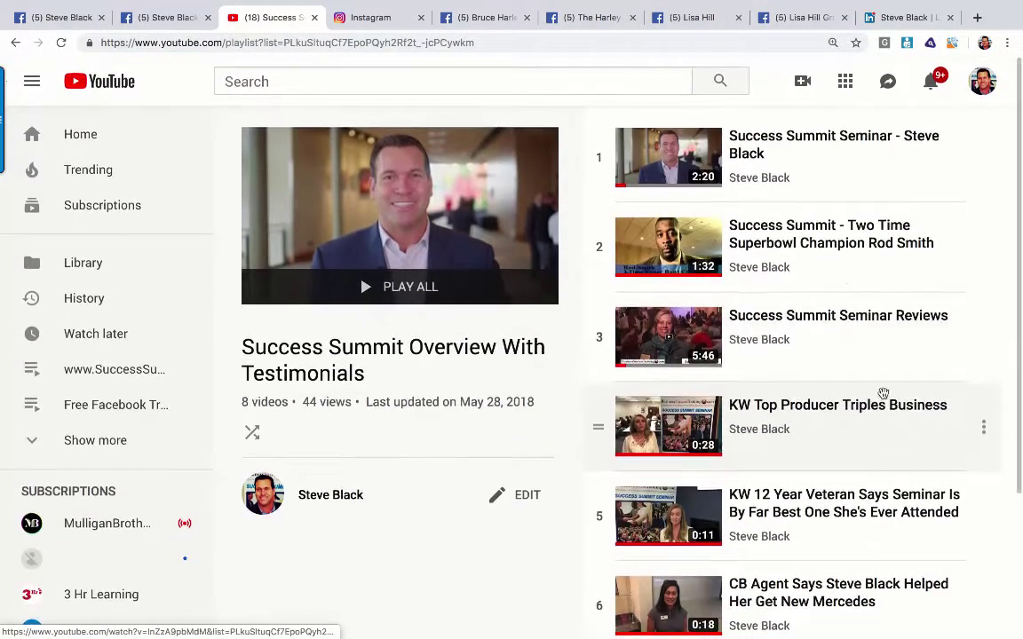
click(446, 45)
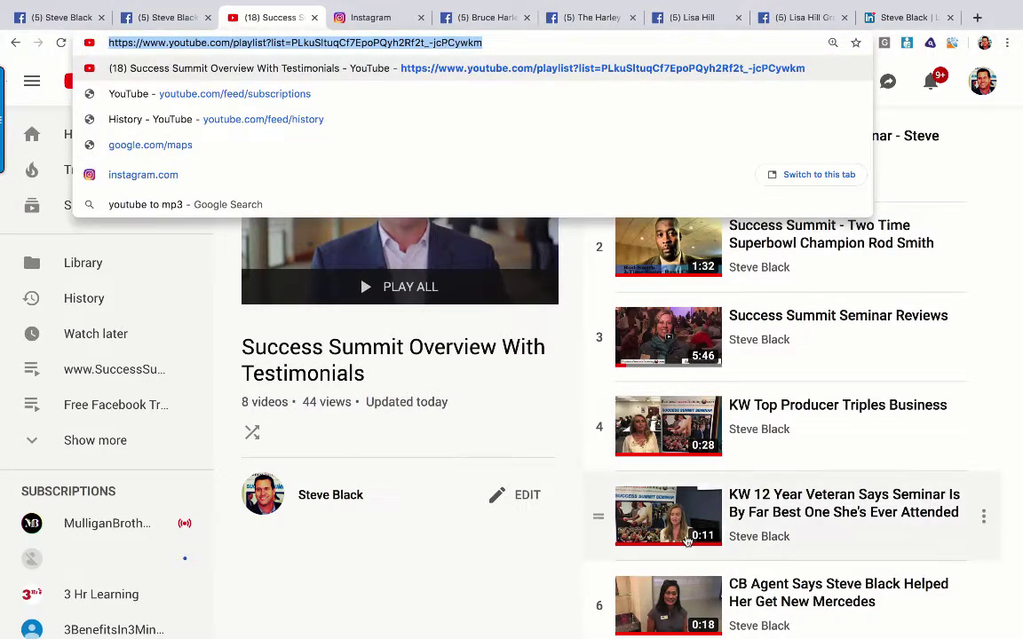
click(566, 514)
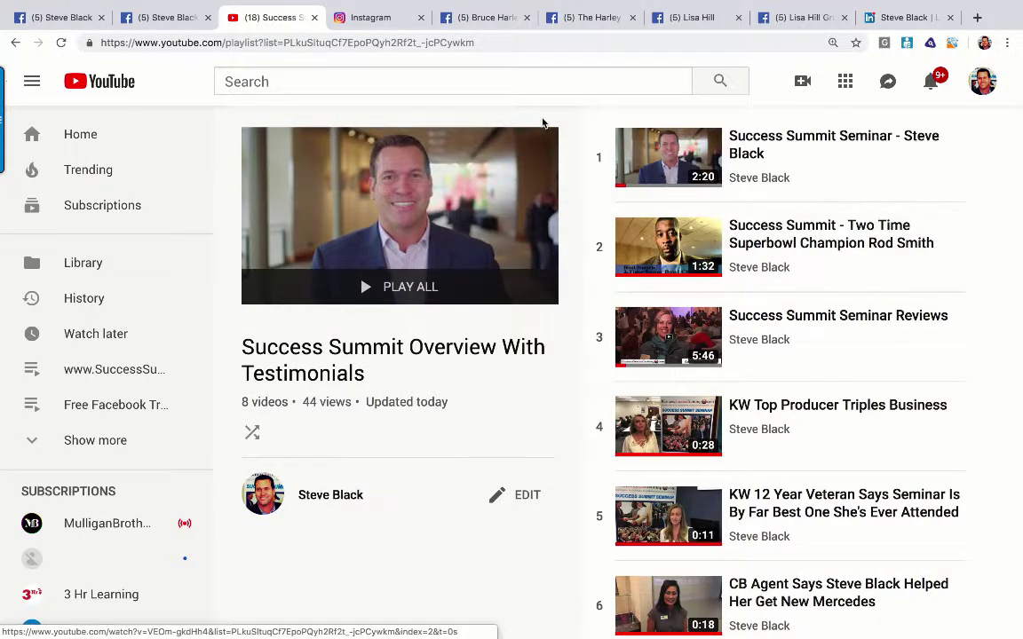
click(15, 42)
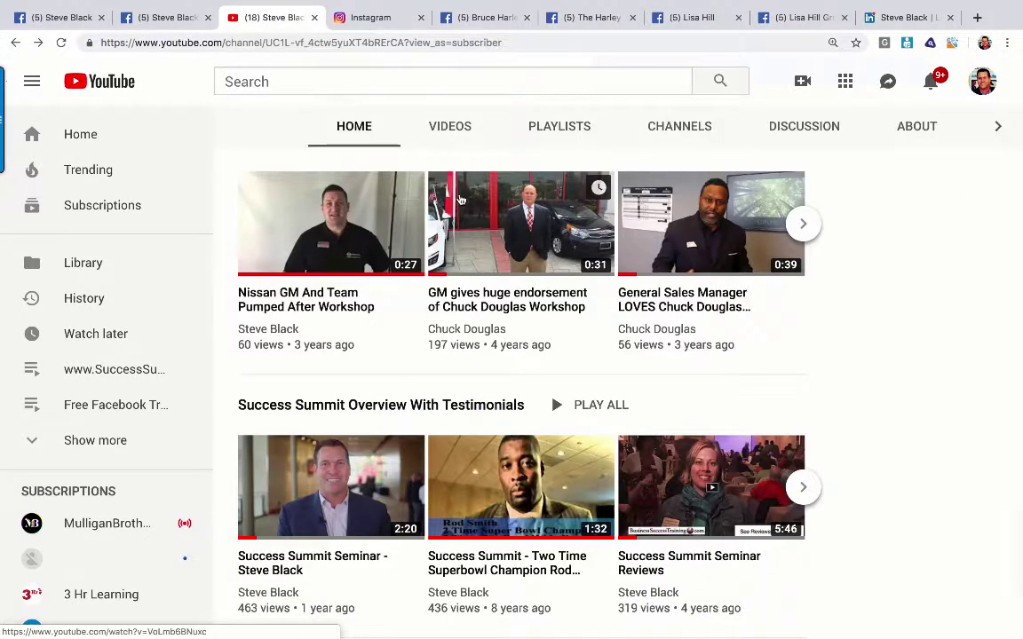
- Scroll back up to the channel banner and show PowerPoint's Dock options for the Master Class file
scroll(788, 349, up, 7)
scroll(790, 352, up, 10)
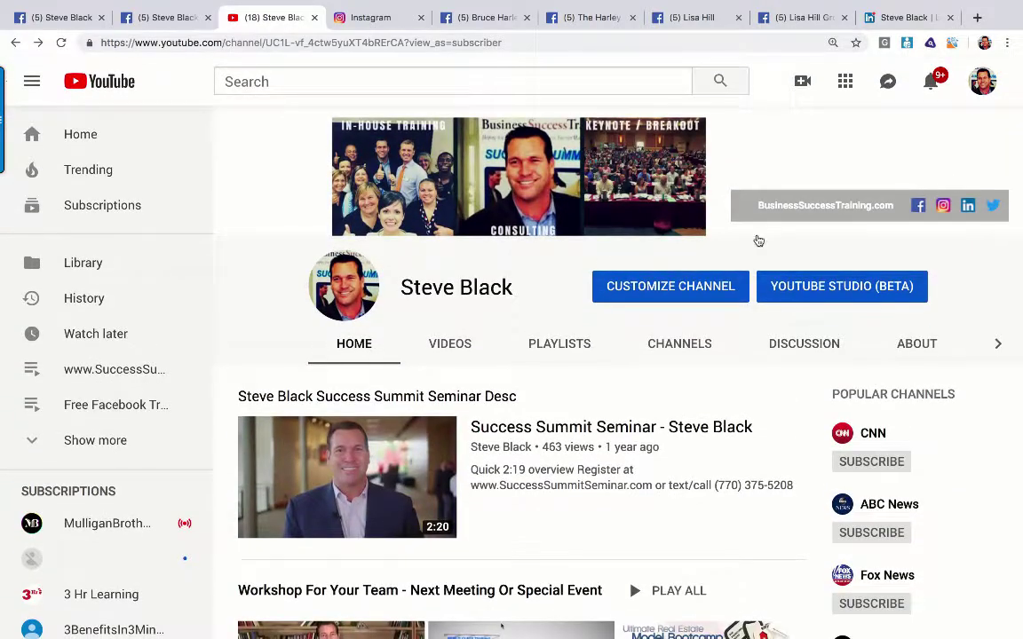
mouse_move(762, 240)
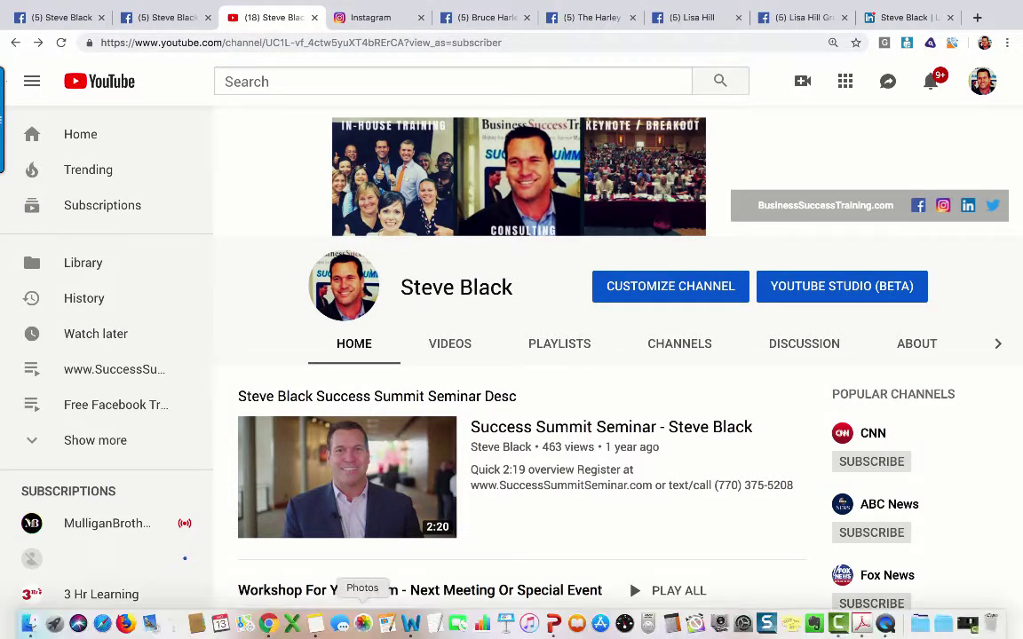
right_click(552, 625)
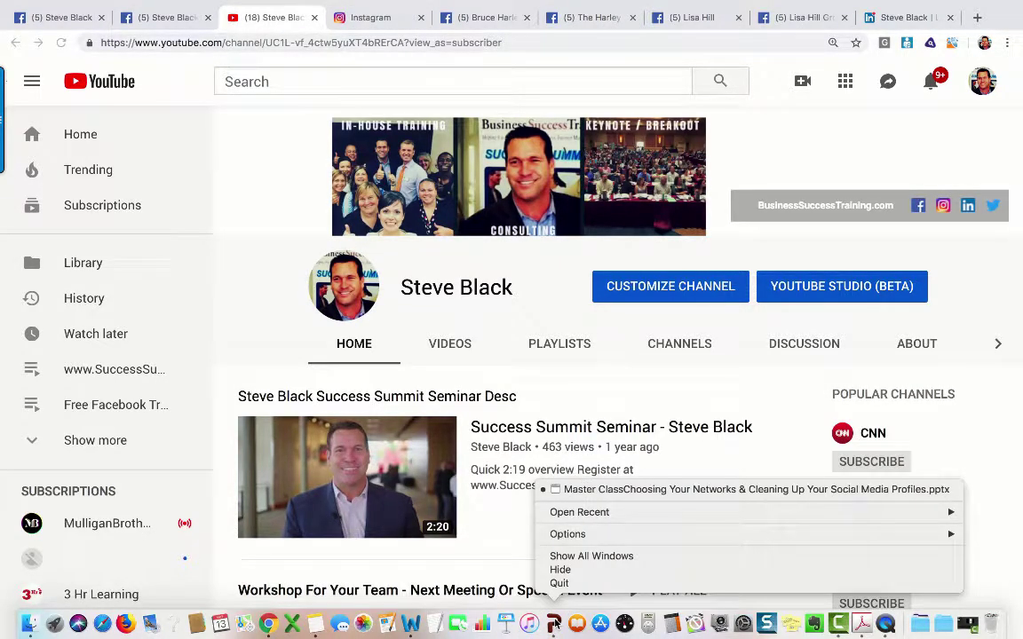
- Play the Master Class slideshow from slide 10, the Claim your Vanity URL tip
click(553, 624)
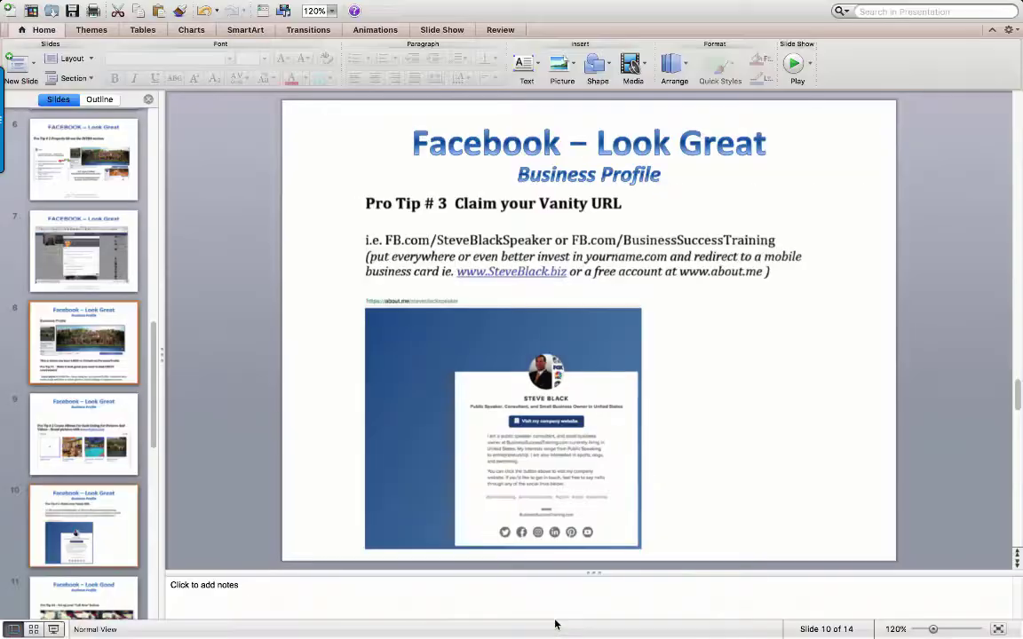
mouse_move(340, 8)
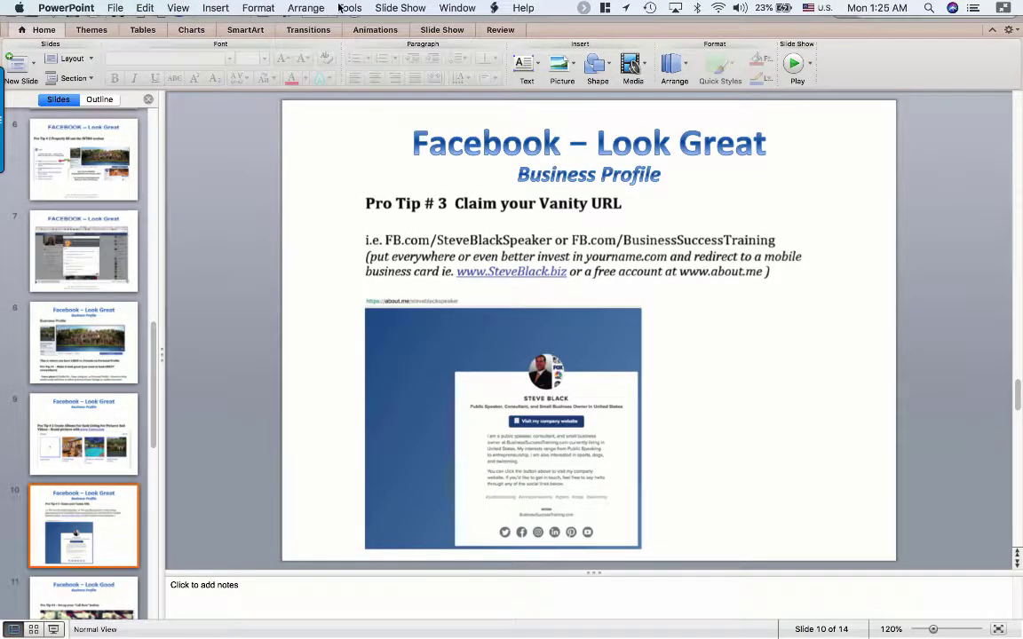
click(404, 7)
click(415, 40)
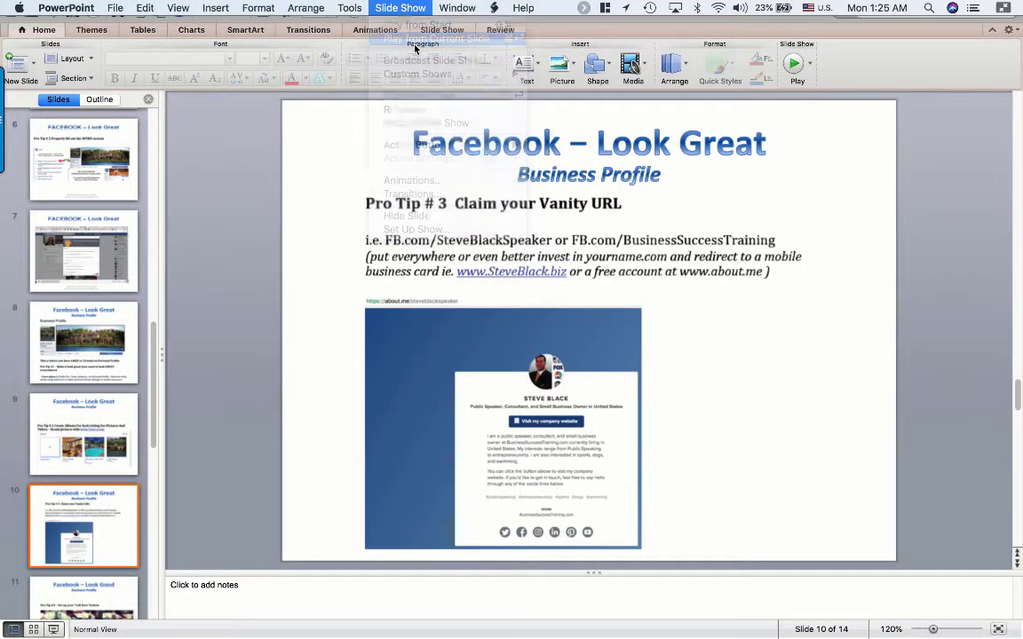
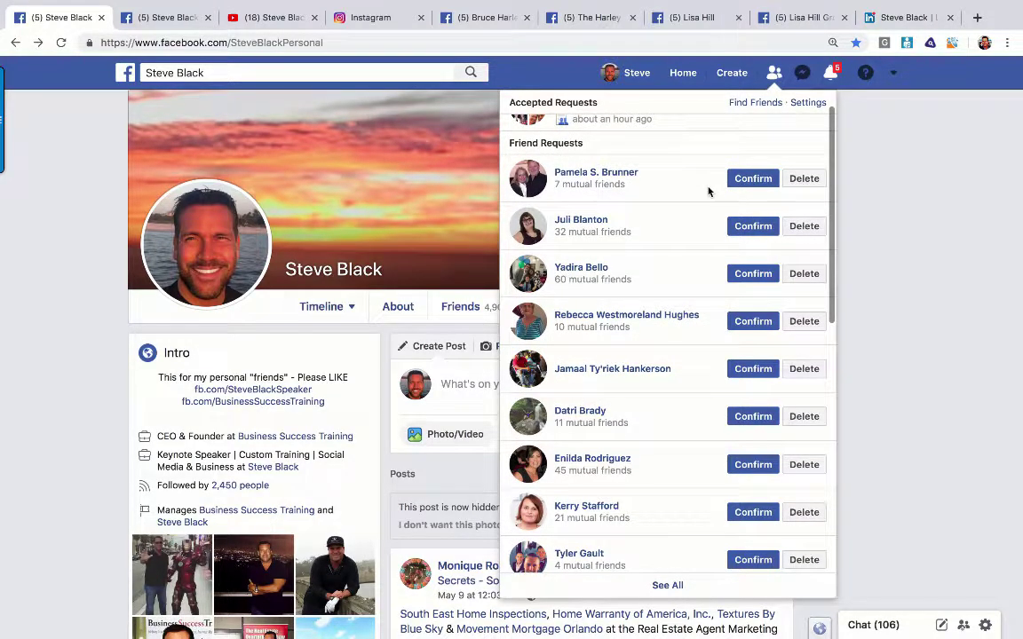
- Accept the second pending friend request
click(754, 225)
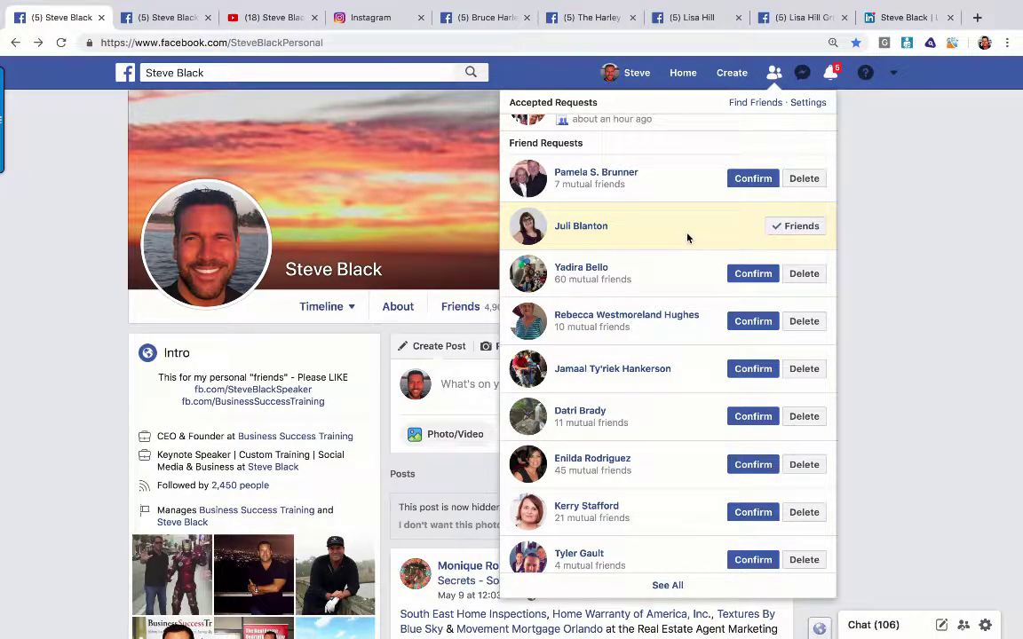
scroll(735, 217, down, 5)
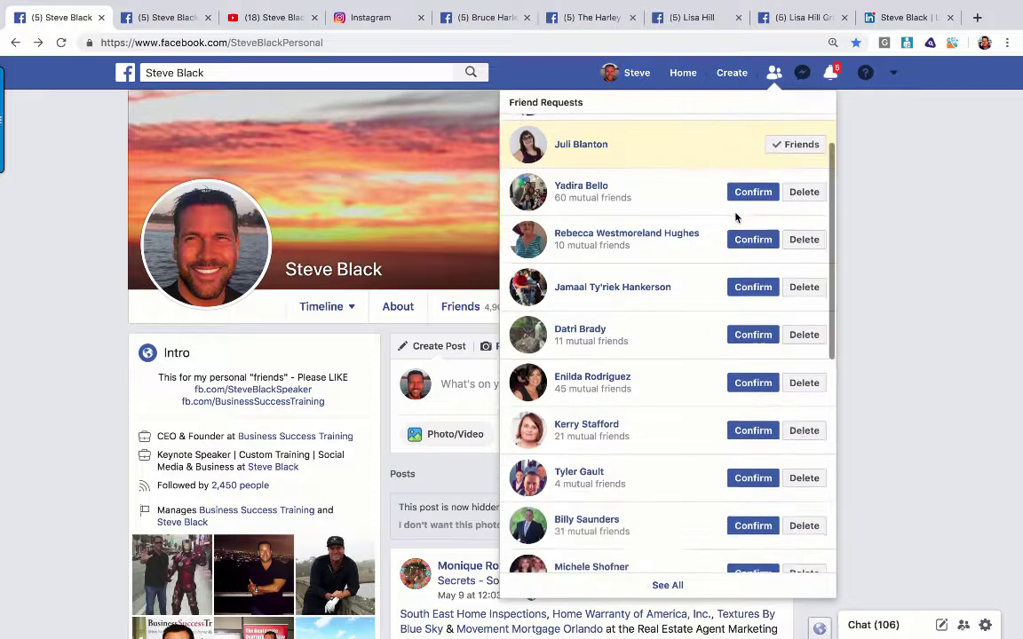
scroll(736, 218, up, 6)
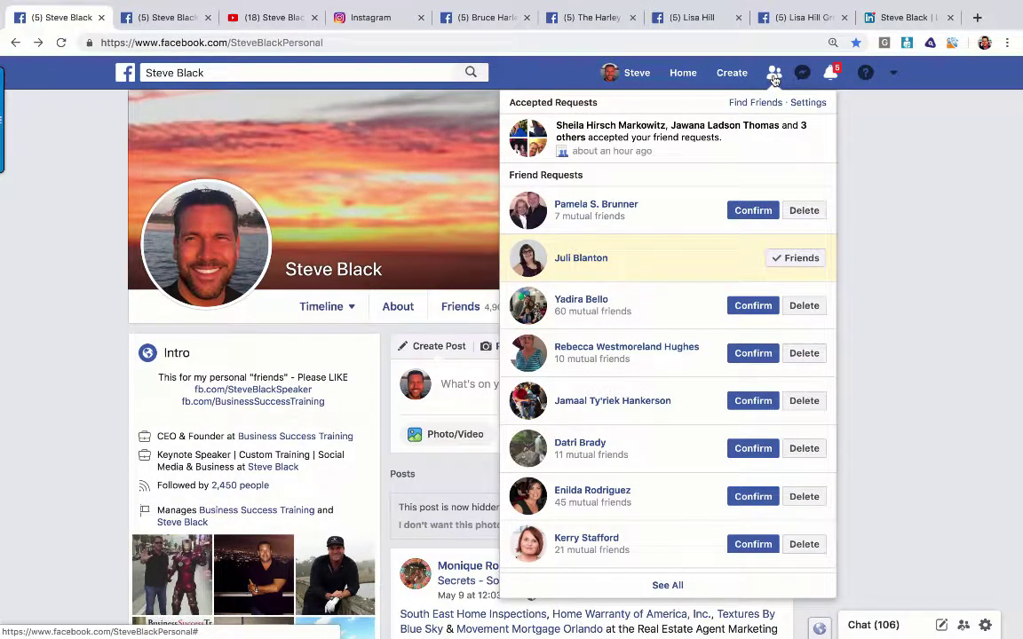
click(848, 165)
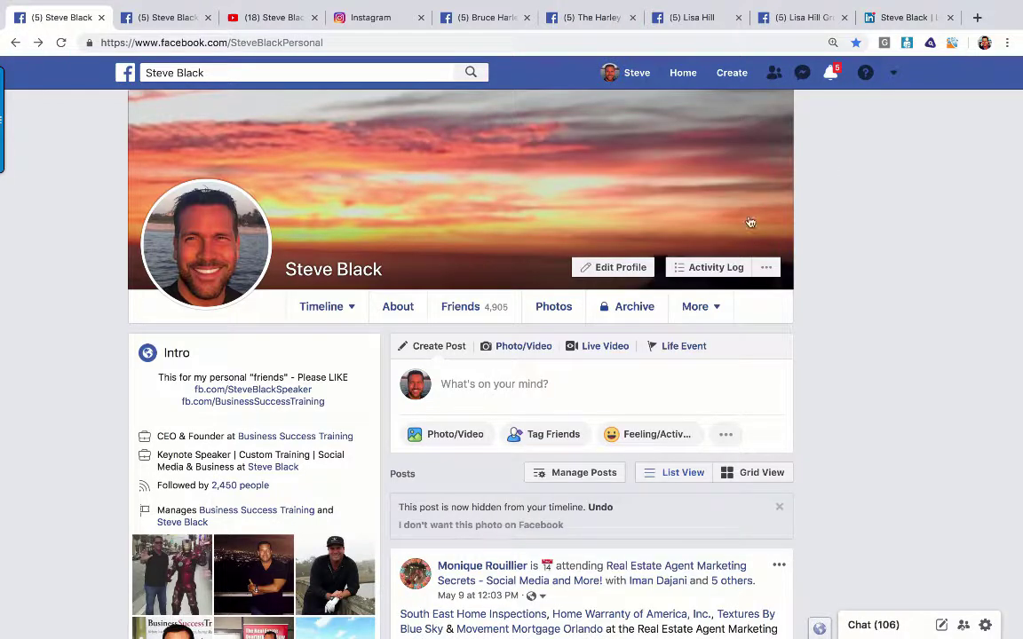
- Add the newly accepted friend to the MasterClass and Maryland friend lists
click(773, 73)
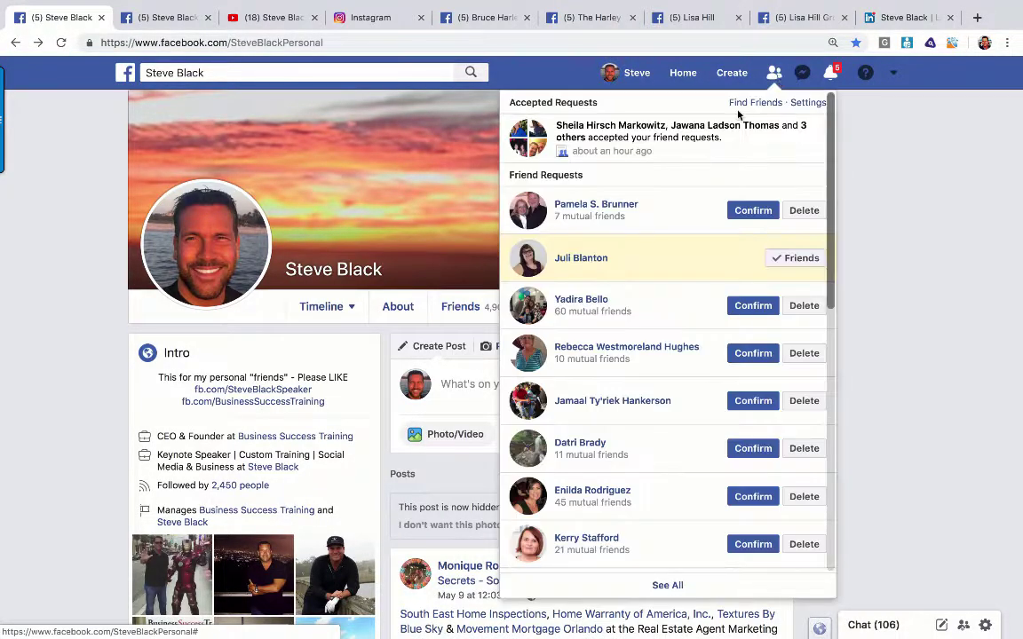
mouse_move(578, 264)
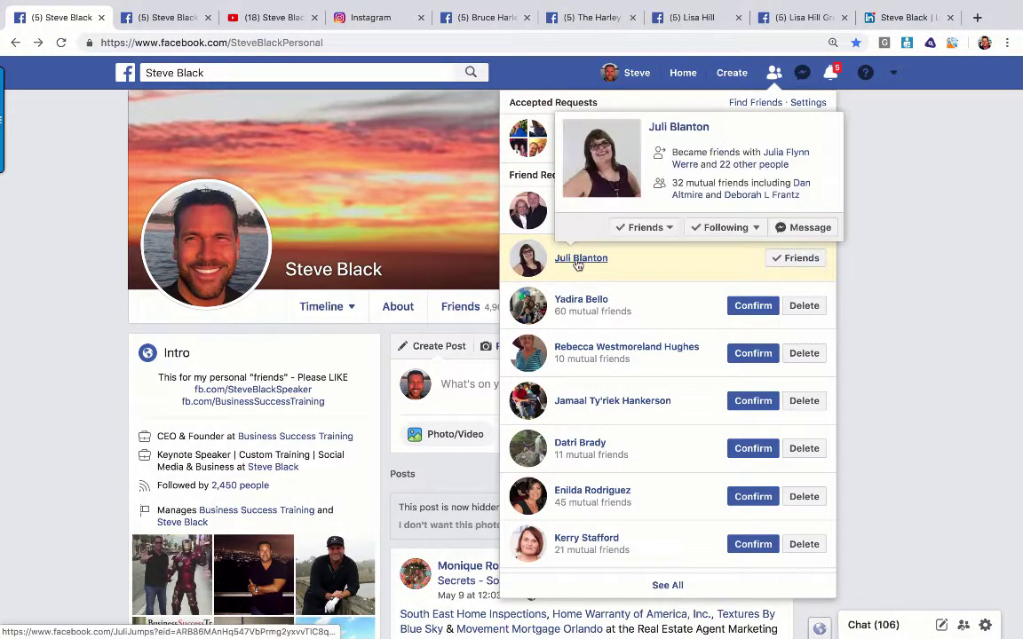
click(645, 228)
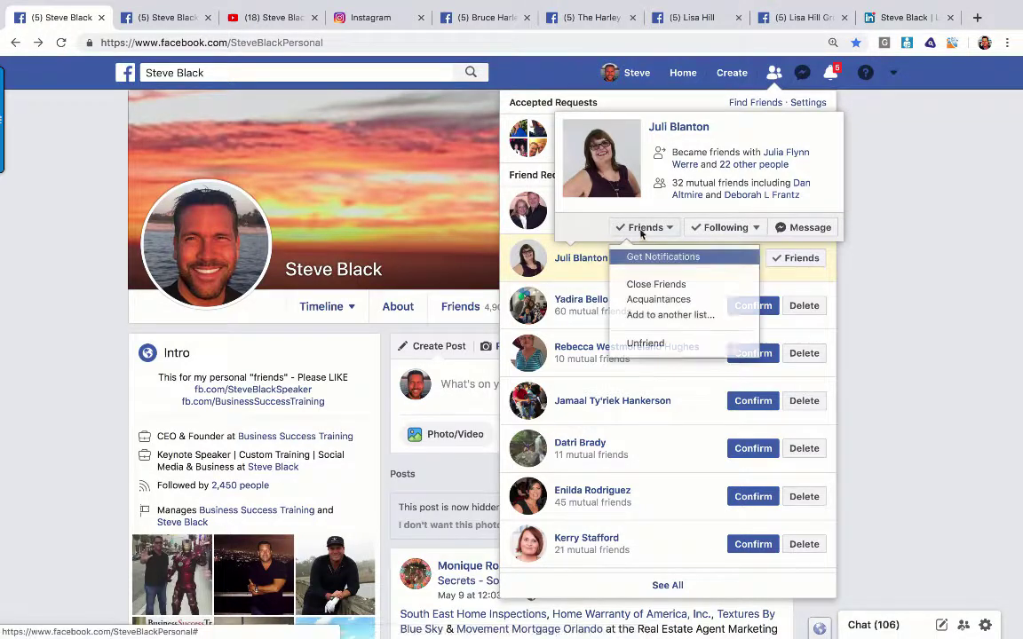
click(652, 315)
scroll(653, 322, down, 1)
scroll(653, 321, down, 8)
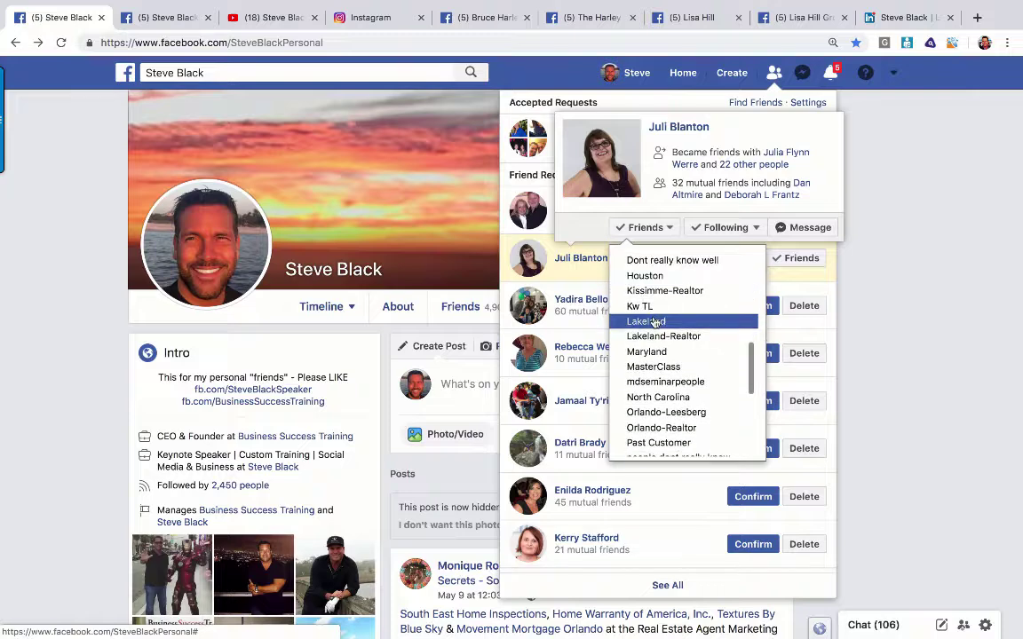
click(648, 366)
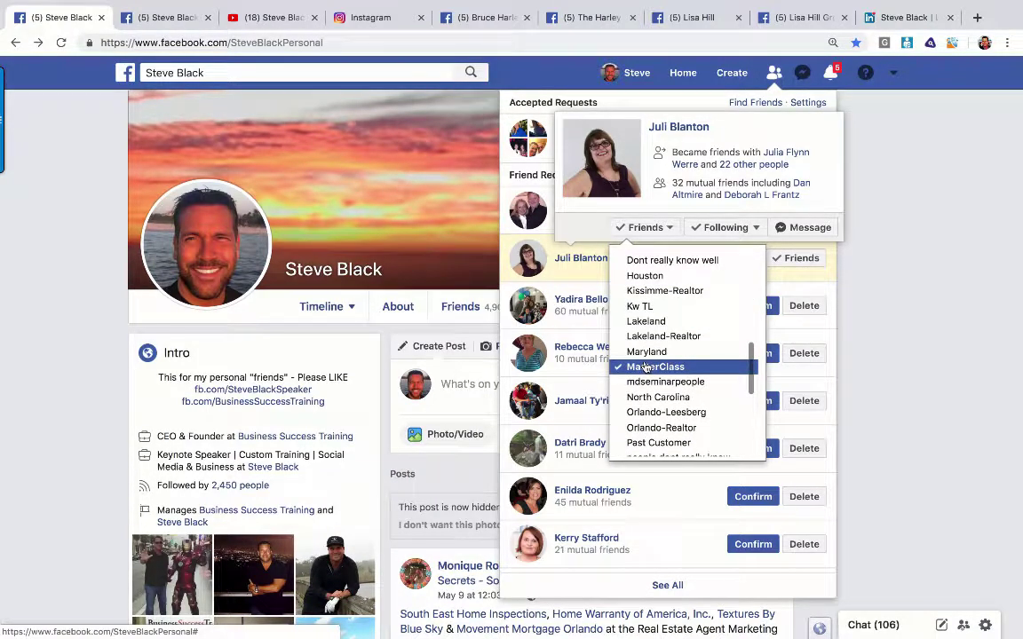
click(646, 352)
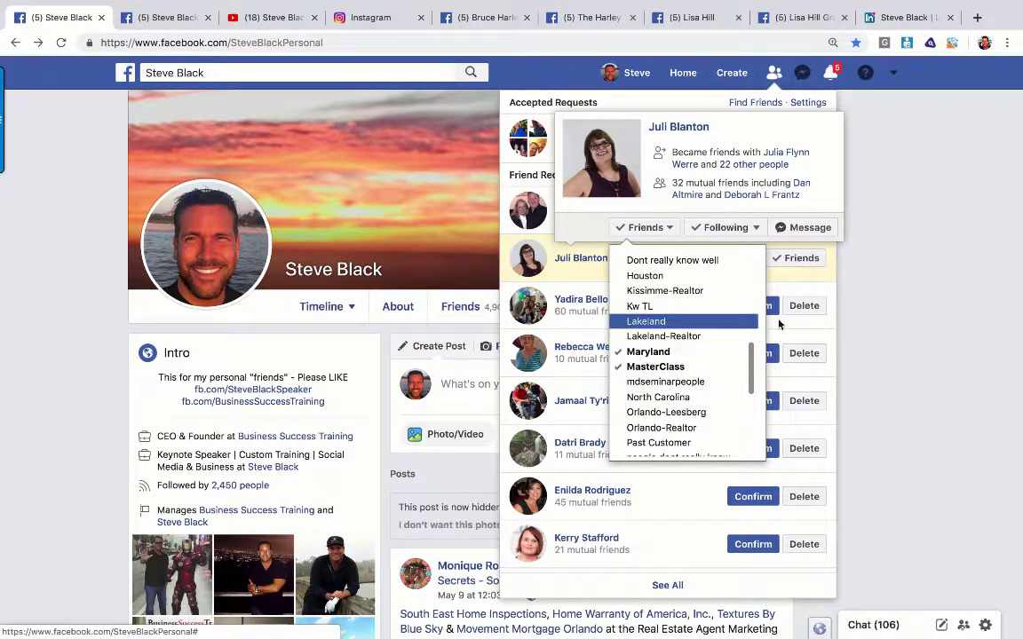
right_click(872, 291)
click(856, 240)
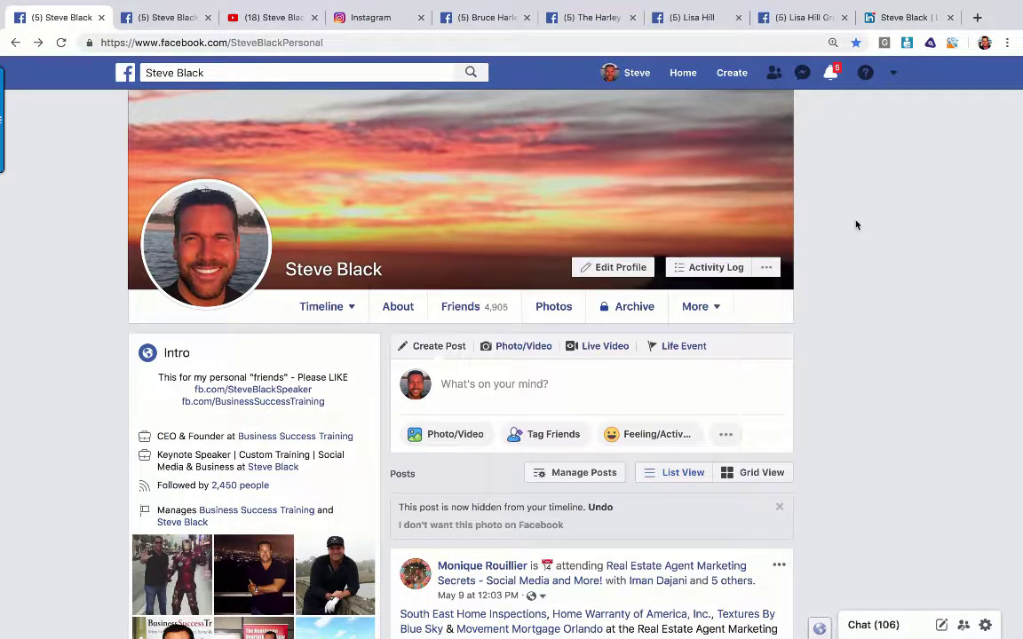
click(463, 311)
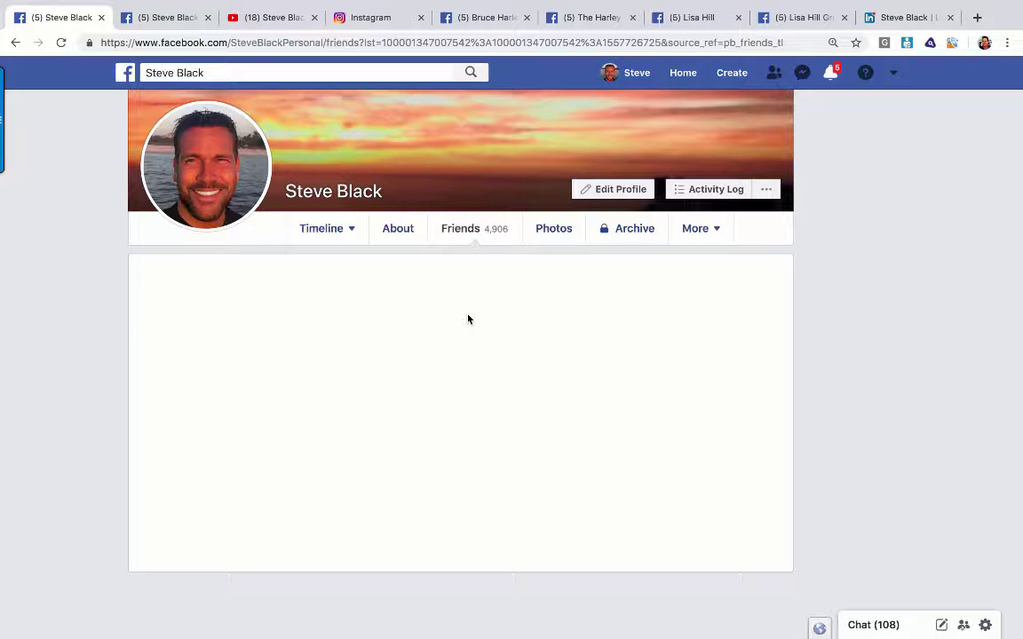
scroll(468, 317, down, 2)
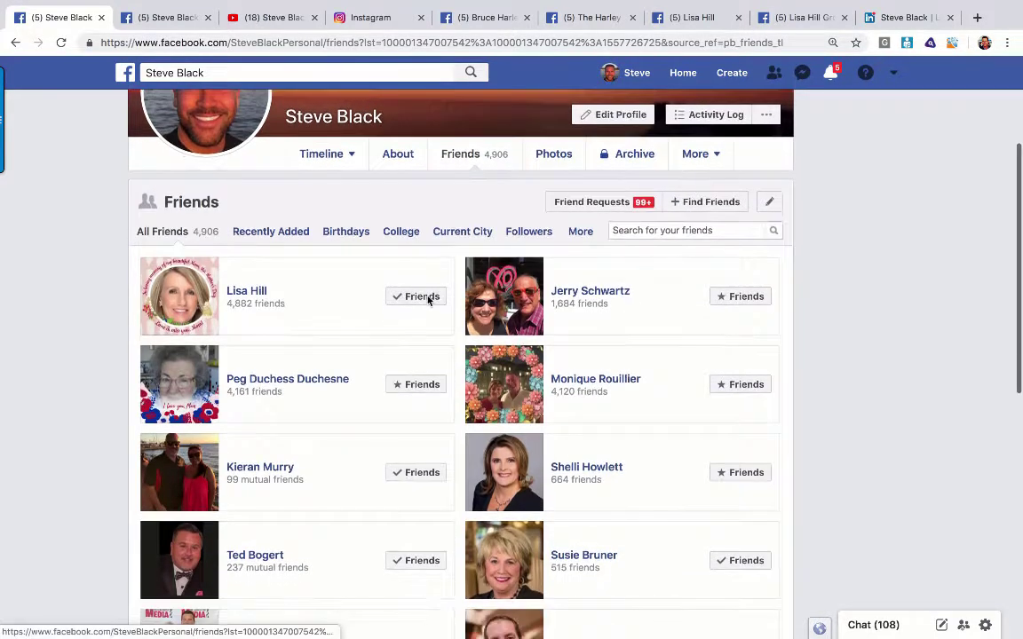
click(433, 302)
click(432, 390)
scroll(429, 389, down, 8)
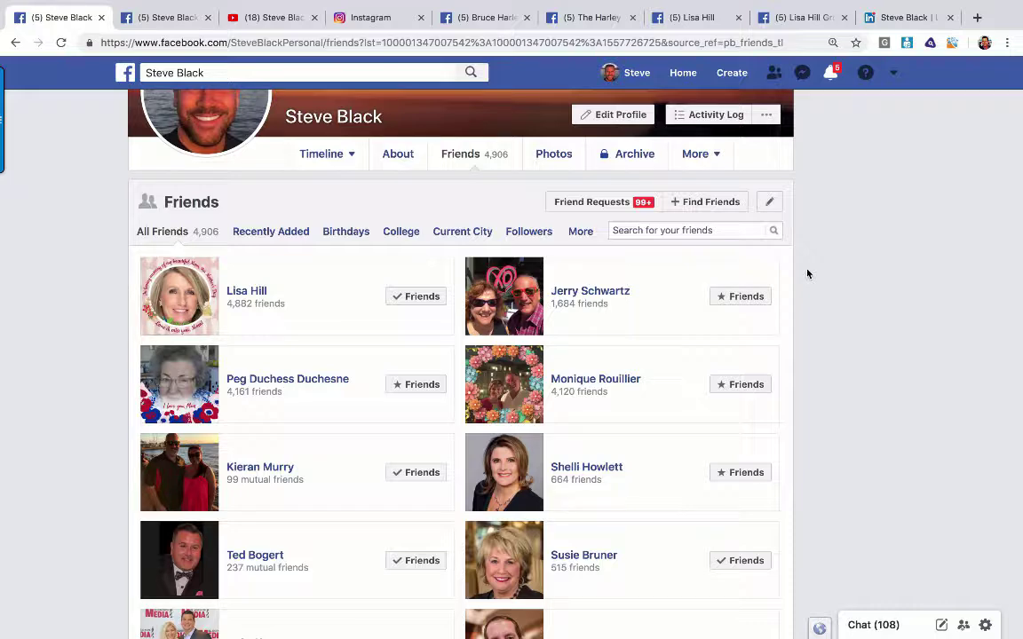
scroll(455, 339, down, 2)
scroll(455, 338, down, 2)
mouse_move(429, 319)
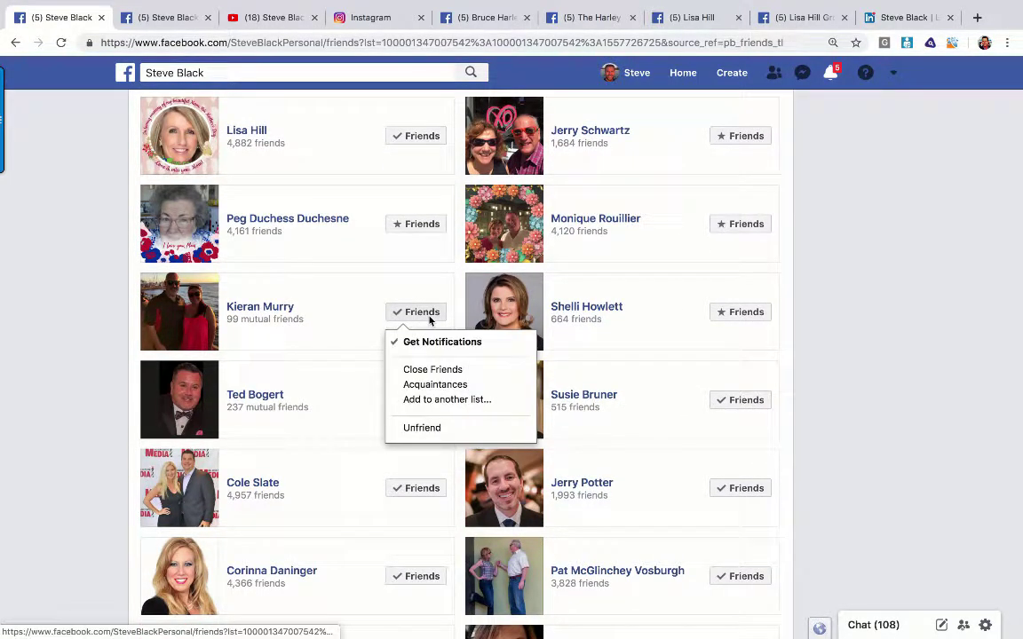
click(420, 387)
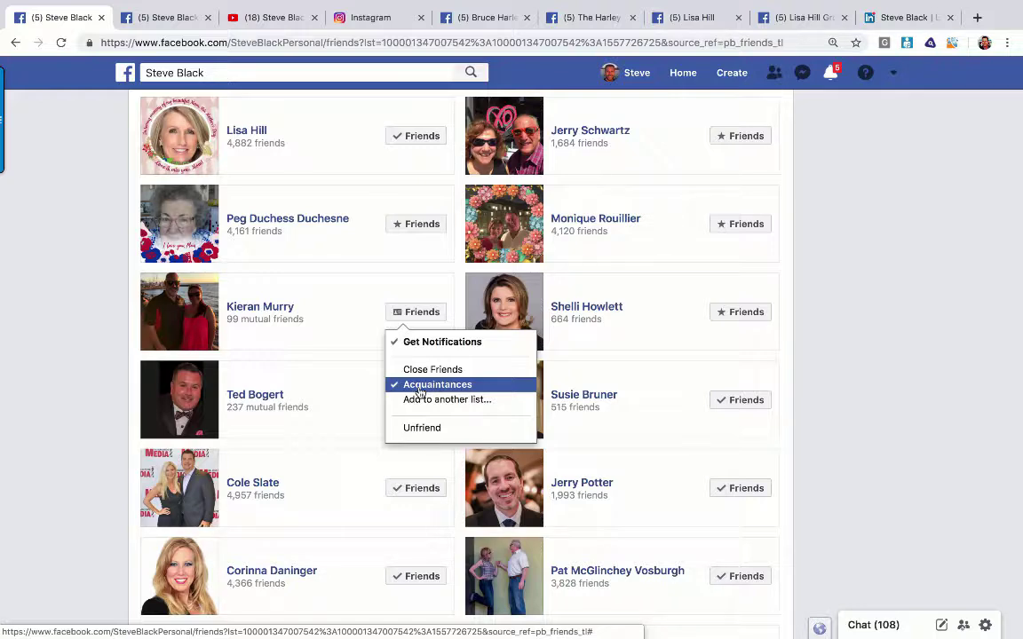
click(414, 384)
scroll(373, 338, up, 4)
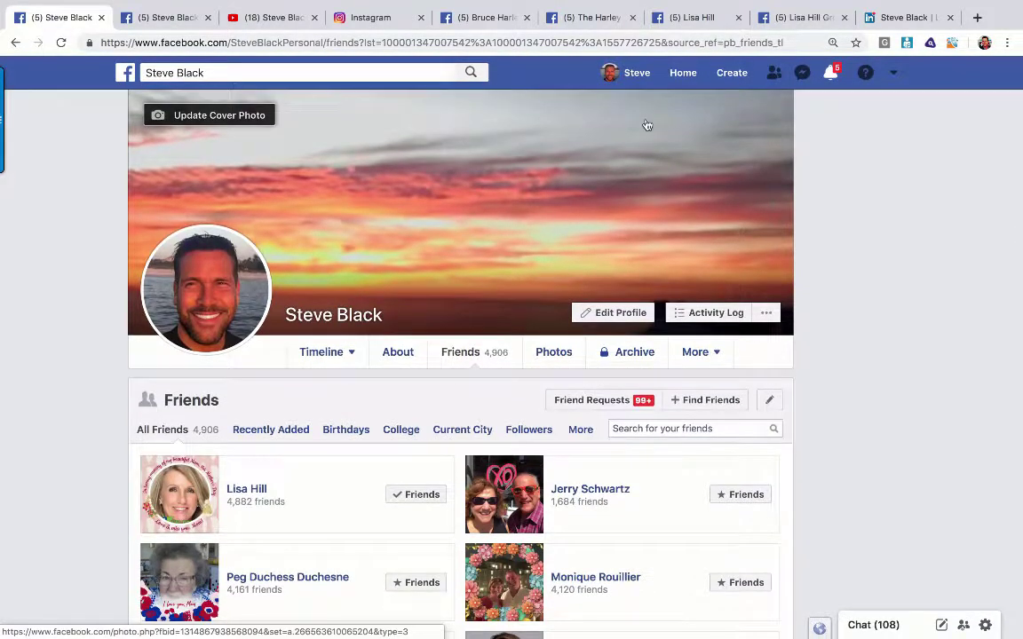
mouse_move(311, 357)
click(323, 384)
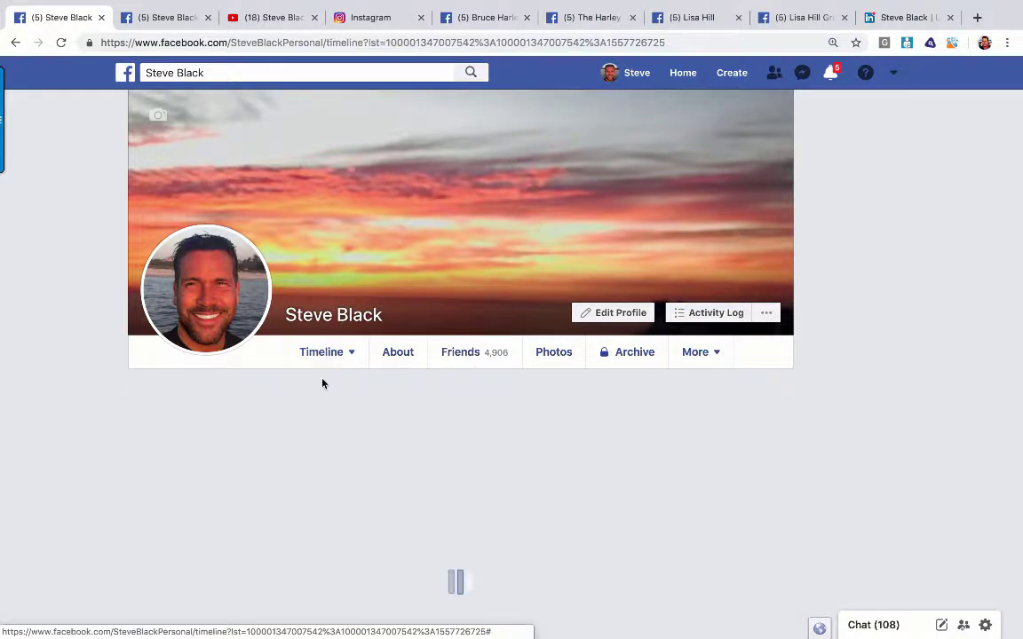
scroll(768, 384, down, 1)
scroll(769, 383, down, 4)
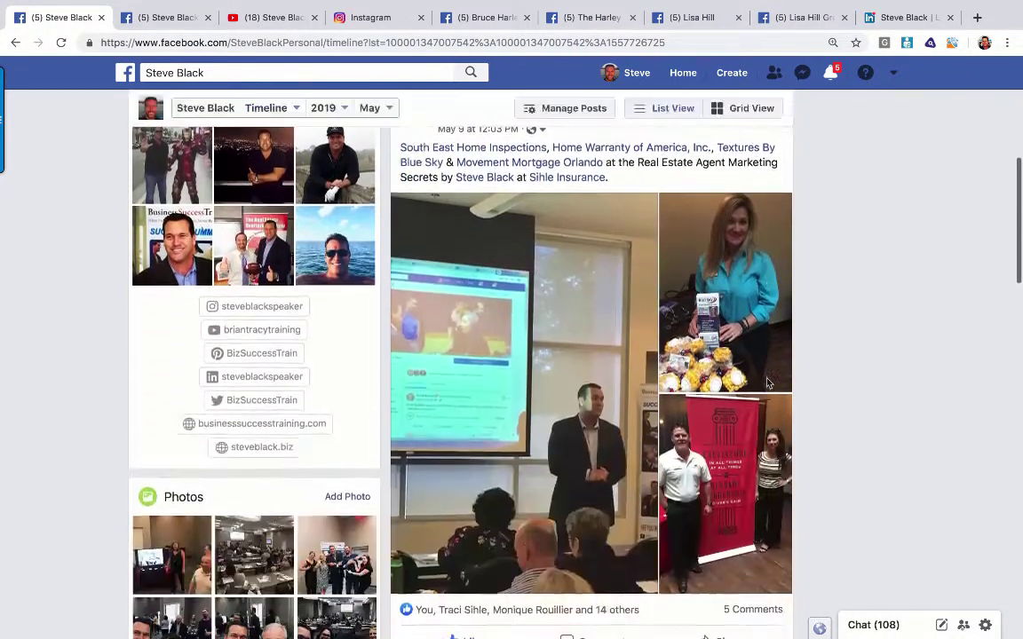
scroll(768, 383, up, 5)
scroll(768, 384, up, 2)
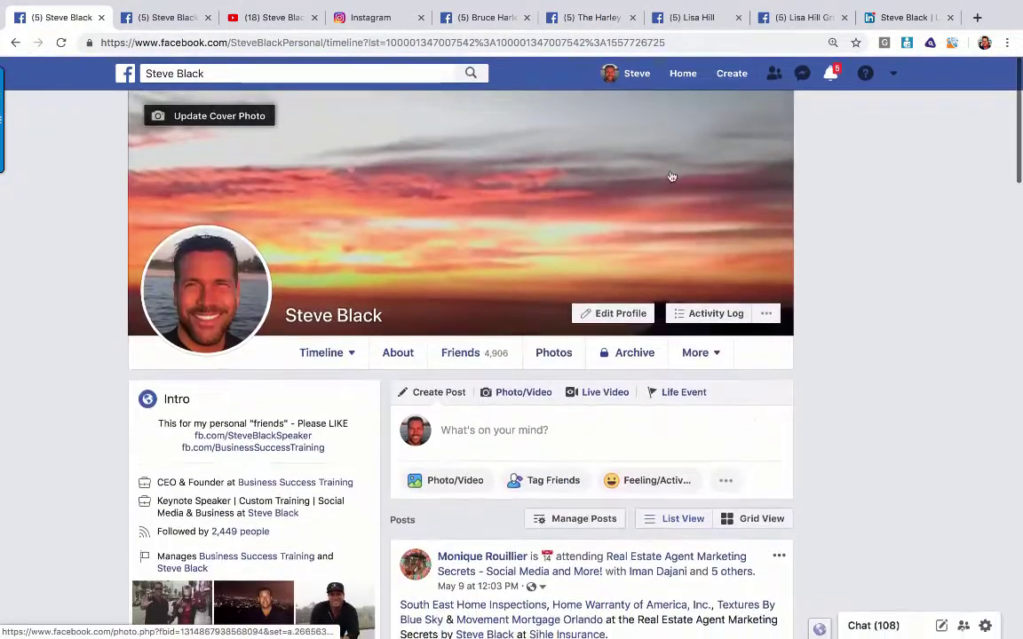
click(635, 73)
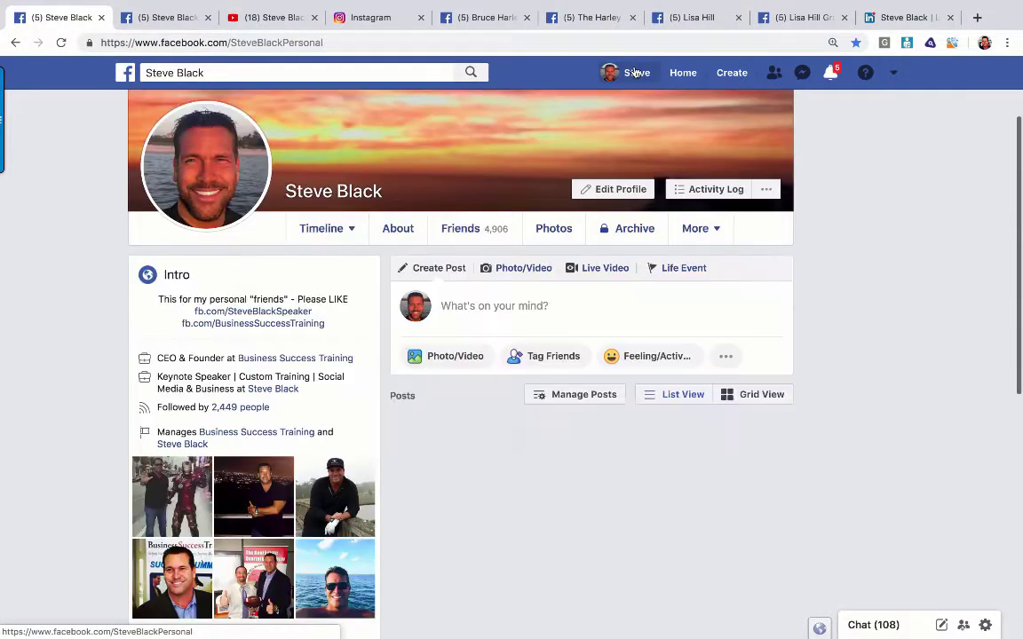
- Return to the News Feed and scroll through the posts
click(127, 73)
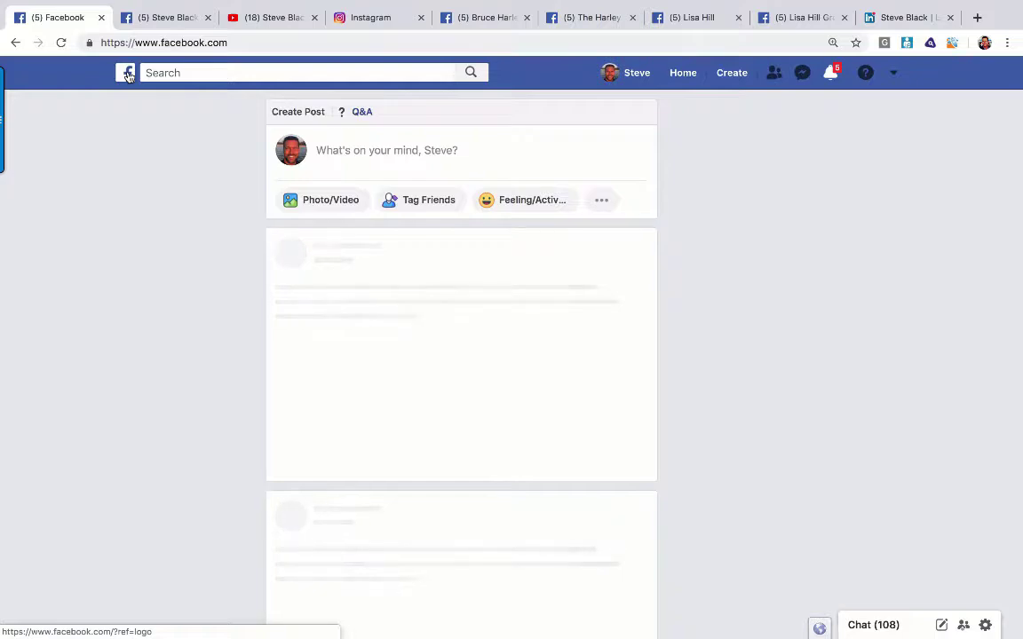
scroll(757, 320, down, 2)
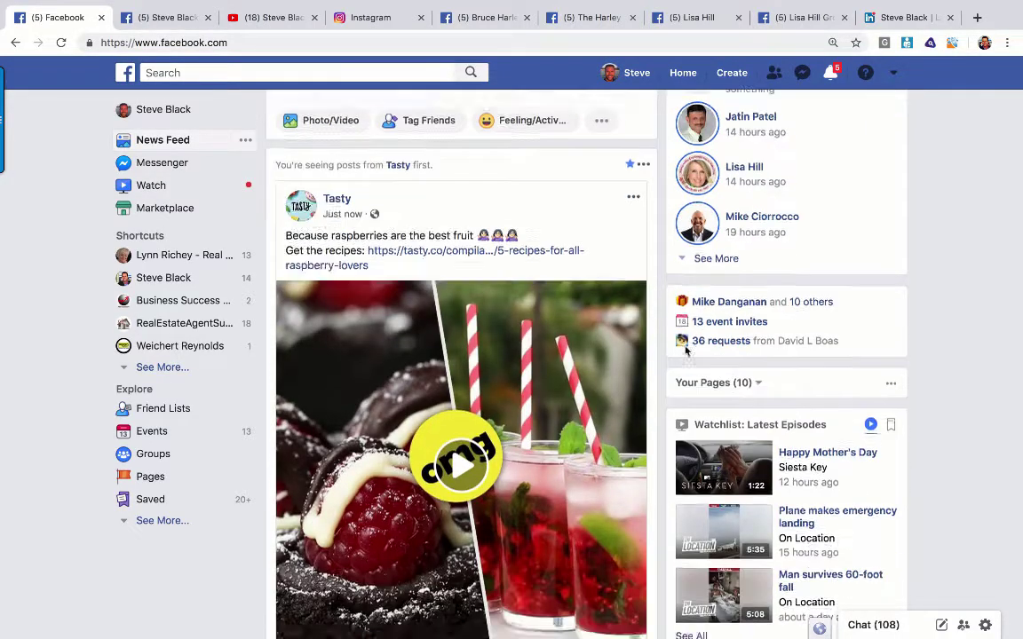
scroll(687, 352, up, 1)
scroll(686, 352, down, 10)
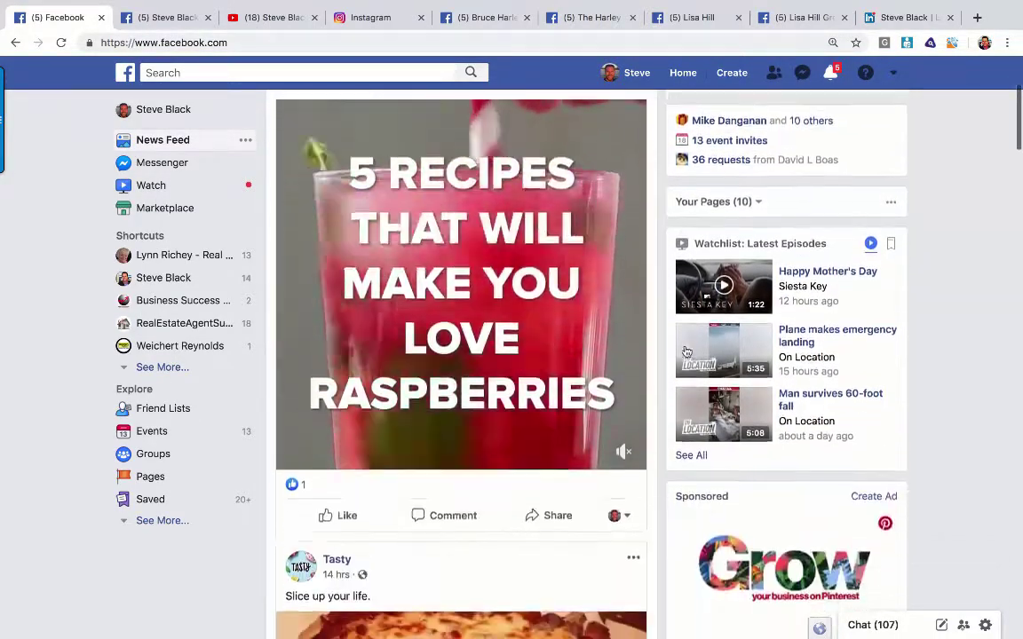
scroll(609, 304, down, 6)
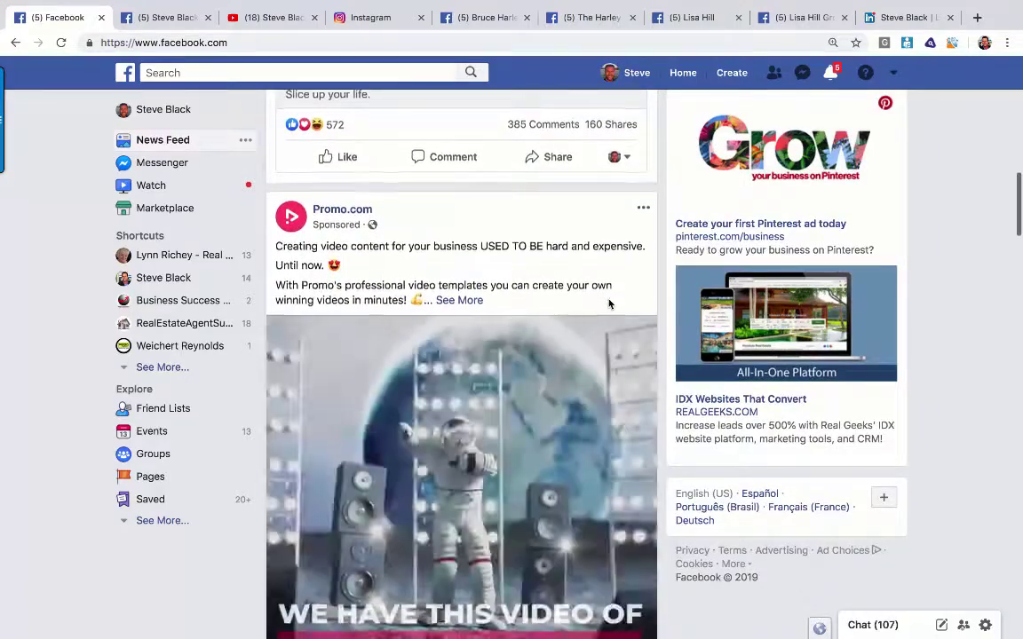
scroll(609, 305, down, 2)
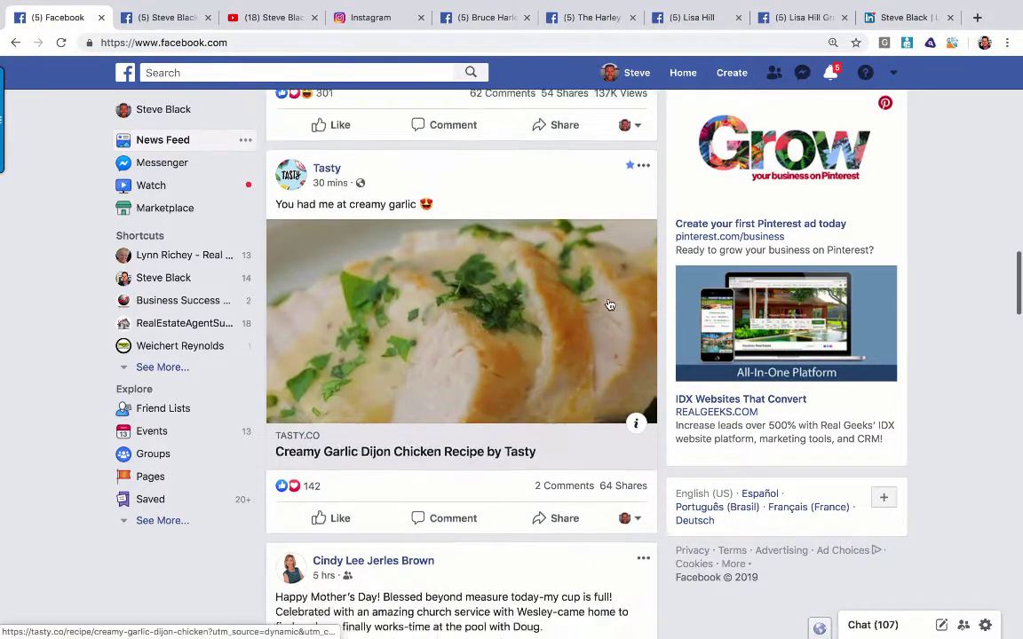
scroll(609, 305, up, 1)
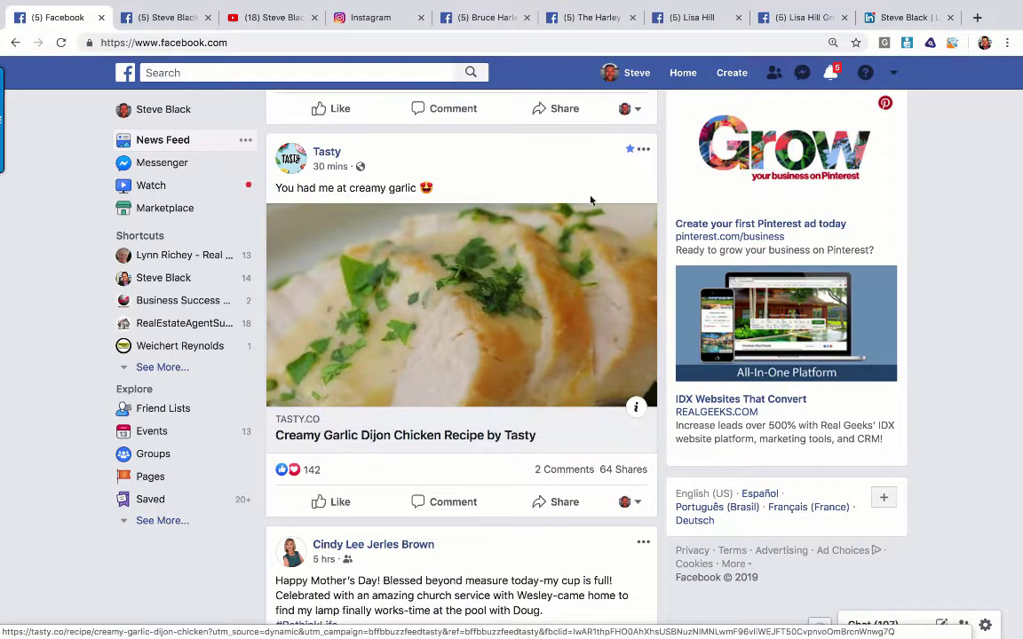
- Open and dismiss the Tasty garlic chicken post's options, then start a search showing recent searches
mouse_move(630, 153)
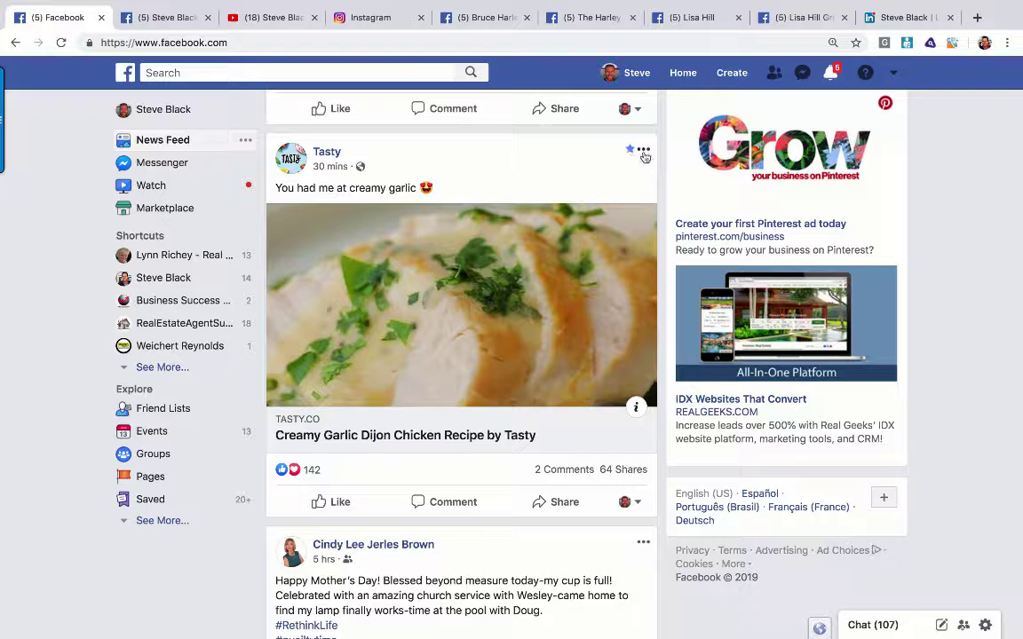
click(644, 150)
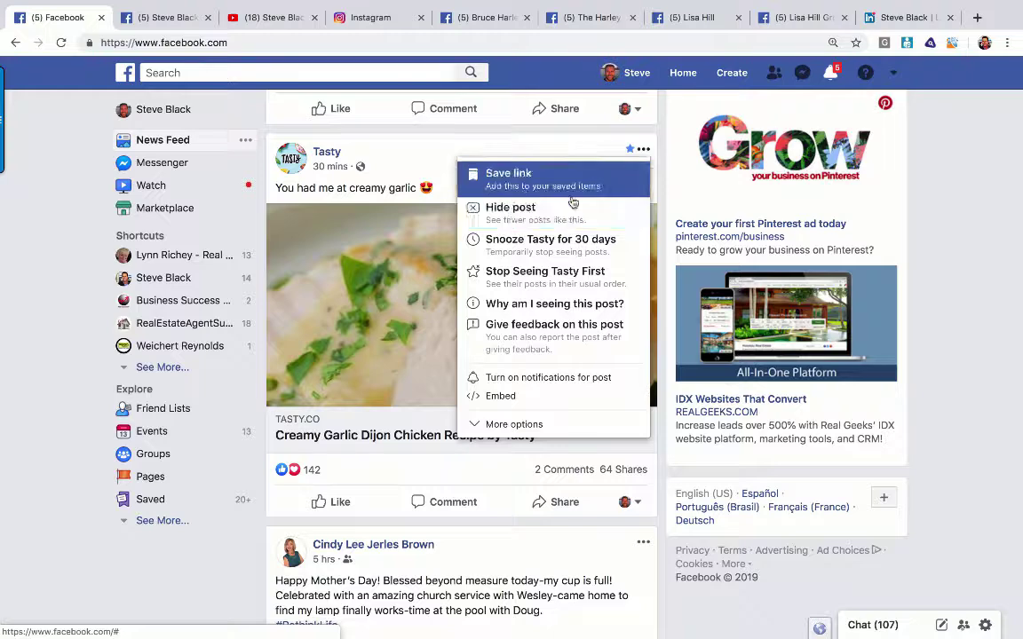
click(382, 163)
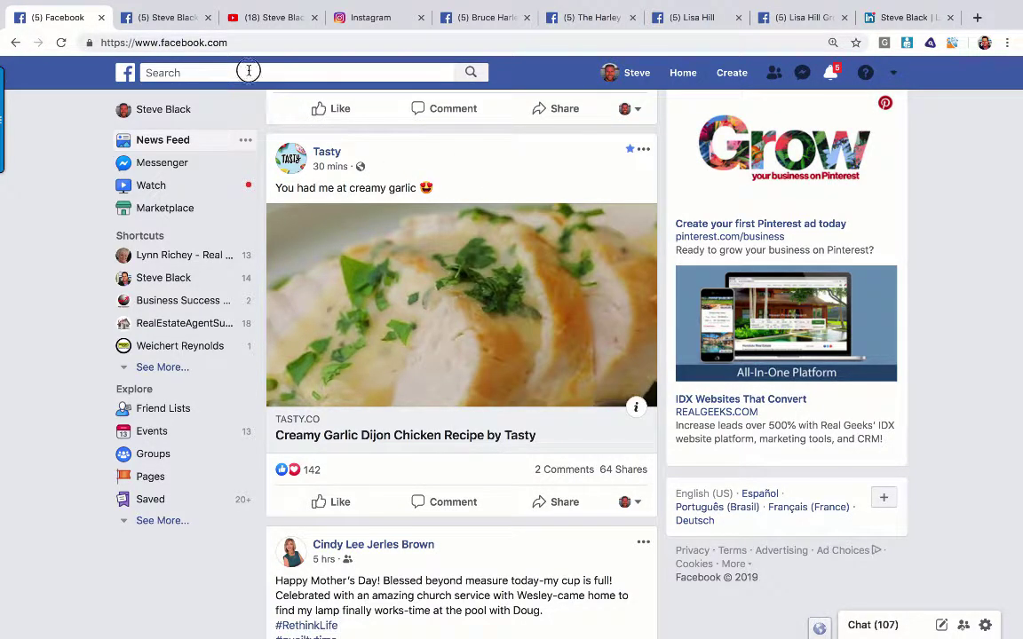
click(249, 70)
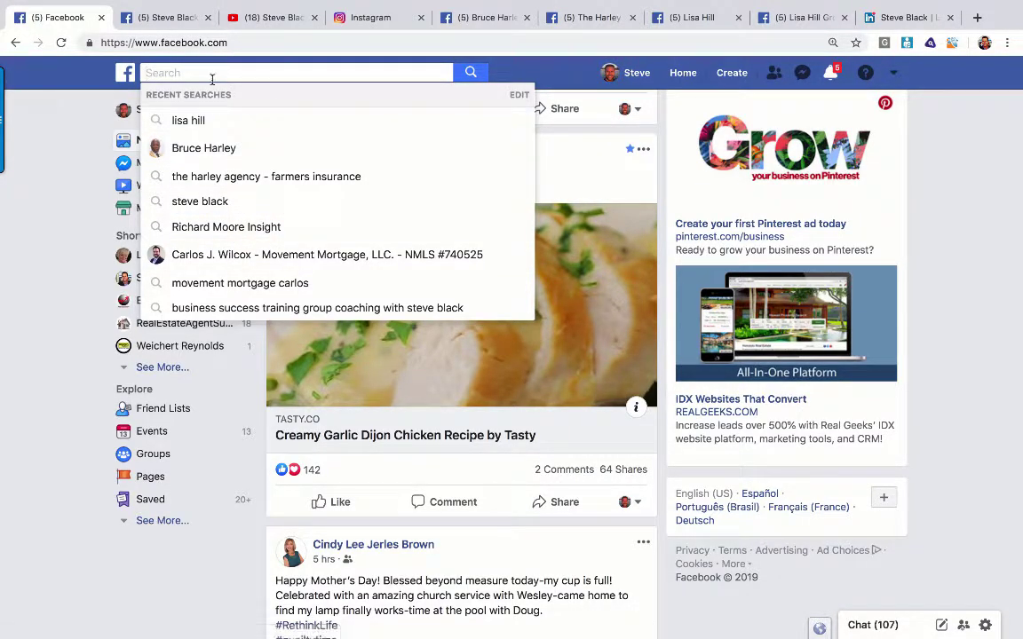
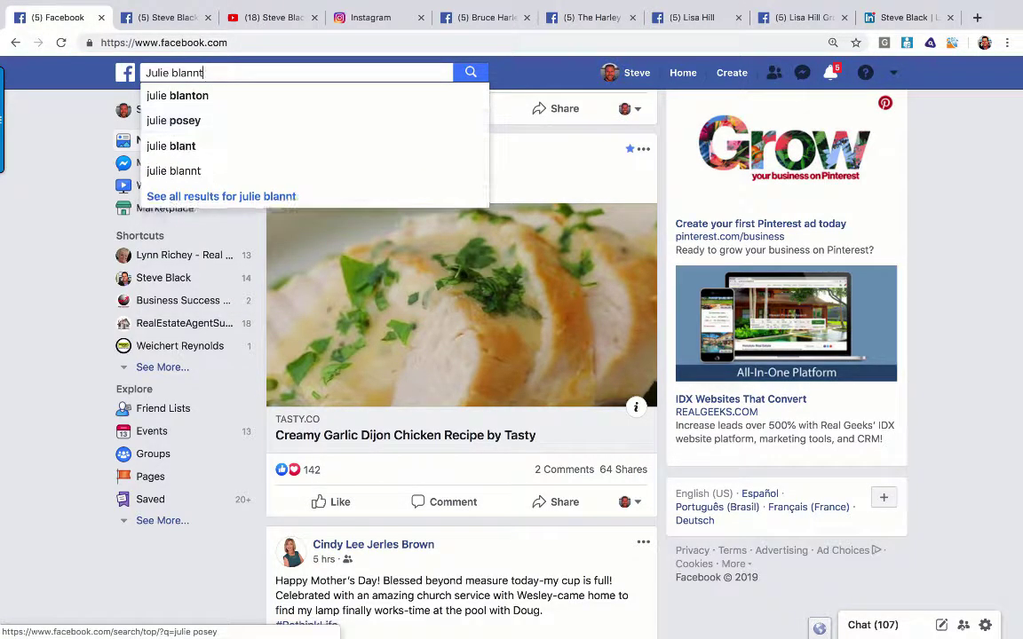
- Search for the realtor friend by name and open her profile
click(205, 95)
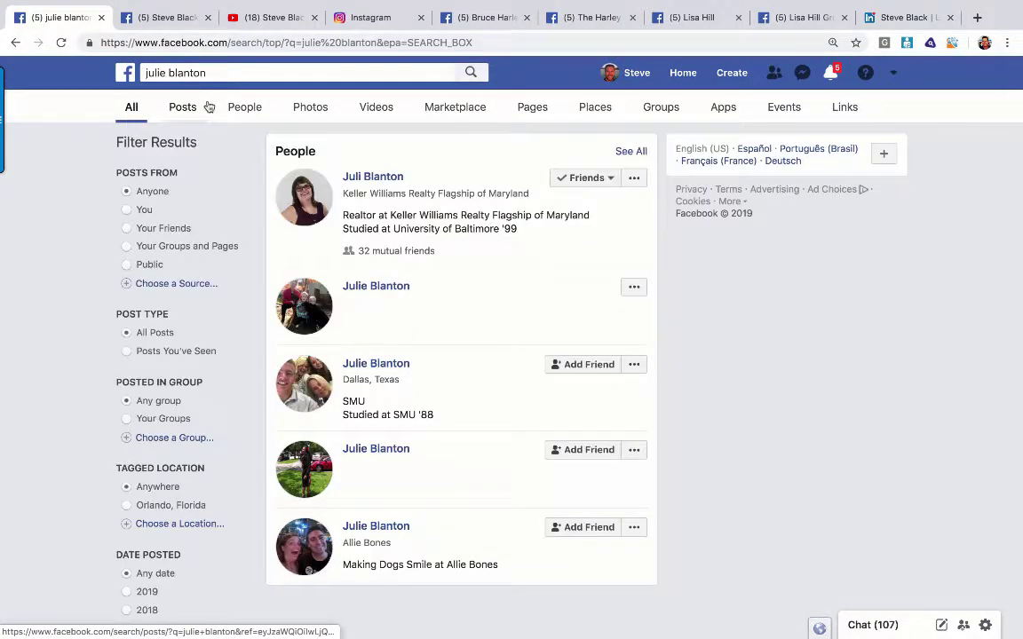
click(359, 176)
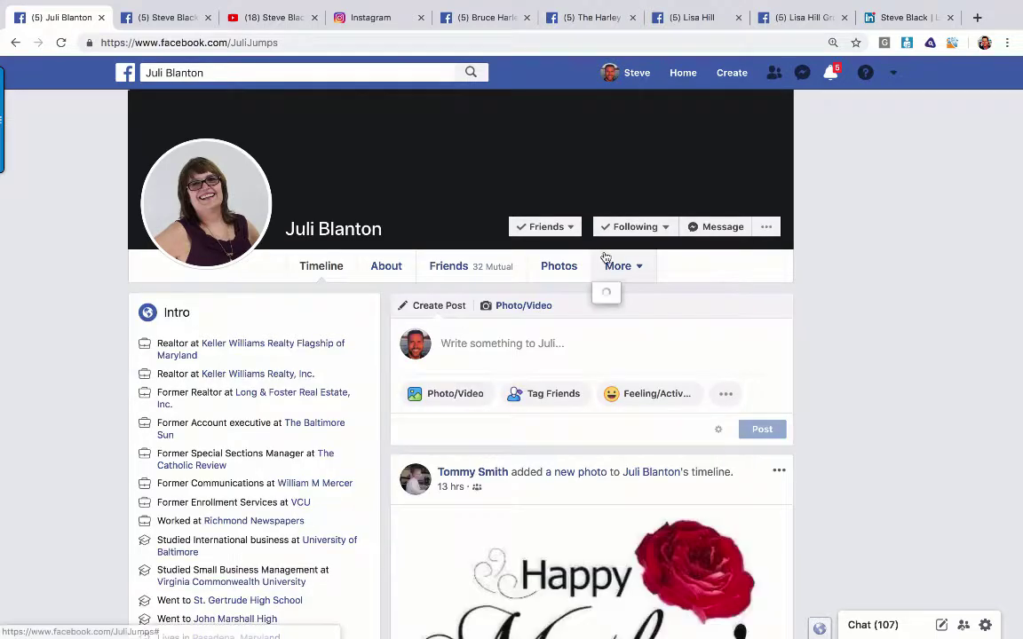
- Set her Following option to See First, then switch it back to Default
mouse_move(570, 229)
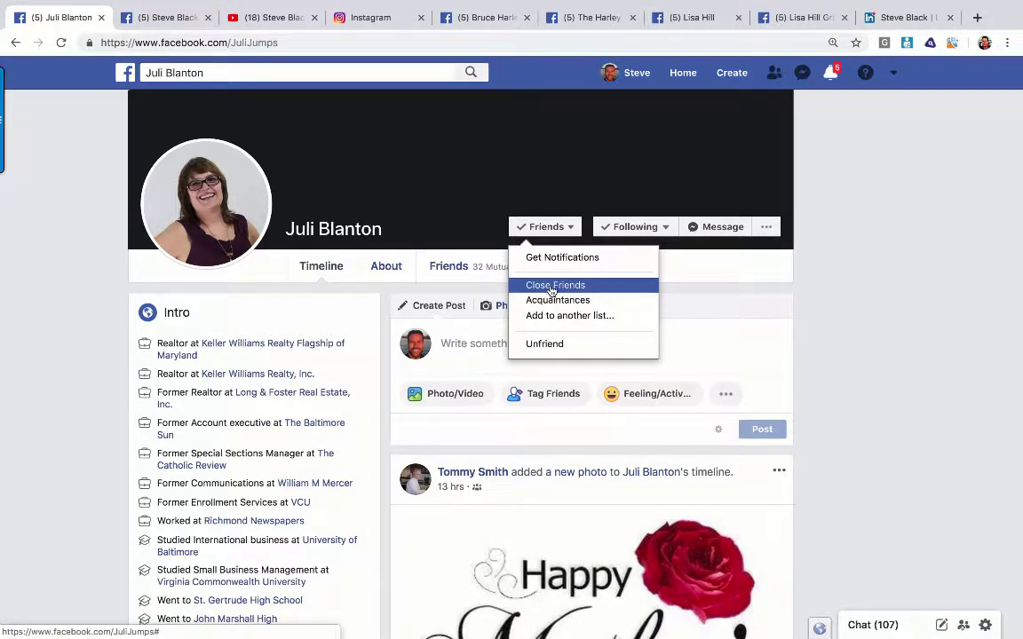
mouse_move(644, 231)
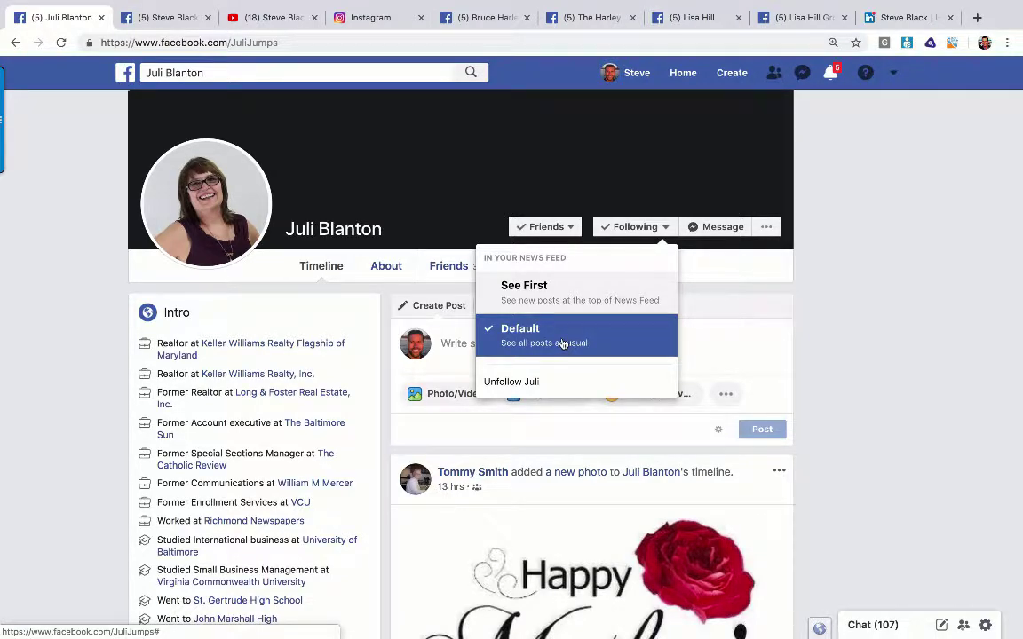
click(577, 296)
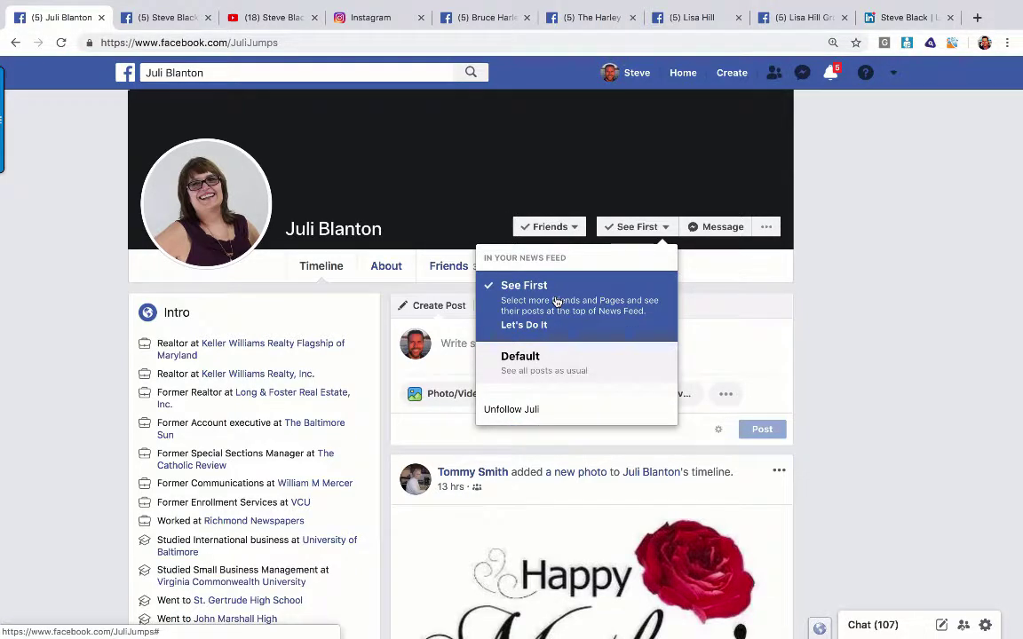
click(568, 345)
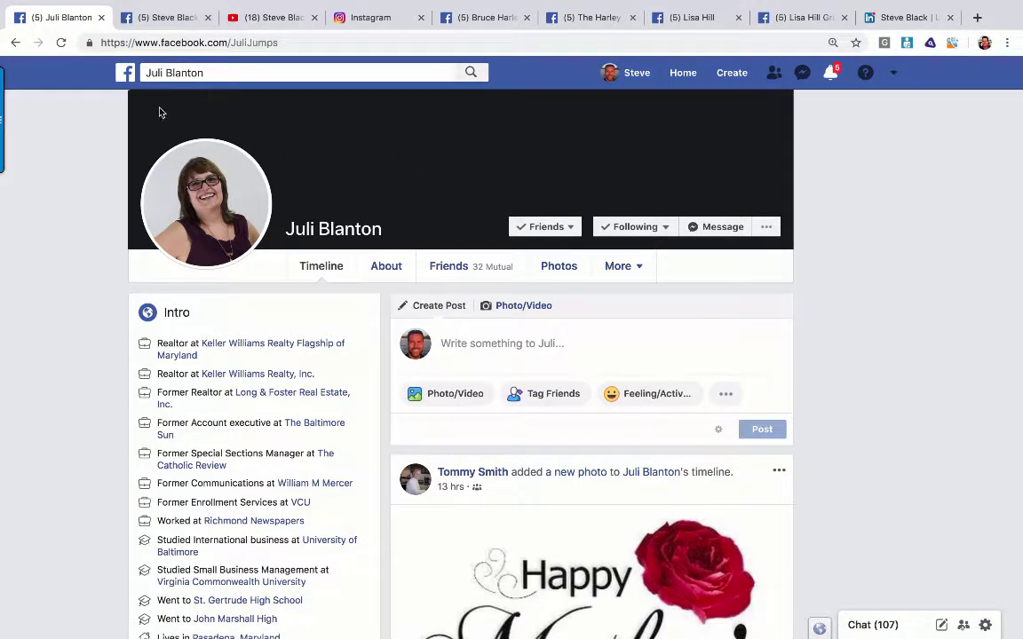
- Open the Clients friend list from the Friend Lists page
click(127, 75)
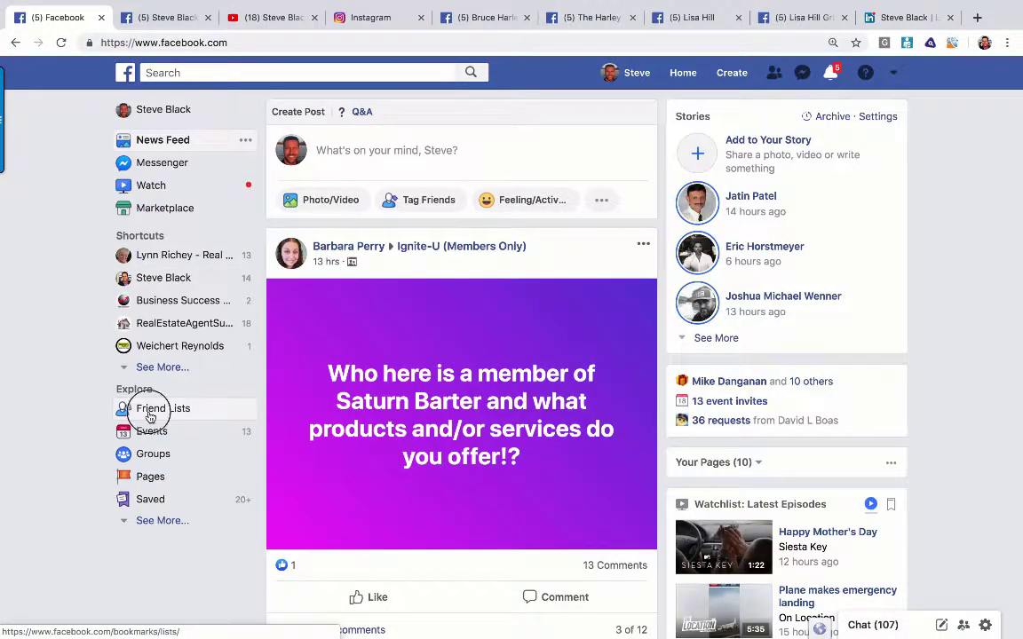
click(149, 409)
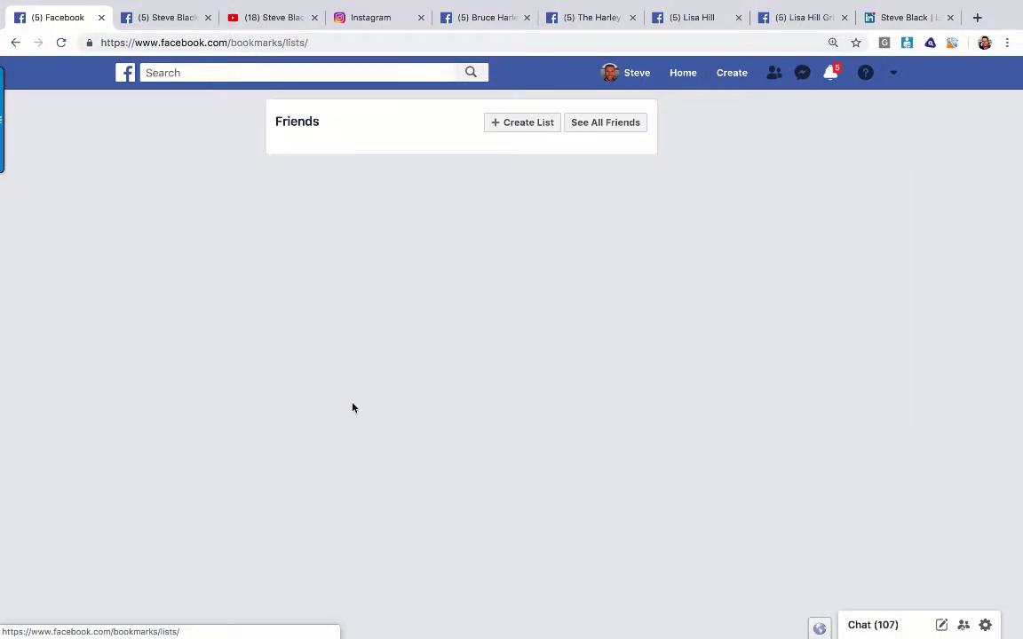
scroll(462, 468, down, 3)
scroll(462, 467, down, 5)
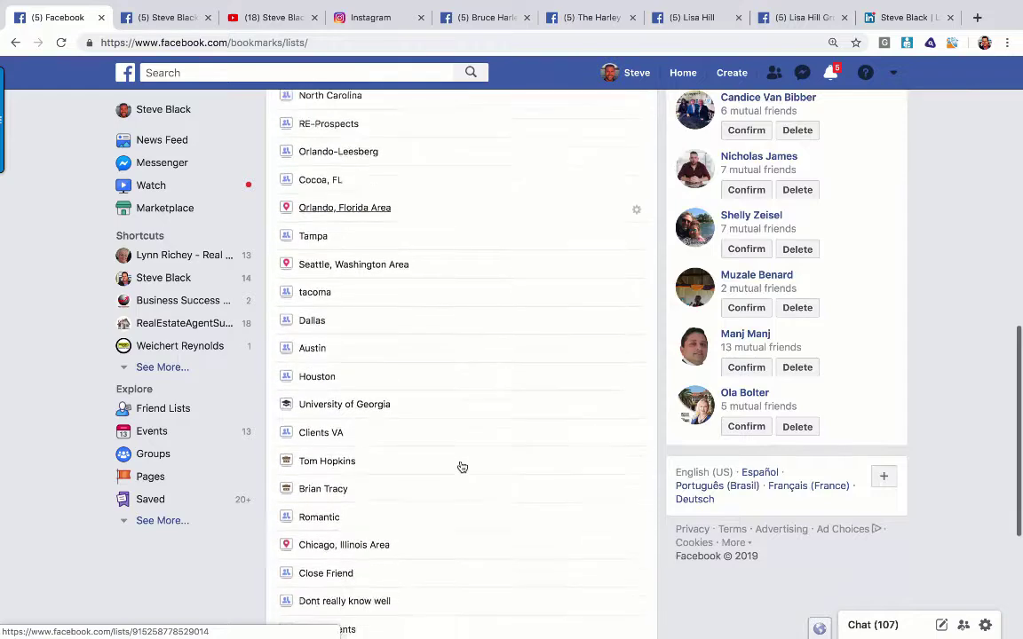
scroll(385, 471, down, 2)
click(306, 513)
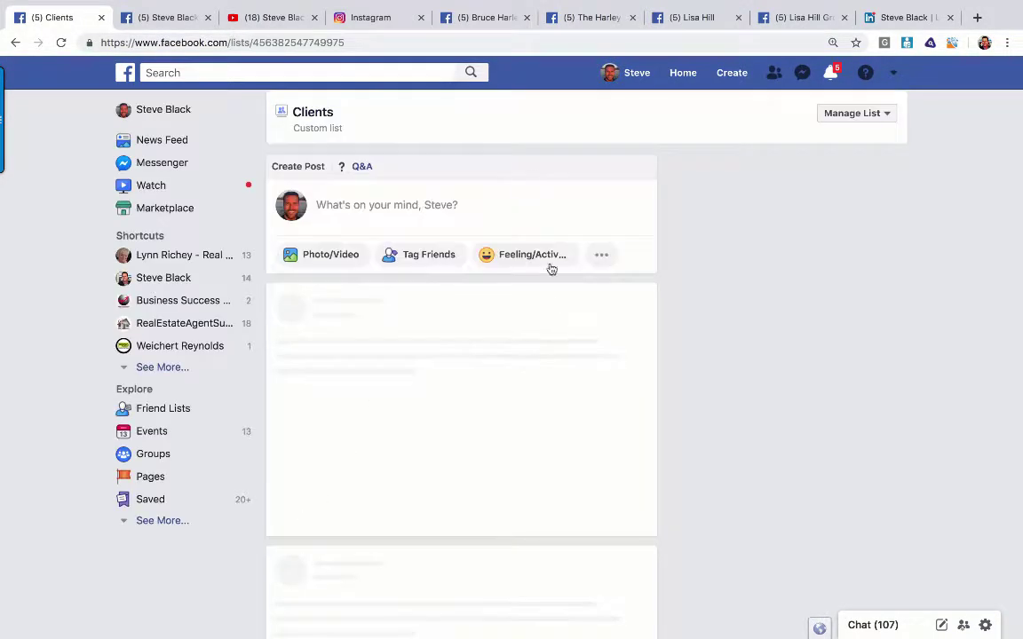
key(ctrl+Up)
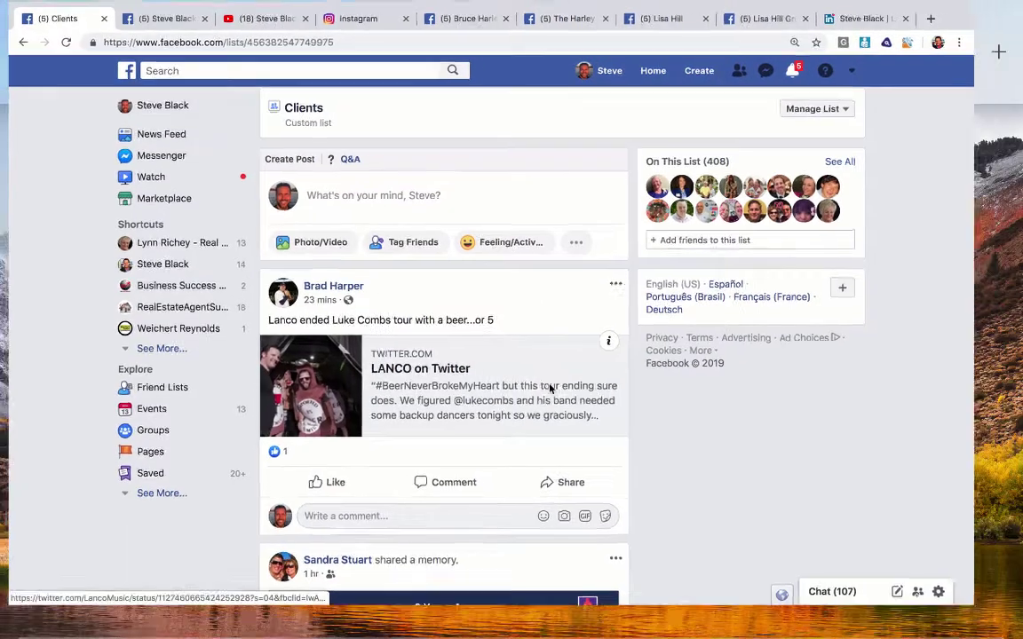
click(171, 60)
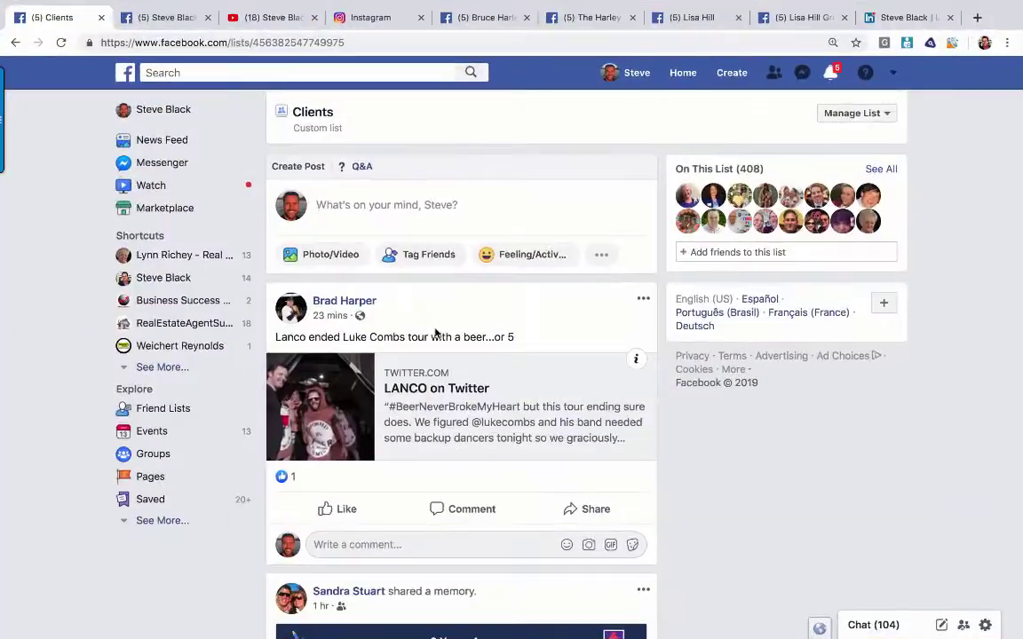
- Browse the Clients feed, opening and closing the shared memory post's options menu
scroll(532, 445, down, 4)
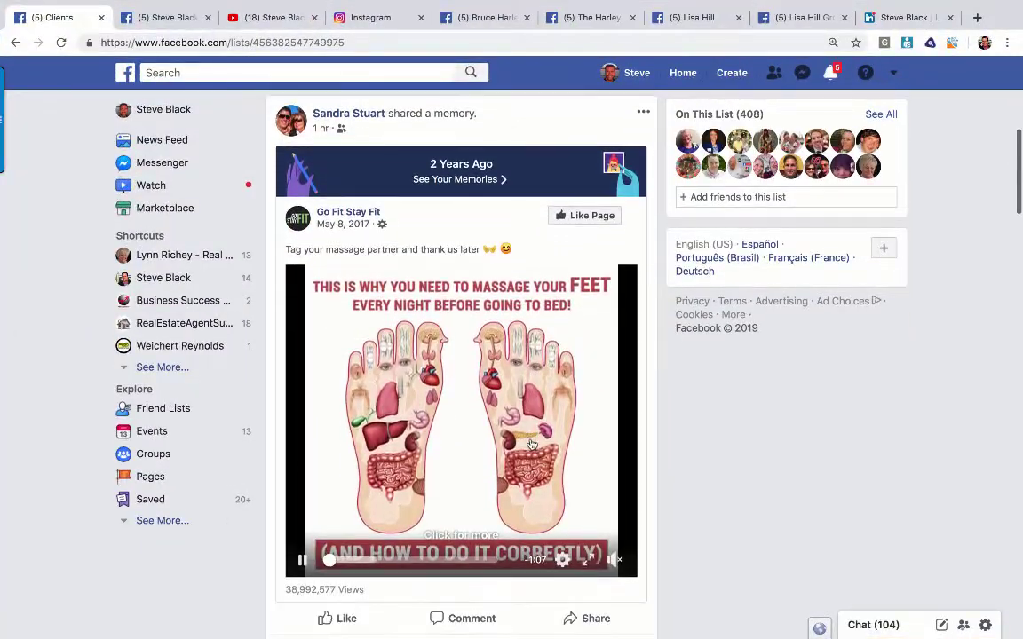
scroll(532, 445, down, 2)
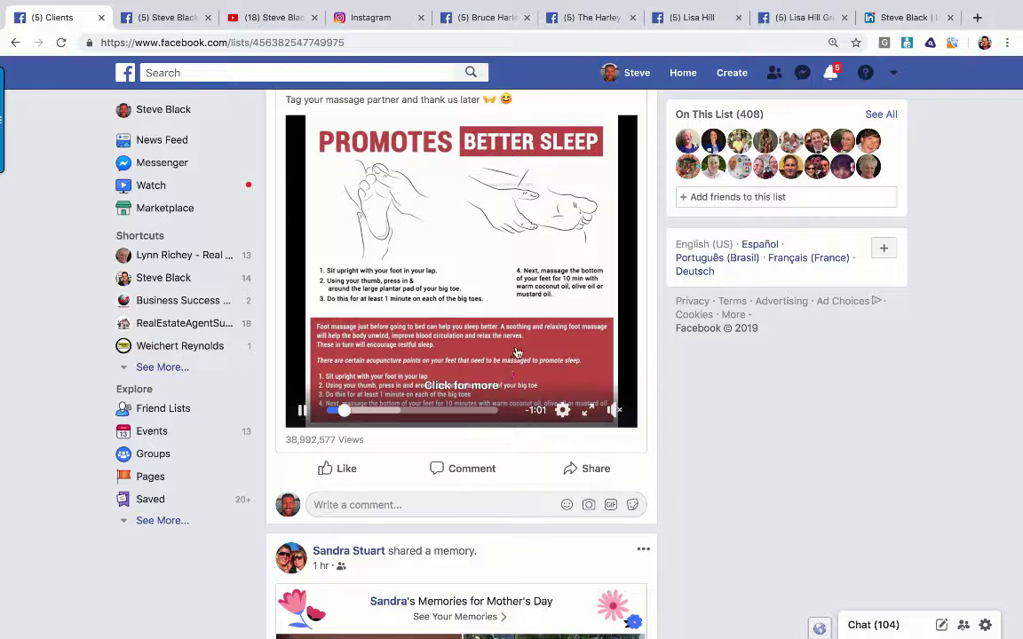
scroll(517, 354, up, 3)
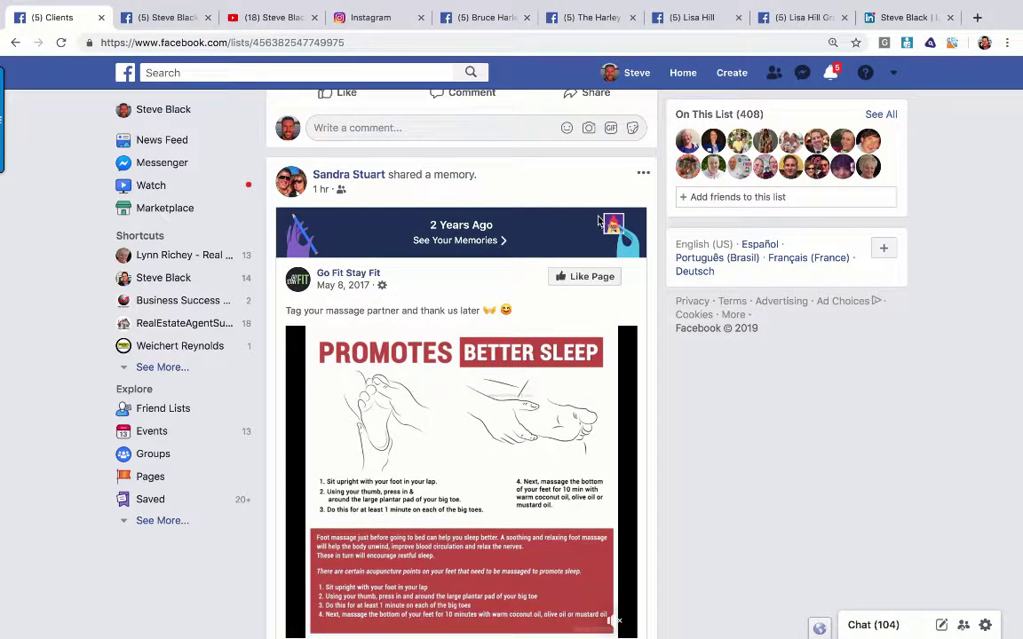
click(643, 172)
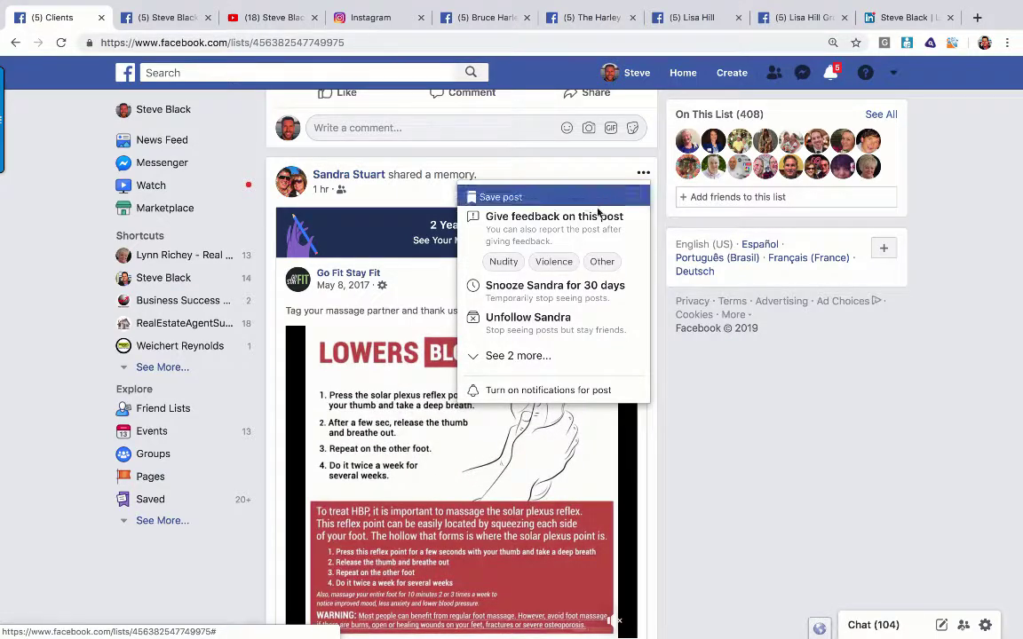
click(516, 357)
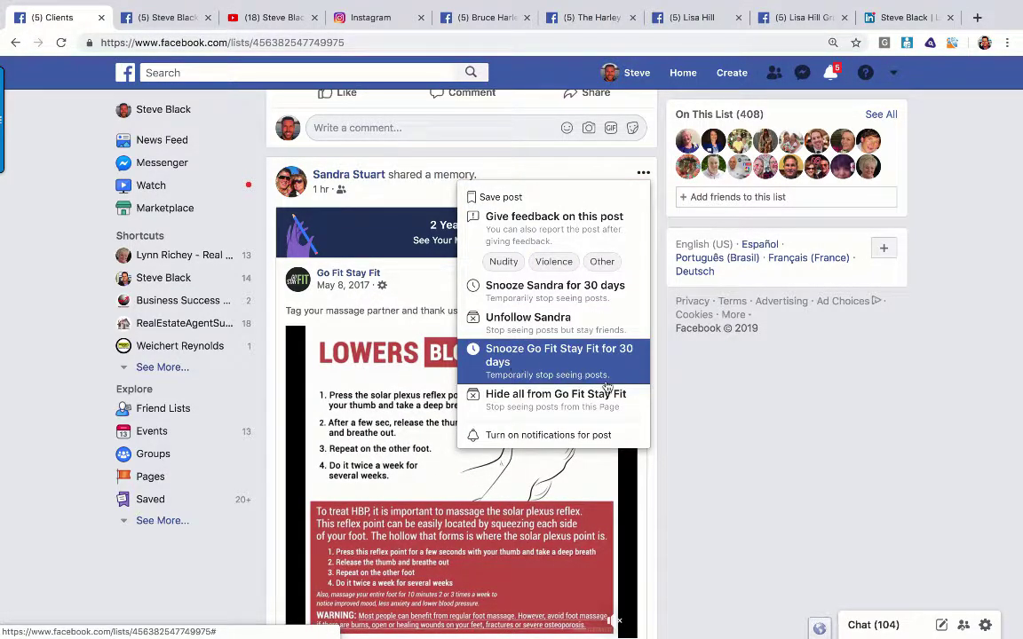
click(677, 390)
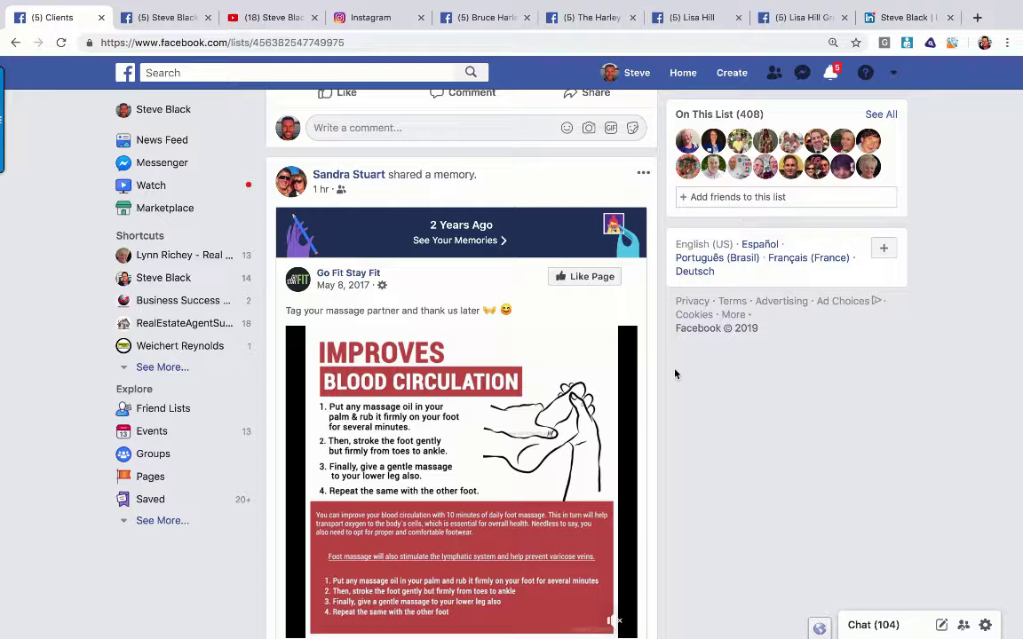
scroll(653, 375, up, 5)
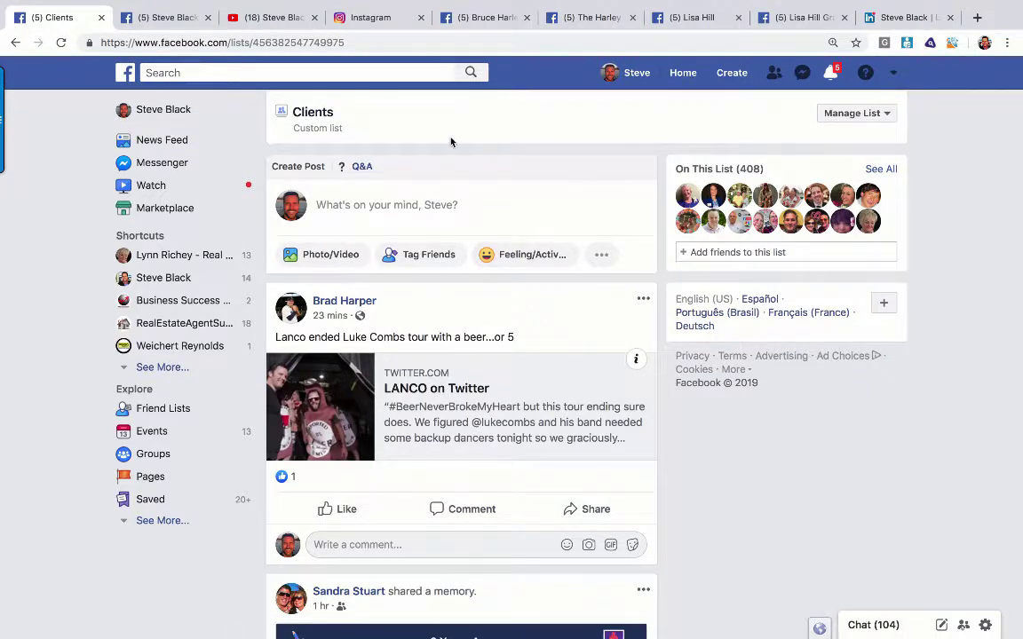
- Visit the Timeline and Tagging settings from the profile, then go to Apps and Websites
click(636, 75)
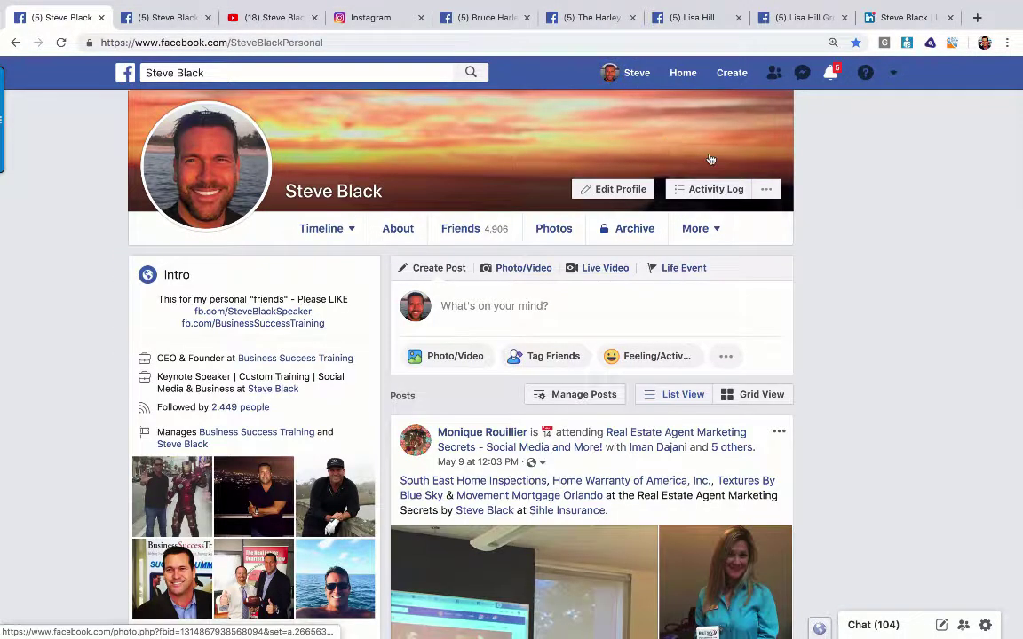
click(765, 190)
click(751, 221)
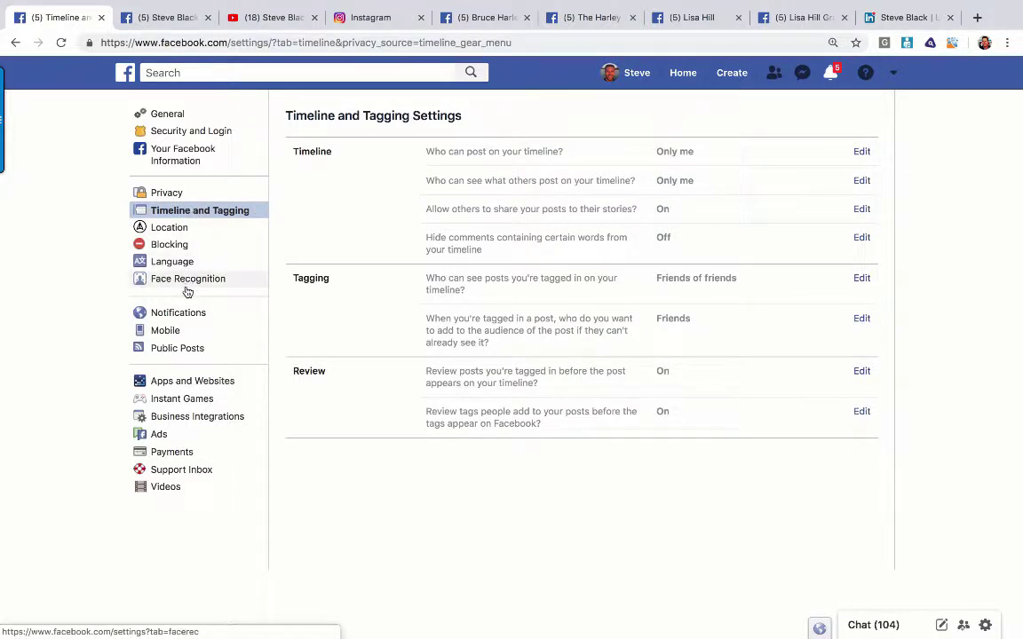
click(182, 382)
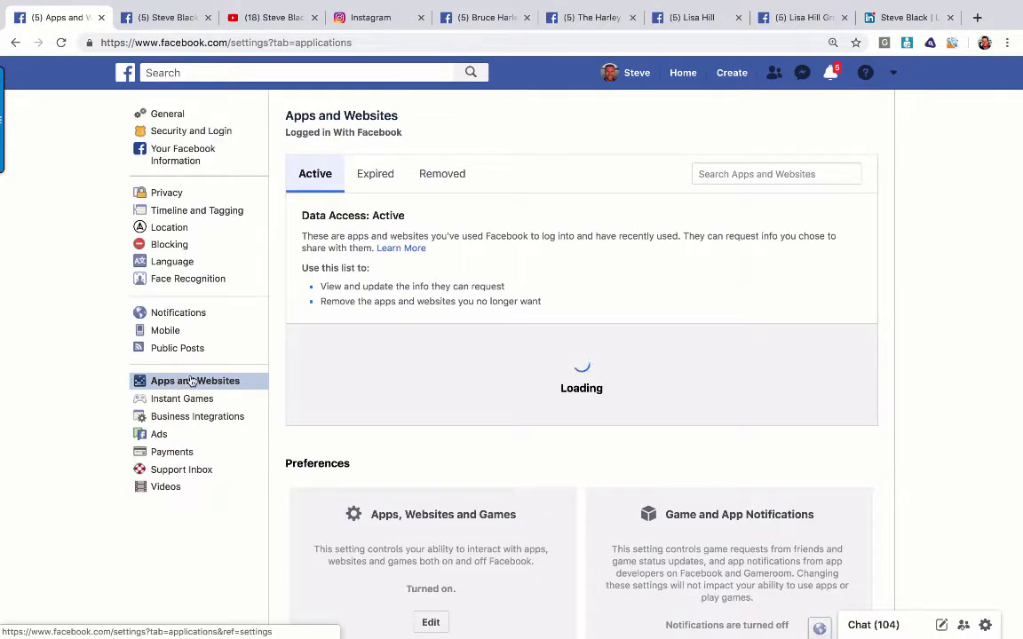
- Show all connected apps and tick the ClickFunnels Optin tile
scroll(848, 450, down, 2)
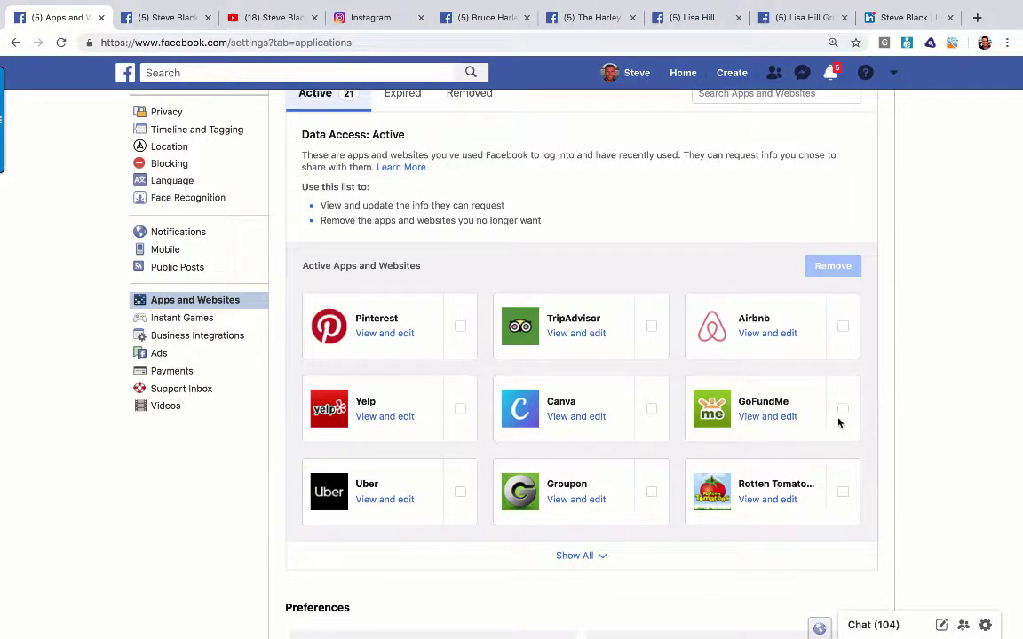
scroll(838, 422, down, 3)
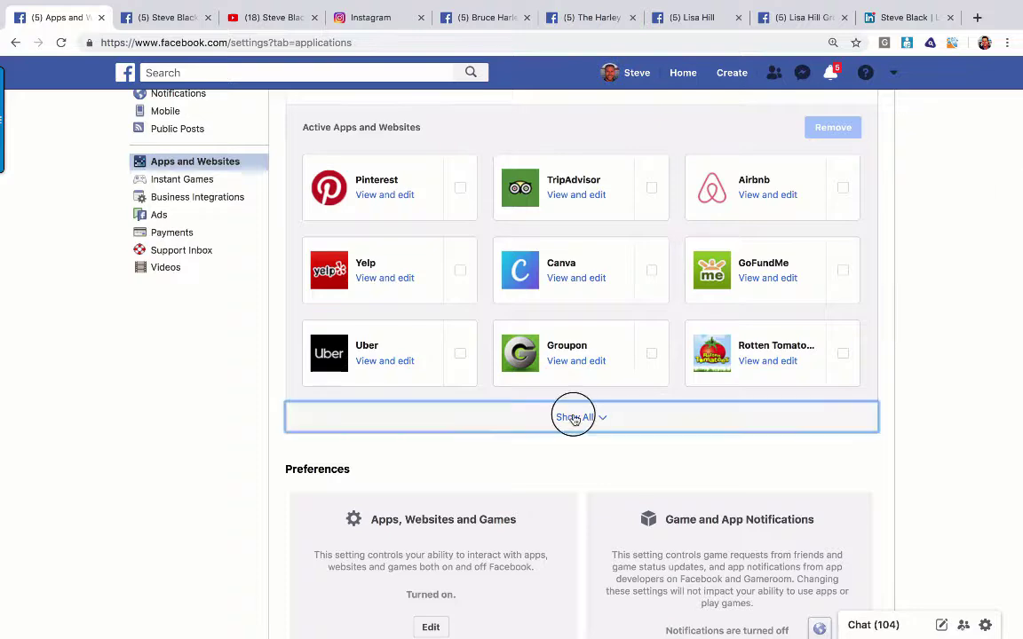
click(575, 419)
scroll(710, 429, down, 3)
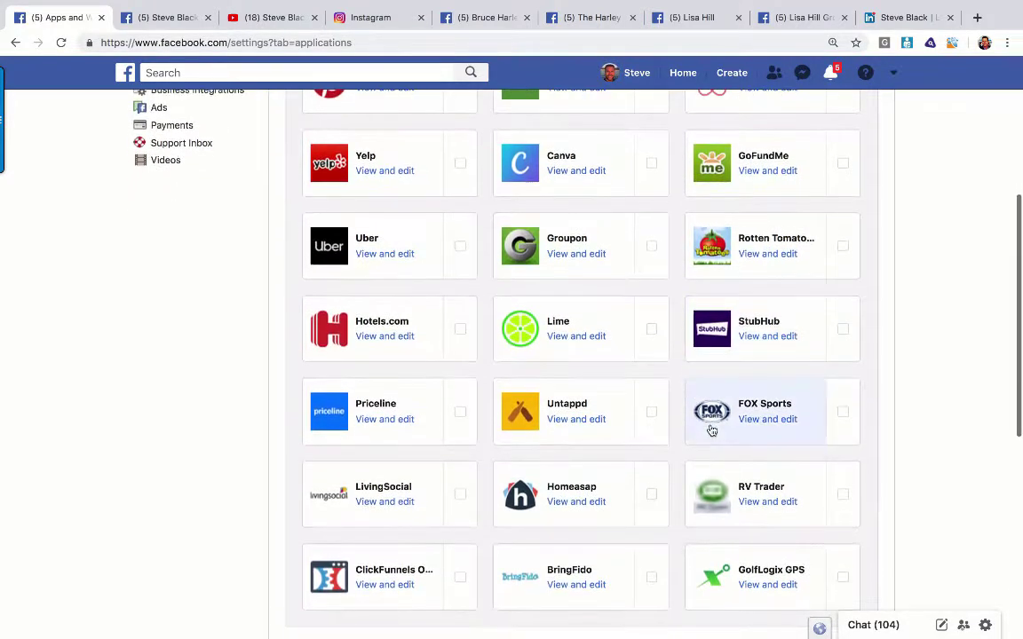
scroll(712, 431, down, 1)
scroll(710, 430, down, 1)
scroll(710, 430, down, 1)
right_click(712, 430)
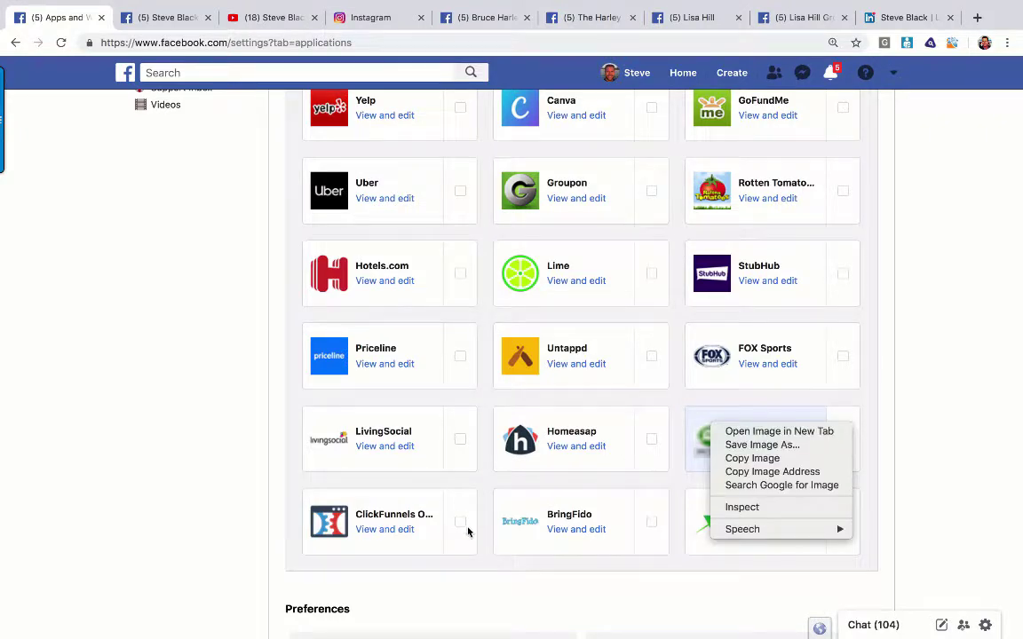
click(460, 528)
click(460, 524)
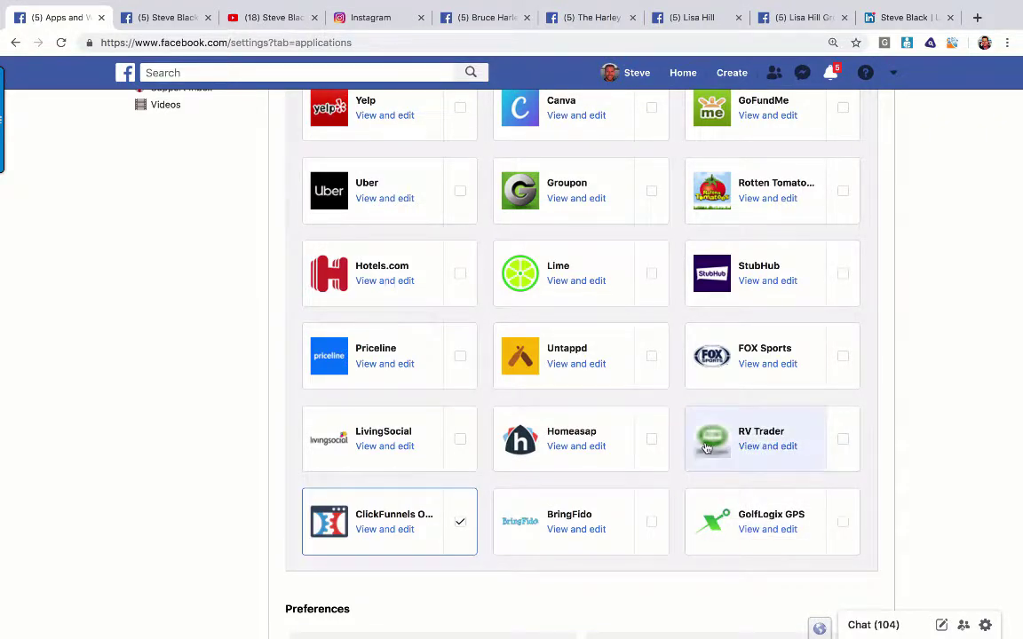
- Remove ClickFunnels Optin and confirm, leaving 20 active apps and websites
scroll(914, 317, up, 3)
click(821, 228)
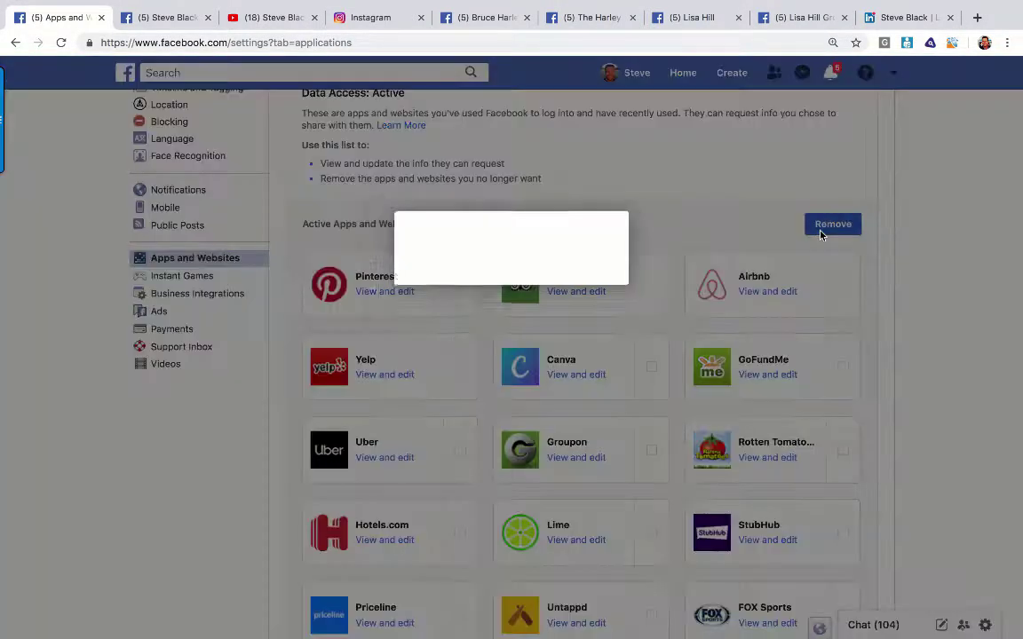
click(648, 396)
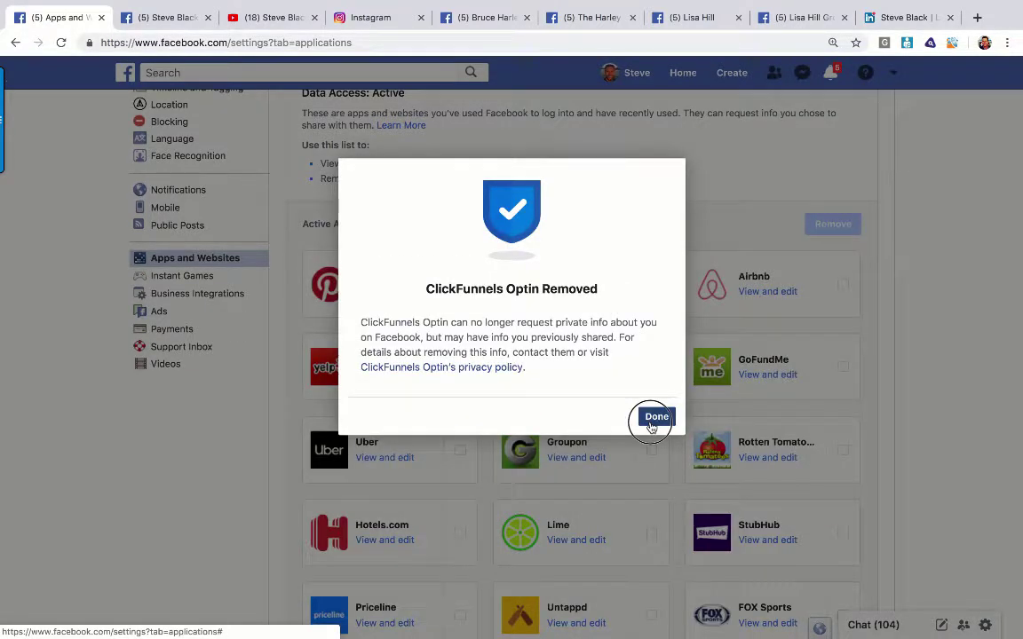
click(655, 418)
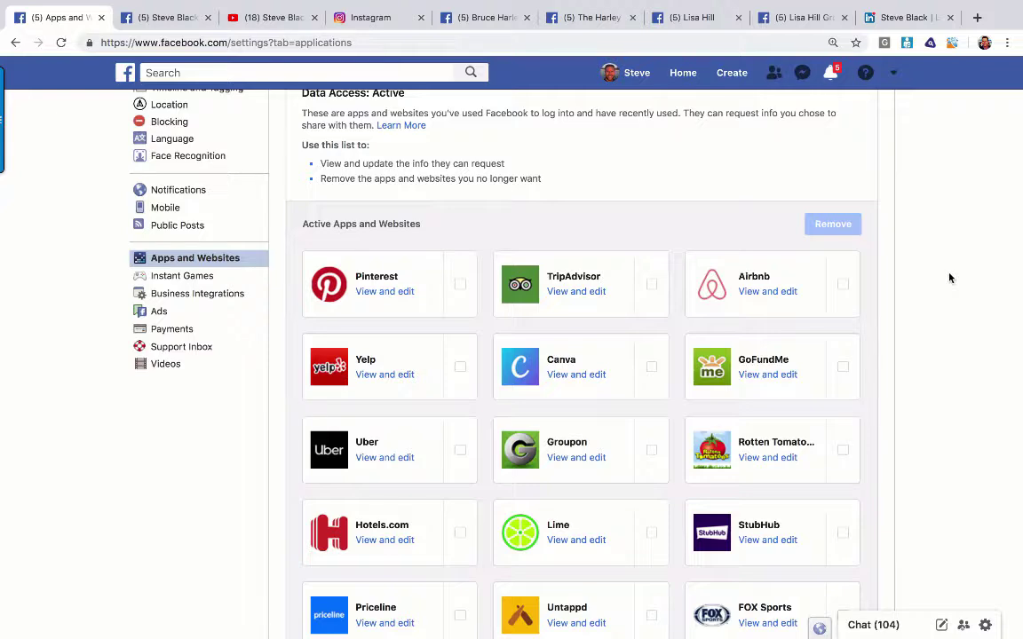
scroll(950, 278, up, 3)
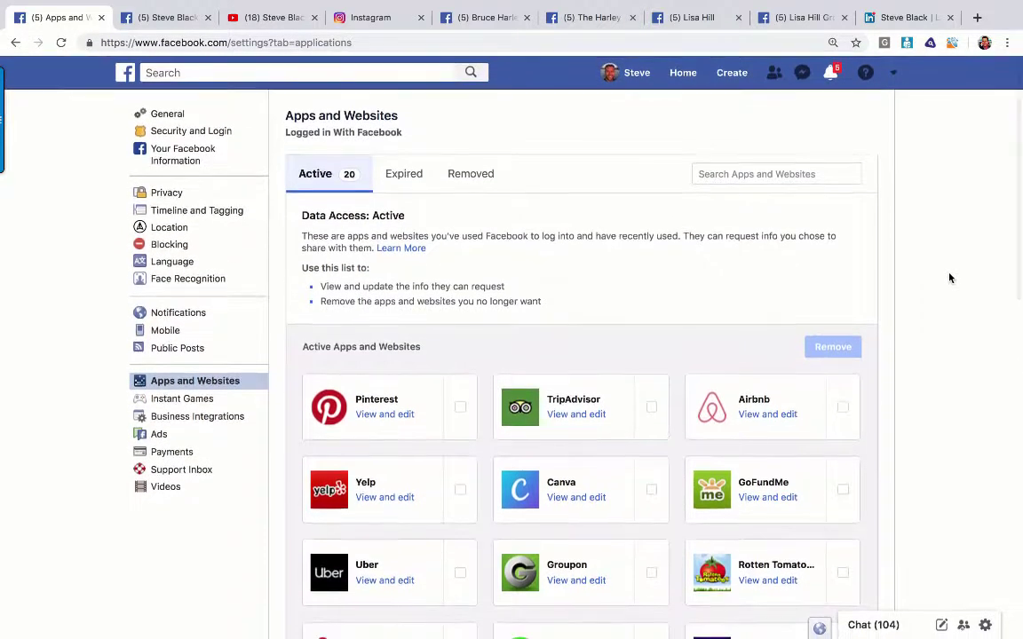
scroll(415, 530, down, 3)
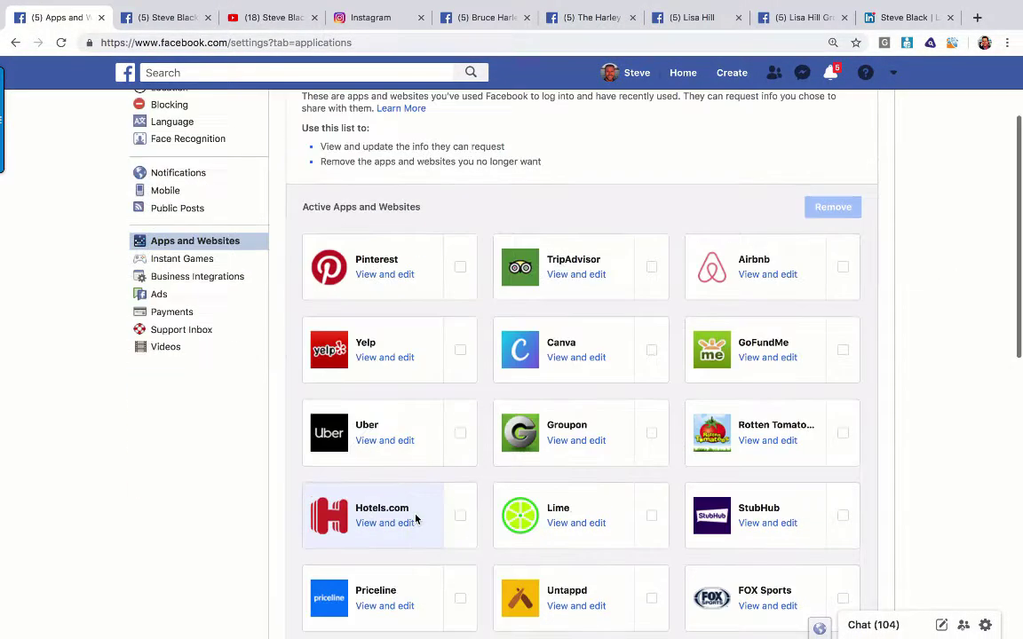
scroll(285, 302, up, 3)
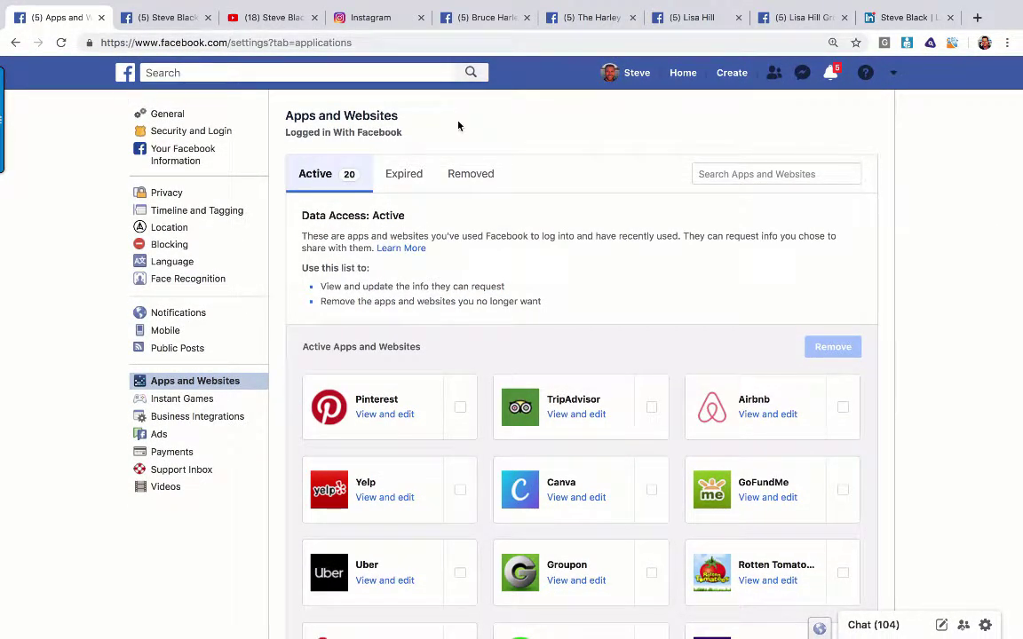
- Open the profile's Likes section from the More tab and scroll through the 3,836 liked pages
click(635, 82)
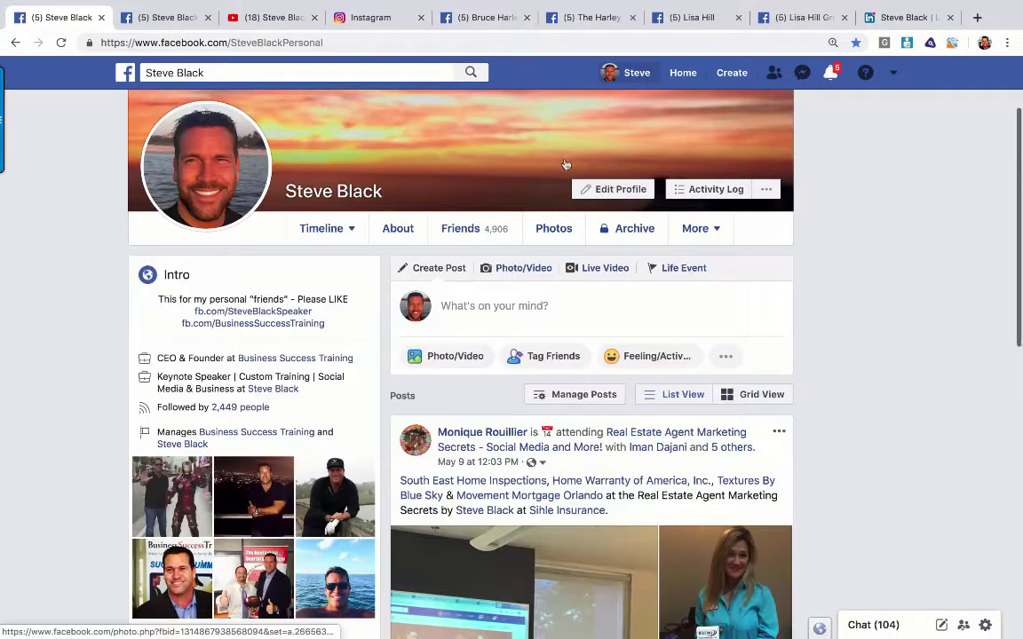
click(698, 229)
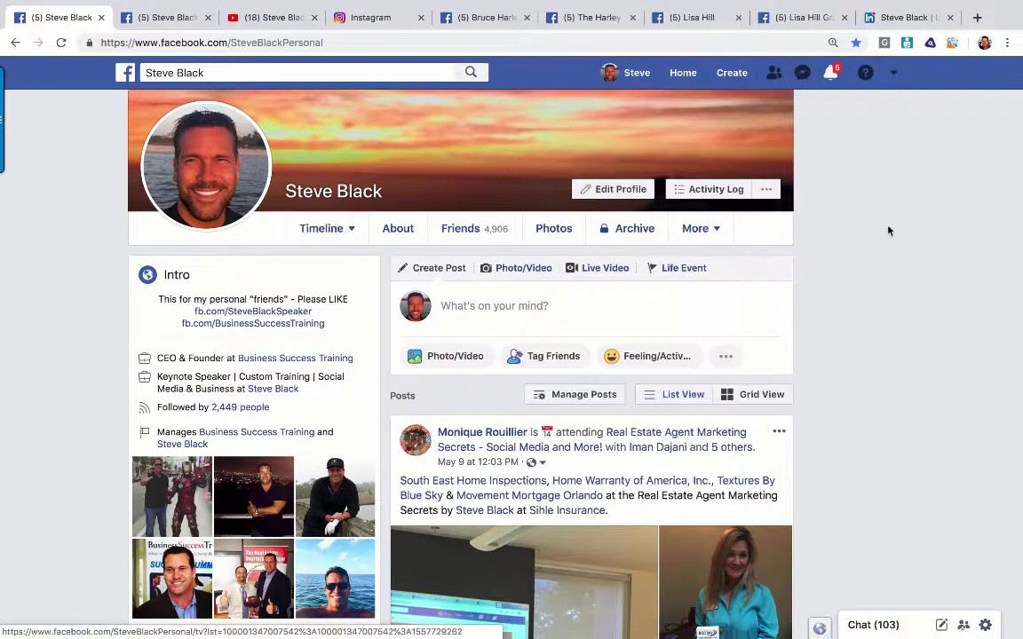
mouse_move(693, 230)
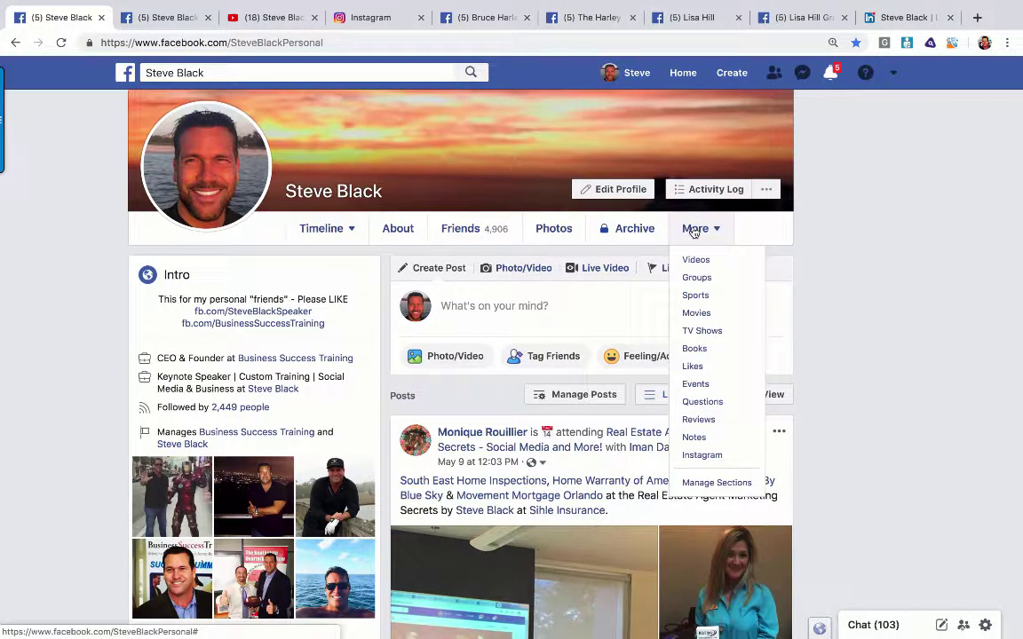
click(692, 368)
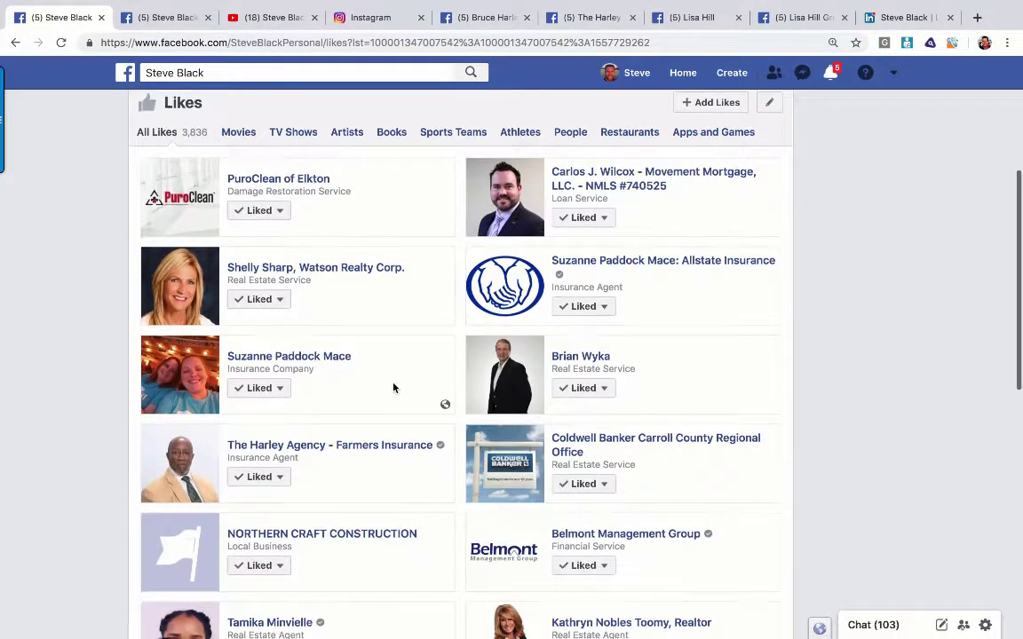
click(280, 213)
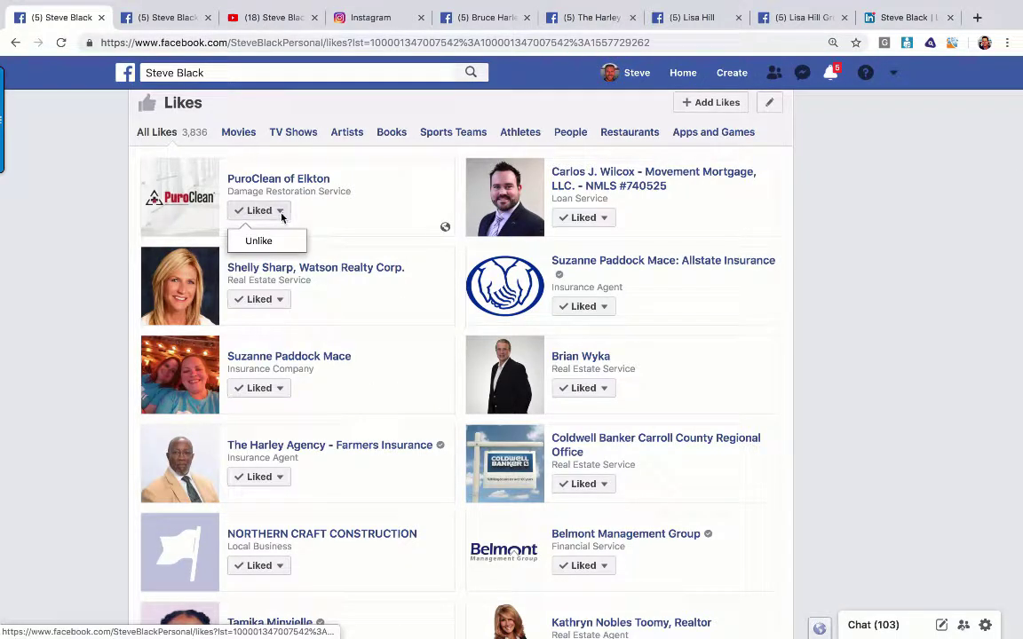
scroll(376, 456, down, 3)
scroll(376, 458, down, 2)
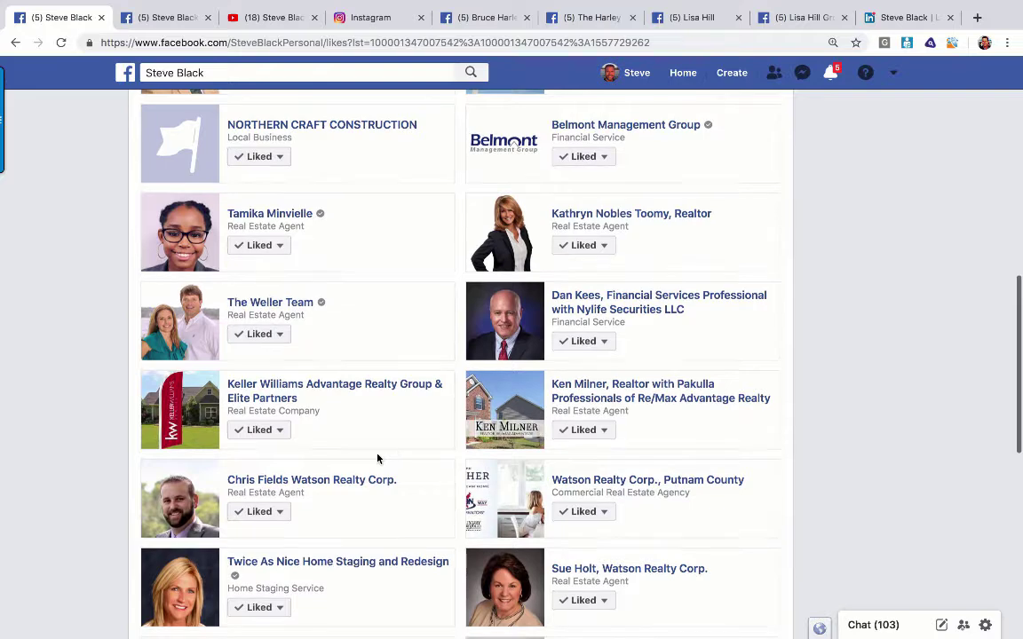
scroll(376, 458, down, 1)
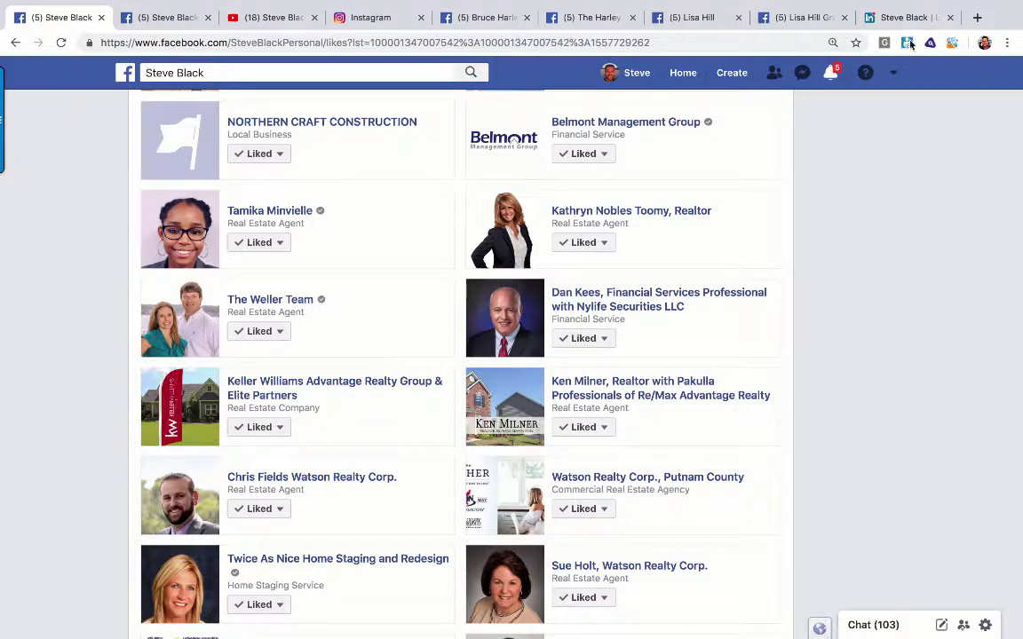
- In a new tab, load facebook.com and search 'business' to reach the Business Success Training coaching group
click(976, 18)
text(facebook.com)
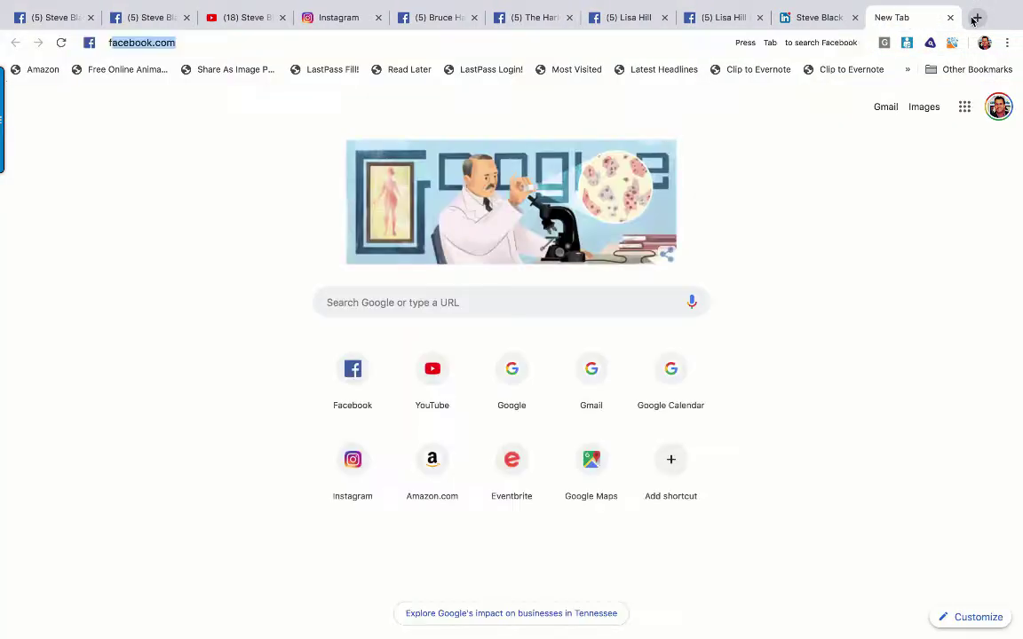
key(Return)
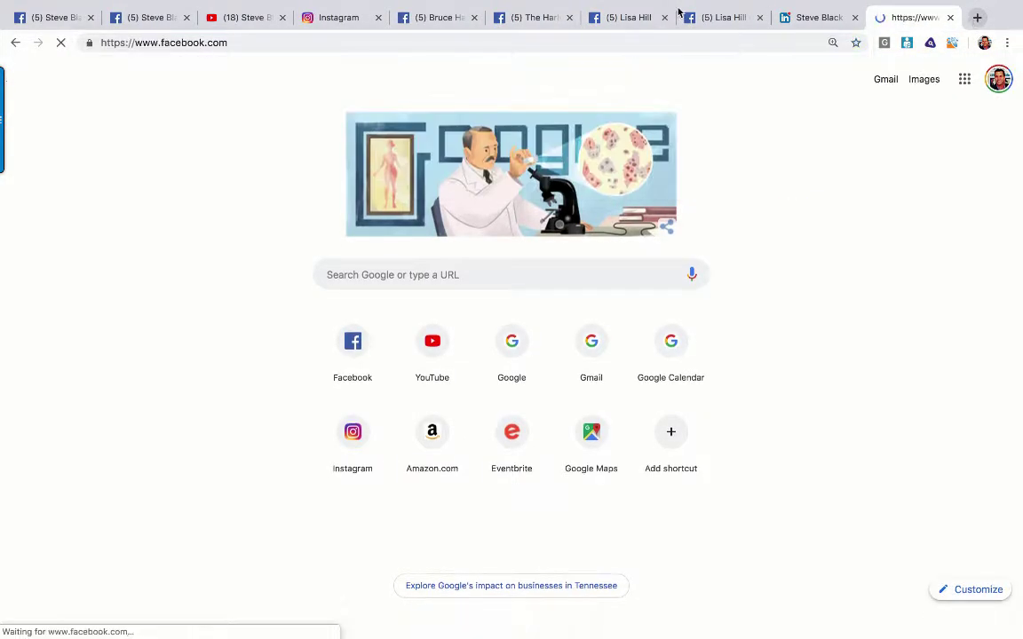
right_click(416, 9)
click(253, 78)
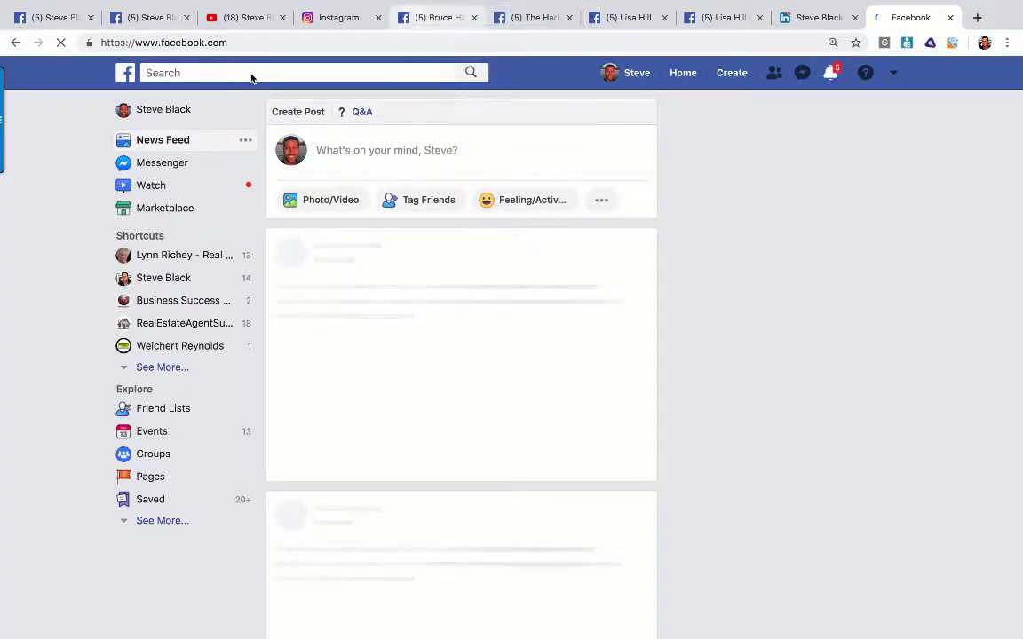
text(bu)
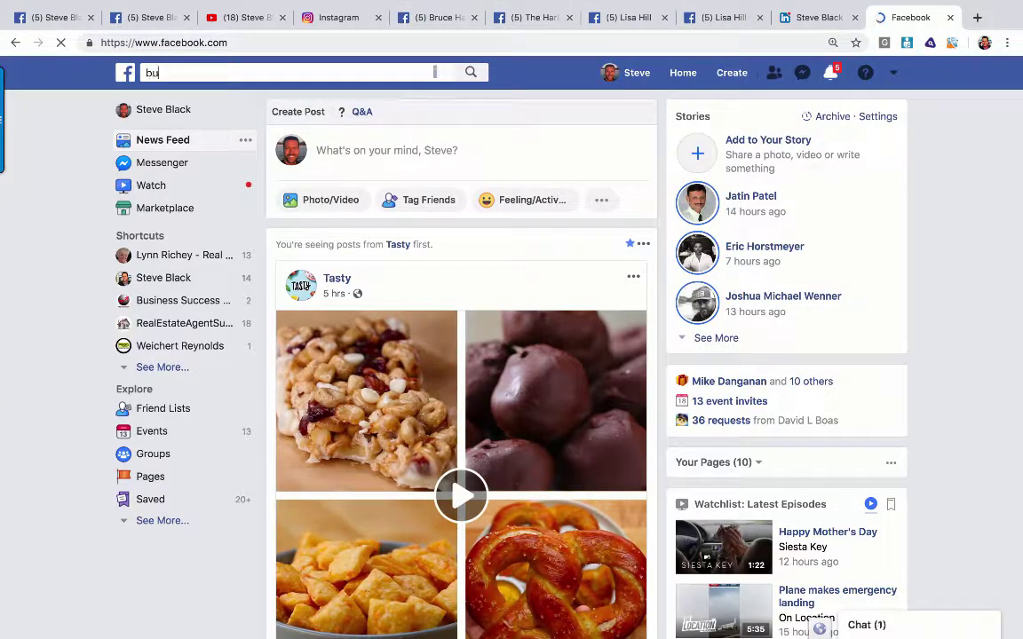
text(siness)
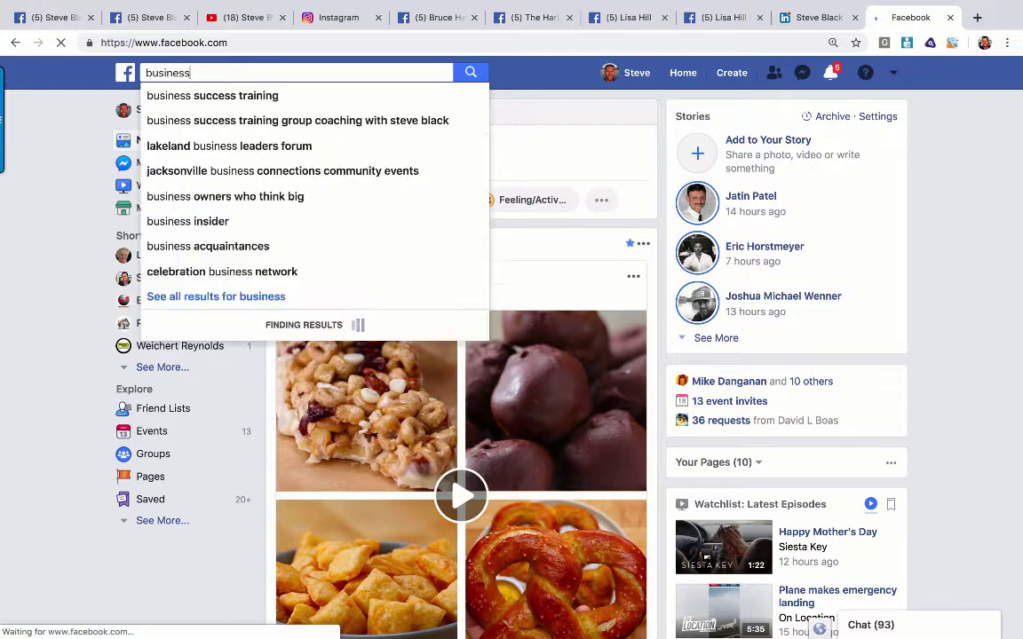
click(271, 122)
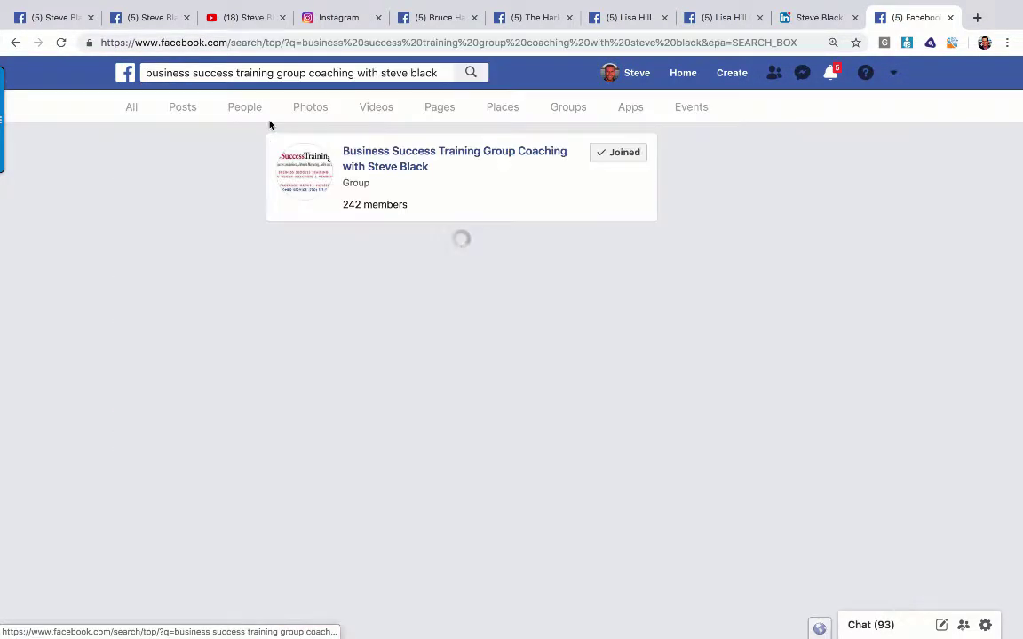
click(340, 70)
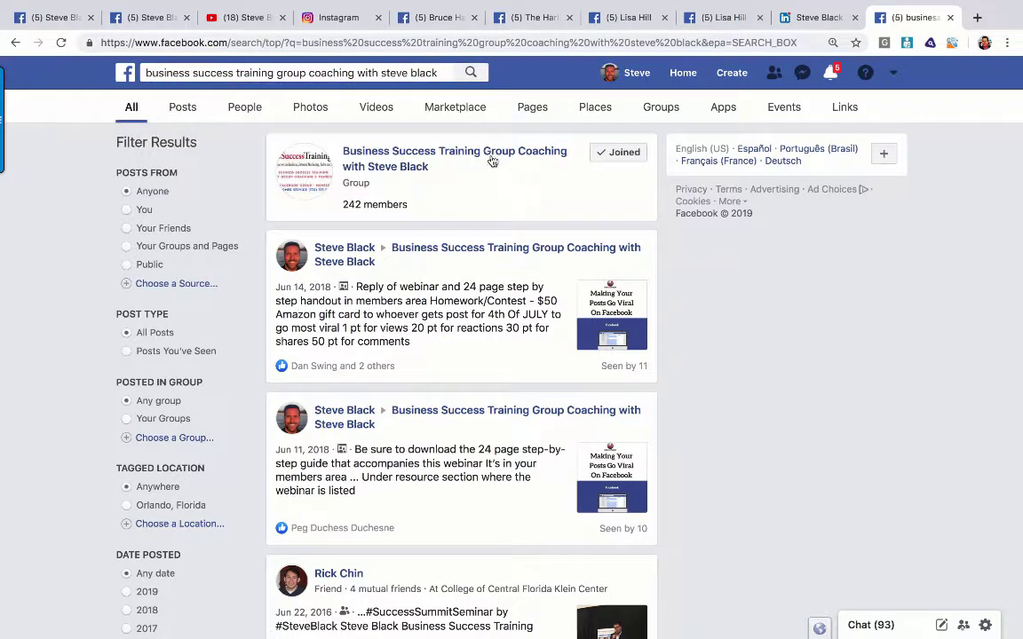
- Open the Business Success Training group and scroll down to the Welcome To The Group post
click(486, 155)
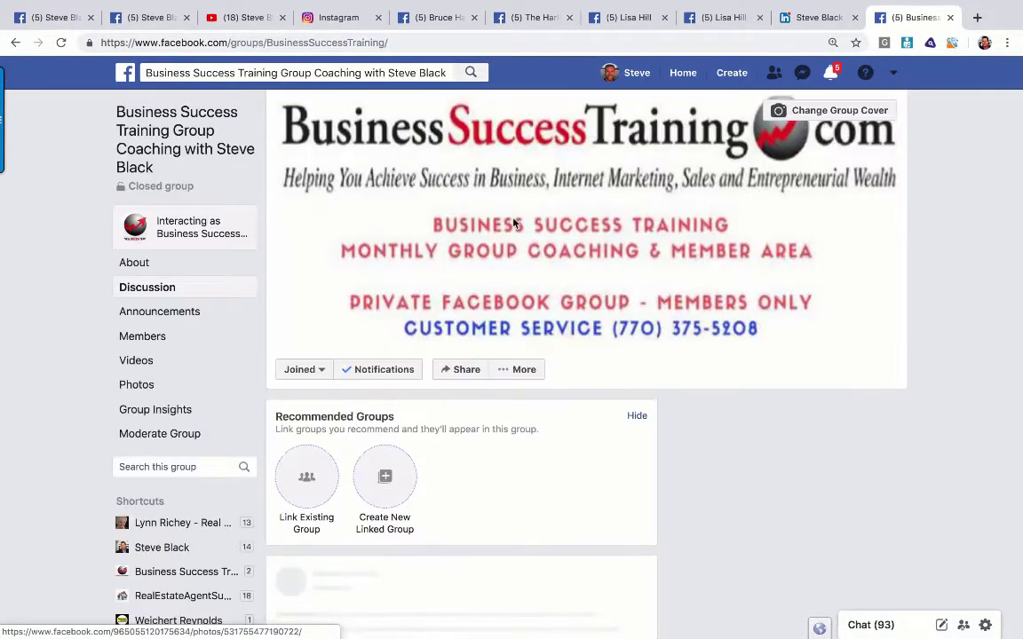
scroll(524, 426, down, 1)
scroll(537, 442, down, 2)
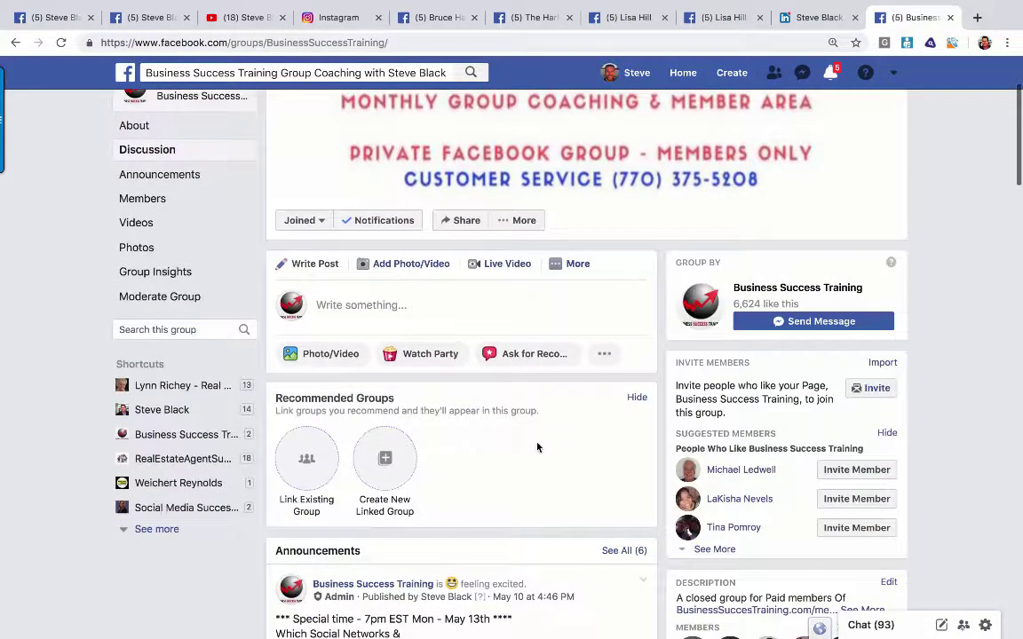
scroll(537, 448, down, 1)
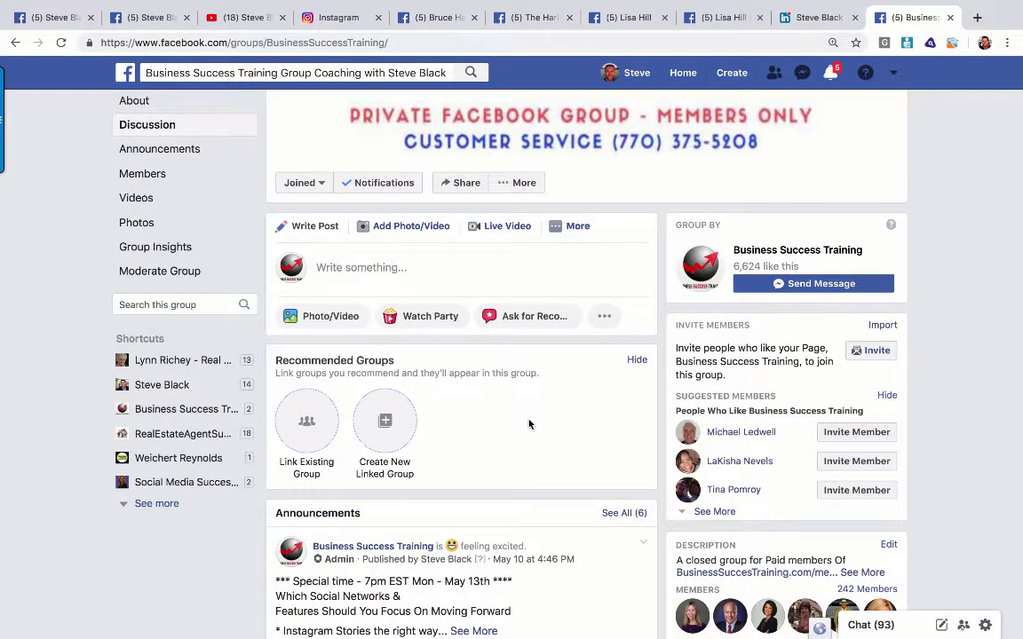
scroll(528, 425, down, 10)
scroll(529, 423, down, 2)
scroll(455, 328, up, 3)
scroll(455, 328, up, 1)
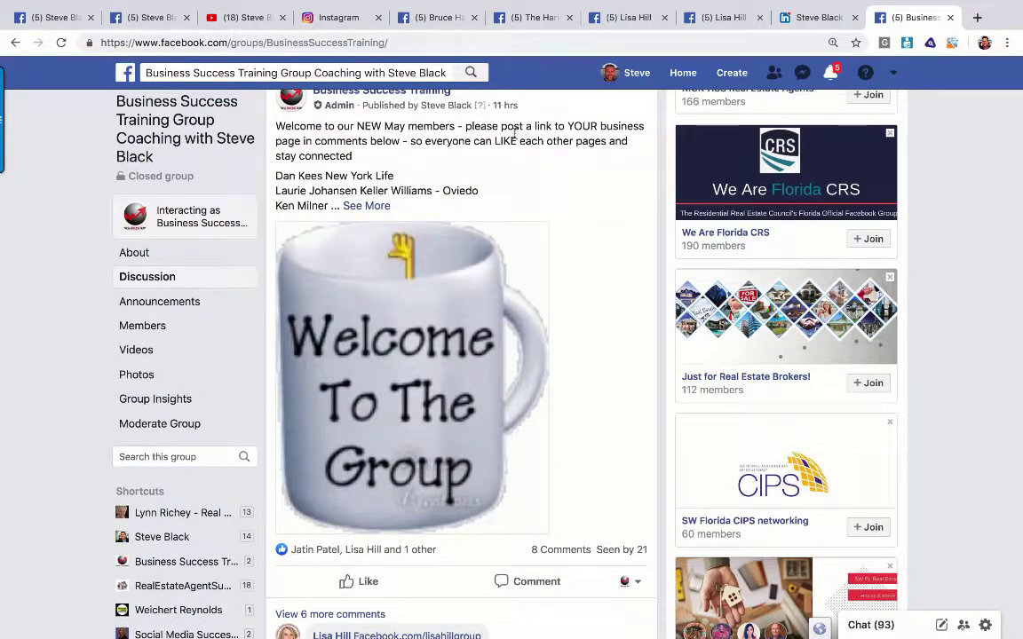
scroll(585, 467, down, 1)
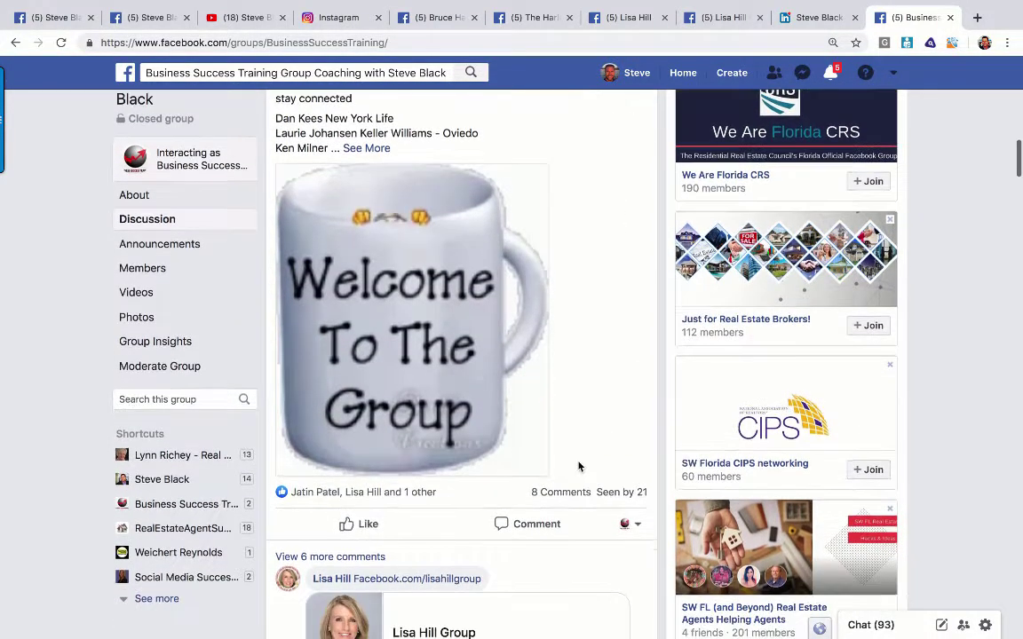
scroll(559, 487, down, 1)
scroll(561, 495, down, 3)
scroll(564, 373, down, 2)
scroll(568, 246, up, 2)
- Expand the welcome post's comments, clear the comment box, and like the first two page-link comments
click(569, 246)
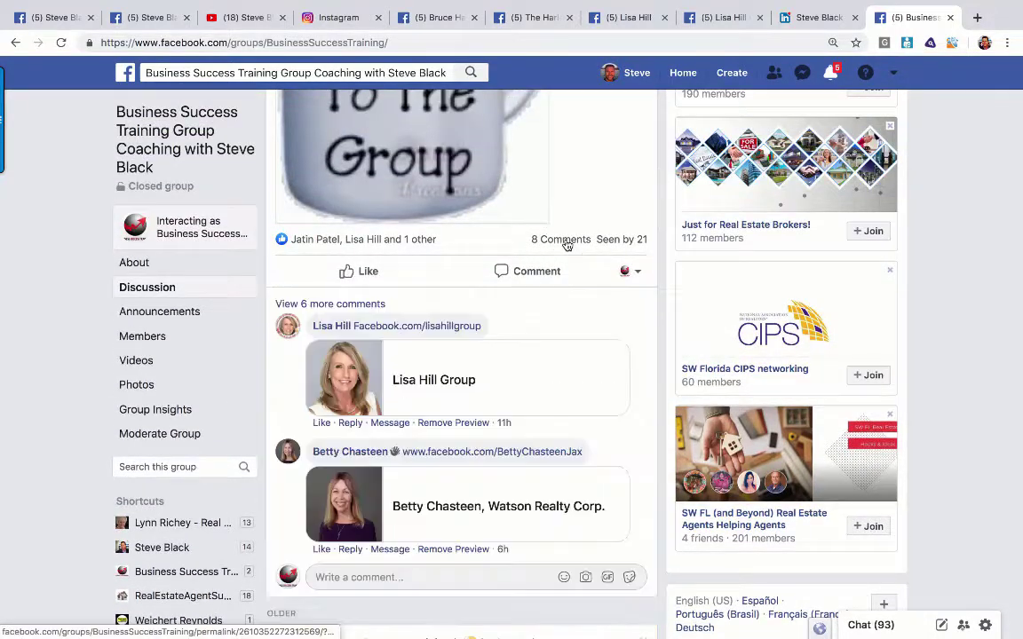
scroll(560, 258, down, 3)
drag(484, 183, 354, 177)
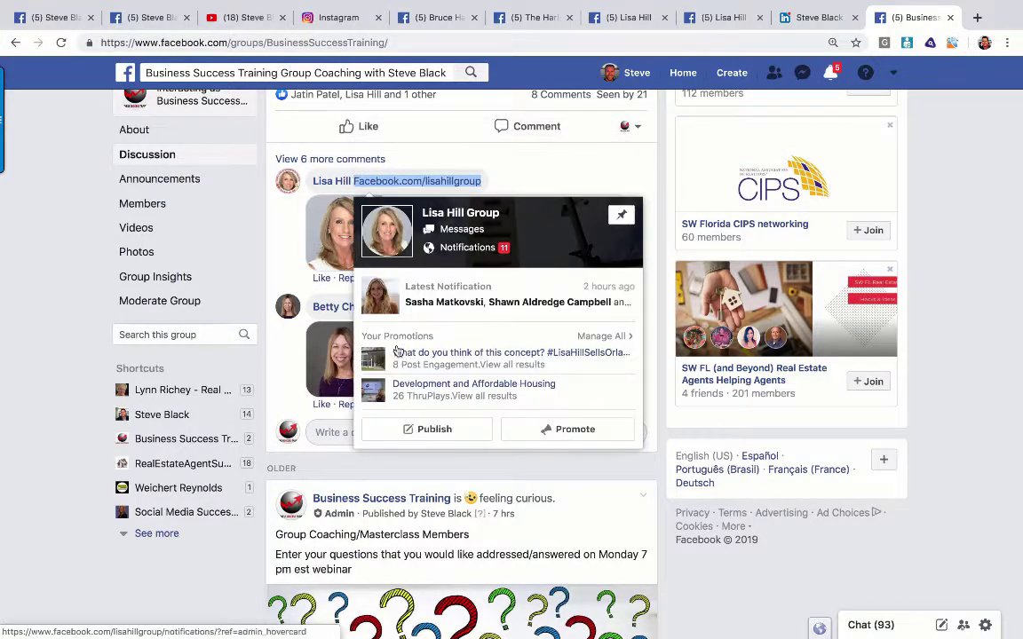
click(321, 431)
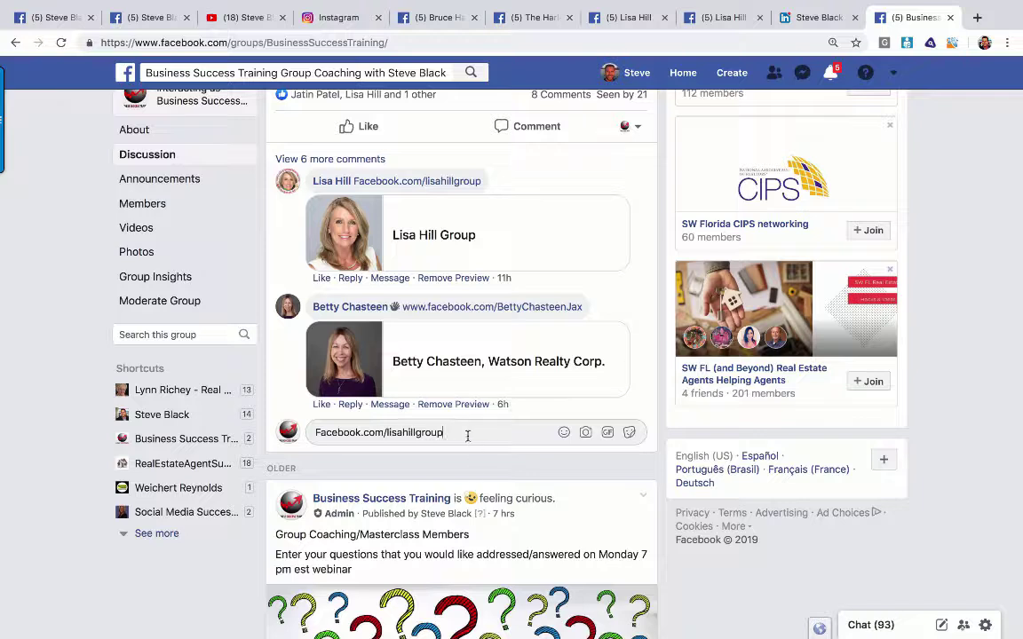
drag(469, 436, 308, 434)
key(BackSpace)
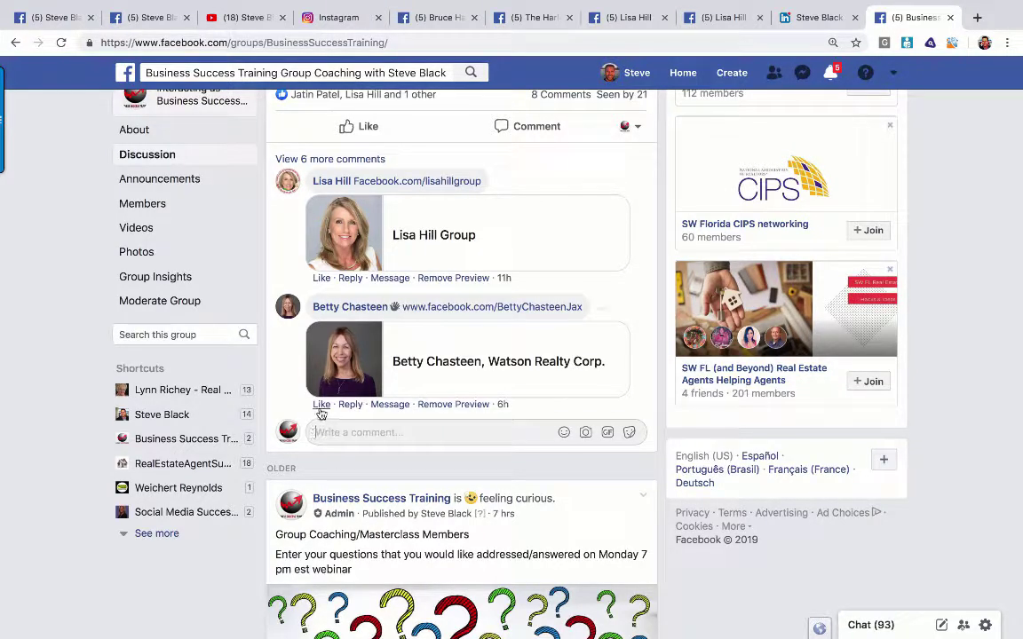
click(322, 405)
click(325, 278)
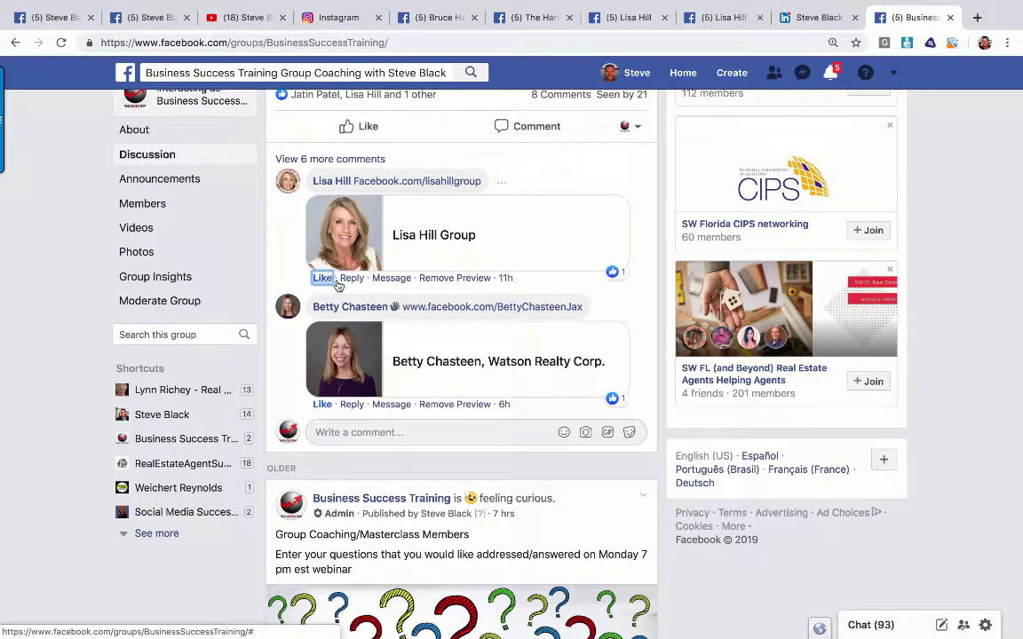
- Show the remaining six comments and like two more page-link comments
click(338, 160)
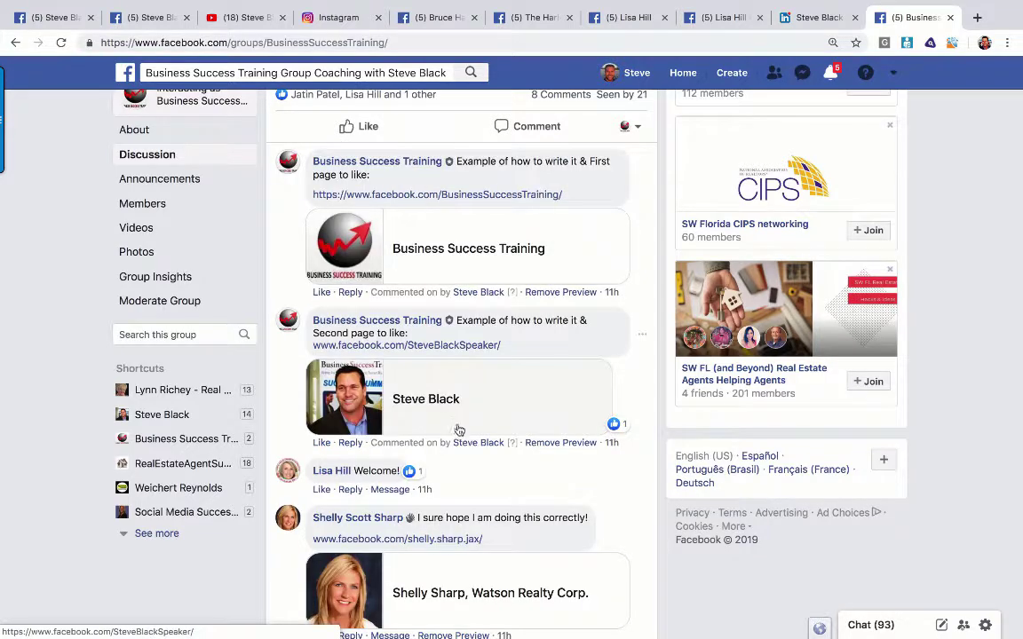
scroll(457, 430, down, 1)
scroll(457, 431, down, 5)
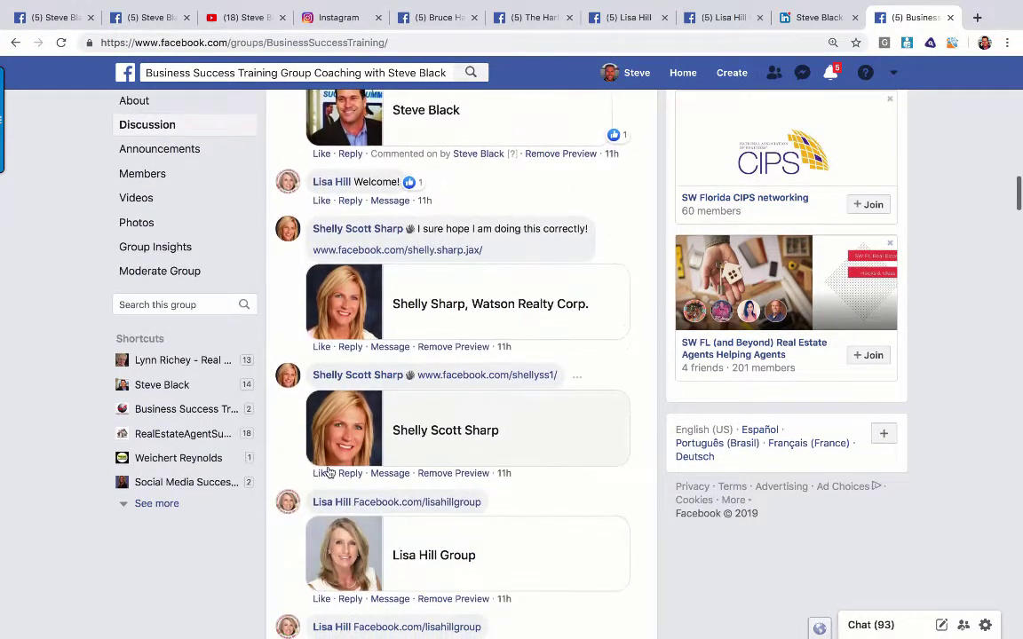
click(323, 474)
click(322, 346)
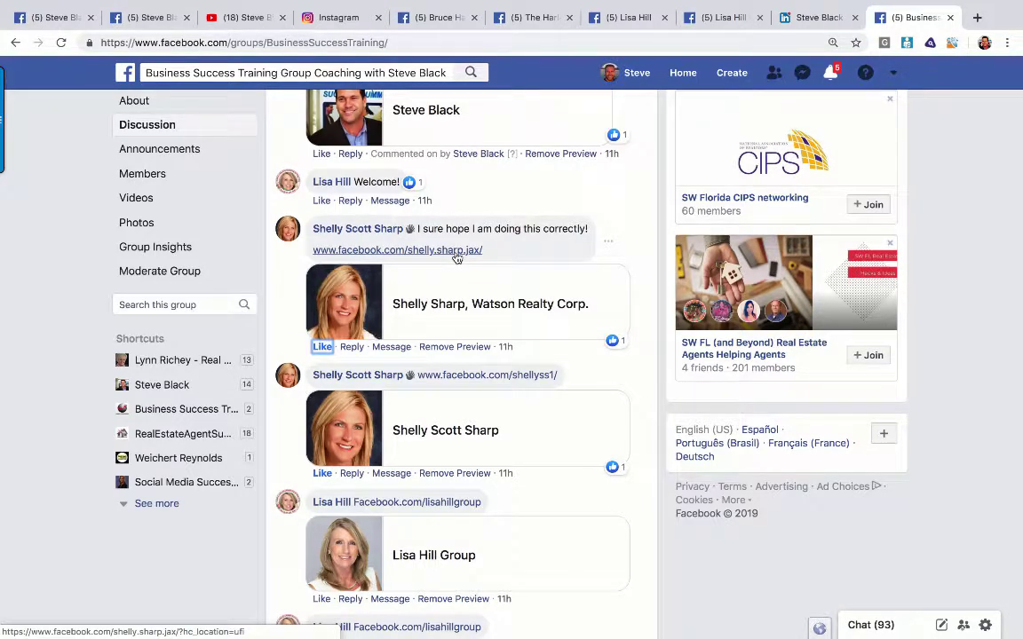
- Open the realtor's business page from the comment and view its Reviews, keeping it liked
click(424, 248)
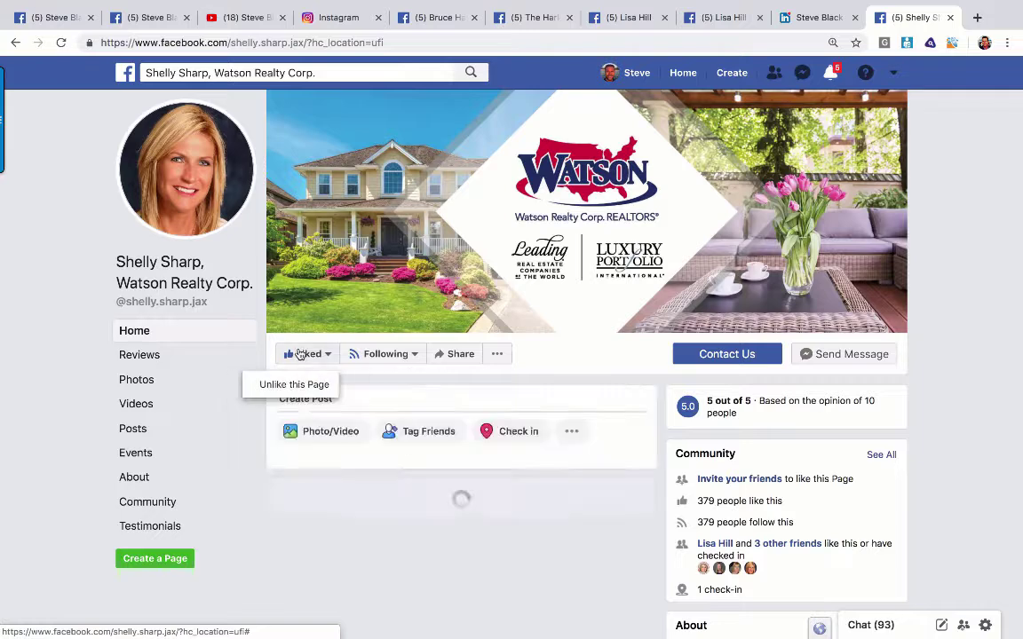
click(252, 356)
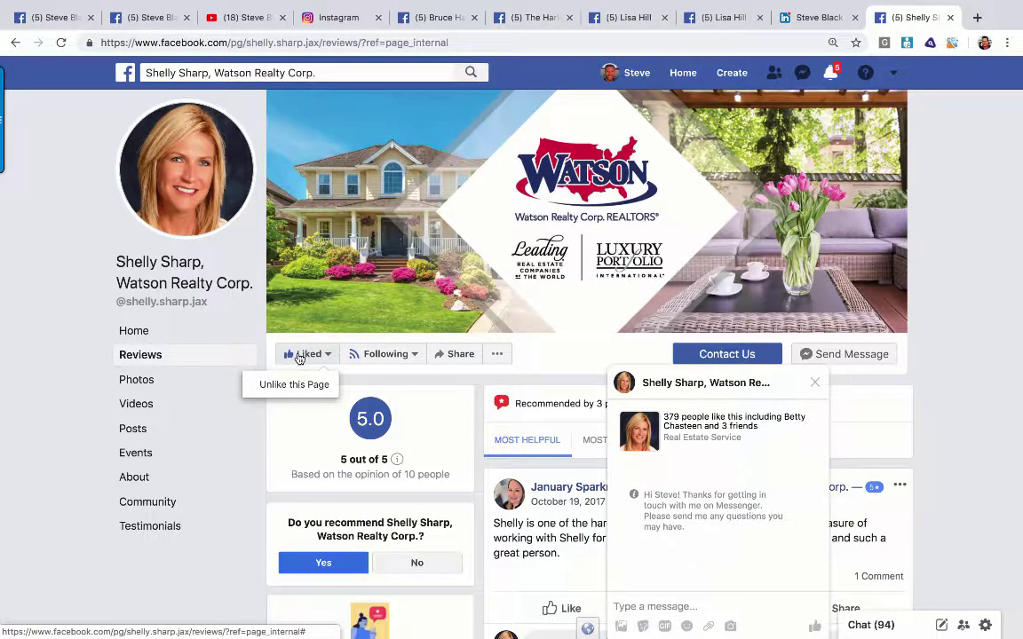
click(300, 355)
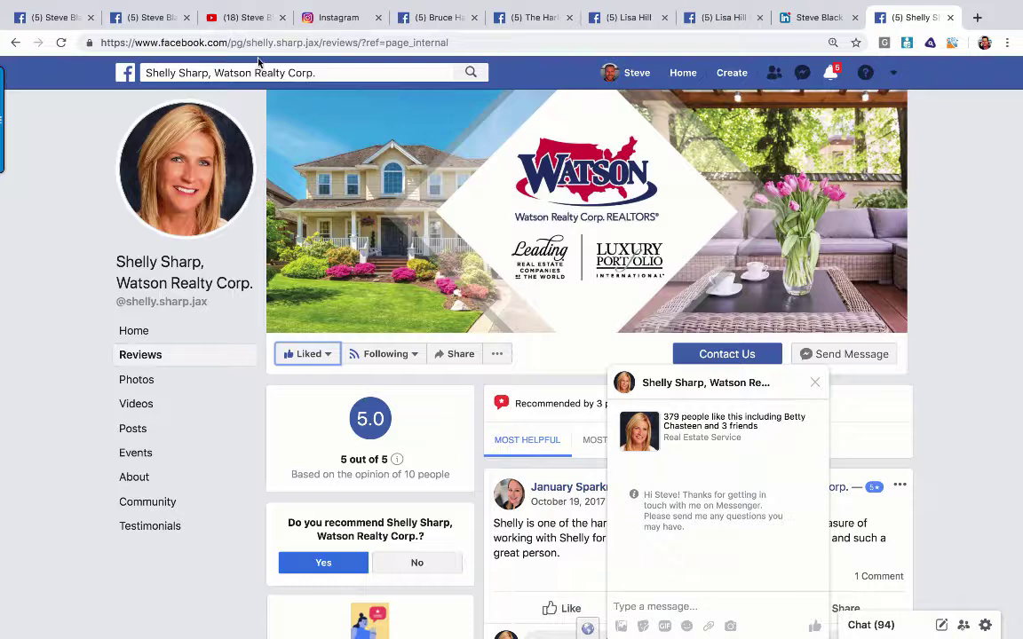
- Return to the account's personal profile page
scroll(578, 78, down, 3)
click(612, 73)
drag(329, 44, 104, 44)
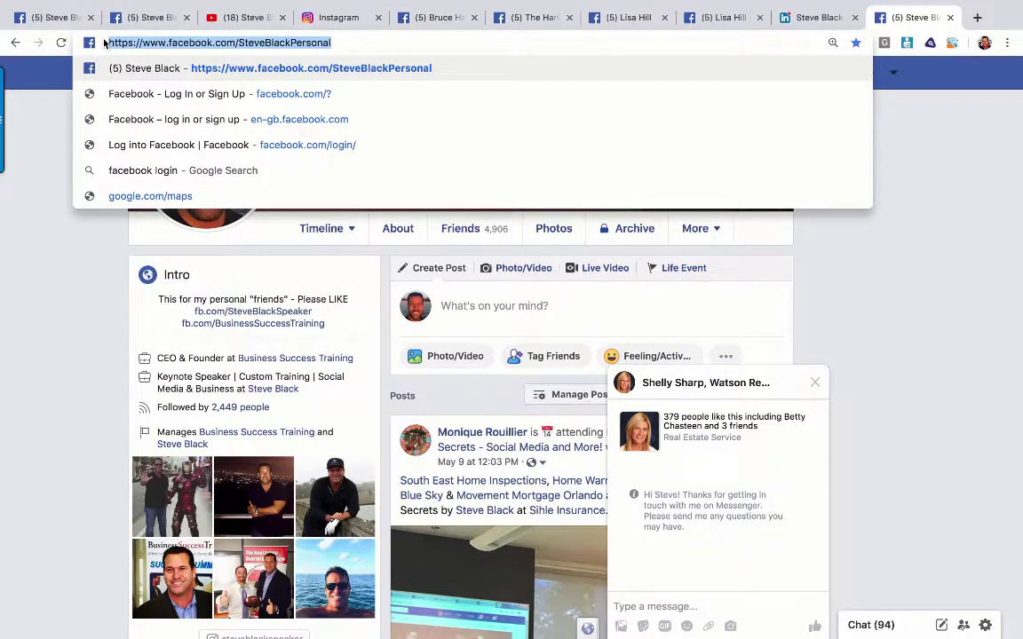
- Change the profile address ending from 'Personal' to 'Speaker' to load the speaker business page
click(337, 50)
drag(336, 51, 294, 42)
text(Speak)
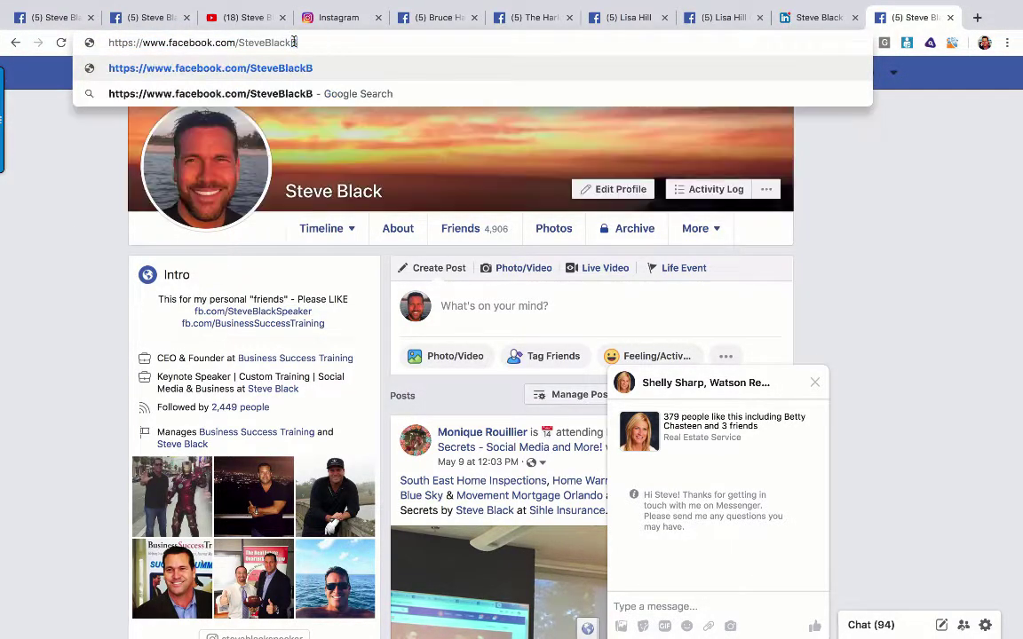
text(er)
key(Return)
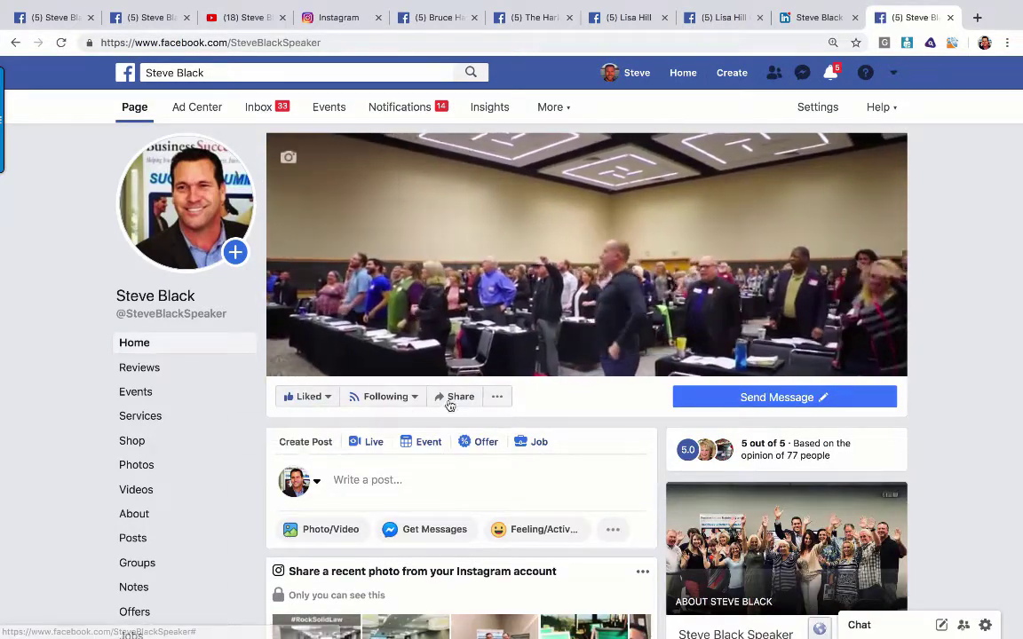
mouse_move(391, 396)
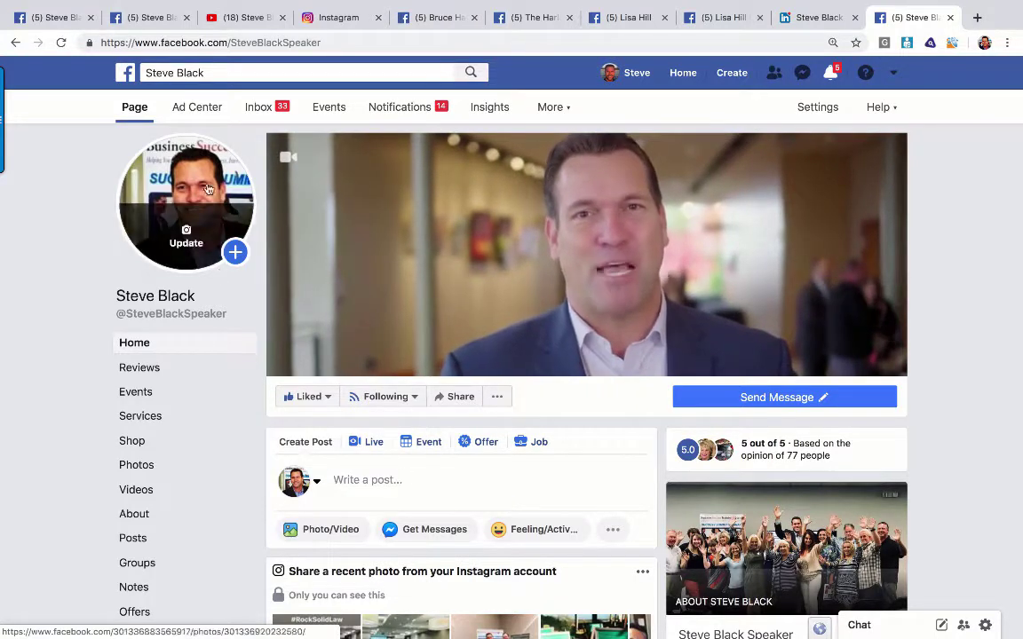
- Load the BusinessSuccessTraining page by editing the page name in the address
click(327, 41)
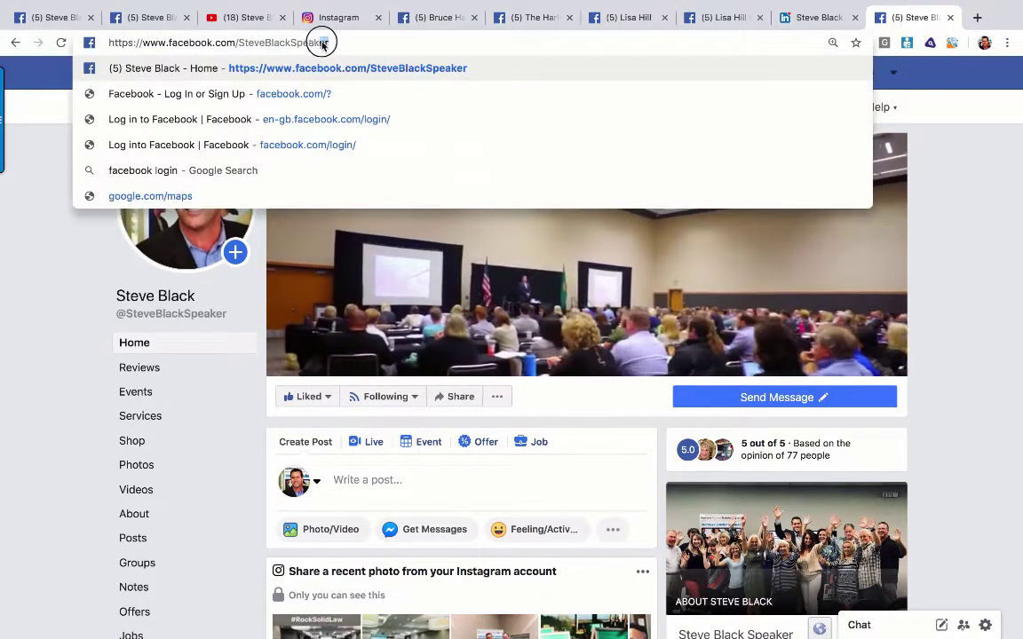
triple_click(245, 39)
double_click(242, 41)
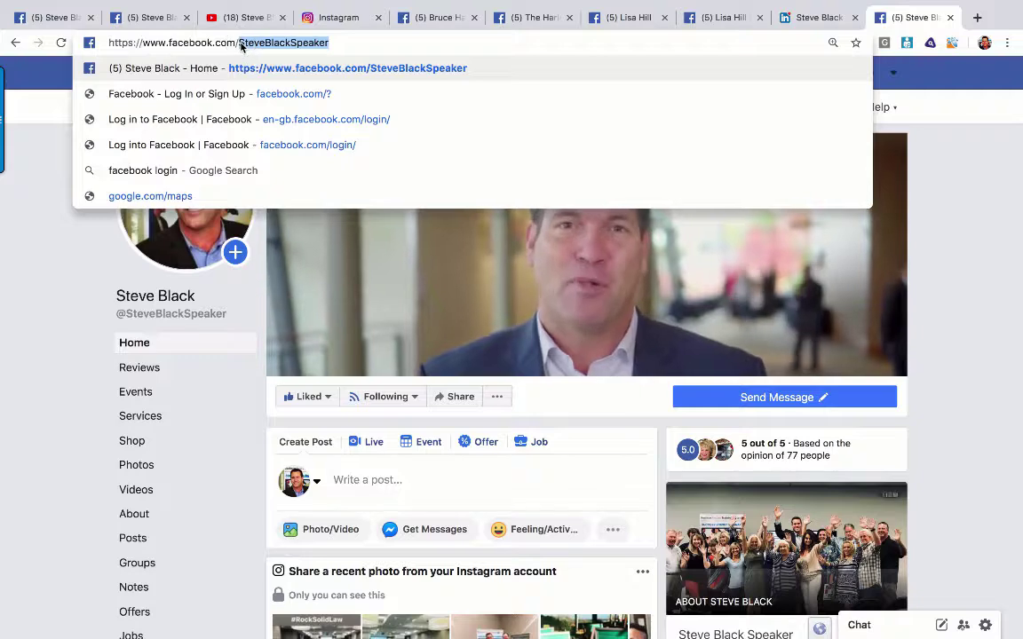
text(Business)
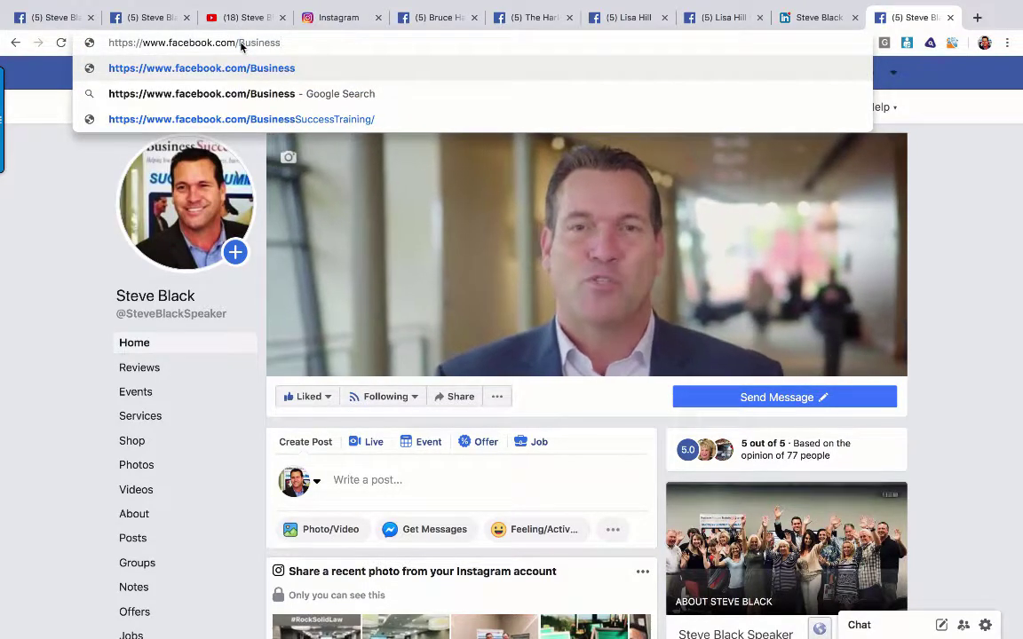
text(SuccessTrainin)
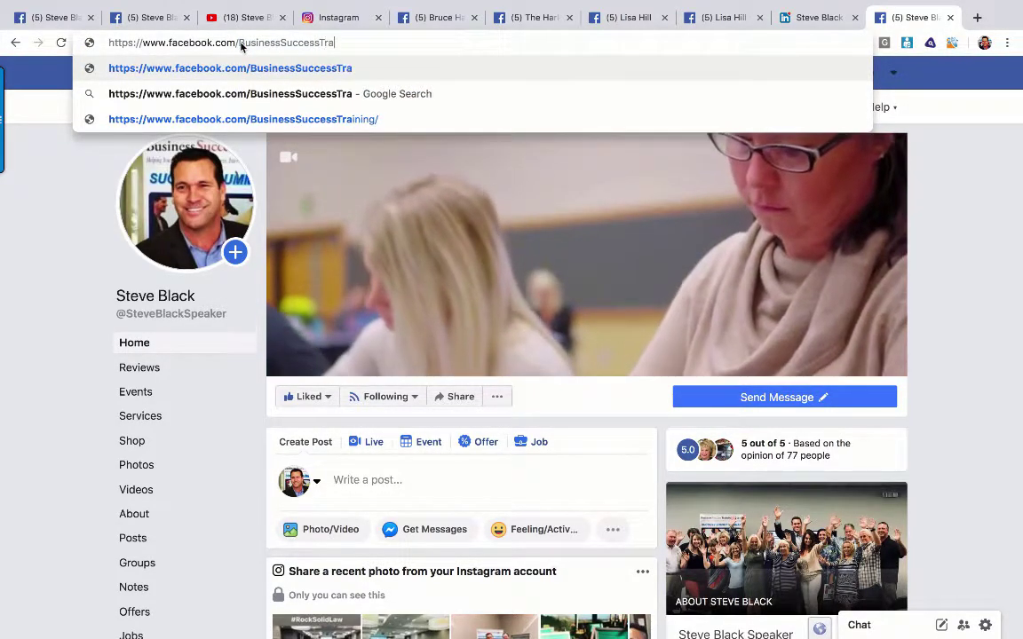
text(g)
key(Return)
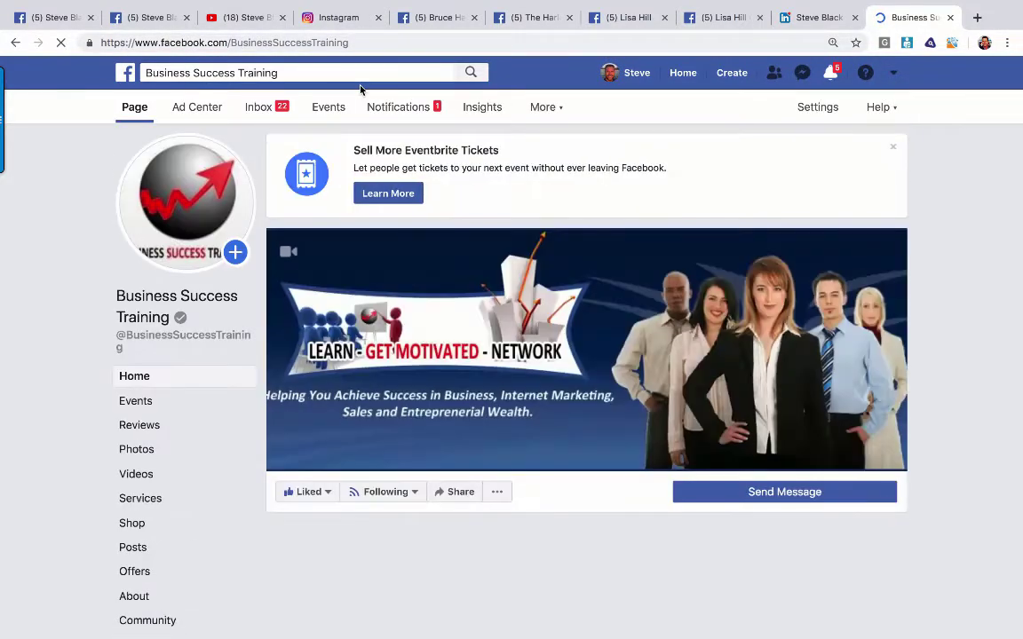
- Set the page's Following options to See First and All On notifications
scroll(441, 467, down, 3)
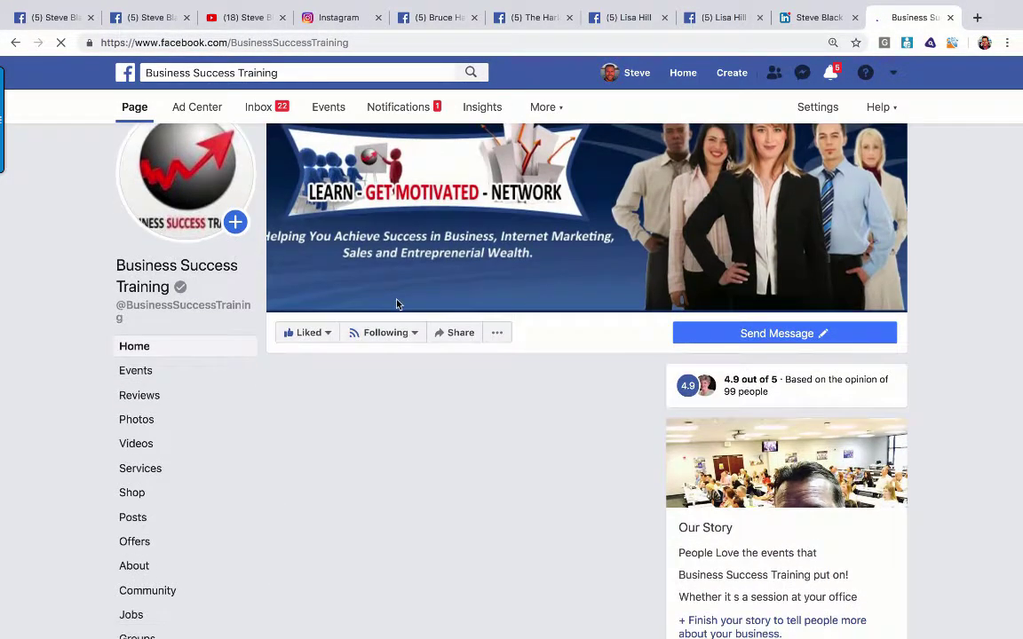
click(382, 332)
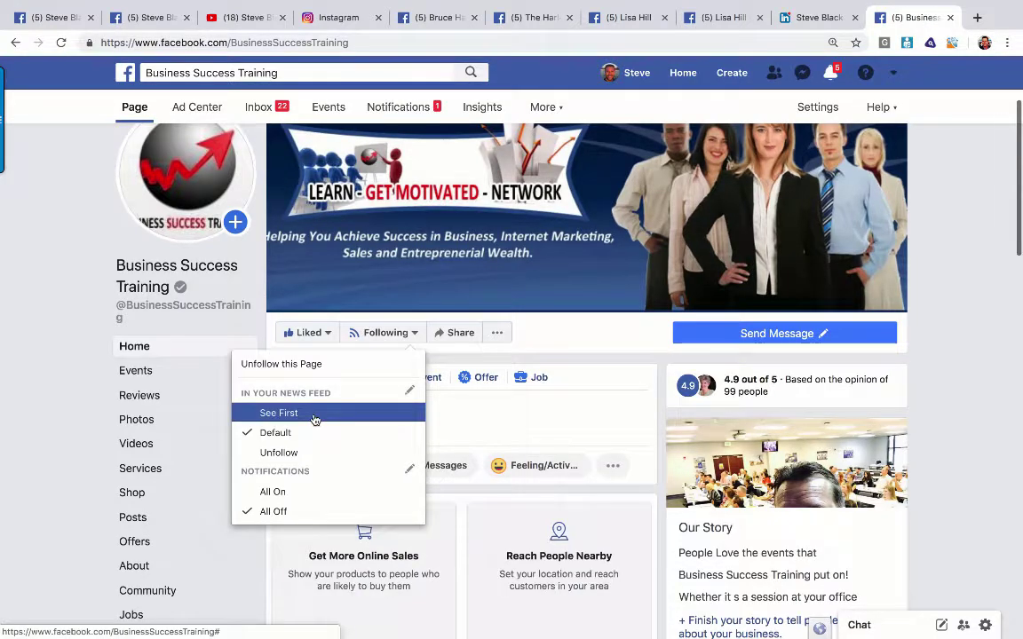
click(315, 415)
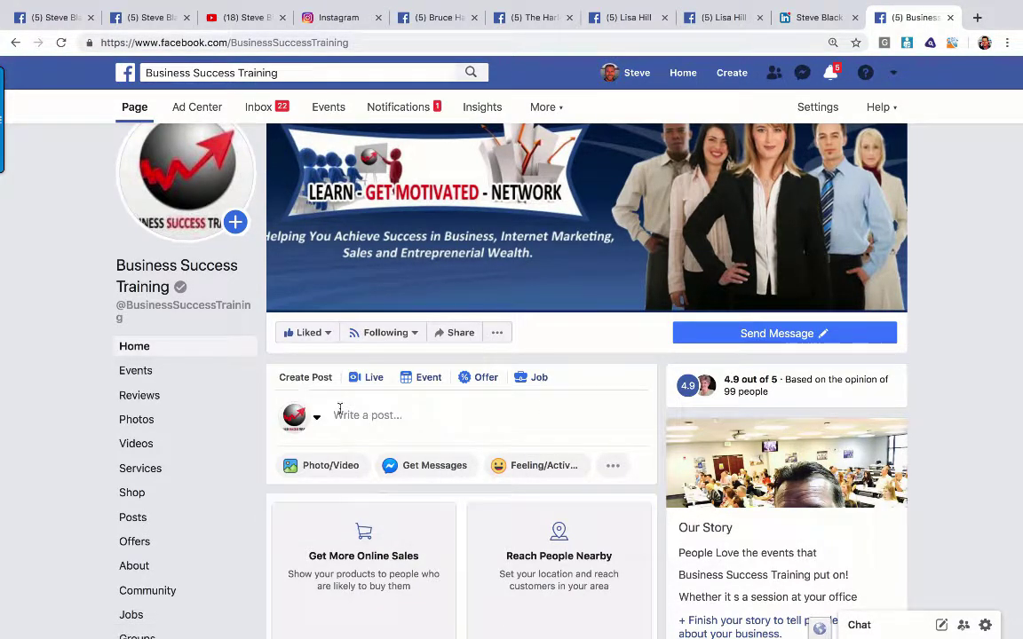
click(374, 343)
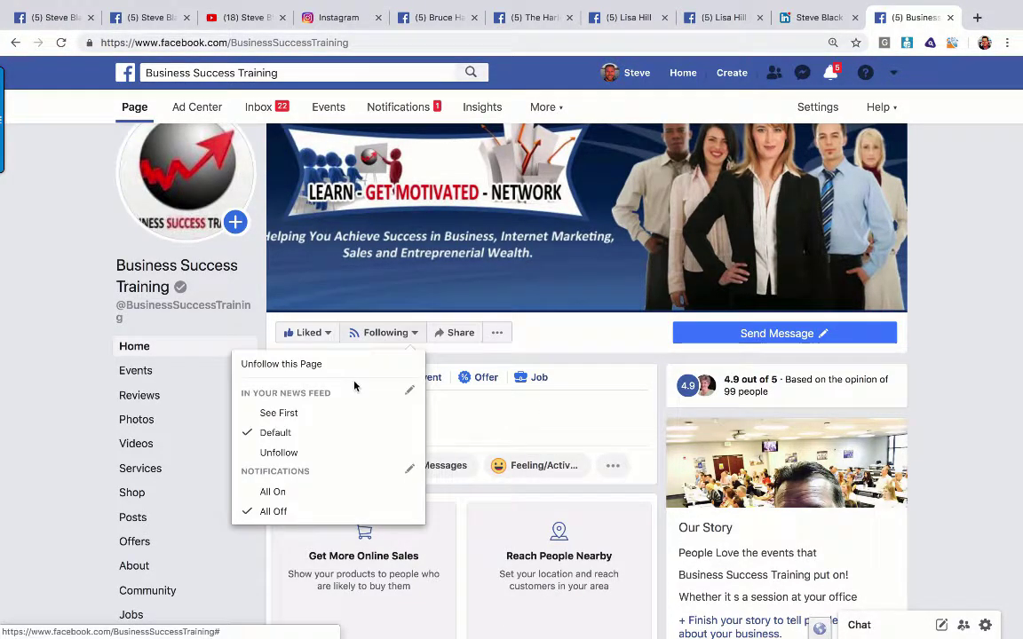
click(307, 494)
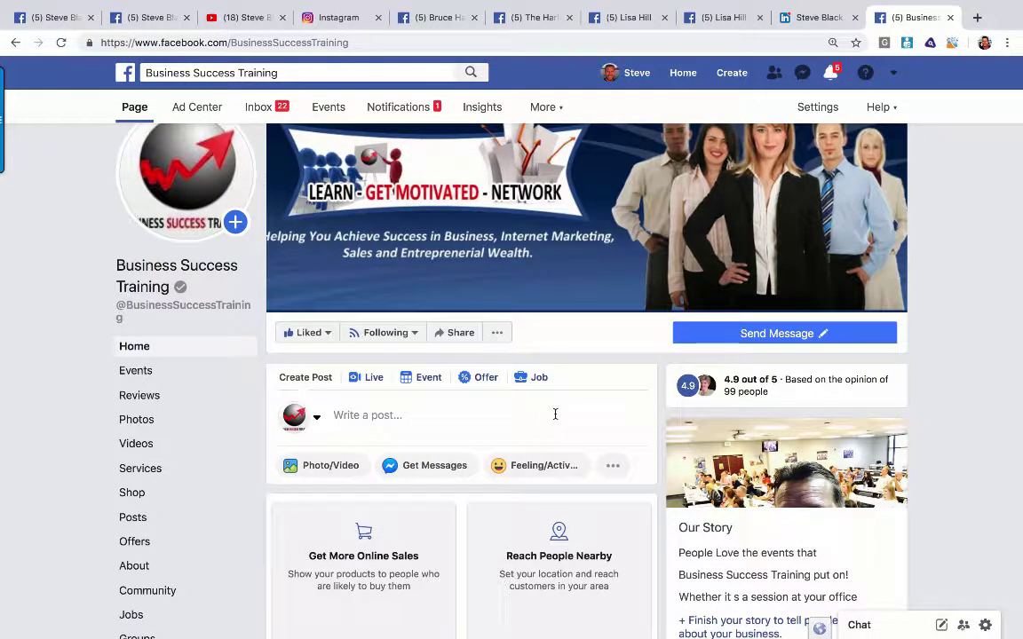
- Switch to Instagram and open the account's own profile: 36 posts, 2,268 followers, 1,674 following
click(345, 23)
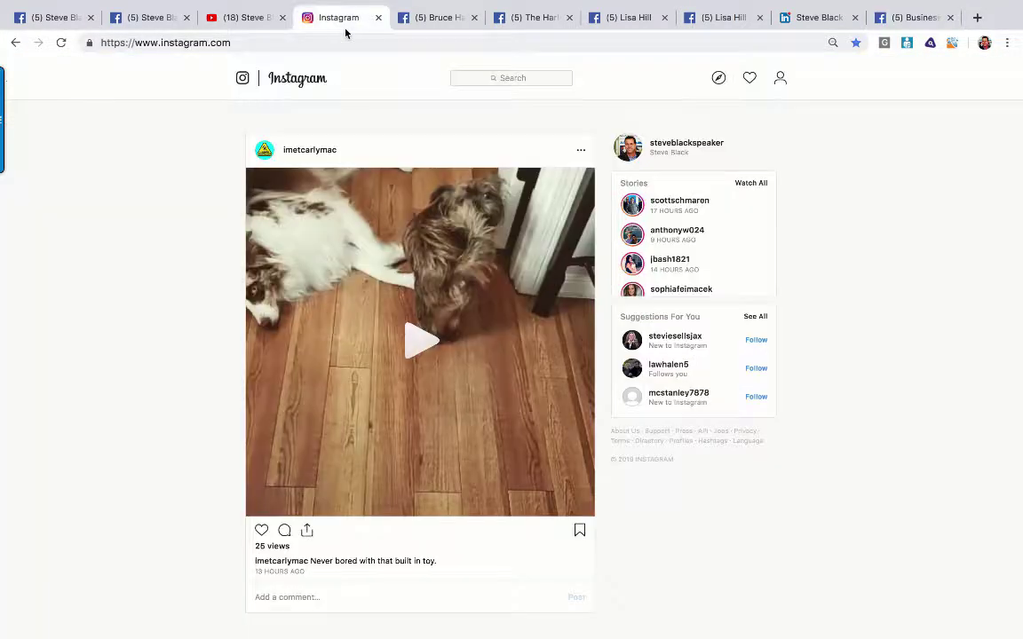
click(685, 142)
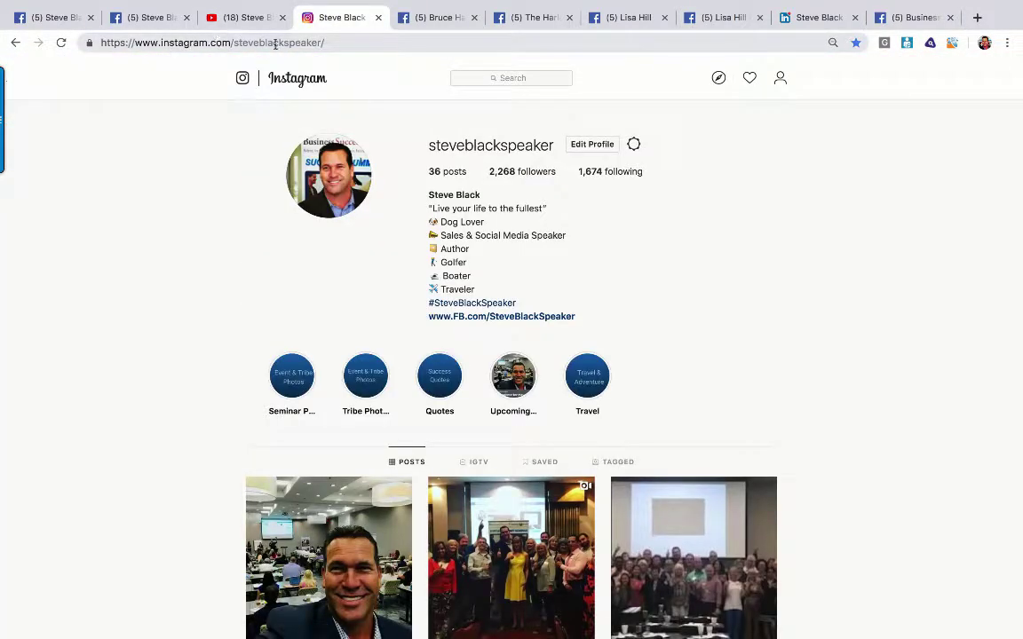
click(338, 44)
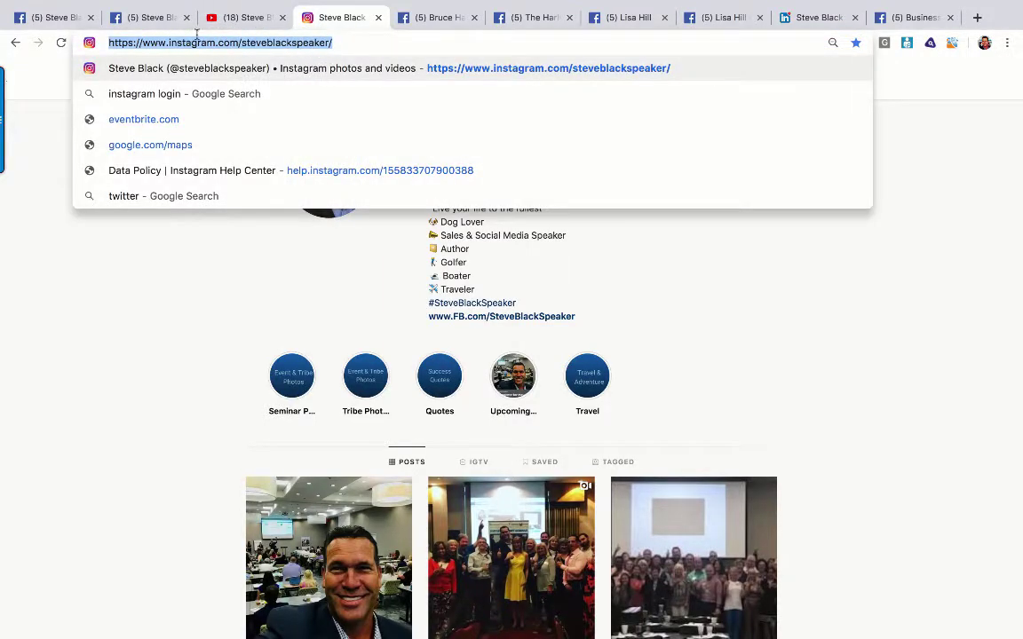
click(751, 250)
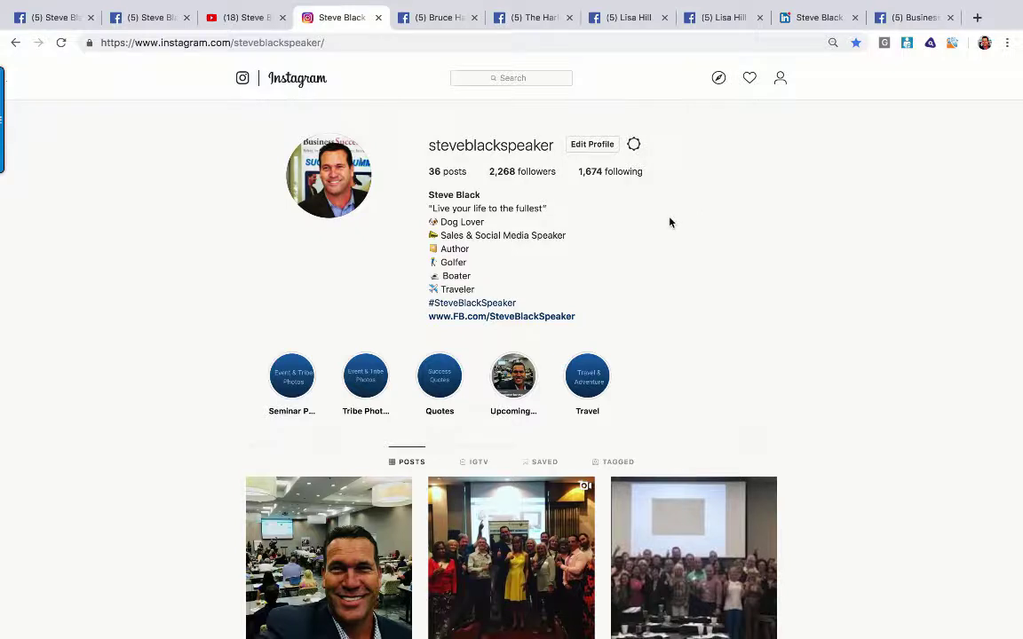
scroll(748, 137, down, 1)
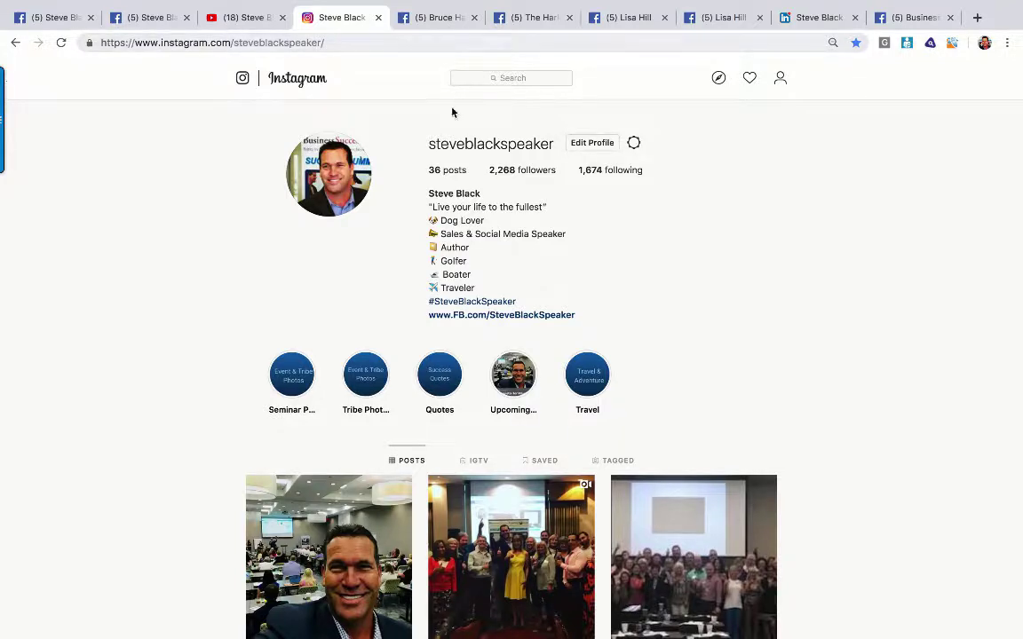
mouse_move(136, 21)
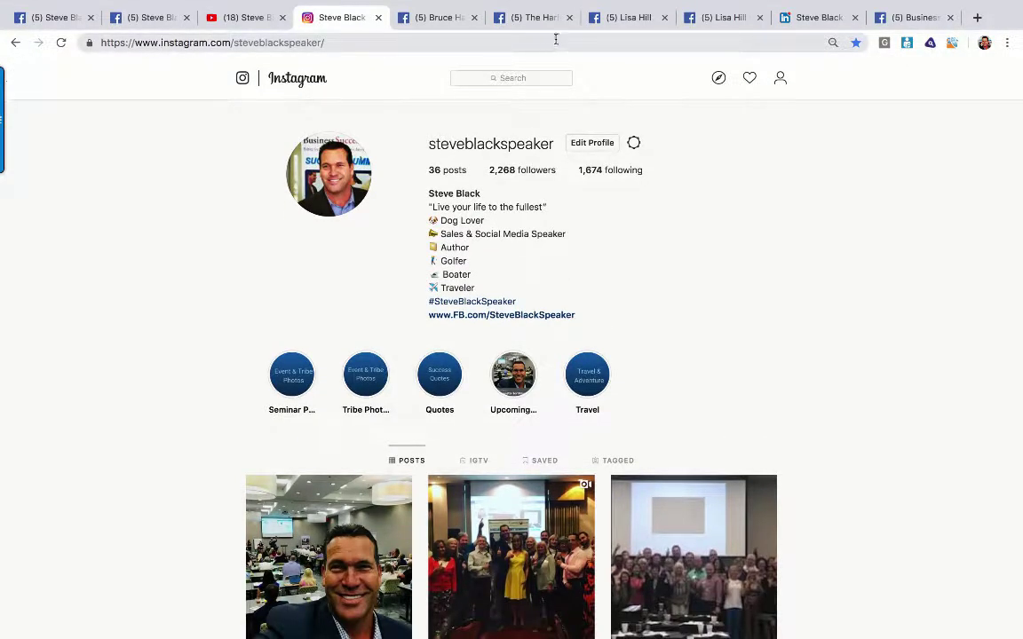
- Search 'busi' and open the Business Success Training coaching group's page from the results
click(145, 18)
click(224, 66)
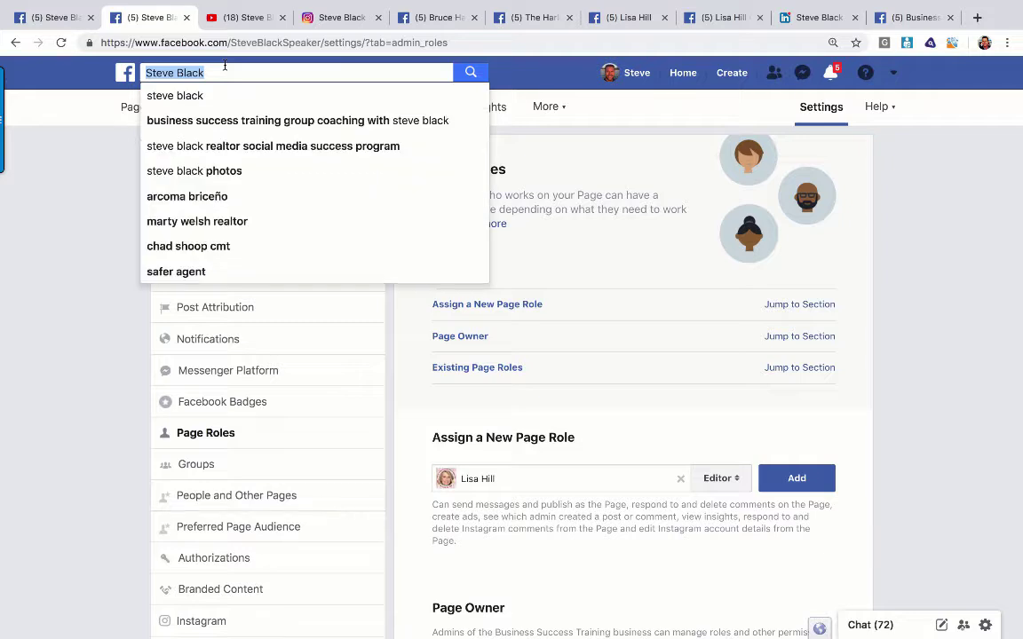
text(busi)
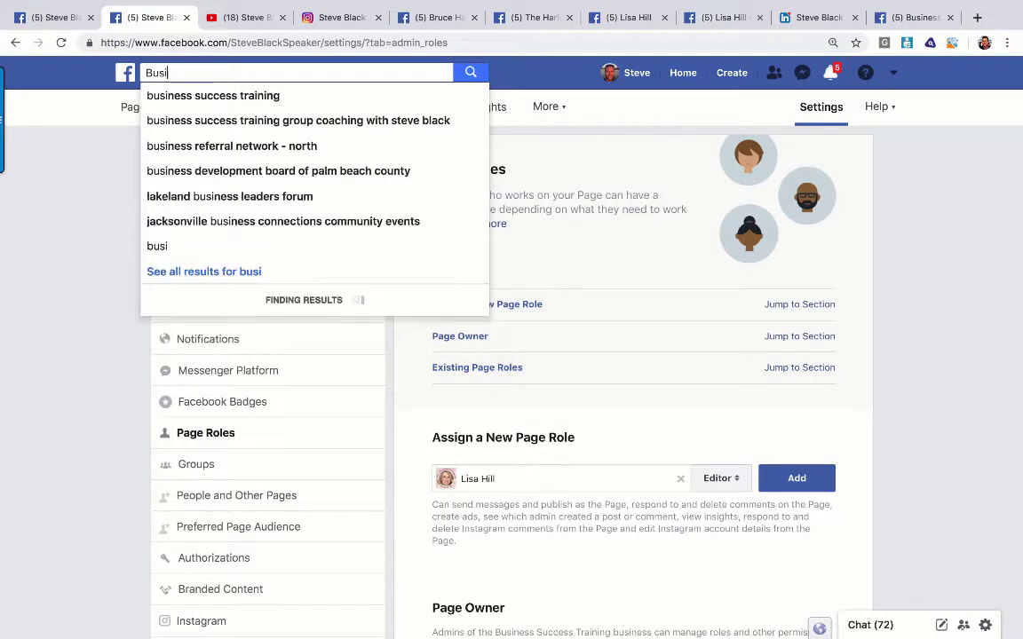
click(262, 116)
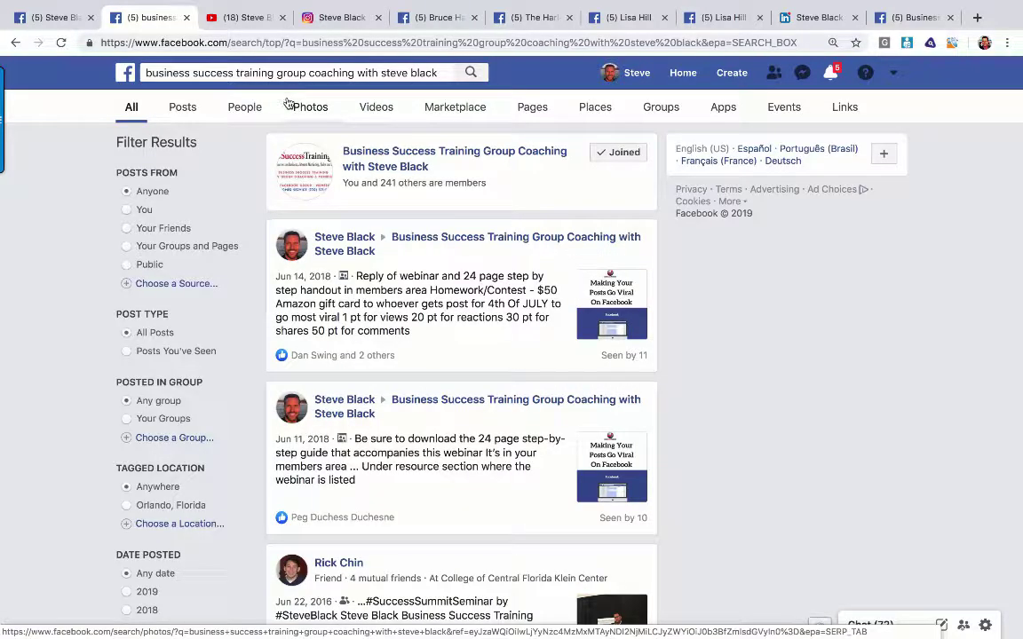
click(373, 160)
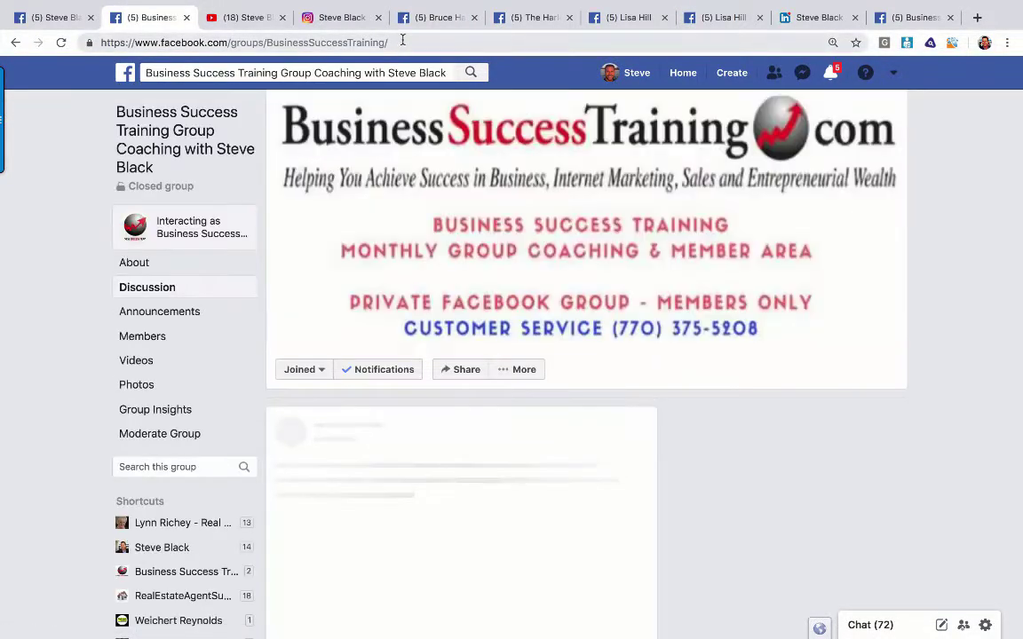
drag(402, 39, 103, 45)
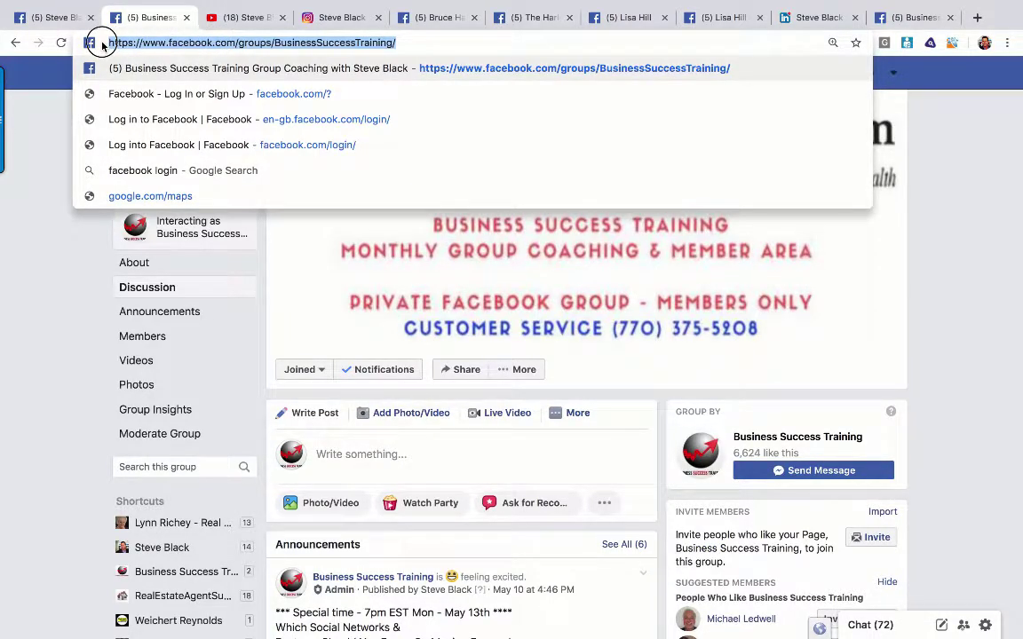
- Expand the group's welcome post with See More to show its full member list
click(77, 243)
scroll(521, 325, down, 10)
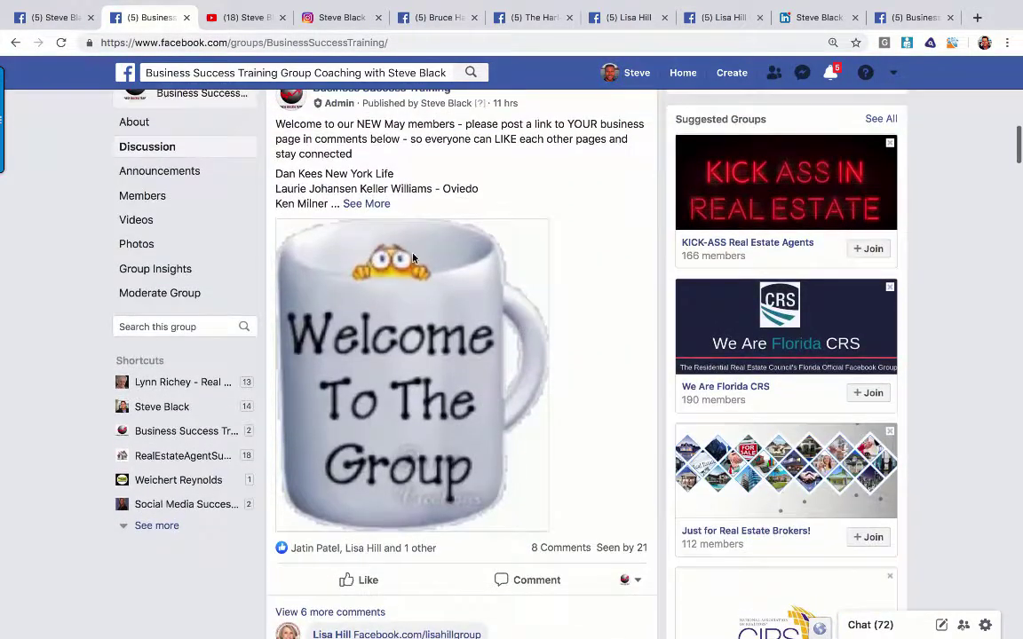
click(364, 199)
scroll(609, 297, down, 2)
scroll(619, 305, down, 5)
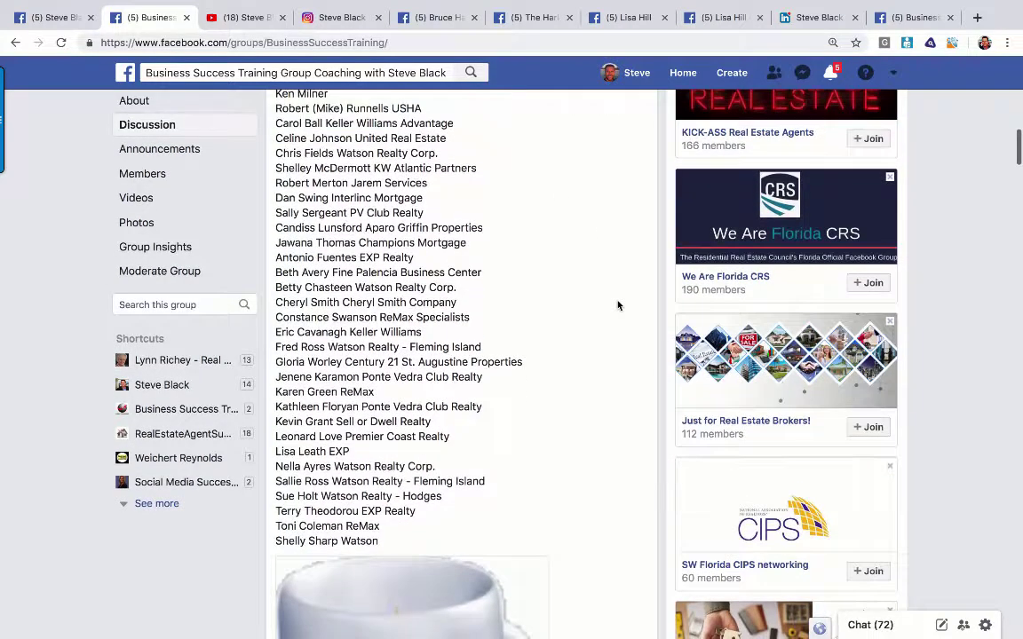
scroll(618, 305, down, 10)
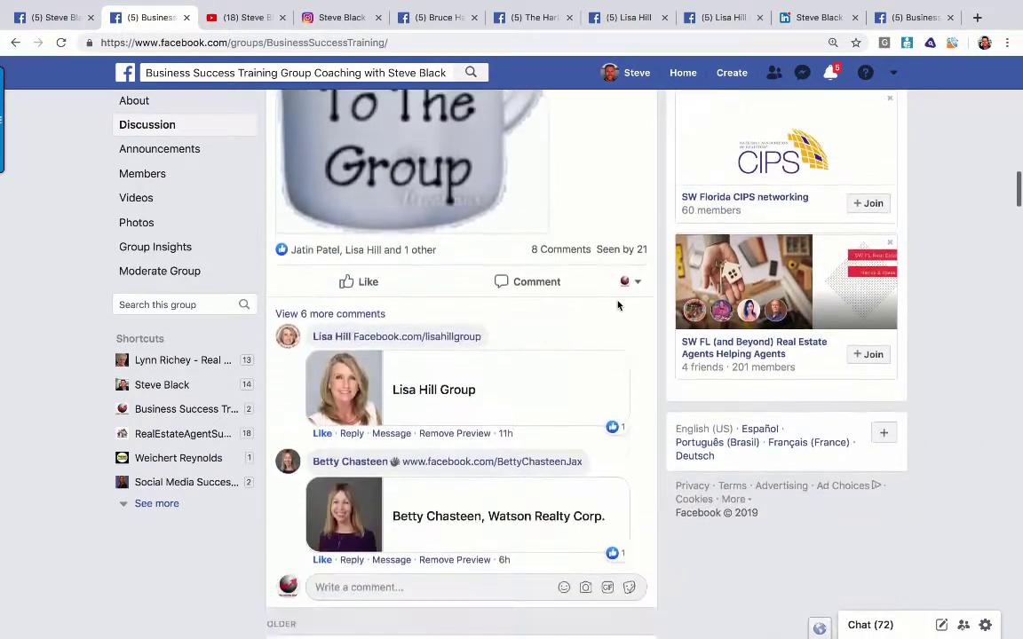
scroll(612, 304, down, 1)
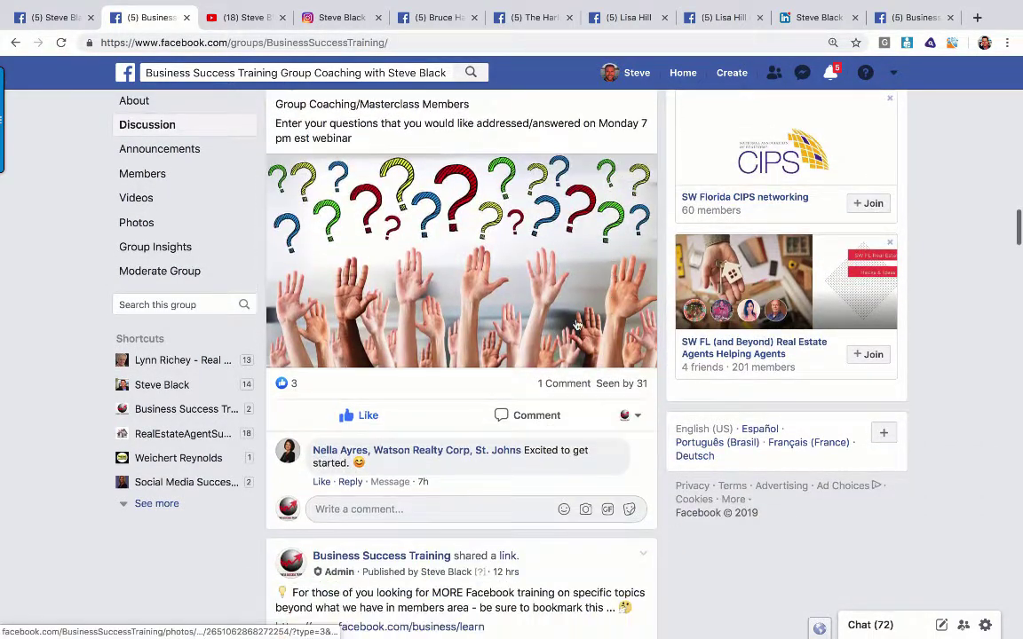
- Like the 'Excited to get started' comment on the webinar questions post
click(321, 481)
scroll(408, 253, up, 1)
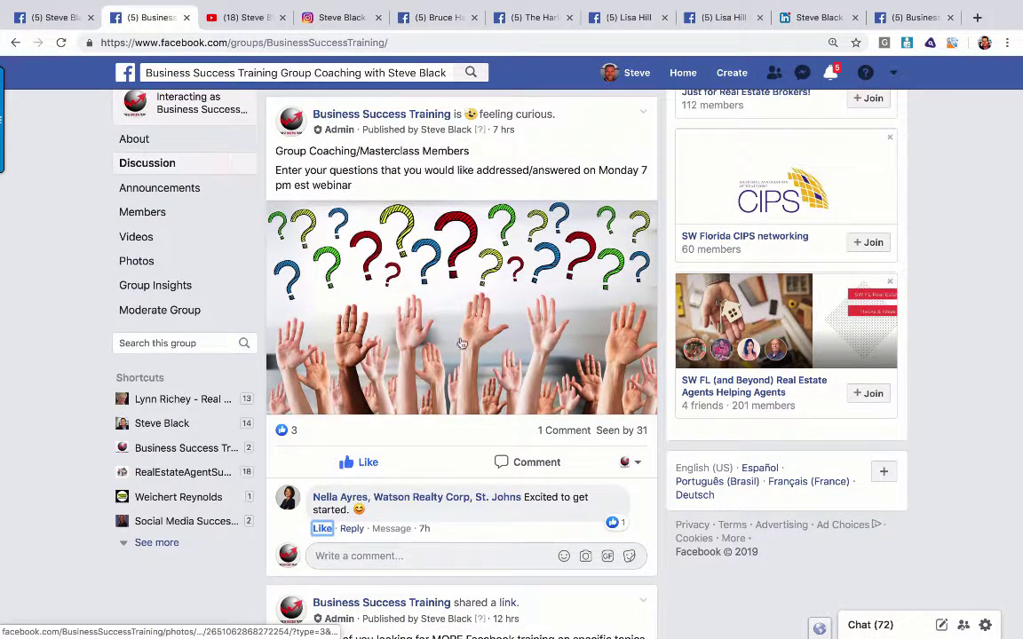
scroll(530, 391, down, 3)
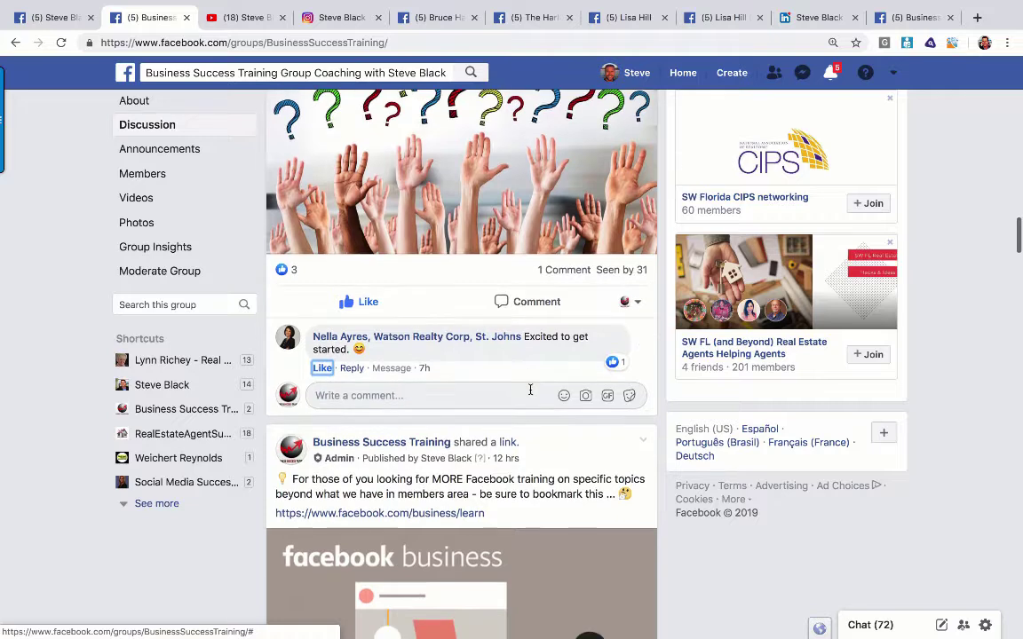
scroll(531, 391, down, 7)
scroll(530, 391, up, 1)
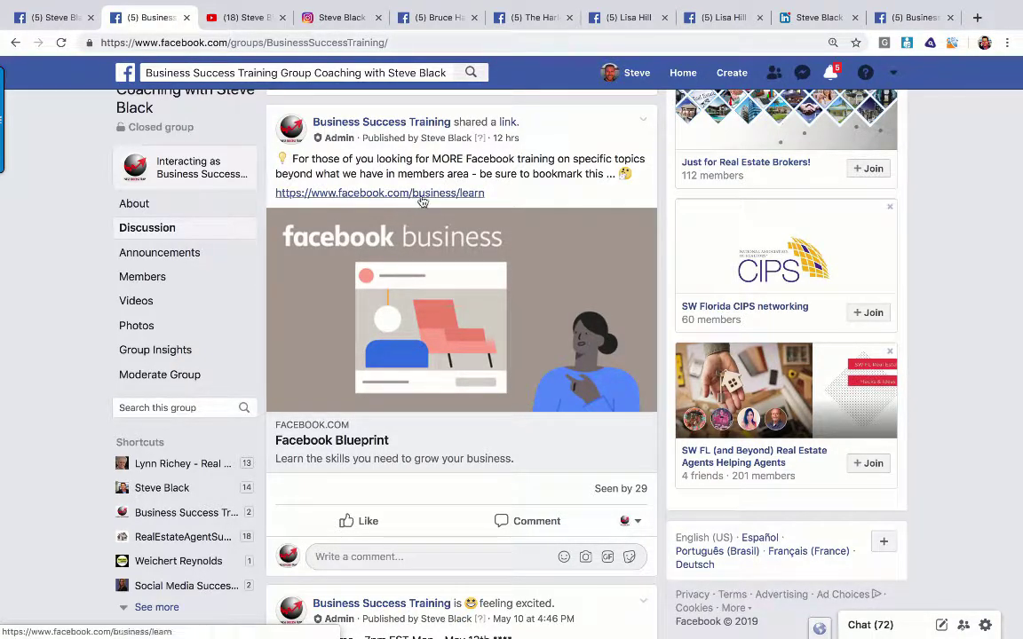
- Scroll through the group feed past the Facebook Blueprint link and May 13th webinar announcement
scroll(471, 334, down, 5)
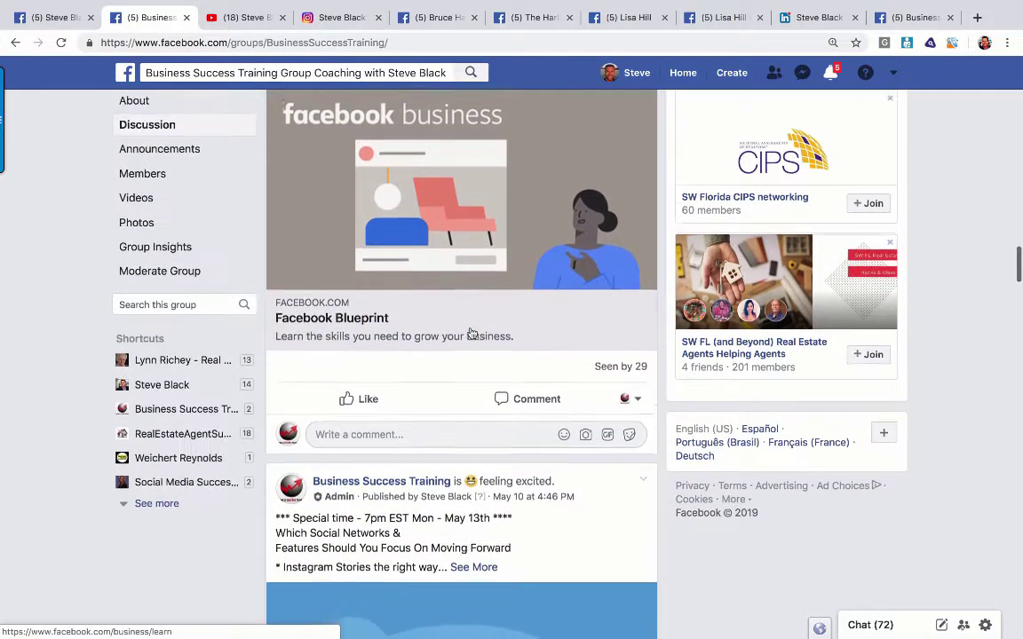
scroll(472, 333, down, 8)
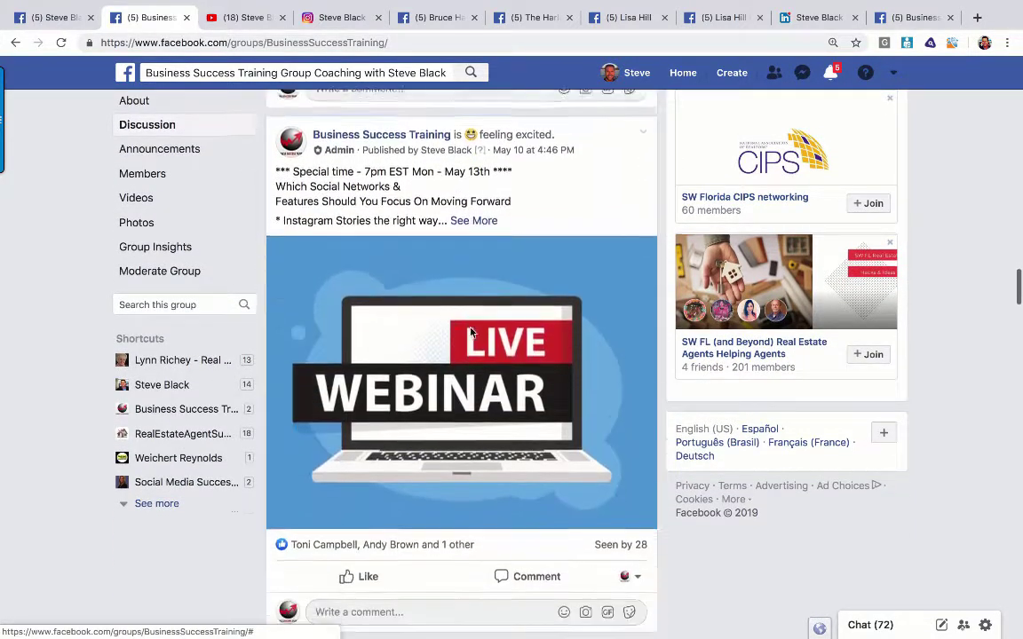
scroll(472, 333, down, 14)
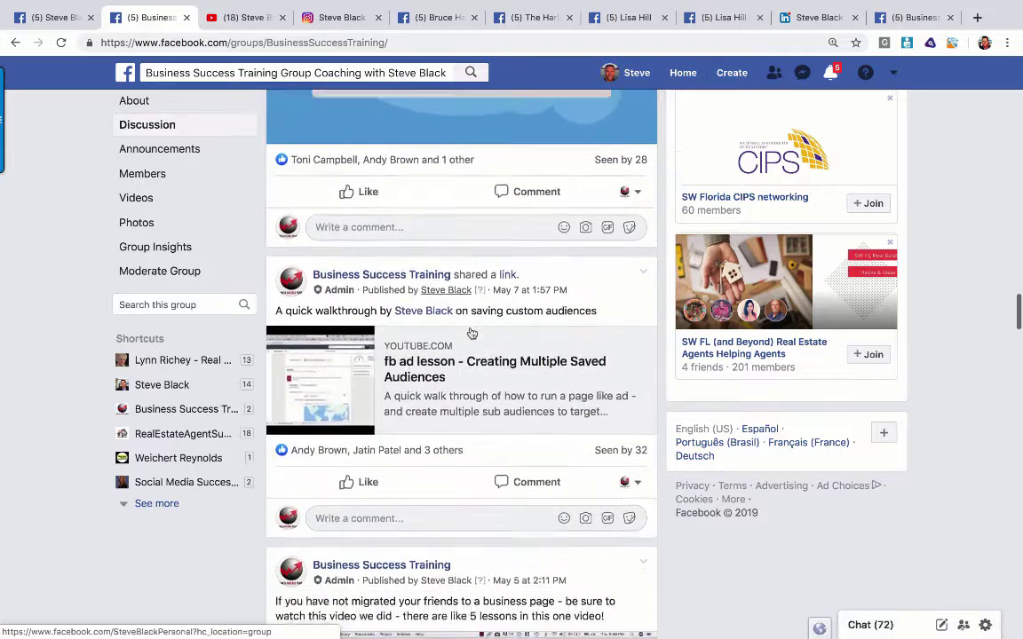
scroll(471, 333, down, 10)
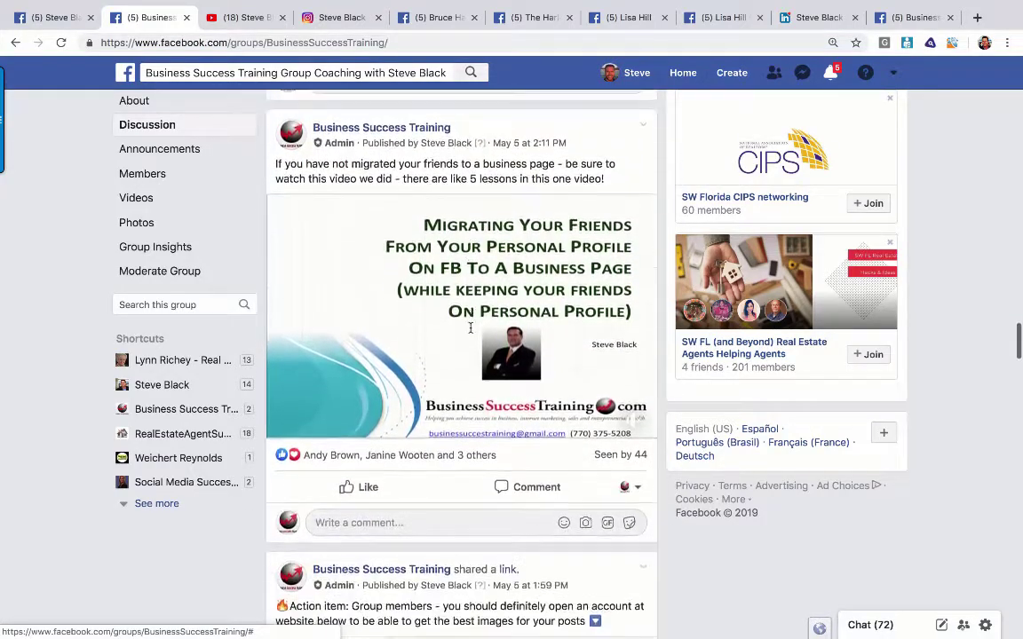
scroll(472, 323, down, 3)
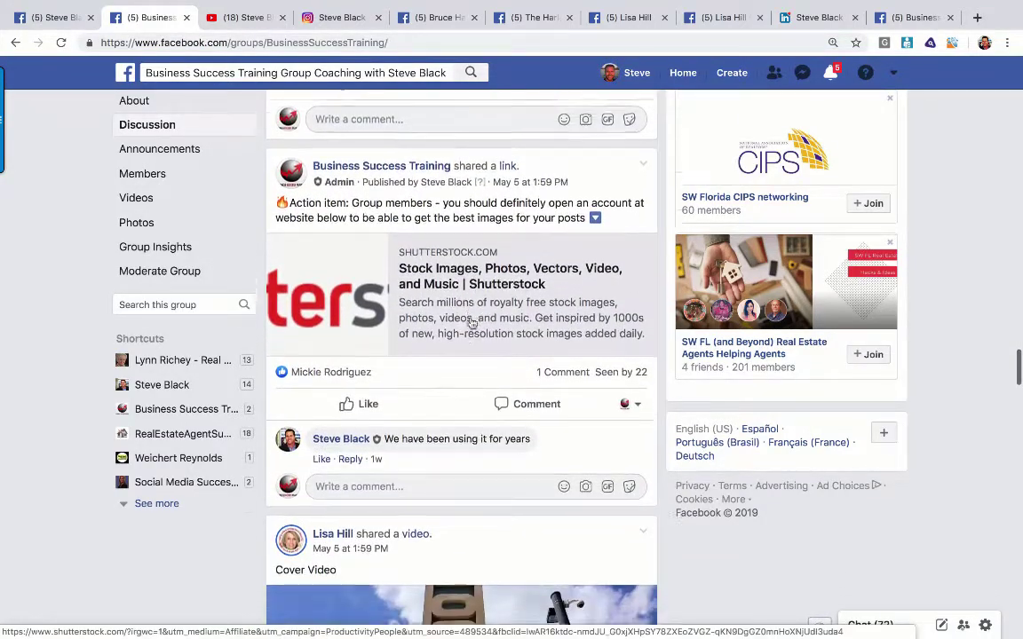
scroll(568, 398, down, 15)
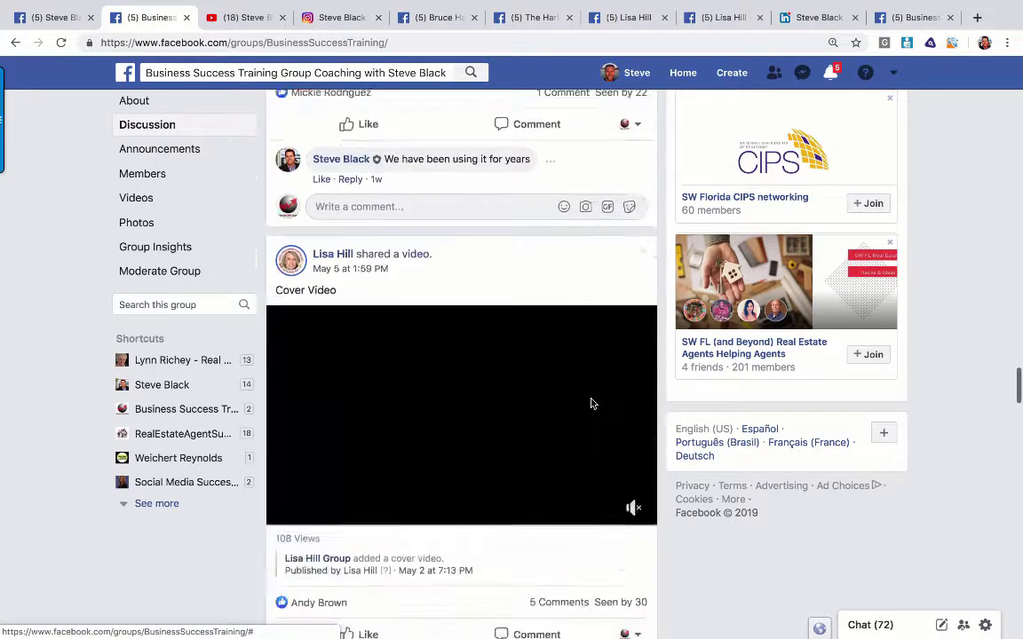
scroll(592, 402, down, 5)
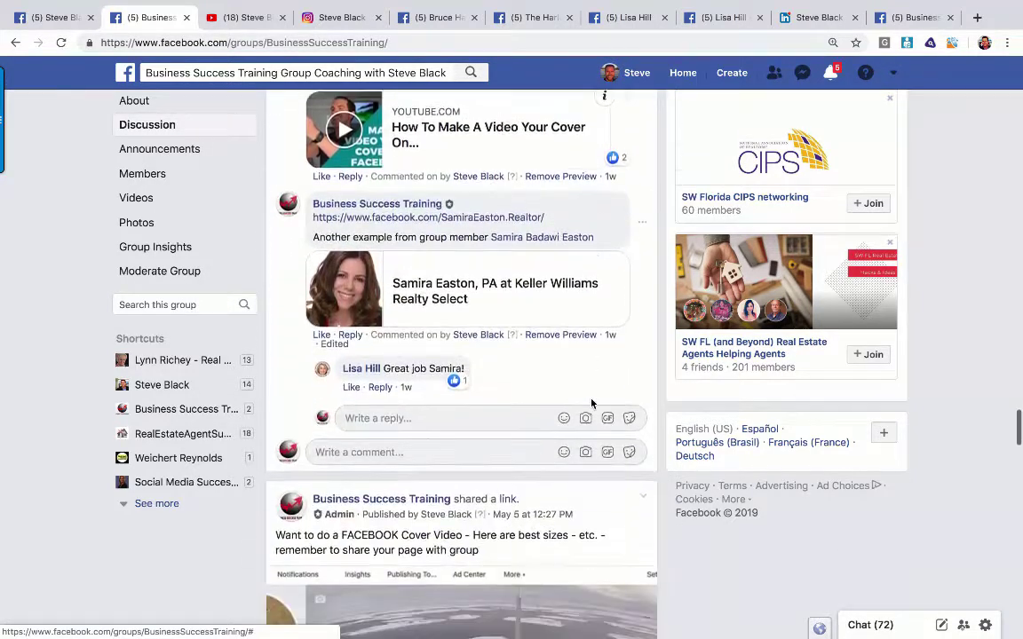
scroll(531, 358, up, 3)
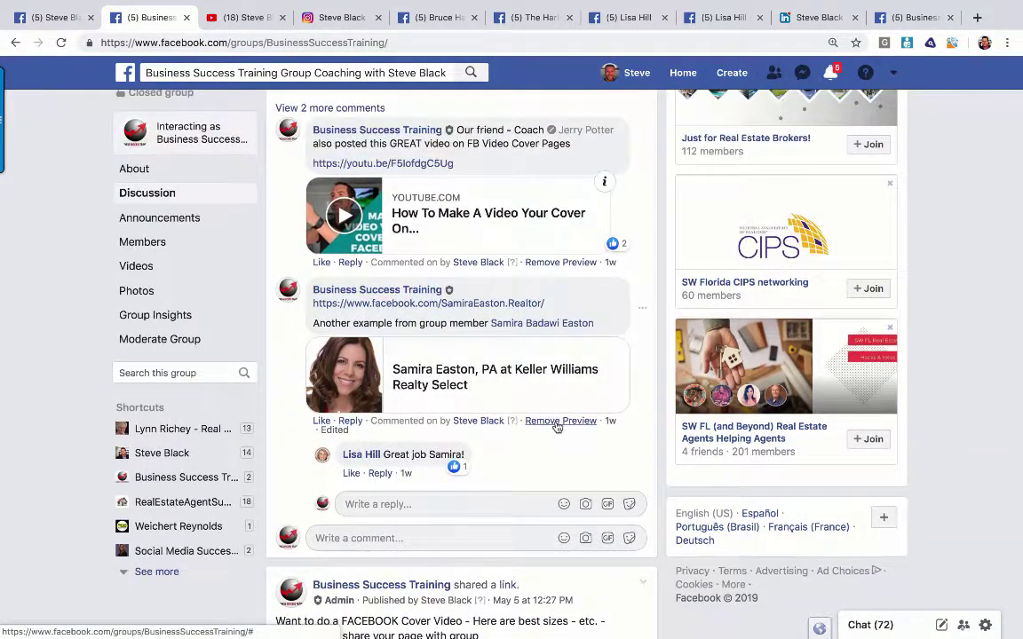
scroll(555, 425, up, 2)
scroll(557, 427, down, 1)
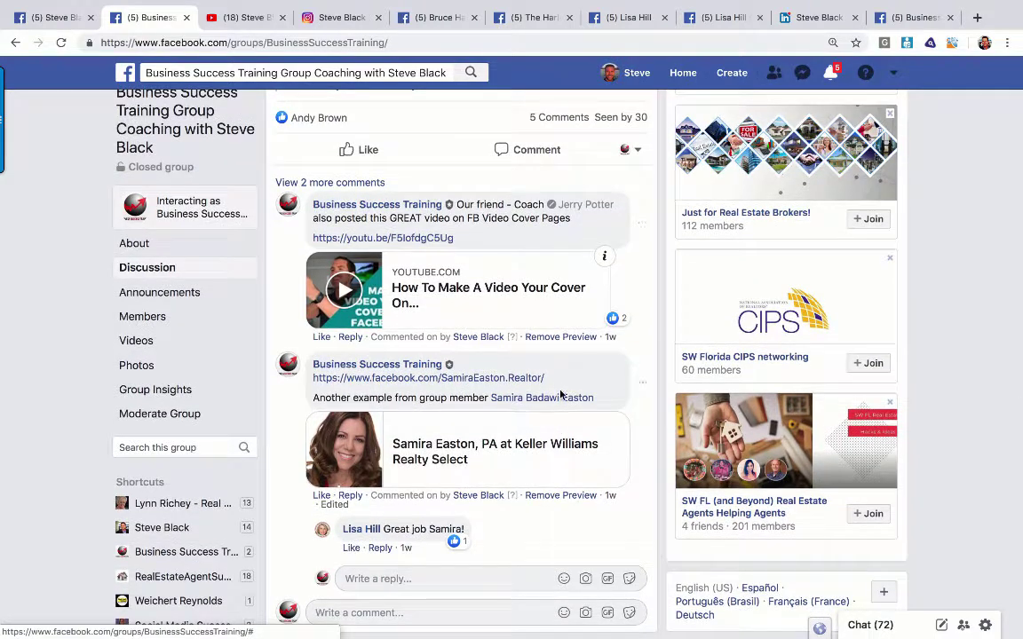
scroll(587, 373, up, 1)
scroll(618, 407, down, 1)
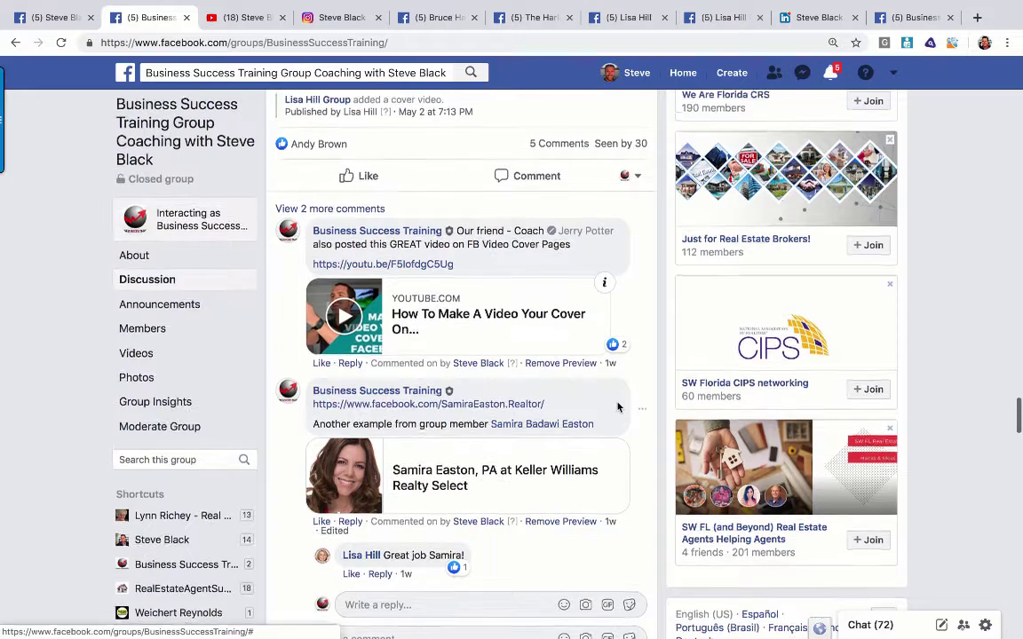
scroll(619, 407, up, 3)
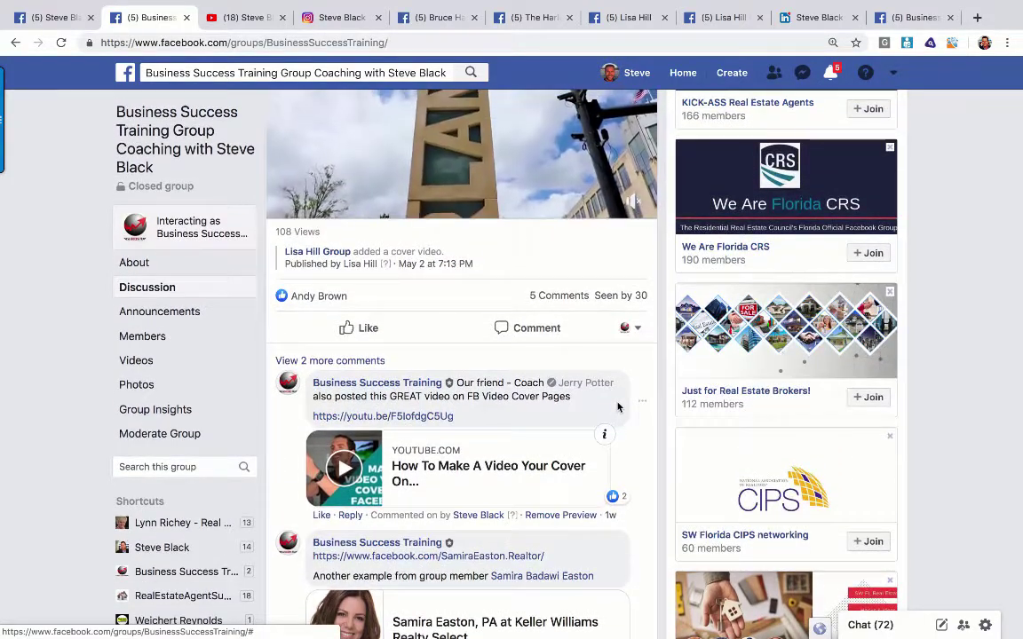
scroll(618, 407, up, 6)
scroll(618, 406, up, 10)
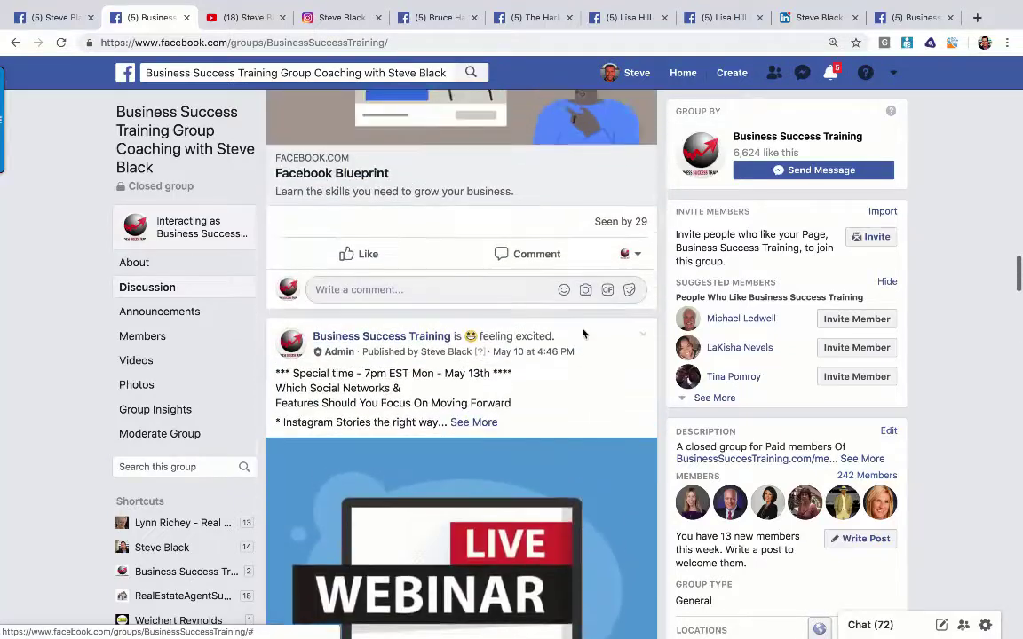
scroll(522, 497, up, 2)
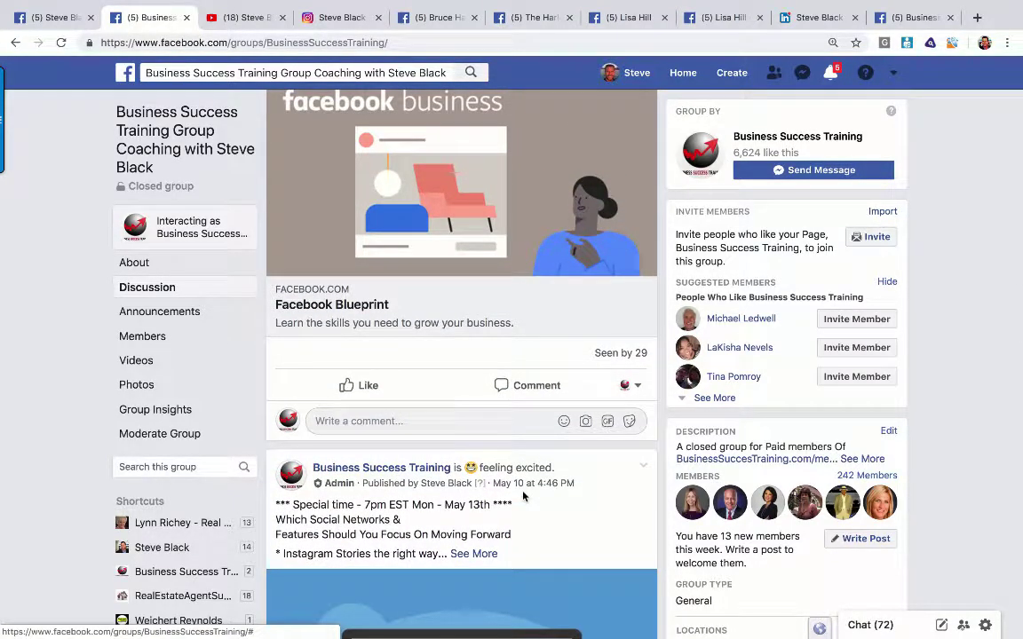
- Play the PowerPoint slideshow from the current slide and advance to the final Q & A slide
mouse_move(480, 626)
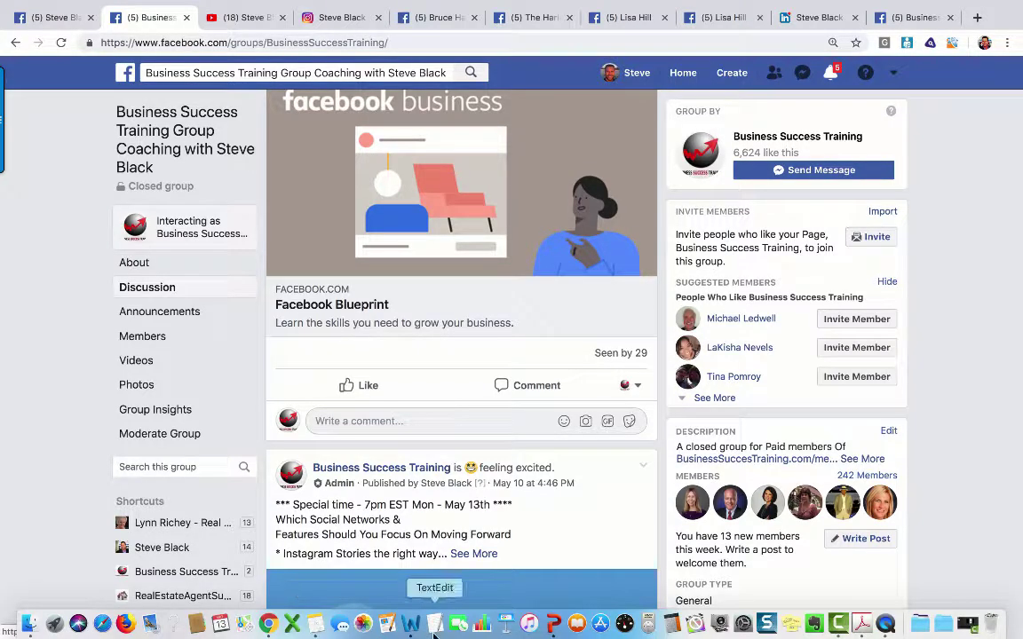
click(552, 624)
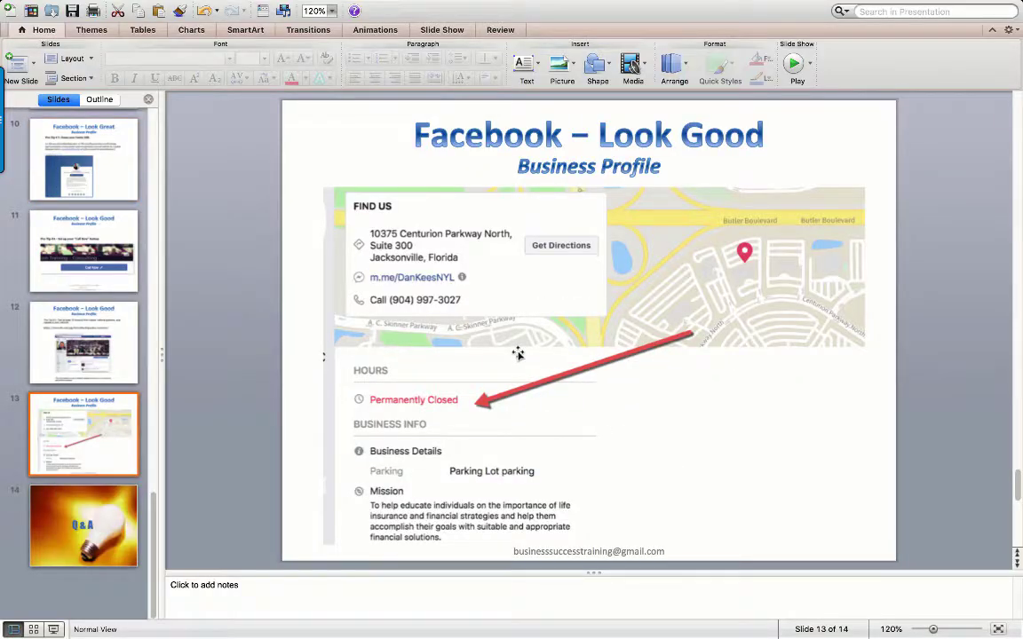
click(401, 8)
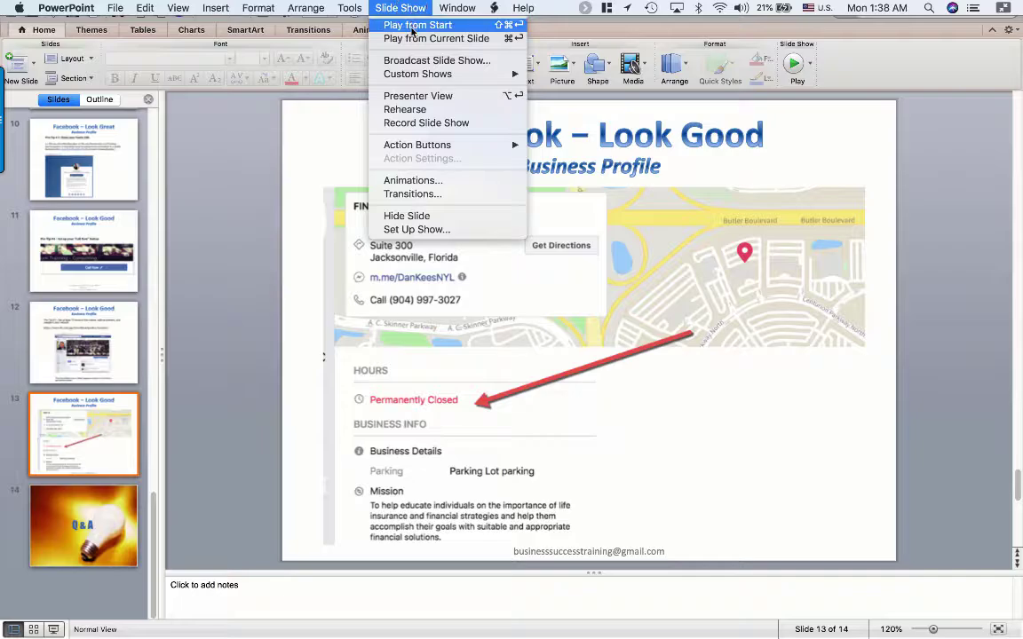
click(413, 39)
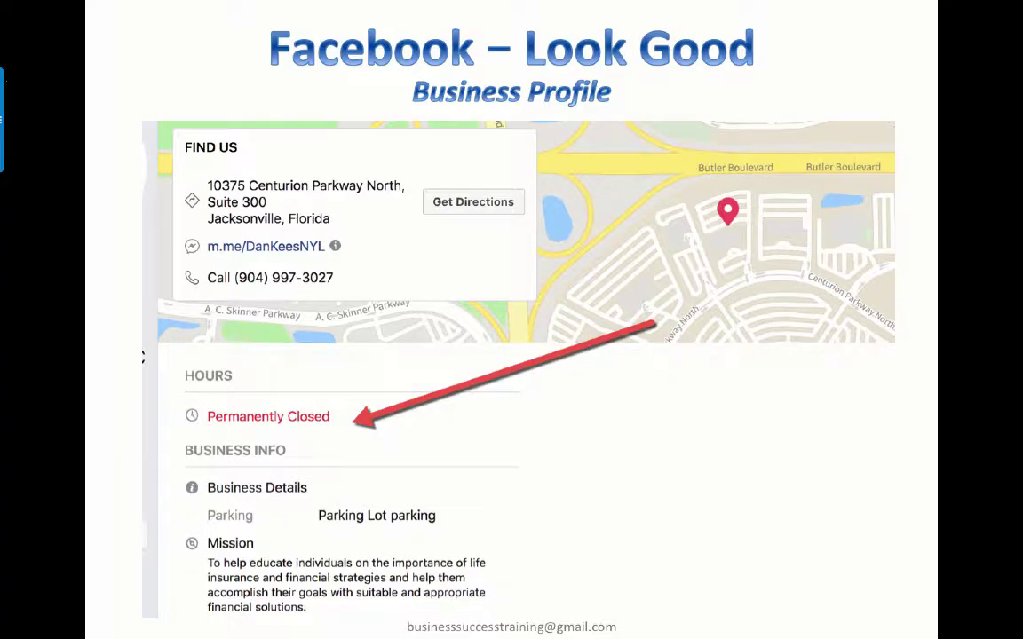
key(Right)
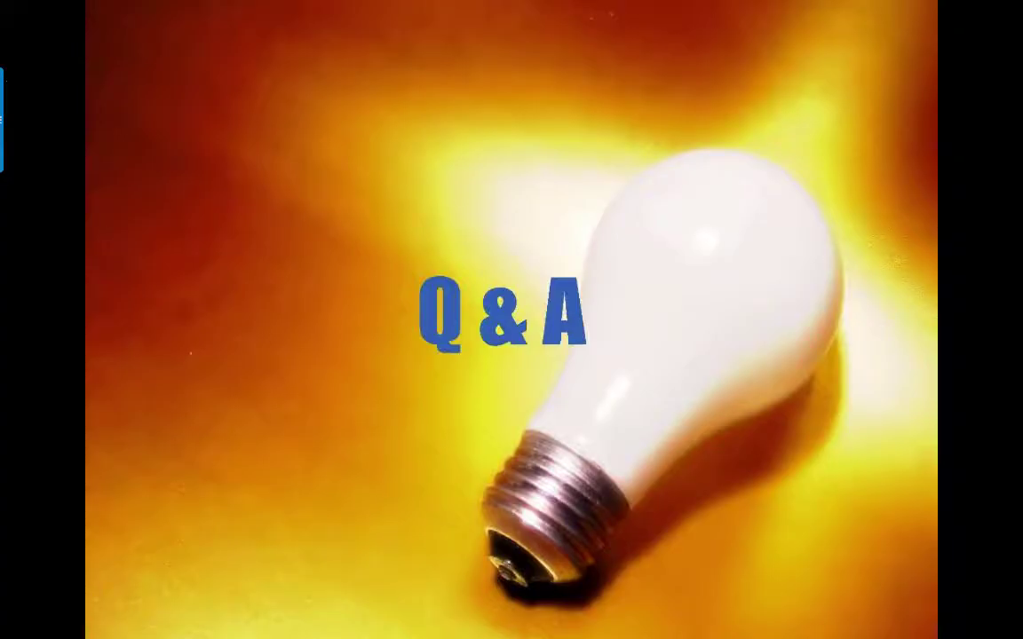
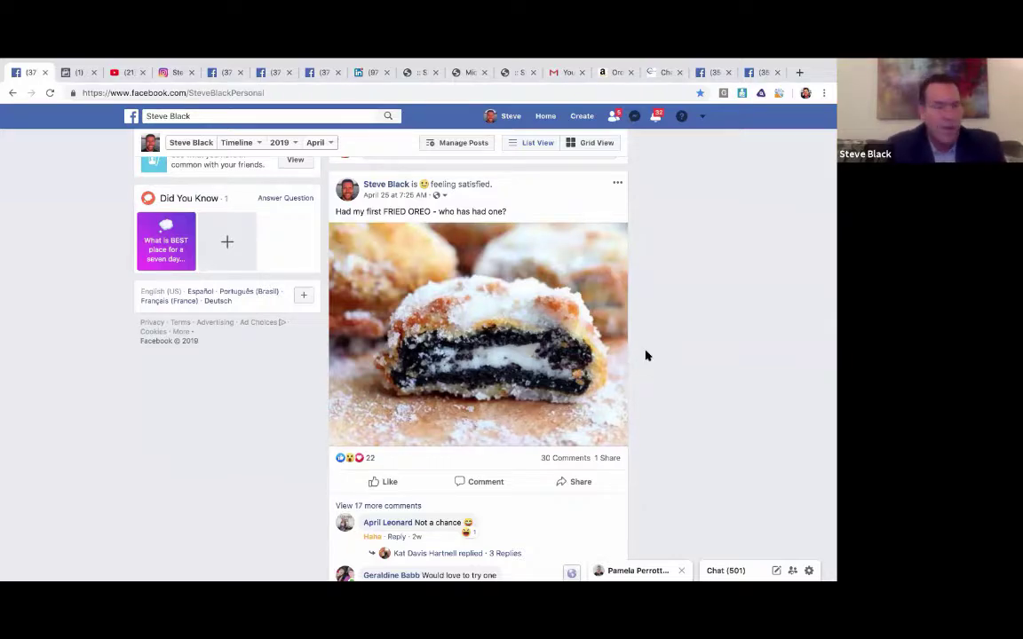
- Scroll up the timeline until the cover photo, post composer and May 9 post show
scroll(593, 349, up, 1)
scroll(580, 196, up, 3)
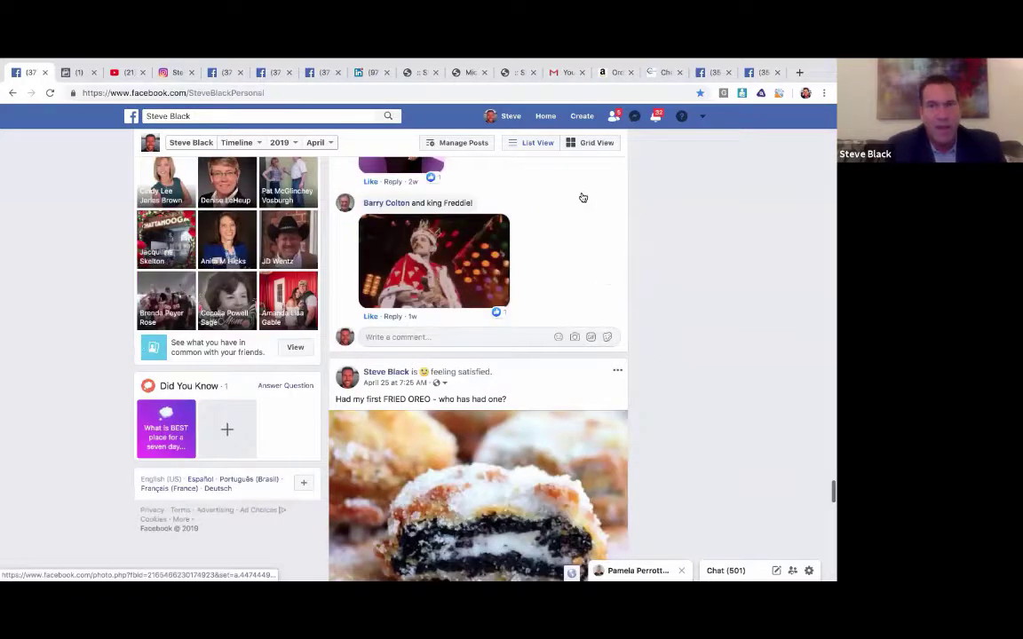
scroll(470, 197, up, 10)
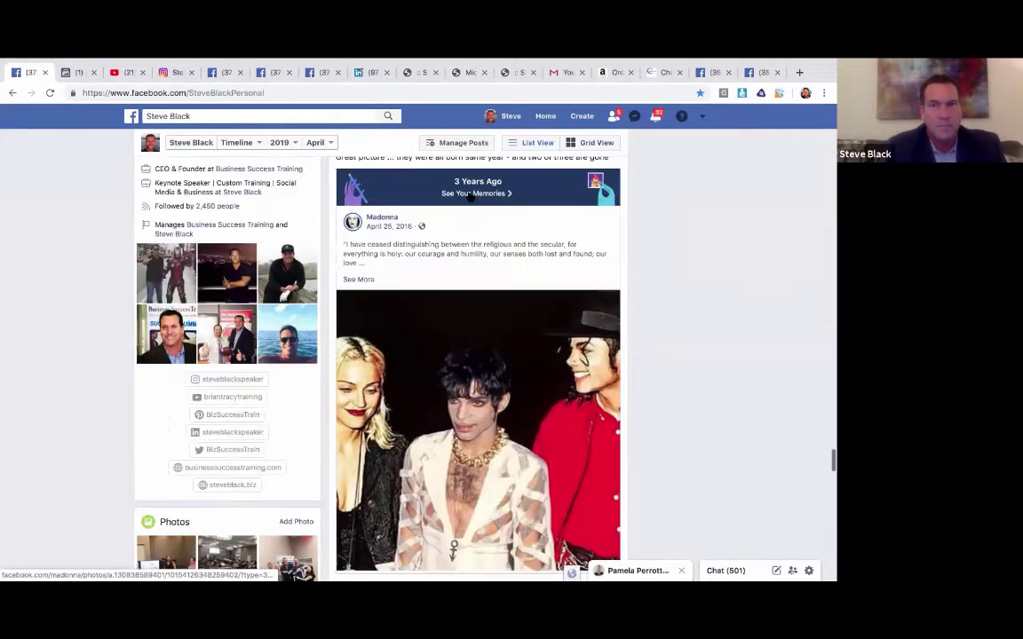
scroll(468, 196, up, 15)
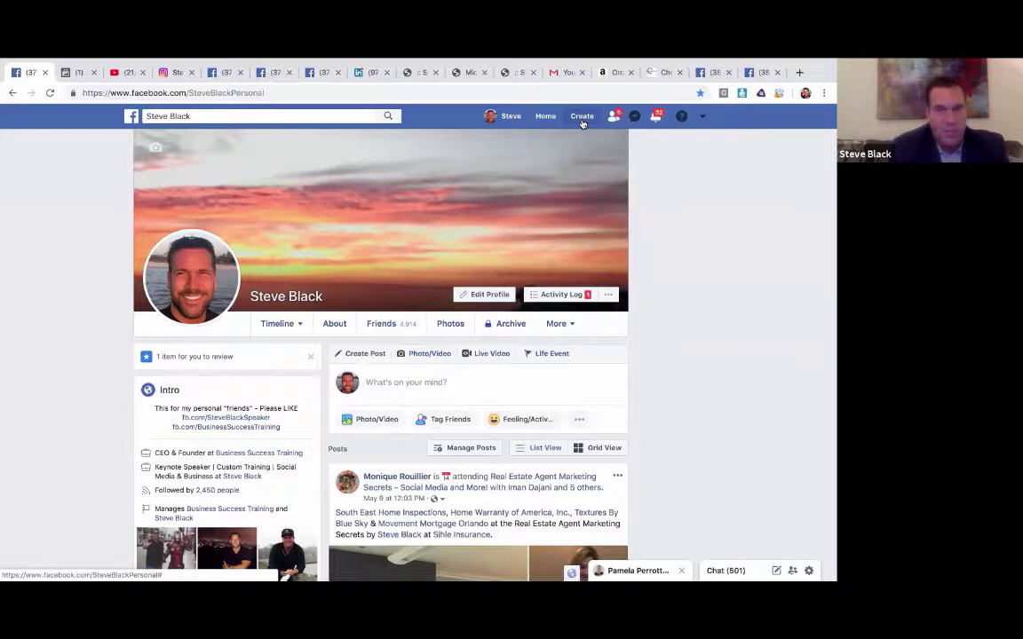
- Choose Create > Ad from the top bar to start a new Ads Manager campaign
click(582, 119)
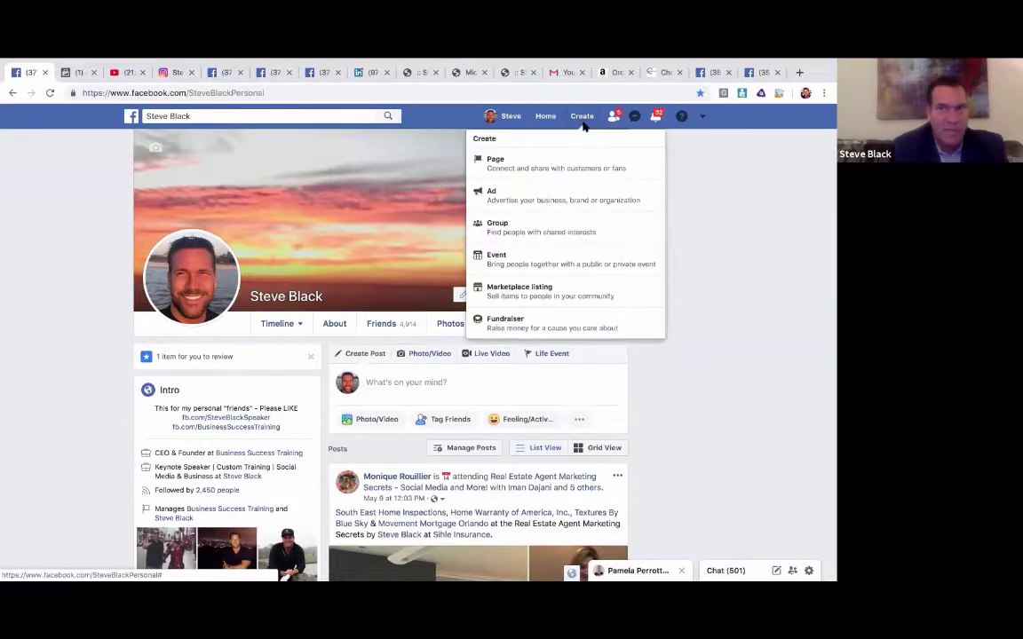
click(562, 200)
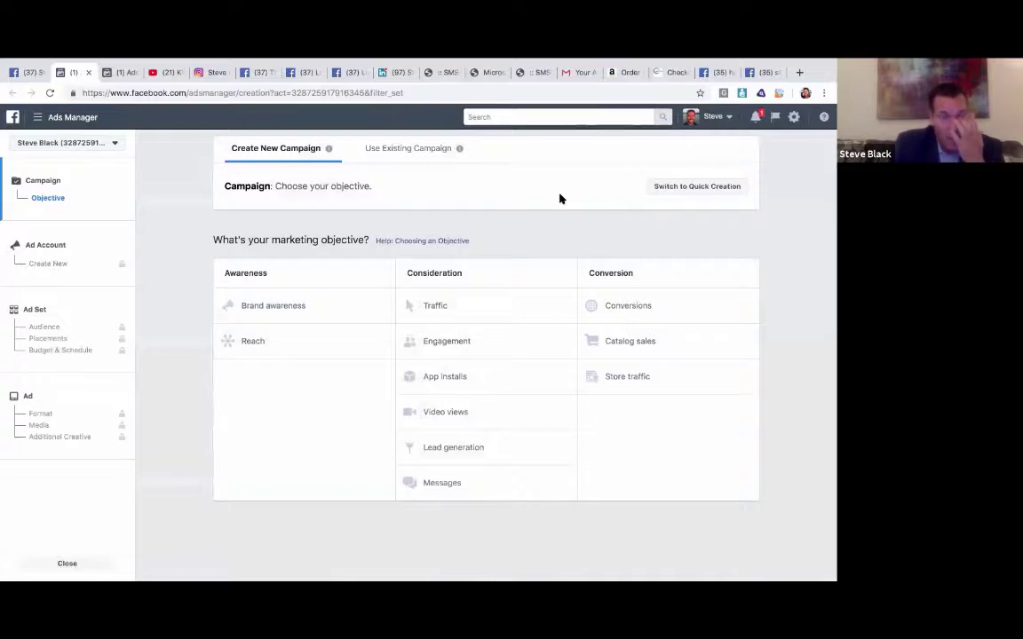
- Under The Productivity People account, pick an Engagement objective for Page likes and continue
click(69, 143)
click(72, 261)
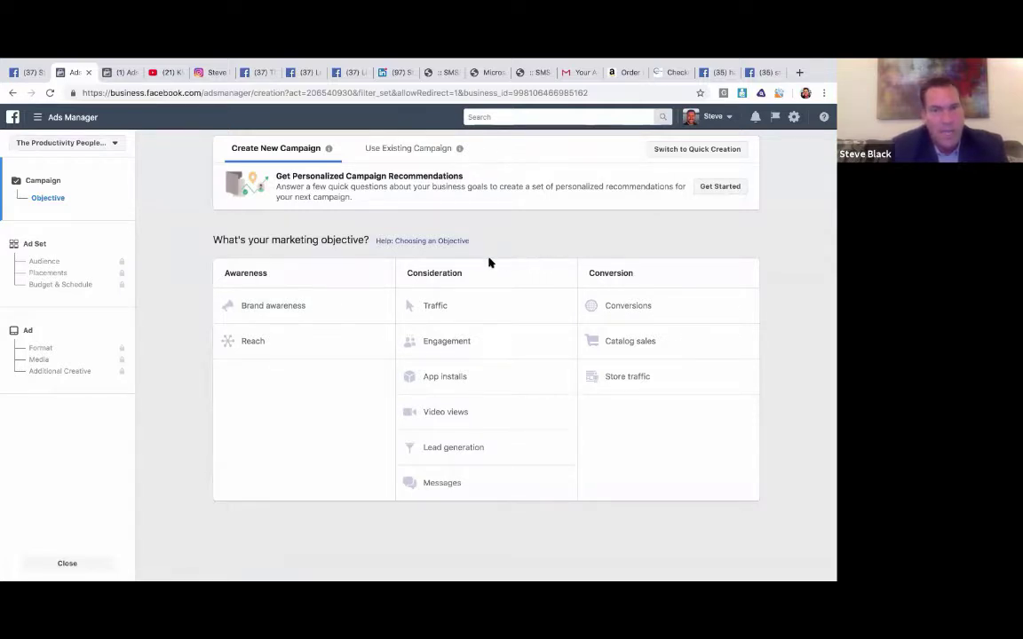
click(446, 351)
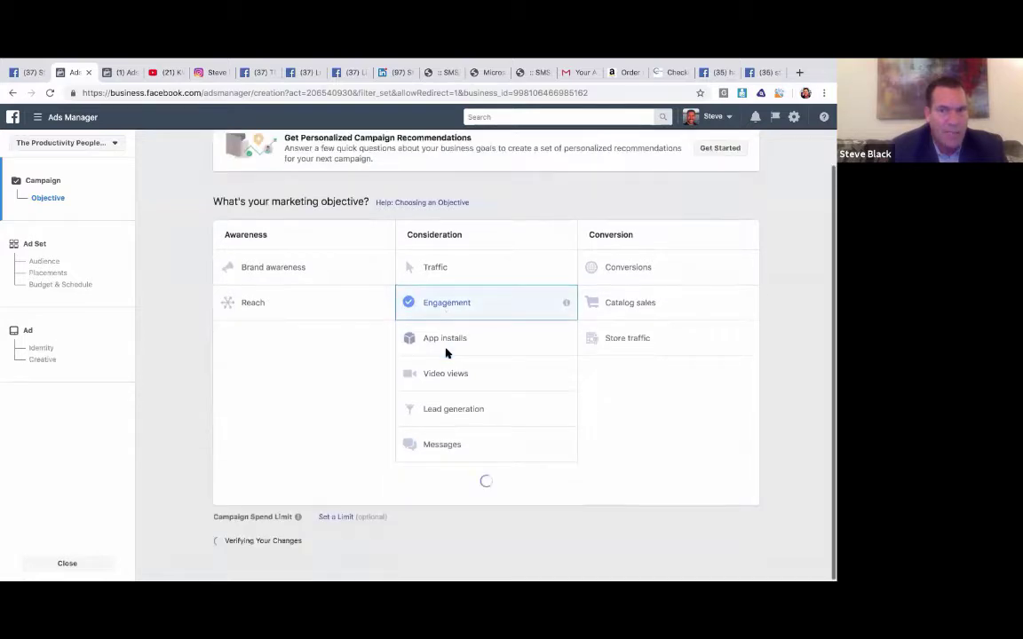
scroll(536, 423, down, 3)
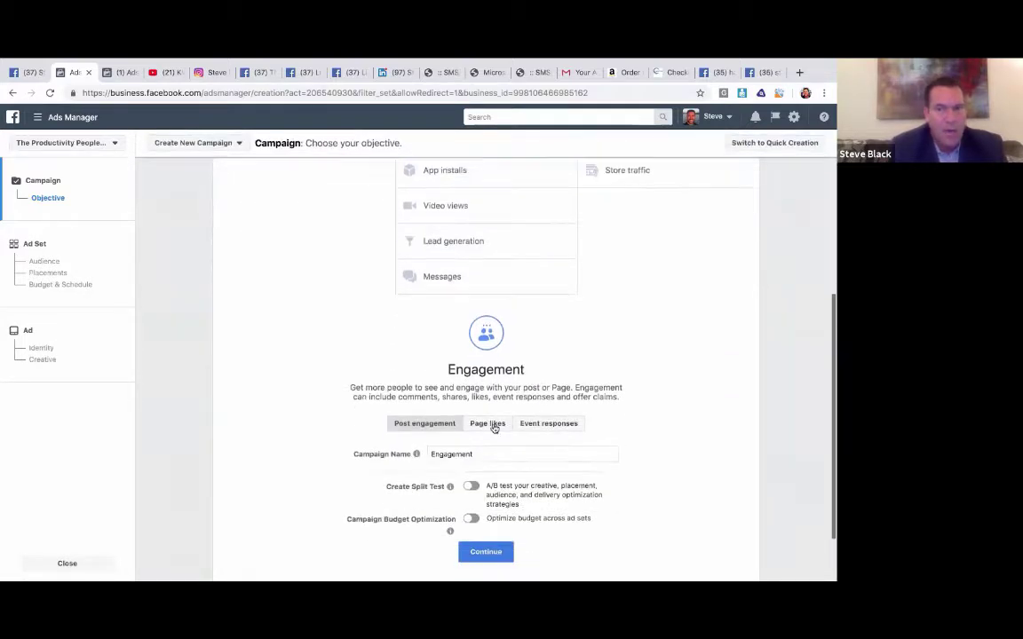
click(484, 426)
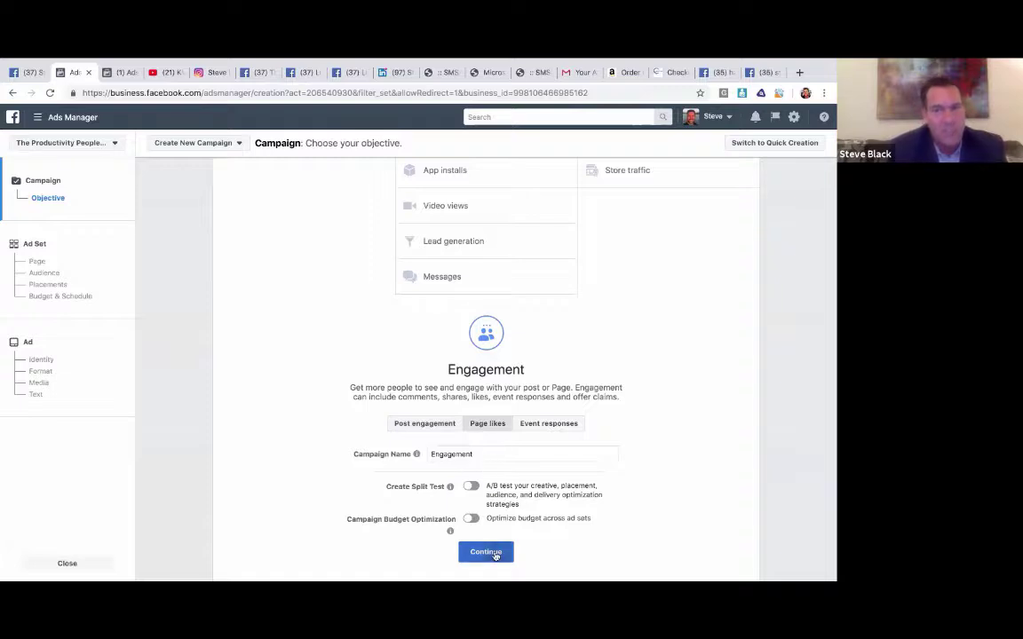
click(489, 553)
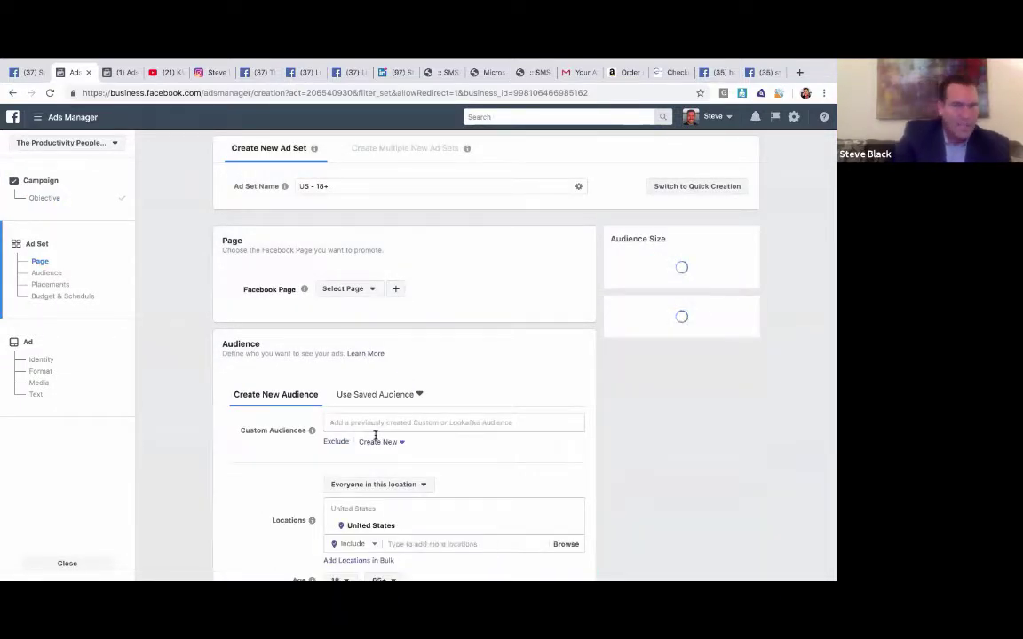
- Promote the presenter's own page listed under Business Success Training
click(347, 291)
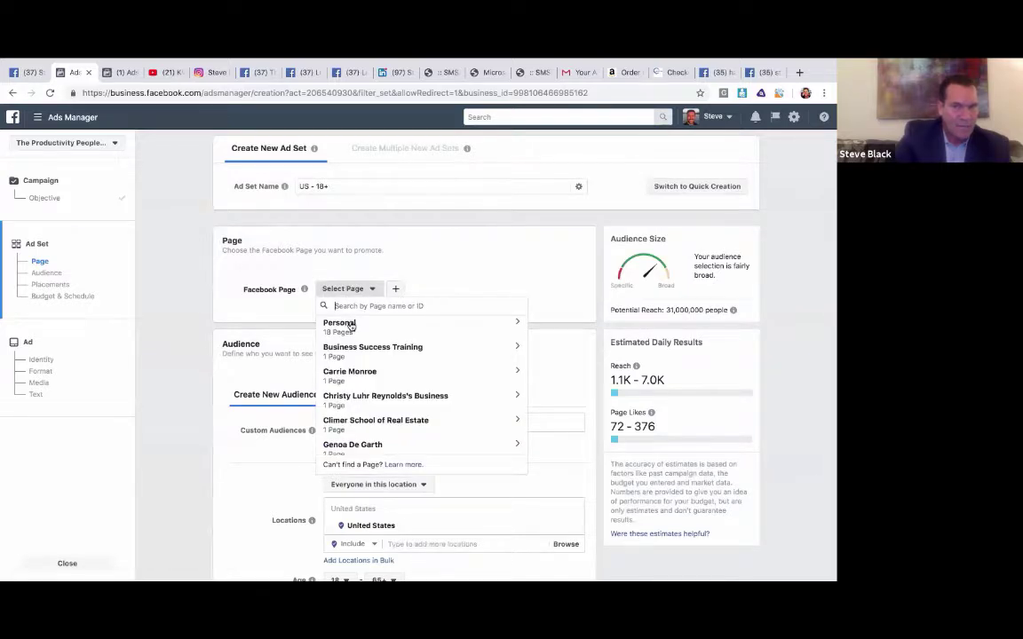
click(360, 348)
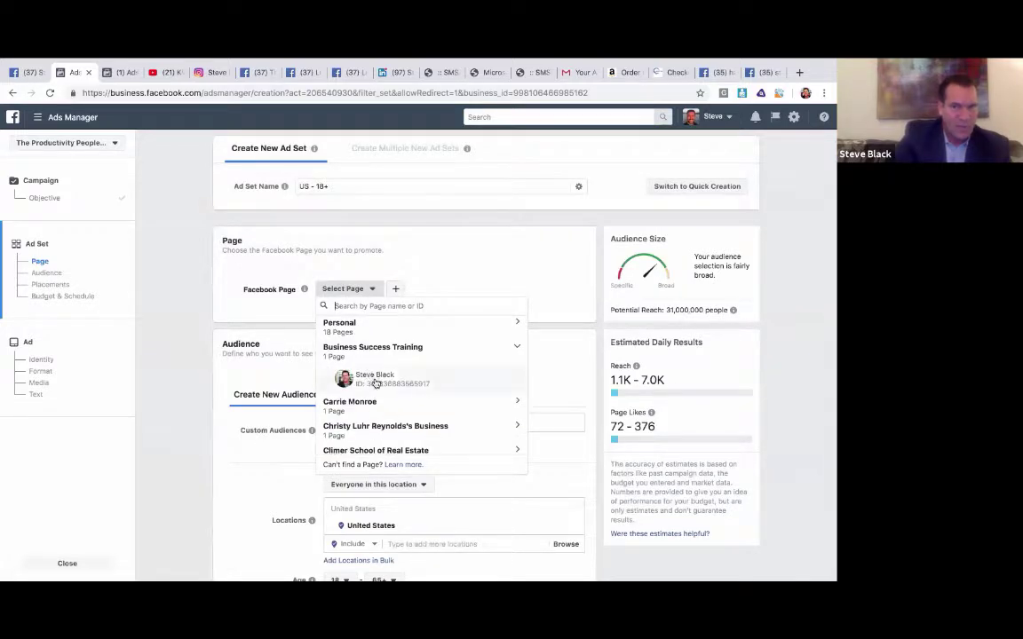
click(375, 380)
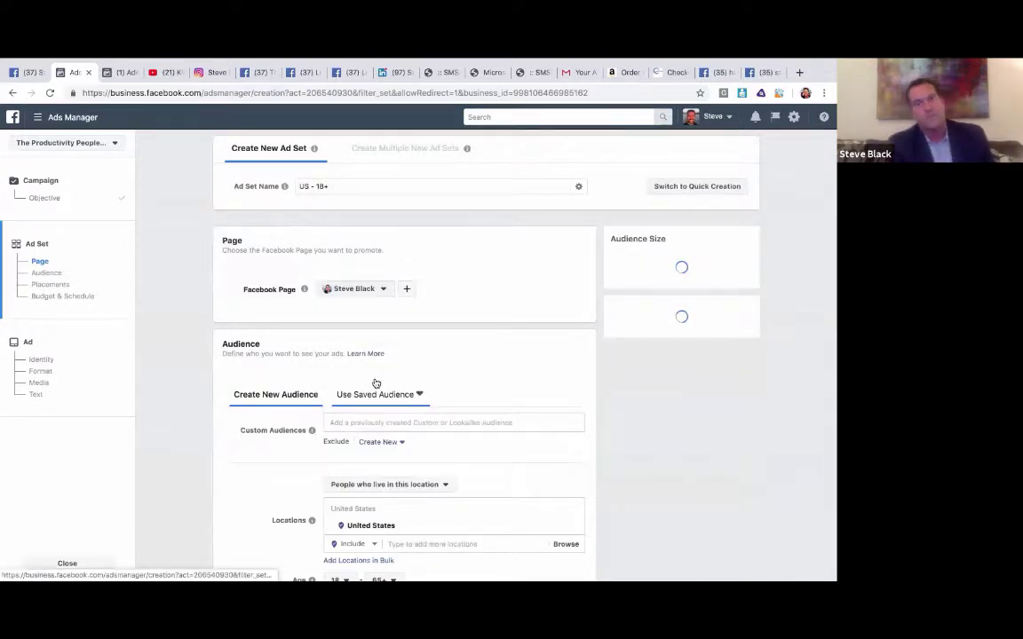
- Start a new Custom Audience from the Custom Audiences Create New menu
scroll(376, 384, down, 3)
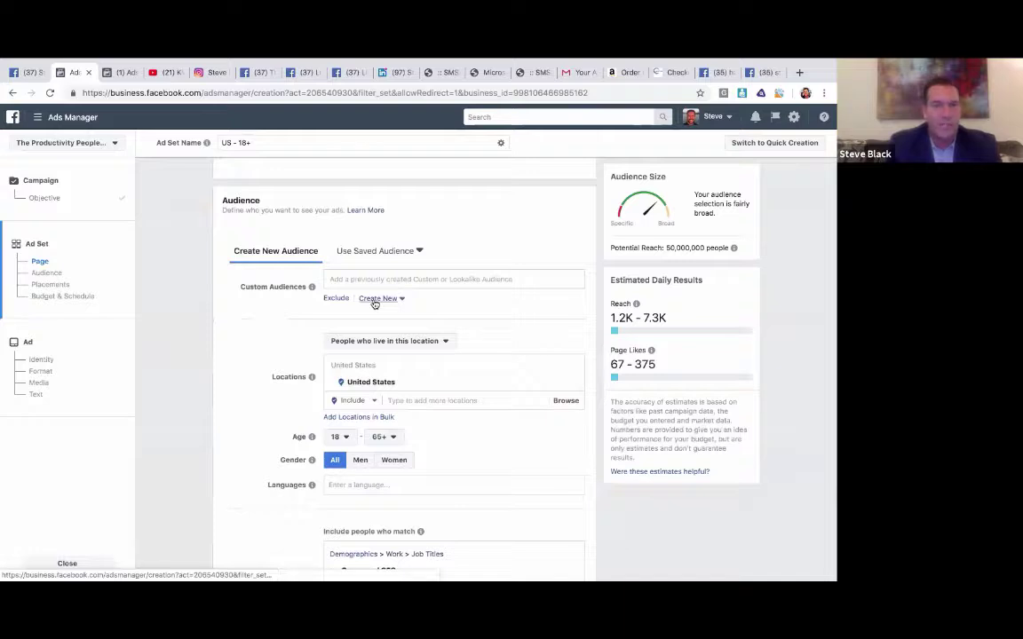
click(375, 299)
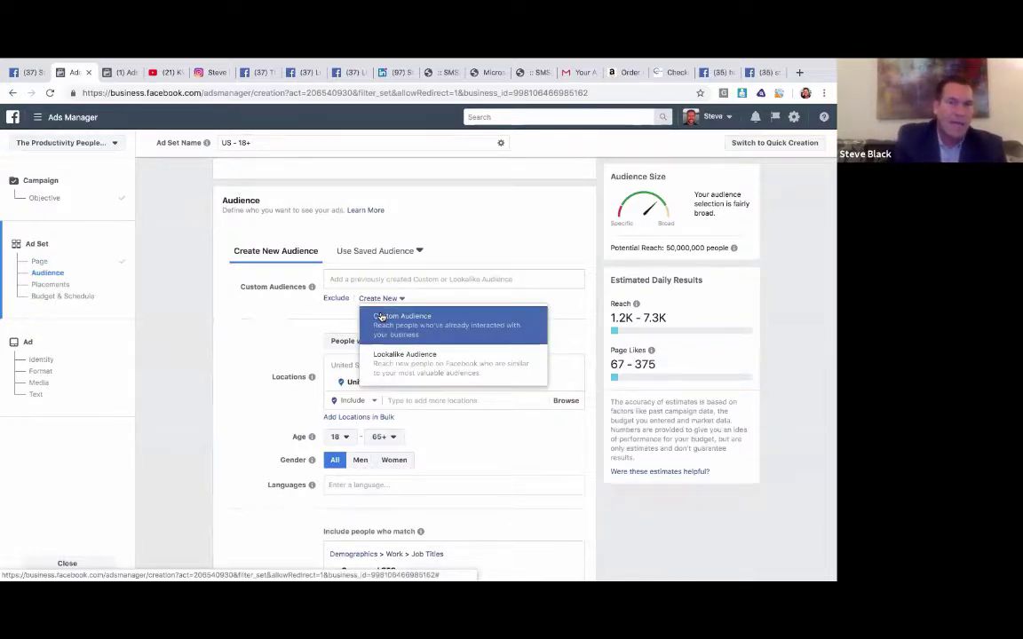
click(380, 317)
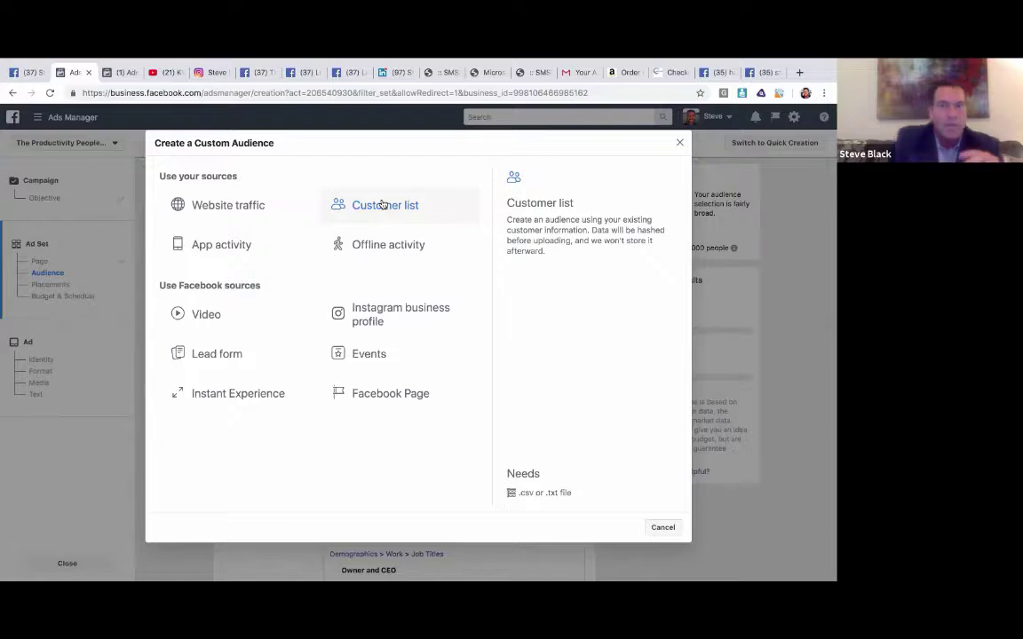
- Close the custom audience dialog and review the previously created saved audiences
click(678, 143)
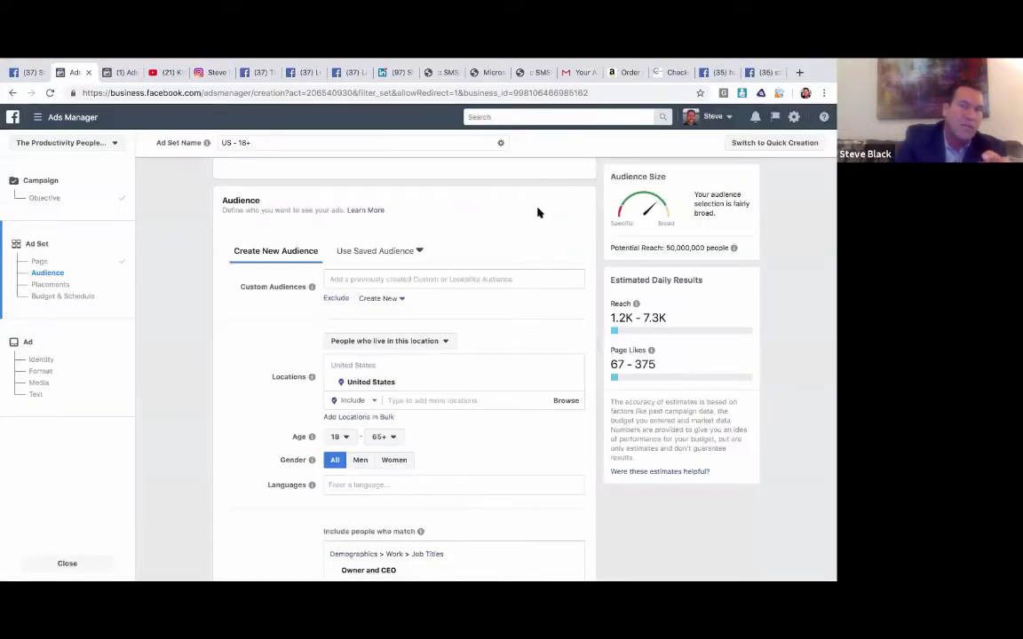
click(455, 281)
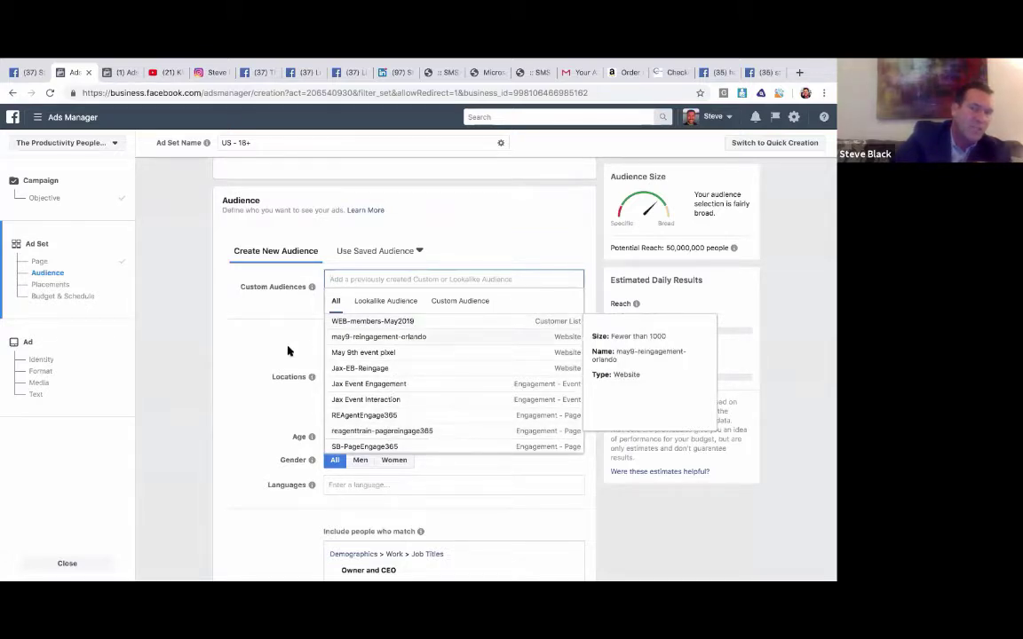
click(400, 300)
- Reopen Custom Audience creation, pick the video viewers source, then close the dialog
click(383, 300)
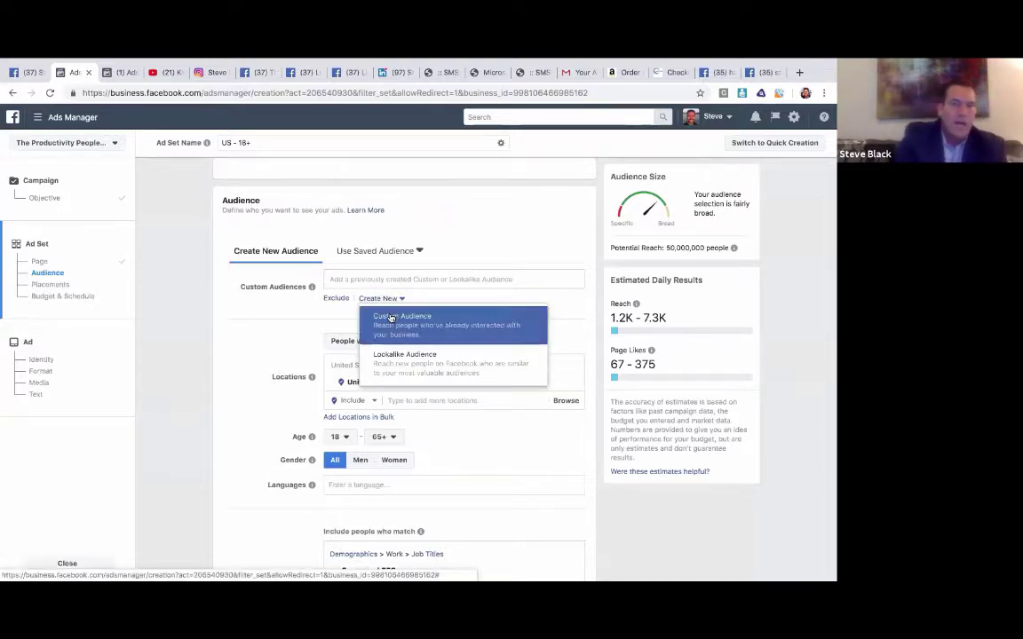
click(392, 319)
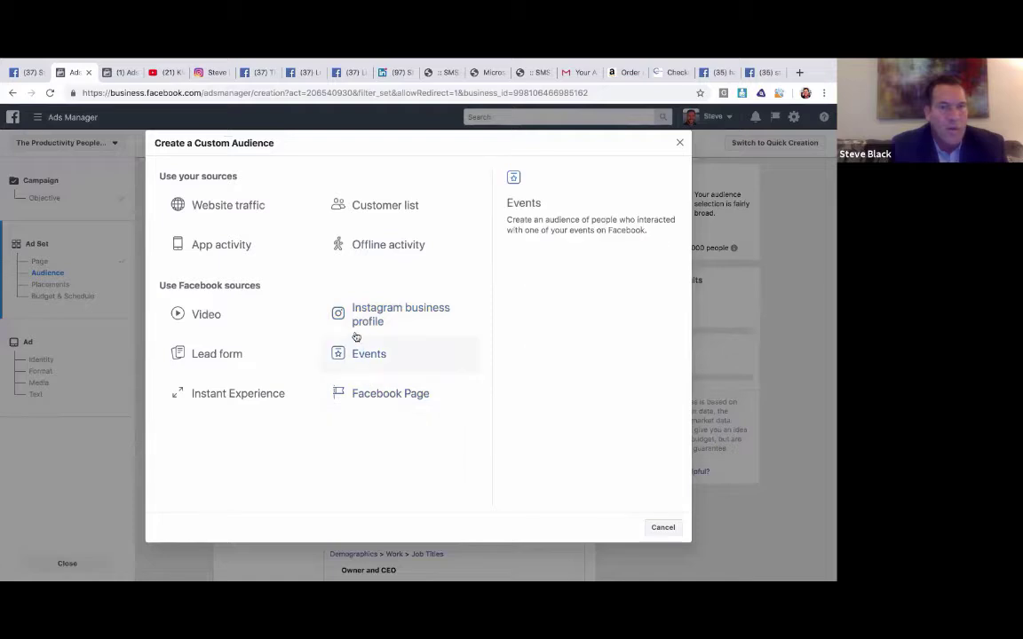
click(234, 322)
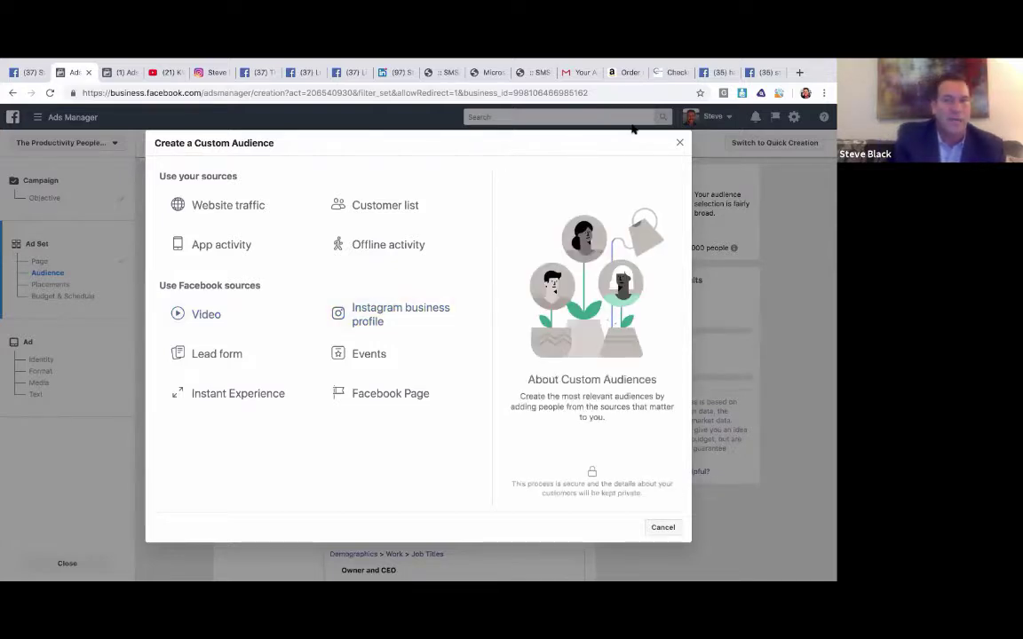
click(679, 142)
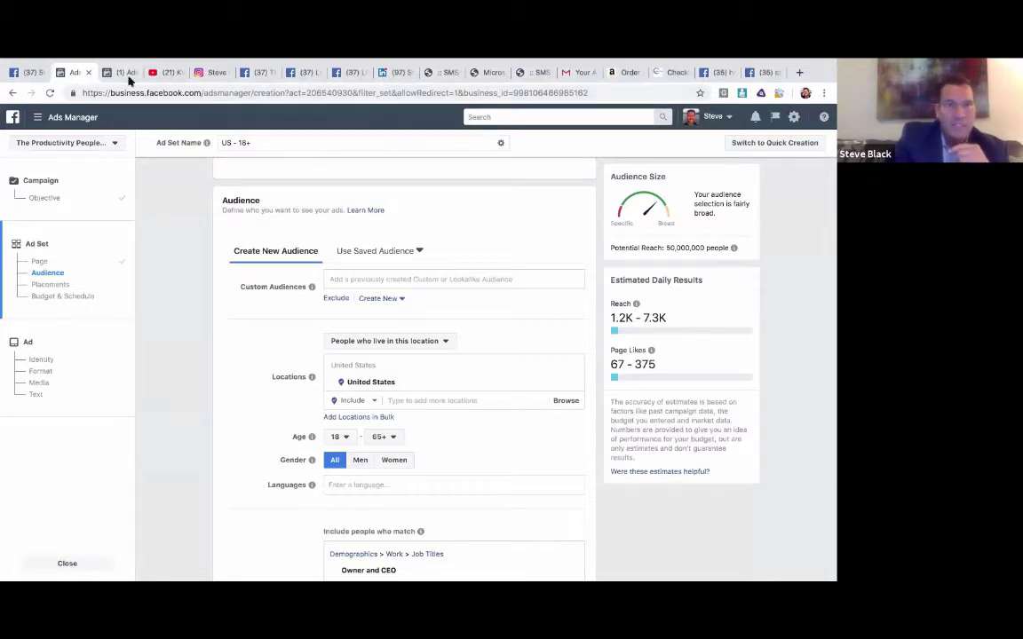
- Back on the Facebook tab, search 'gre' and open the Great Orlando Houses page
click(45, 78)
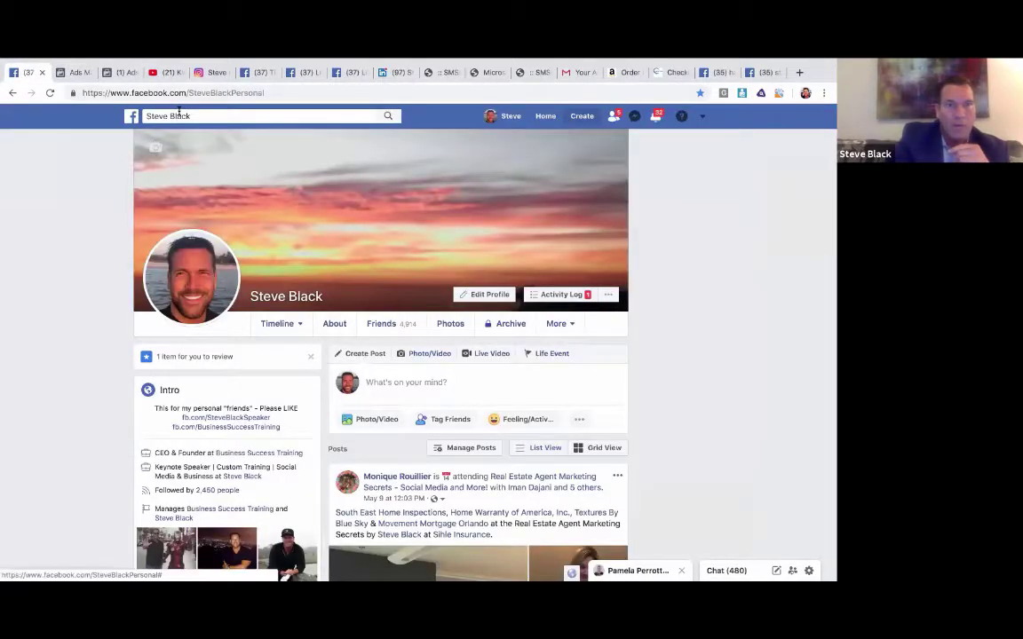
click(179, 114)
text(gre)
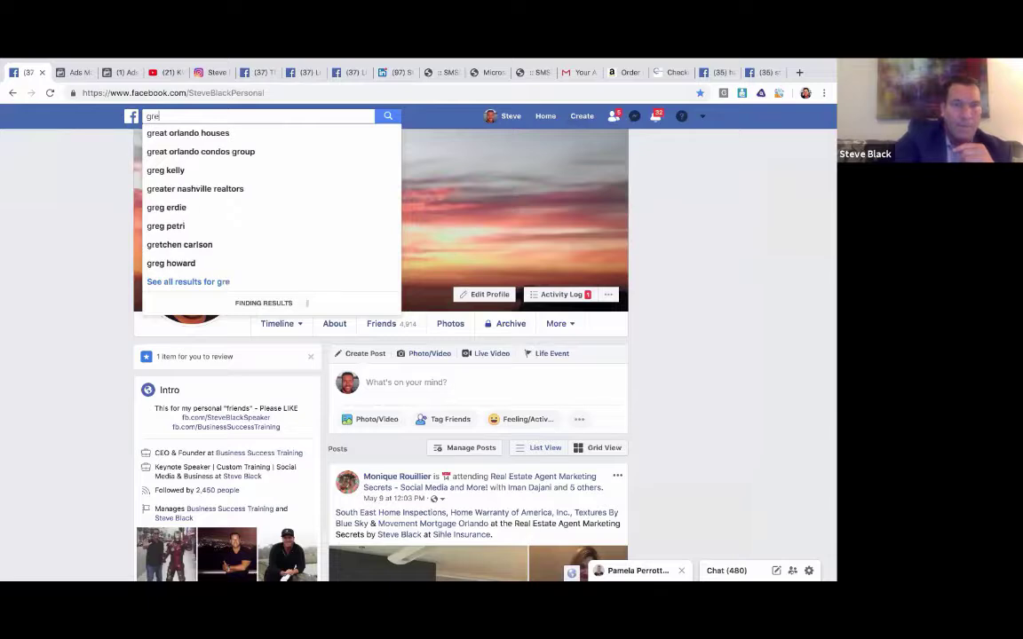
click(174, 133)
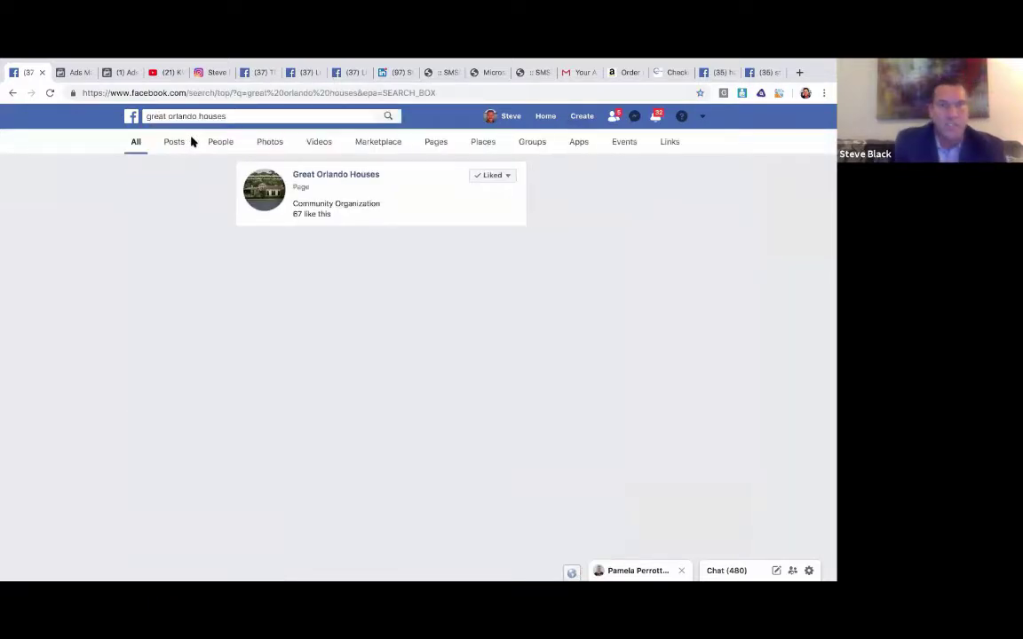
click(330, 175)
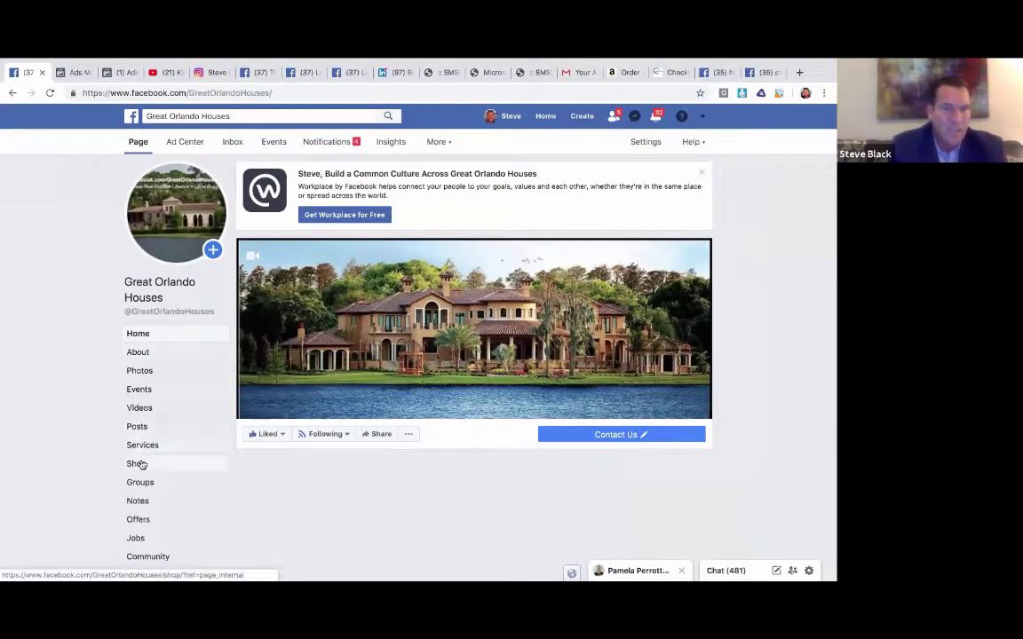
- Open the past Well Priced Winter Park House event from the page's Events
click(139, 392)
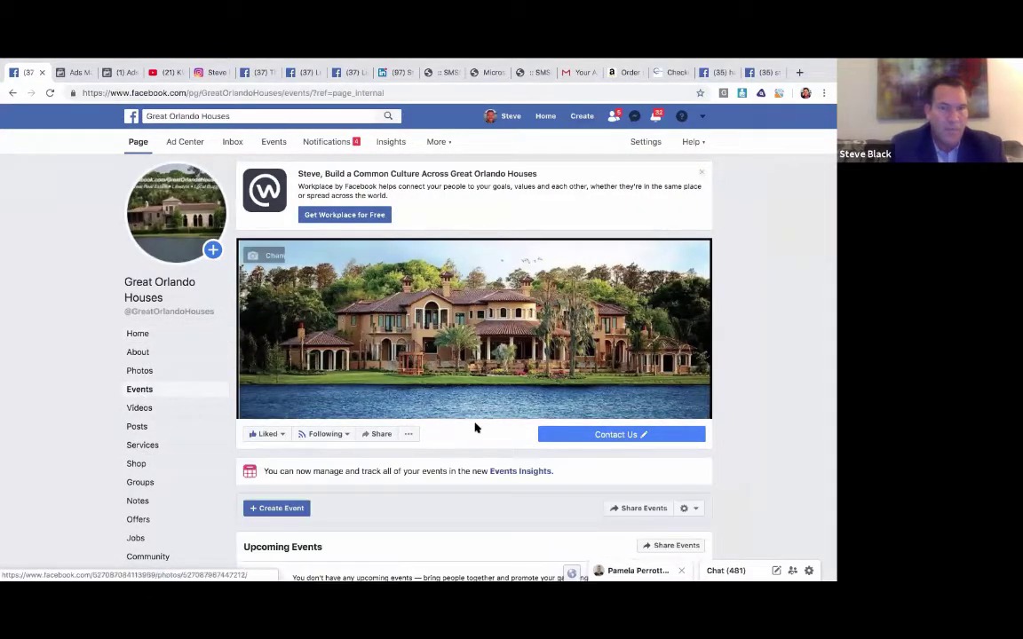
scroll(539, 429, down, 2)
scroll(538, 429, down, 3)
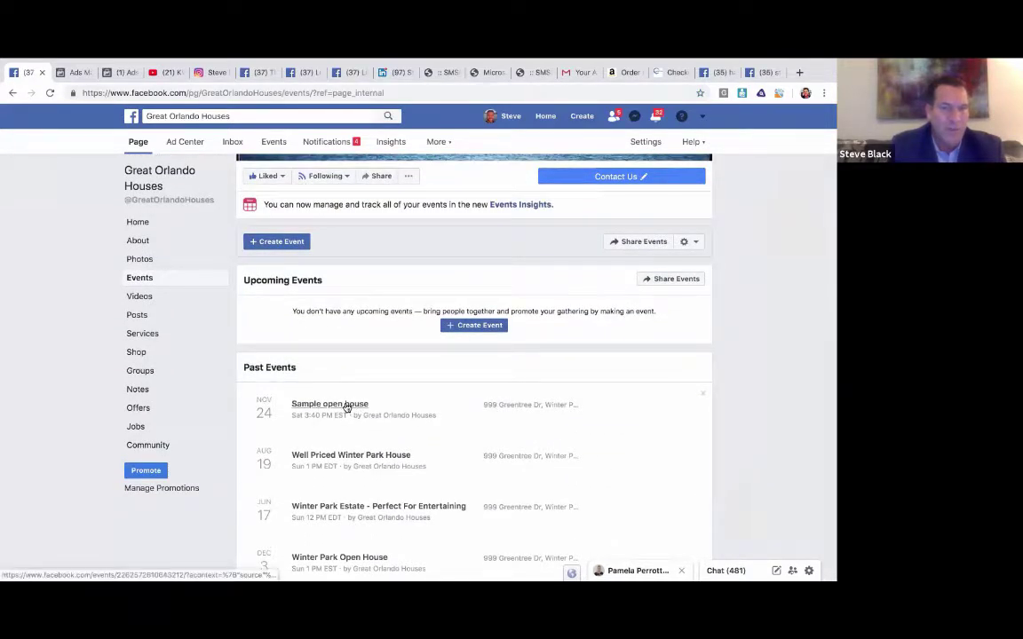
mouse_move(349, 407)
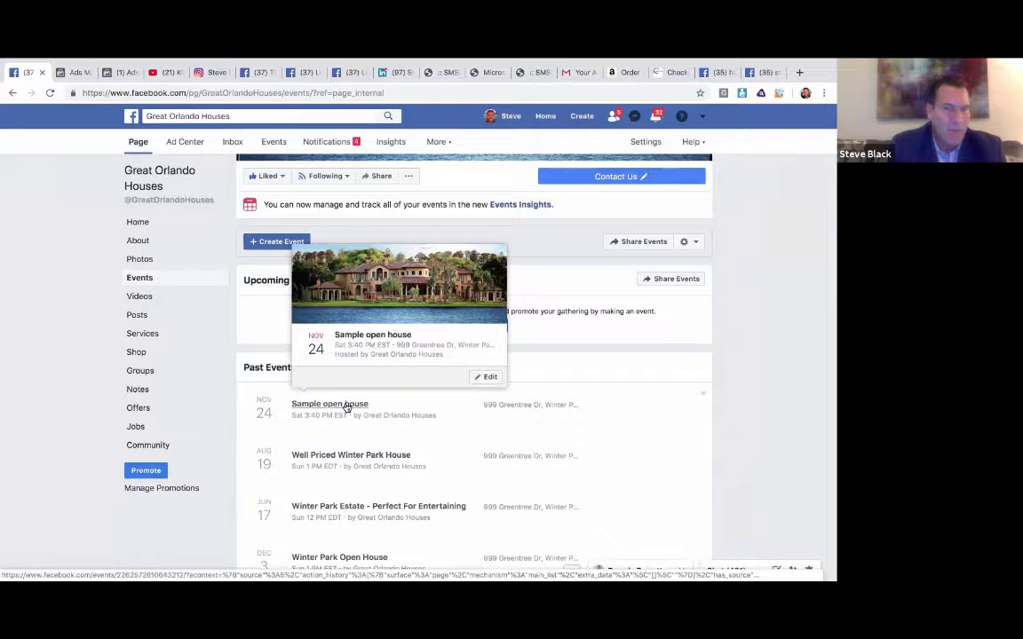
click(342, 458)
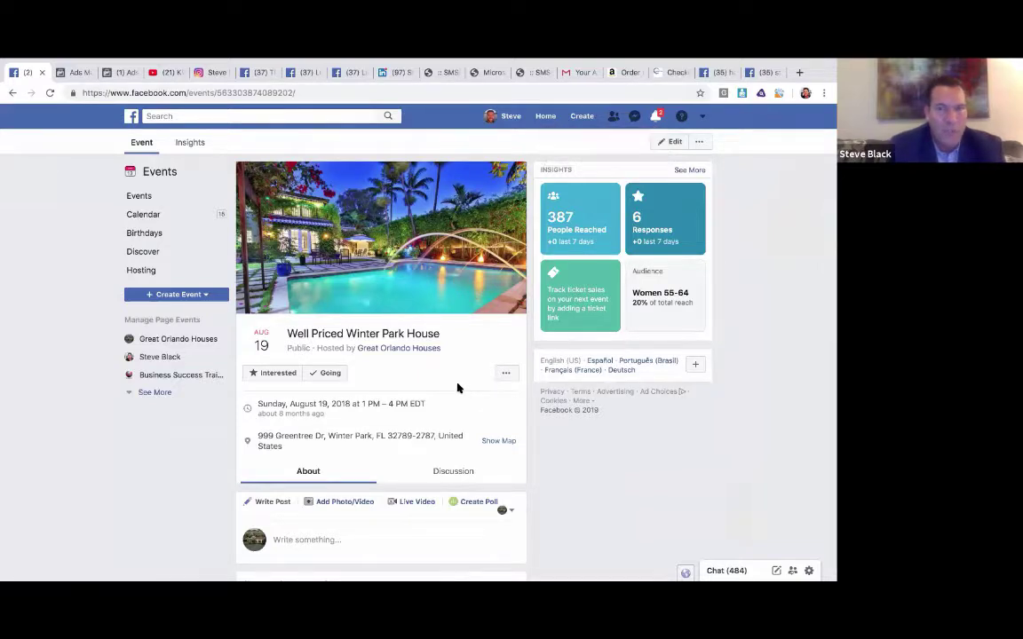
- Duplicate the event with its start date changed to May 19 and create it
click(703, 142)
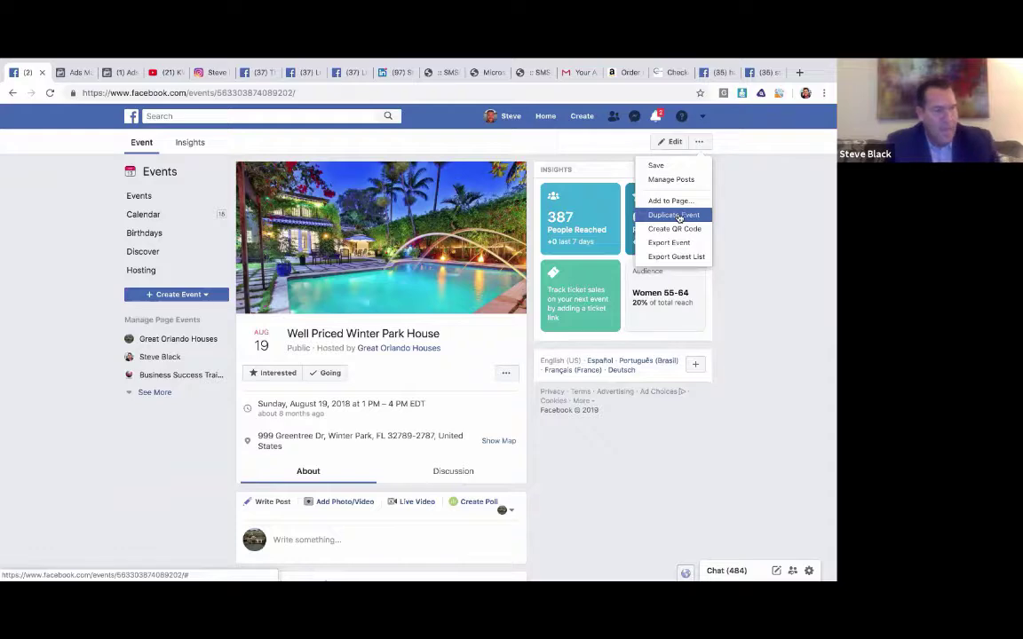
click(680, 216)
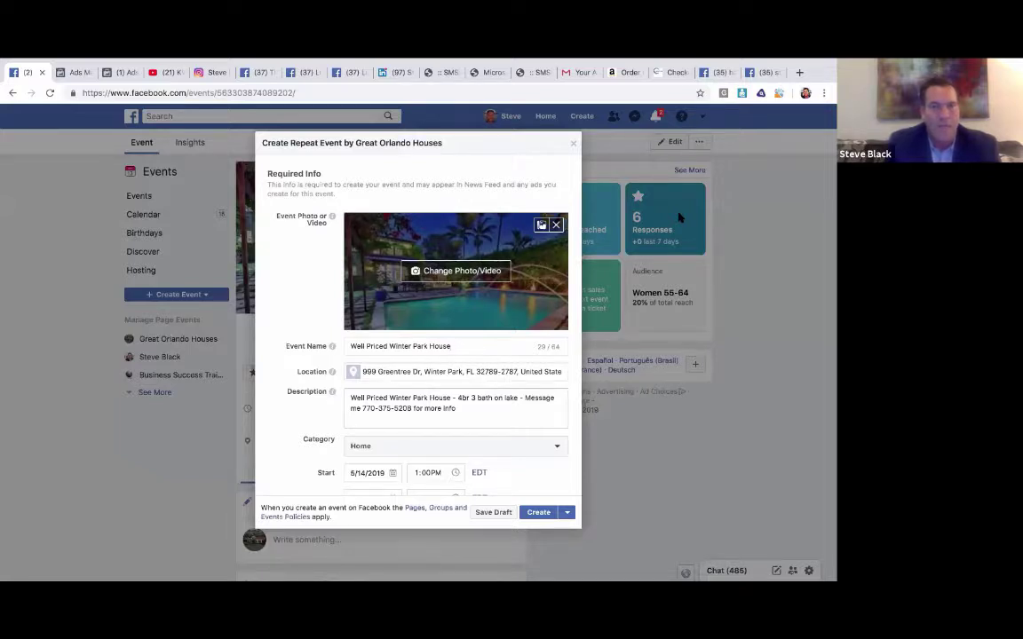
click(373, 474)
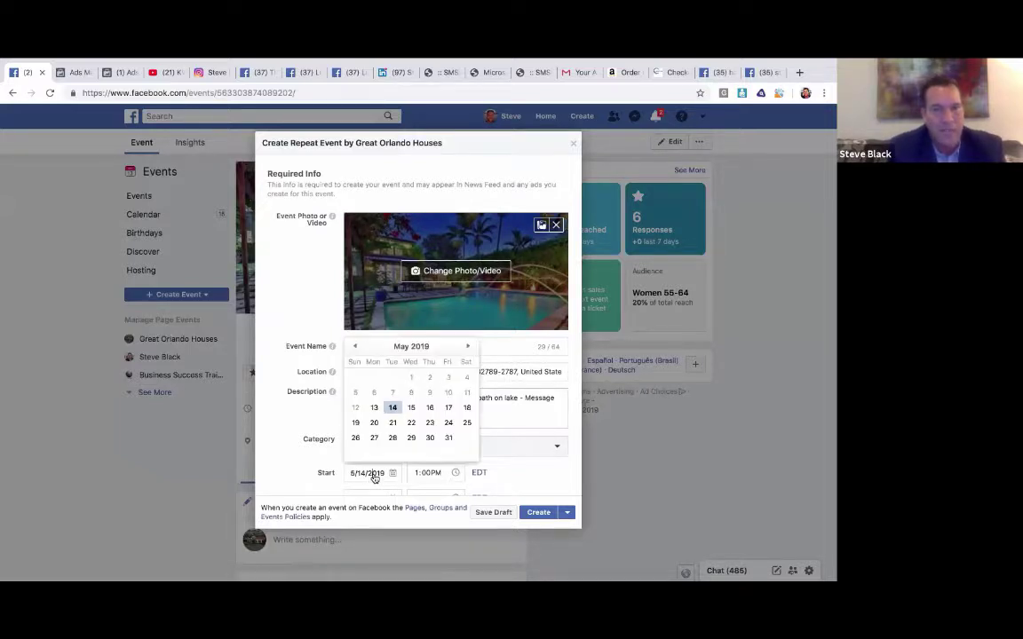
click(356, 424)
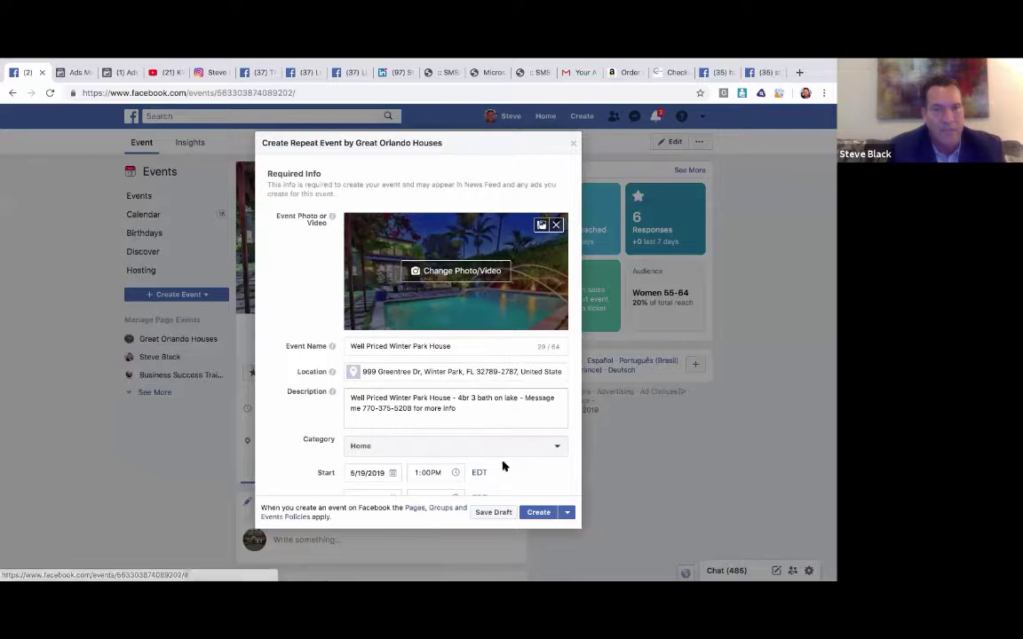
scroll(515, 461, down, 1)
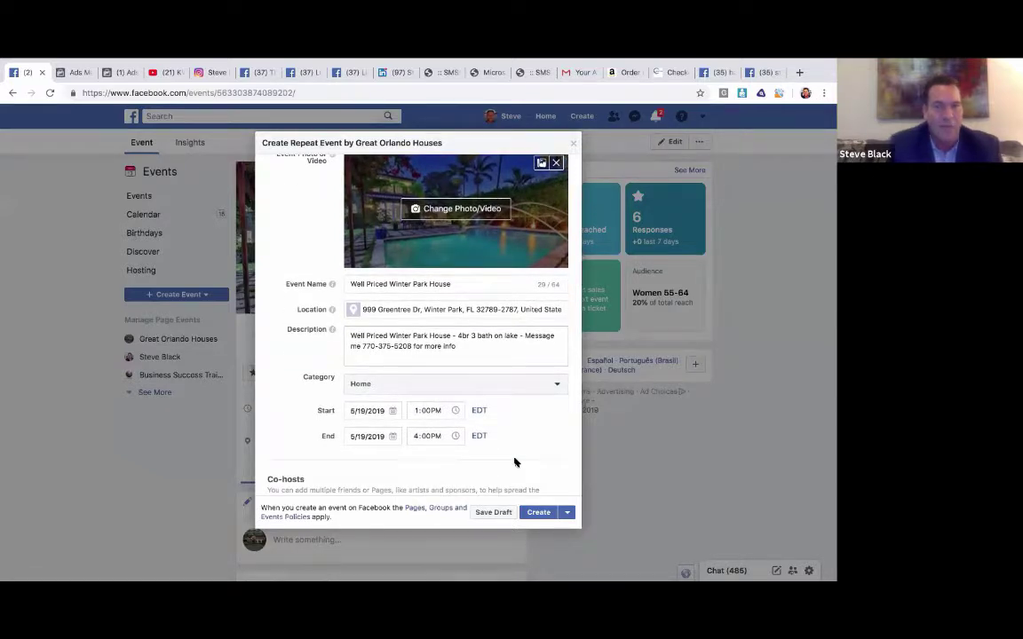
click(533, 513)
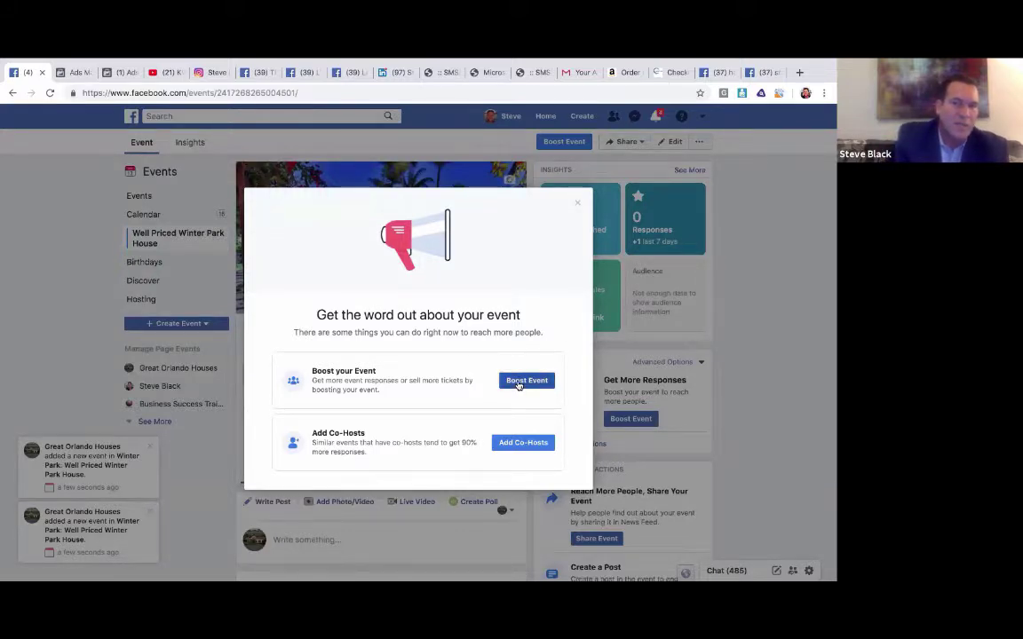
- Dismiss the promotion prompt and cancel the new May 19 event via its ... menu
click(575, 205)
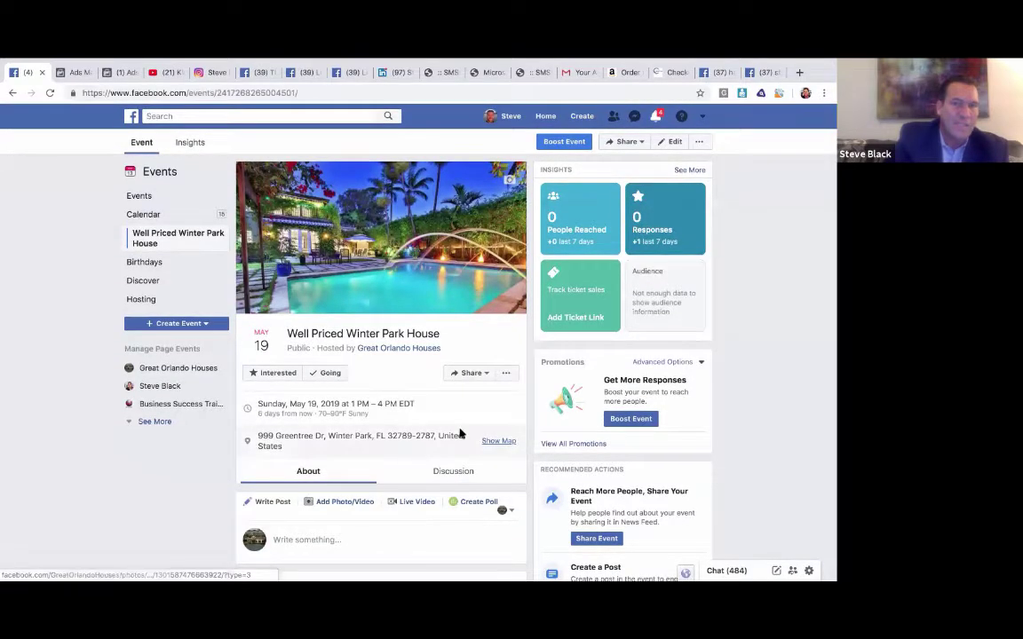
click(509, 374)
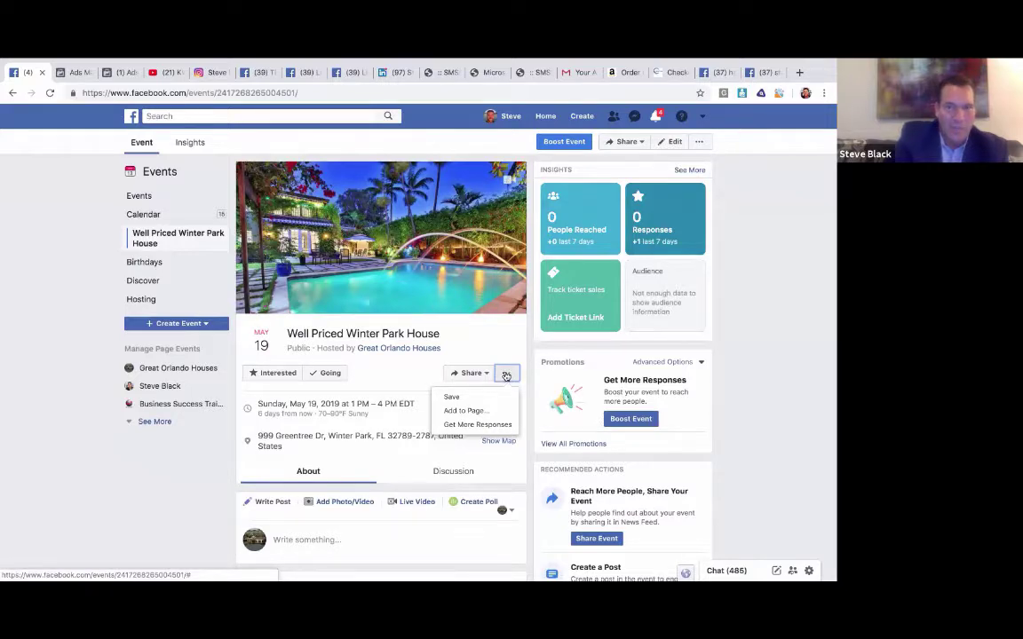
click(506, 374)
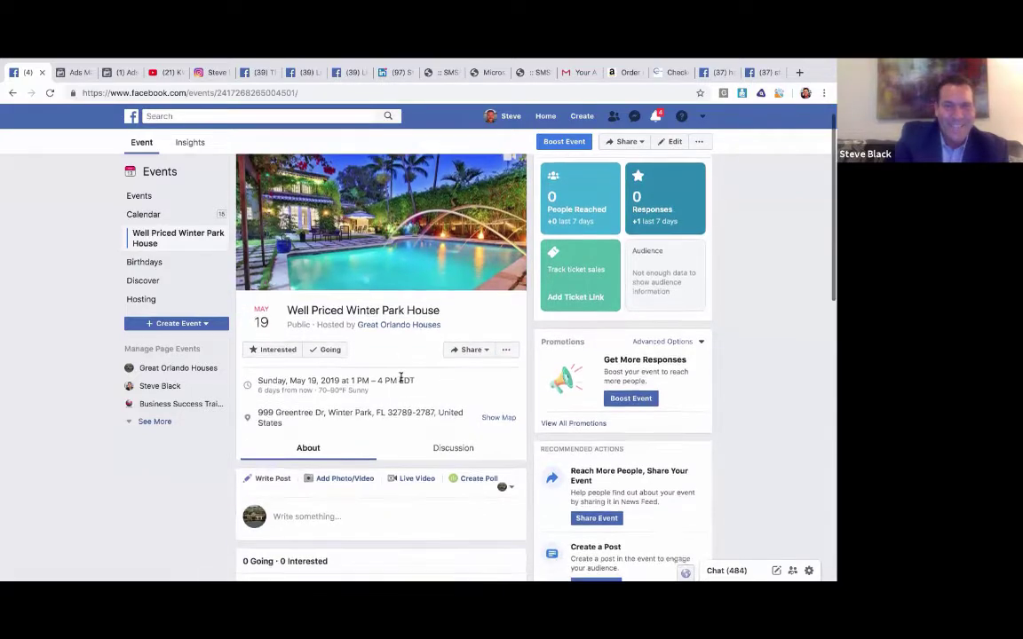
click(696, 142)
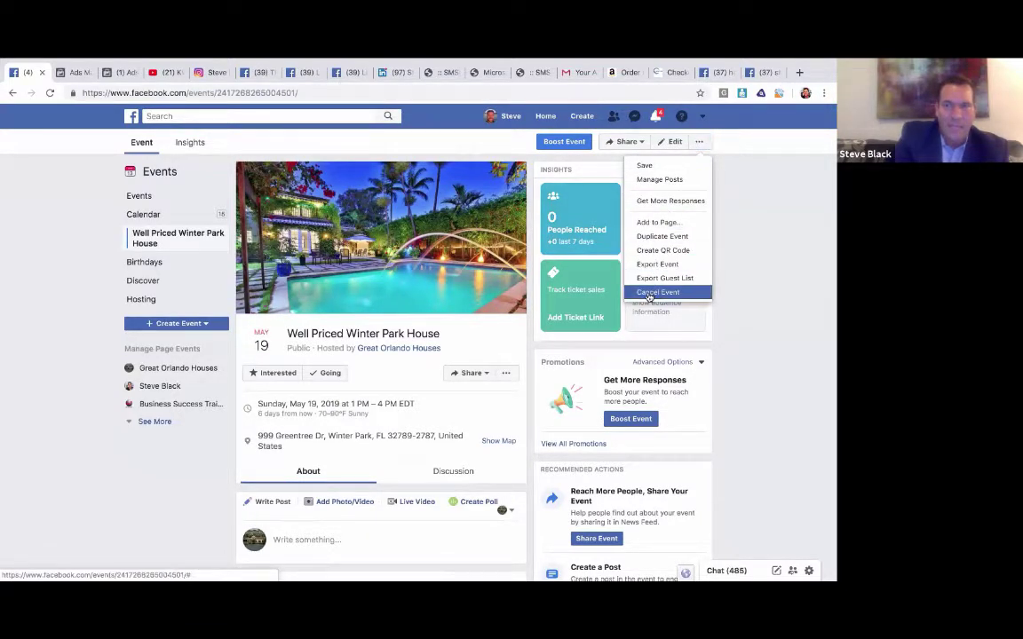
click(641, 295)
click(546, 388)
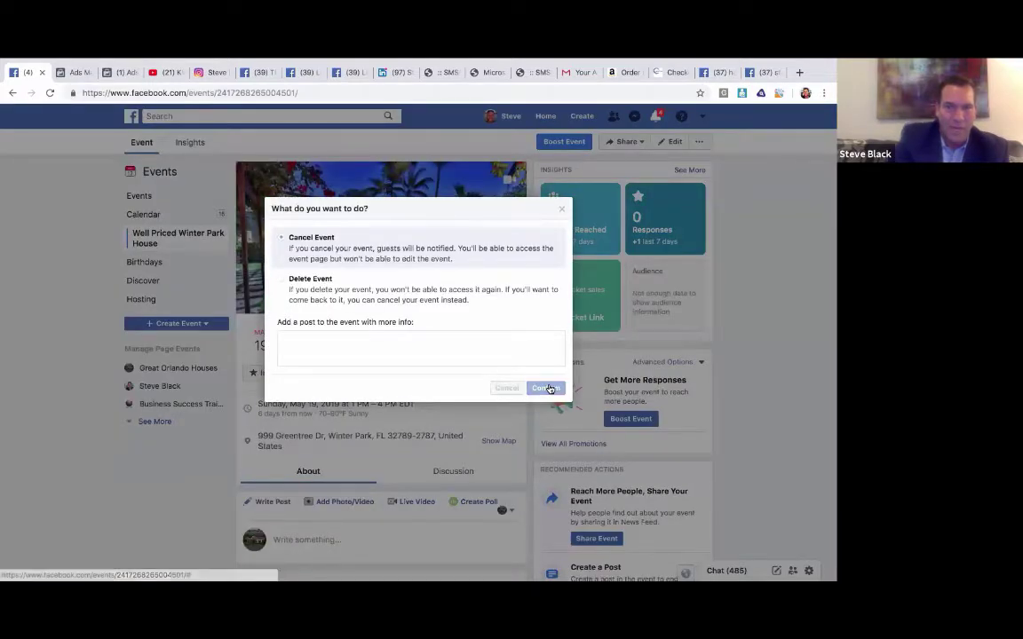
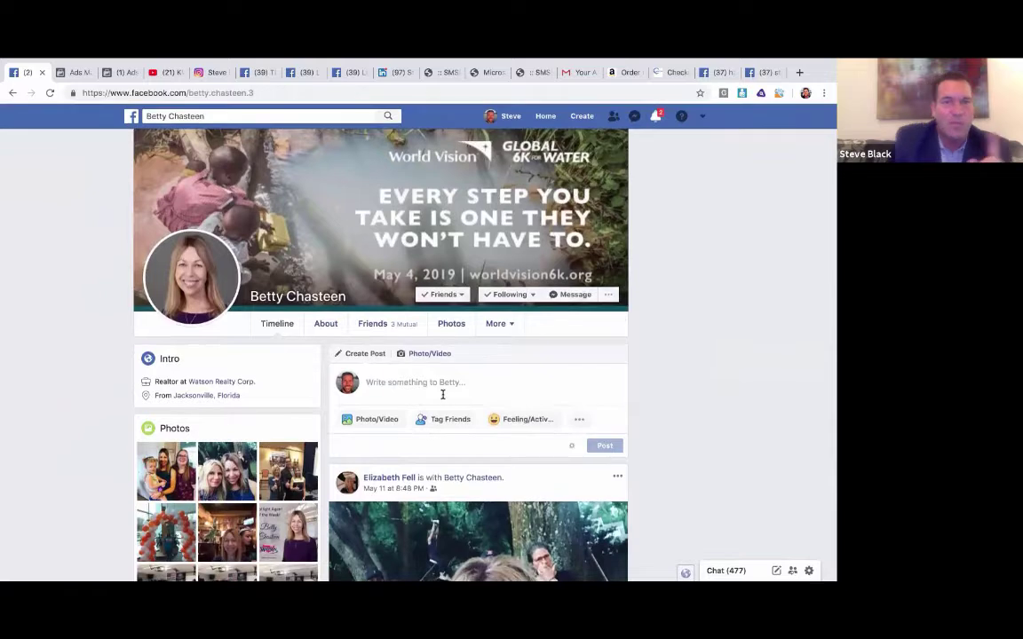
- Review the friend's About overview, return to her Timeline, then bring up The Harley Agency - Farmers Insurance About page
mouse_move(240, 388)
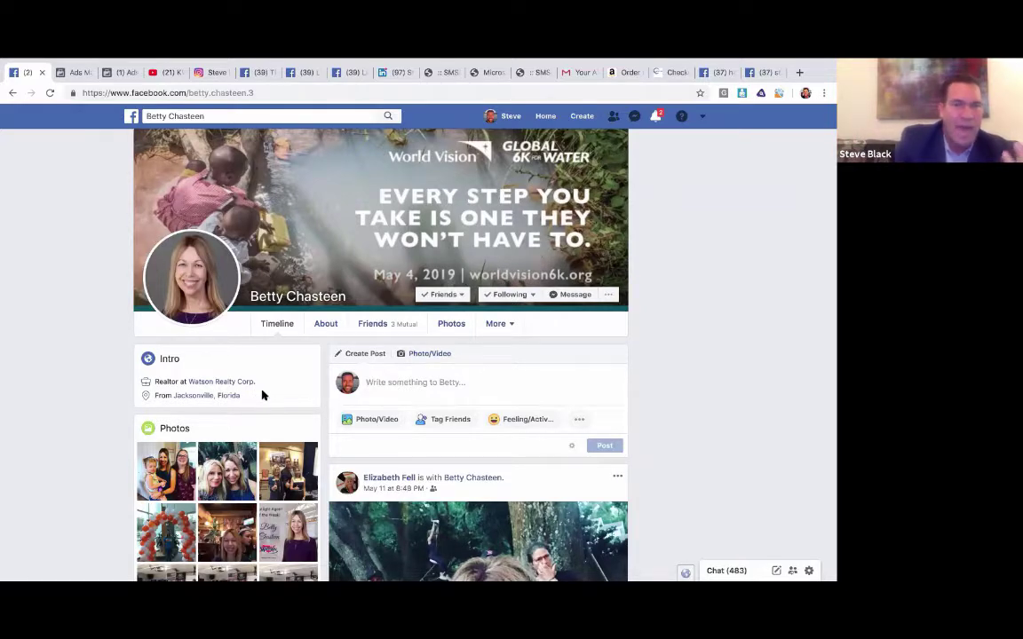
click(318, 326)
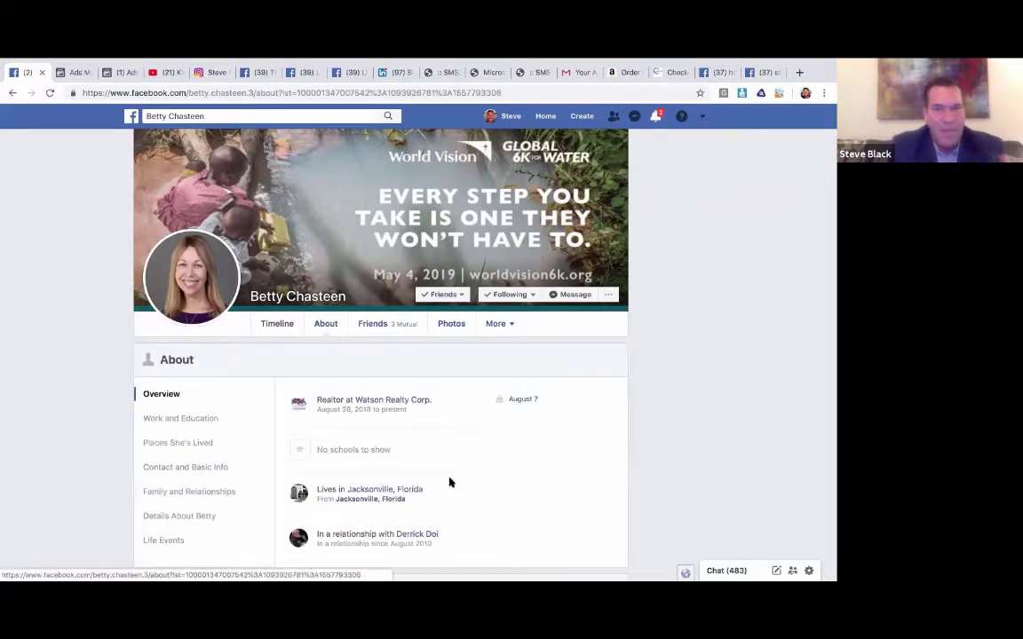
scroll(555, 497, down, 2)
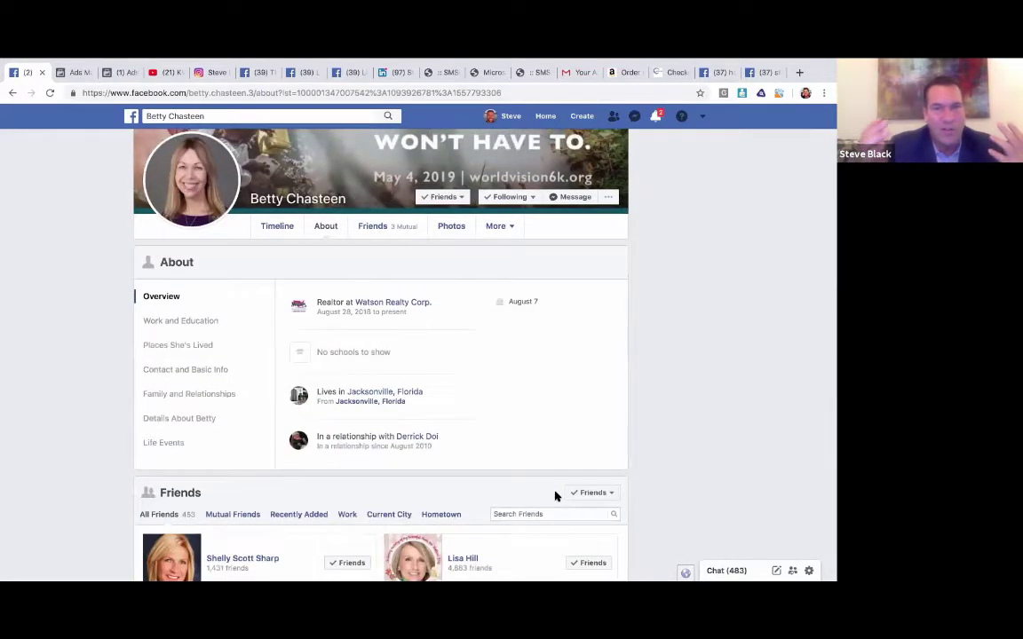
scroll(555, 496, up, 2)
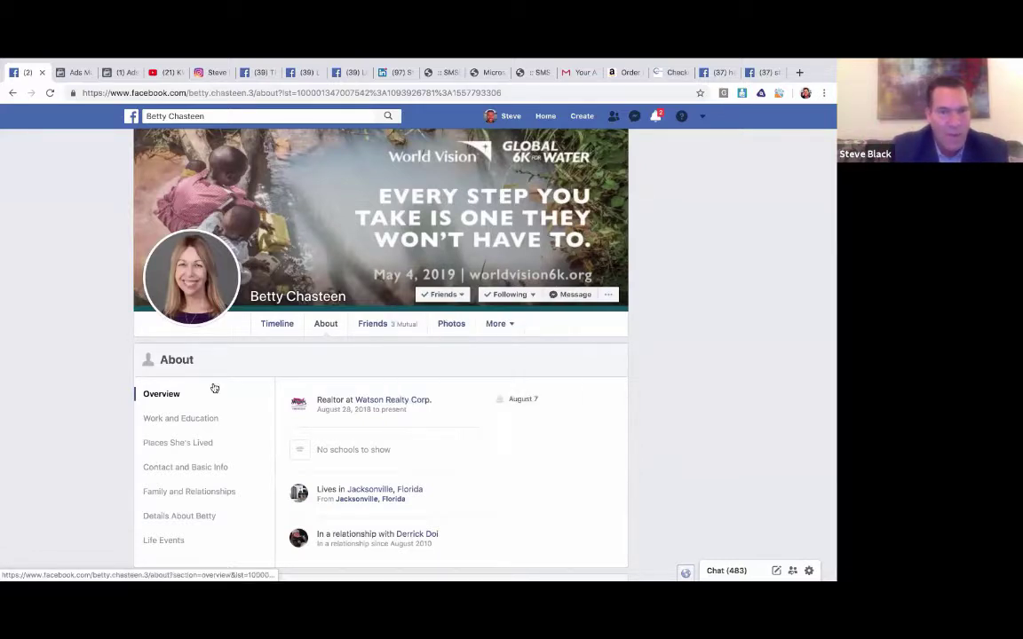
click(279, 324)
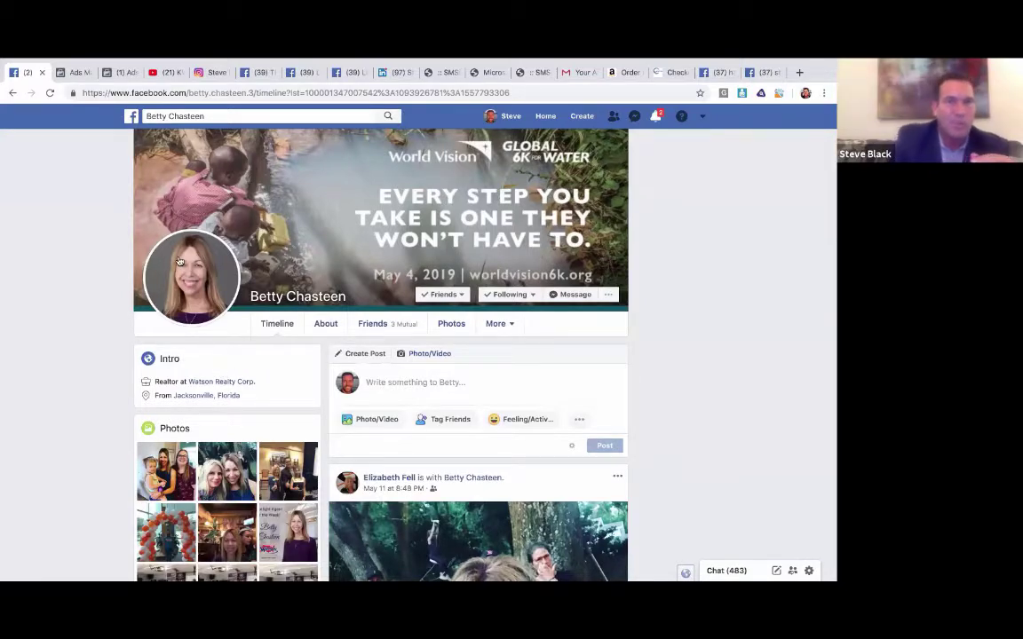
click(257, 74)
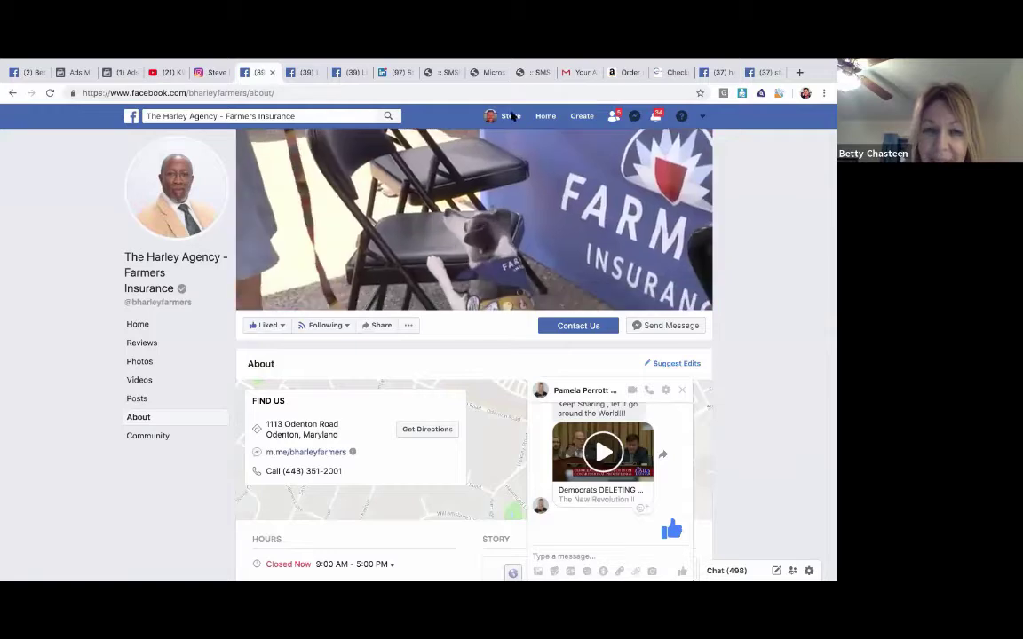
- Search People for the realtor friend by name and open her profile
click(505, 115)
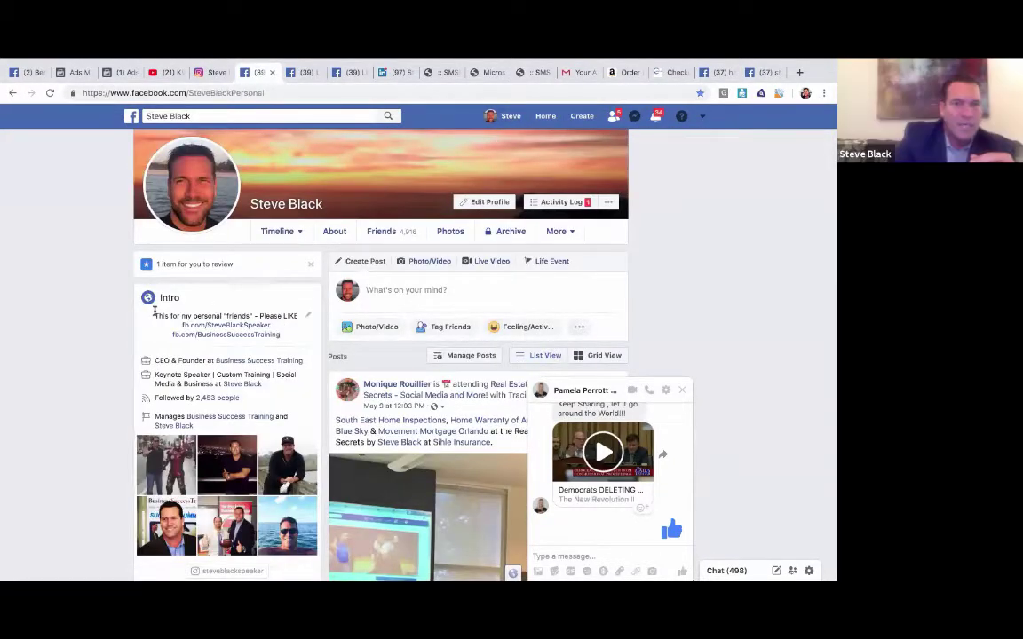
drag(153, 312, 286, 323)
click(182, 115)
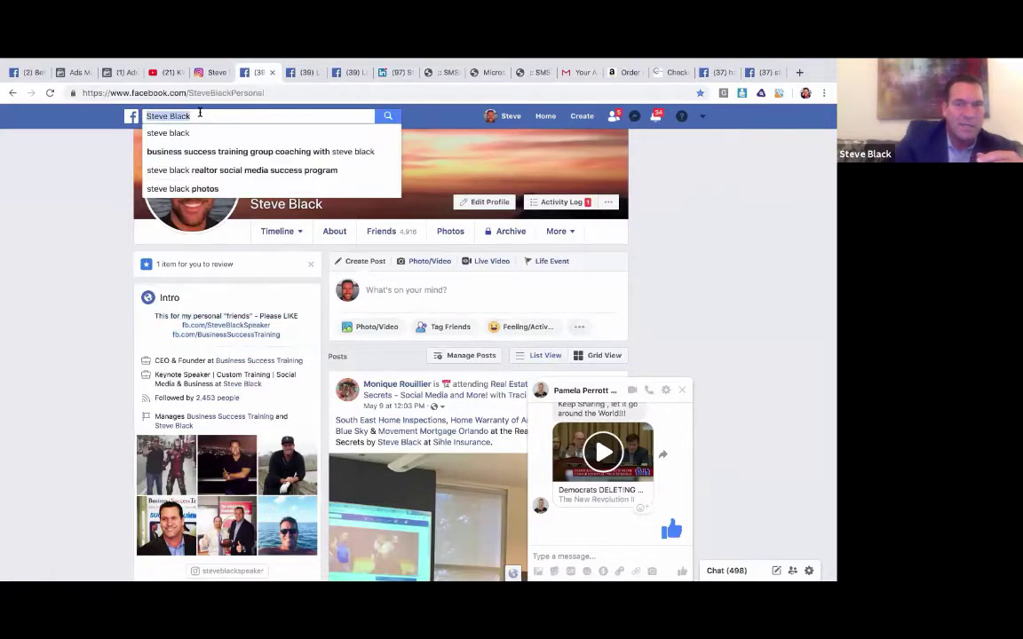
text(lisa)
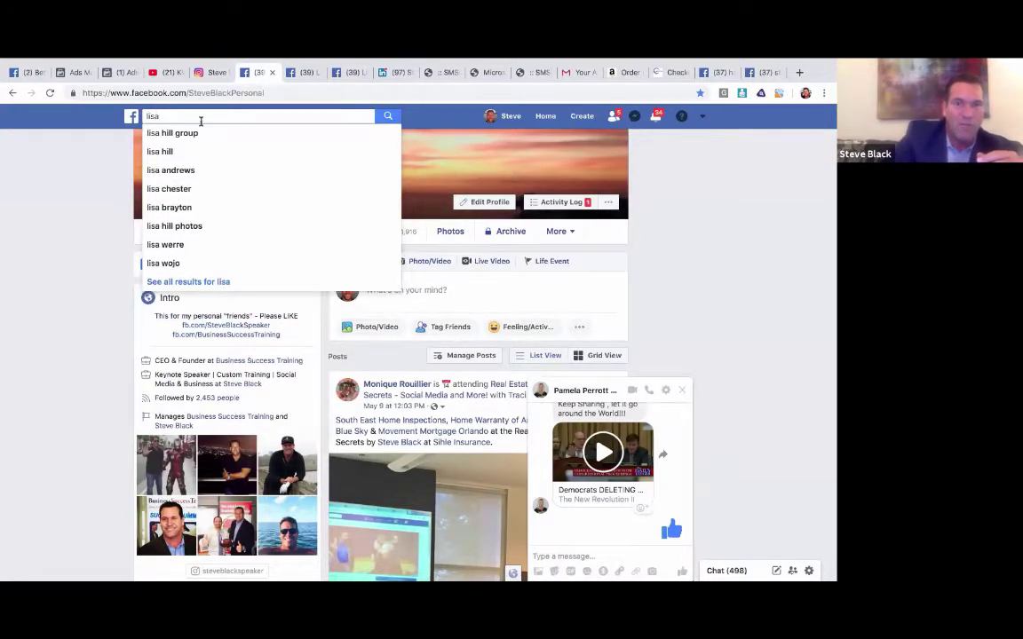
click(194, 151)
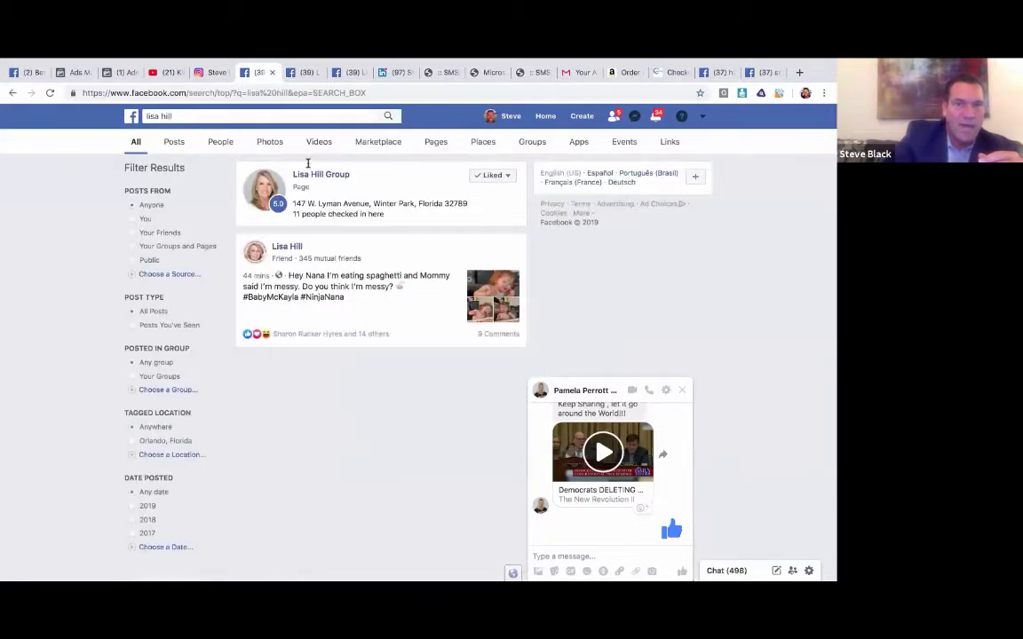
click(226, 142)
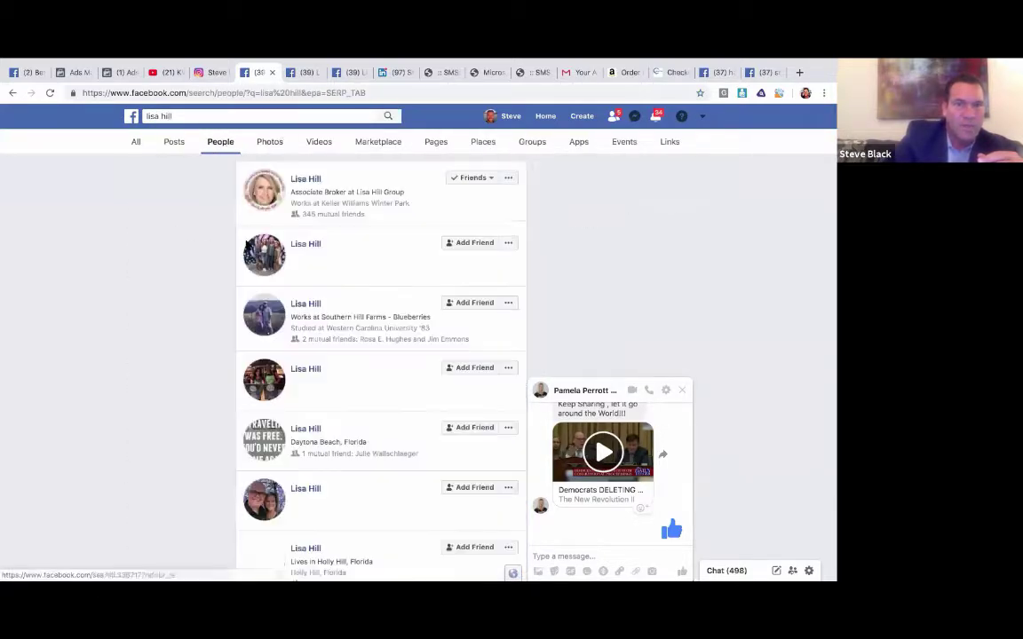
click(300, 178)
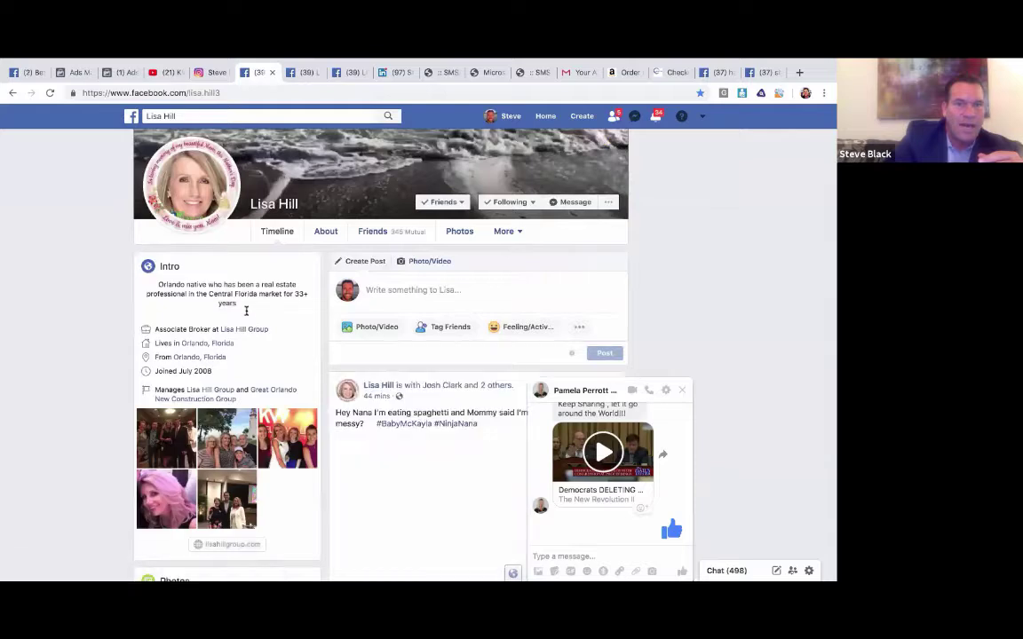
- From her Intro, open the real-estate group Page she manages
drag(157, 284, 304, 303)
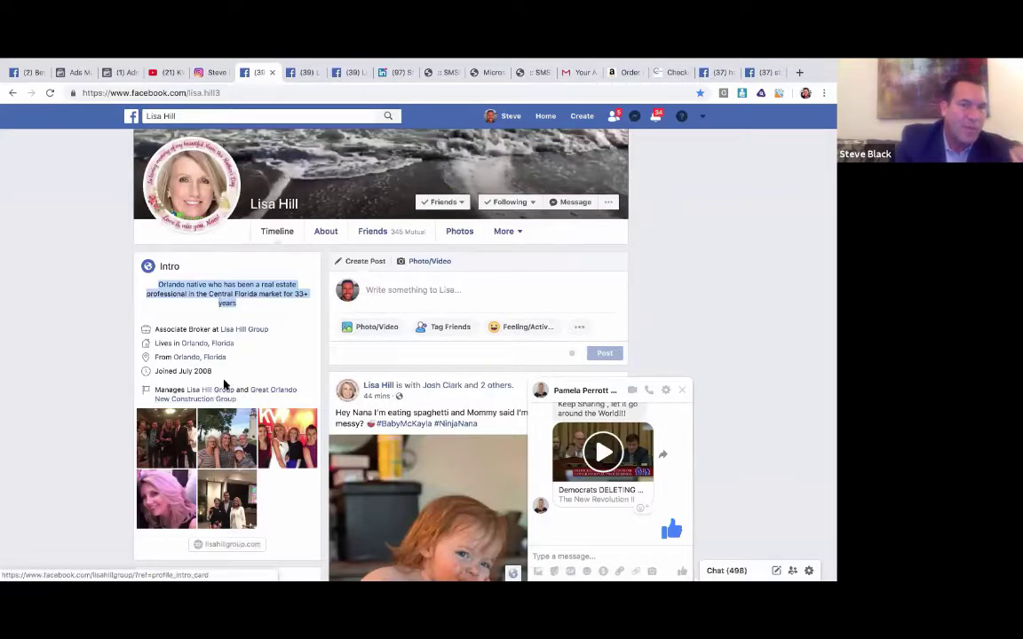
click(273, 370)
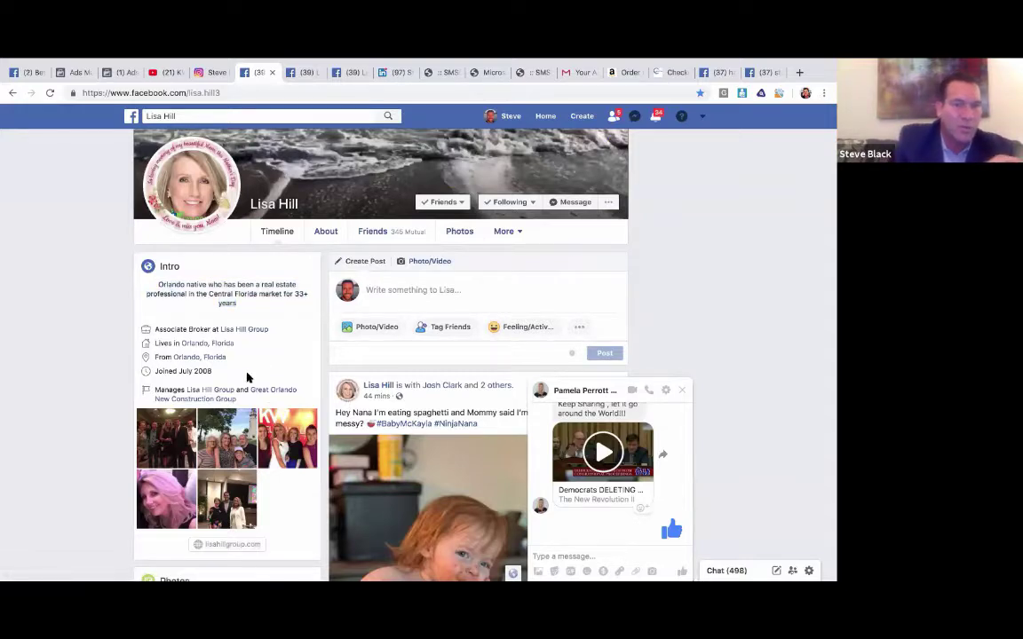
click(245, 330)
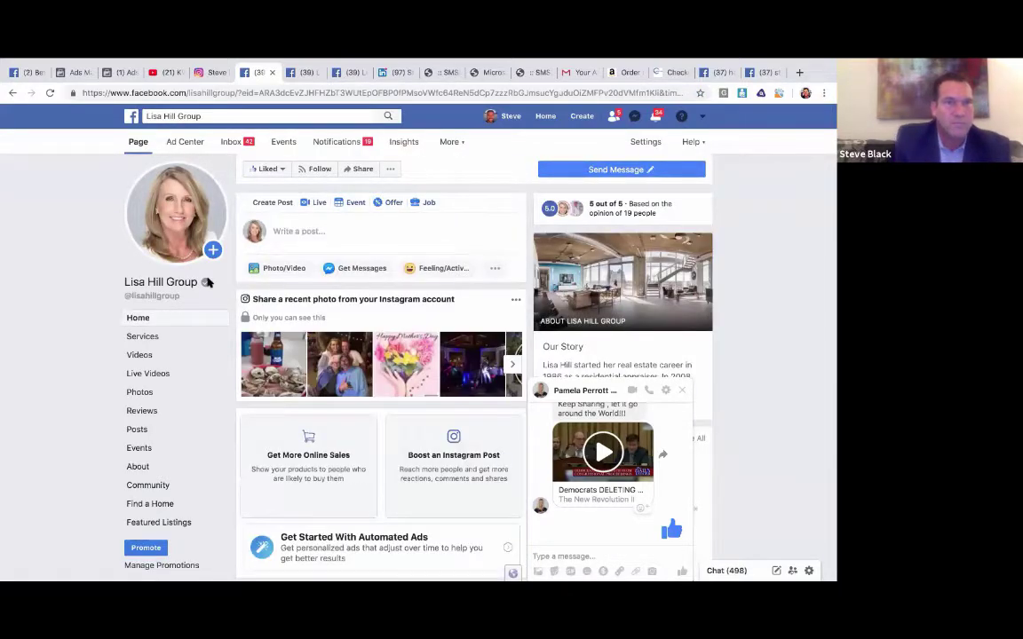
- On the first tab, close the chat and search the realtor's name plus 'jax'
click(30, 73)
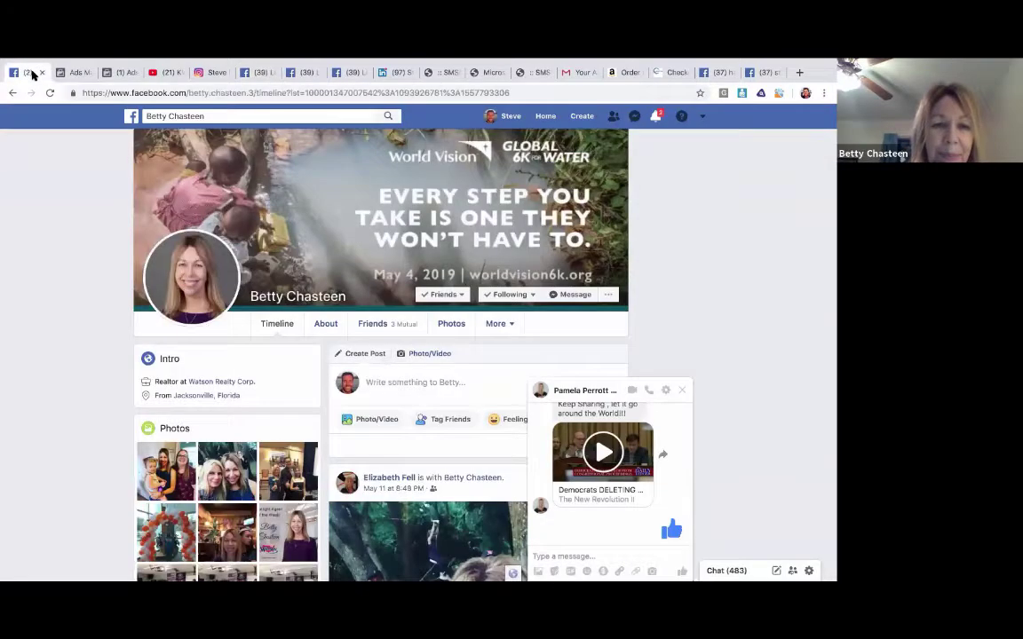
click(684, 392)
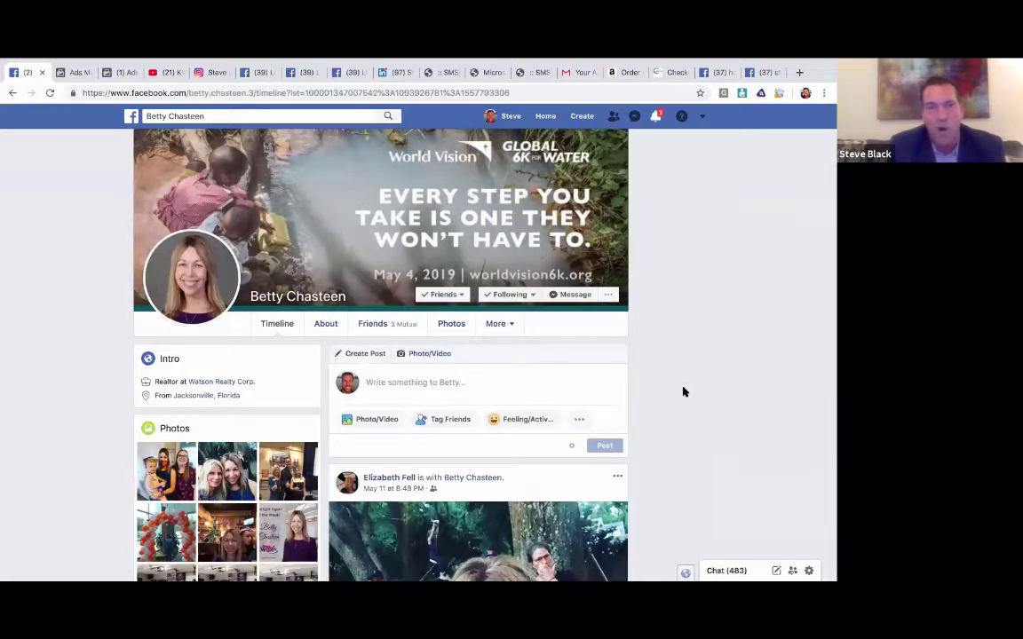
click(256, 112)
click(255, 111)
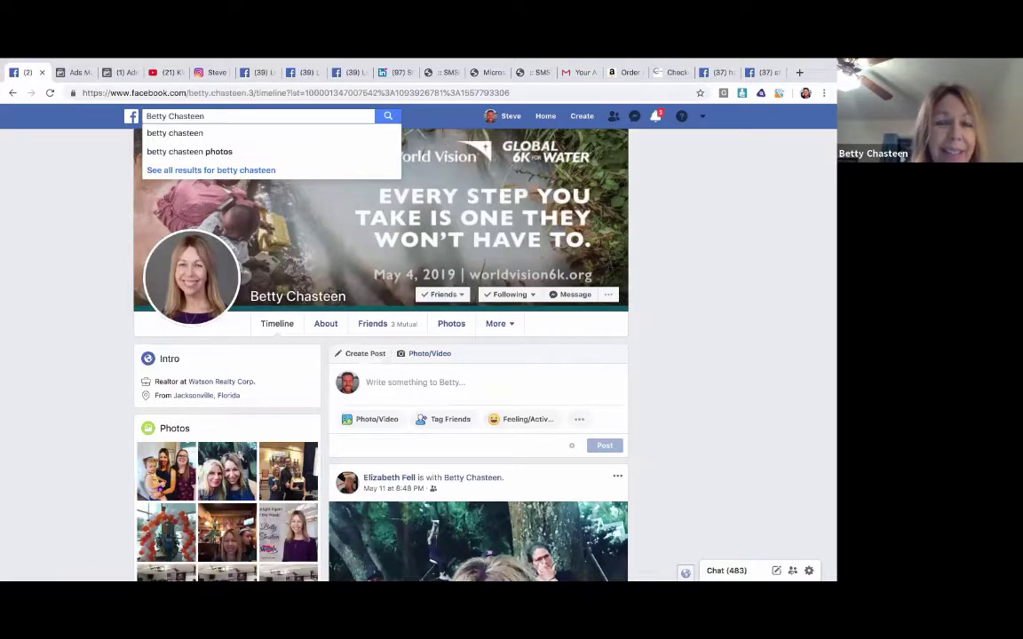
text(jax)
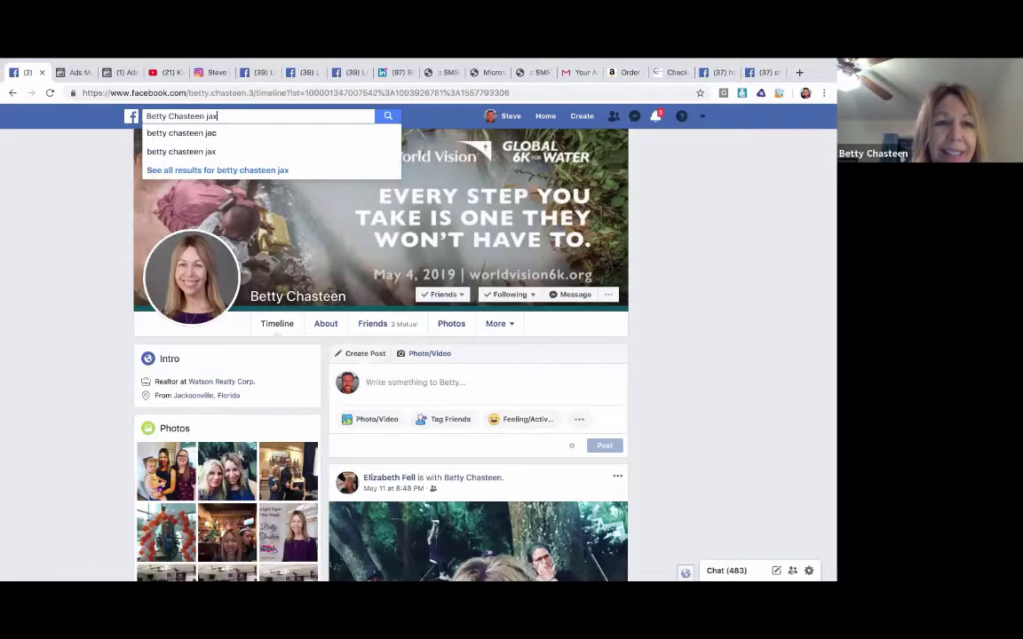
key(Return)
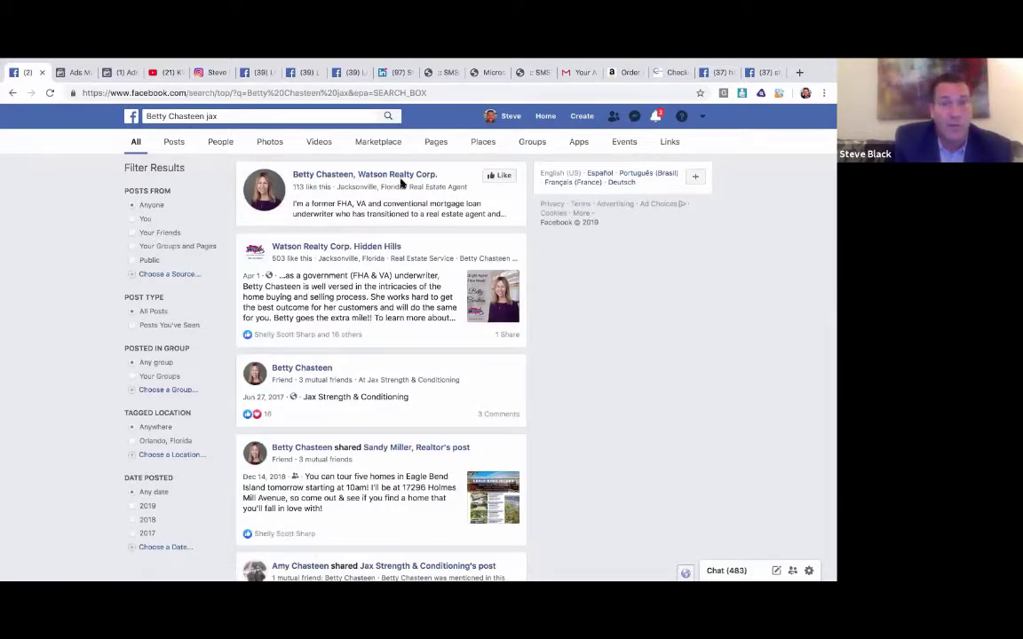
- Open the Watson Realty Corp. agent Page, reload it through the fb.com short address, and close Messenger
click(401, 175)
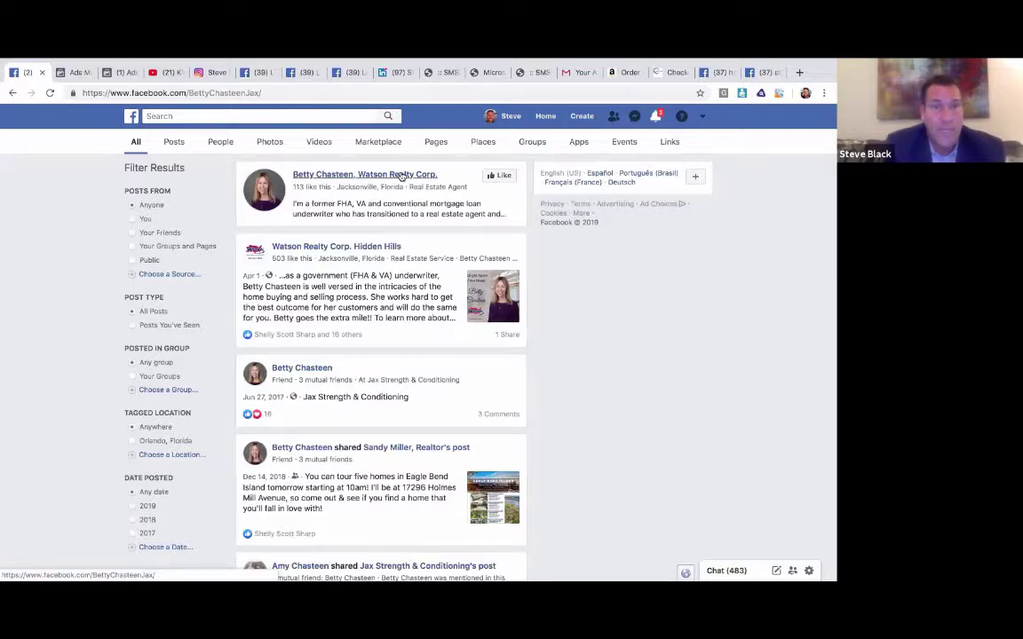
drag(268, 93, 87, 97)
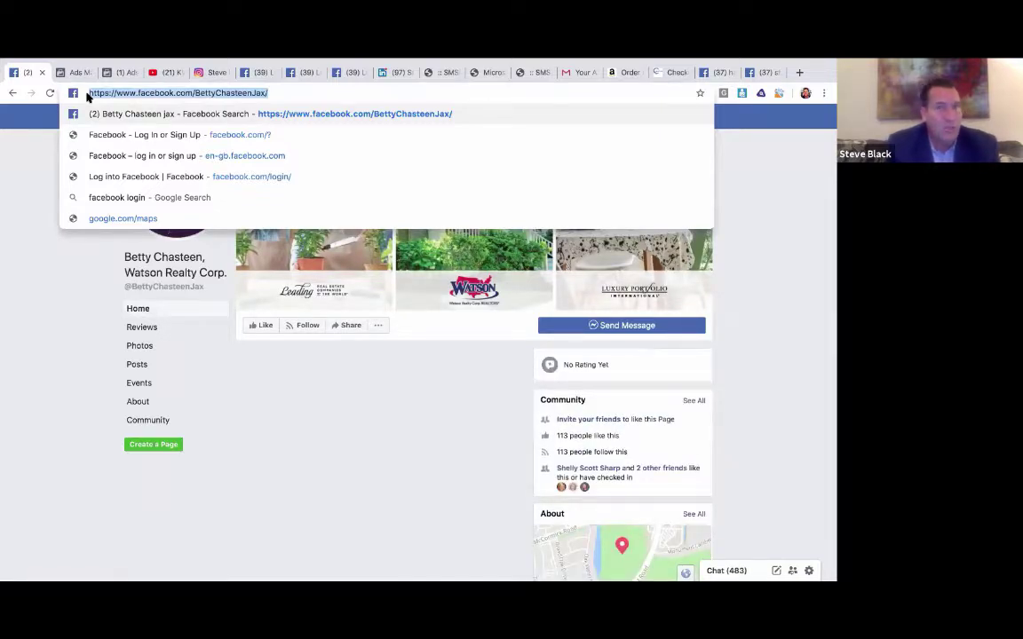
click(168, 93)
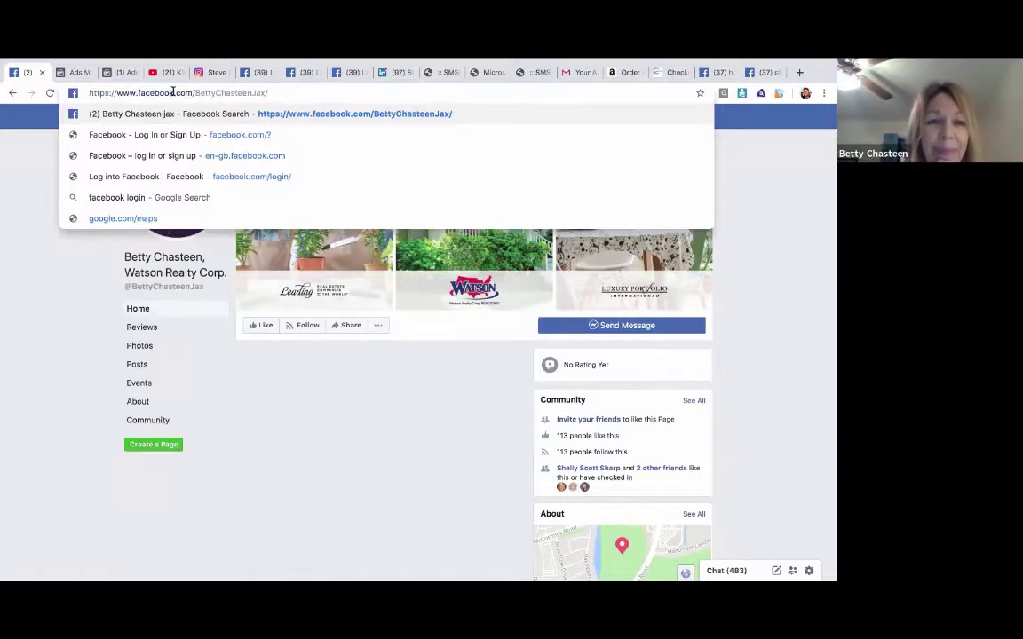
key(BackSpace)
key(BackSpace)
key(BackSpace)
key(BackSpace)
key(BackSpace)
key(BackSpace)
key(BackSpace)
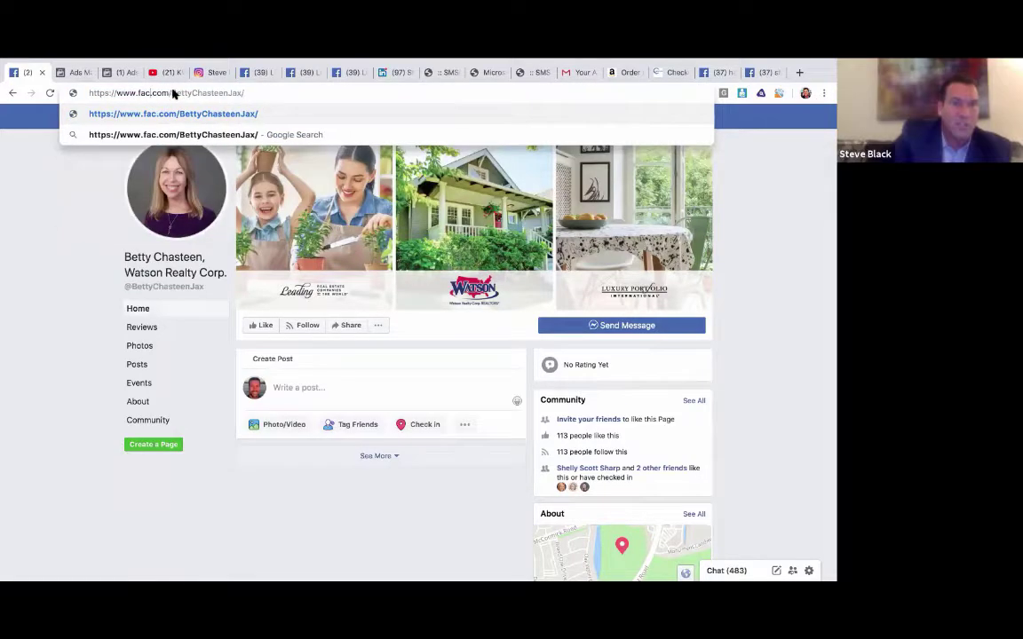
text(b)
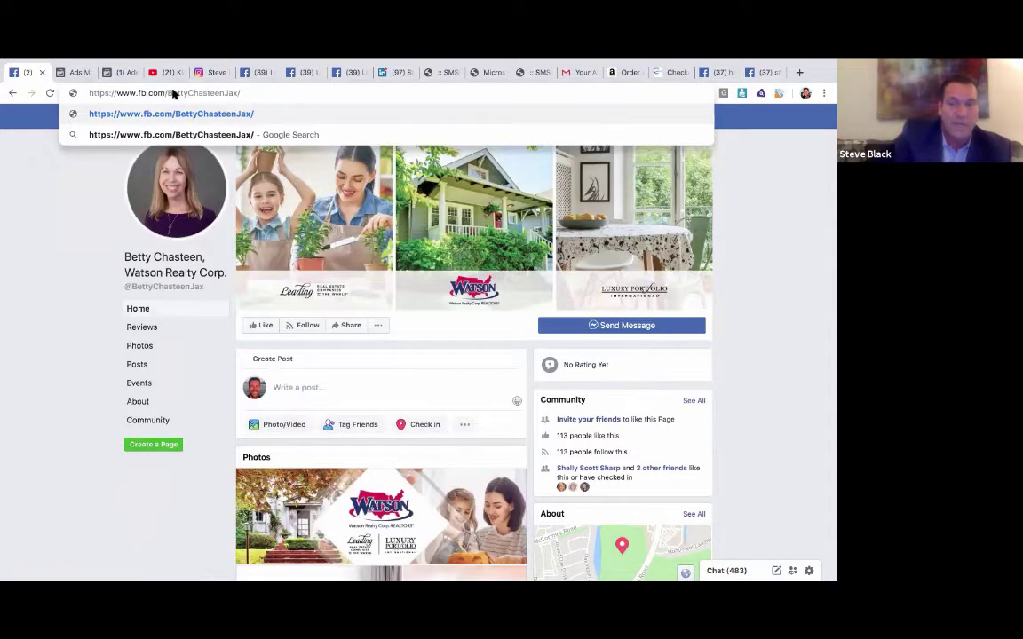
key(Return)
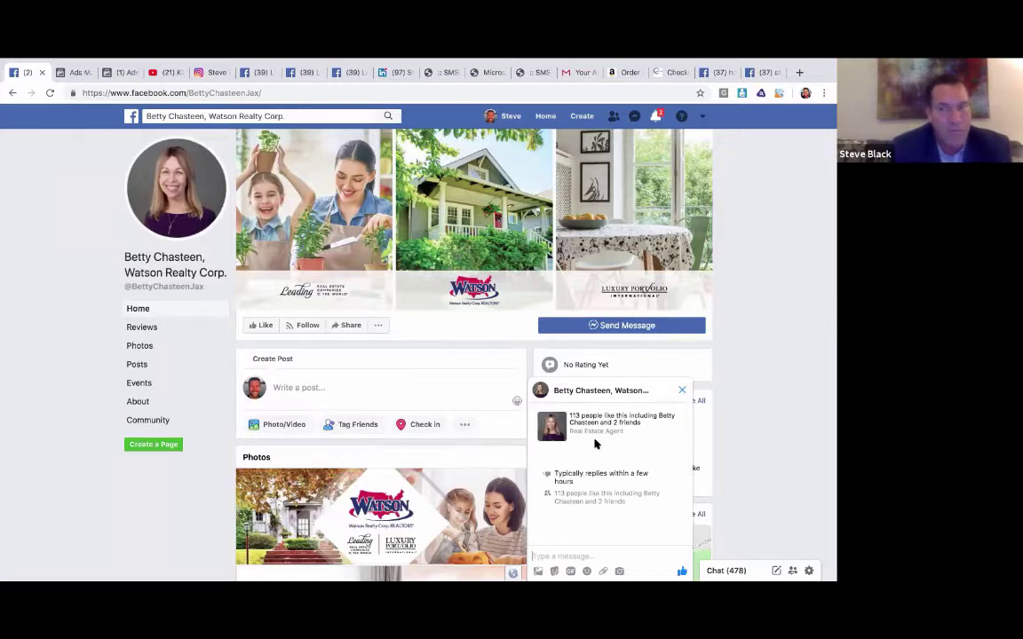
click(683, 392)
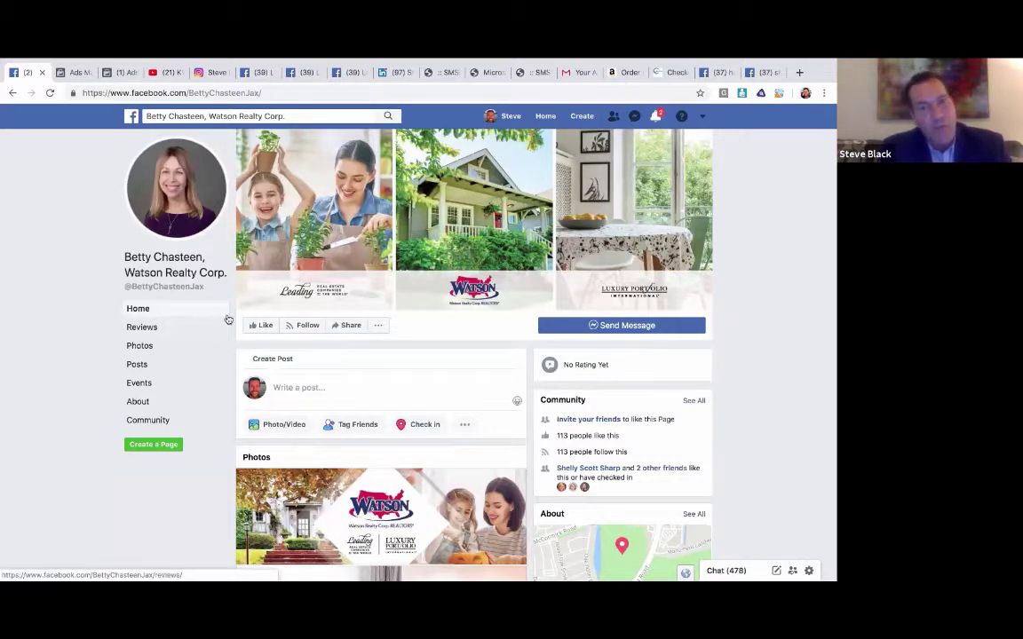
- Open the agent Page's Reviews section, like the Page, and expand the chat sidebar beside it
click(142, 334)
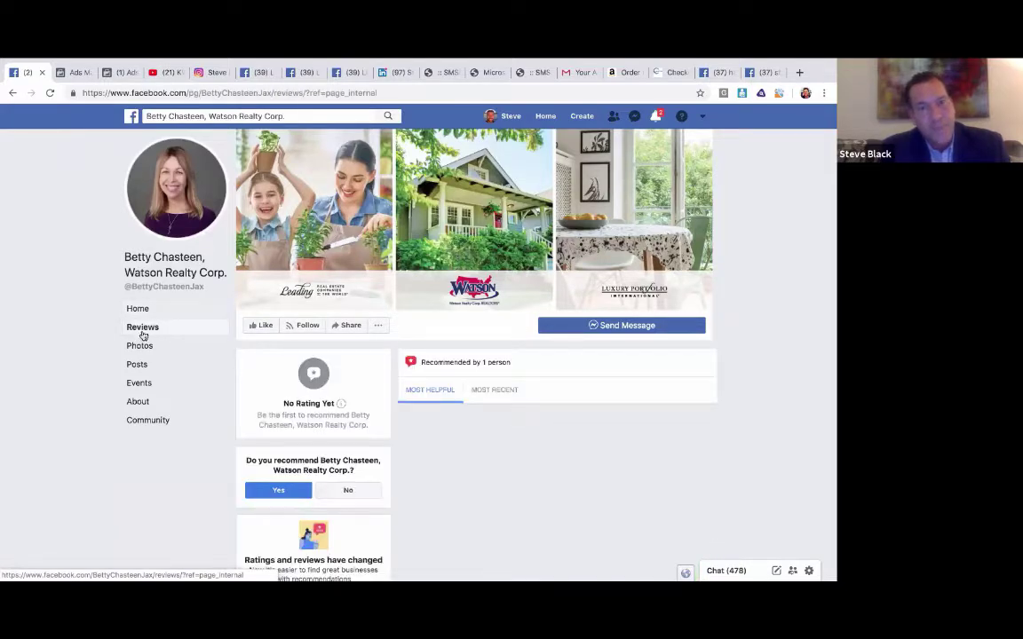
scroll(511, 441, down, 2)
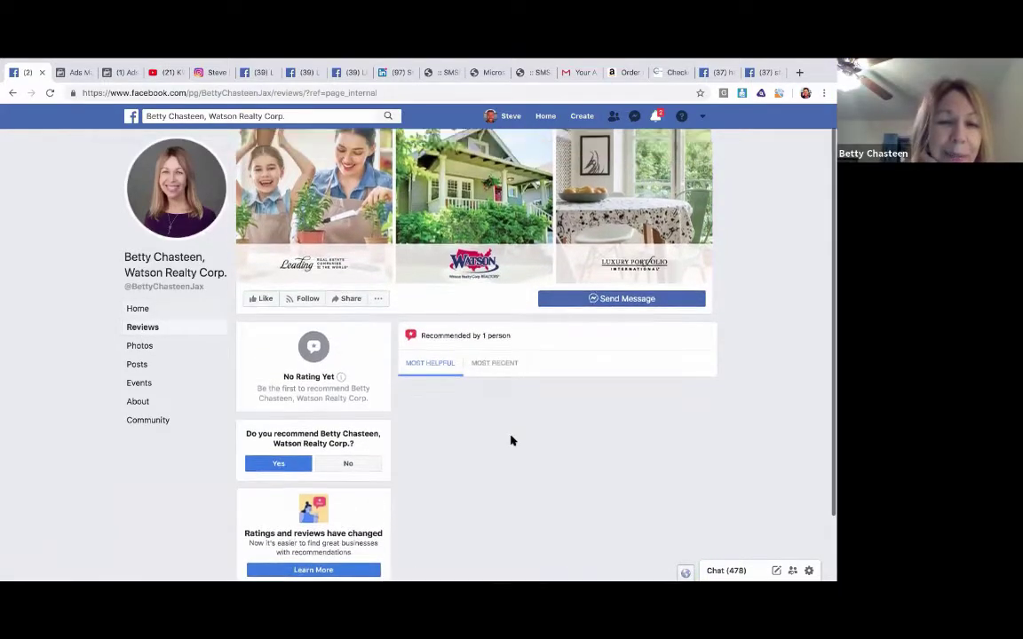
scroll(510, 440, up, 1)
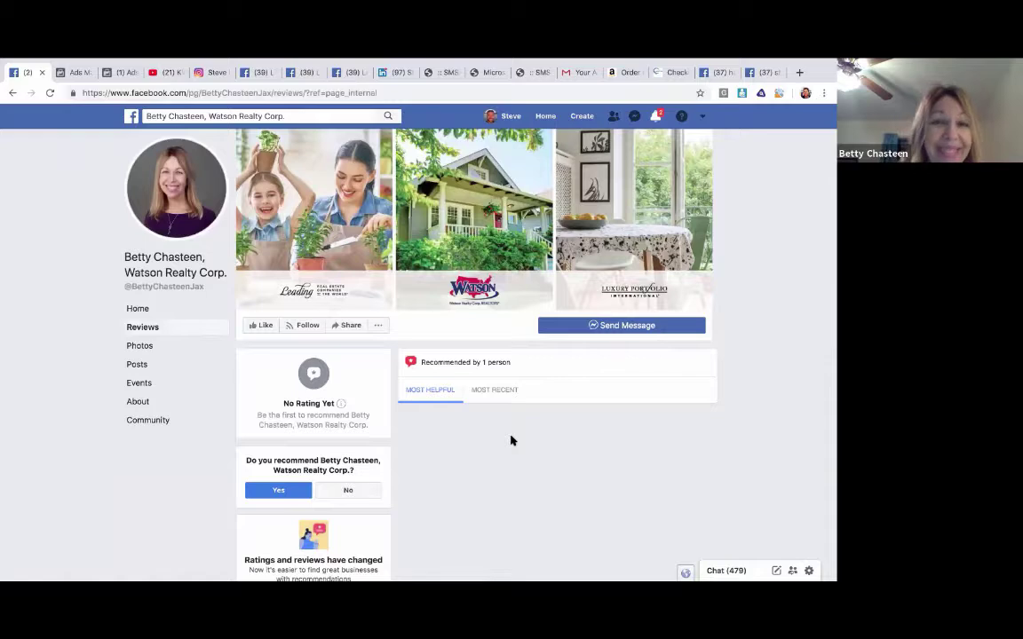
click(256, 327)
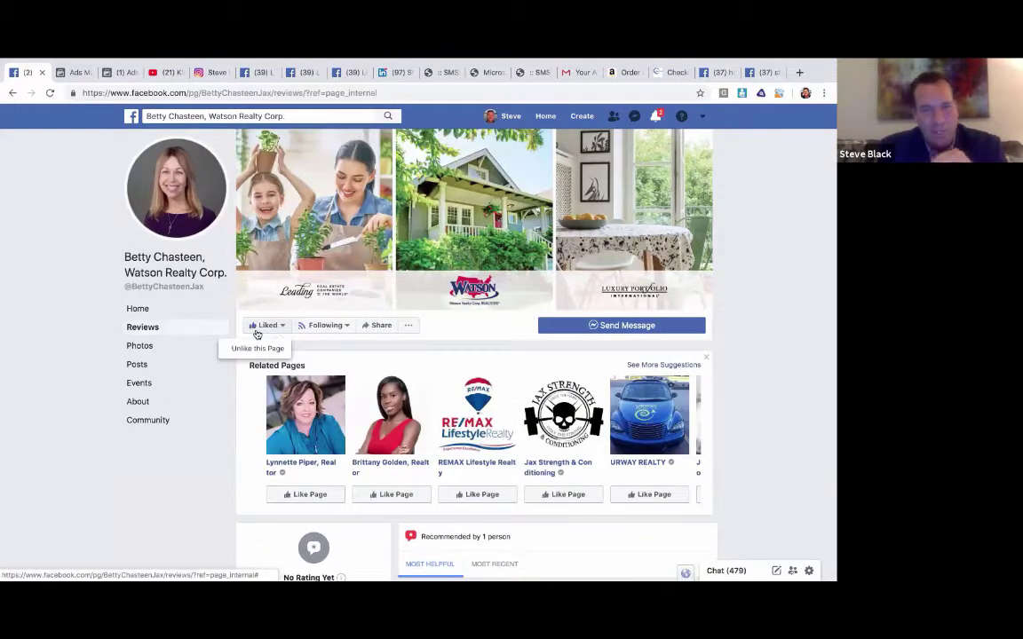
click(708, 358)
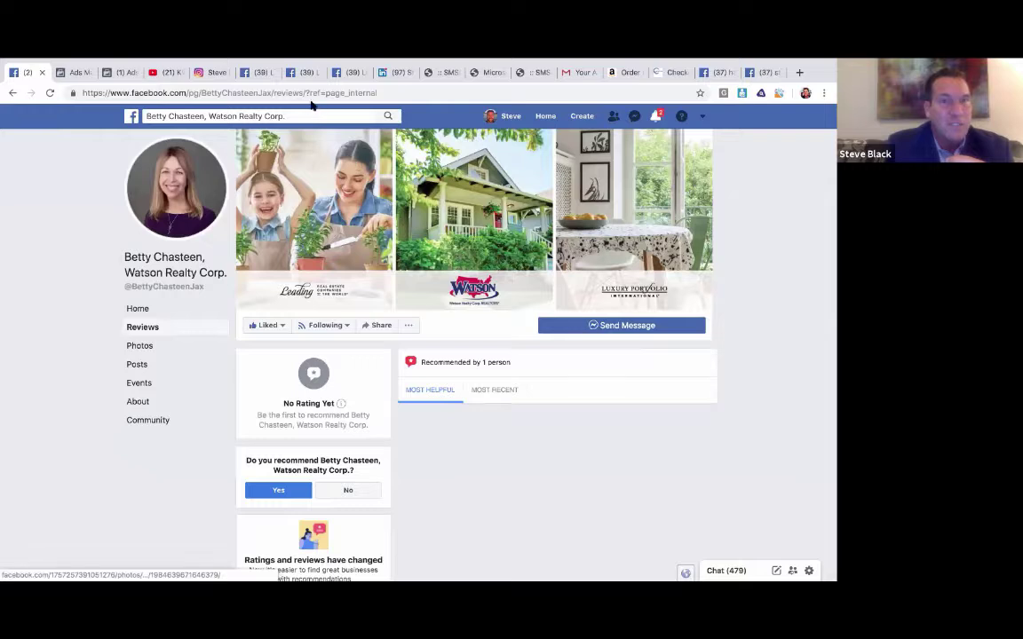
drag(311, 92, 88, 99)
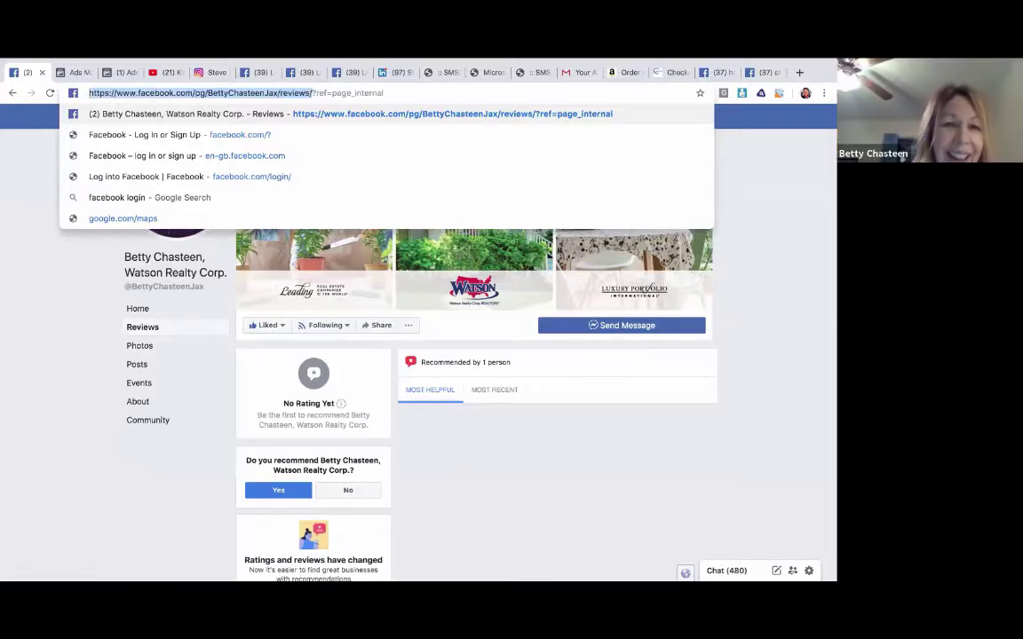
click(730, 570)
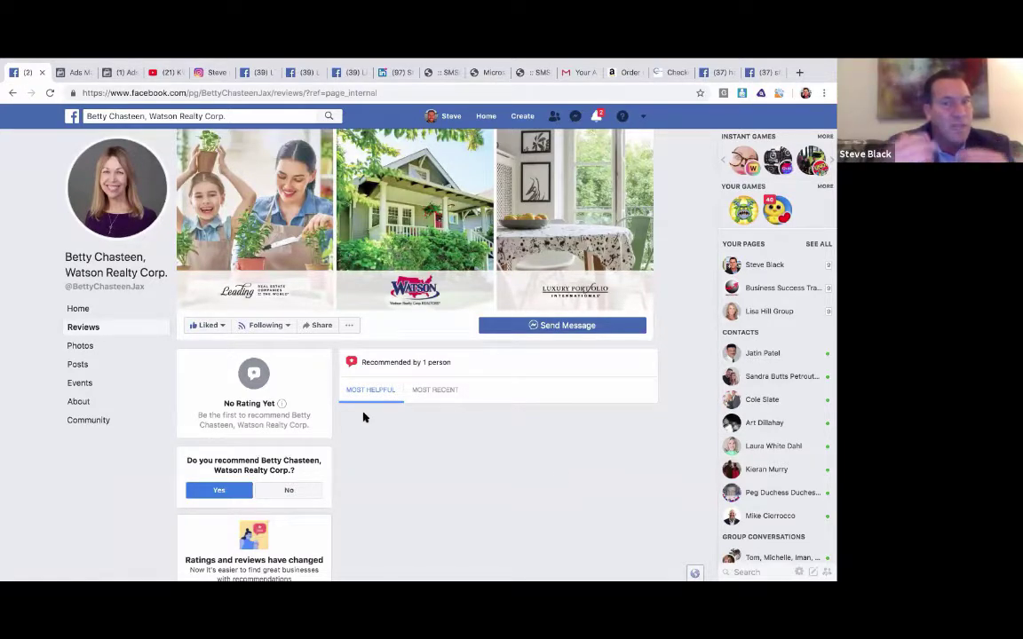
- Glance at the other real-estate Page, then return to the agent Page's Home and close Messenger
click(255, 74)
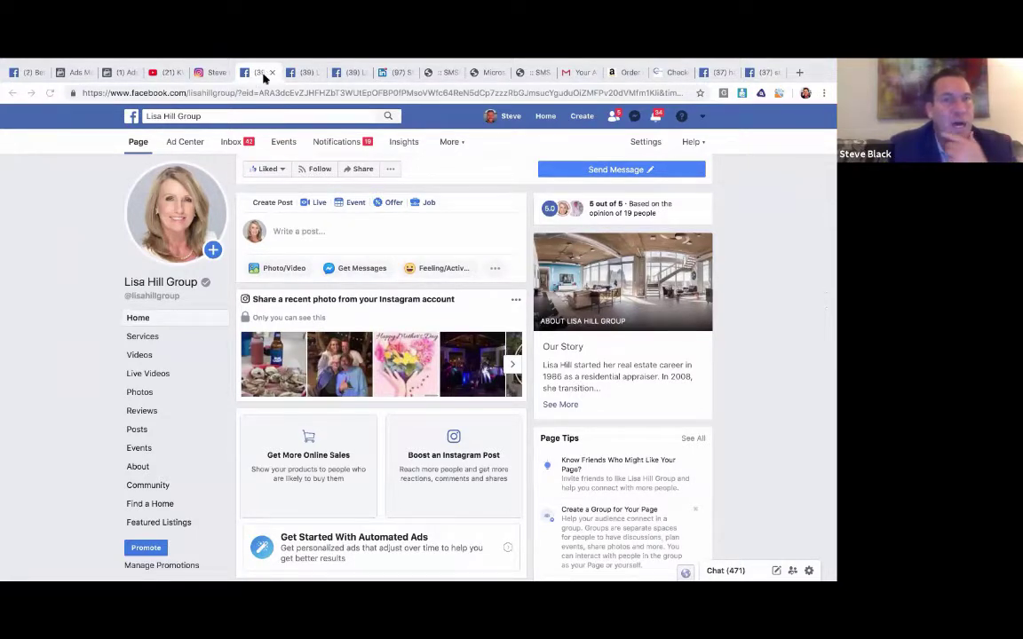
click(22, 73)
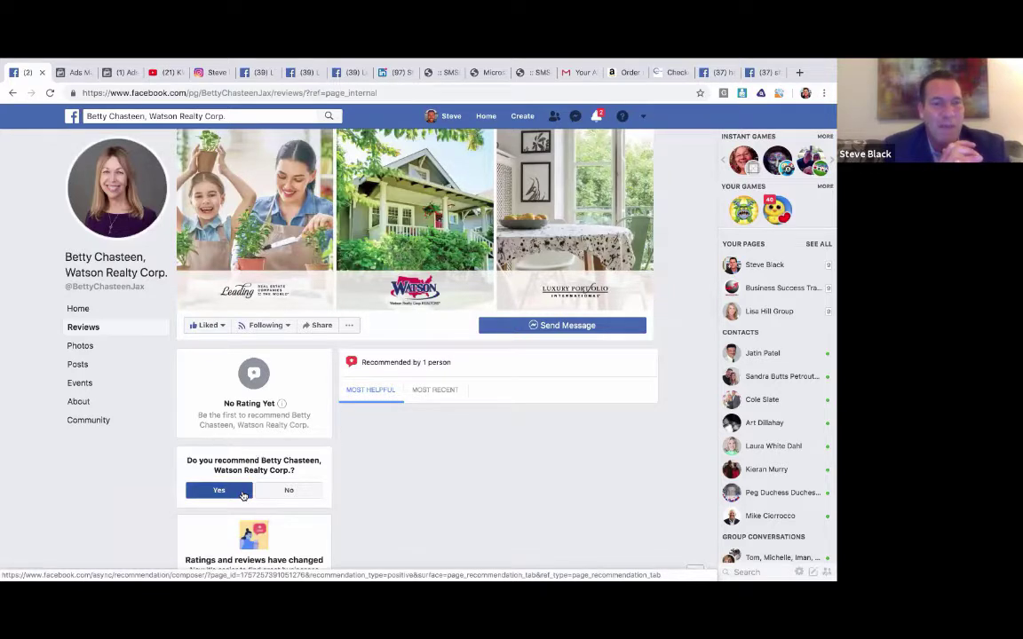
click(87, 308)
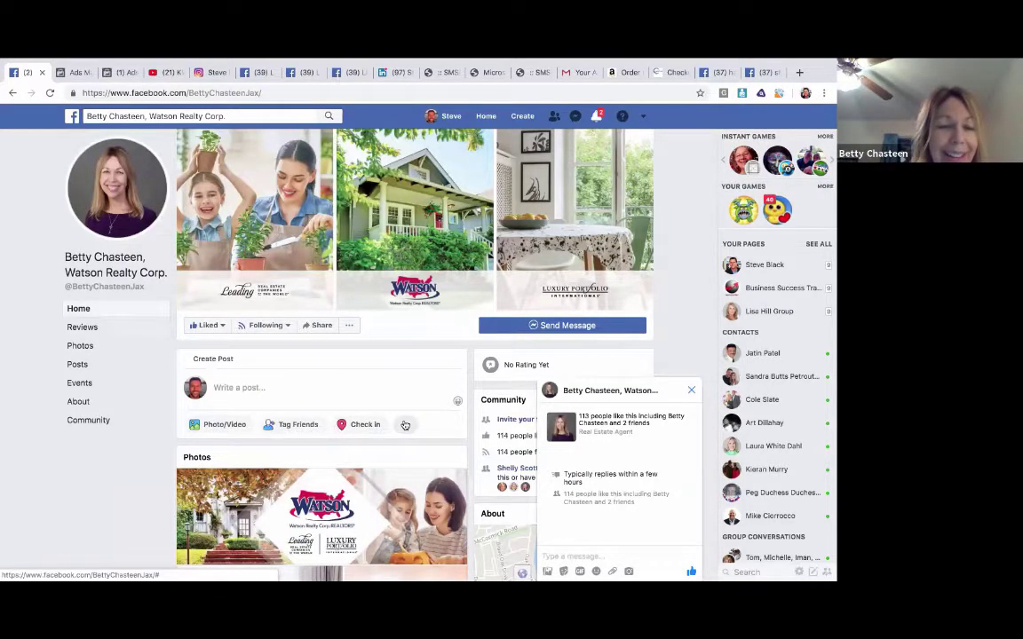
click(691, 391)
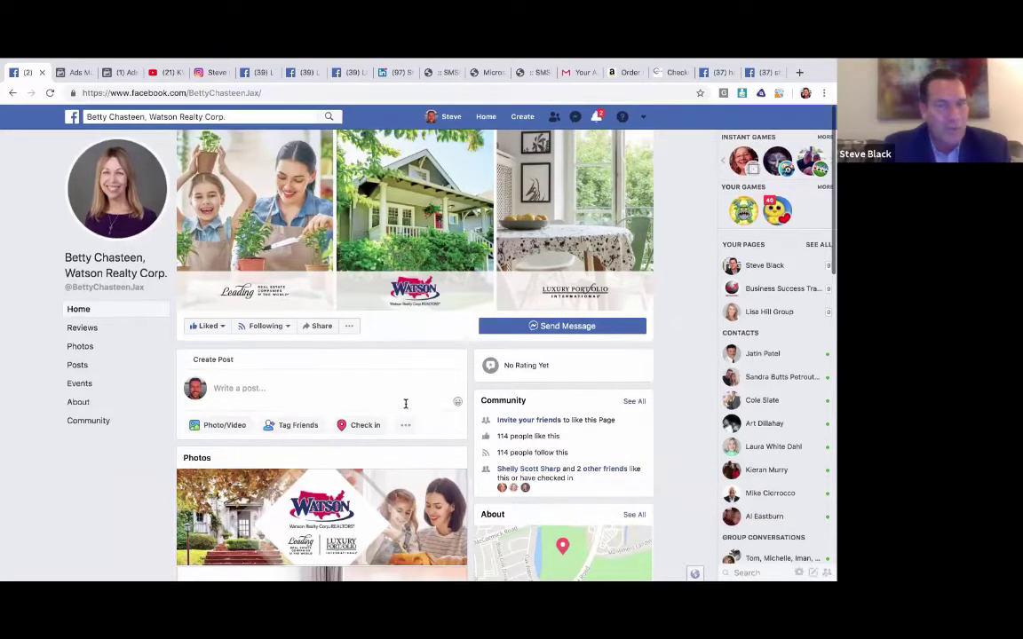
- Scroll past the Photos grid and pinned military post to the Holiday Hill Manor Open House event
scroll(405, 403, down, 1)
scroll(405, 403, up, 1)
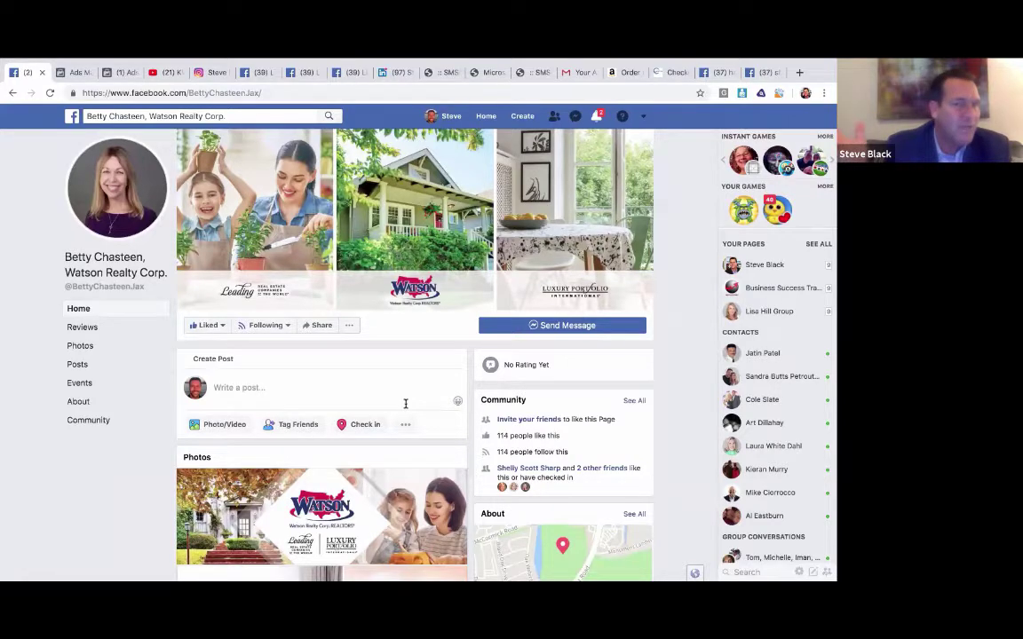
scroll(405, 403, down, 3)
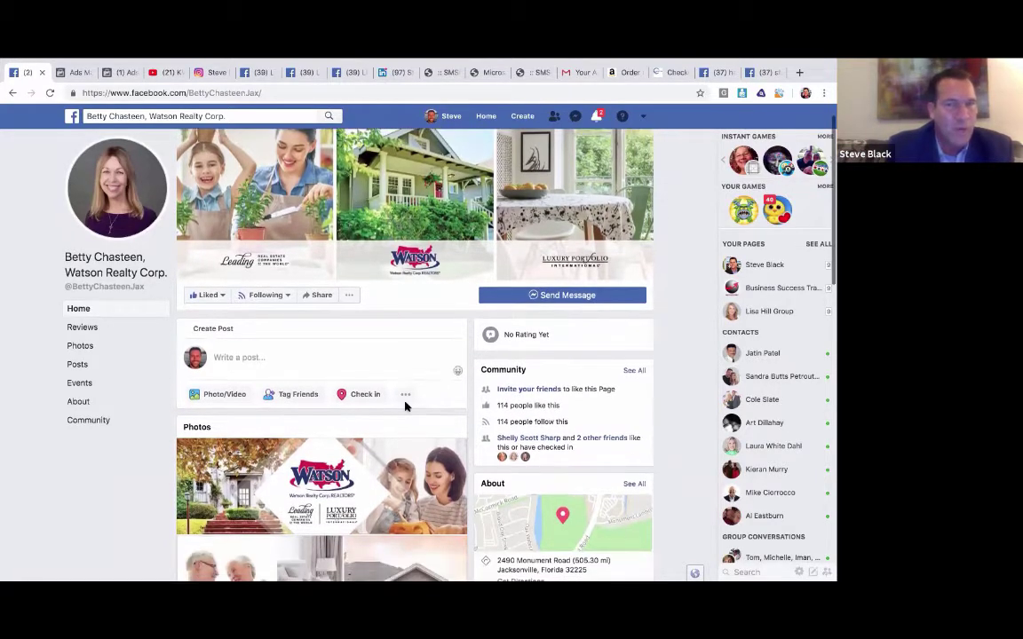
scroll(405, 406, down, 10)
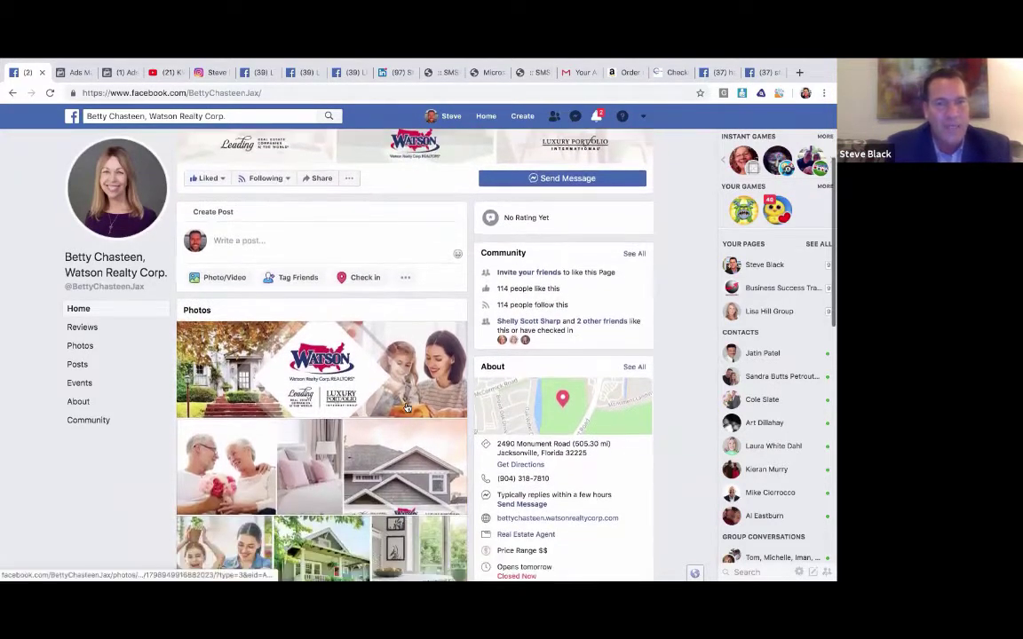
scroll(406, 408, down, 2)
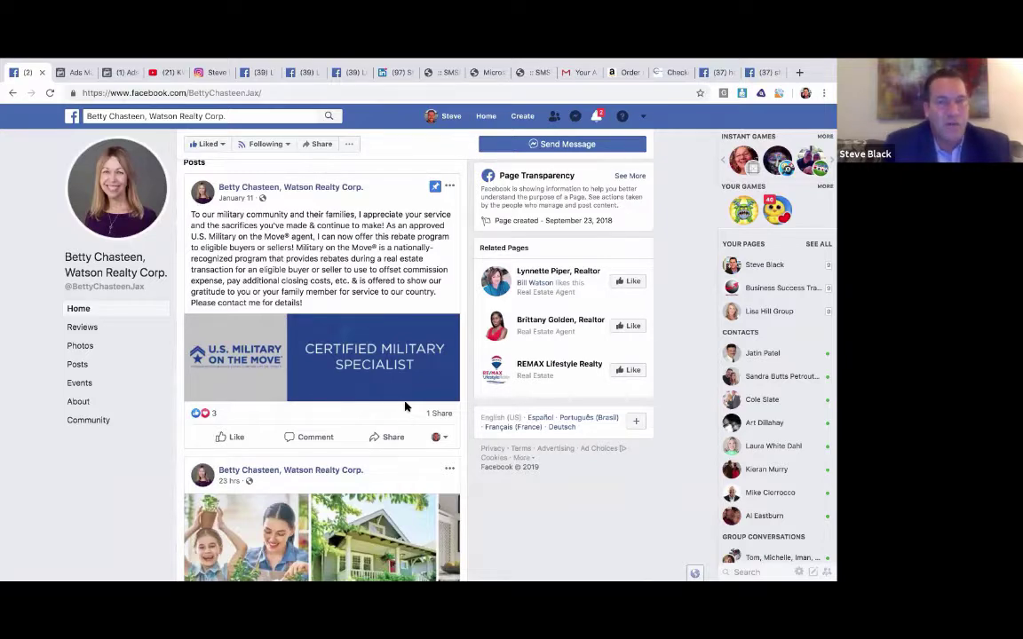
scroll(405, 407, down, 3)
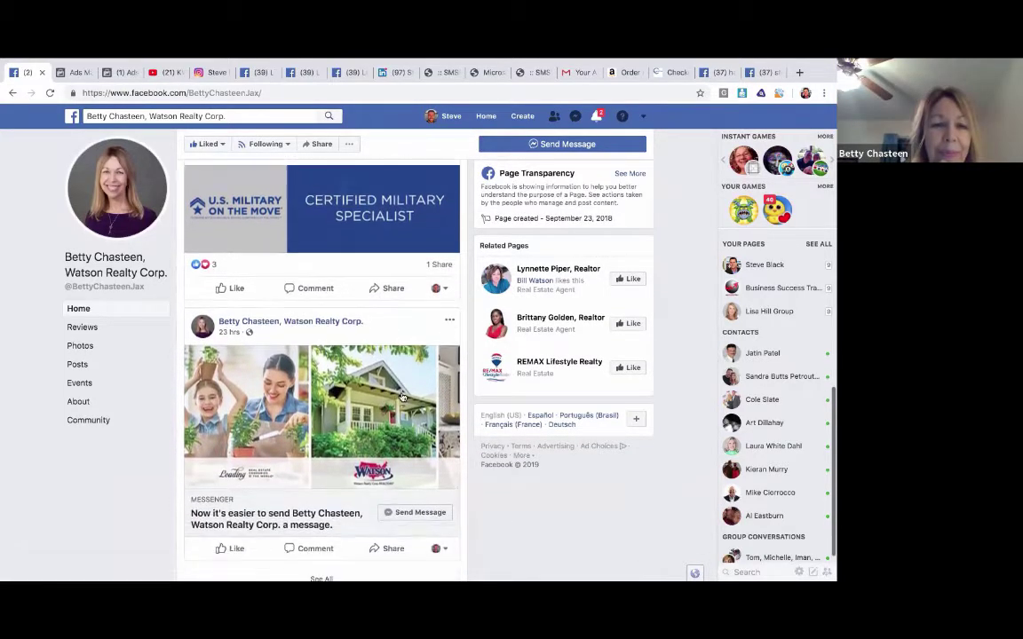
scroll(402, 397, down, 2)
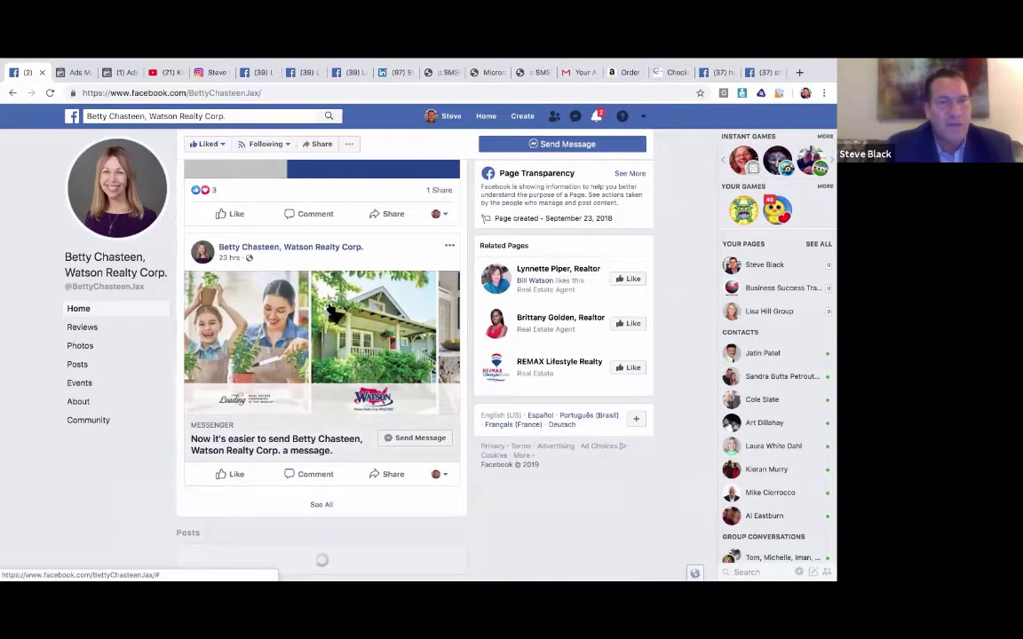
scroll(333, 284, down, 4)
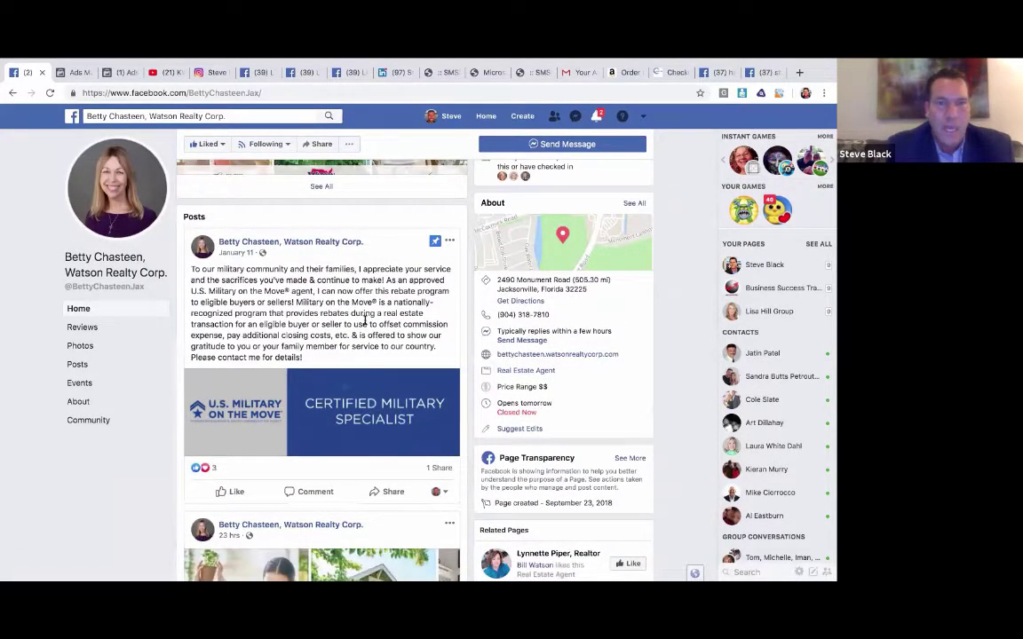
scroll(364, 321, down, 5)
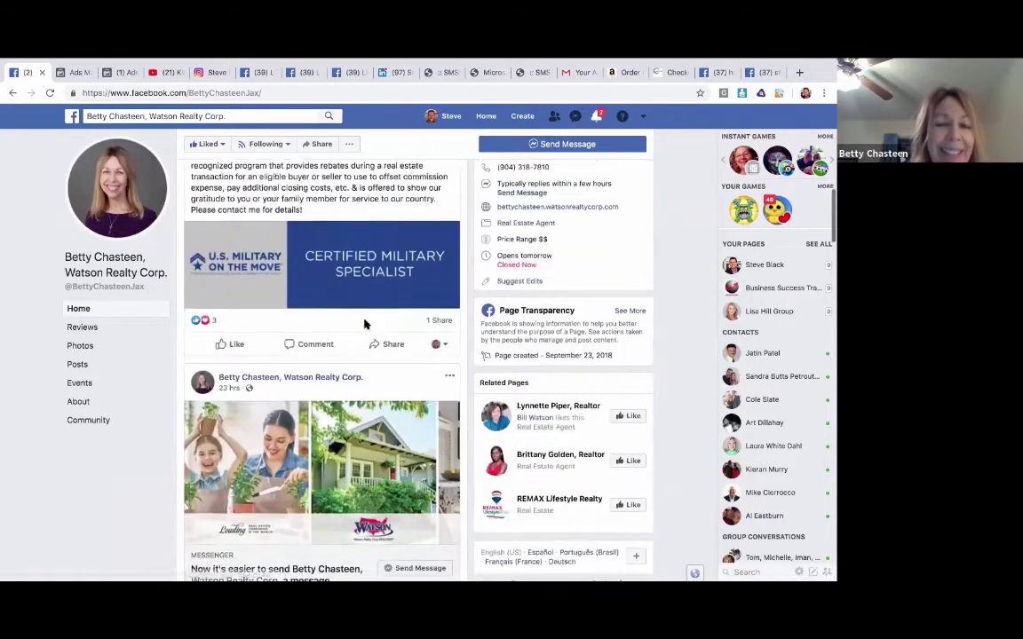
scroll(365, 325, down, 8)
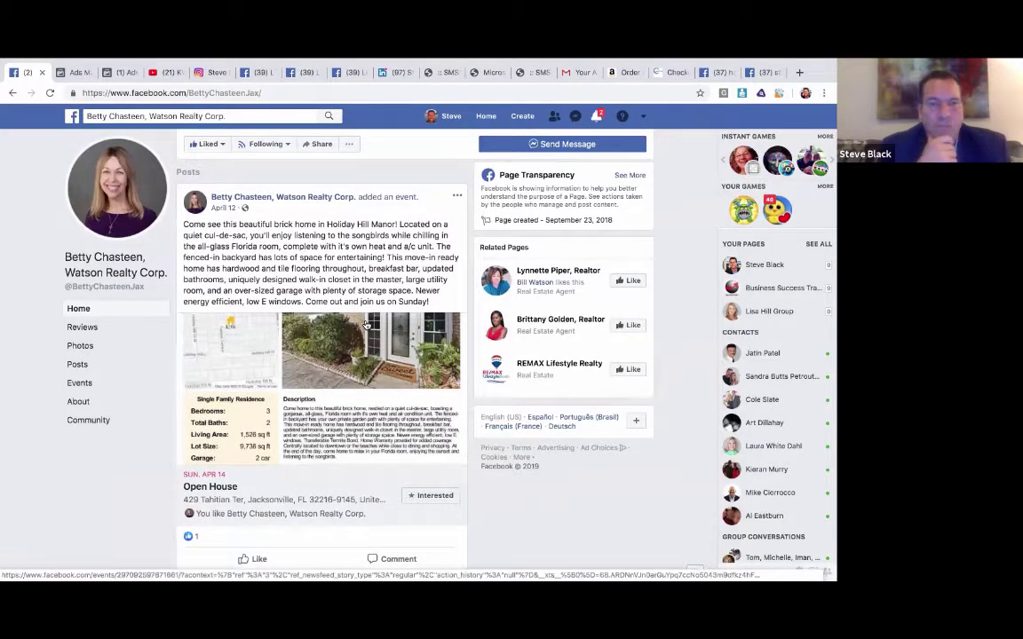
- Mark Interested on the April 14 Open House, like its post, and scroll to the April 6 event
scroll(366, 324, down, 1)
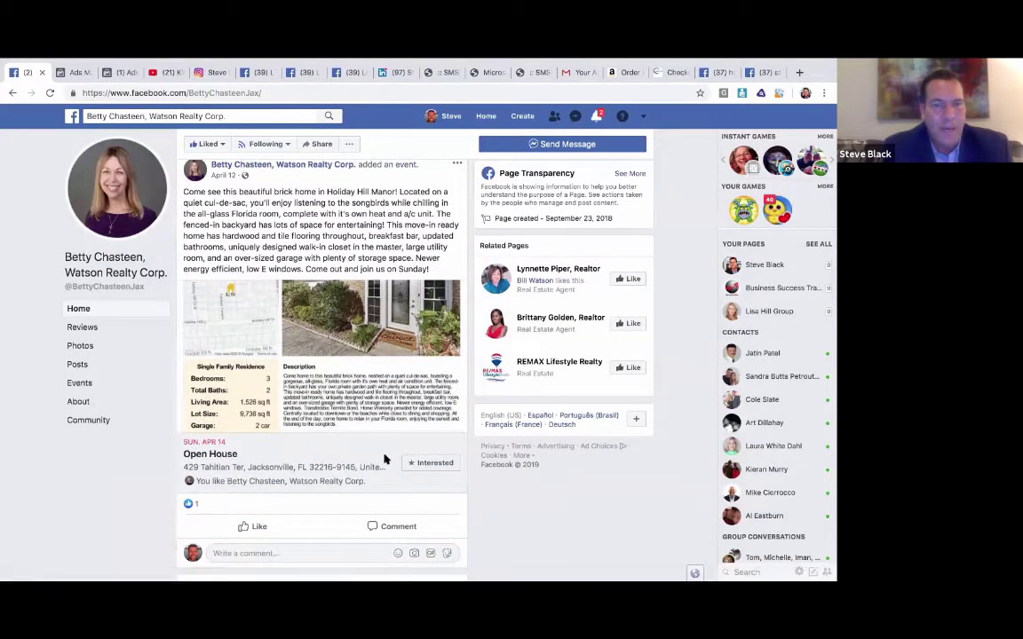
click(432, 466)
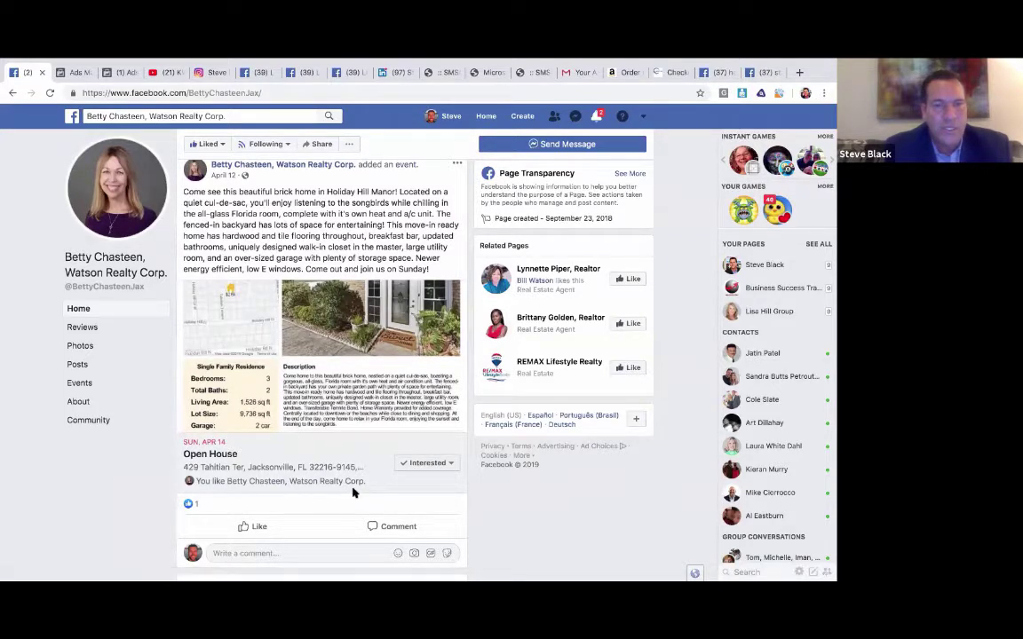
click(254, 526)
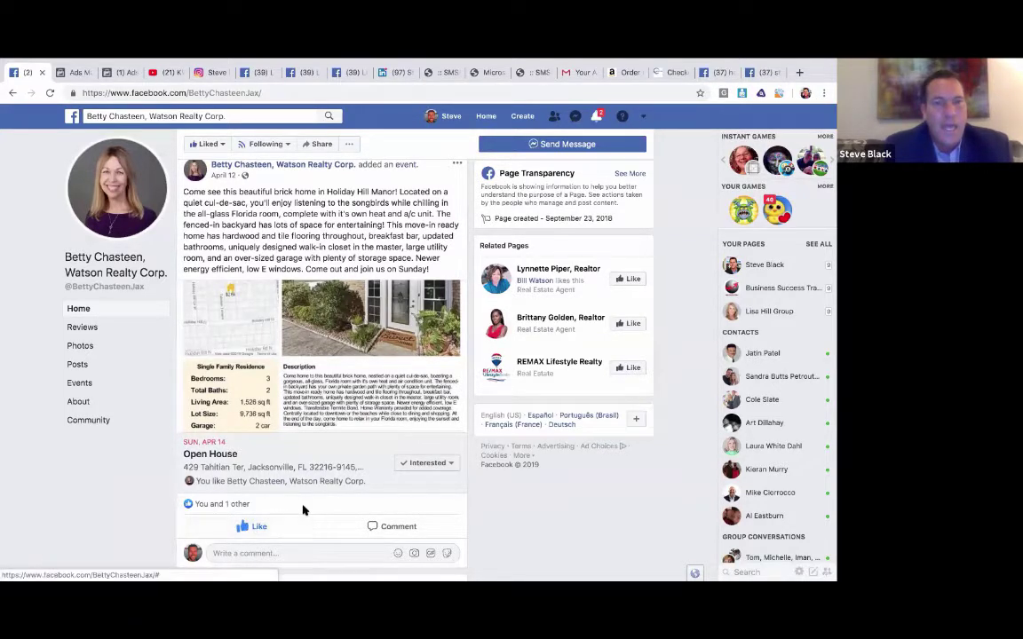
scroll(315, 511, down, 1)
scroll(315, 511, down, 1)
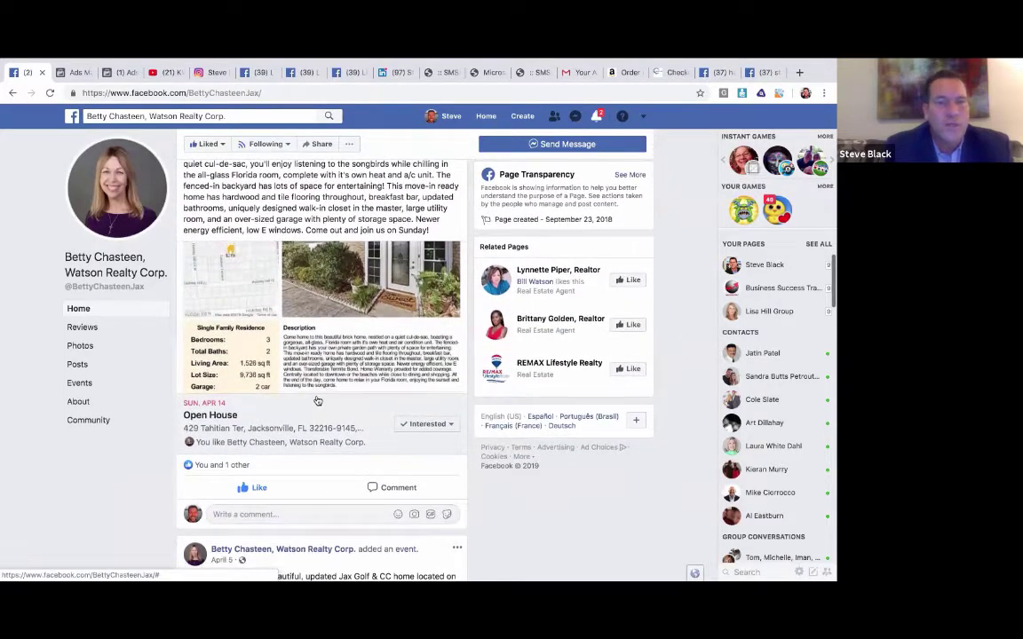
scroll(316, 402, up, 1)
scroll(313, 390, up, 1)
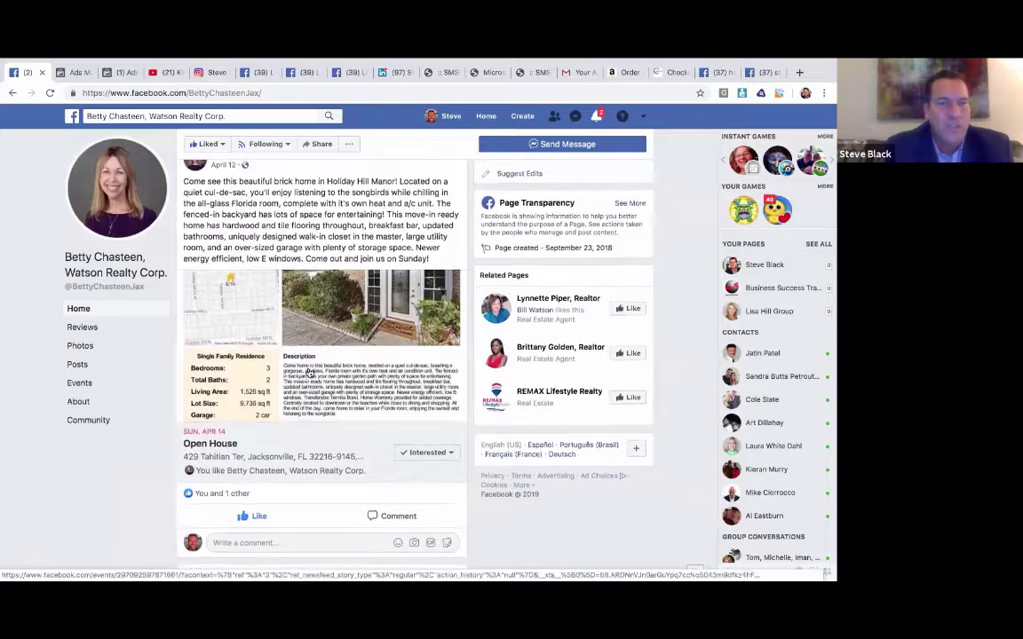
scroll(309, 374, up, 1)
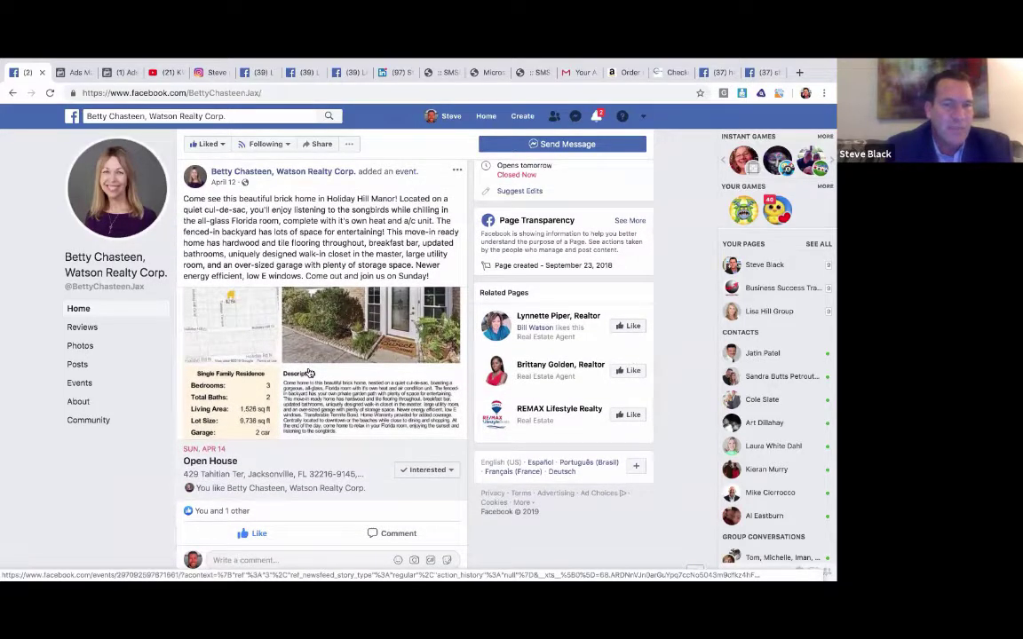
scroll(309, 374, down, 4)
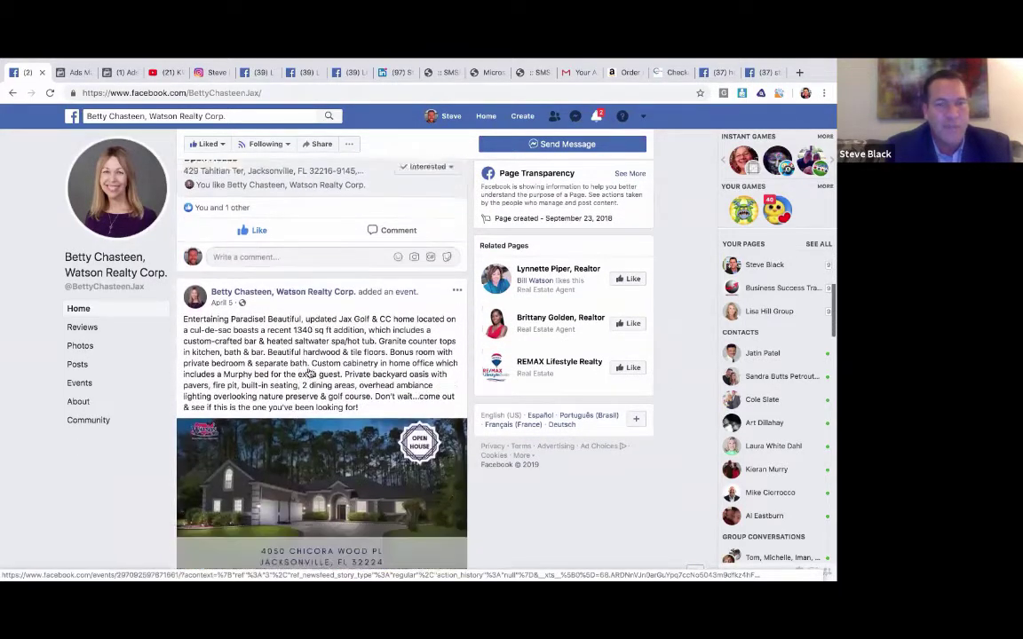
scroll(309, 374, down, 2)
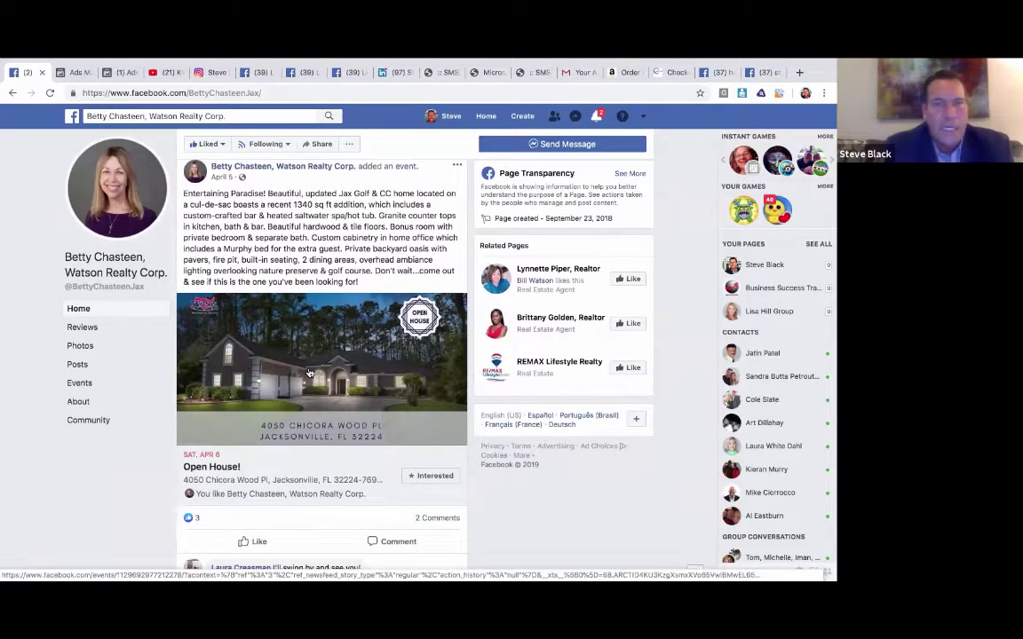
scroll(309, 374, down, 1)
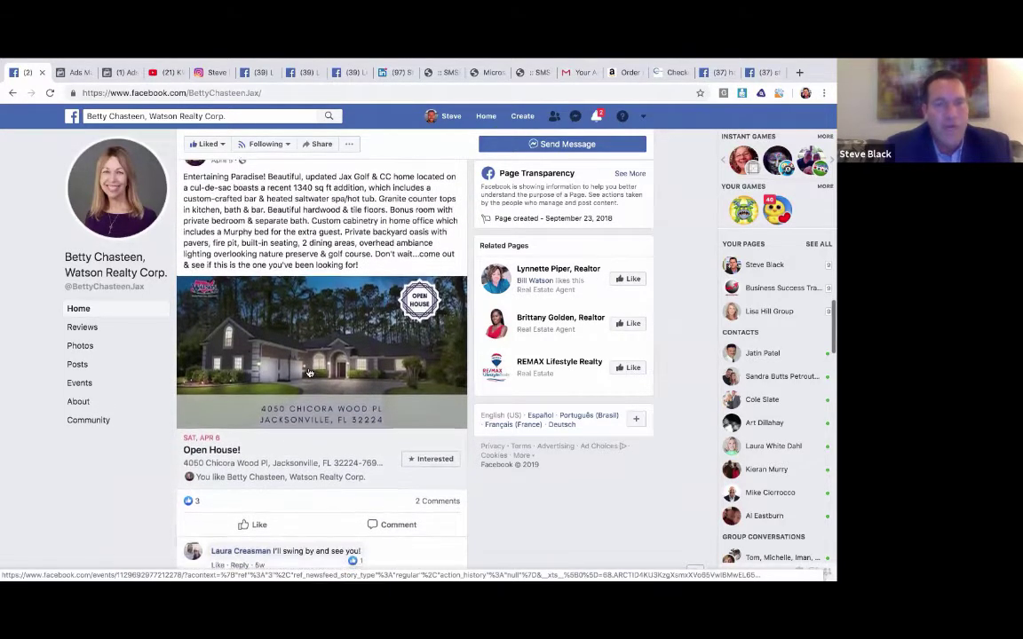
- Scroll the feed past Entertaining Paradise and the March 16 Open House to the March 10 video post
scroll(310, 374, up, 1)
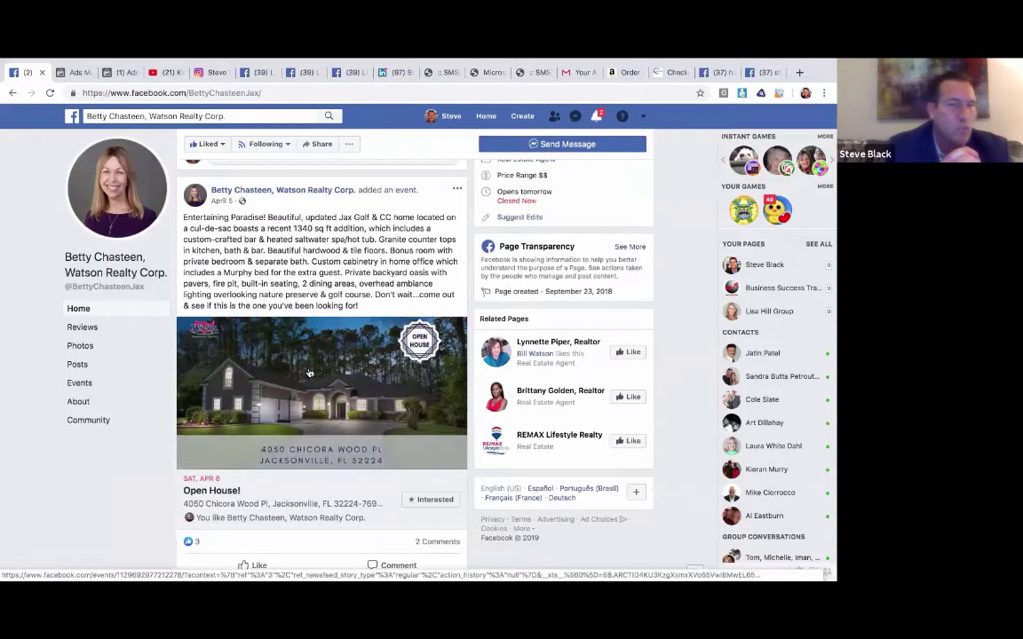
scroll(324, 346, down, 1)
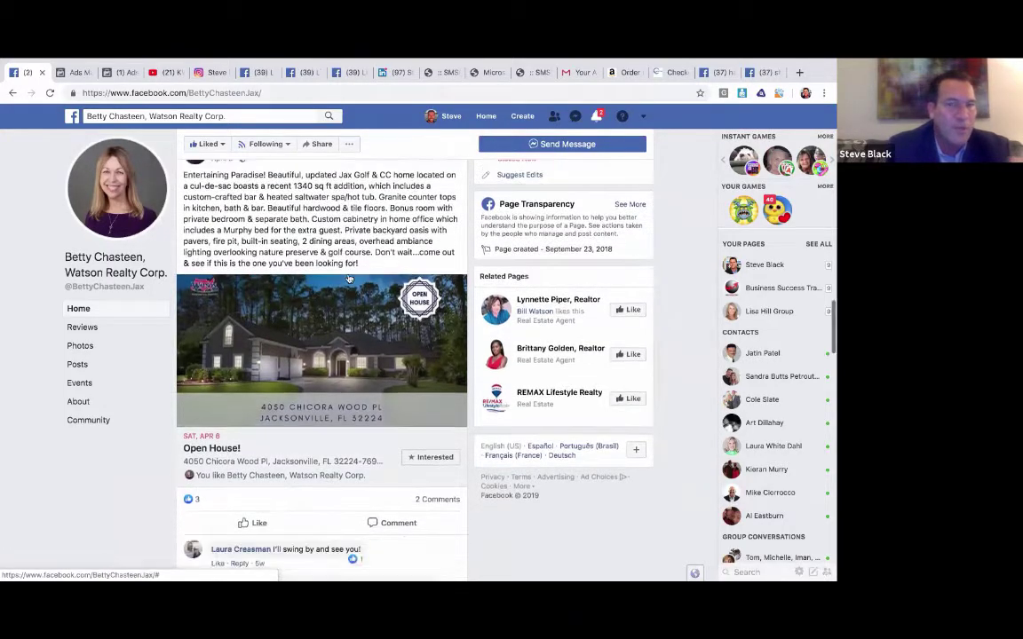
scroll(341, 444, up, 1)
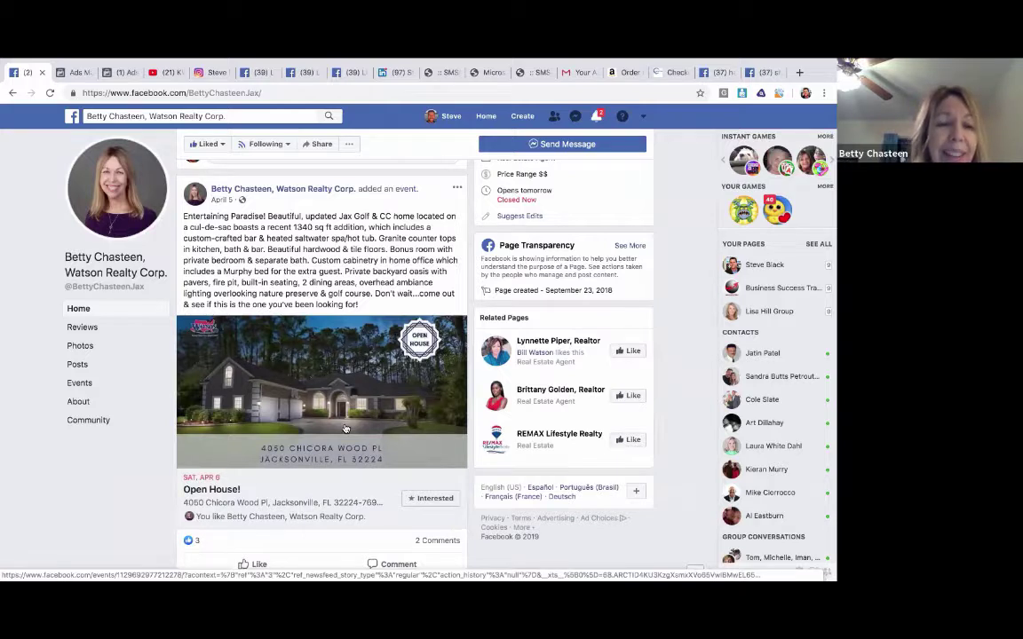
scroll(346, 429, down, 4)
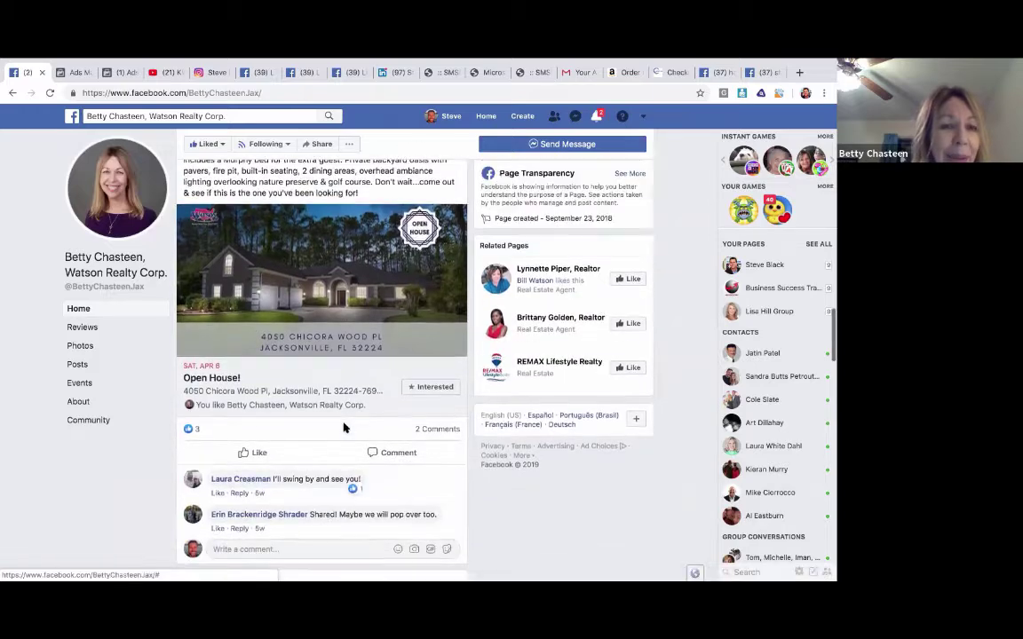
scroll(347, 429, down, 2)
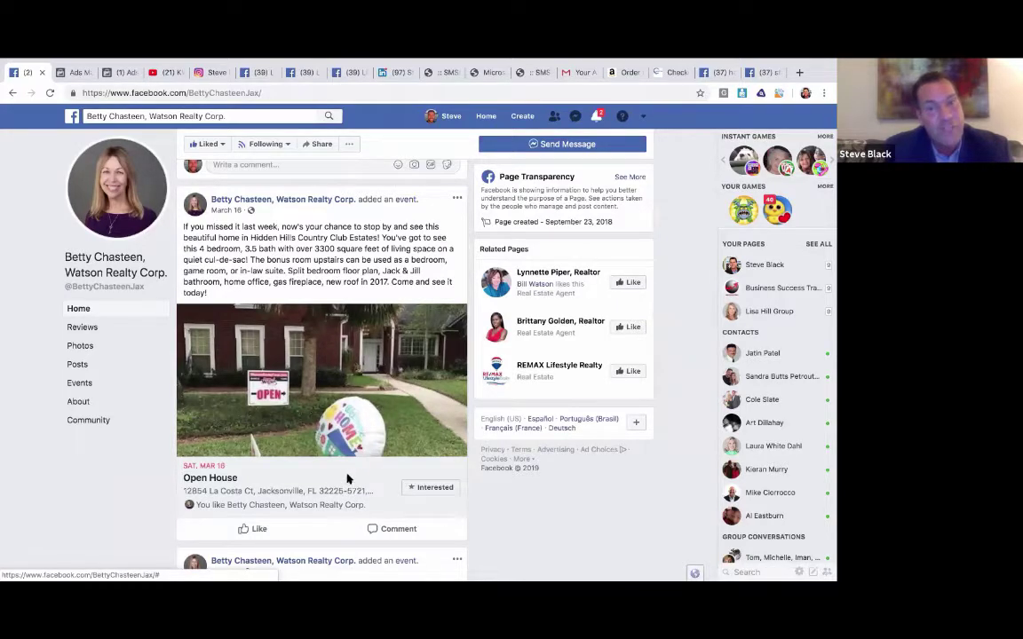
scroll(364, 480, down, 4)
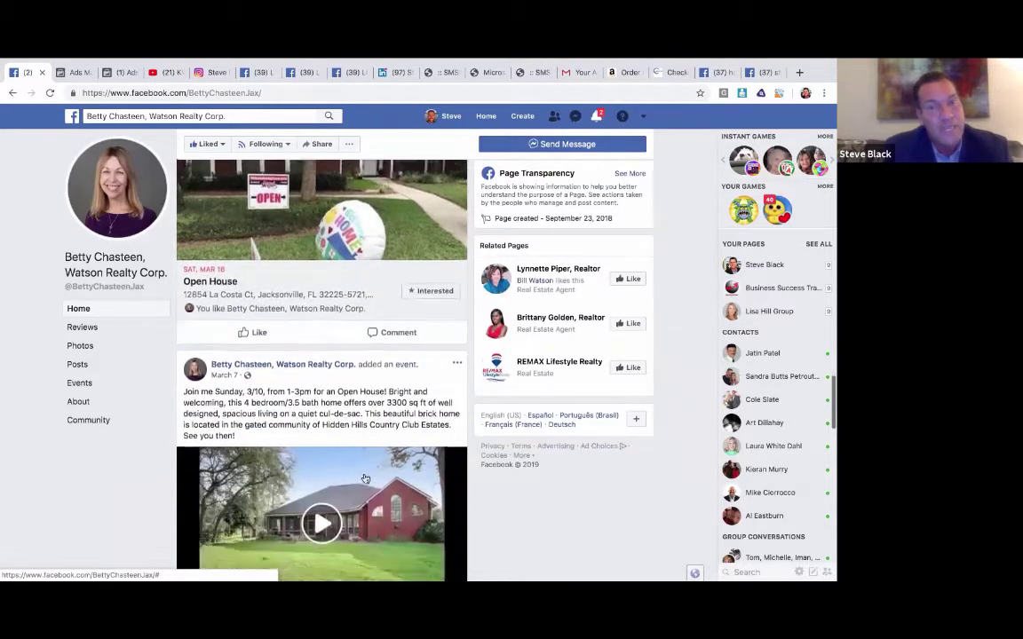
scroll(364, 479, down, 1)
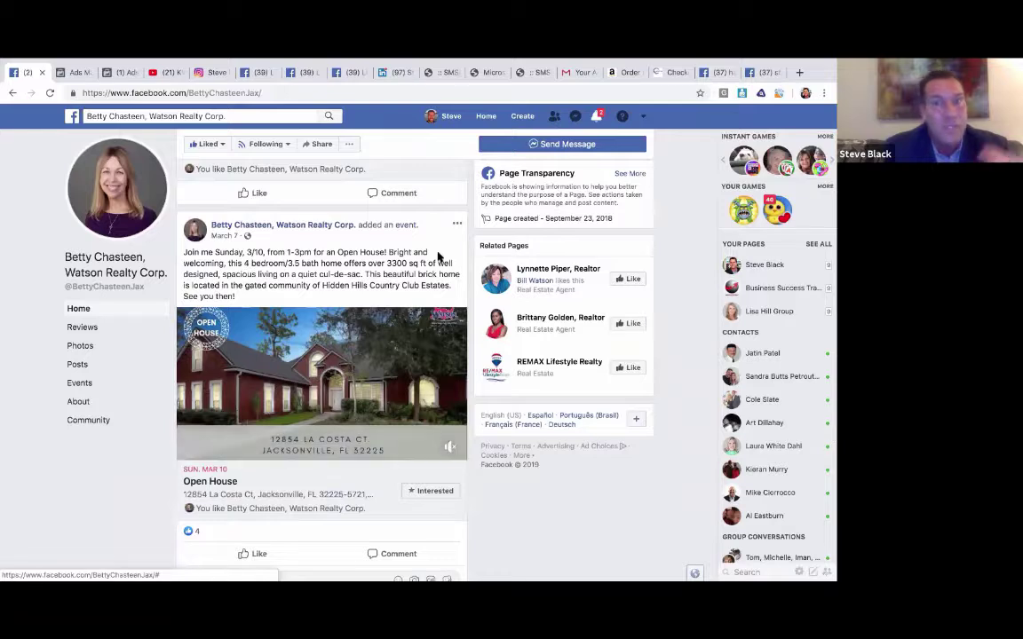
- Create a new ad campaign with the Engagement objective targeting Event responses
click(520, 118)
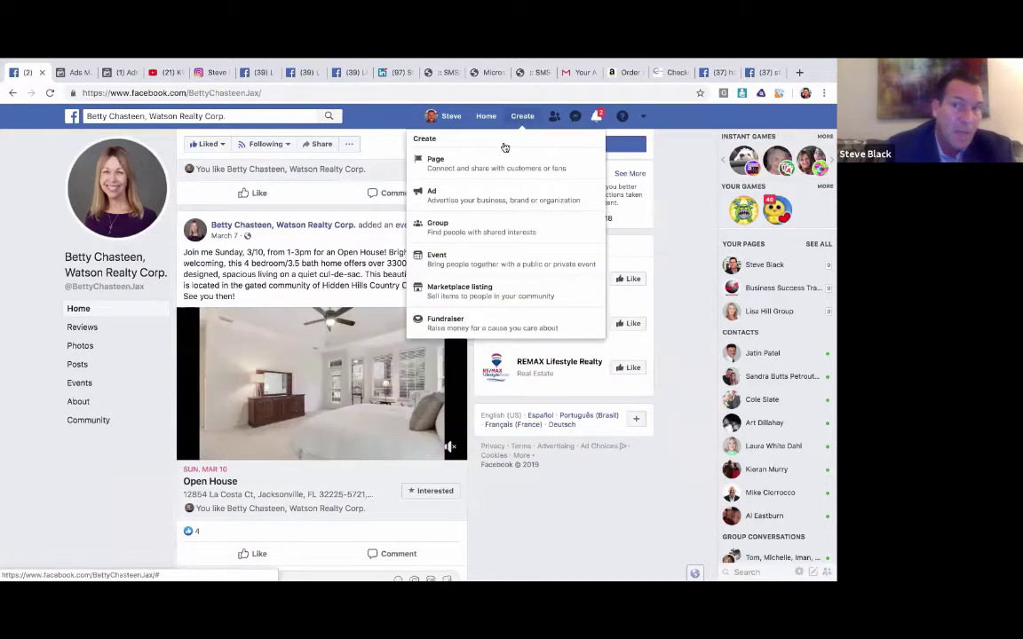
click(489, 187)
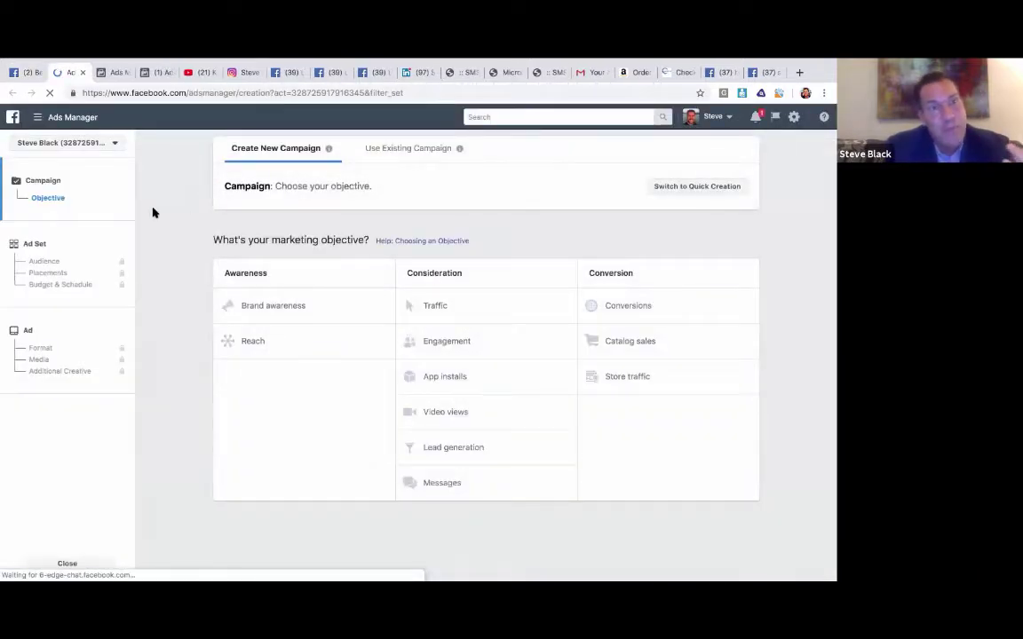
click(437, 342)
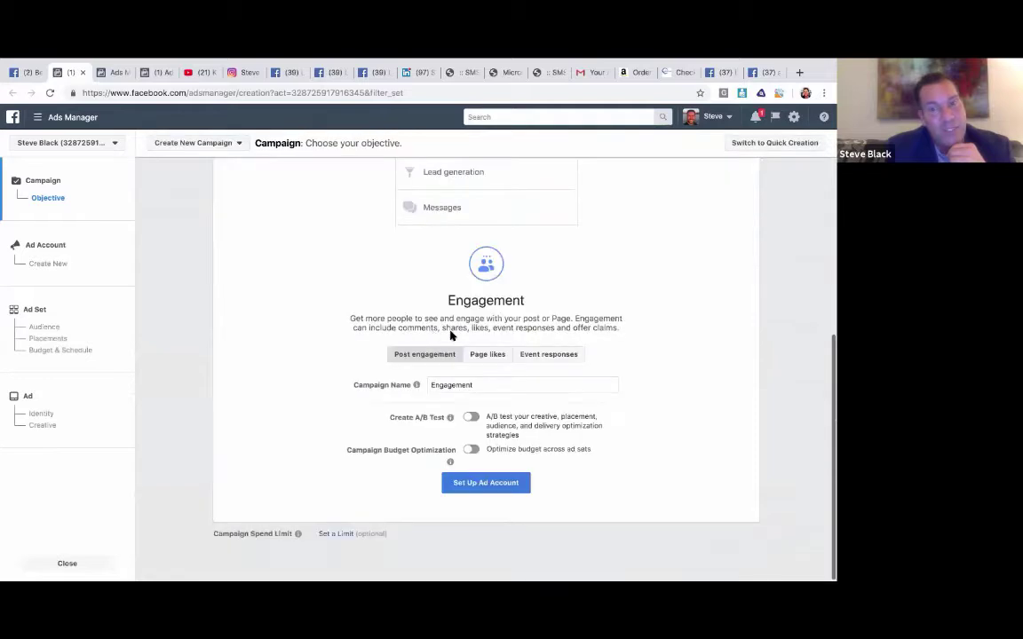
click(547, 360)
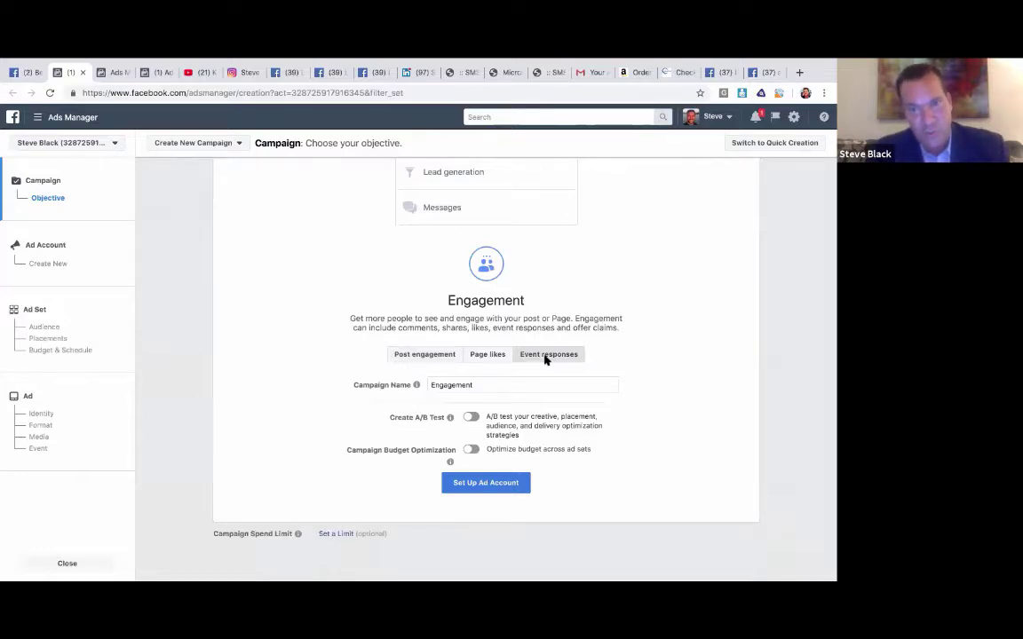
scroll(547, 360, up, 2)
mouse_move(429, 455)
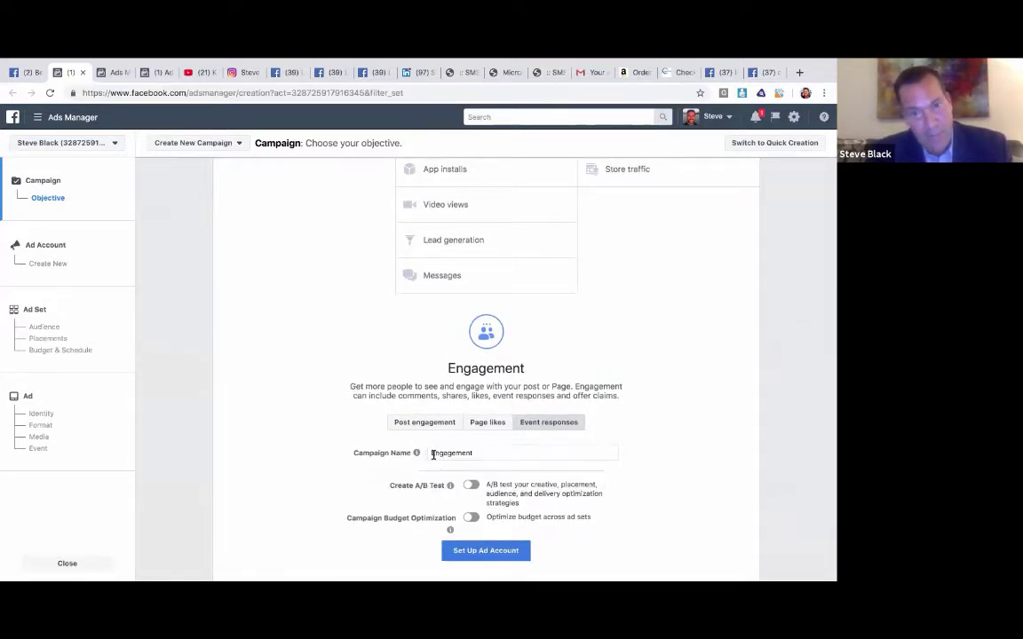
click(433, 454)
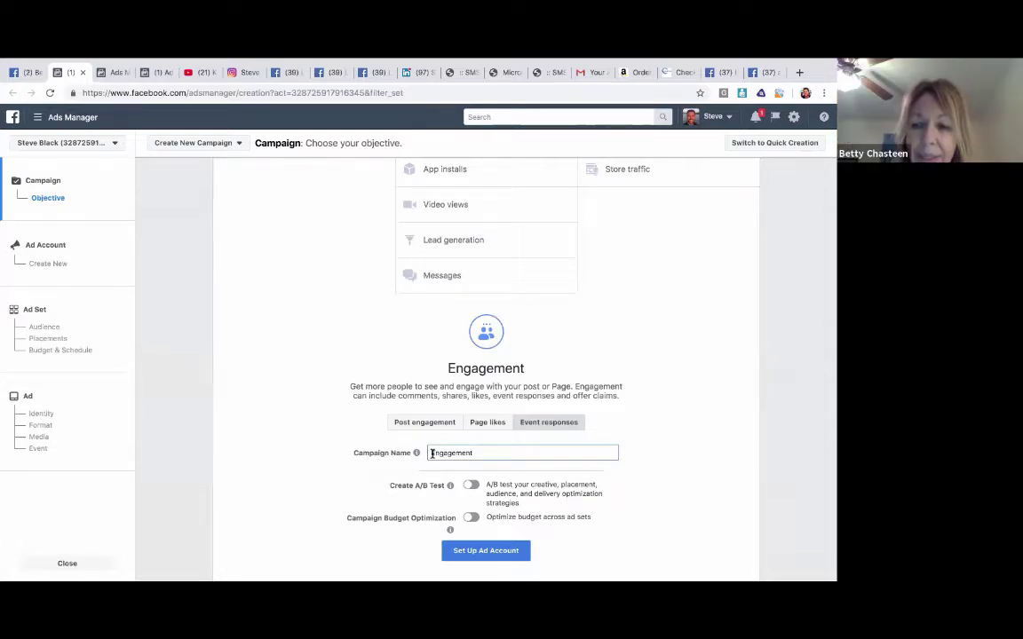
- Switch to the other business ad account, leaving the unsaved campaign and dismissing the notice
click(68, 143)
click(68, 261)
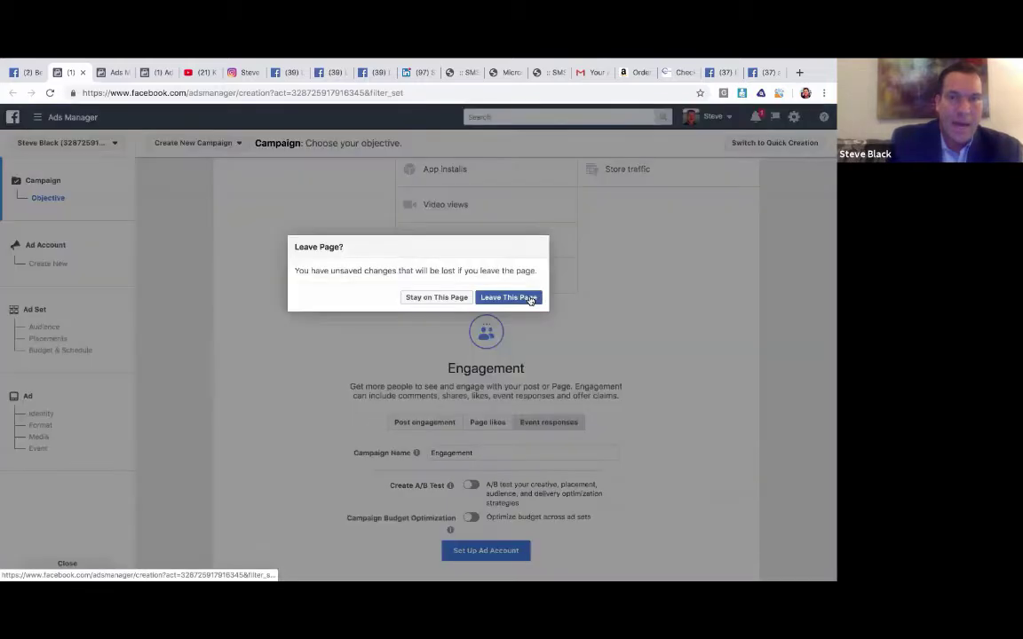
click(494, 297)
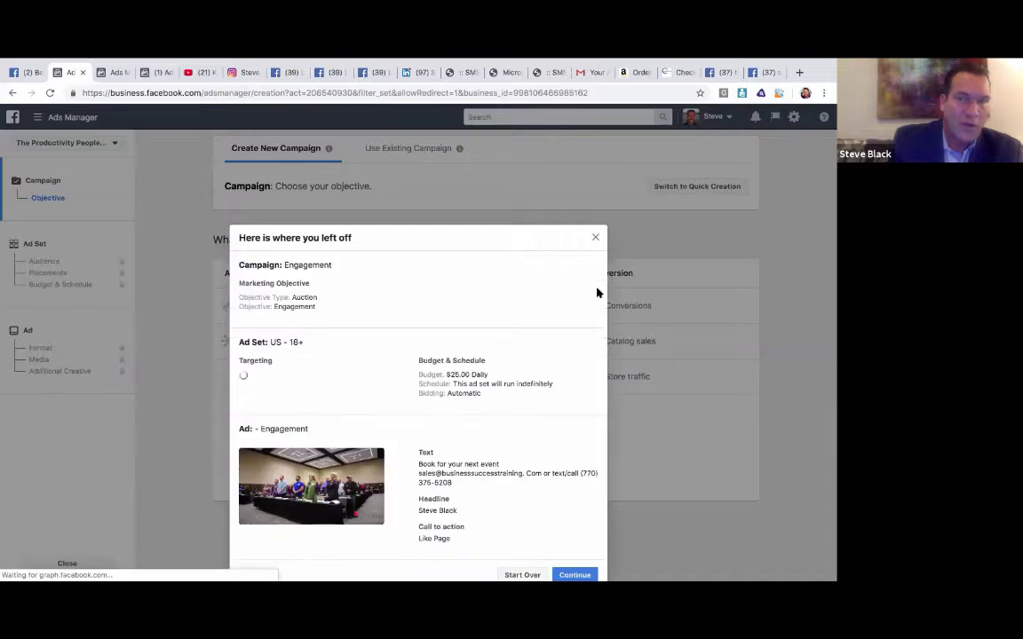
click(595, 237)
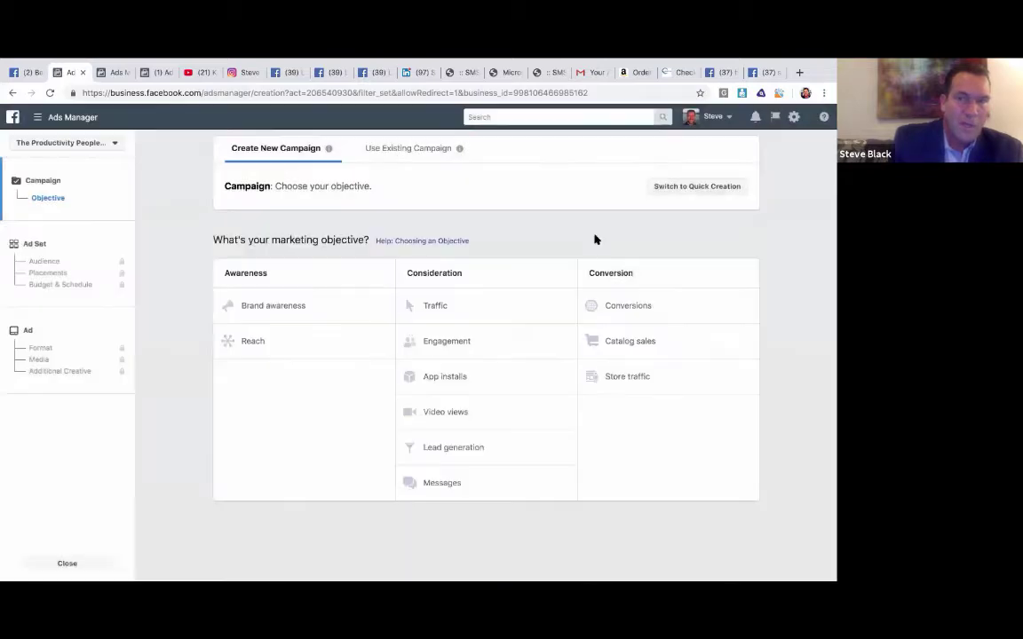
- Create an Engagement campaign aimed at Event responses and continue to the ad set
click(451, 347)
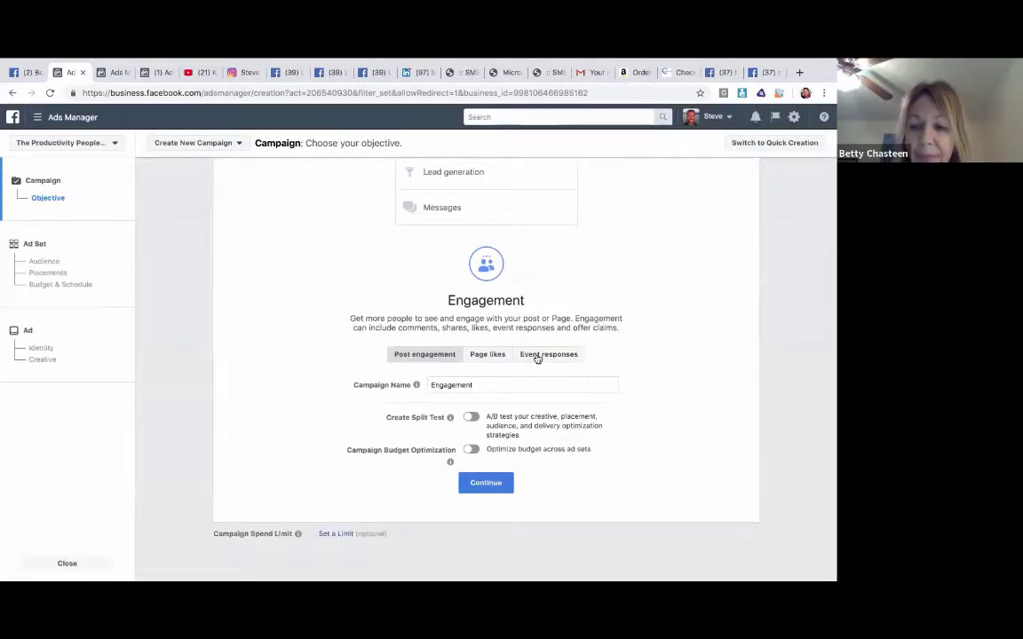
click(537, 356)
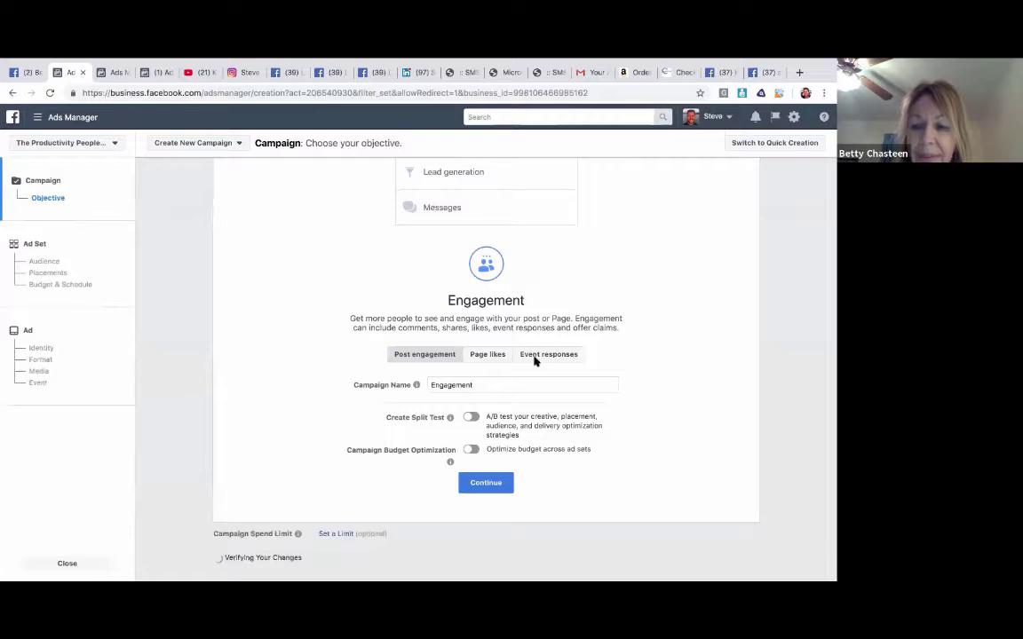
click(485, 482)
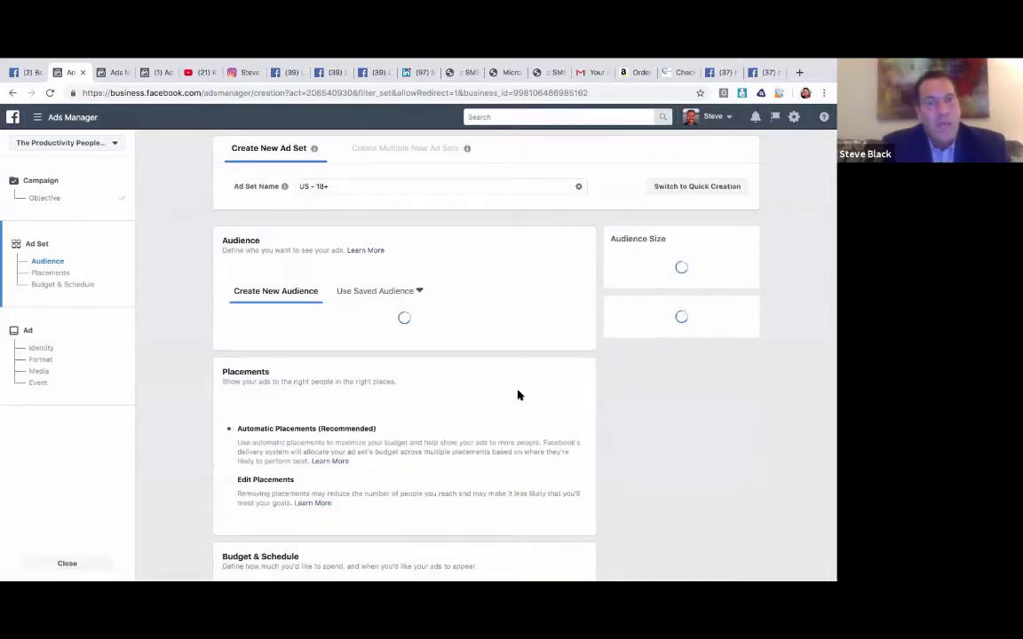
scroll(519, 395, down, 4)
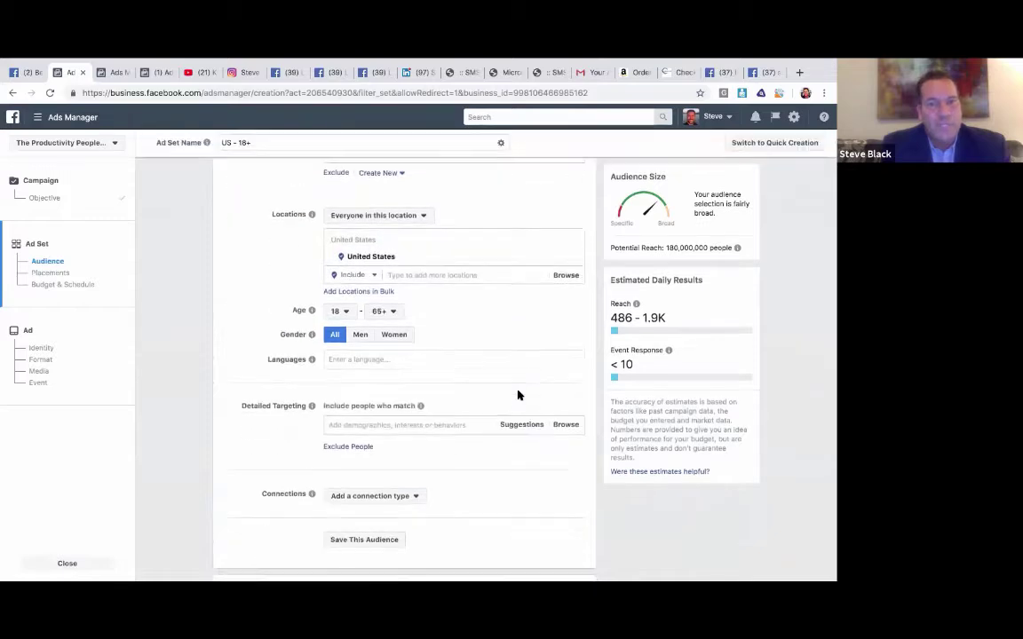
scroll(518, 395, down, 1)
scroll(518, 395, up, 1)
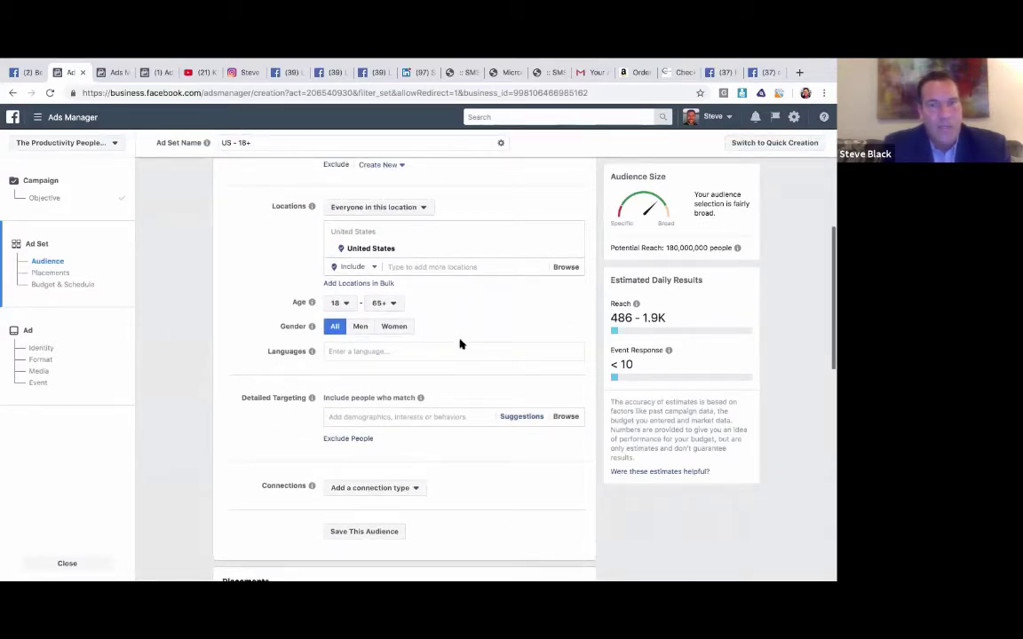
scroll(460, 343, up, 1)
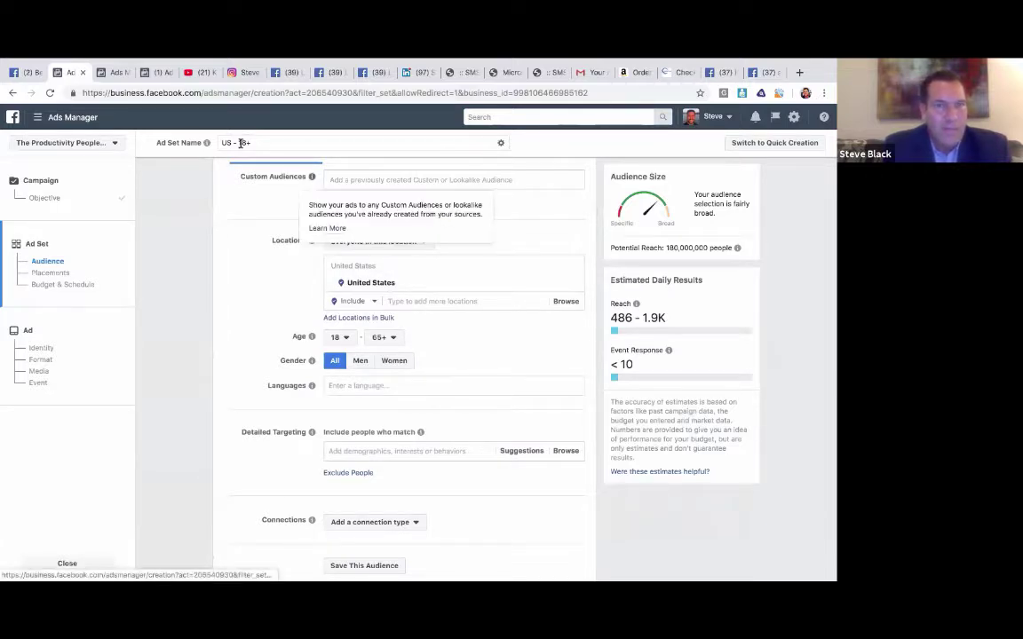
click(30, 72)
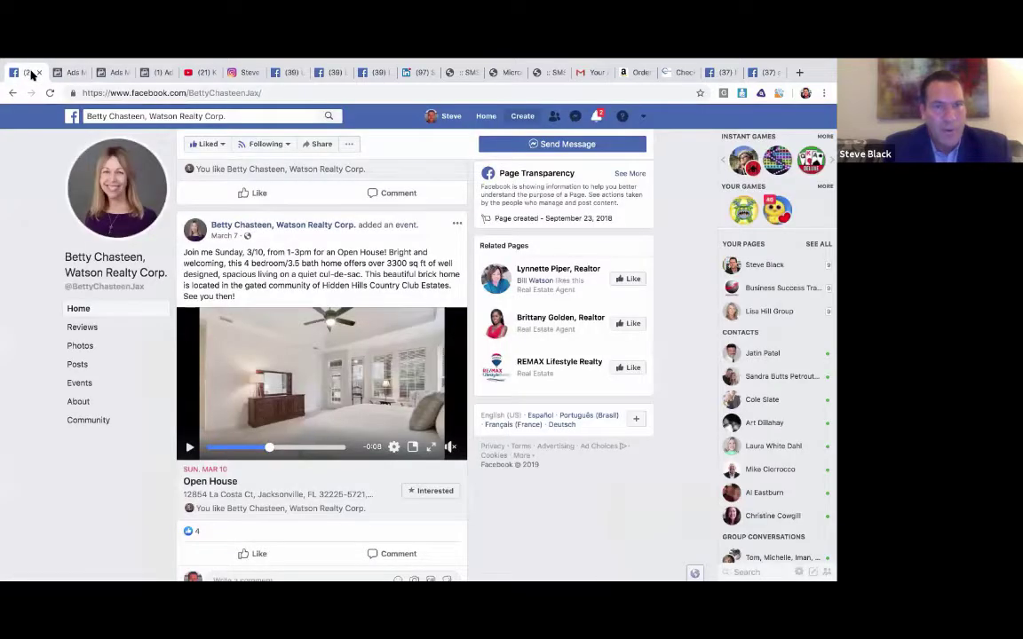
scroll(302, 213, down, 2)
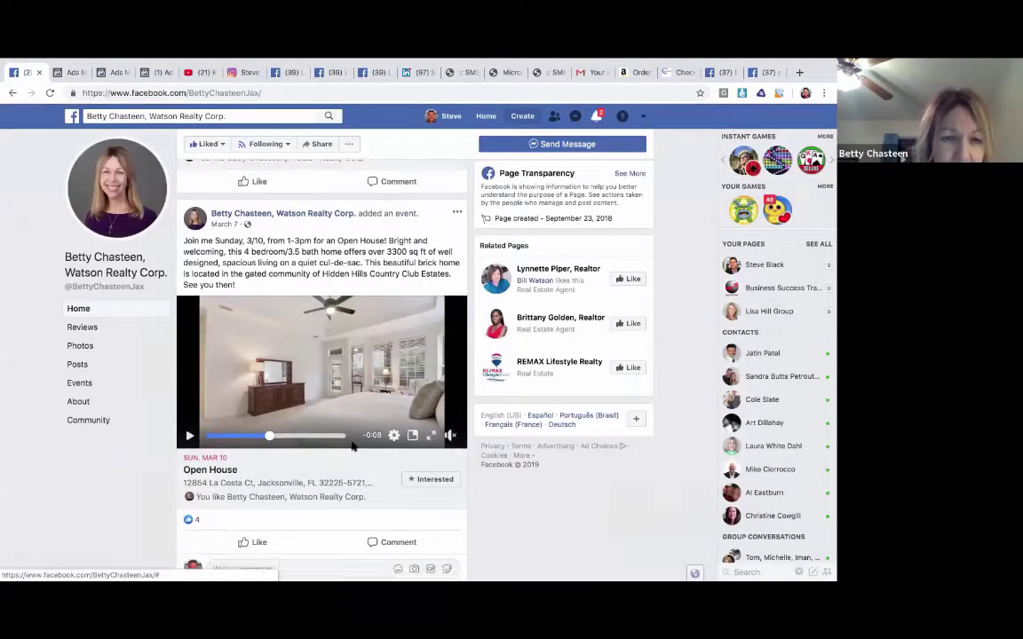
click(71, 73)
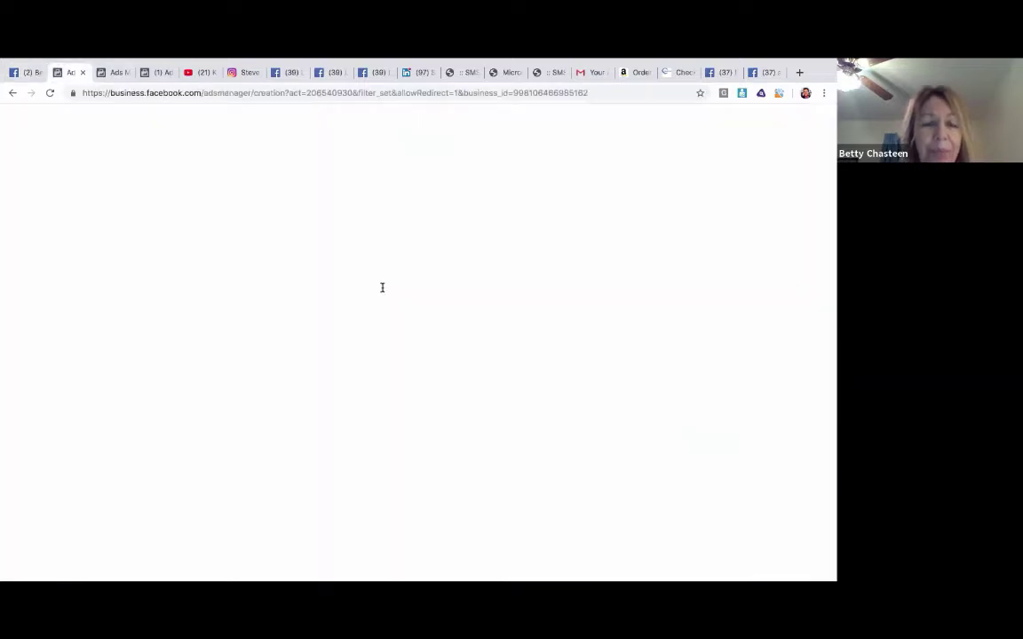
- Add the 32225 Jacksonville zip code as the location, then remove it again
click(407, 301)
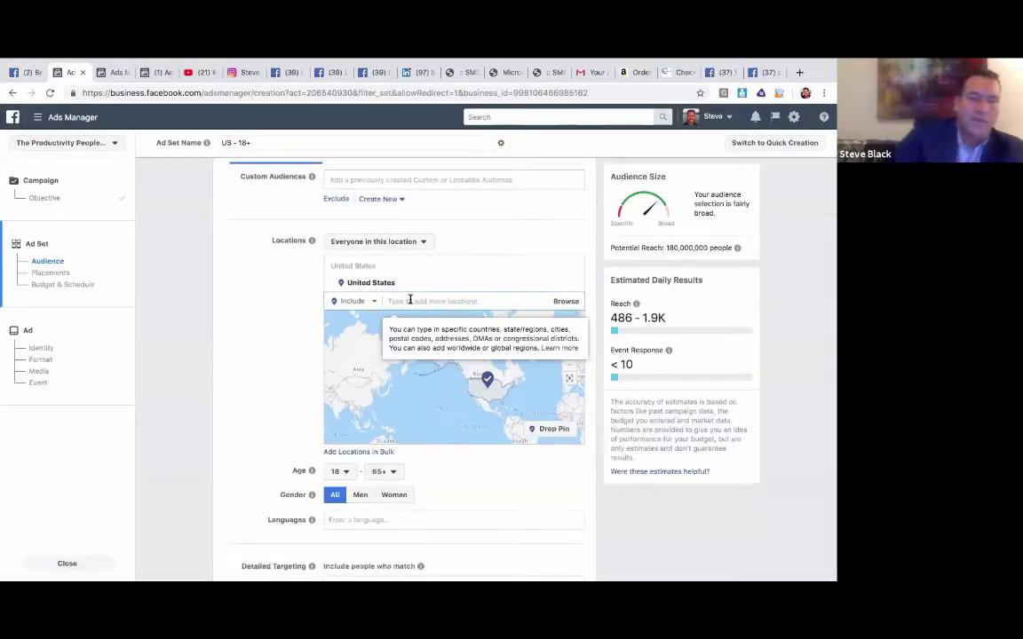
text(3225)
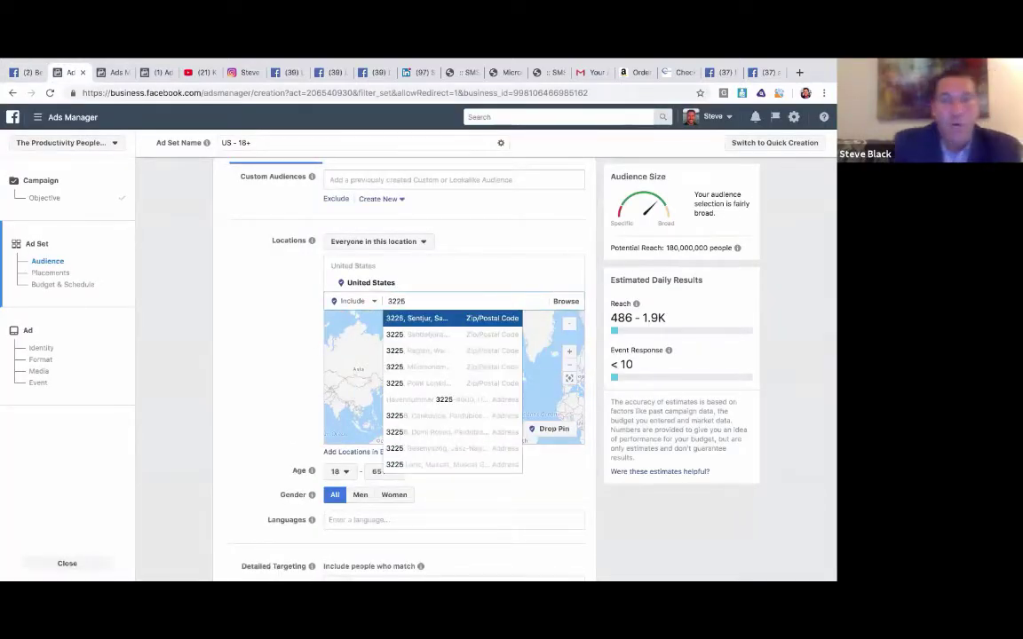
key(BackSpace)
text(2)
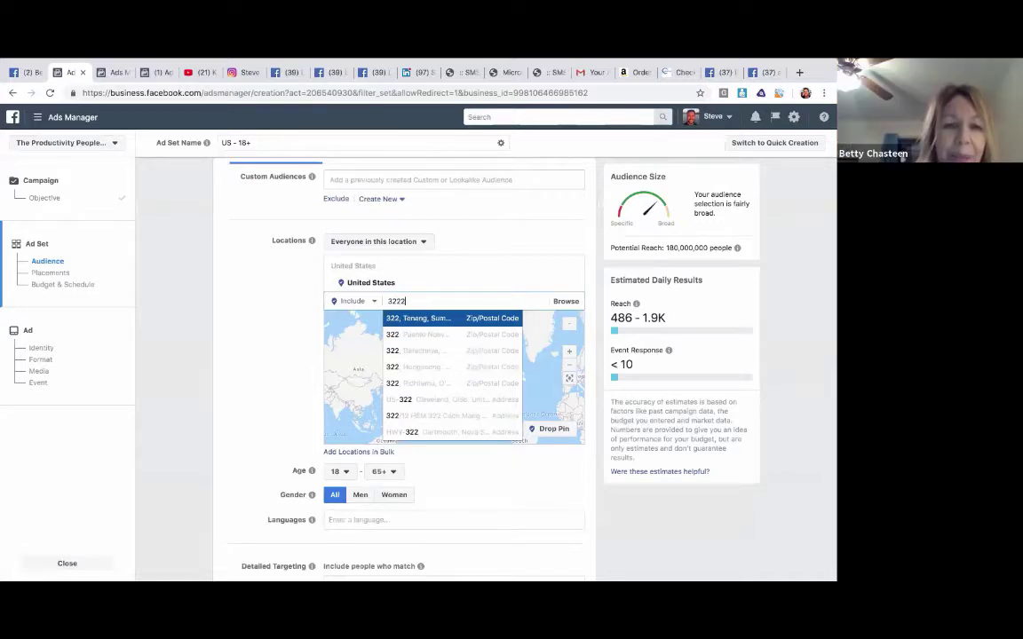
text(25)
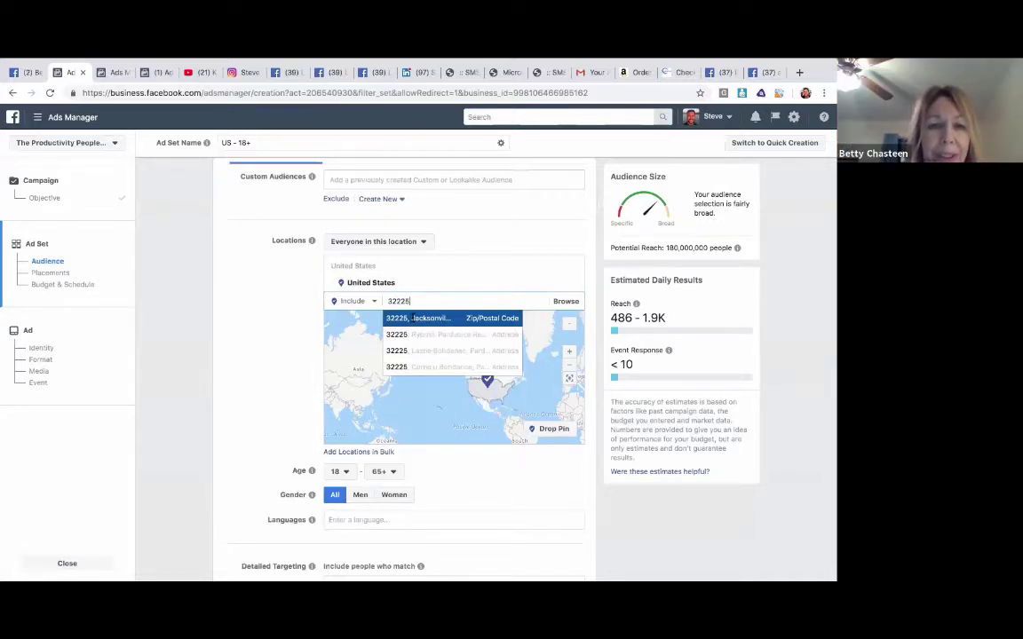
click(413, 318)
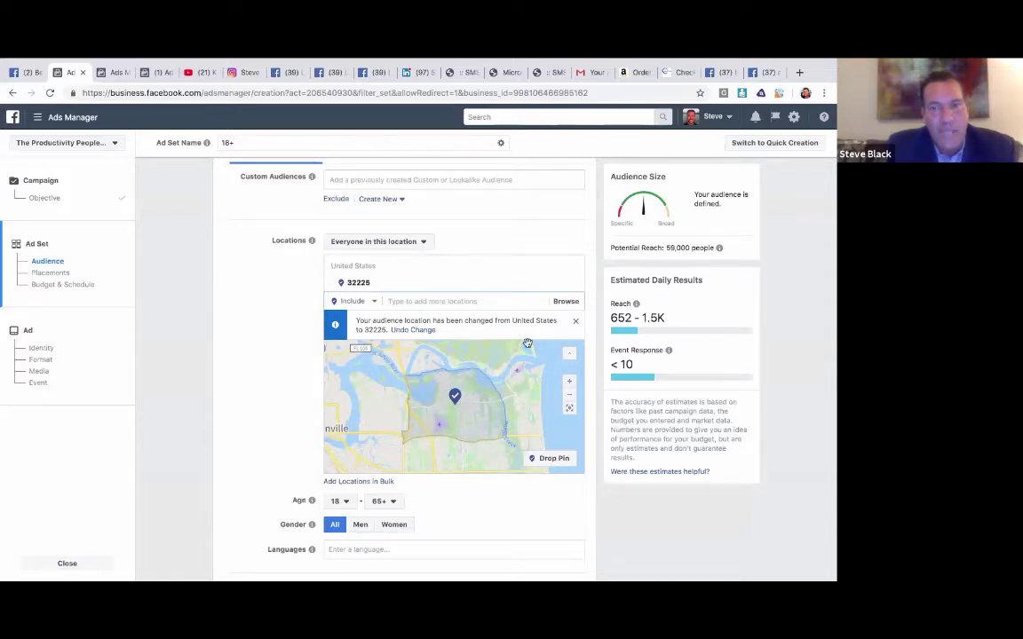
click(573, 283)
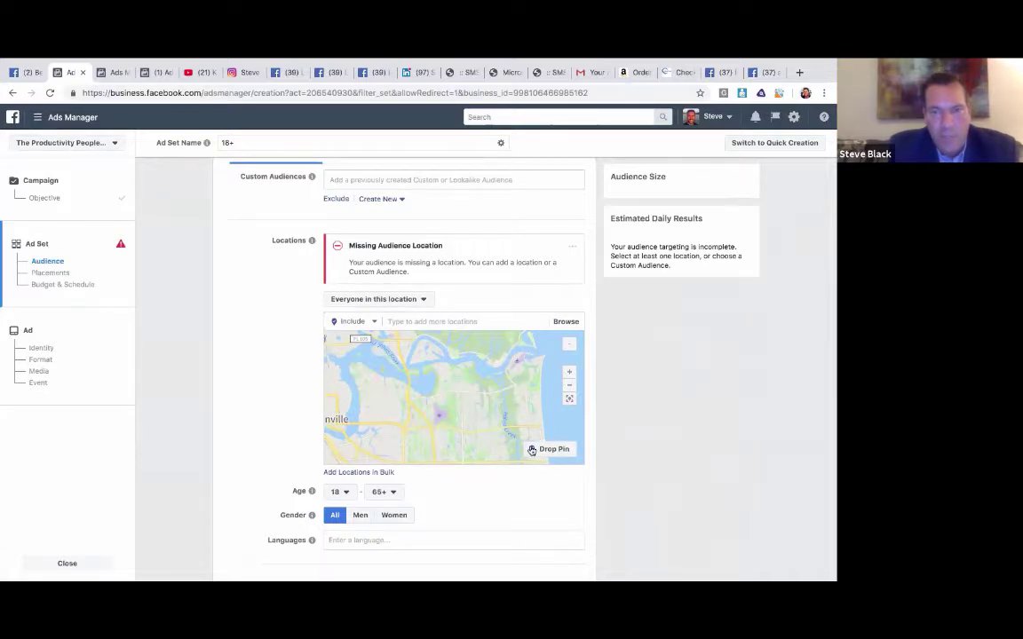
- Hide the missing-location warning and drop a map pin near the coast
click(570, 247)
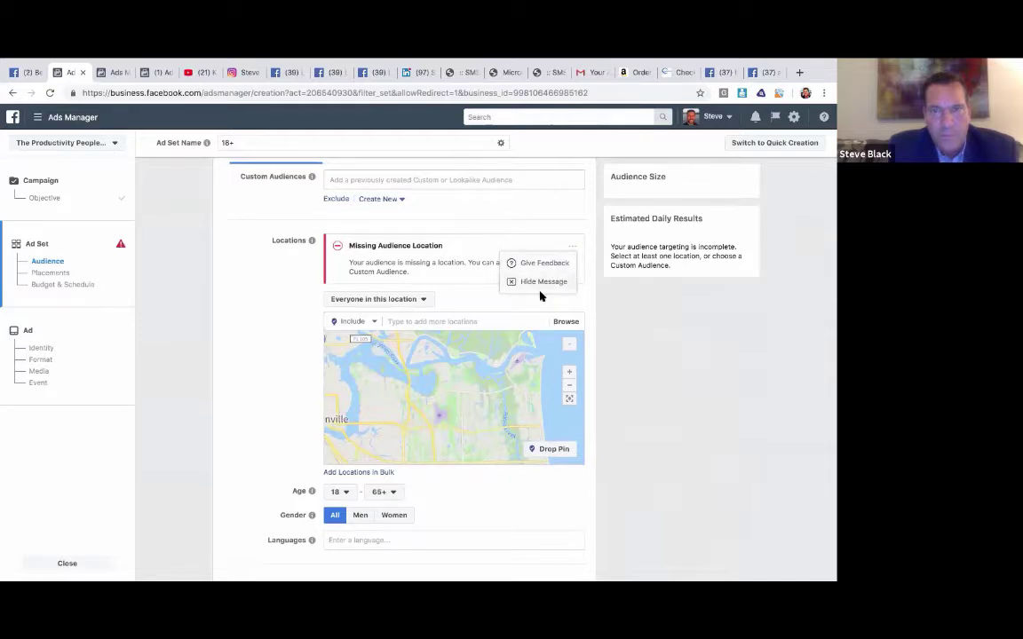
click(539, 283)
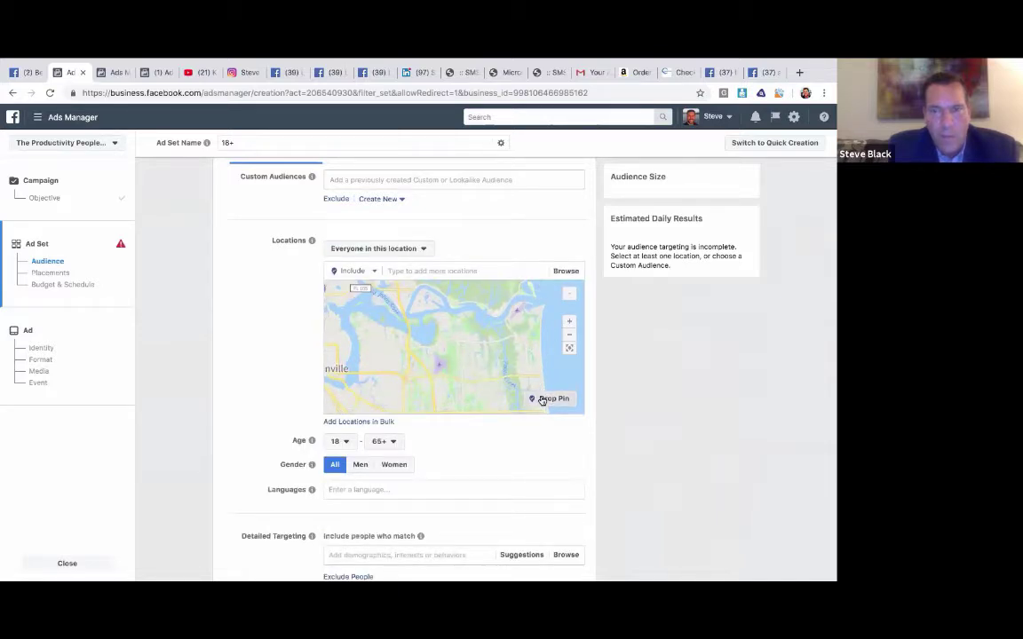
click(531, 399)
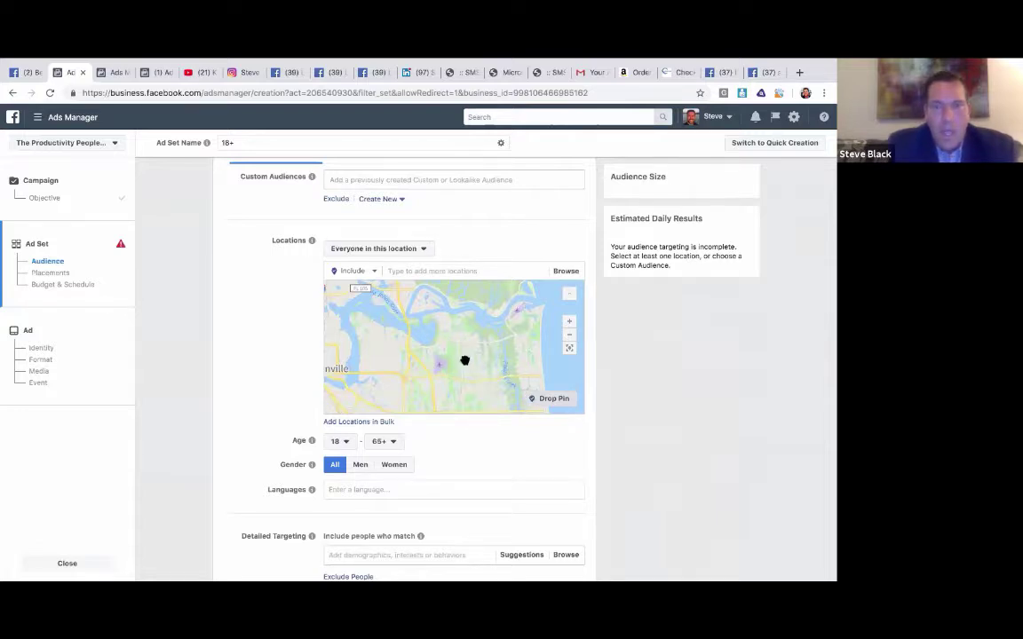
click(465, 358)
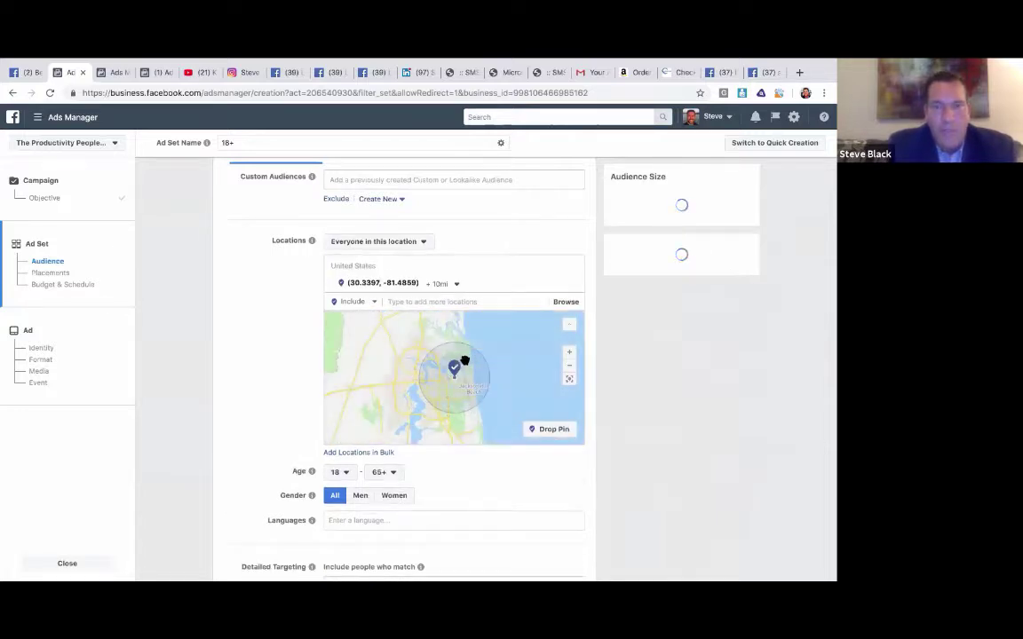
- Set the pinned location's targeting radius to 15 miles
click(442, 284)
key(BackSpace)
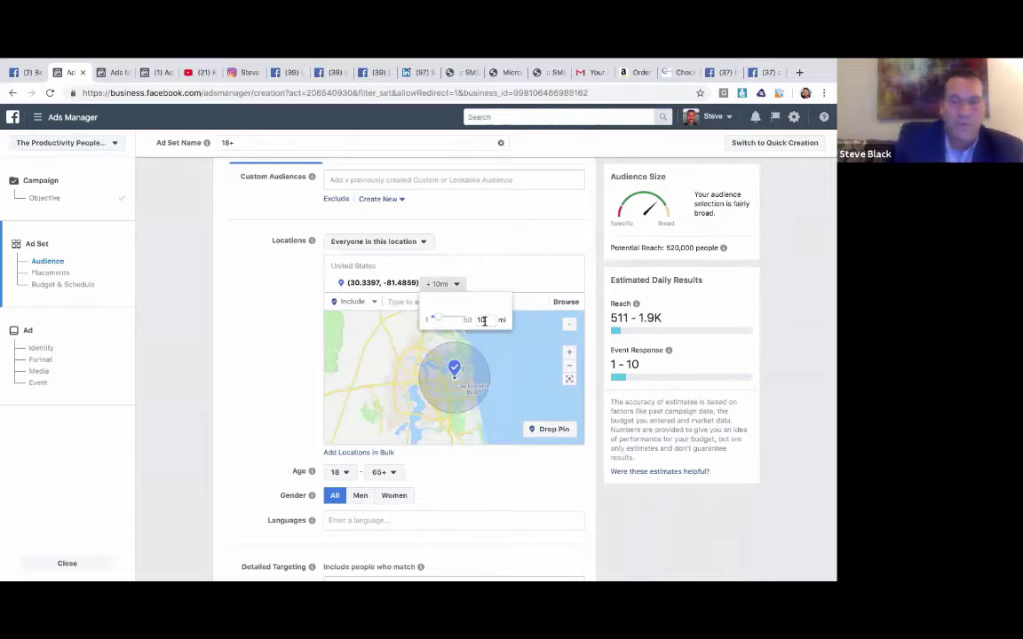
text(5)
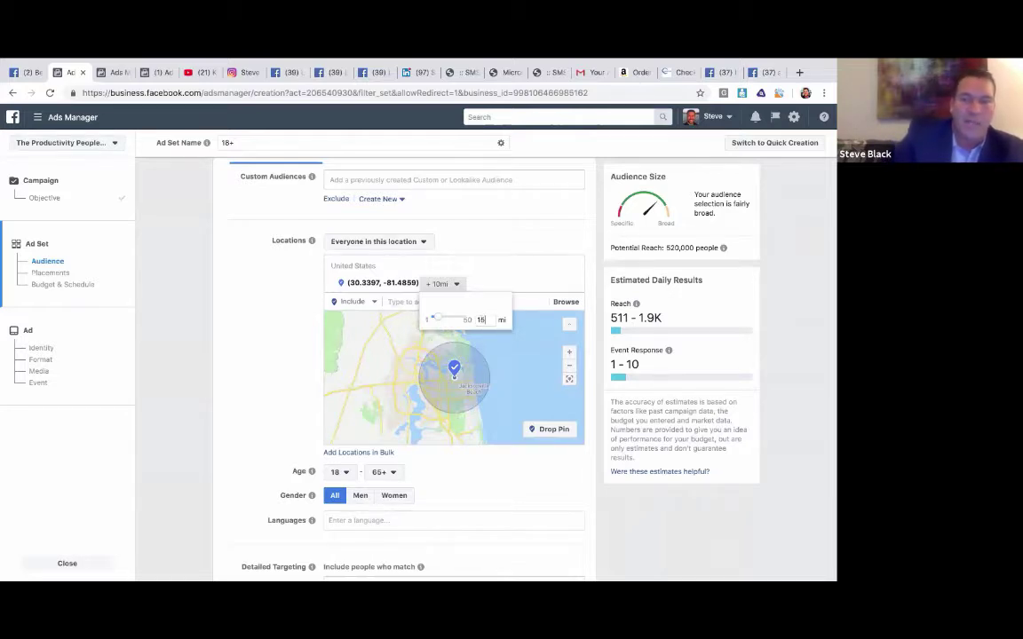
key(Return)
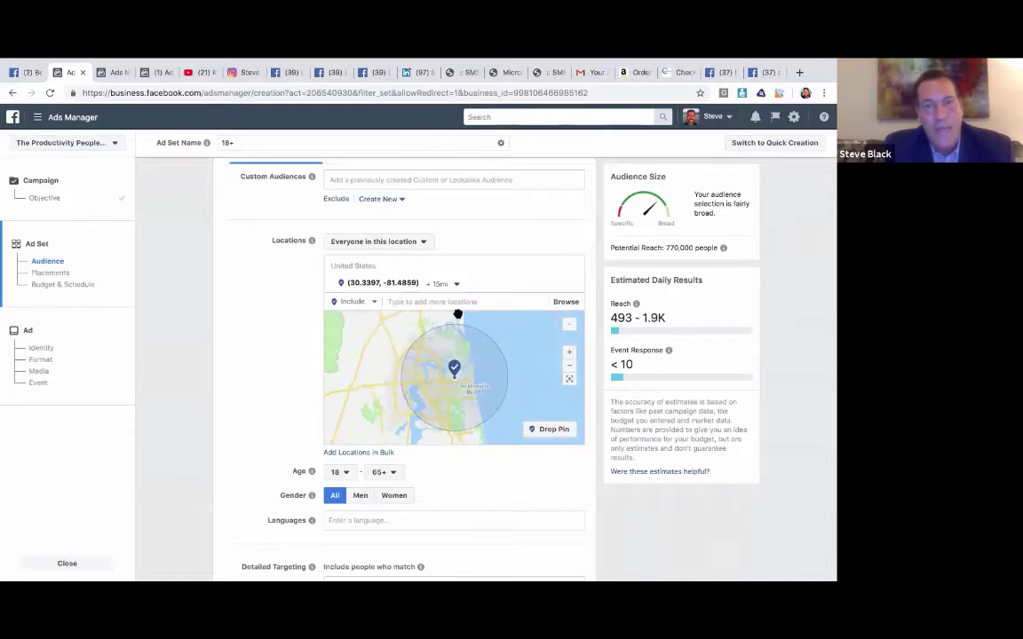
click(451, 283)
drag(436, 321, 427, 317)
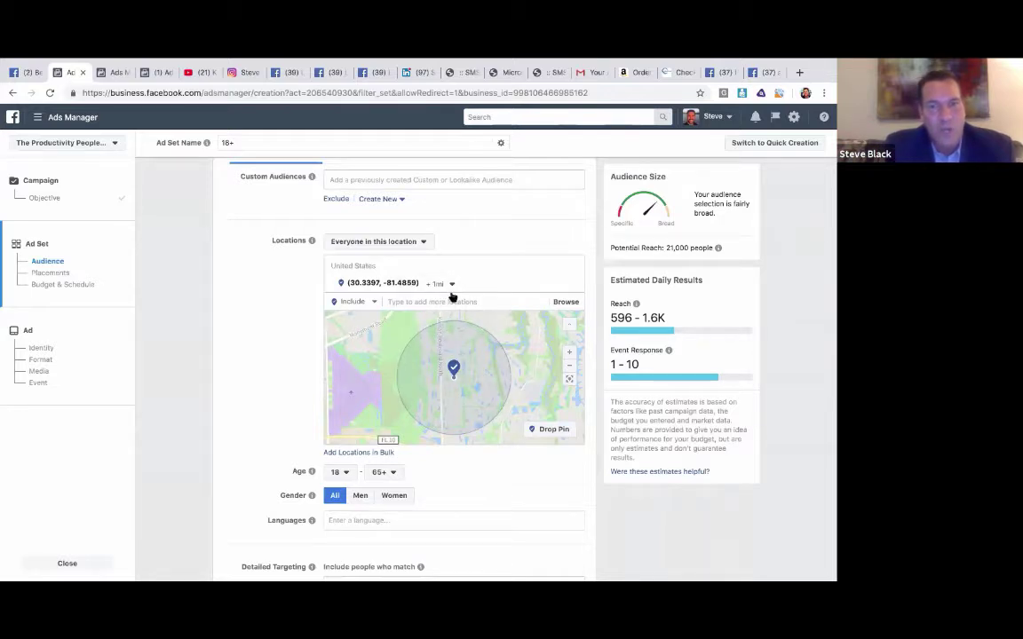
click(450, 284)
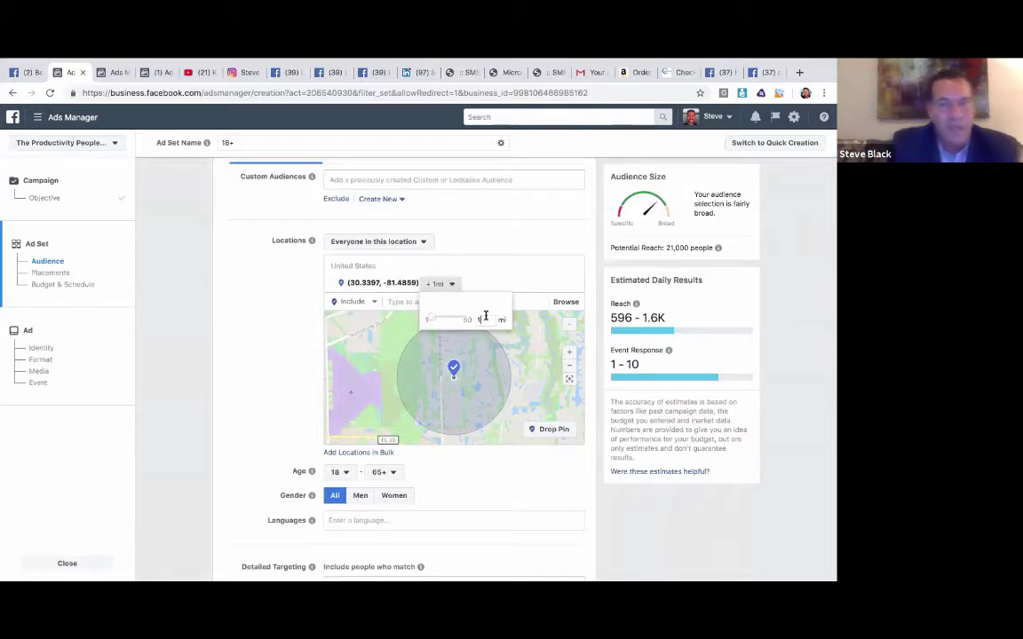
click(485, 319)
text(5)
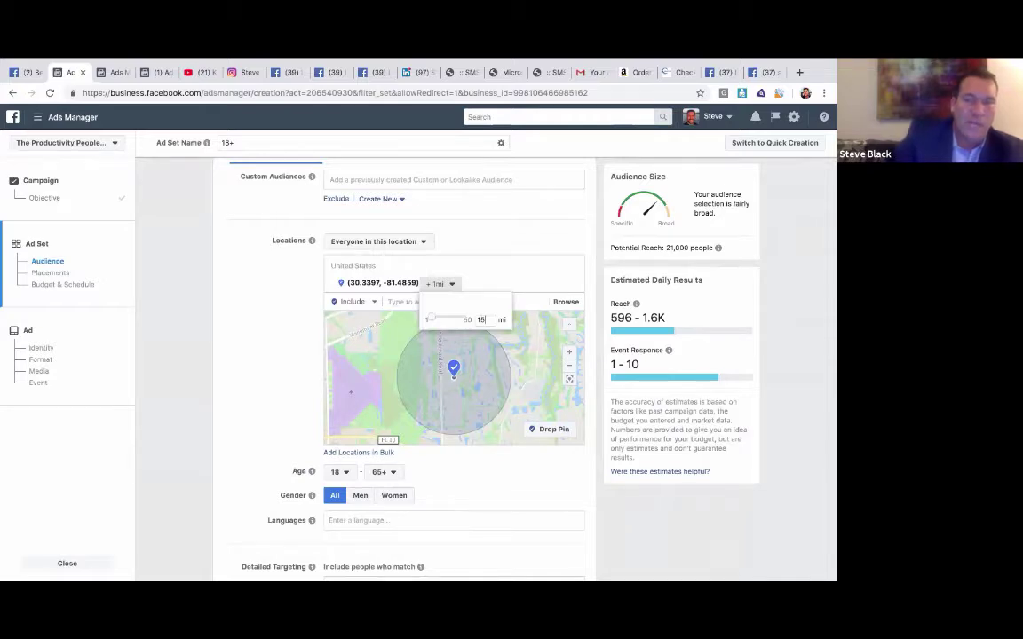
key(Return)
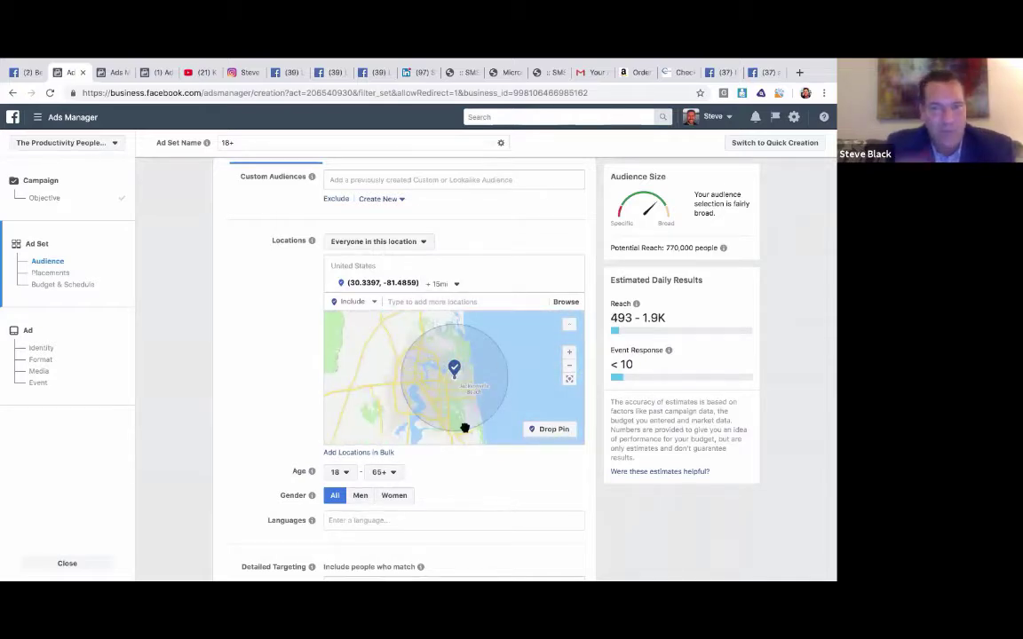
- Add the Zillow interest to detailed targeting
scroll(285, 429, down, 1)
scroll(285, 430, down, 3)
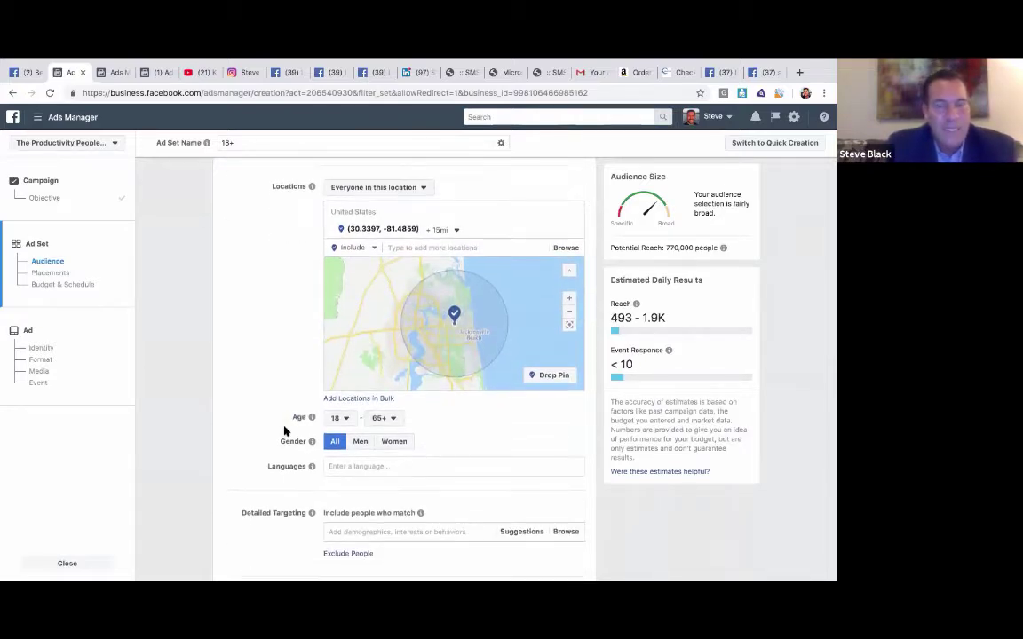
scroll(285, 430, down, 6)
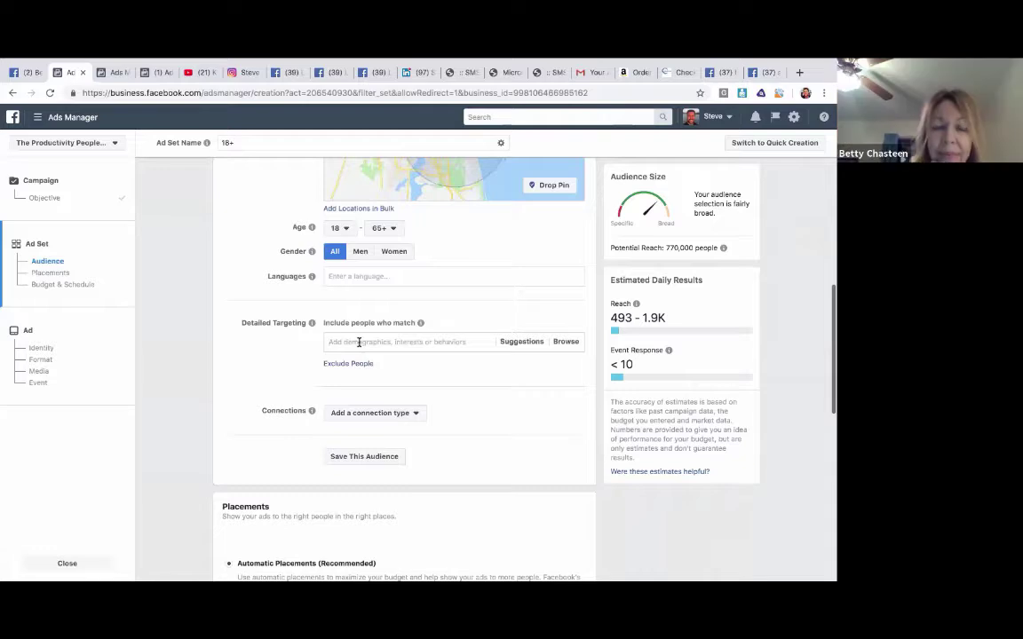
text(z)
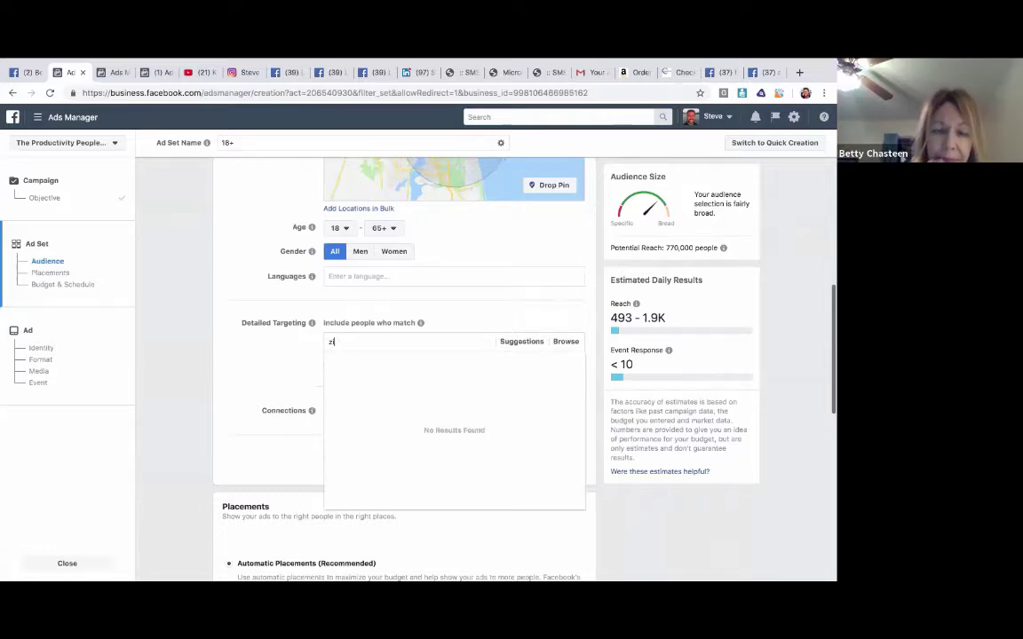
text(illow)
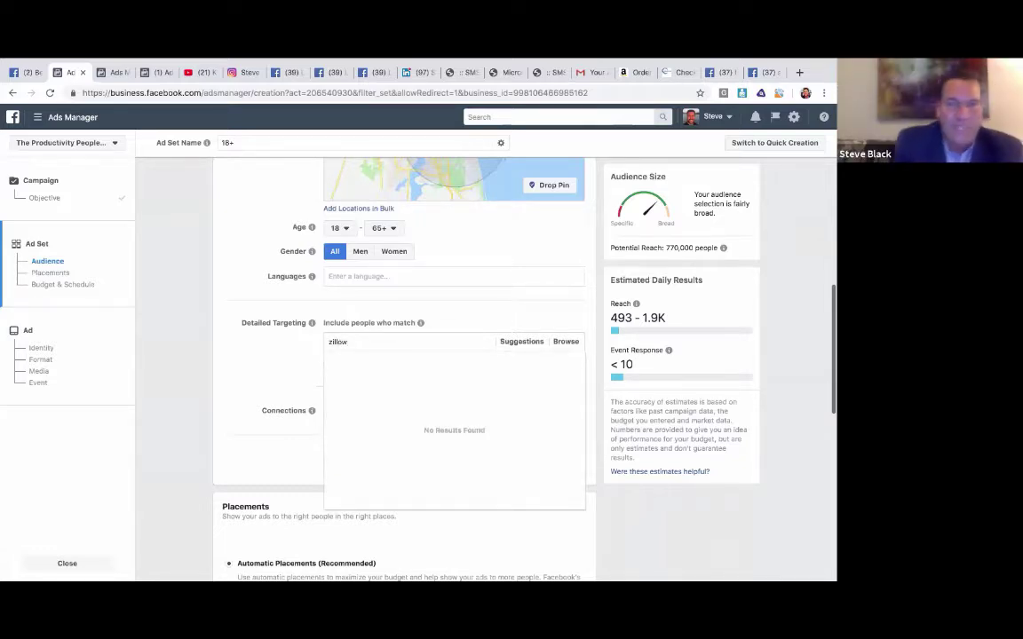
key(ctrl+a)
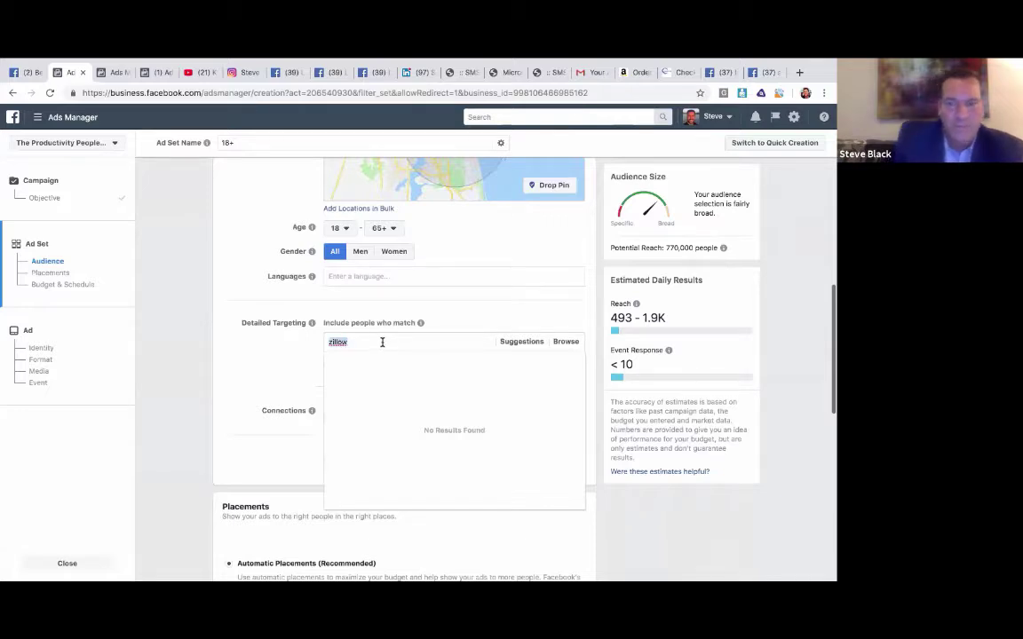
key(BackSpace)
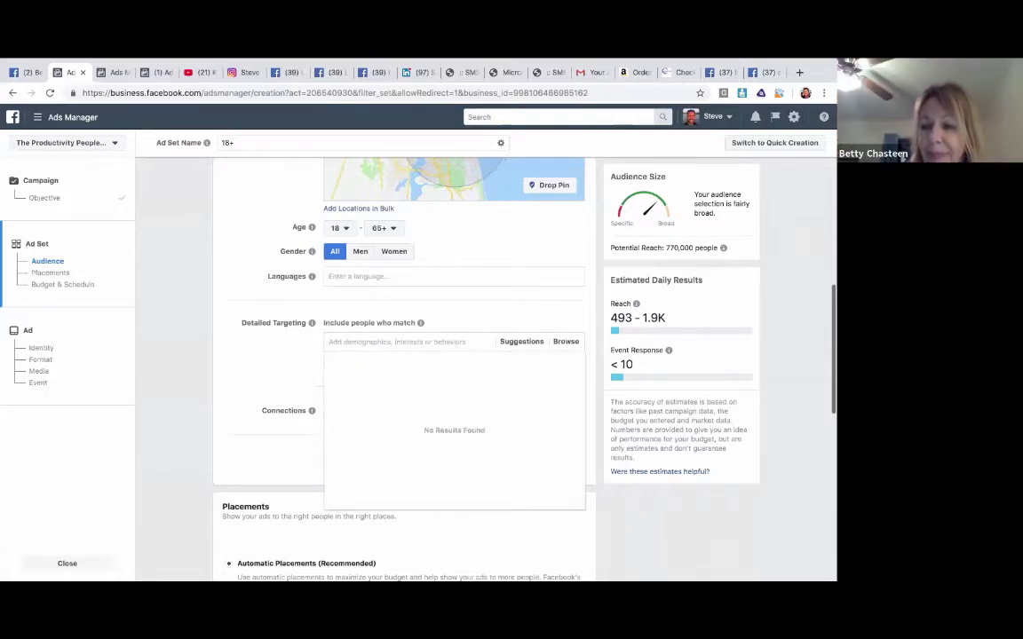
text(zillow)
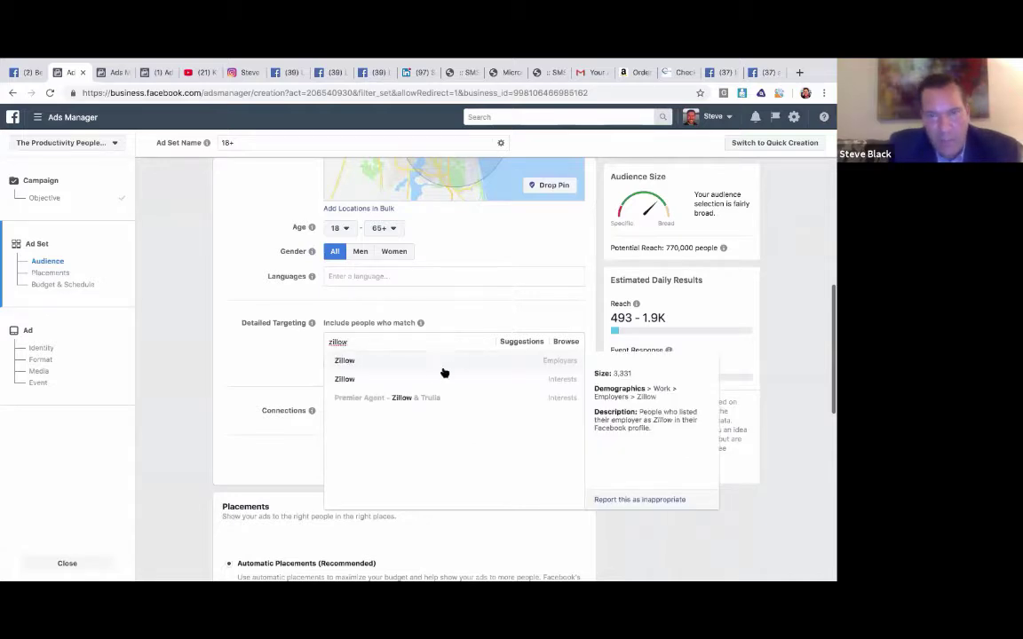
click(422, 382)
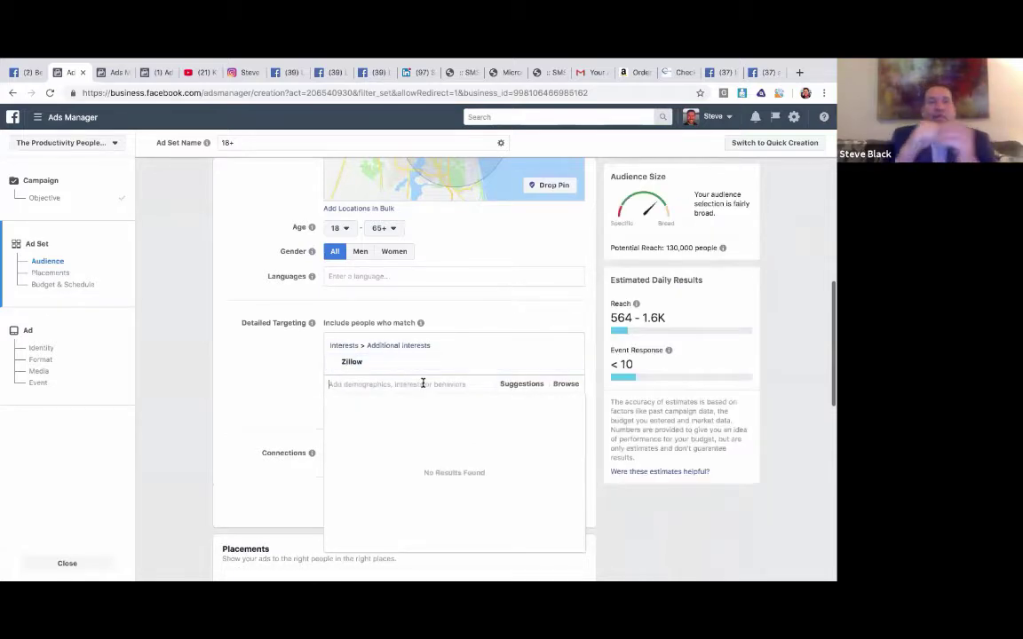
- Add the Redfin interest to detailed targeting as well
scroll(436, 279, up, 3)
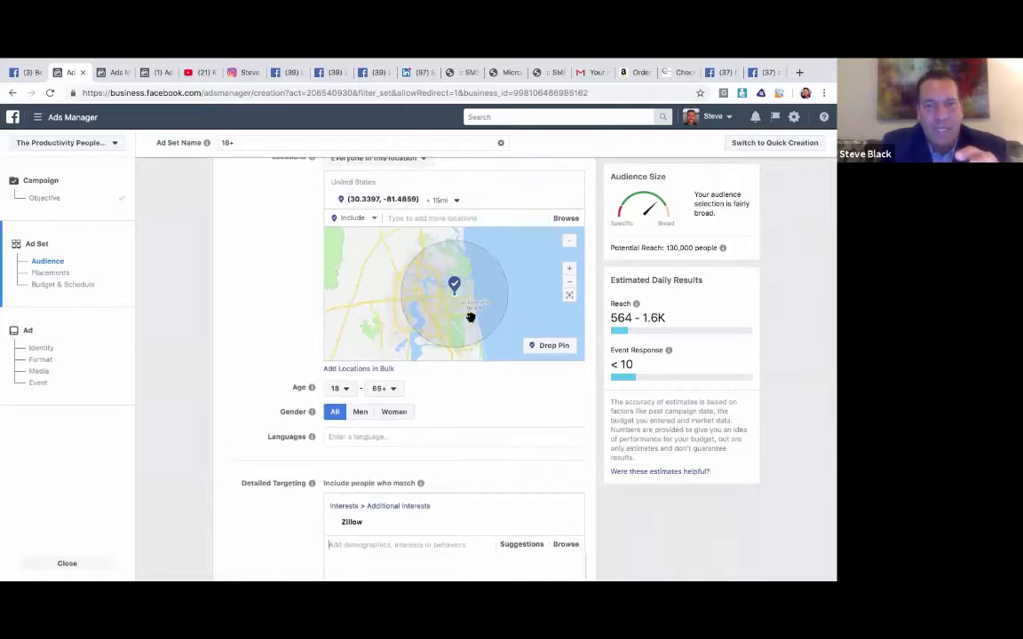
scroll(453, 392, down, 1)
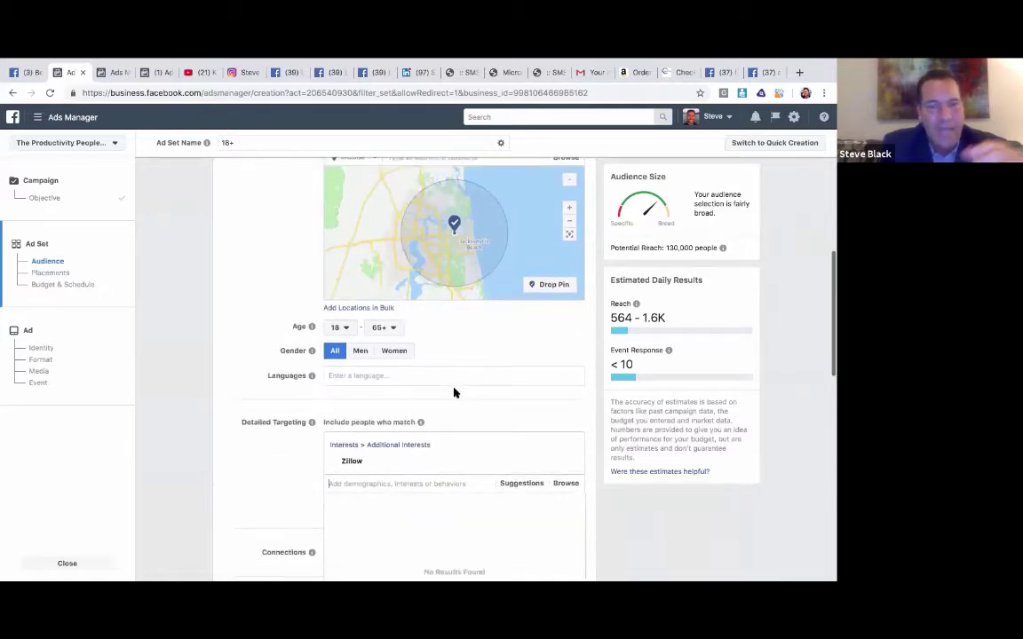
text(redfin)
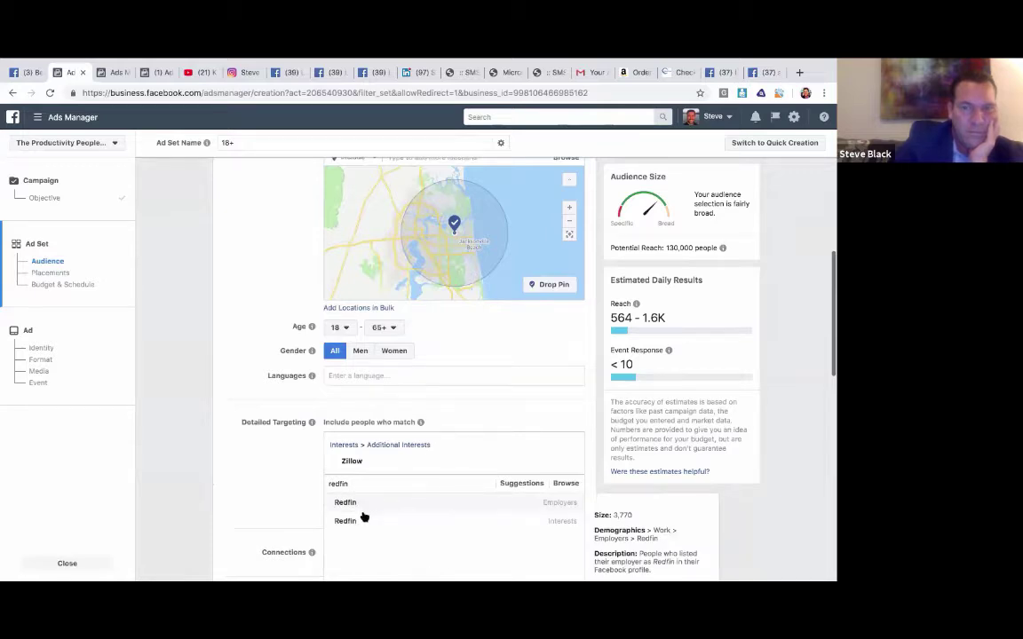
click(360, 522)
scroll(288, 497, down, 2)
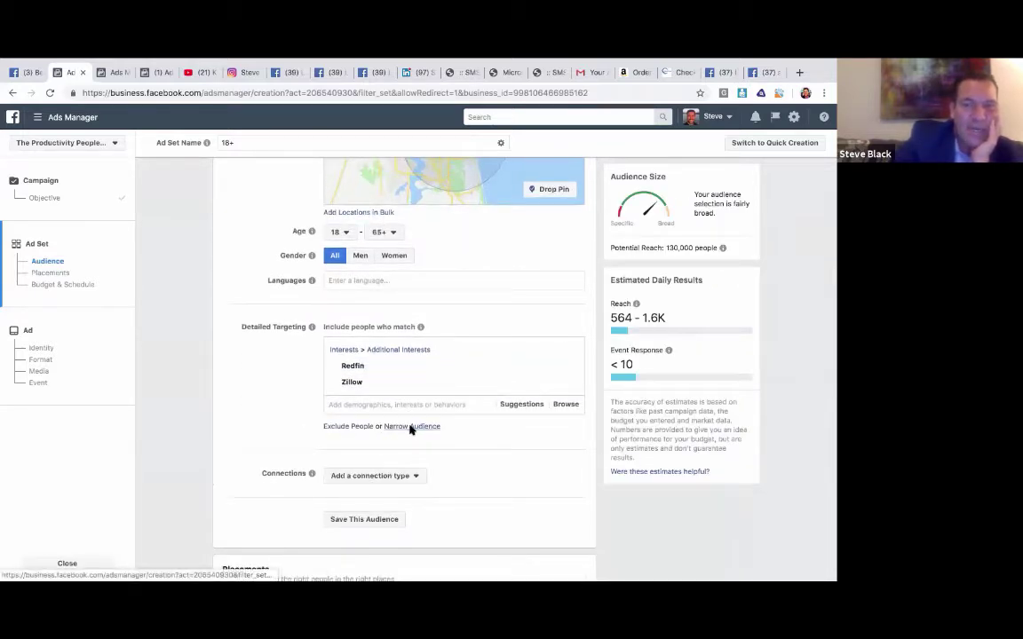
- Require a Mortgage loans interest via Narrow Audience, dropping potential reach to 56,000
click(413, 427)
click(394, 443)
text(m)
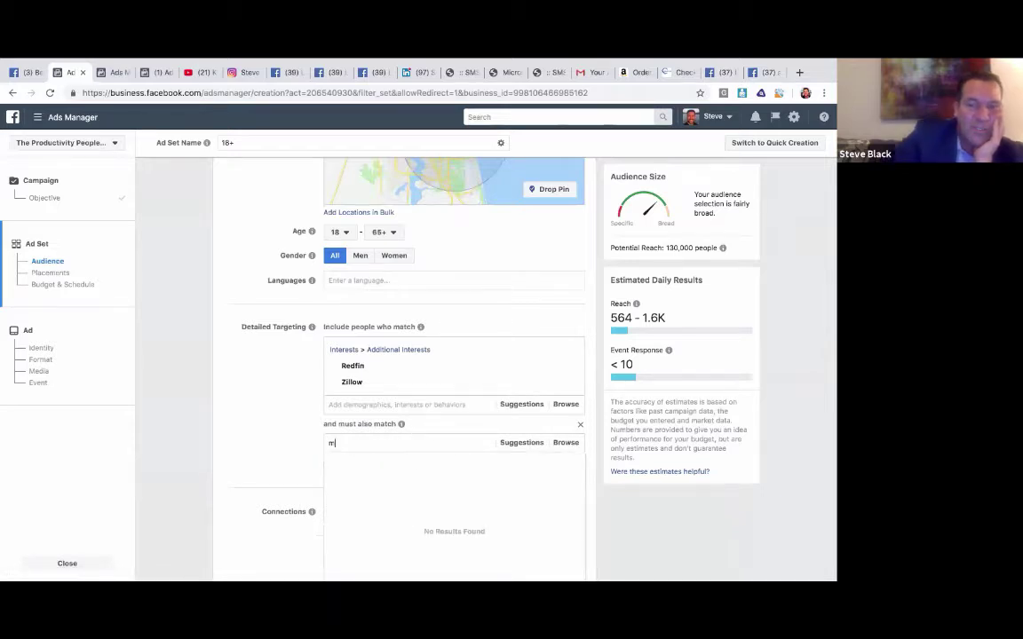
text(ortgages)
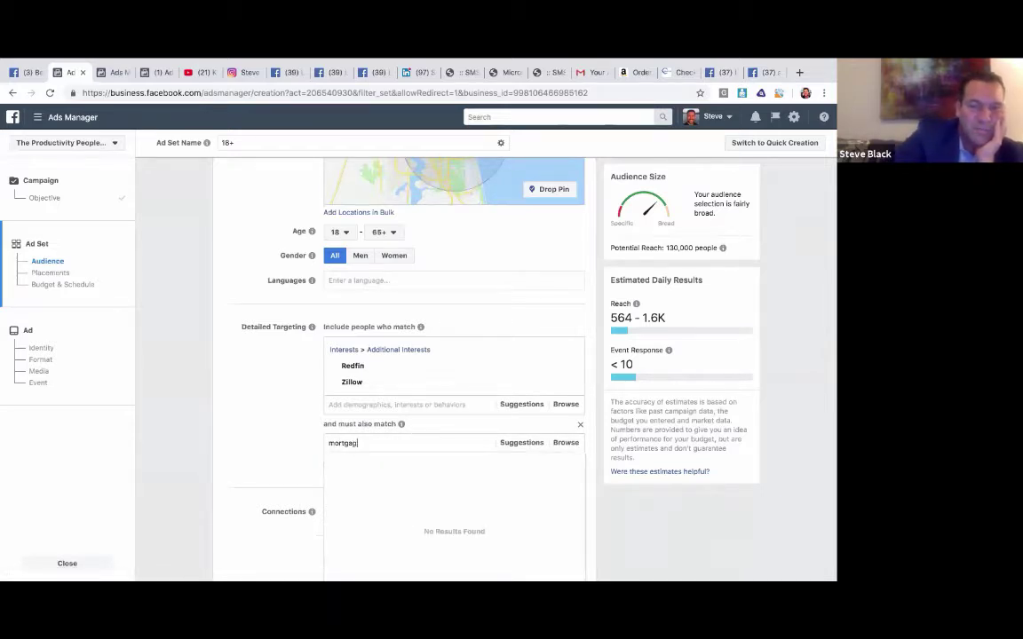
mouse_move(400, 457)
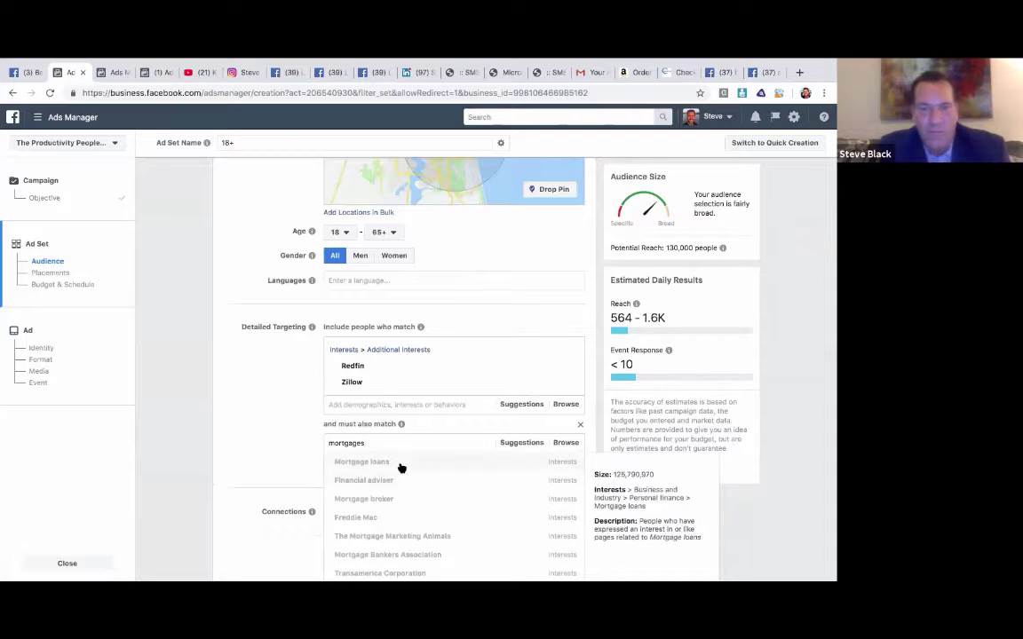
click(399, 464)
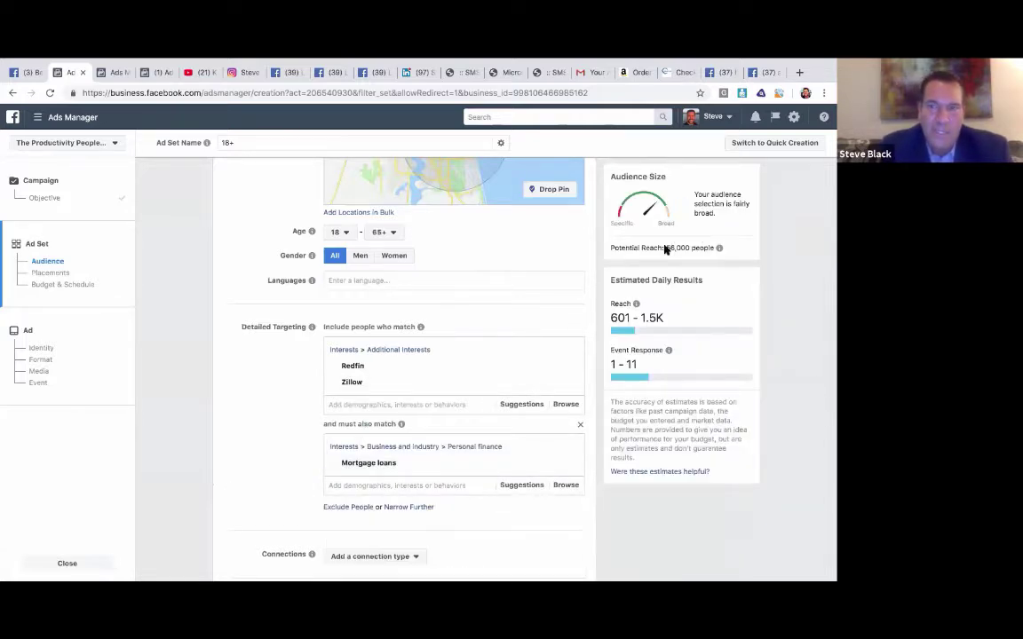
double_click(669, 248)
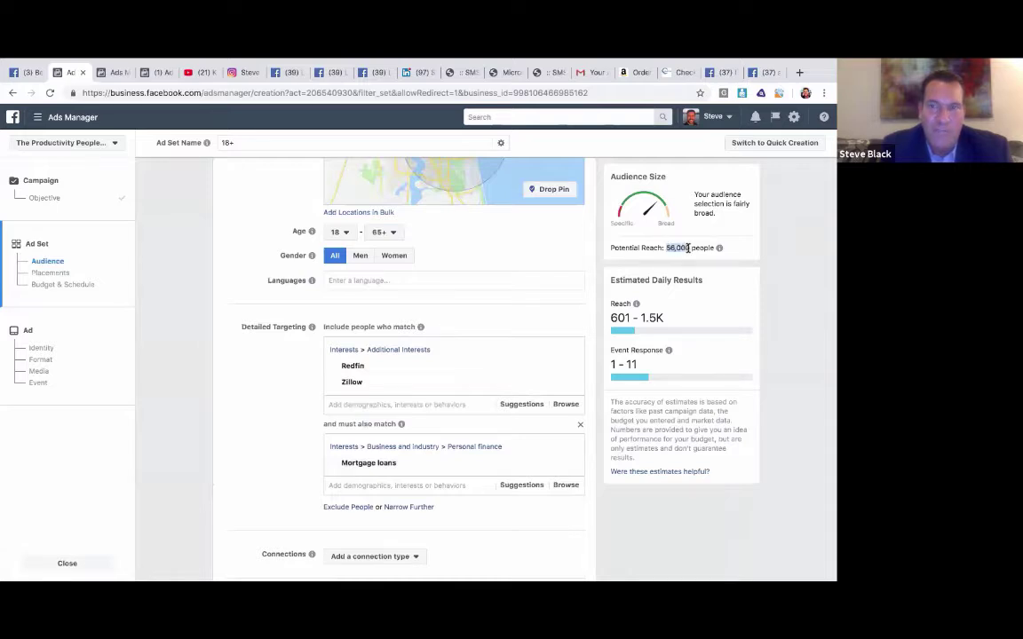
scroll(599, 275, up, 1)
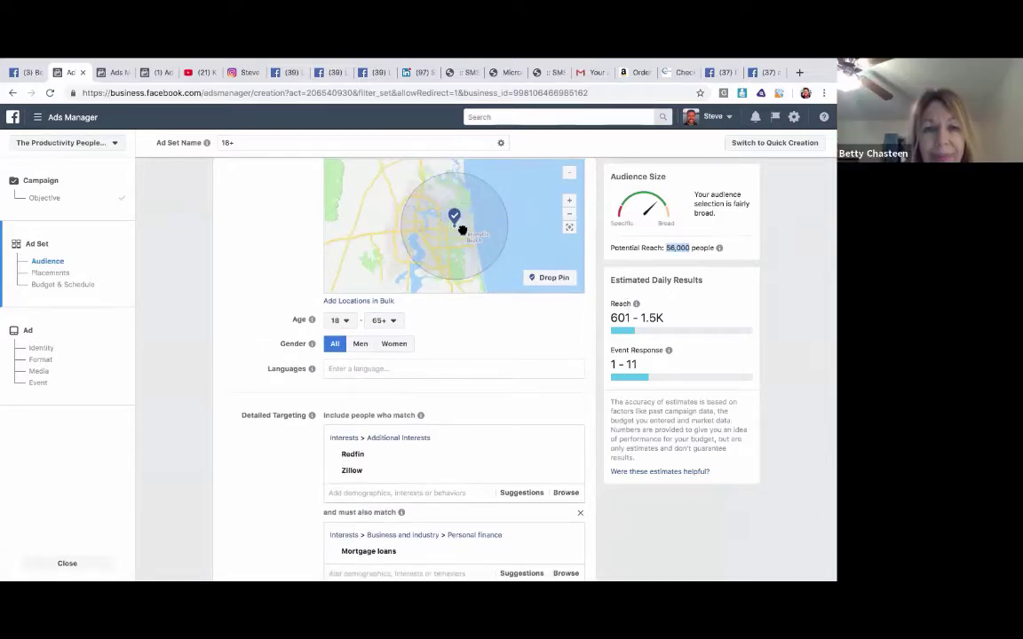
scroll(479, 485, down, 1)
mouse_move(356, 373)
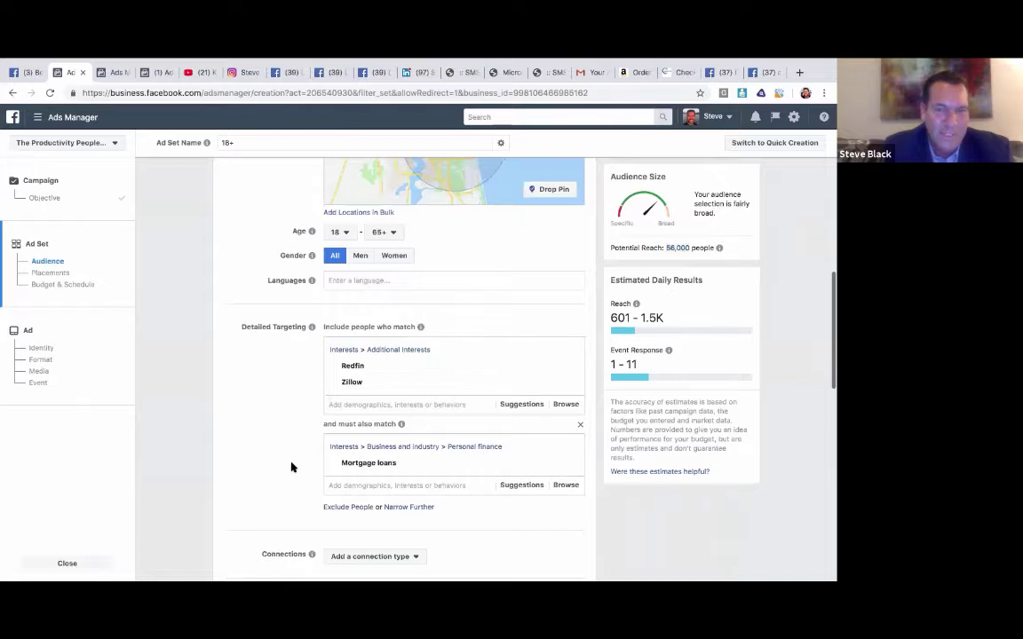
scroll(292, 467, down, 2)
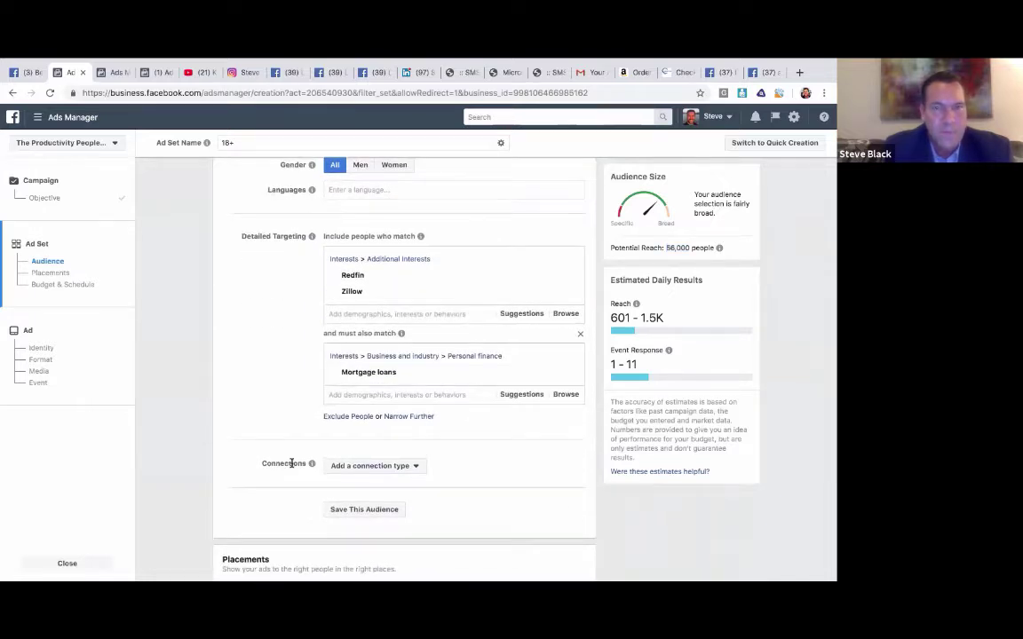
scroll(293, 464, down, 1)
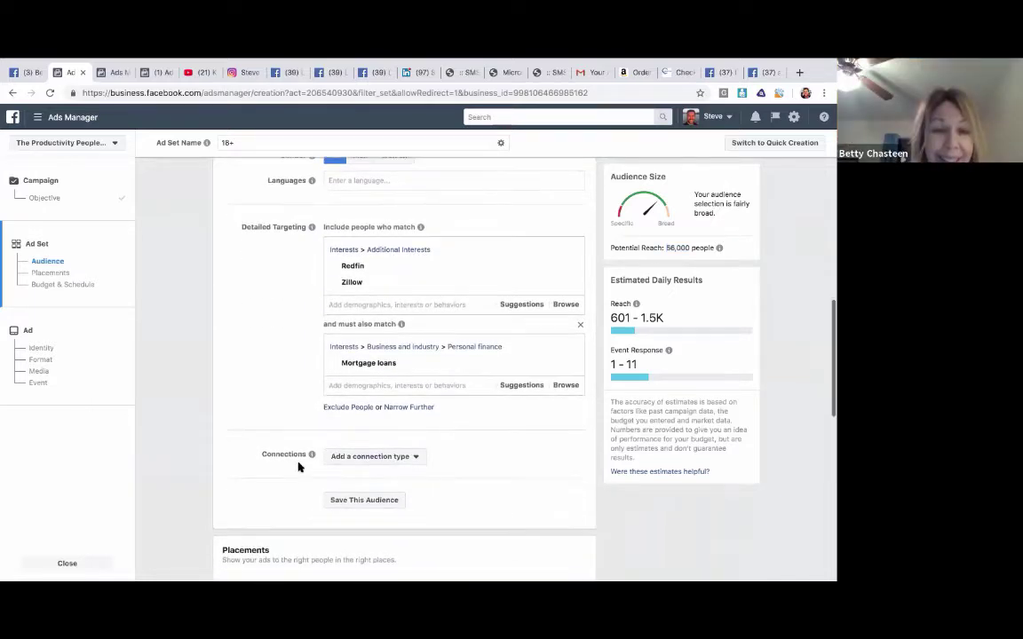
- Save the location, age and interest targeting as a saved audience under a new name
click(347, 499)
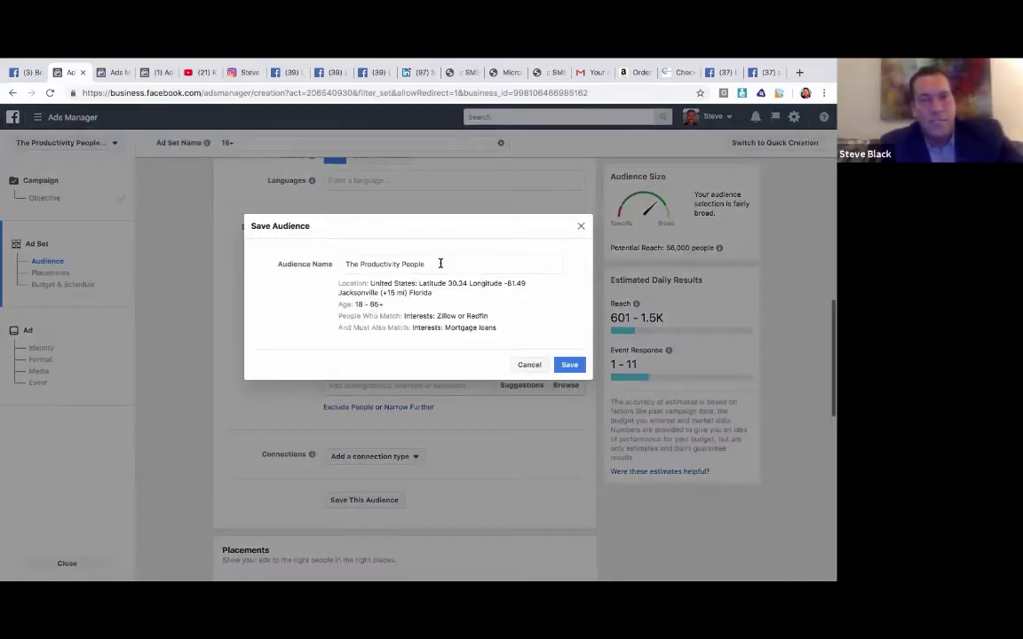
drag(440, 263, 336, 263)
text(Betty-audience)
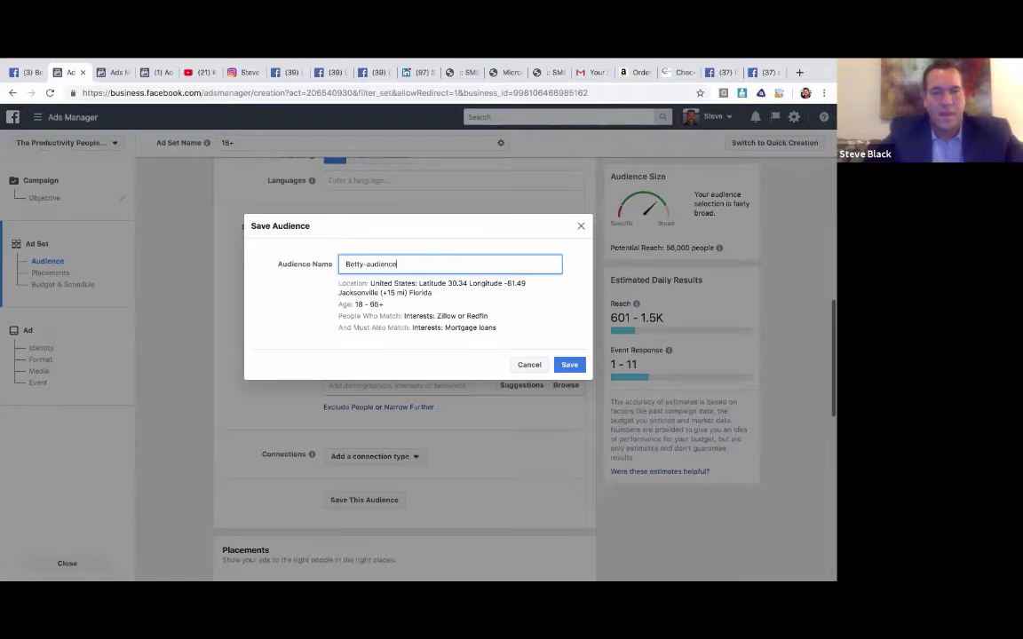
click(567, 364)
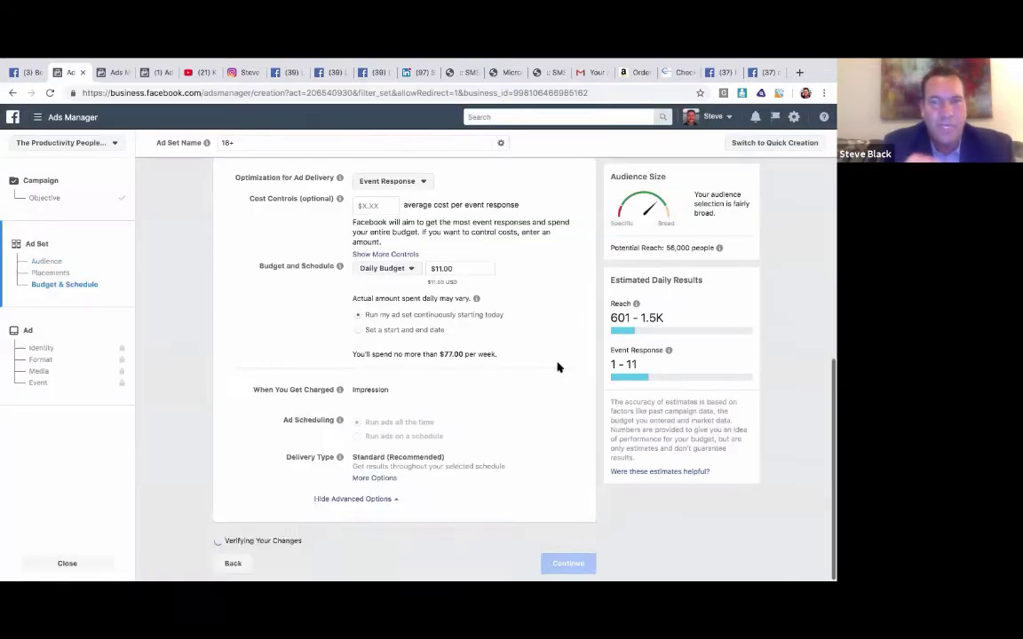
- Change the ad set budget to a $20.00 lifetime budget
scroll(463, 421, up, 1)
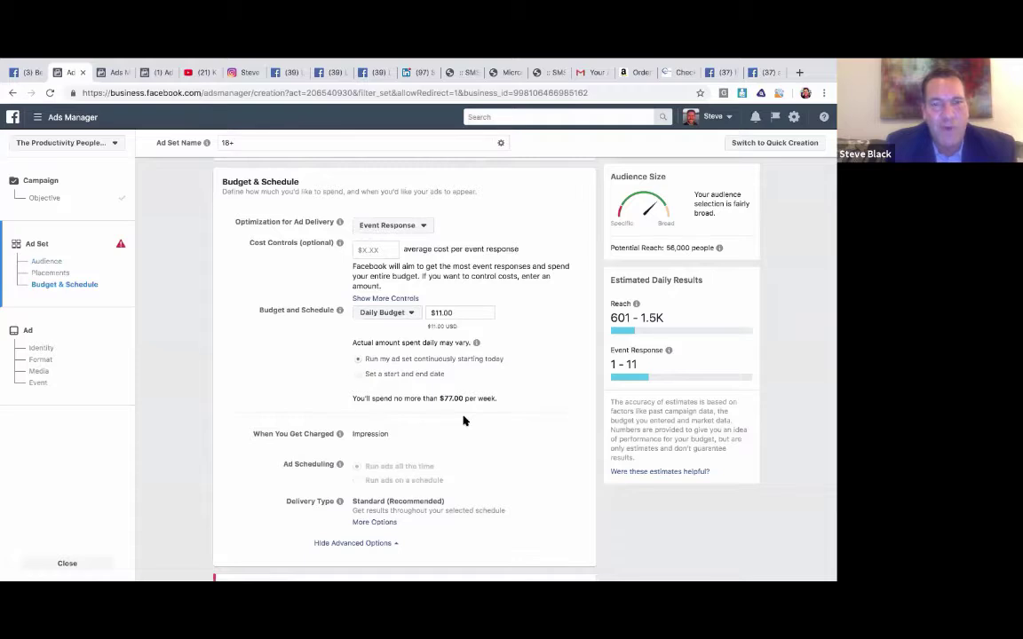
scroll(462, 422, up, 1)
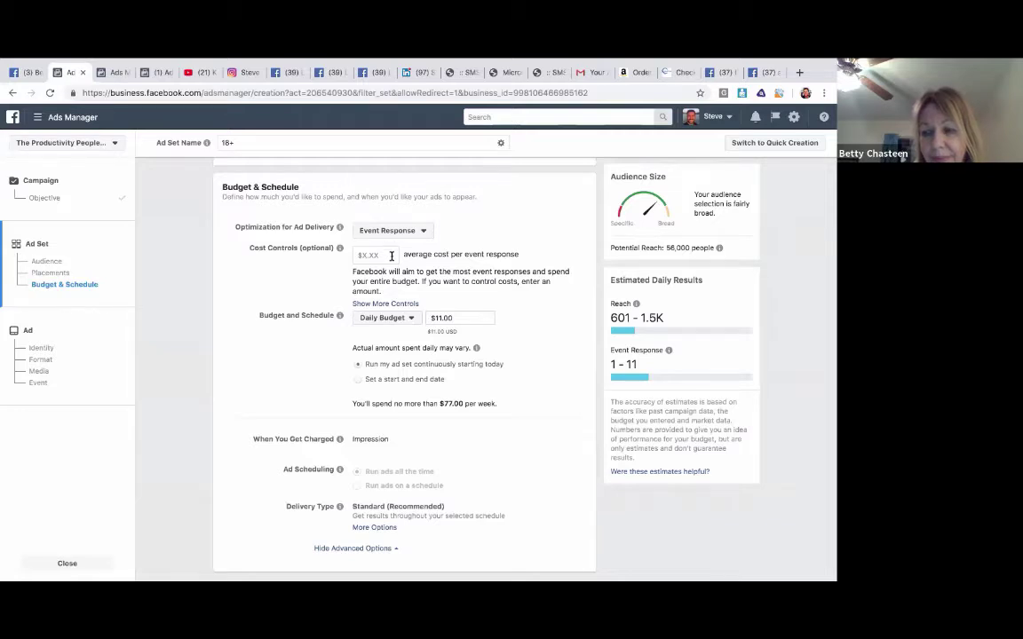
click(400, 317)
click(391, 348)
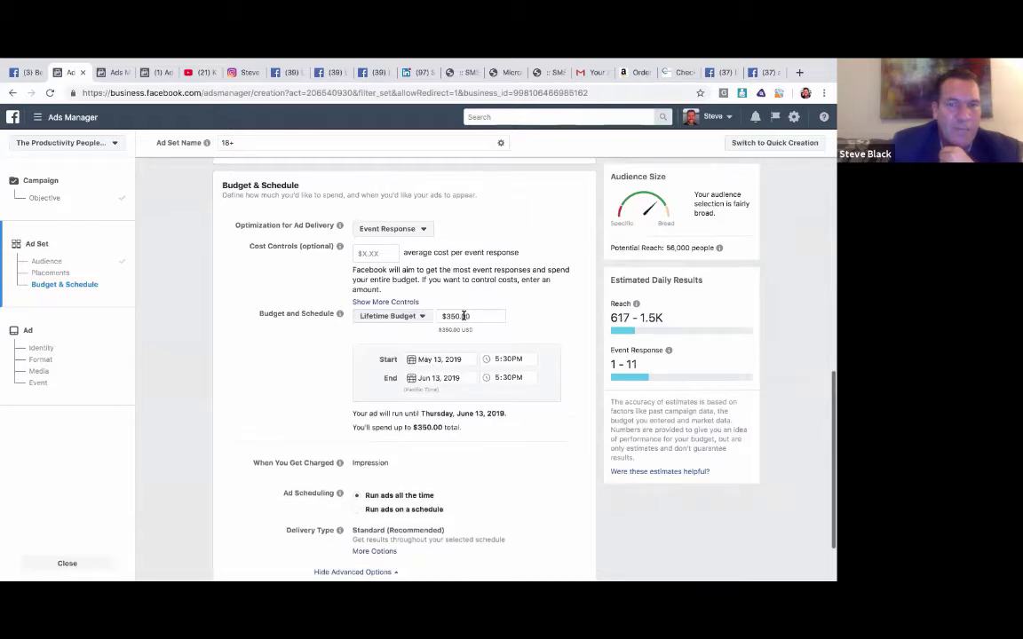
drag(455, 316, 443, 316)
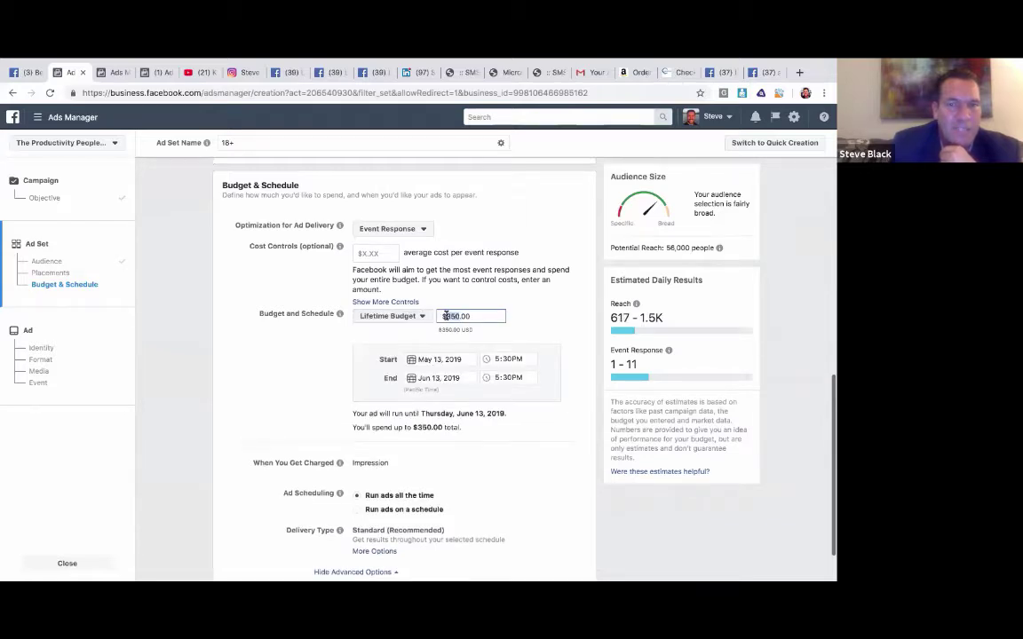
text(20)
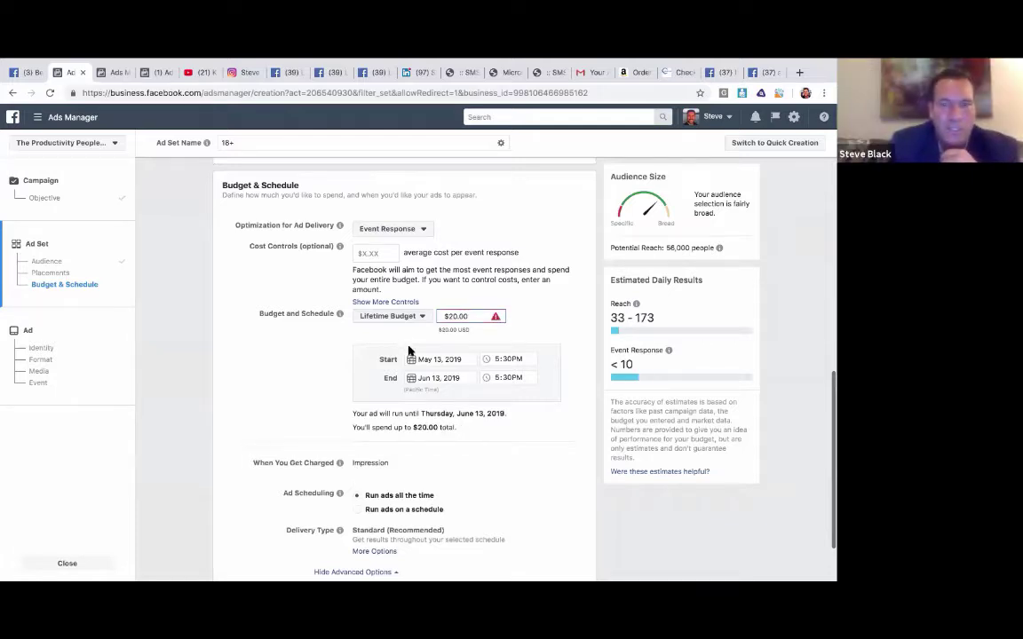
click(436, 378)
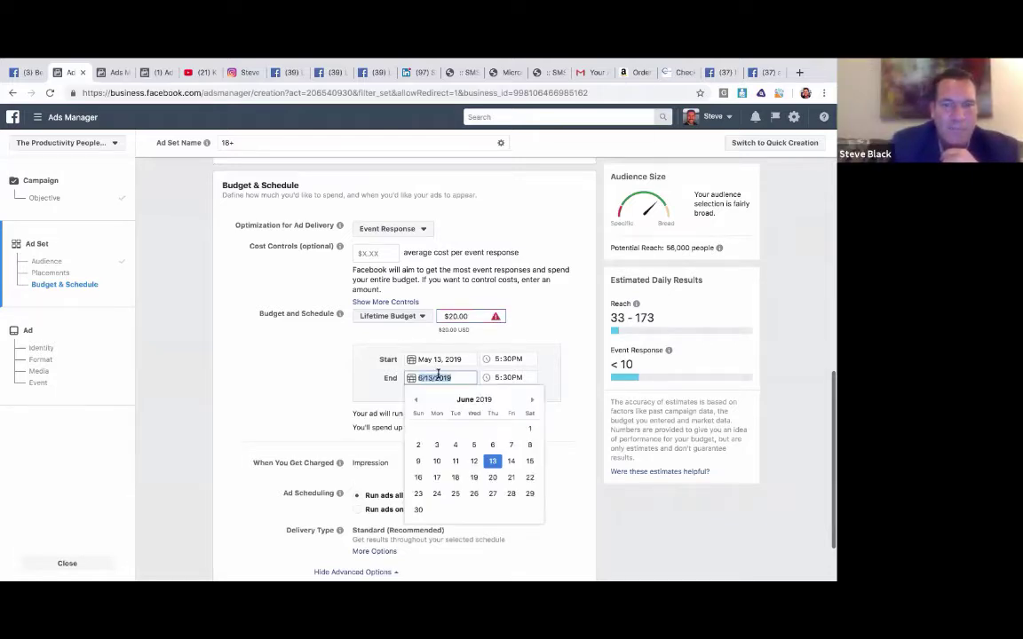
- Set the ad set's end date to May 19, 2019
click(419, 478)
click(424, 379)
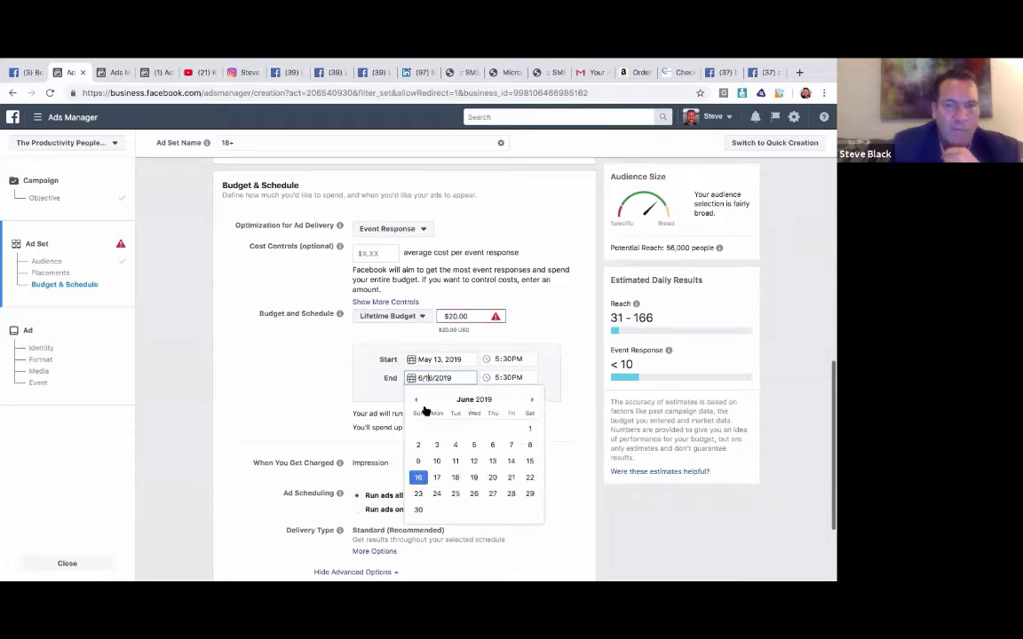
click(415, 399)
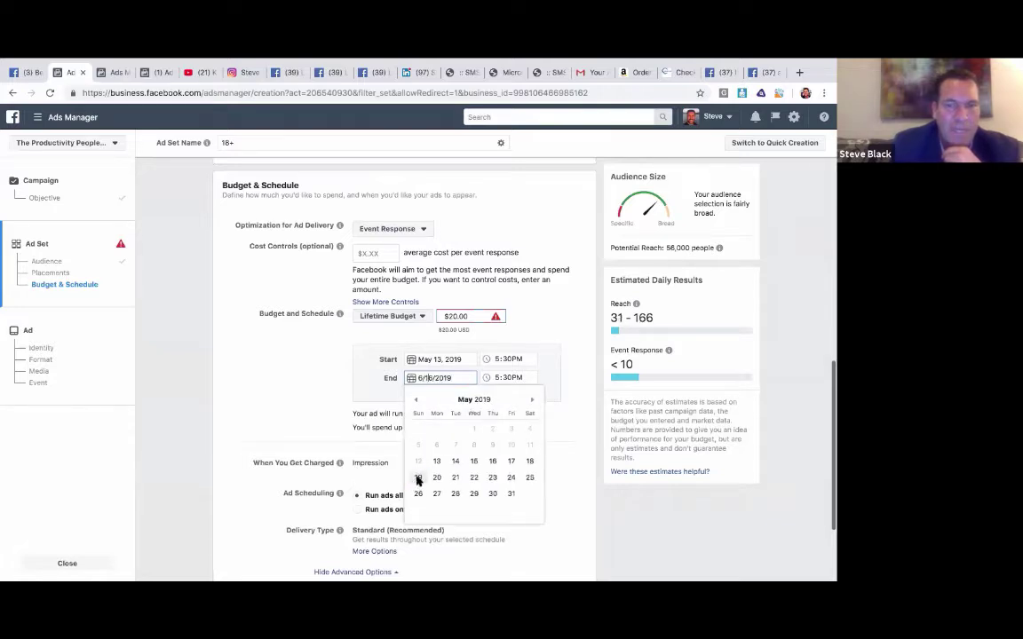
click(419, 480)
- Move the start date to May 18 and clear the start time for re-entry
click(448, 359)
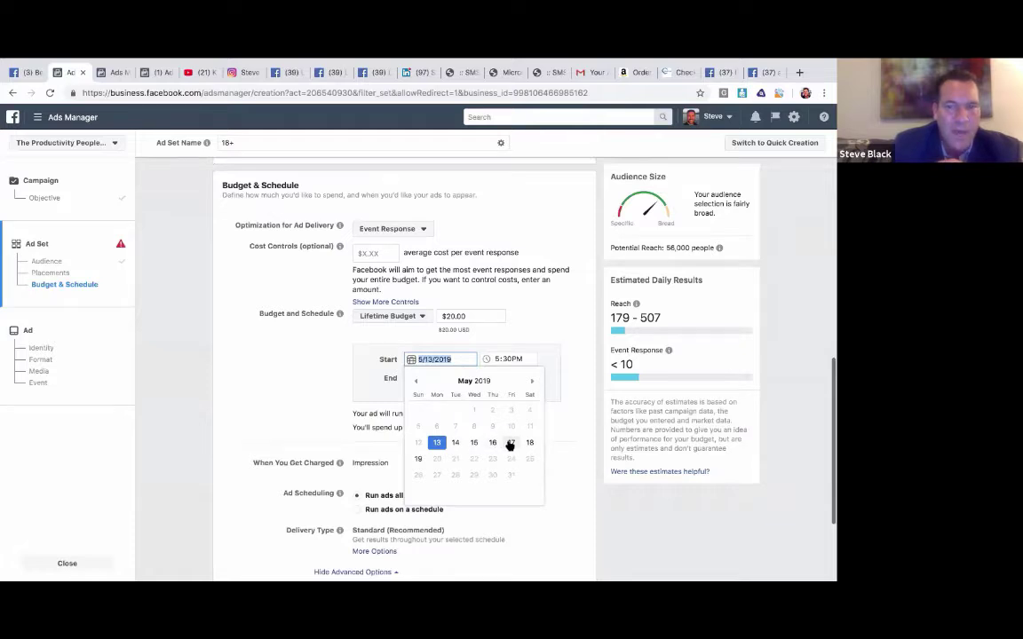
click(526, 443)
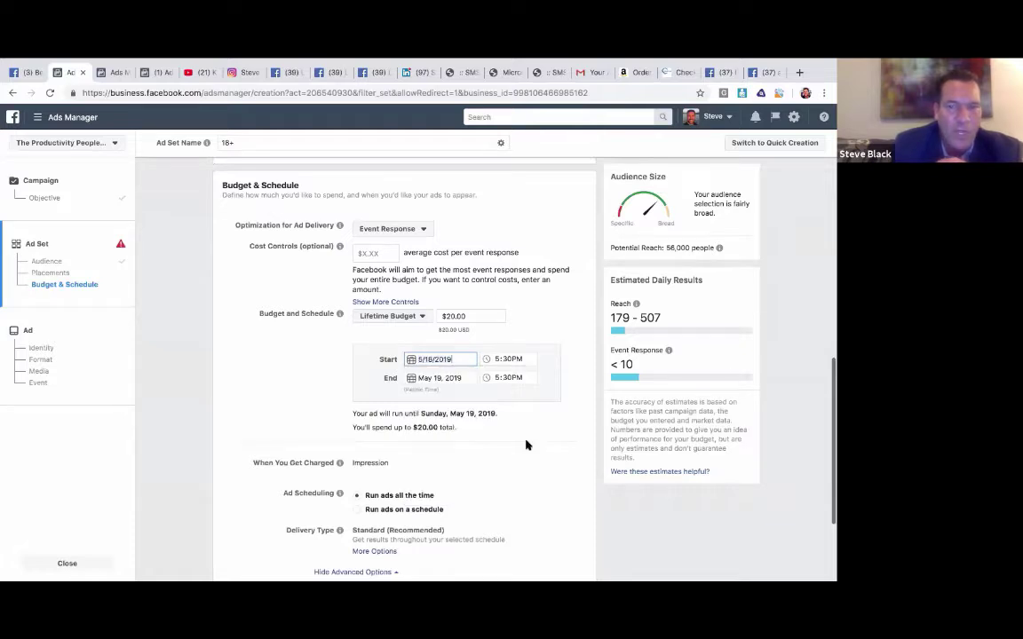
click(496, 360)
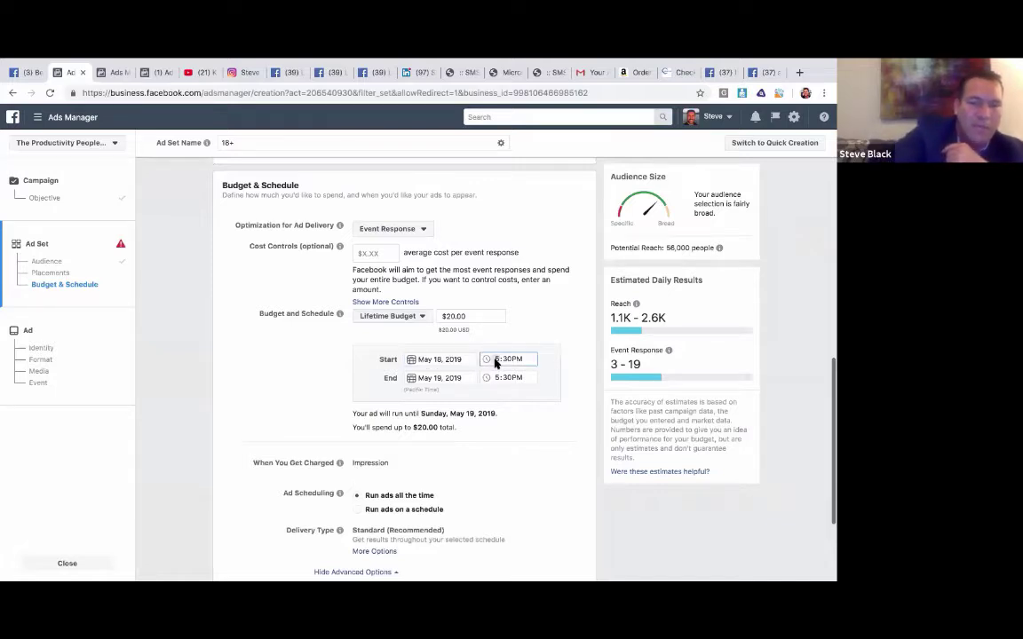
click(496, 359)
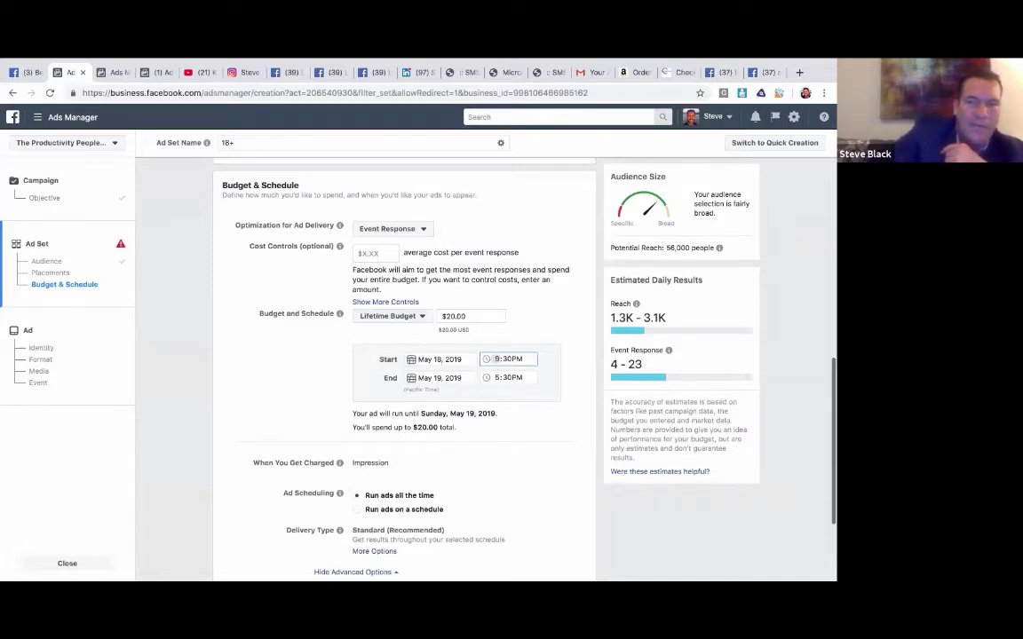
key(BackSpace)
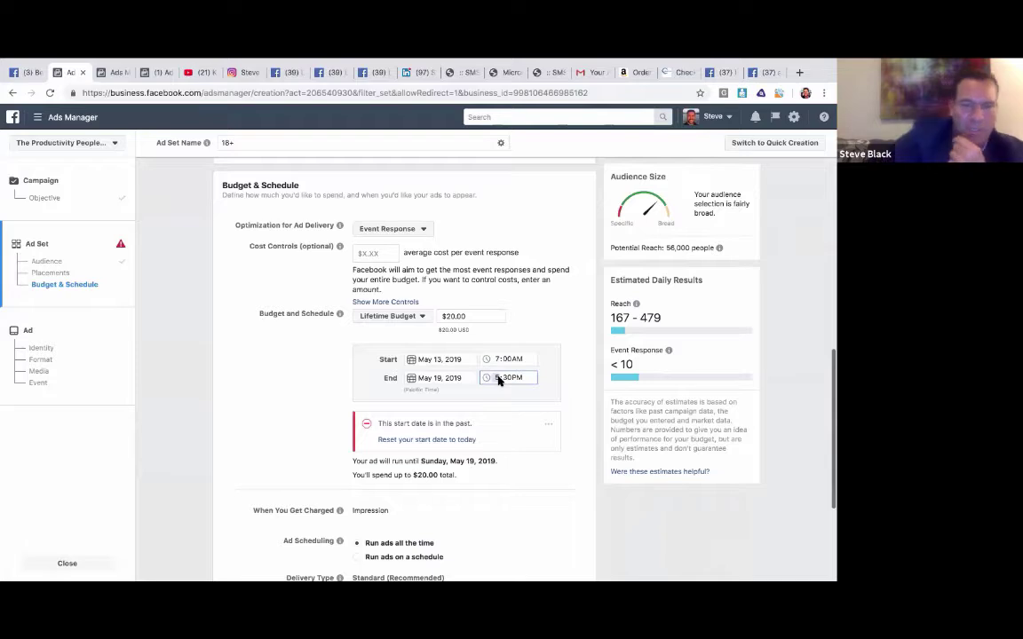
- Set the end time to 12:30PM and move the start date to May 17, 2019
text(2)
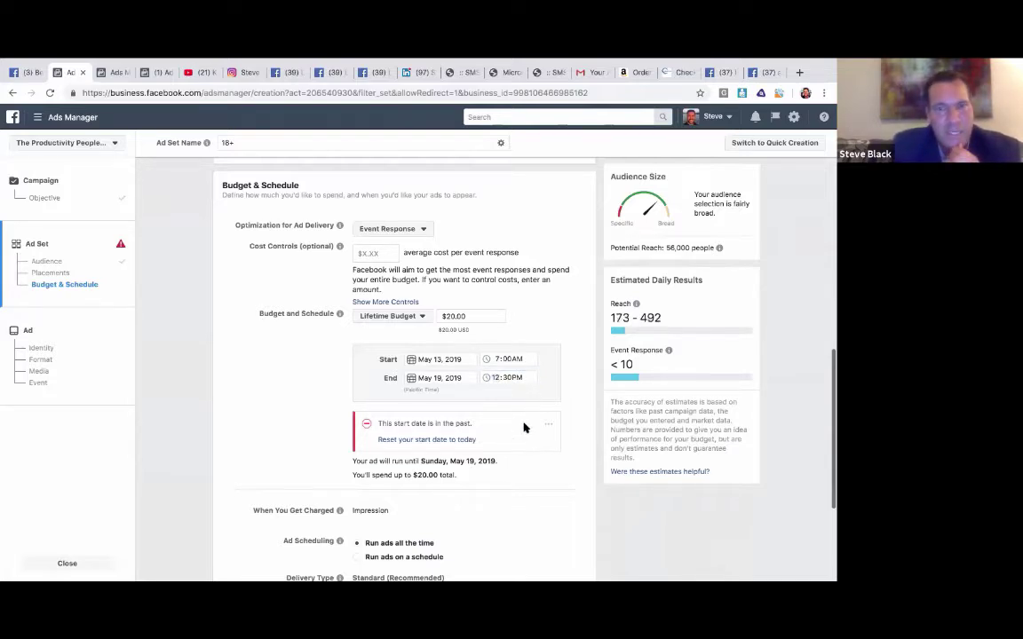
click(416, 357)
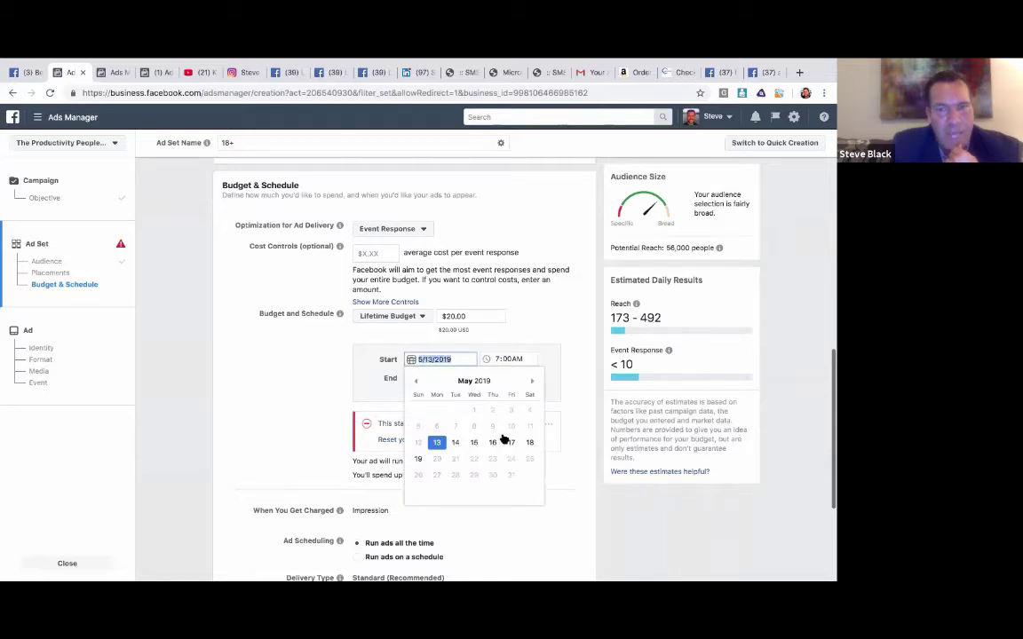
click(531, 443)
click(444, 358)
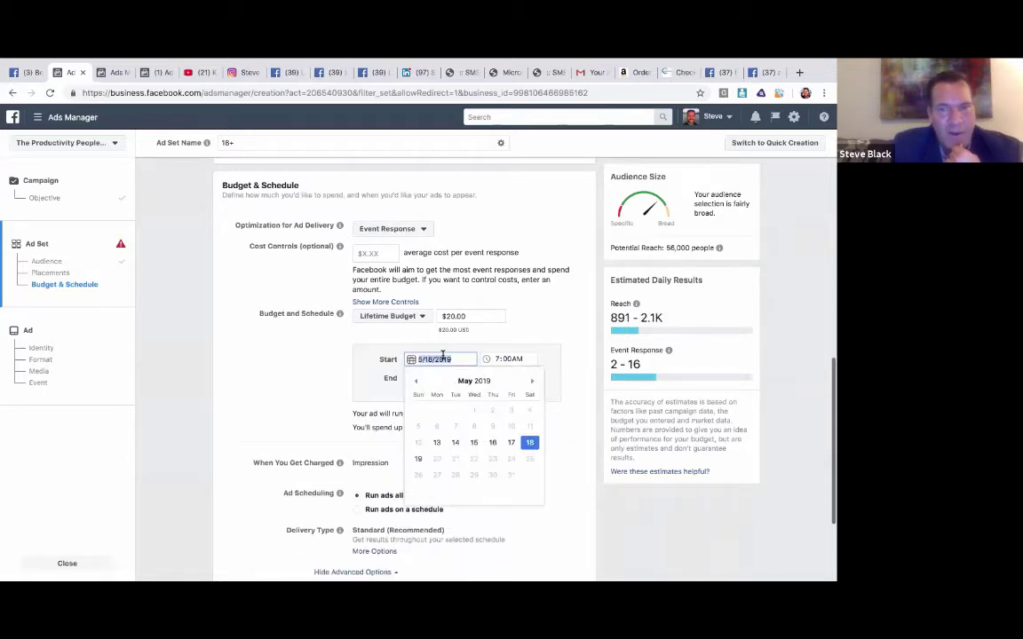
click(513, 444)
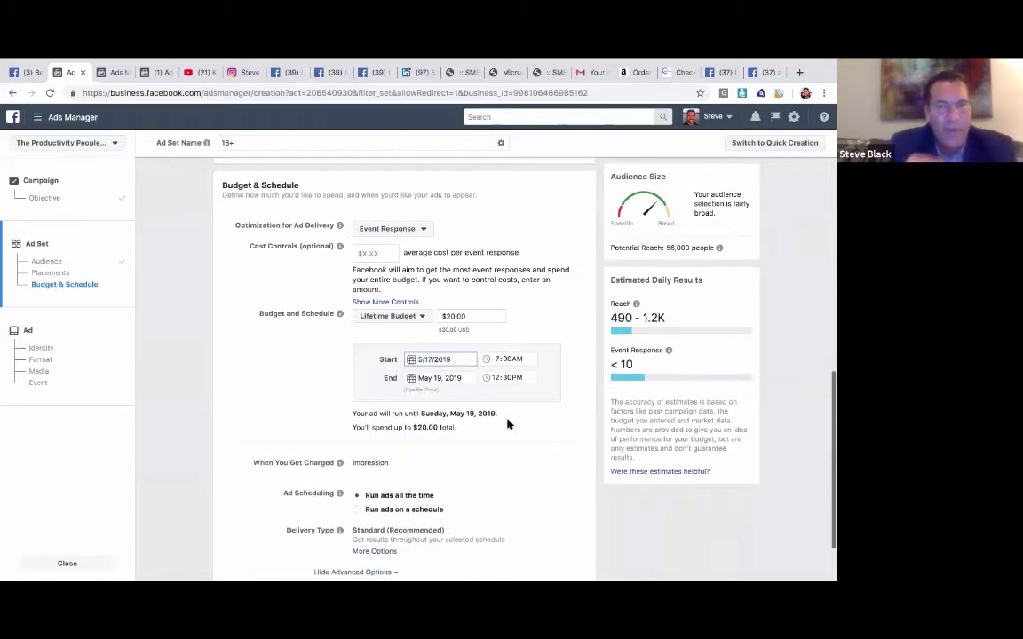
click(502, 417)
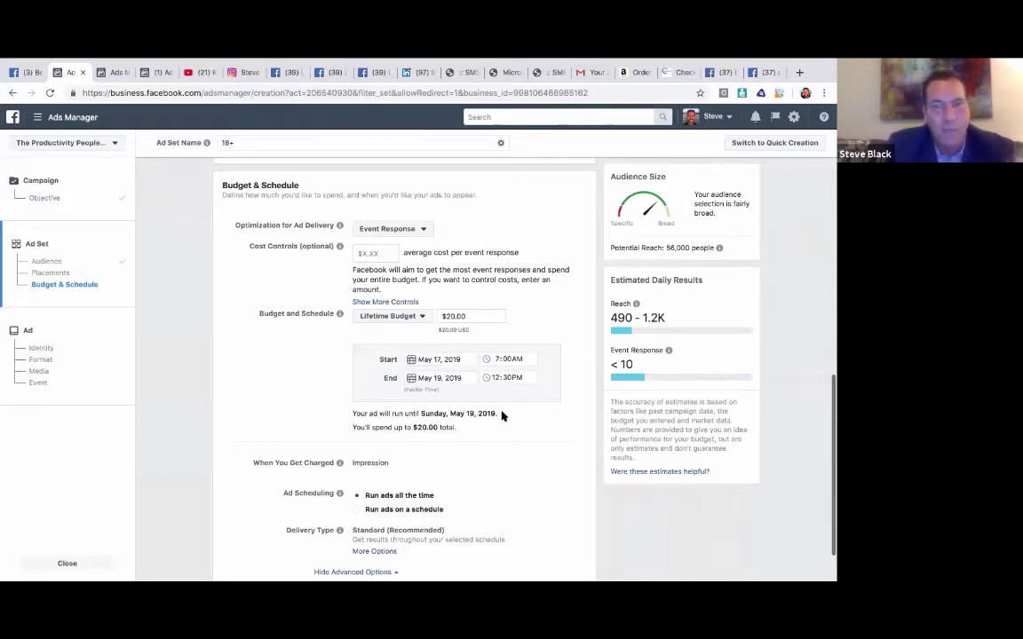
scroll(502, 417, down, 1)
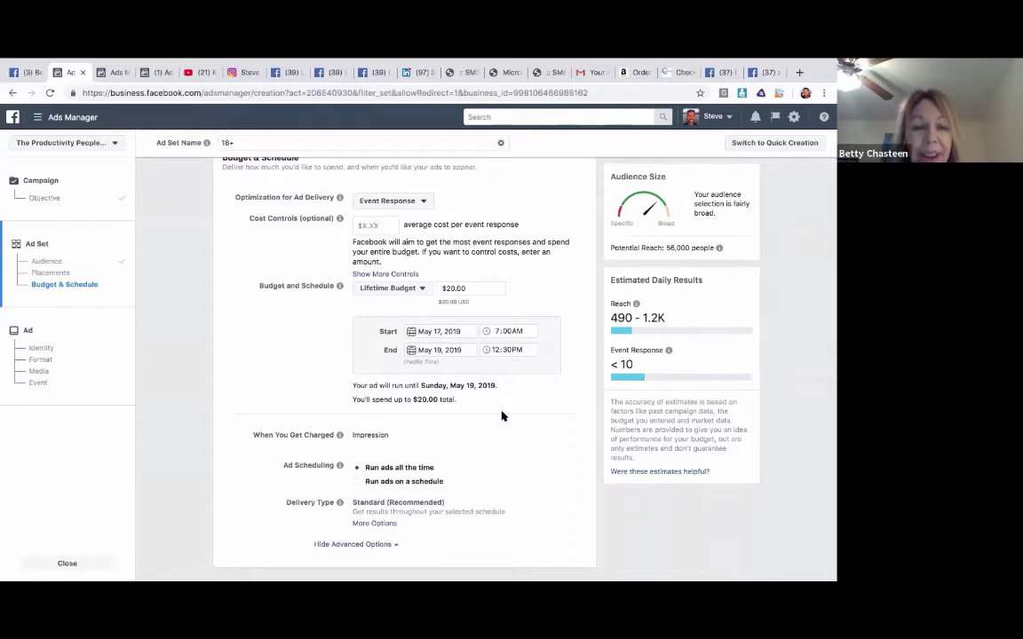
scroll(501, 416, down, 1)
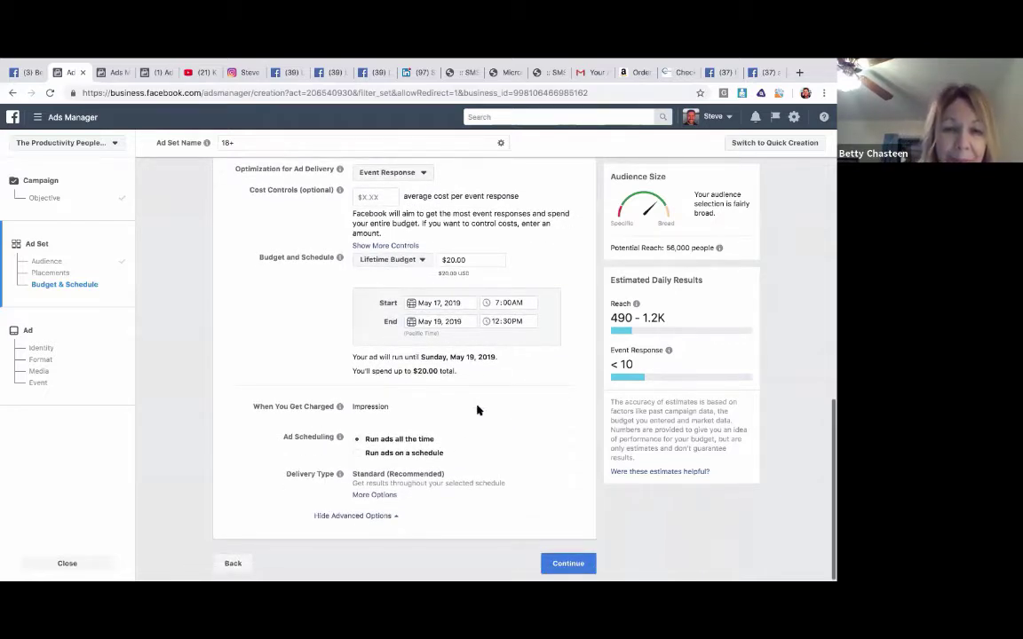
- Confirm the May 17 start date and 490–1.2K reach estimate, then continue to the ad
click(434, 302)
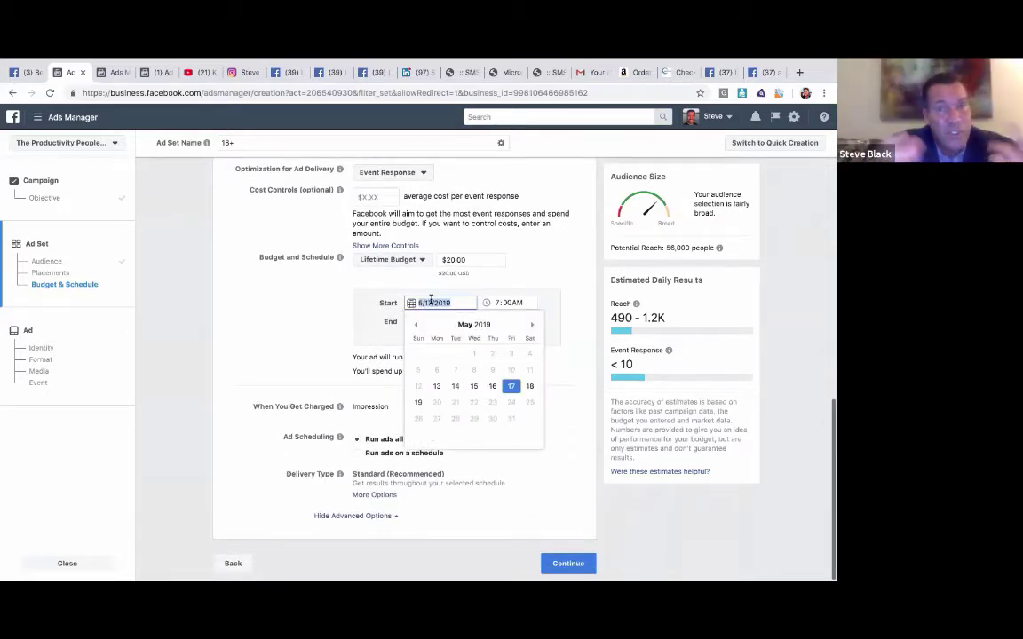
click(302, 320)
scroll(302, 320, up, 1)
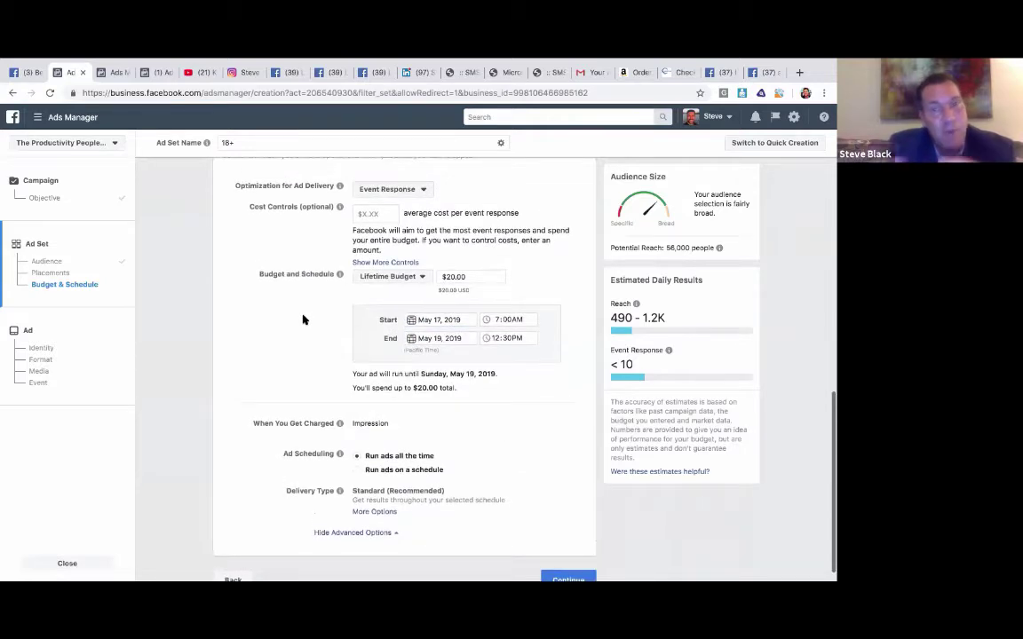
click(428, 321)
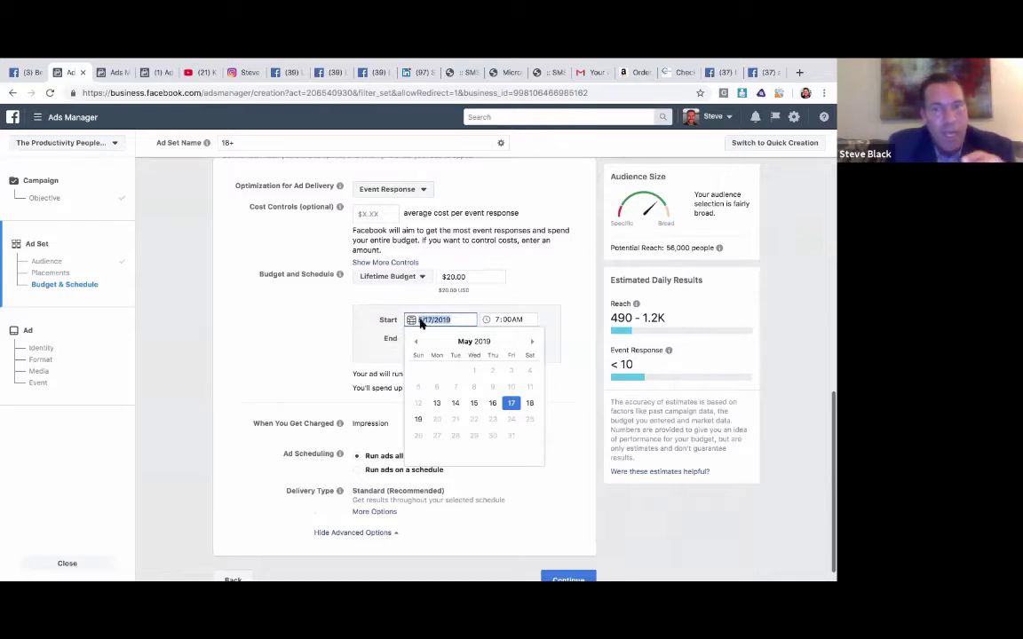
click(458, 276)
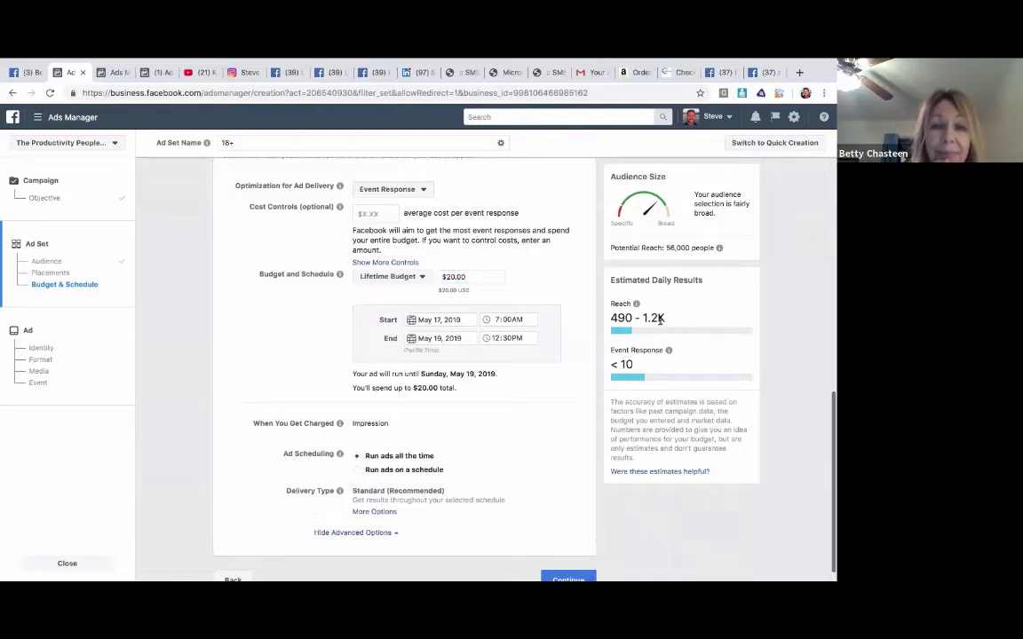
drag(666, 318, 609, 318)
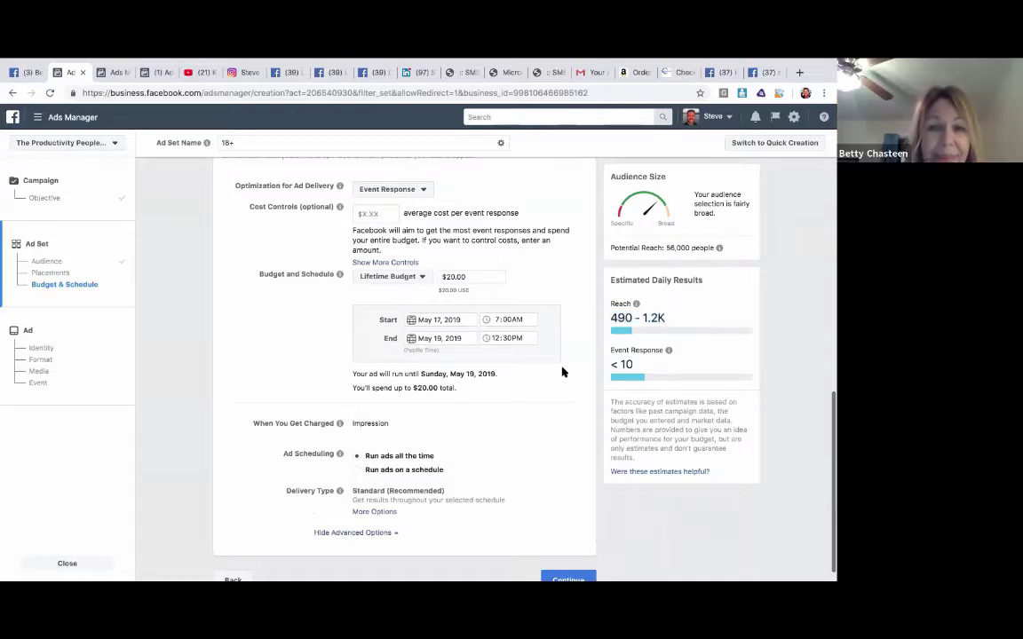
scroll(562, 371, up, 3)
scroll(562, 371, up, 4)
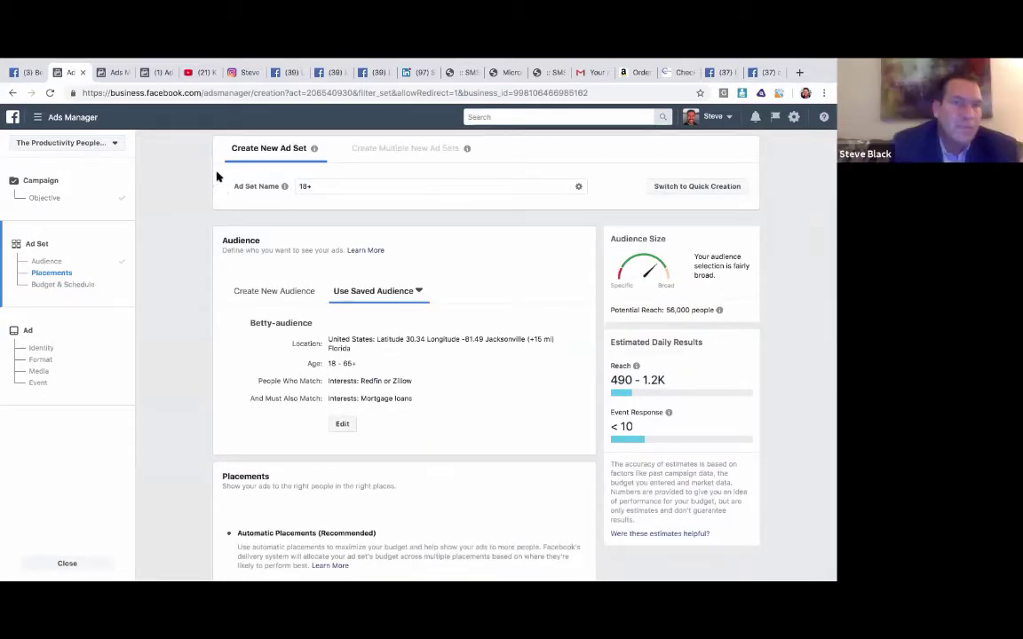
scroll(502, 444, down, 10)
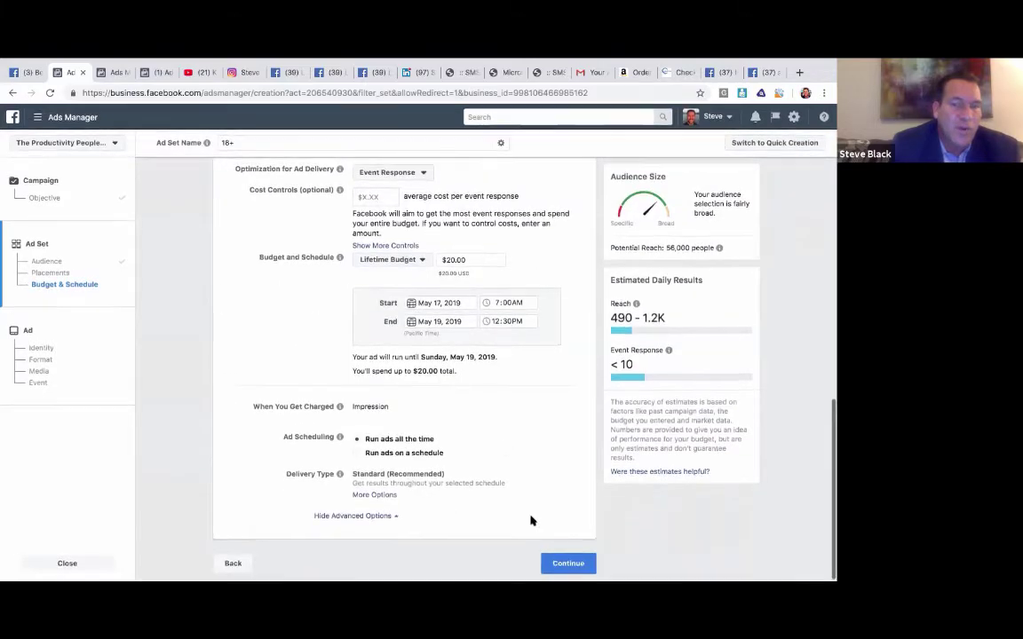
click(555, 561)
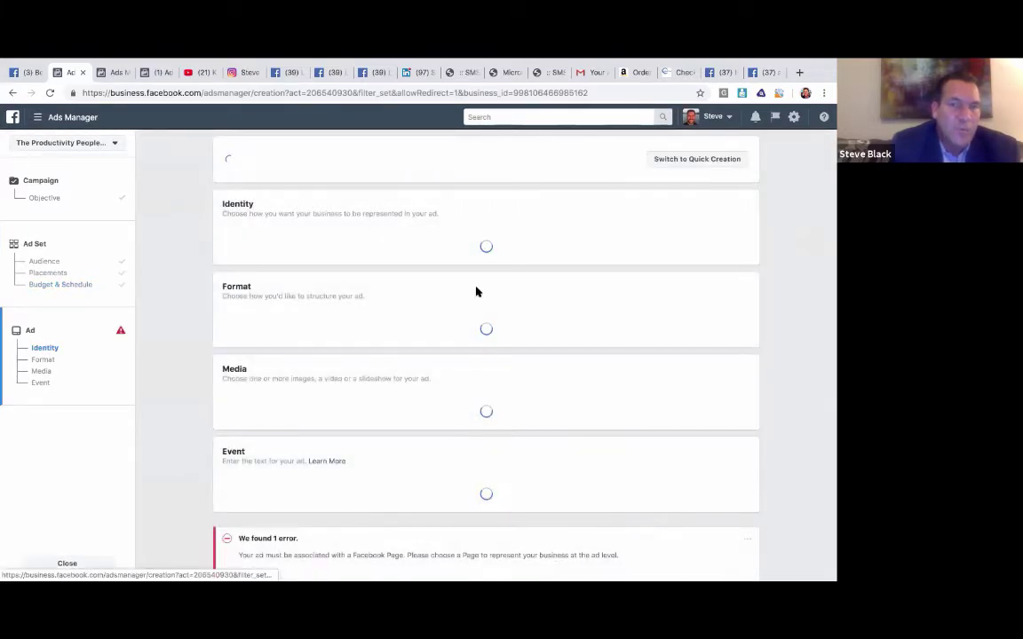
scroll(489, 454, down, 2)
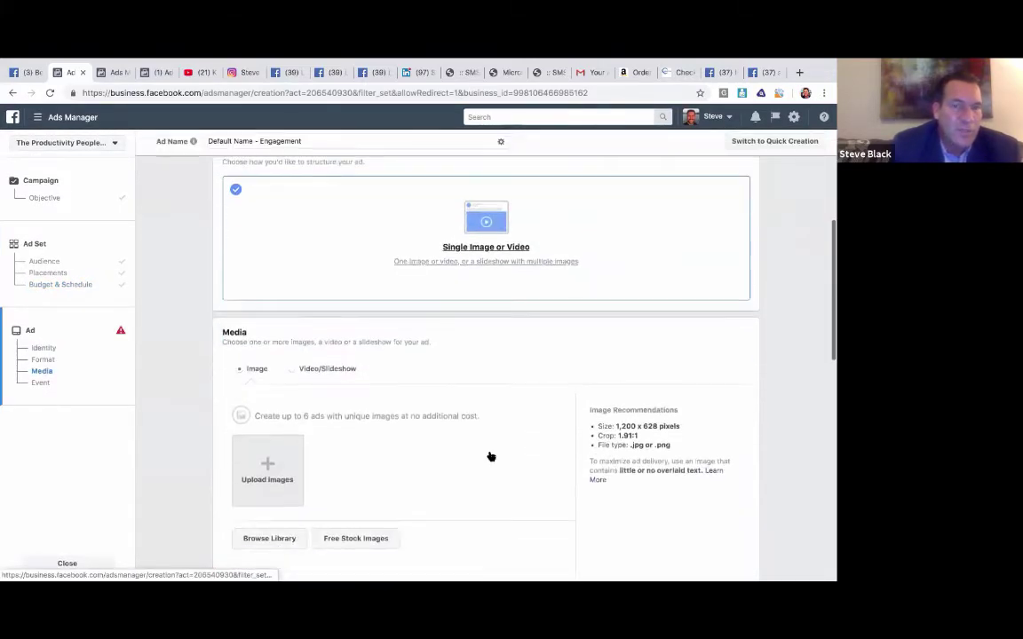
scroll(421, 334, up, 3)
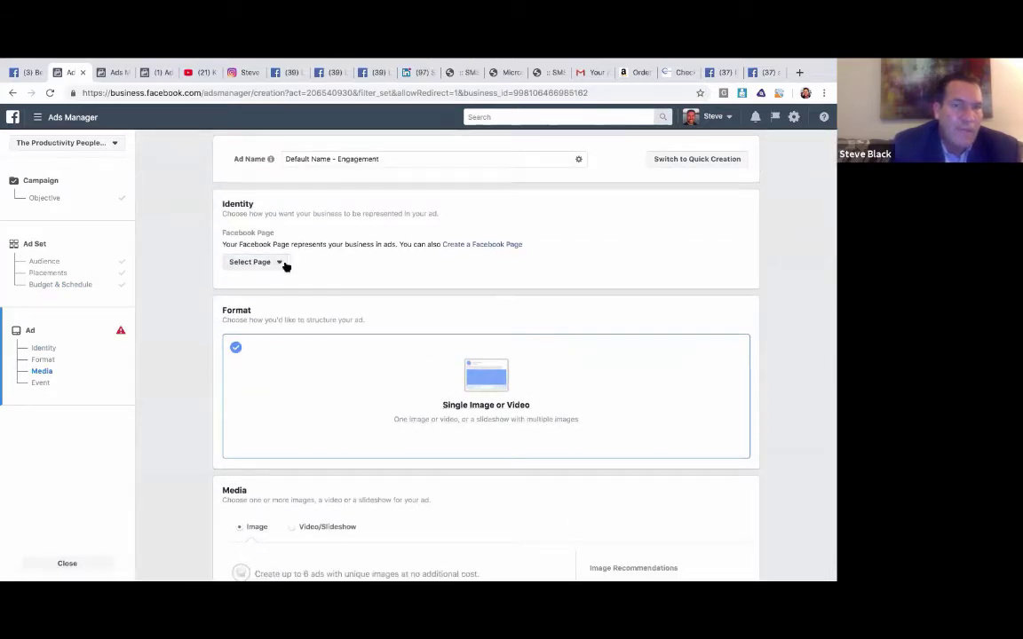
right_click(277, 262)
click(267, 262)
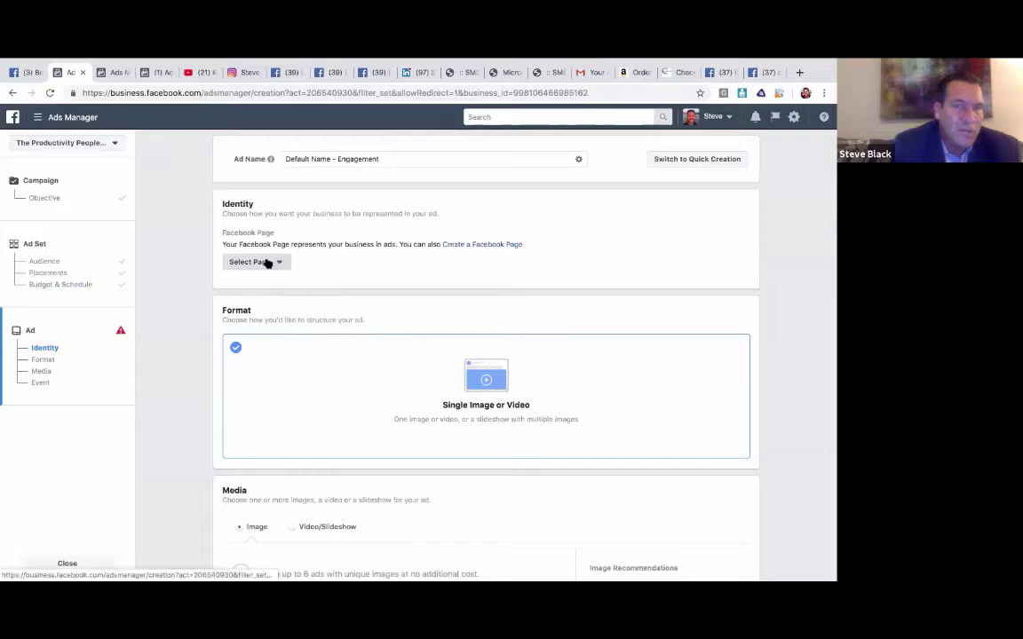
click(266, 262)
click(366, 243)
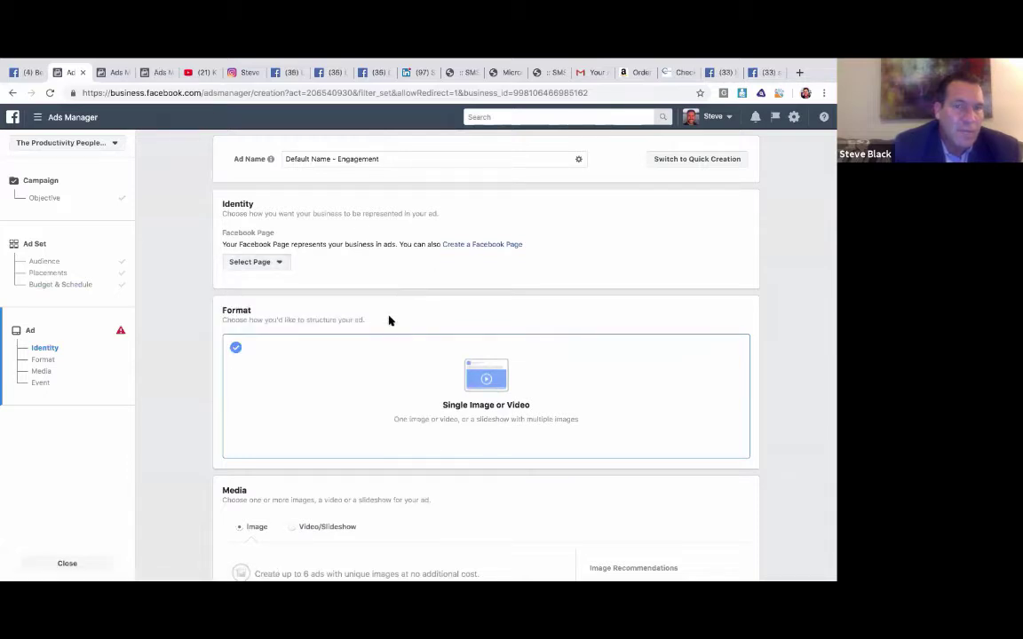
scroll(383, 407, down, 2)
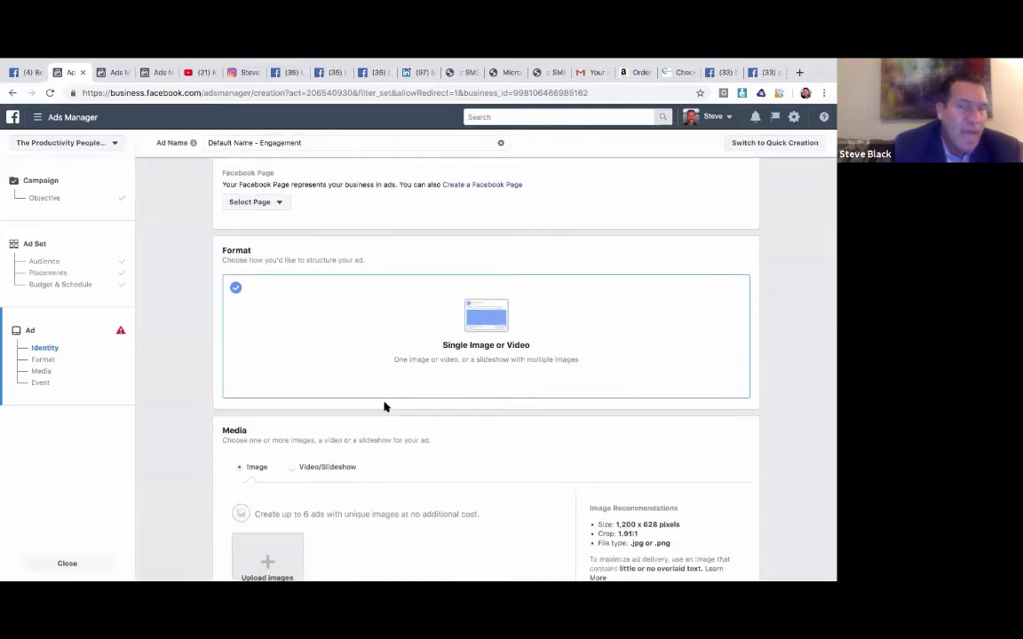
scroll(383, 407, down, 3)
scroll(383, 405, down, 1)
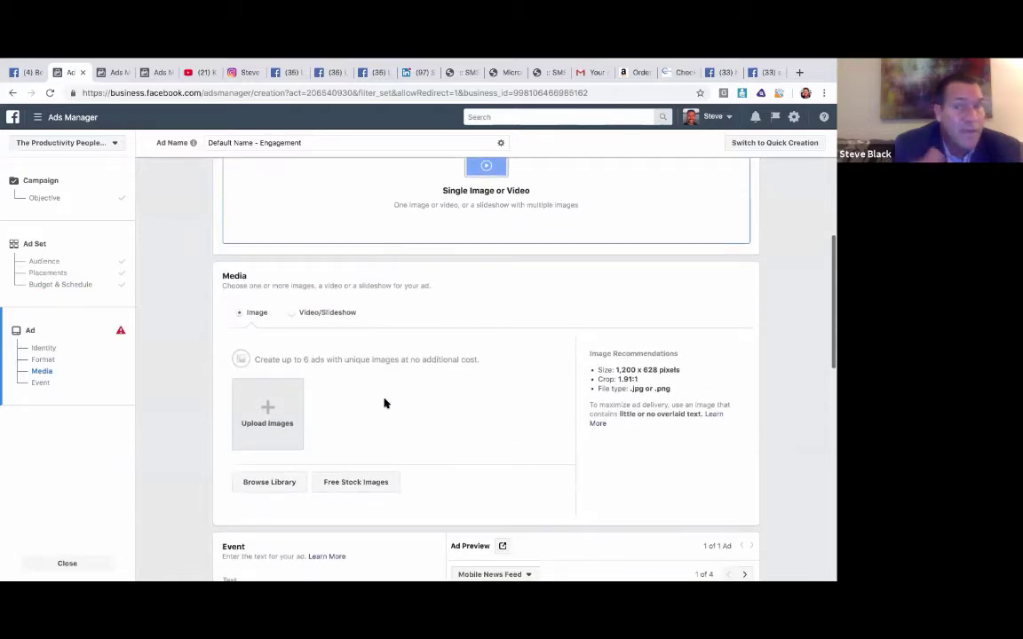
scroll(384, 404, down, 4)
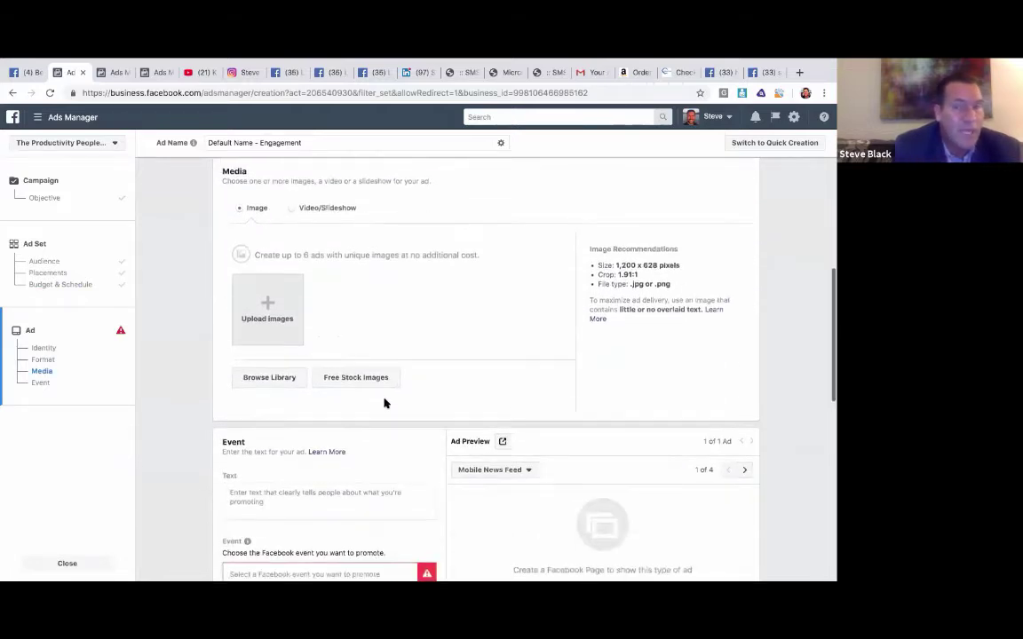
- Attach the Success Summit Seminar Altamonte Springs, FL event to the ad
click(264, 440)
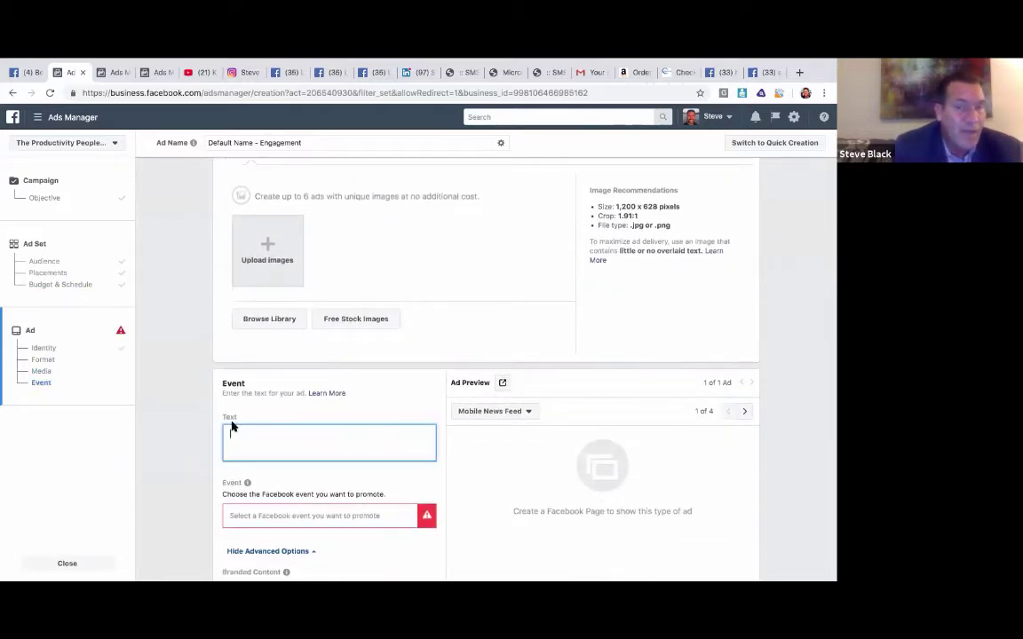
click(324, 516)
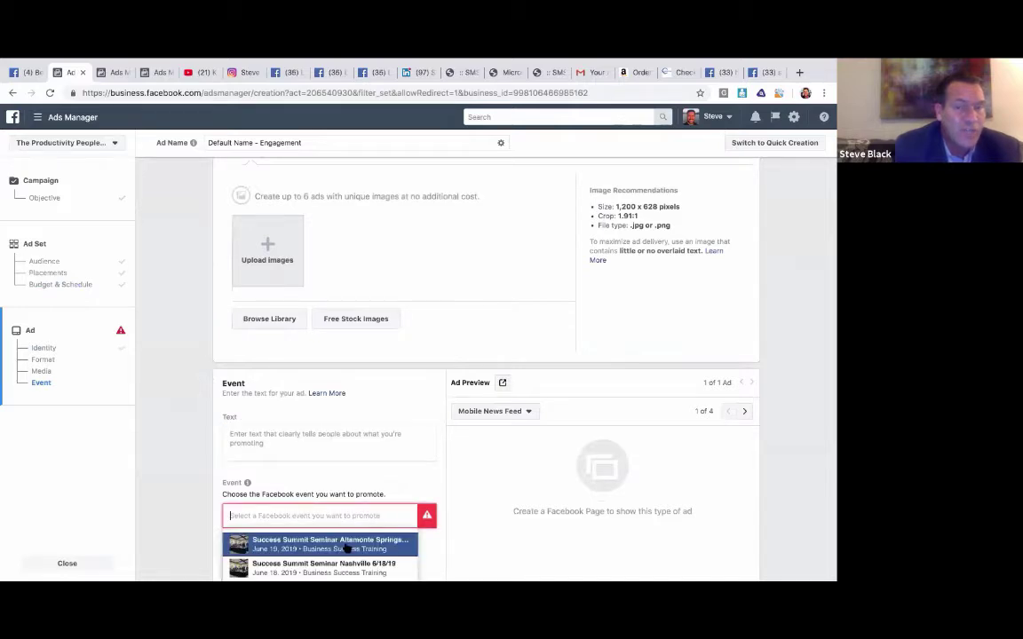
click(346, 549)
scroll(552, 413, down, 5)
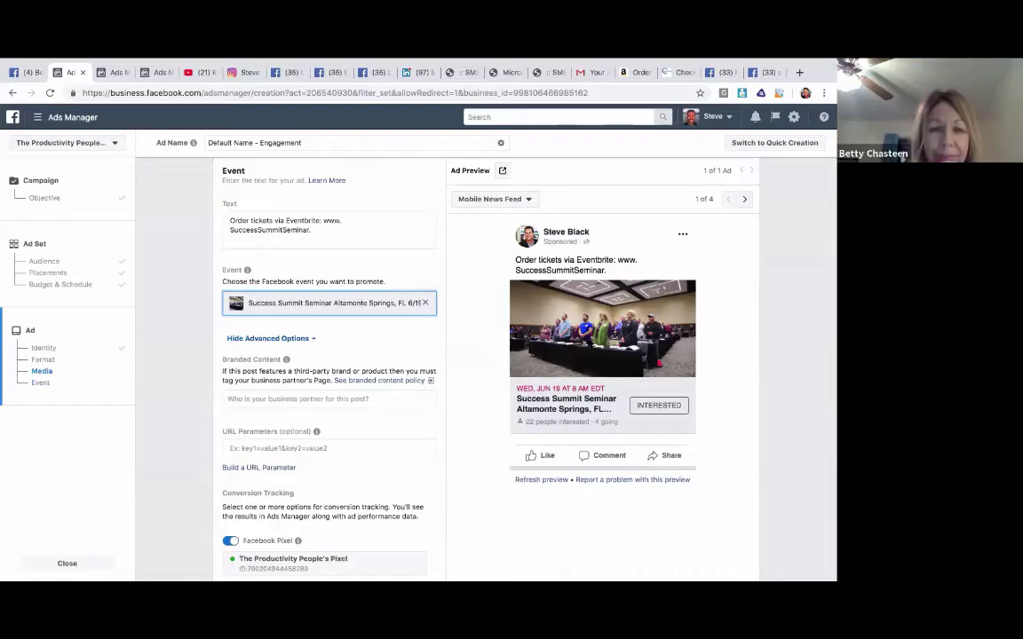
- Delete all of the ad's existing primary text, leaving the Text field empty
click(254, 223)
key(ctrl+a)
key(BackSpace)
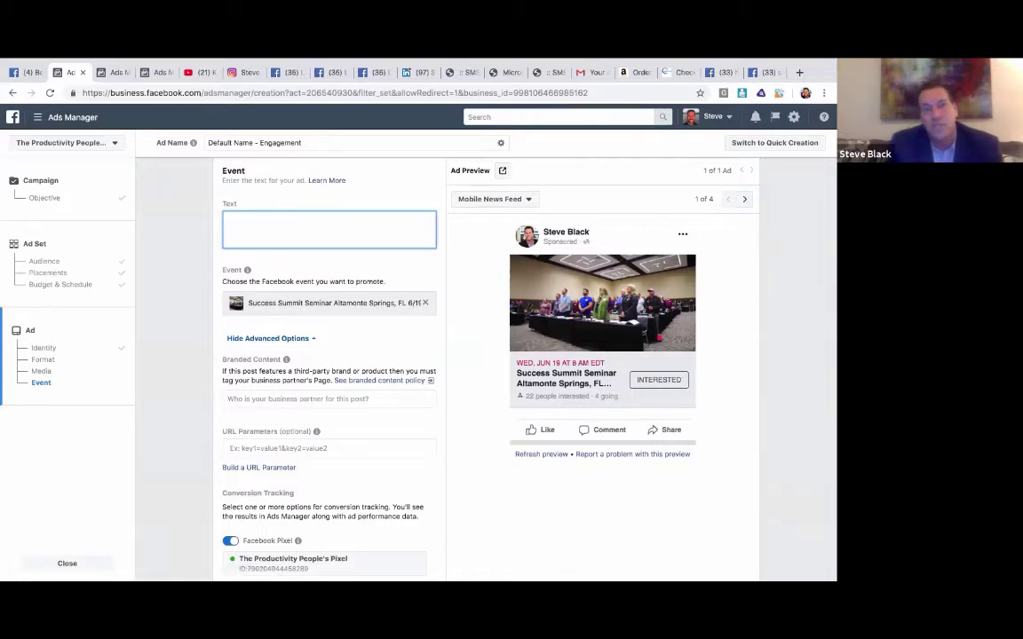
- Bring up the Watson Realty Corp. Page, minimize the chat, and browse its Open House posts
mouse_move(127, 64)
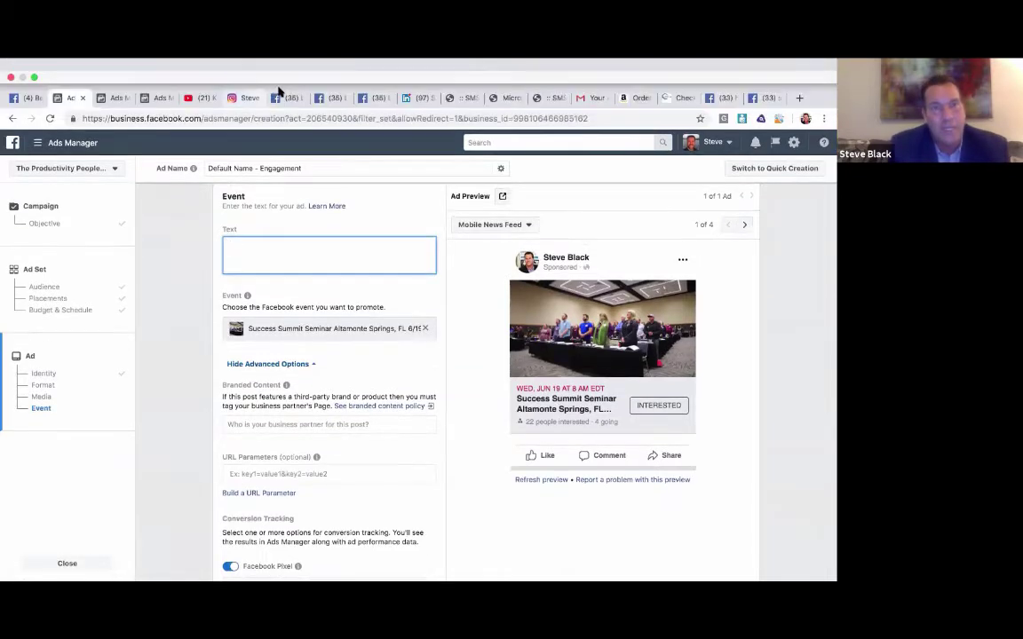
click(294, 102)
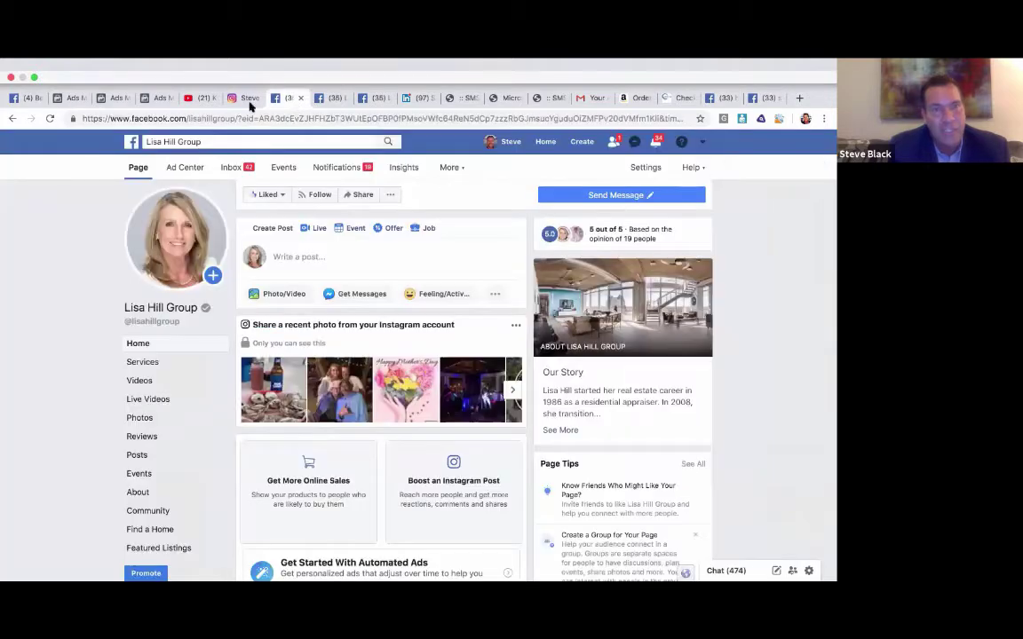
click(16, 98)
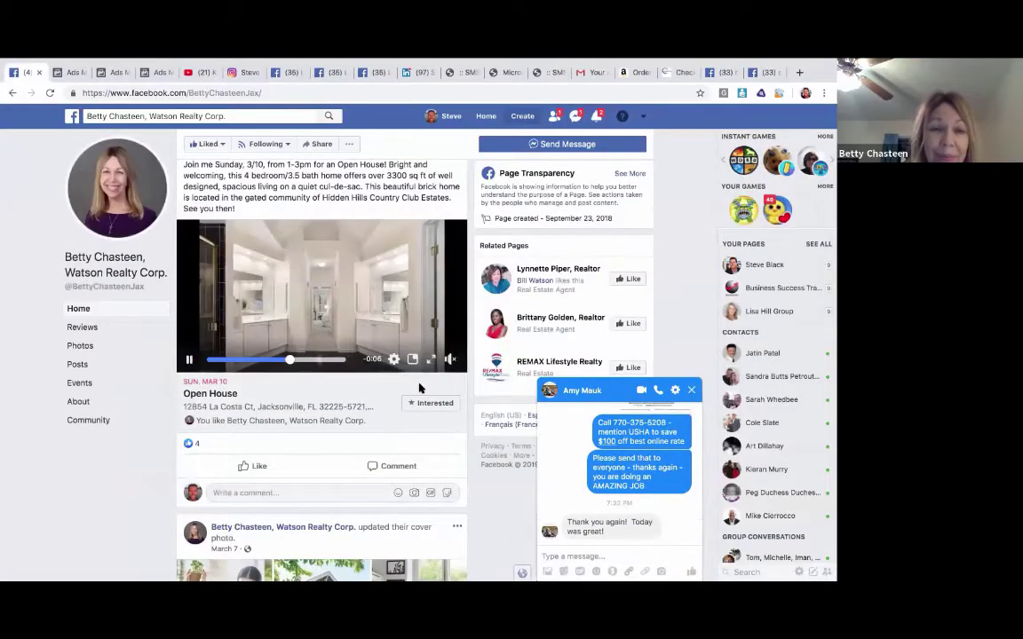
click(692, 391)
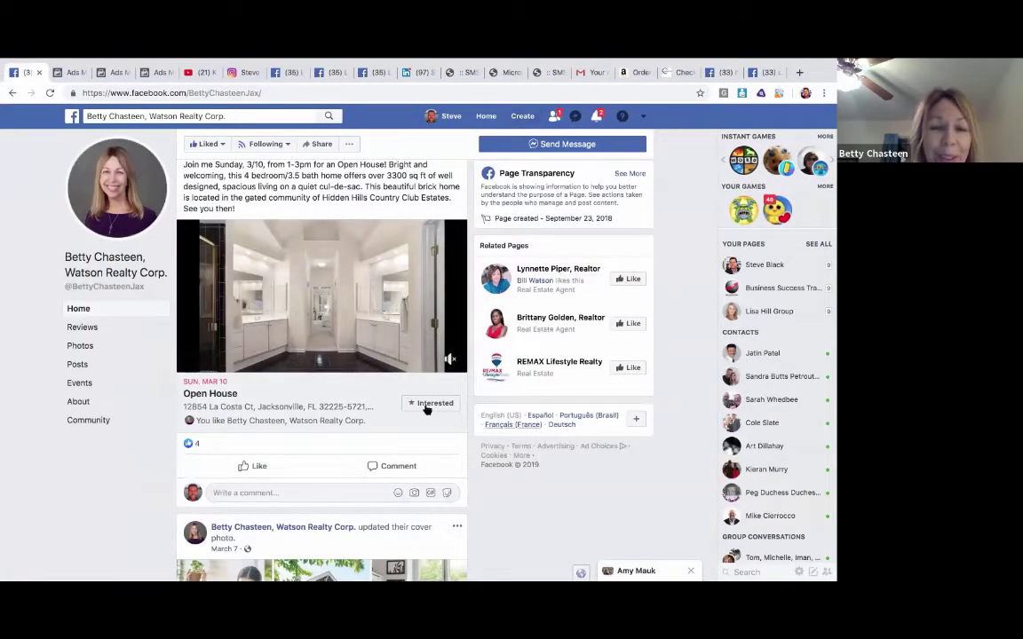
scroll(427, 409, up, 5)
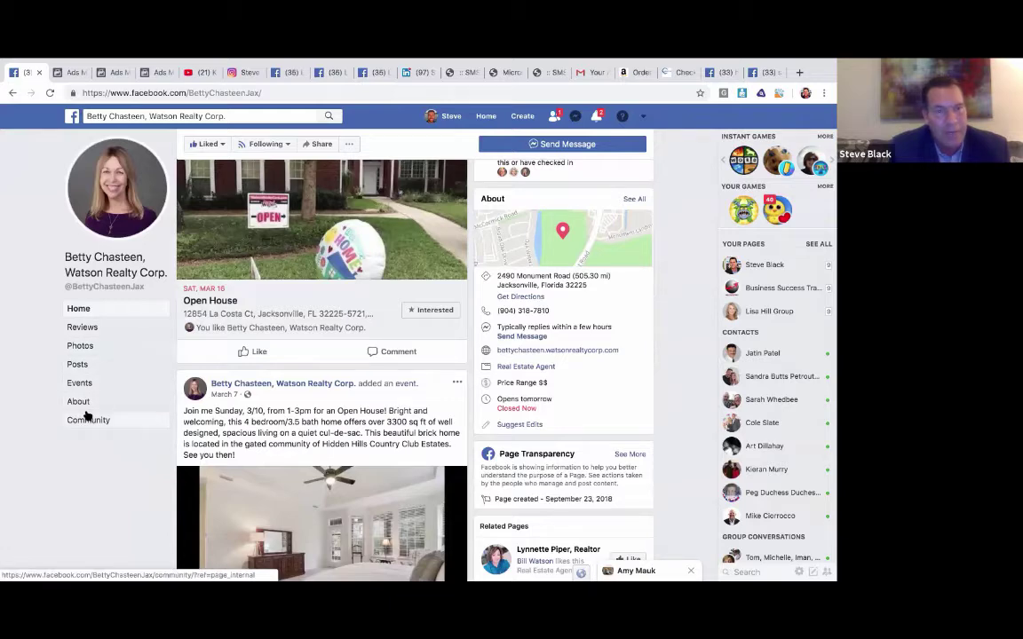
scroll(87, 416, up, 2)
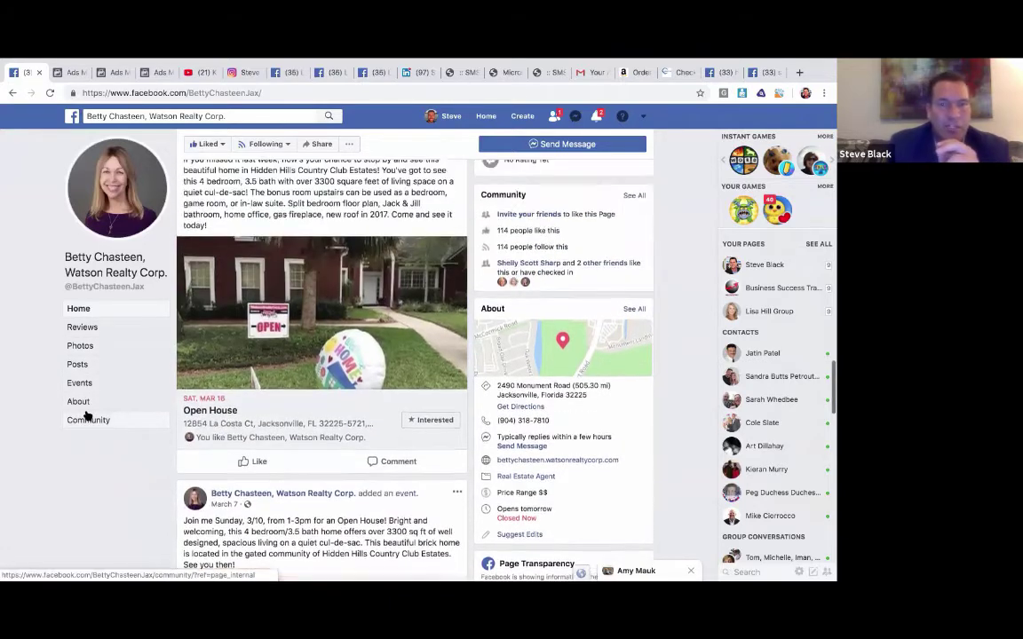
scroll(87, 415, up, 10)
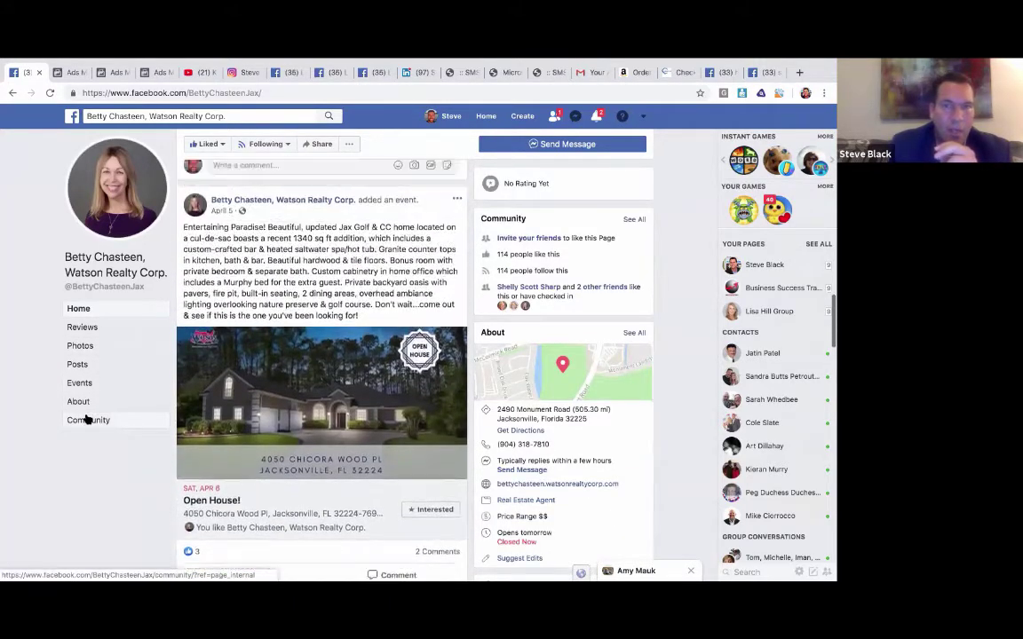
scroll(271, 317, up, 15)
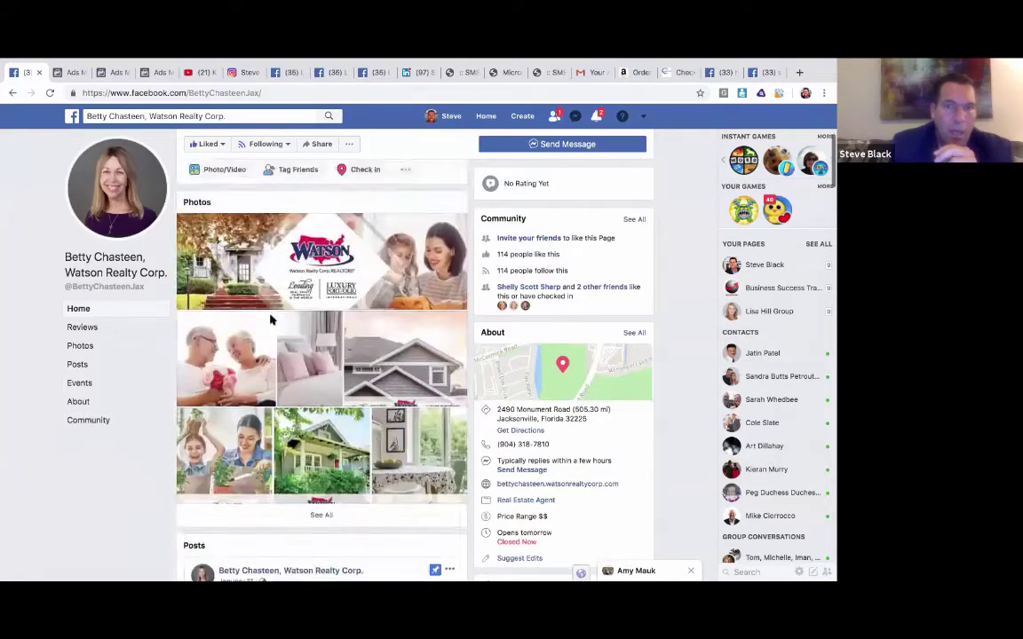
scroll(418, 325, down, 1)
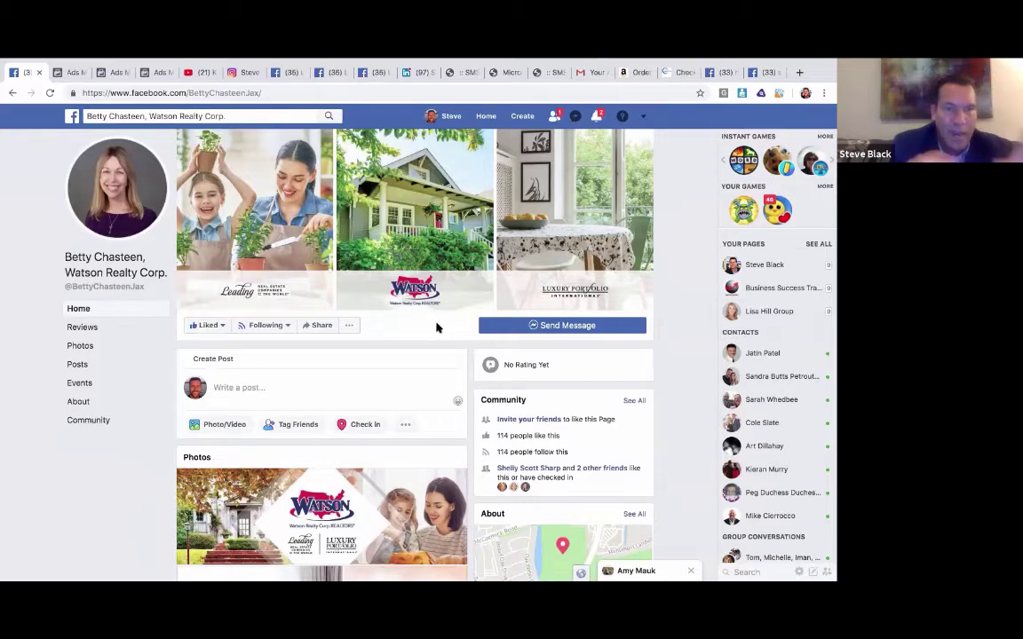
- Reload the real estate group's Page, close the chat, and open its Settings on General
click(281, 74)
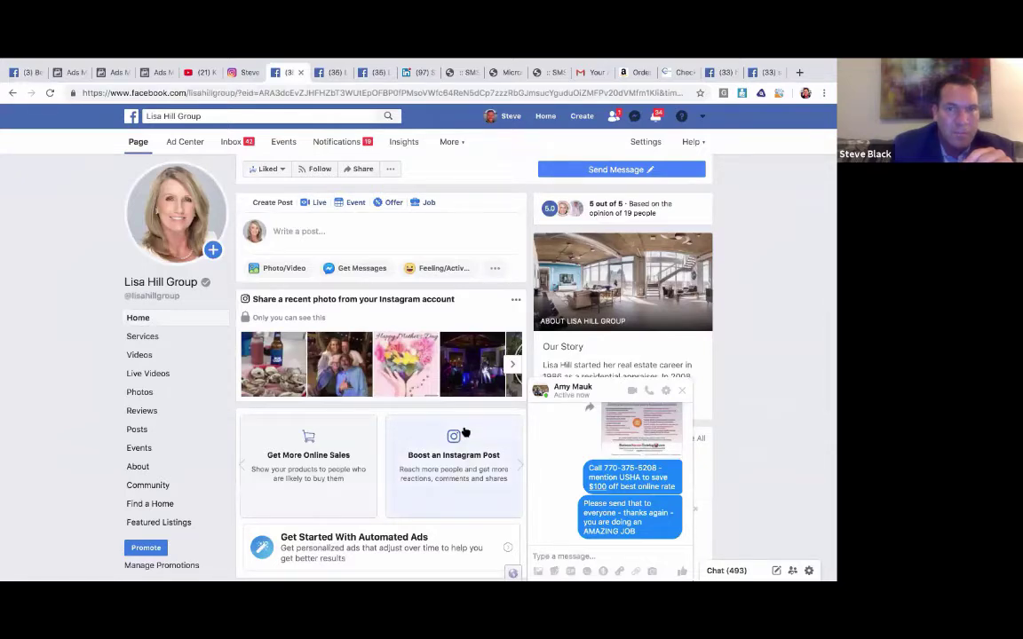
scroll(464, 432, up, 3)
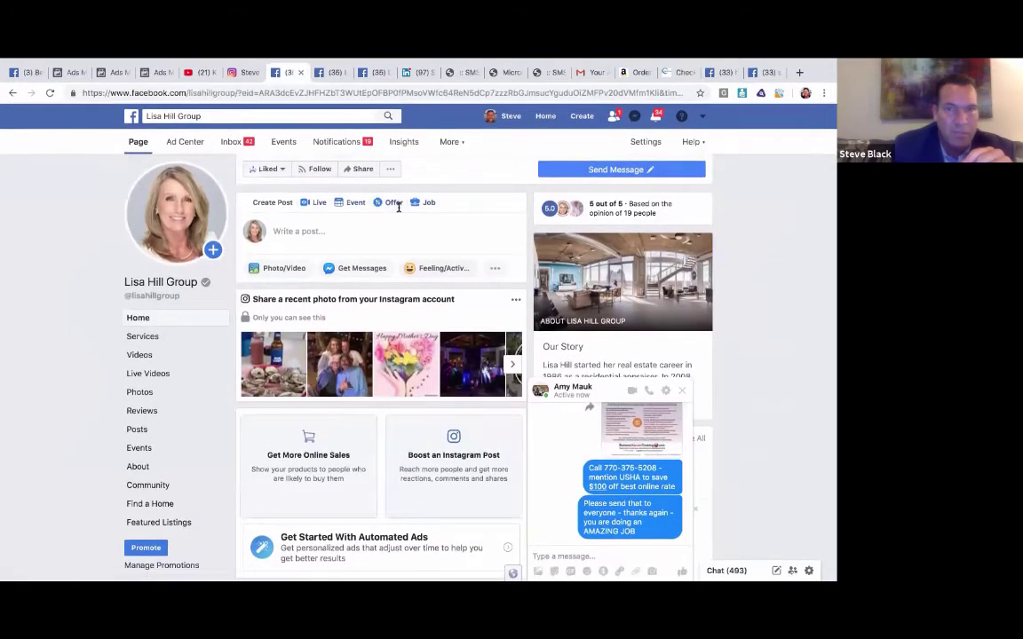
scroll(382, 204, down, 1)
click(315, 86)
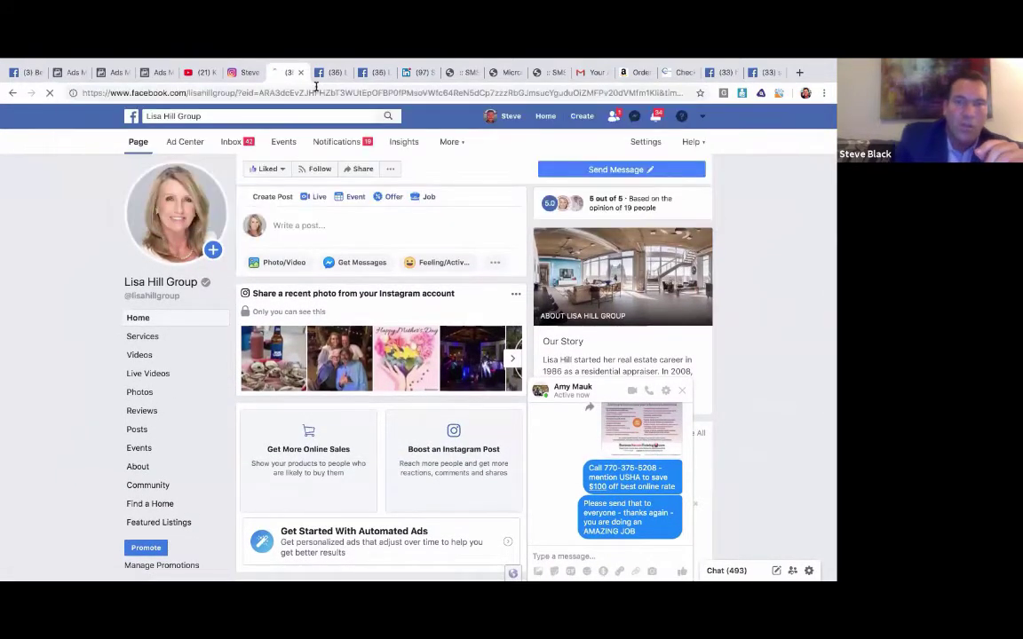
key(Return)
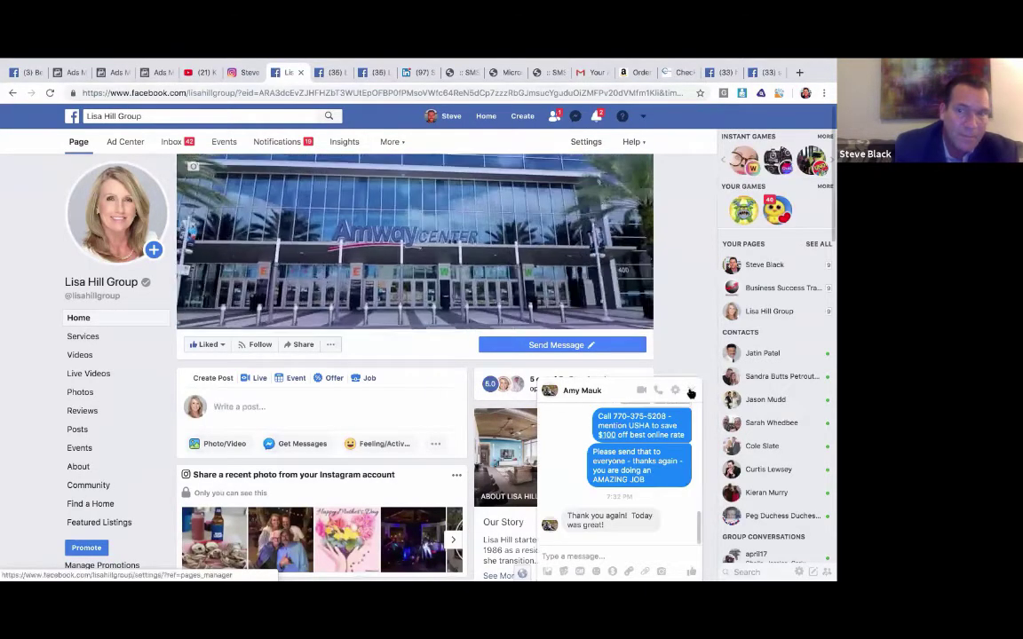
click(691, 390)
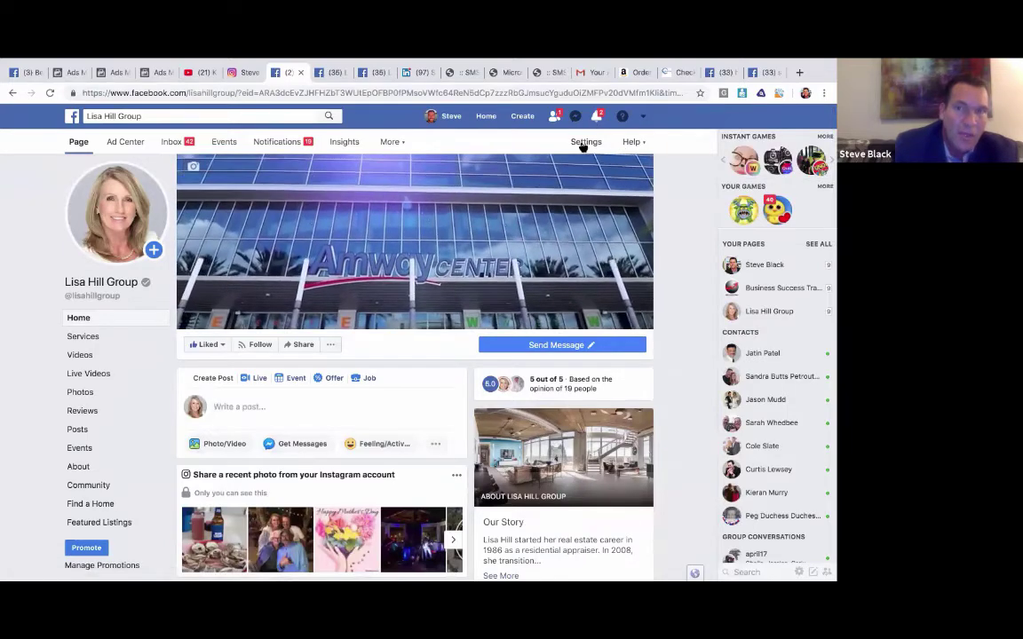
click(584, 143)
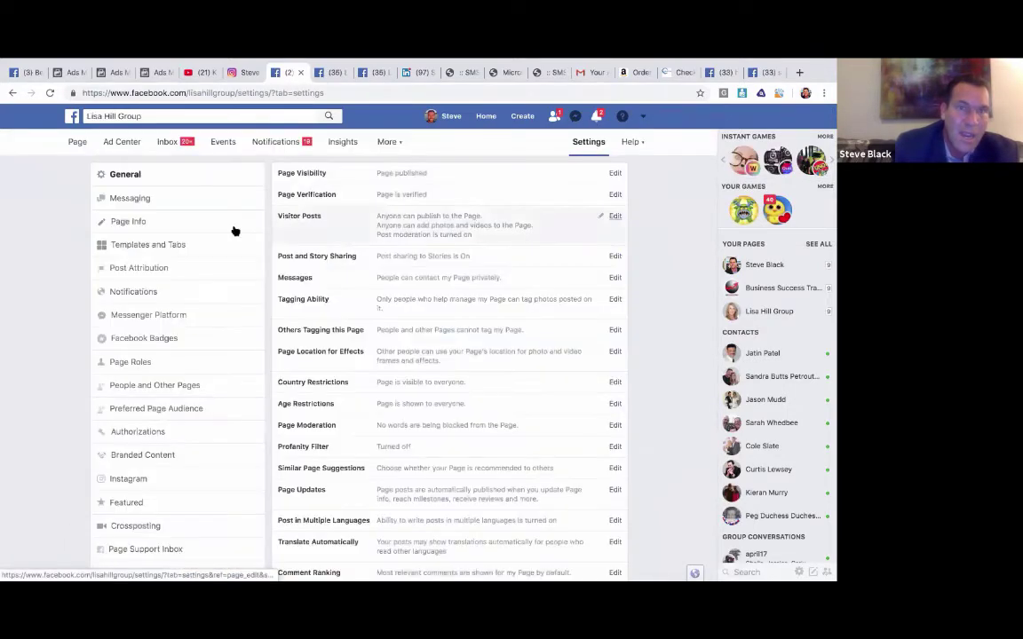
- Open Templates and Tabs settings and review the available tabs without adding any
click(154, 247)
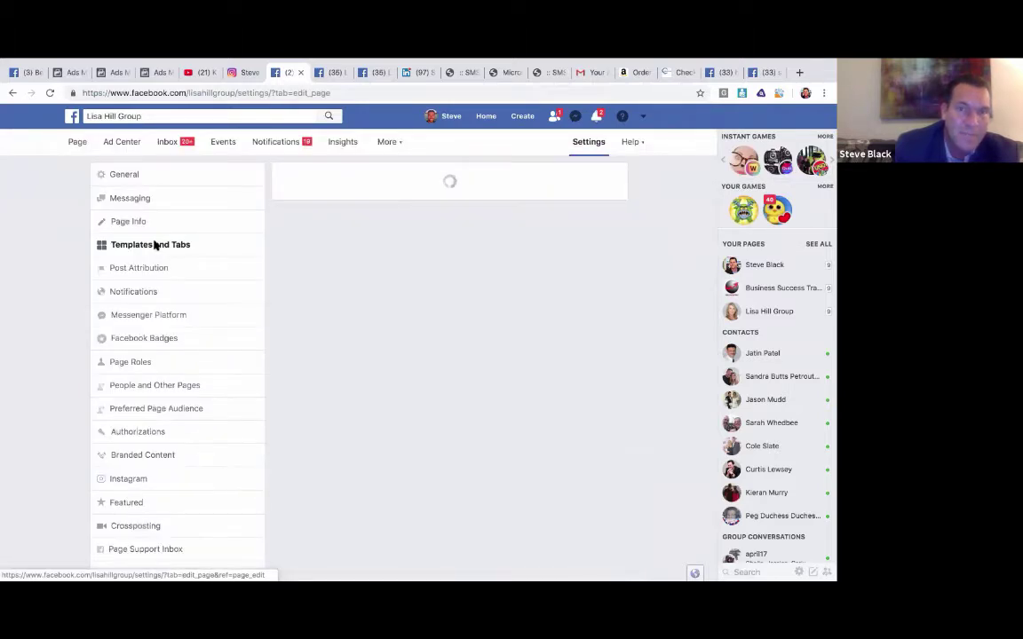
scroll(516, 382, down, 5)
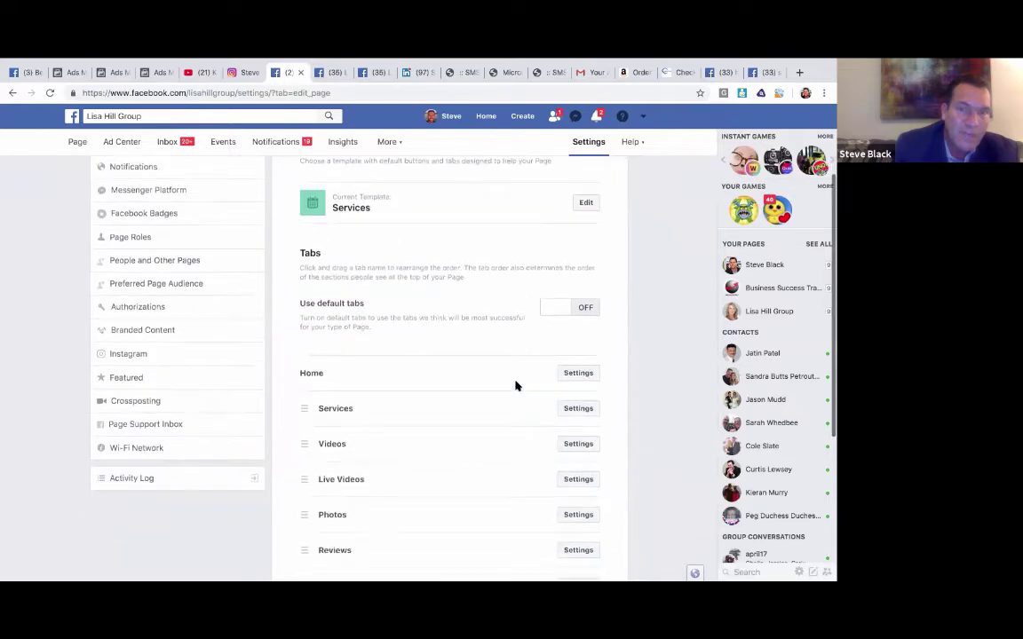
scroll(516, 381, down, 2)
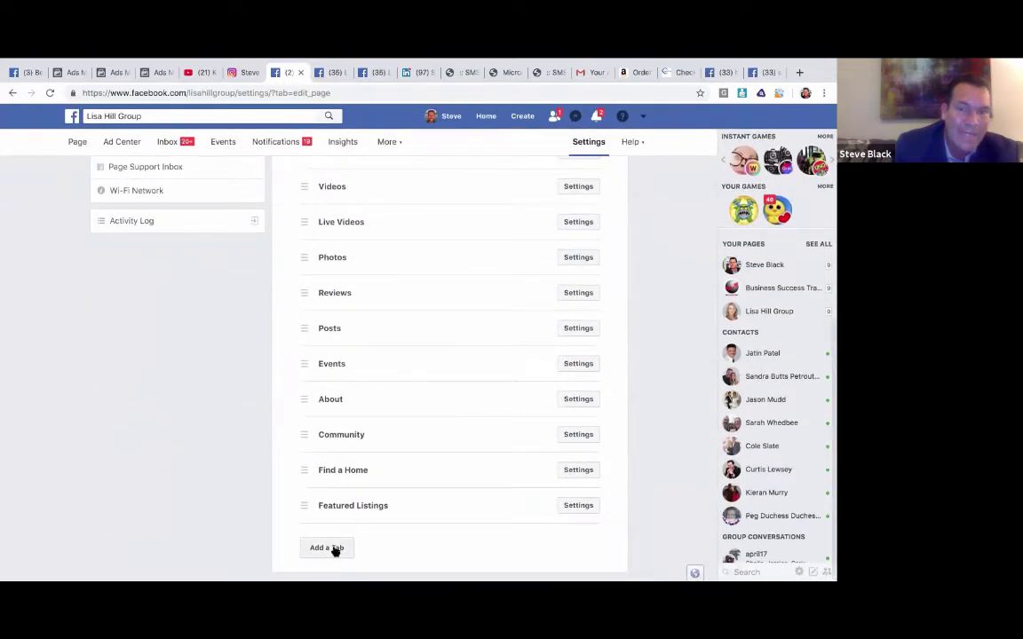
click(335, 549)
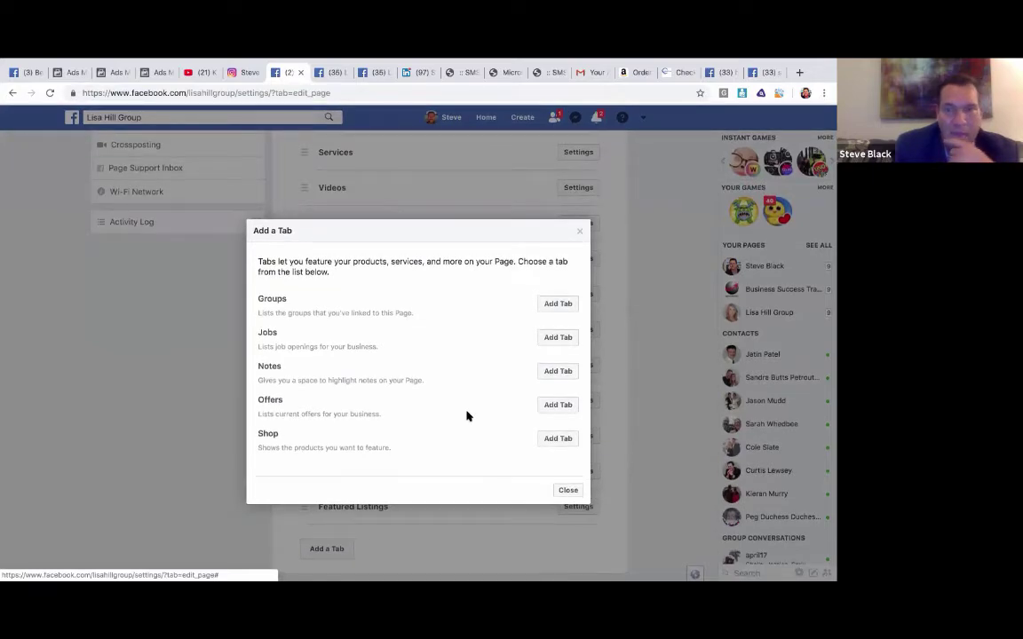
click(567, 491)
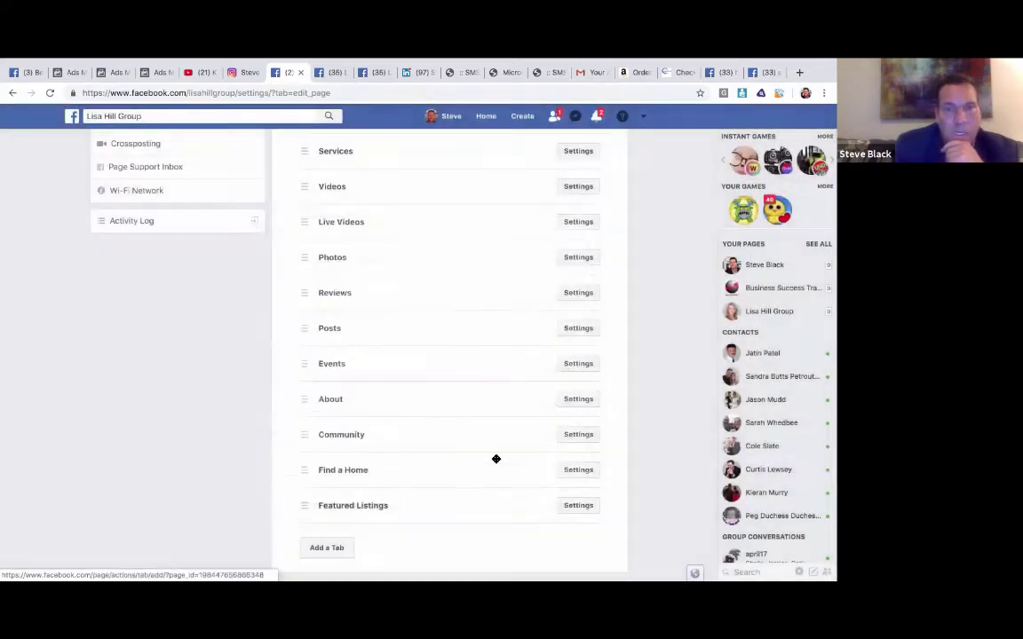
- Copy the Videos tab's share link, then look over the Page's tab list
click(576, 256)
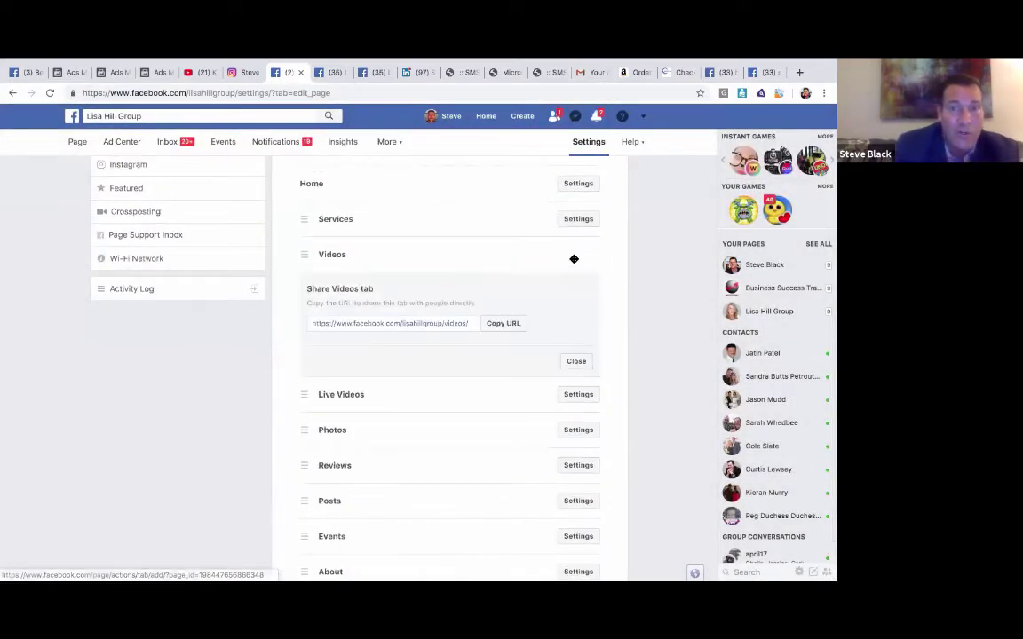
click(496, 327)
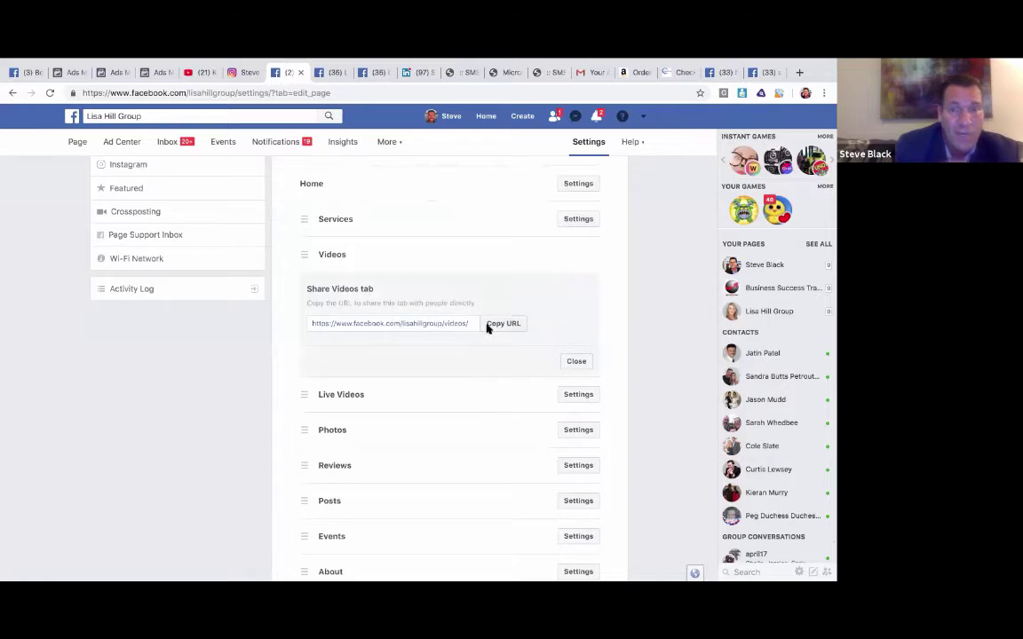
click(577, 363)
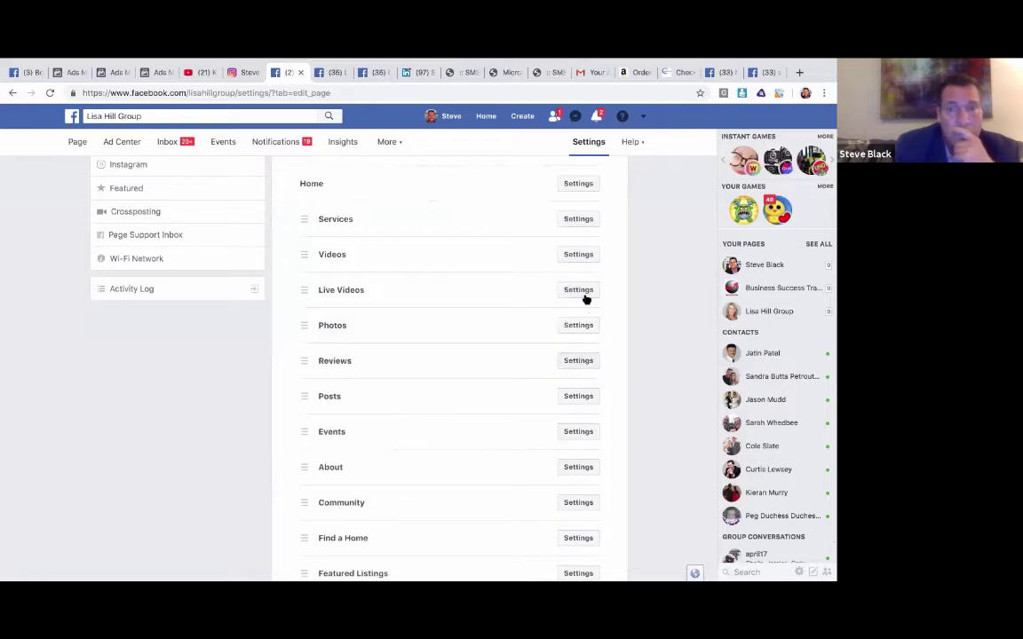
scroll(533, 276, up, 4)
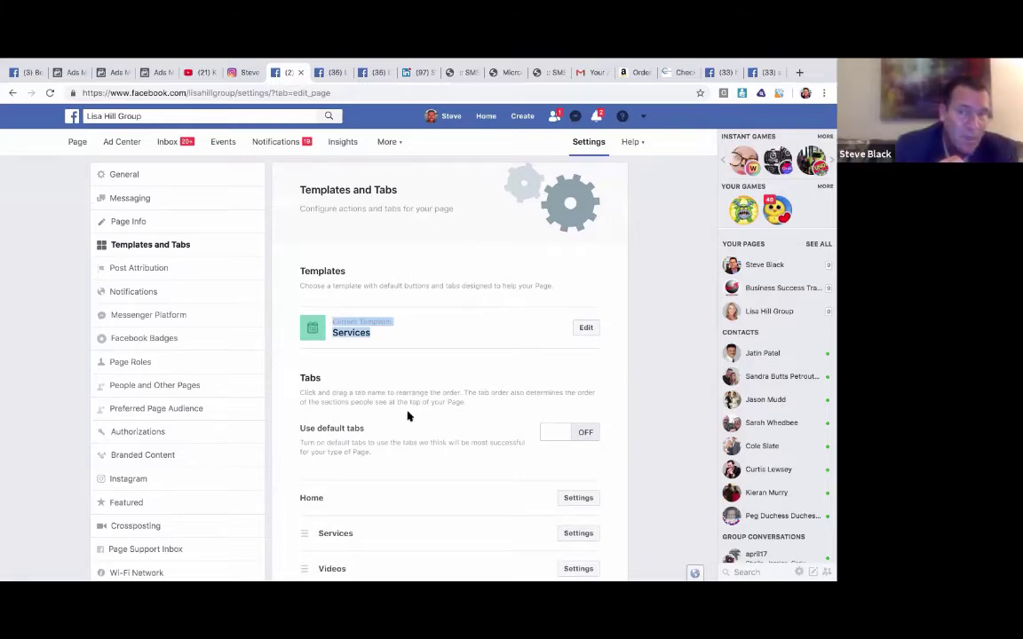
scroll(407, 416, down, 3)
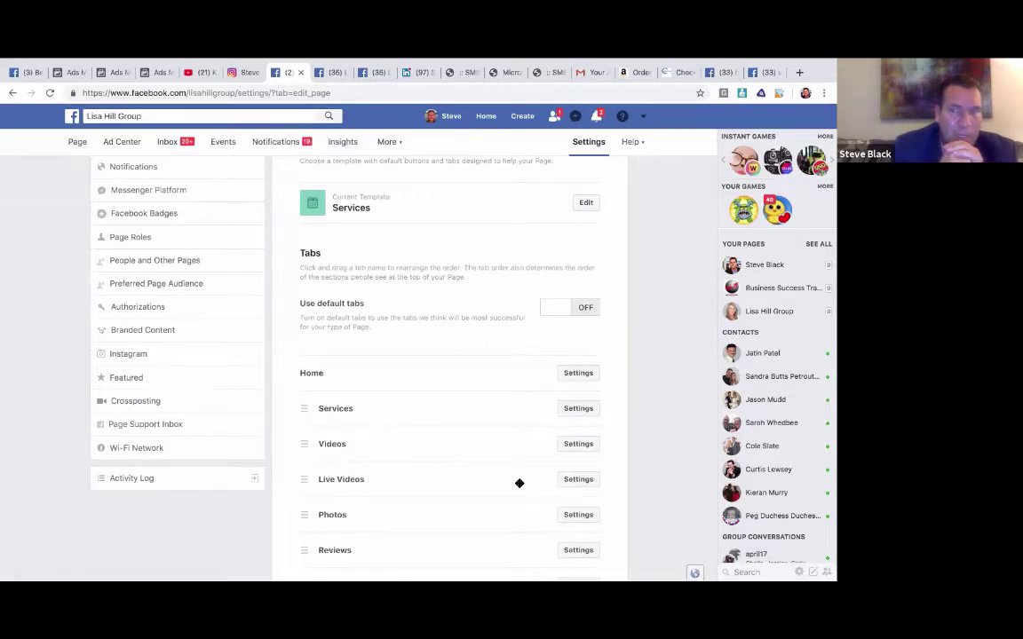
scroll(280, 289, up, 3)
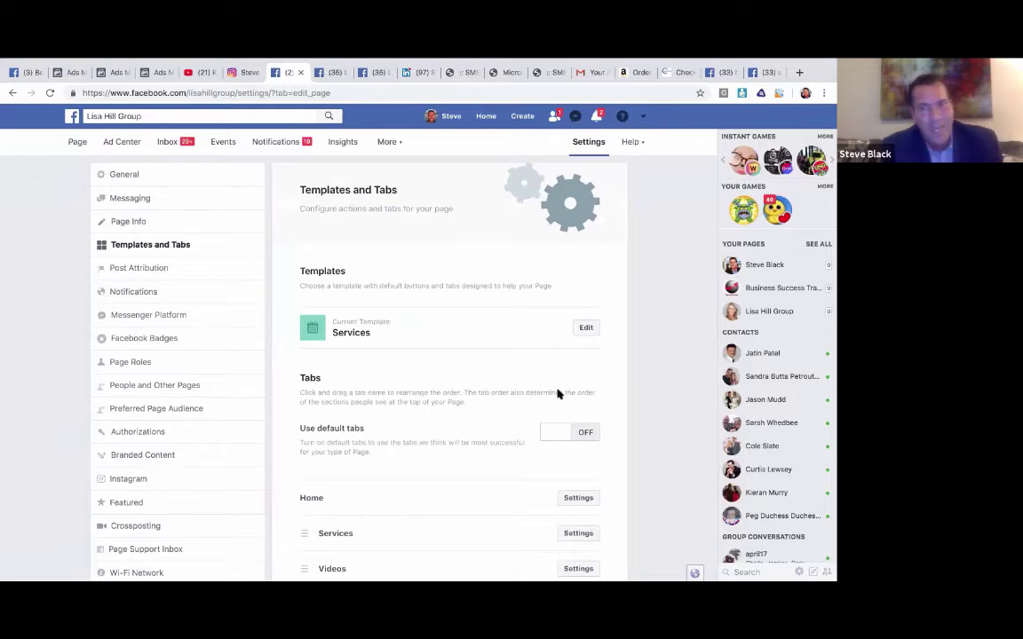
scroll(550, 399, down, 2)
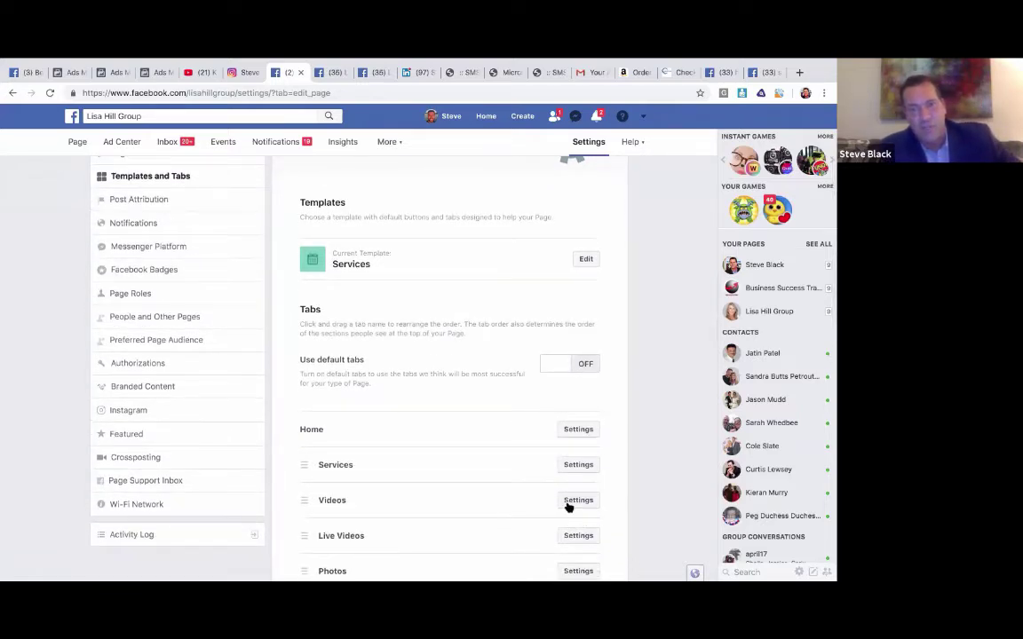
scroll(471, 410, up, 2)
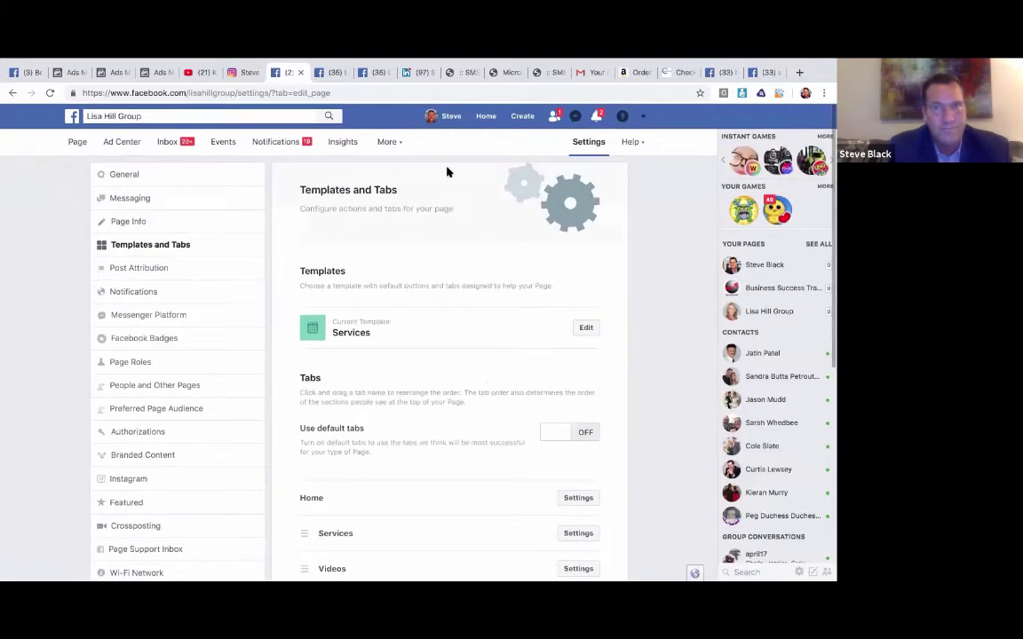